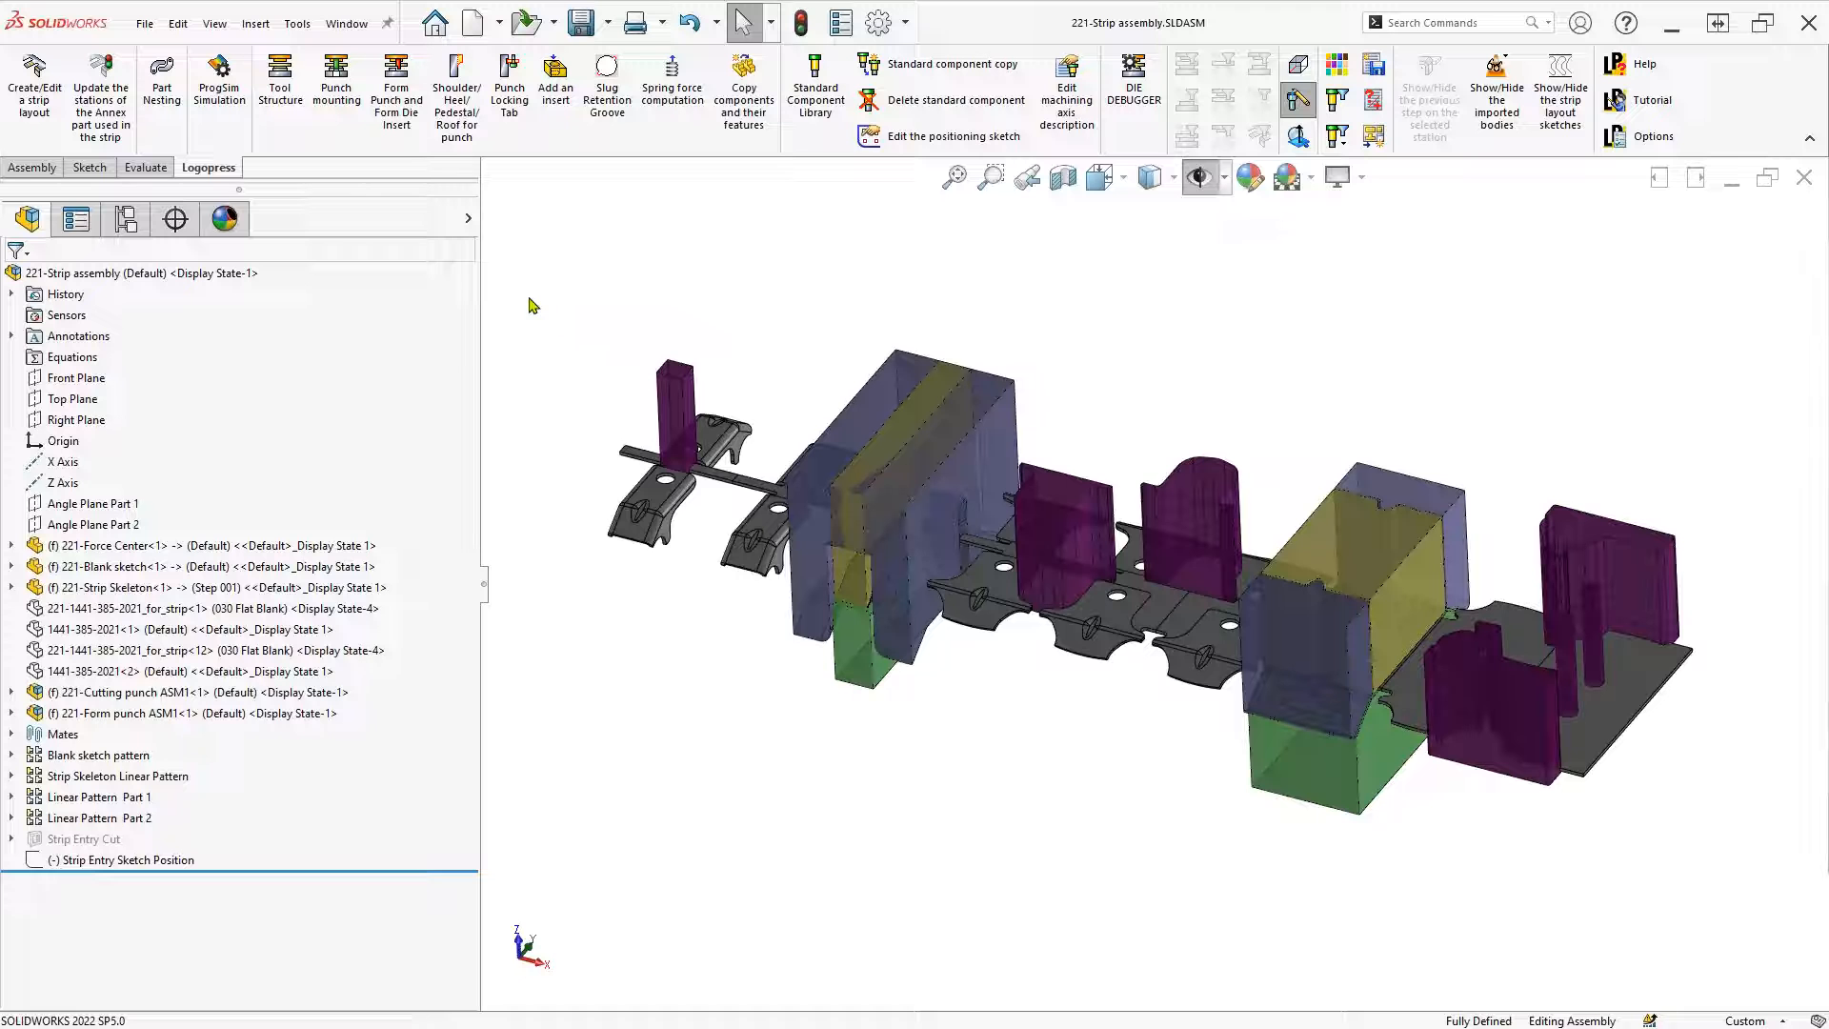
# Launch Logopress ProgSim Simulation and review its cutting, upper, lower and other elements
pyautogui.click(218, 90)
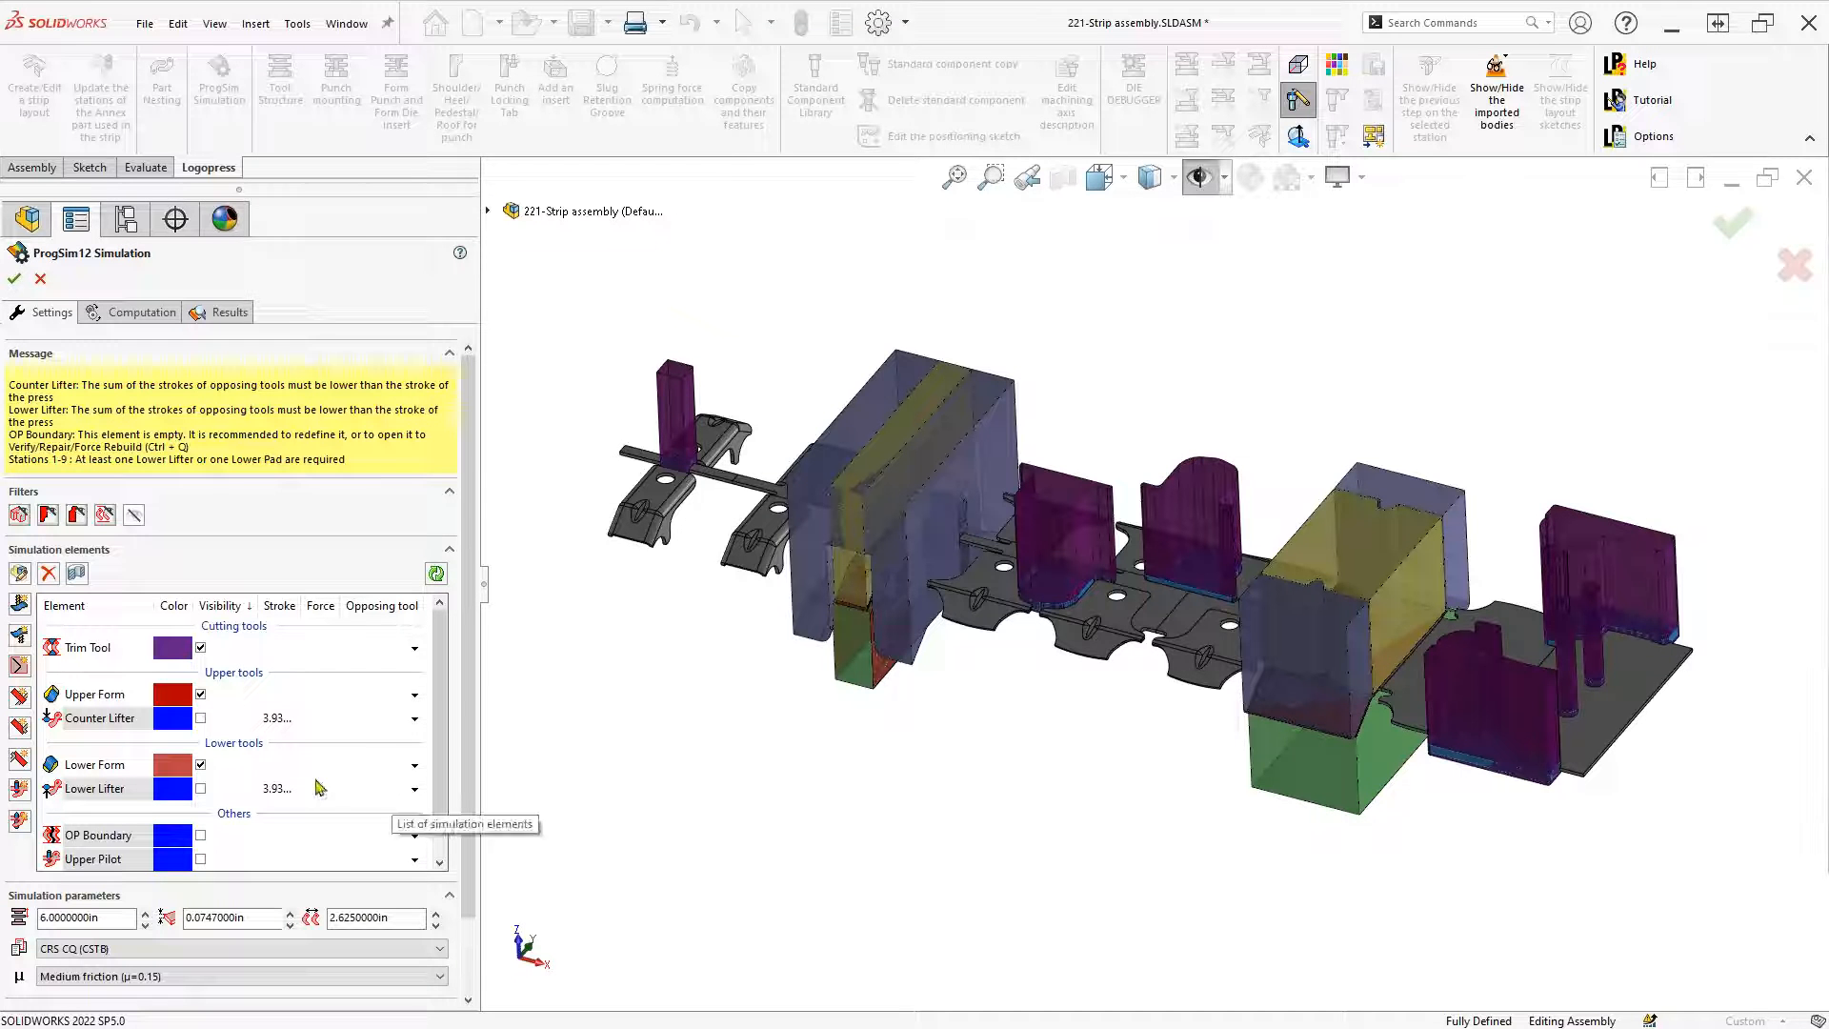
pyautogui.scroll(-1, 445, 805)
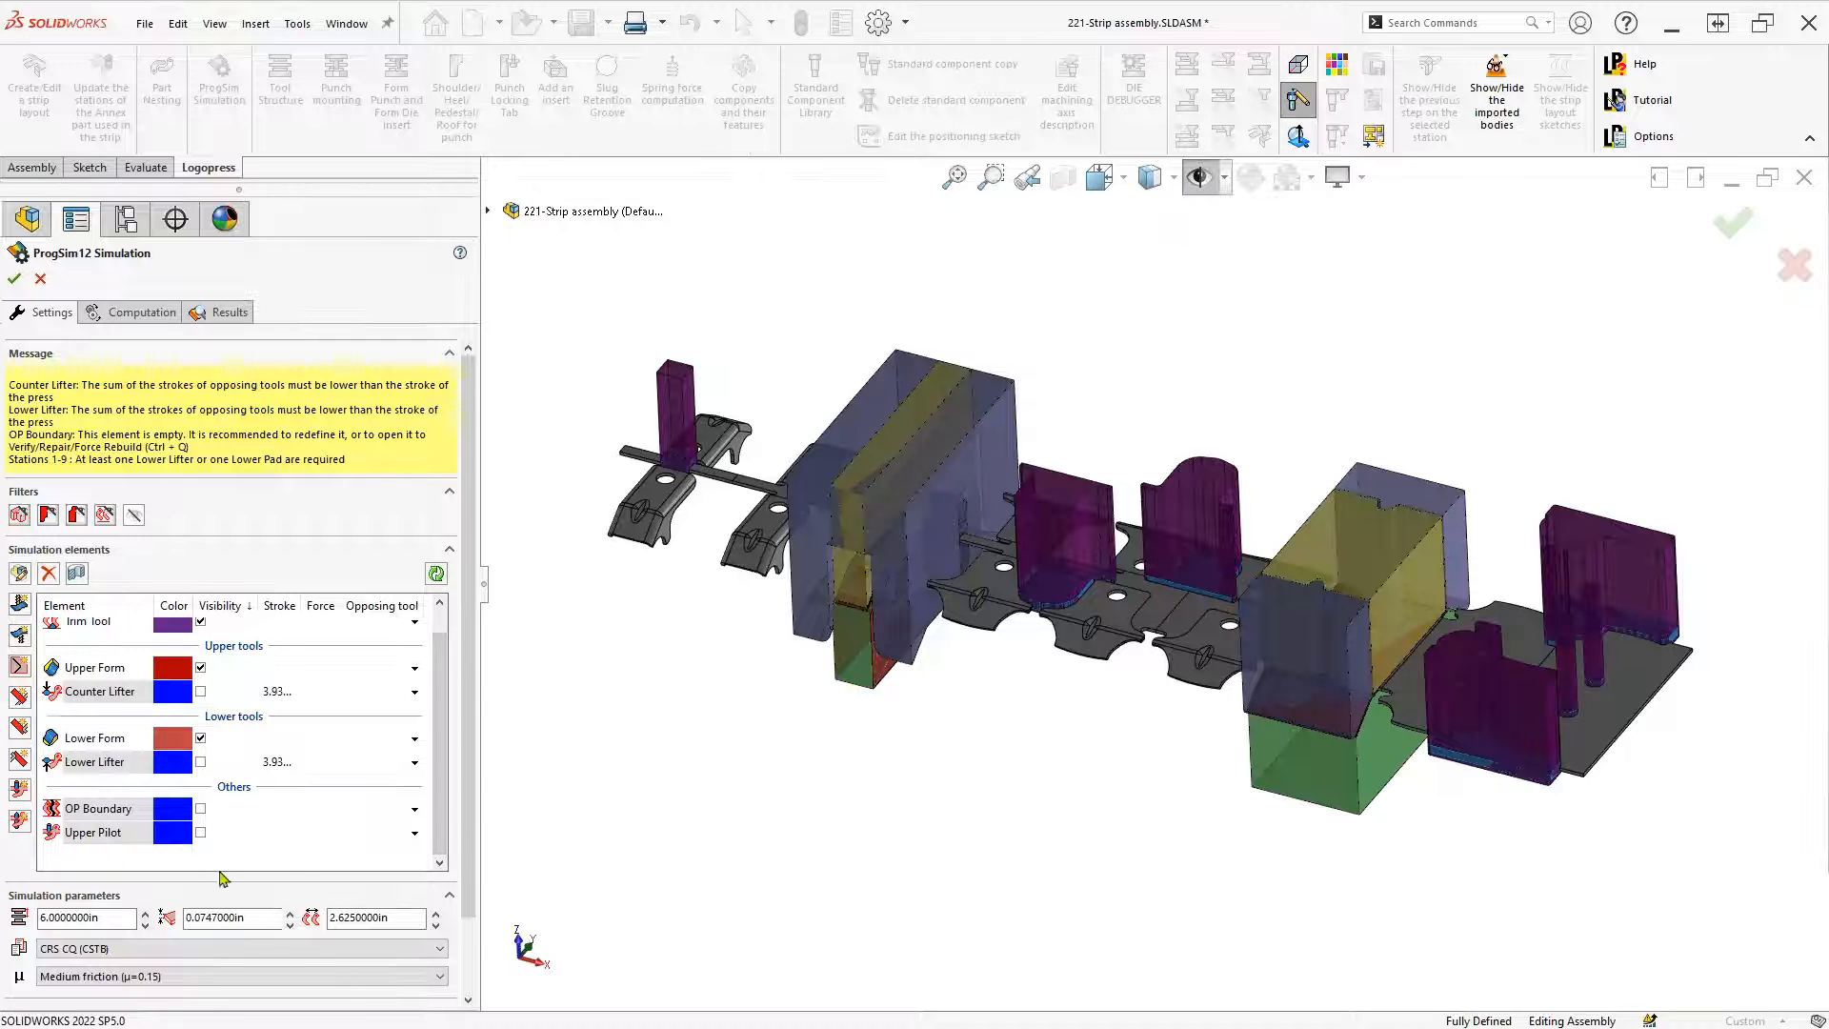
# In the OP Boundary sketch, draw a vertical line from the strip's top to its bottom edge
pyautogui.doubleClick(98, 809)
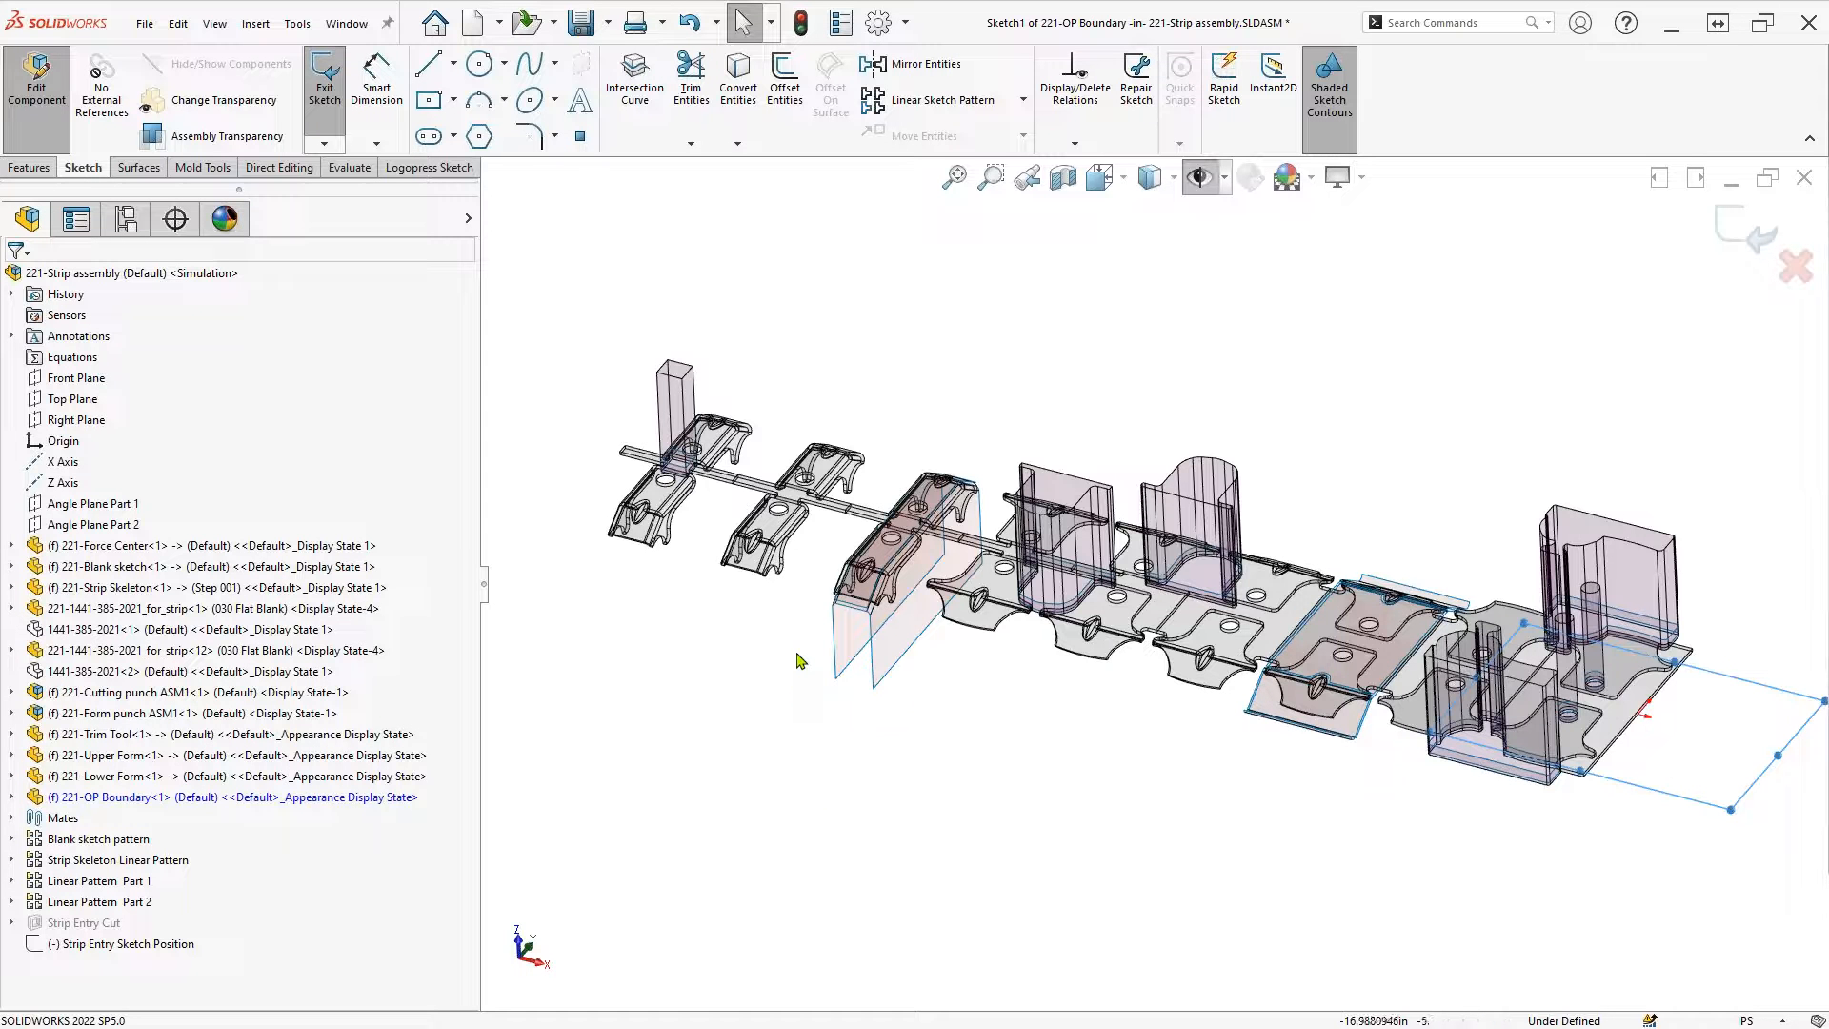
pyautogui.moveTo(797, 654)
pyautogui.mouseDown(button='right')
pyautogui.moveTo(799, 701)
pyautogui.moveTo(821, 662)
pyautogui.mouseUp(button='right')
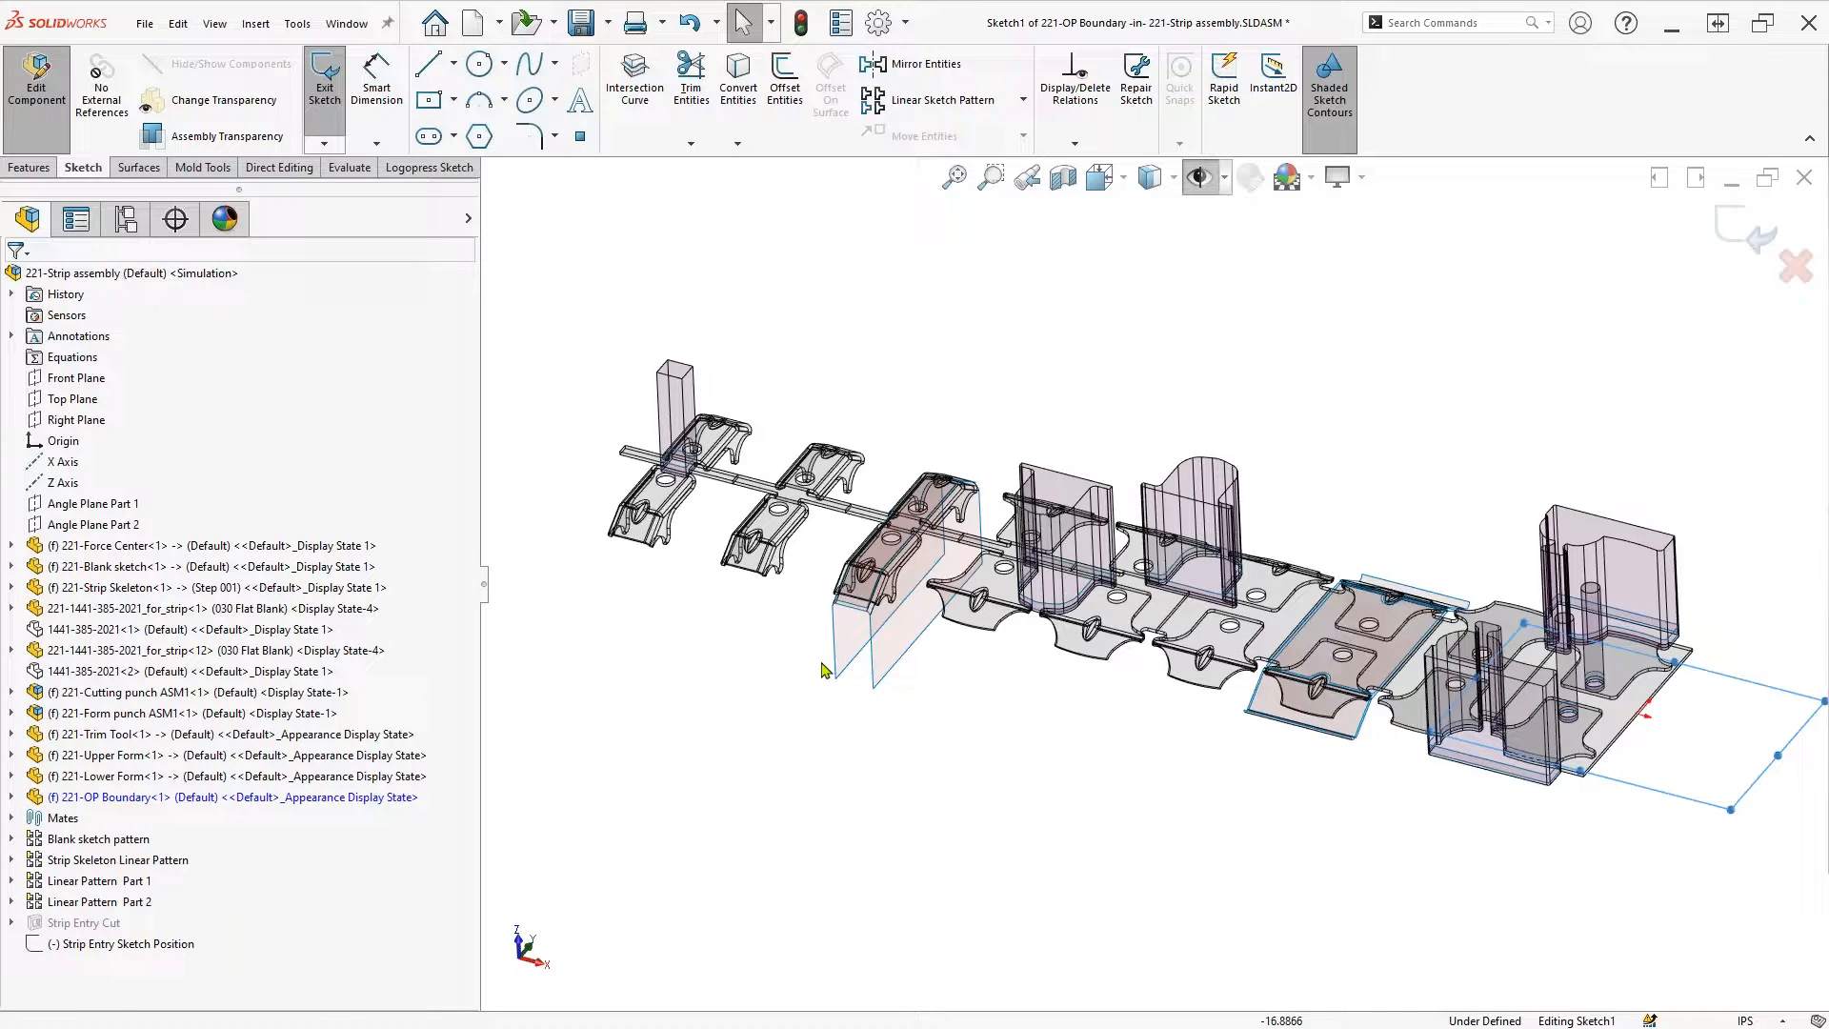
pyautogui.hotkey('ctrl', '8')
pyautogui.scroll(-5, 1562, 559)
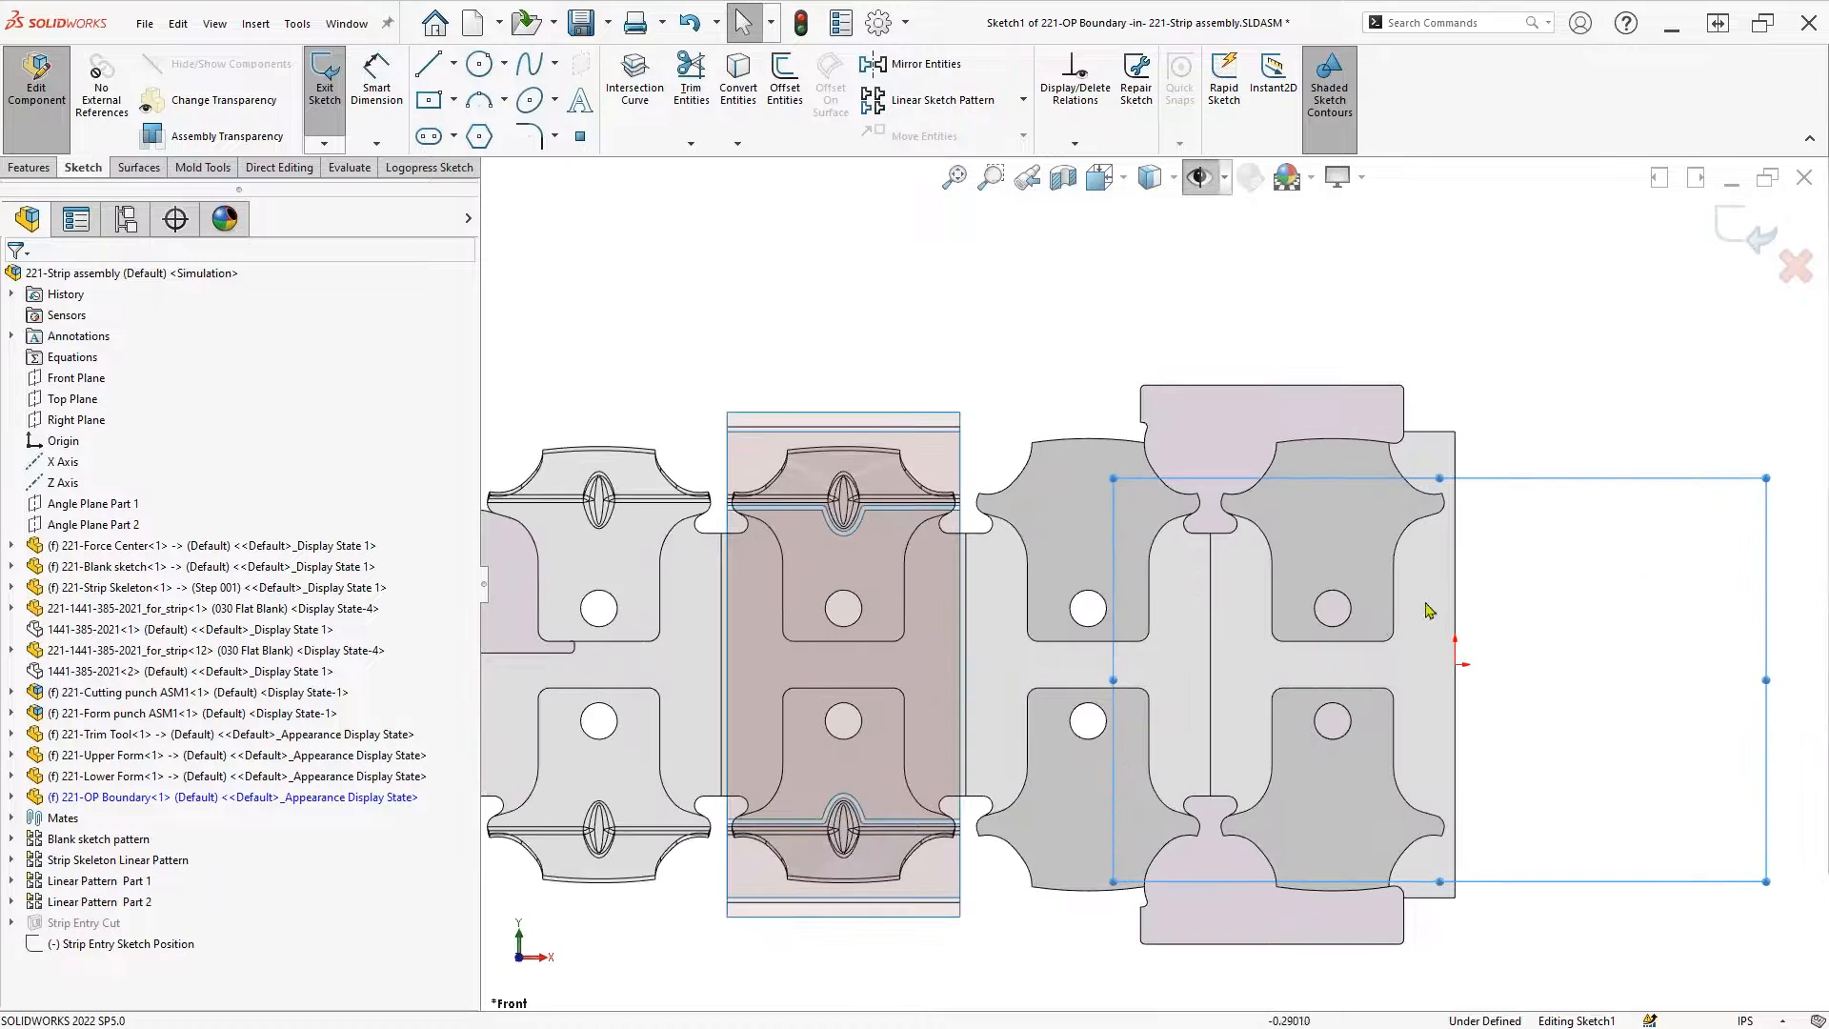
pyautogui.click(1210, 177)
pyautogui.press('s')
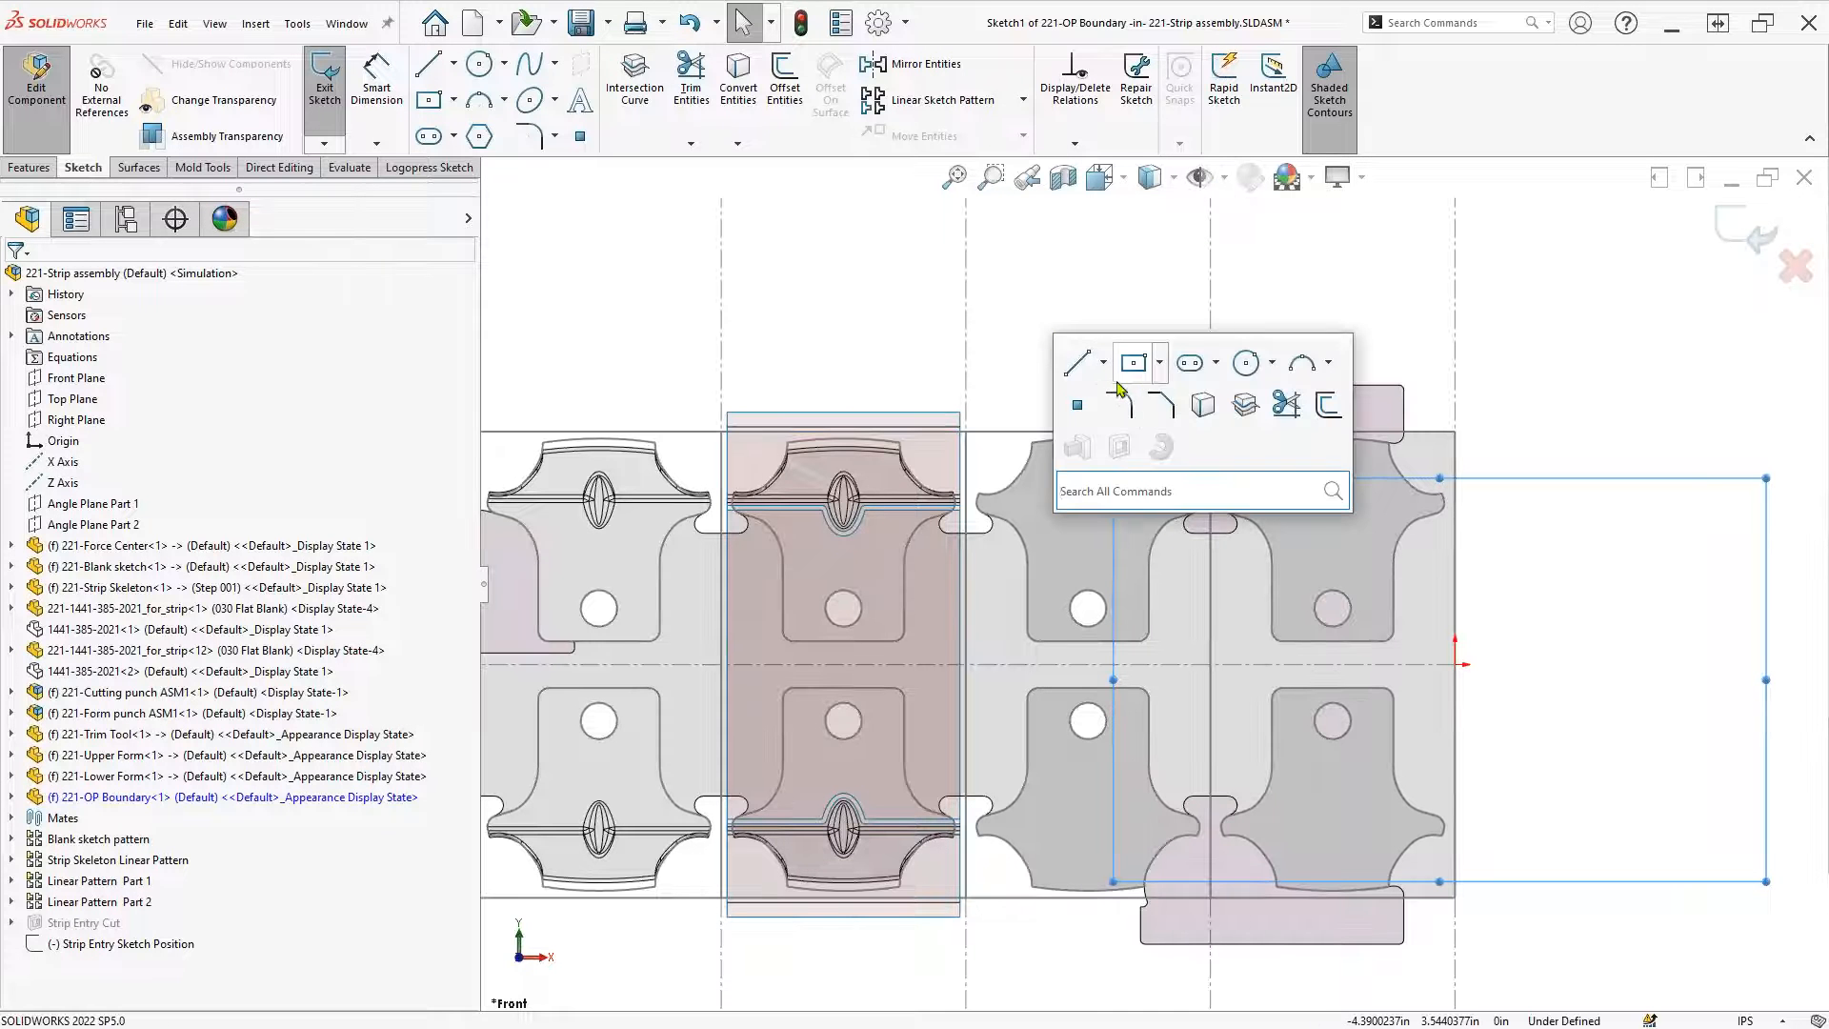
pyautogui.click(1077, 363)
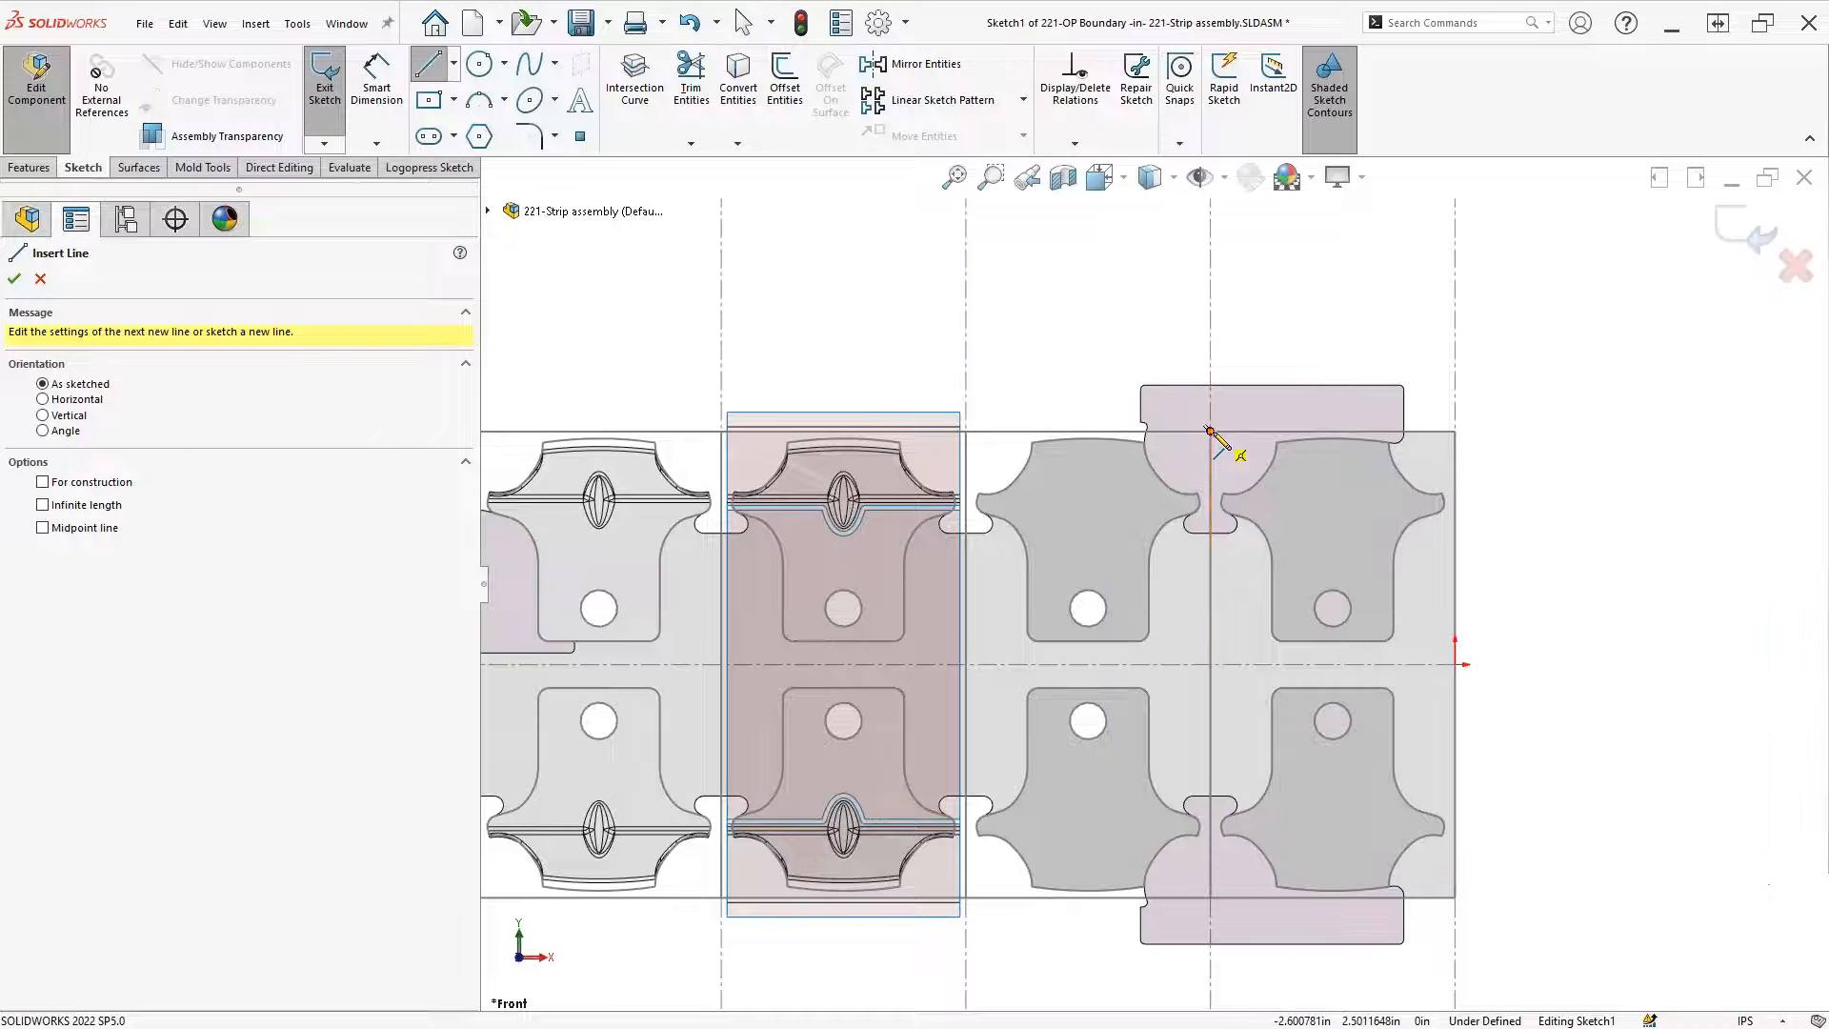
pyautogui.click(1210, 431)
pyautogui.click(1210, 897)
pyautogui.press('Escape')
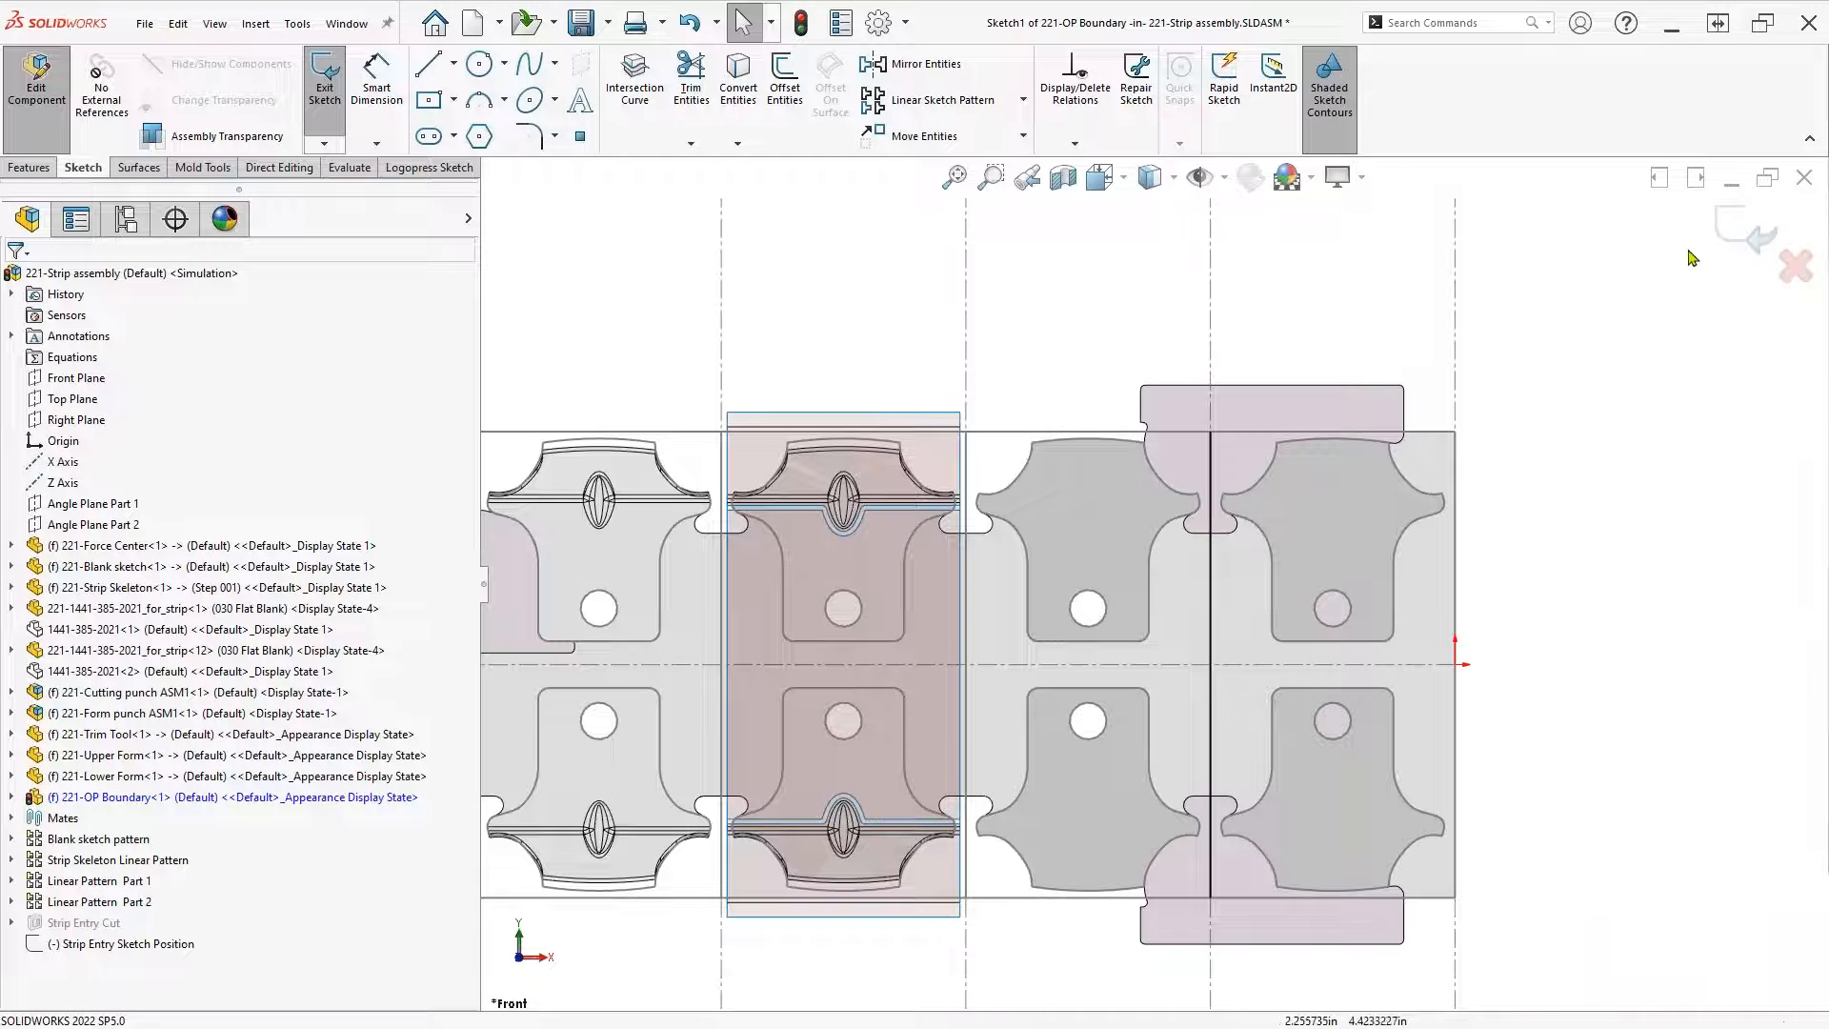
pyautogui.click(1742, 231)
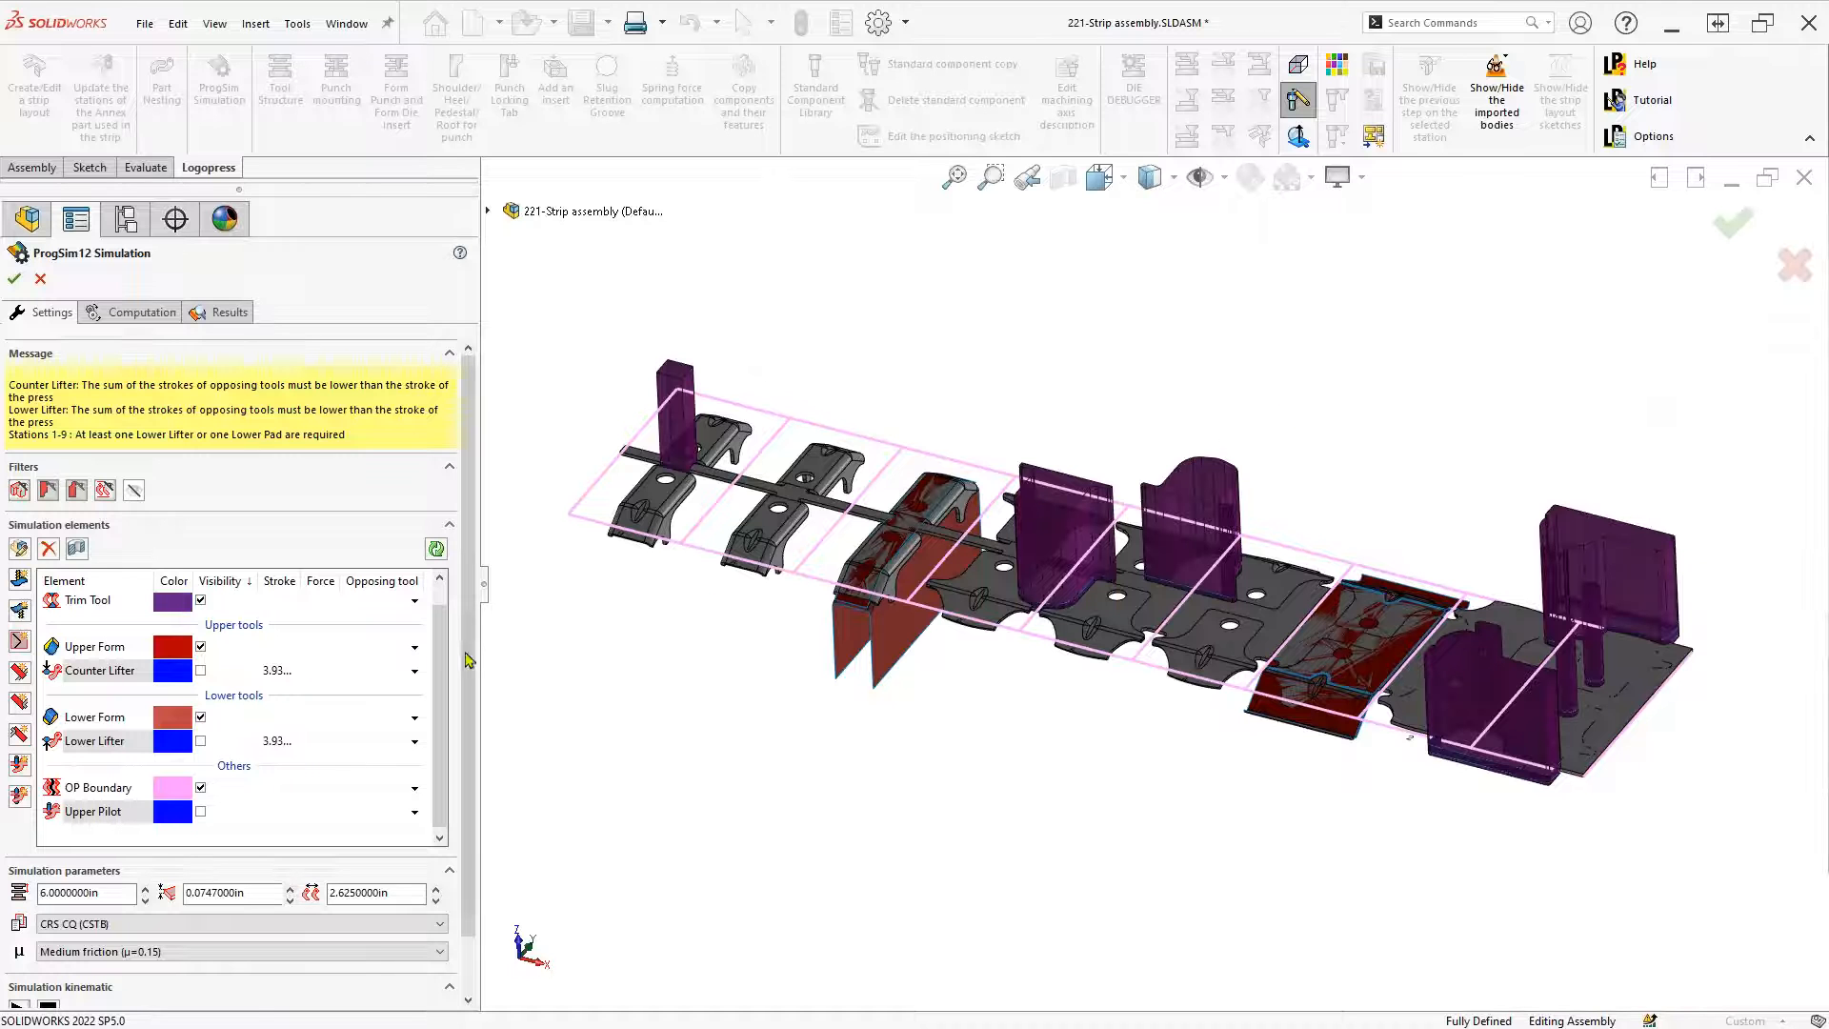
# Edit Upper Pilot with an edges-only filter in Front view and pick the station 2 and 3 pilot holes
pyautogui.doubleClick(101, 813)
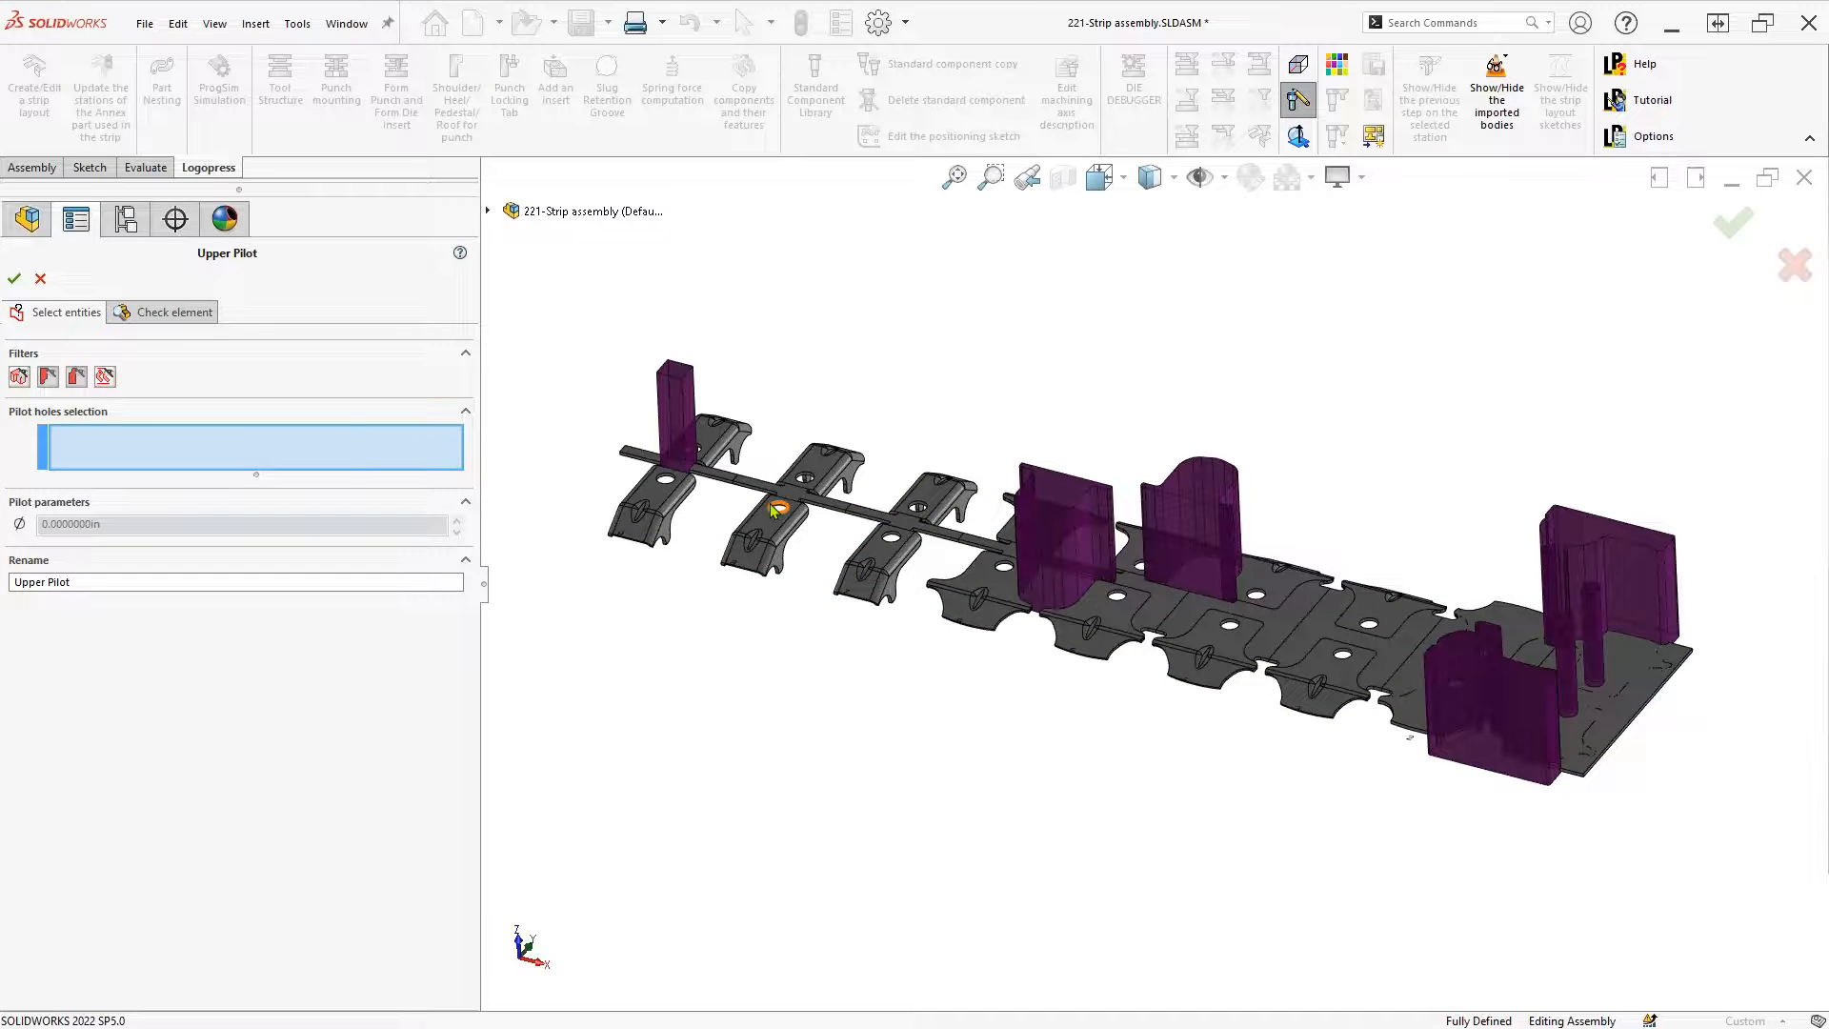
pyautogui.press('F5')
pyautogui.click(278, 69)
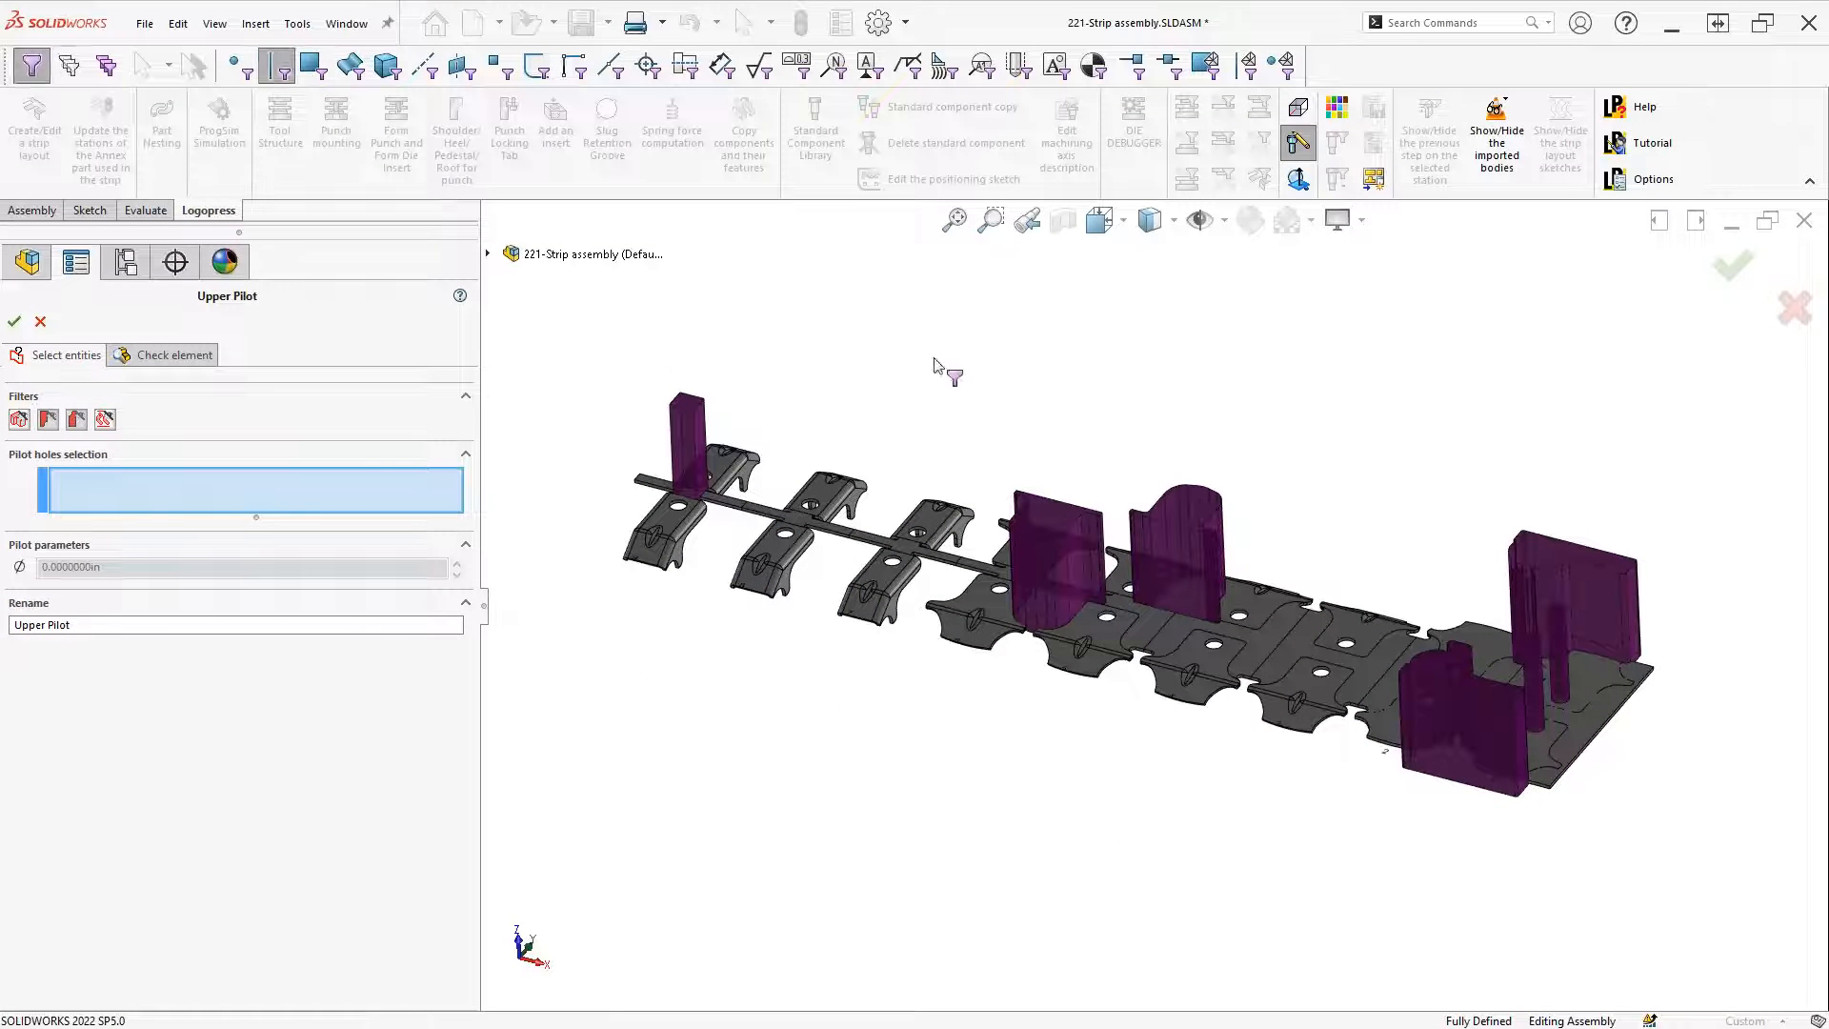
pyautogui.hotkey('ctrl', '1')
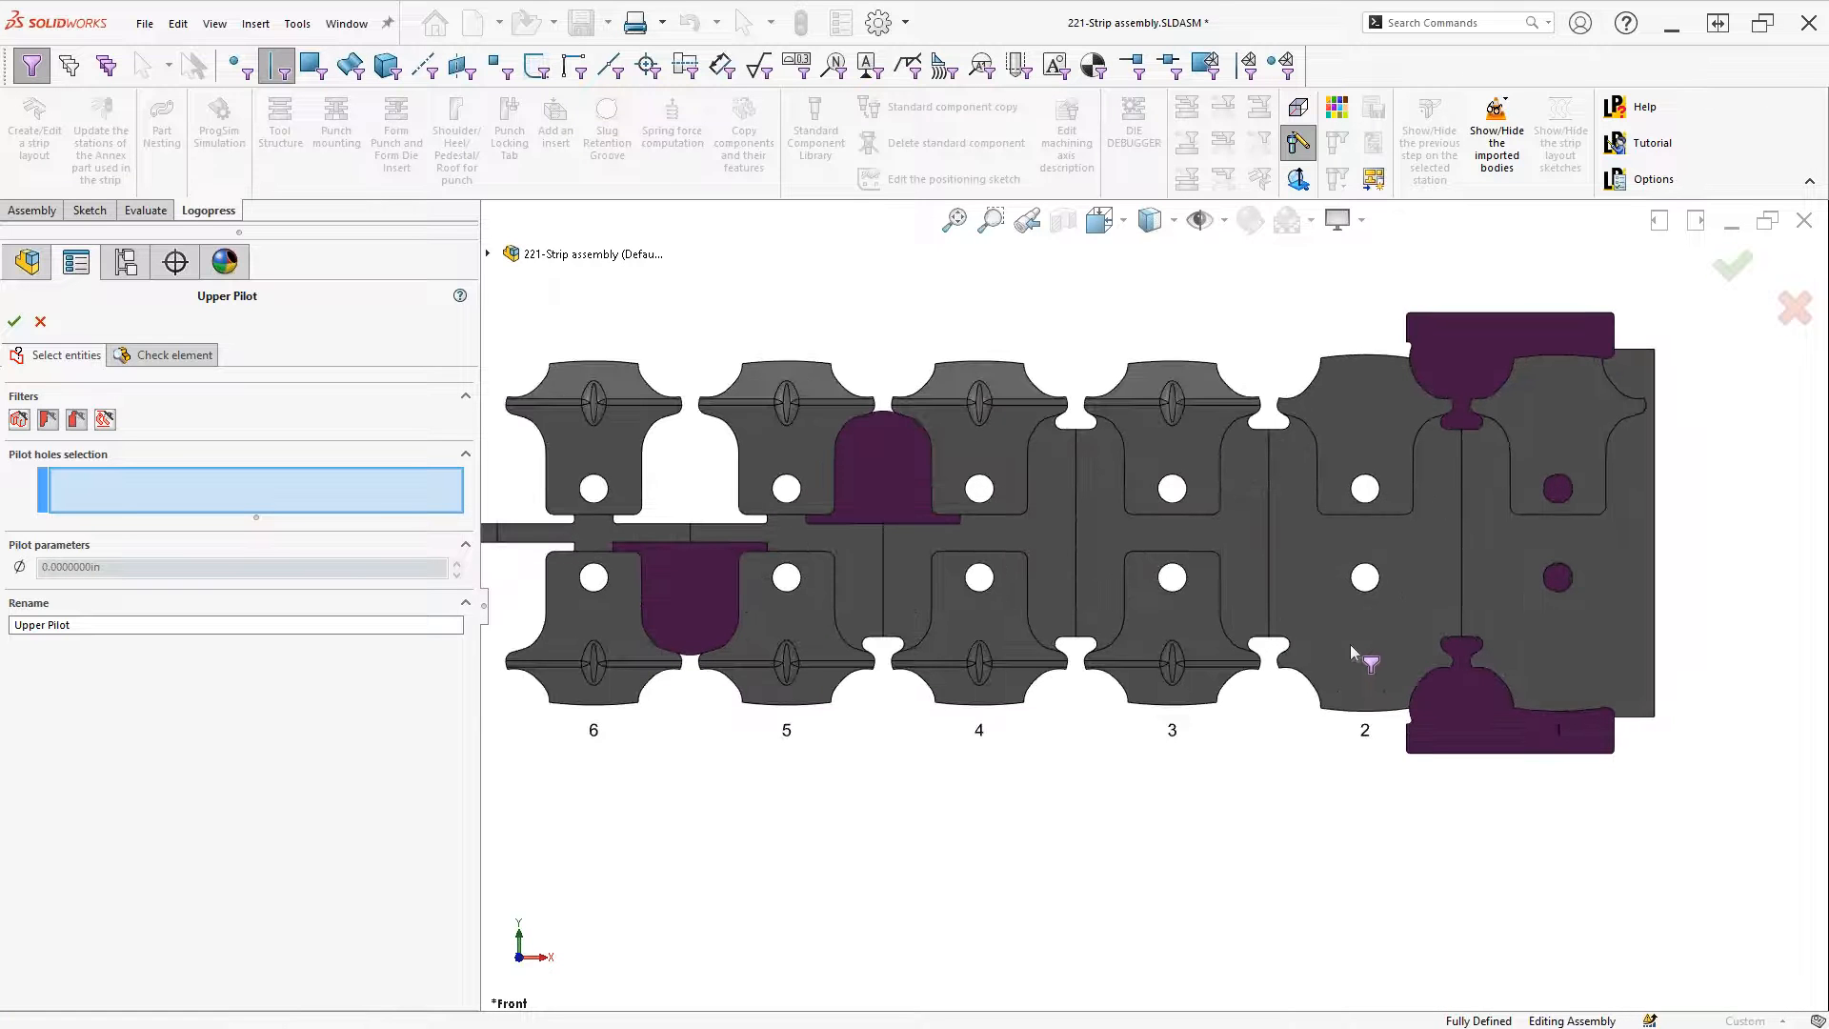
pyautogui.click(1365, 577)
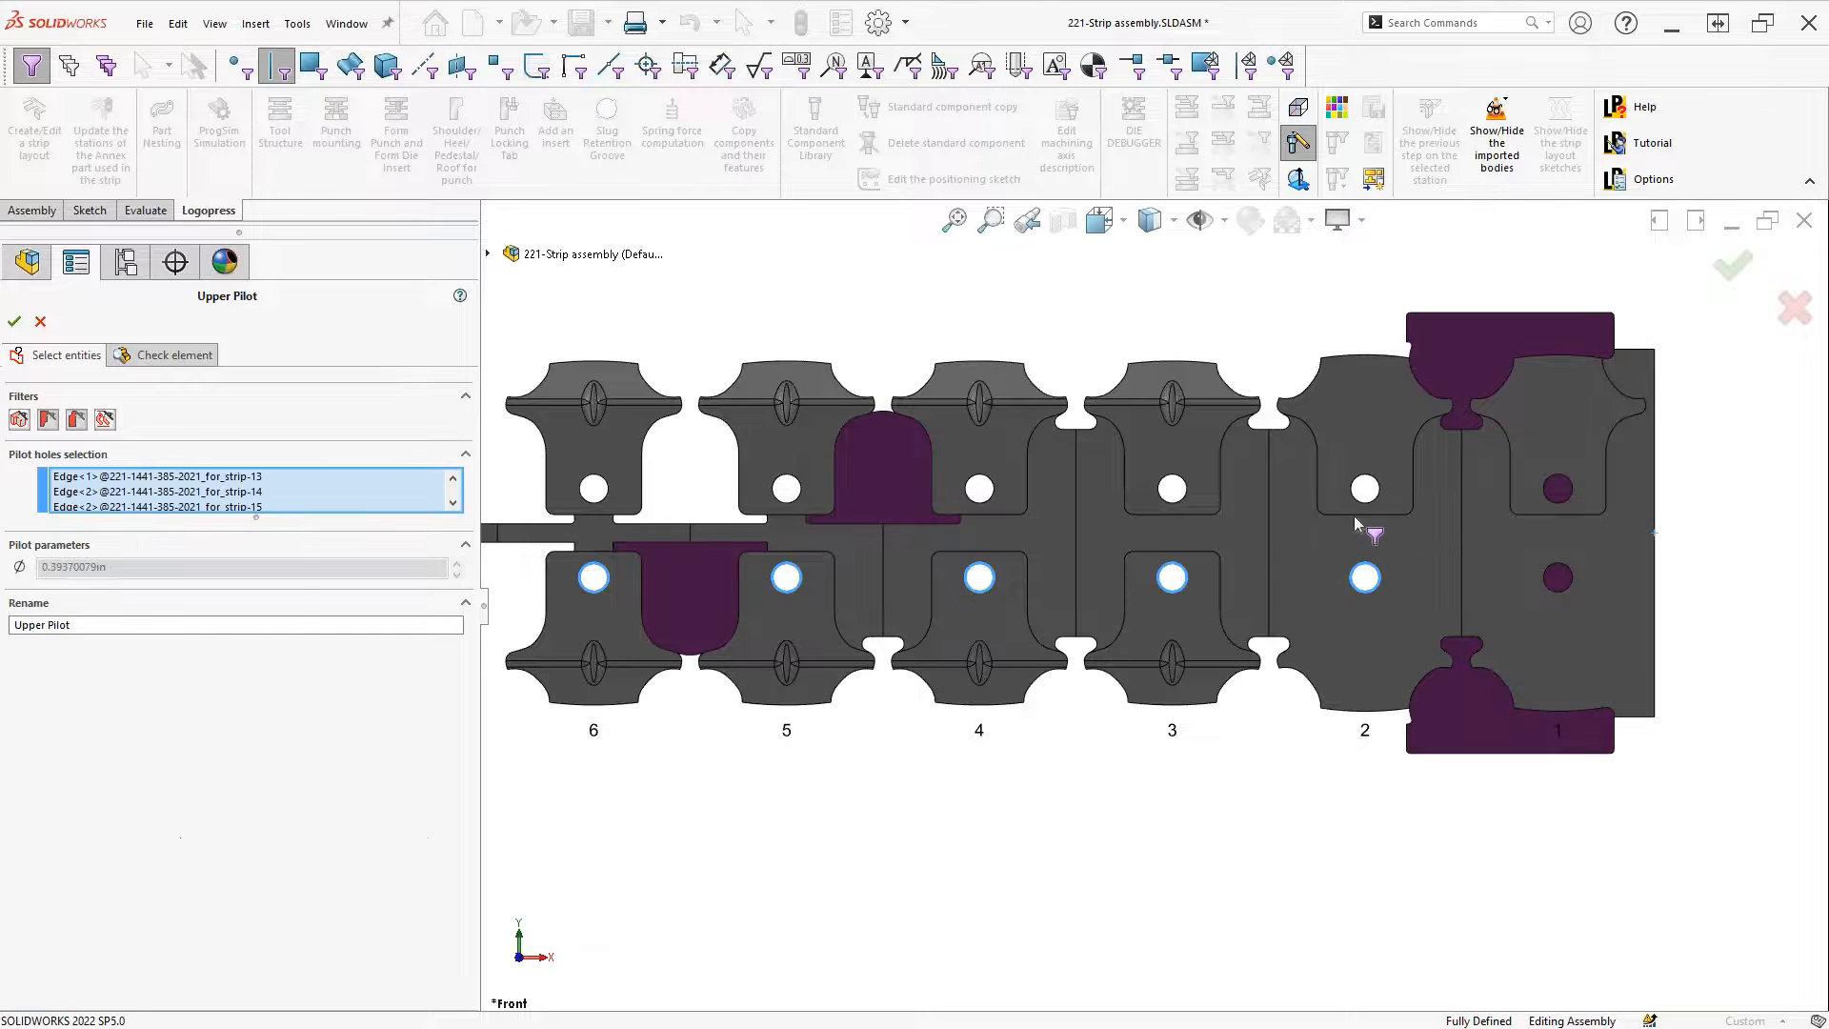
pyautogui.click(1365, 488)
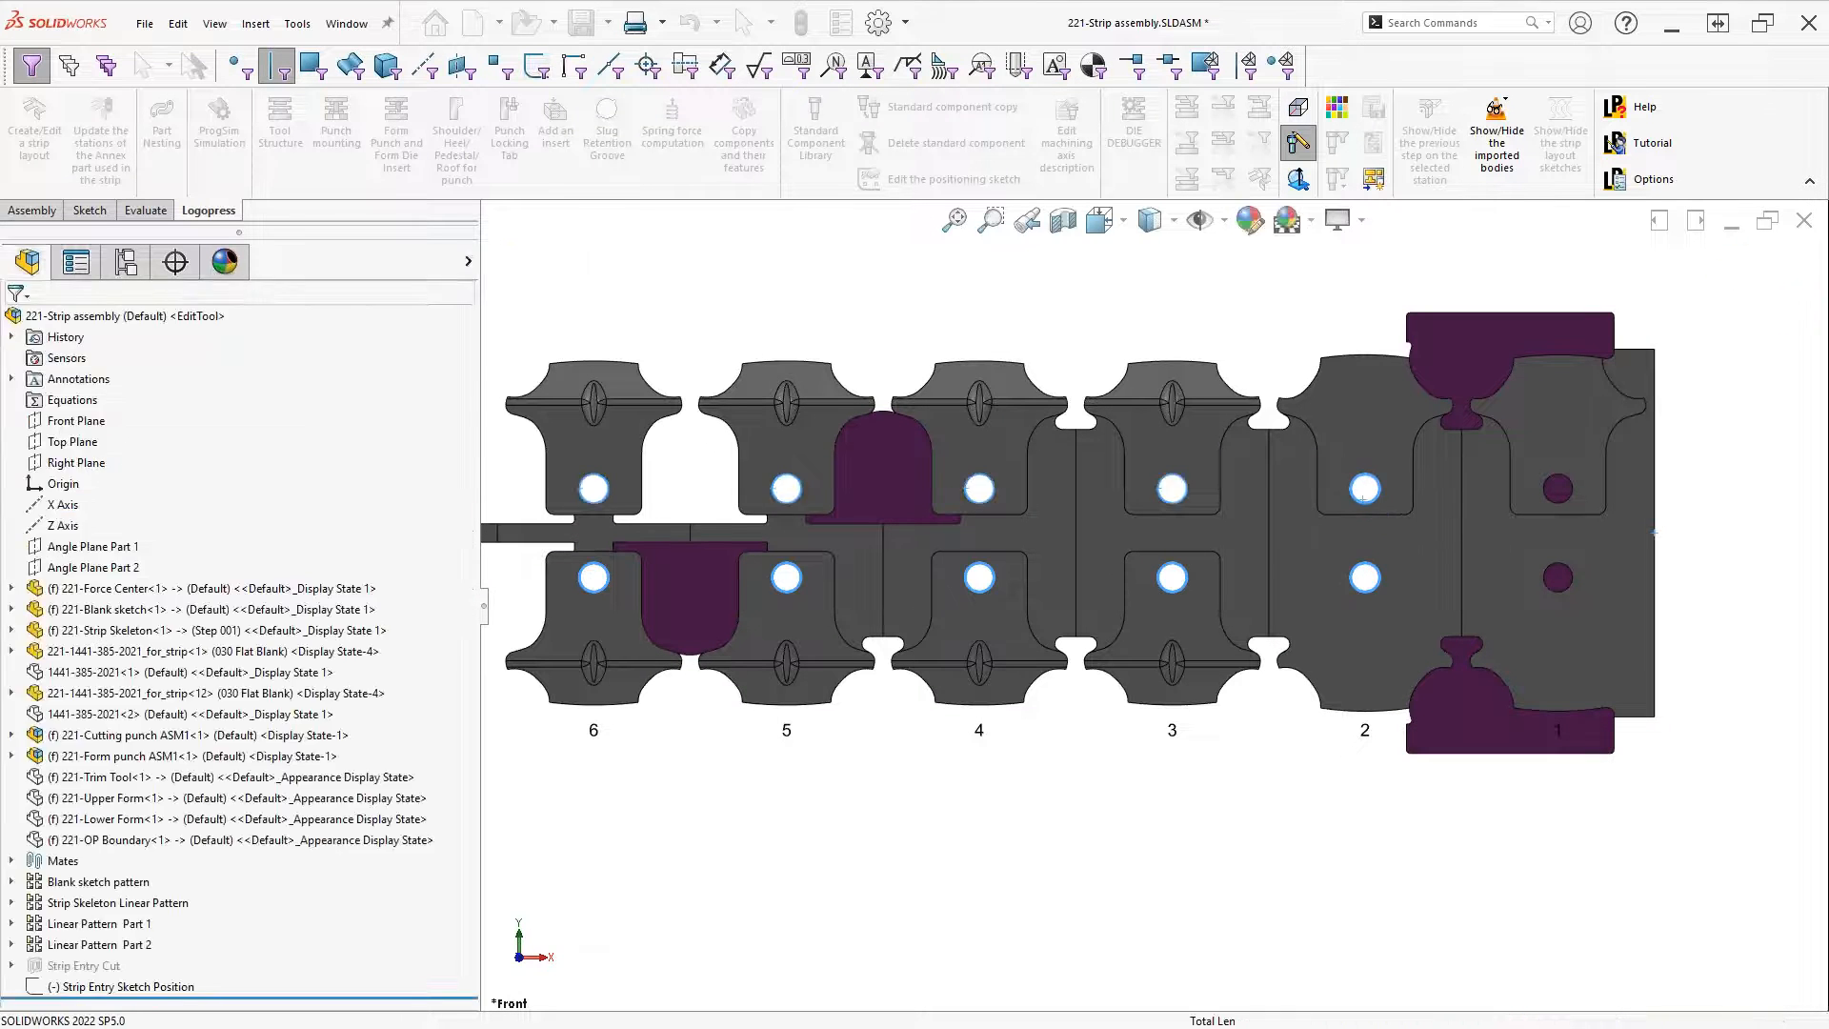
pyautogui.click(1185, 492)
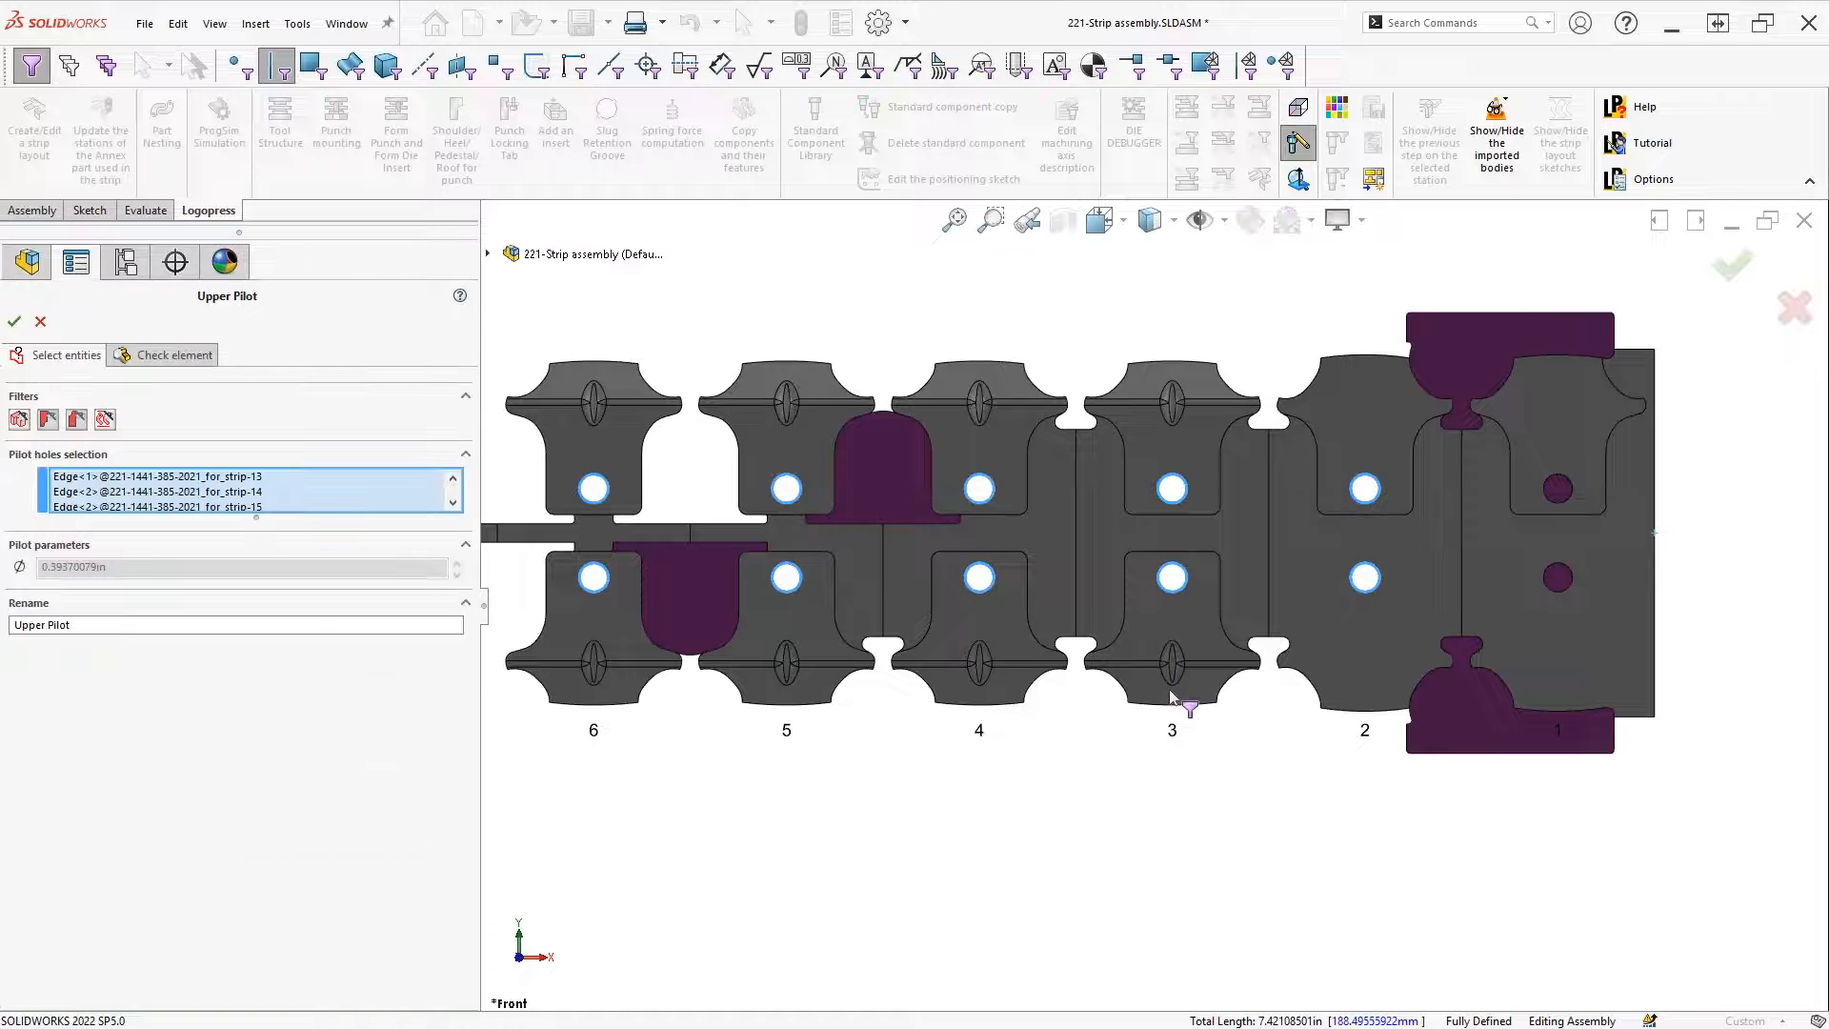
# Add the upper and lower pilot holes of stations 7, 8 and 9, then confirm Upper Pilot
pyautogui.scroll(3, 1000, 601)
pyautogui.scroll(-3, 1094, 569)
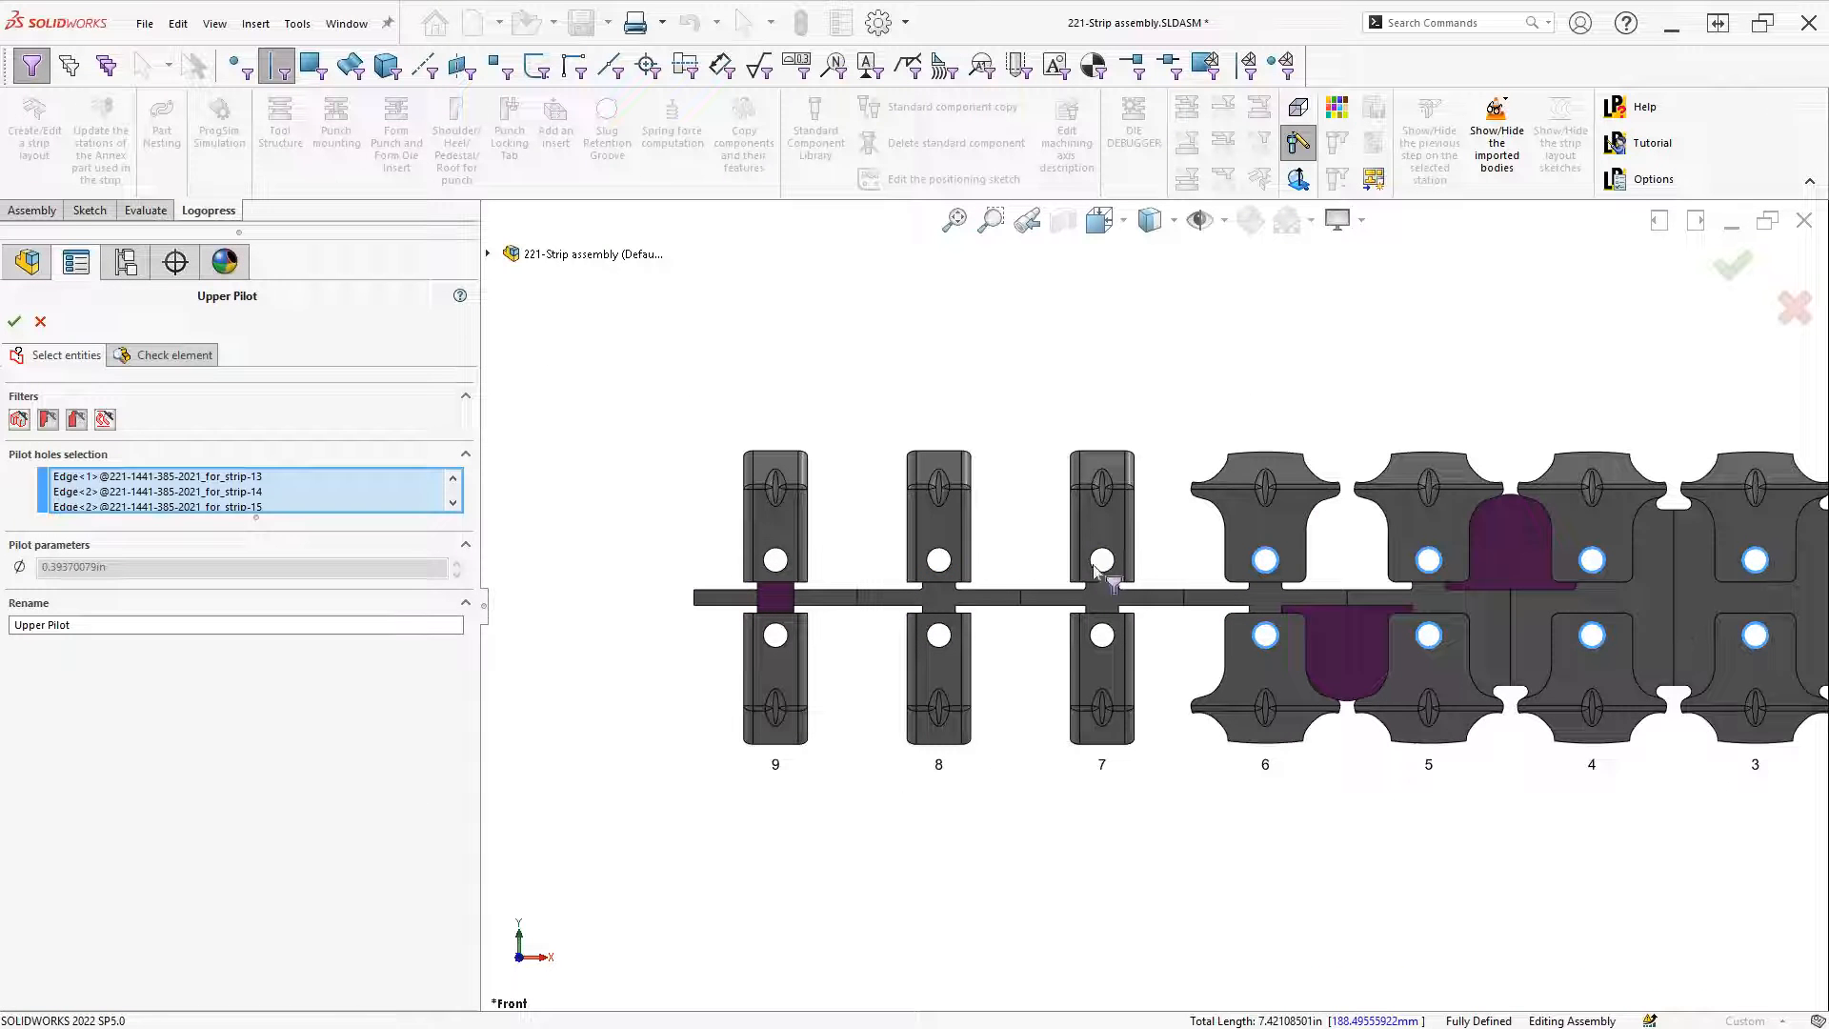
pyautogui.click(1111, 568)
pyautogui.click(1104, 632)
pyautogui.click(941, 635)
pyautogui.click(945, 570)
pyautogui.click(787, 568)
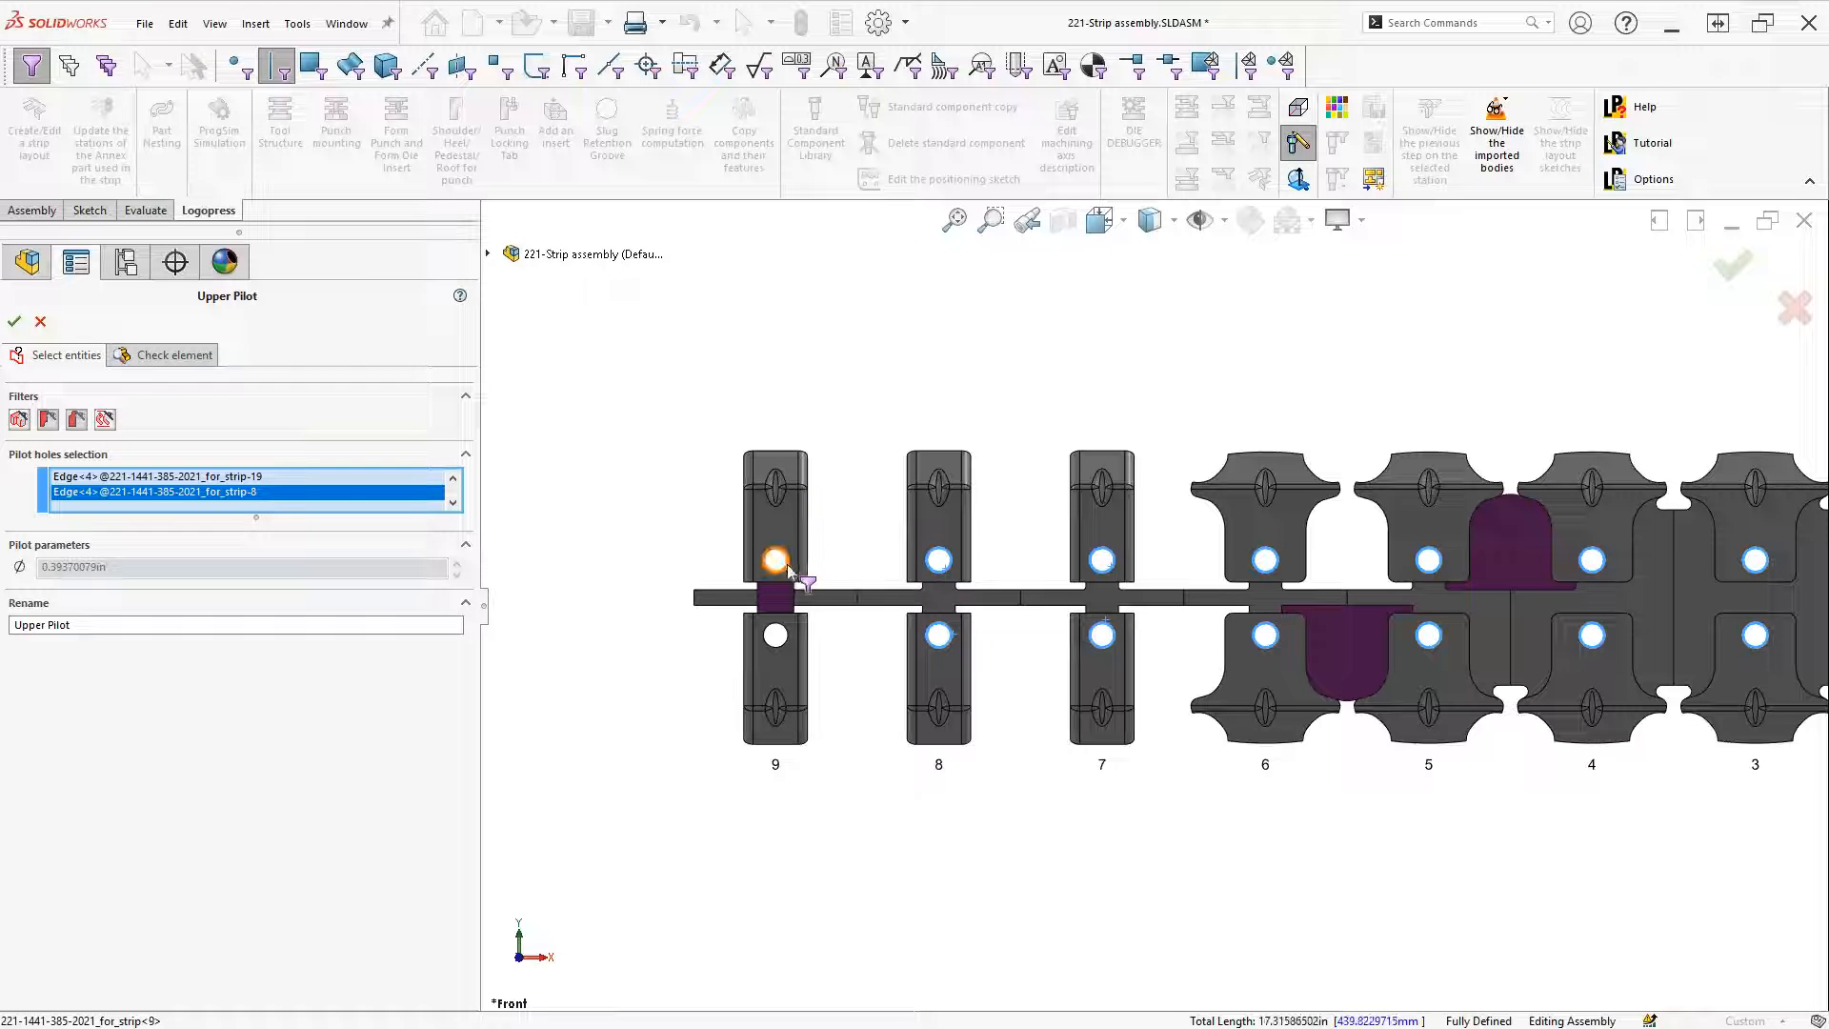
pyautogui.click(786, 635)
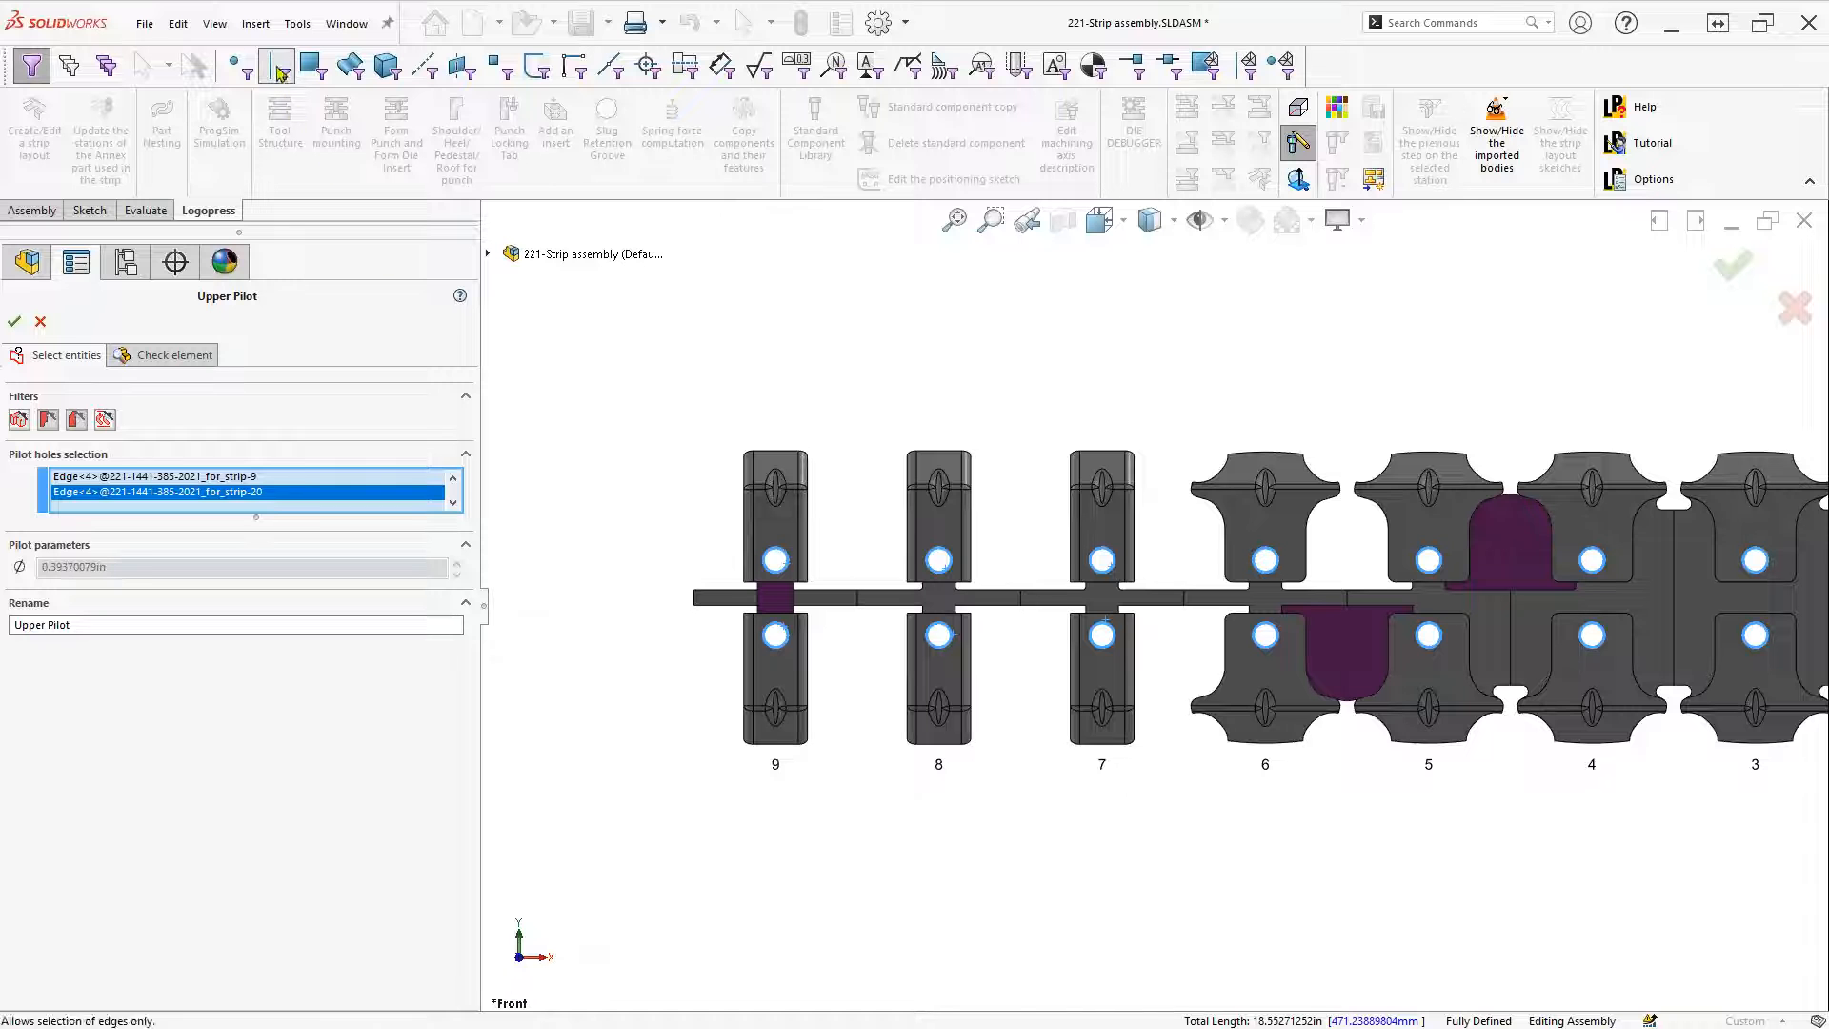
pyautogui.press('F5')
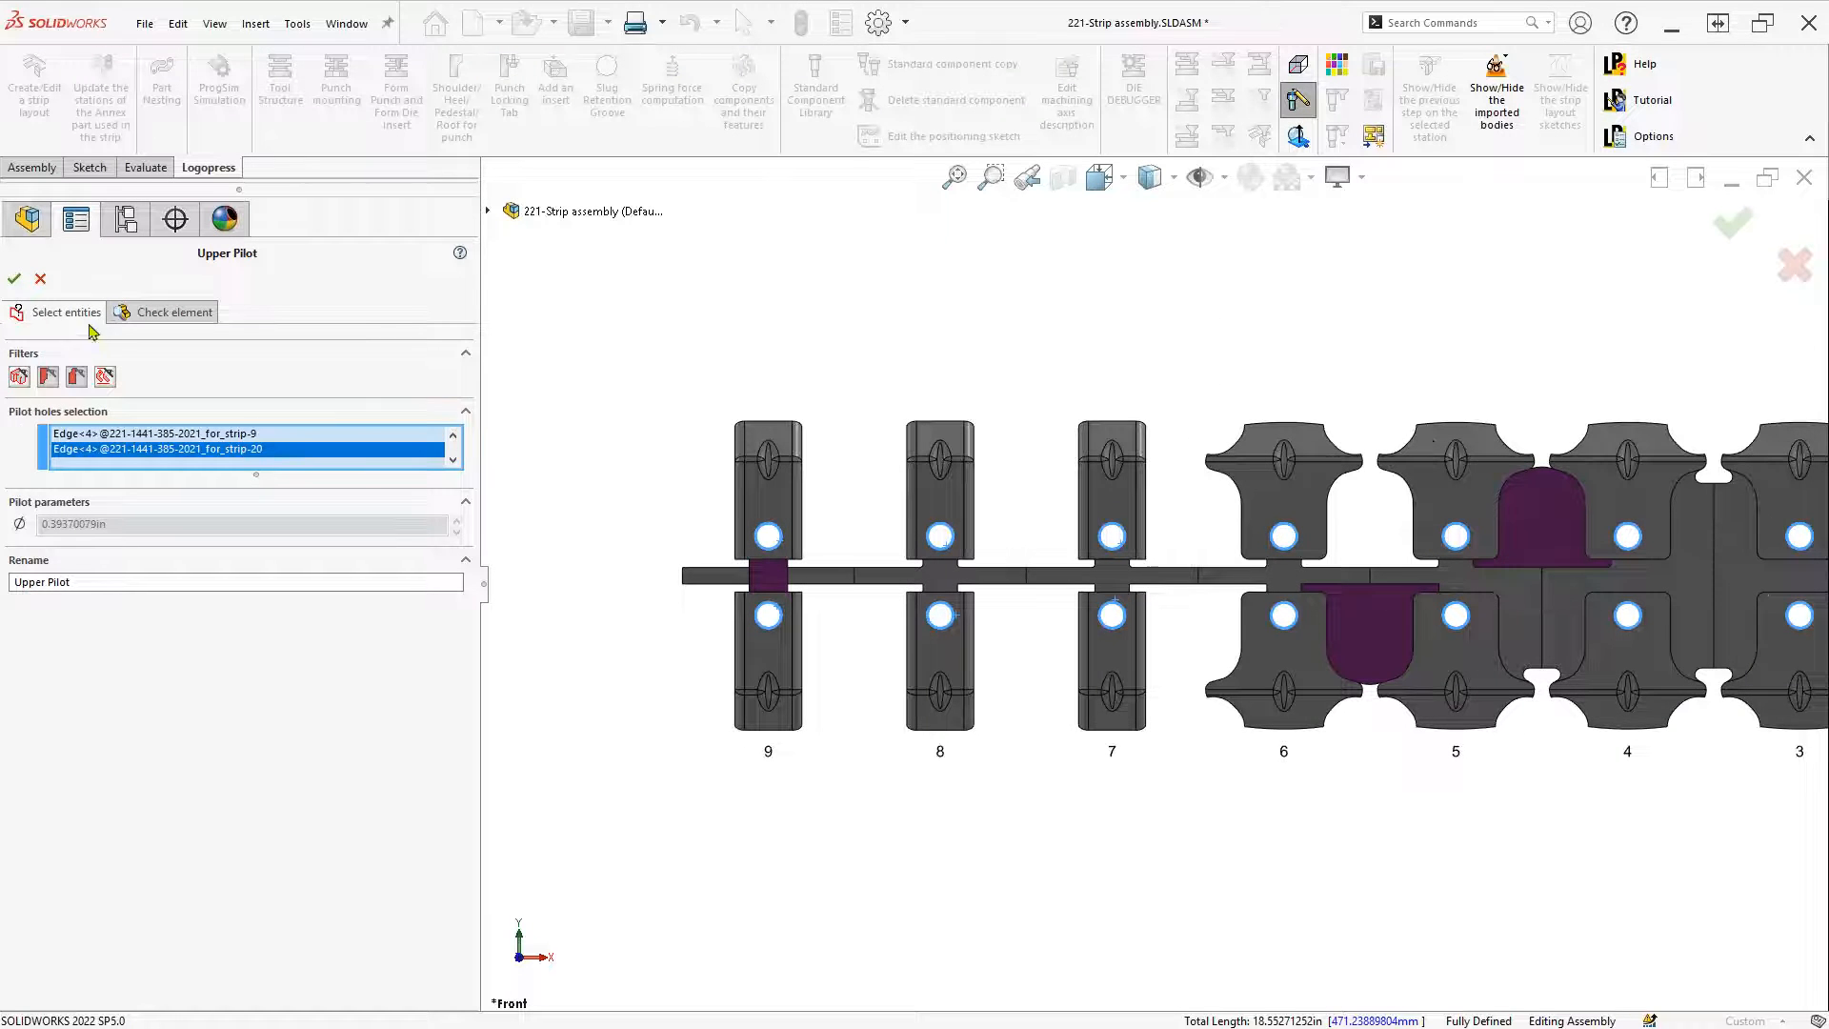
pyautogui.click(14, 279)
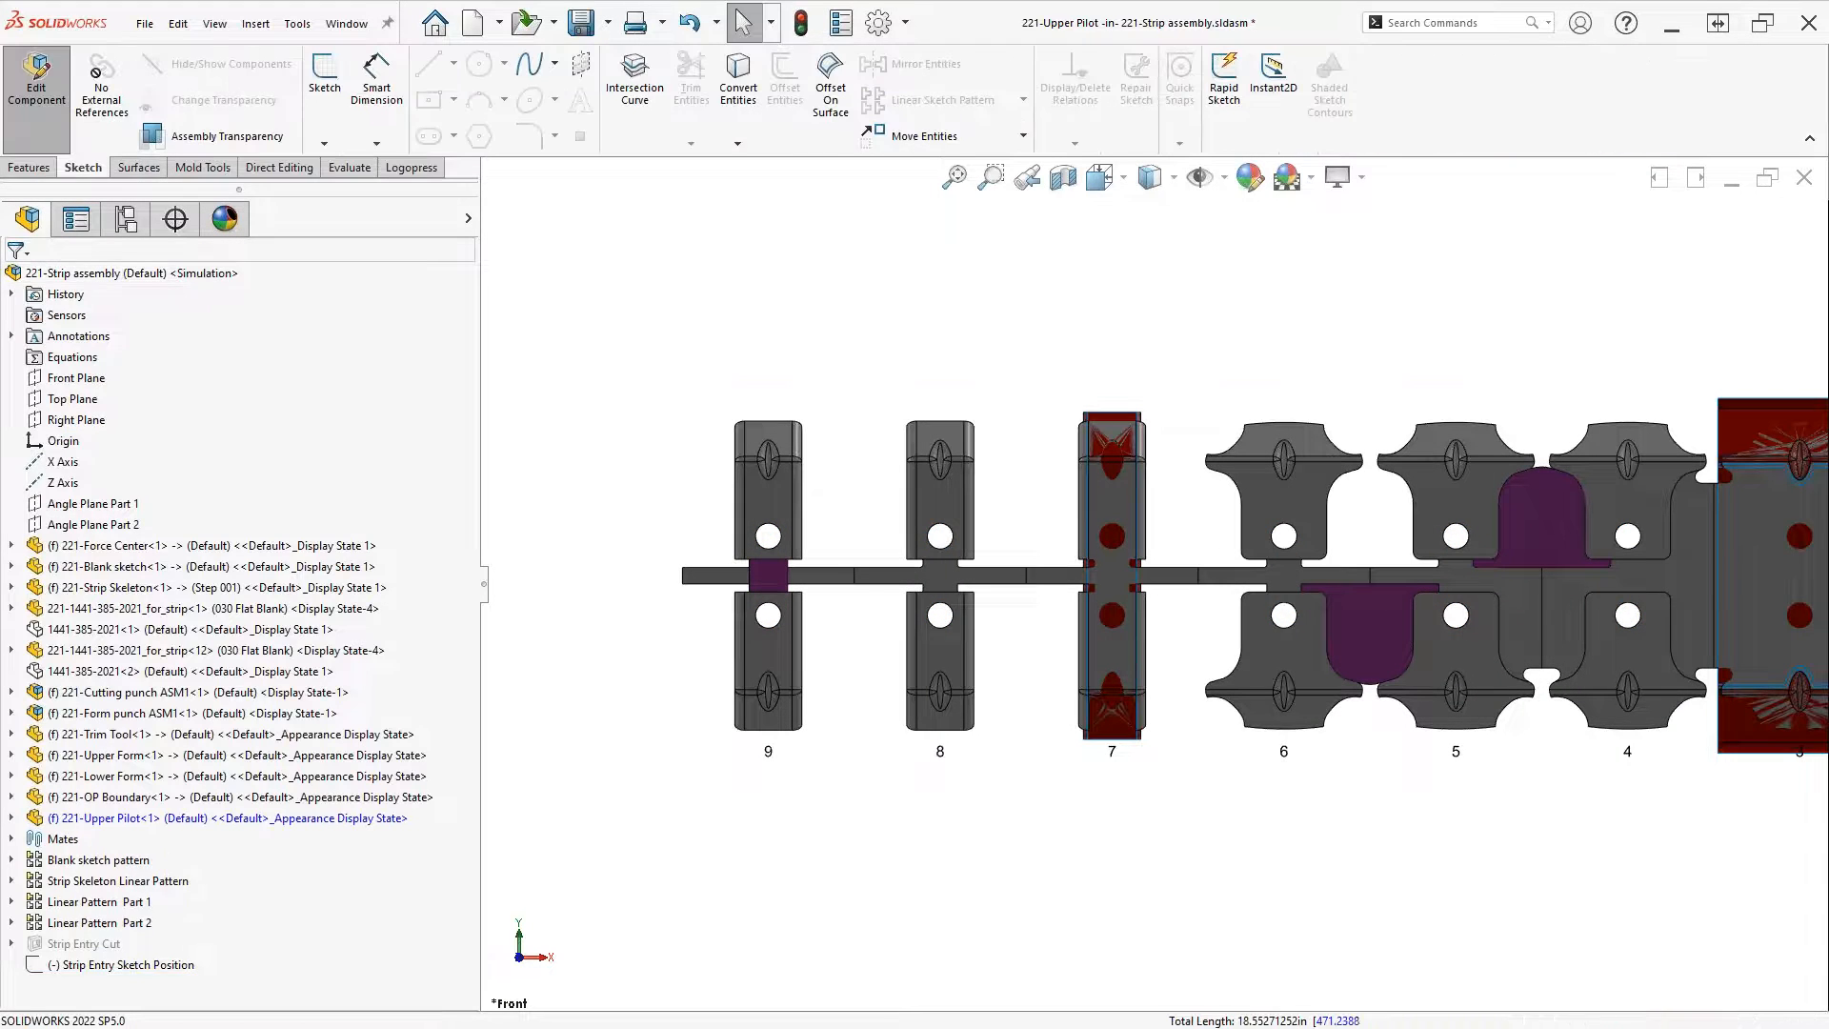
pyautogui.moveTo(1195, 795)
pyautogui.mouseDown(button='middle')
pyautogui.moveTo(1242, 826)
pyautogui.moveTo(1210, 799)
pyautogui.mouseUp(button='middle')
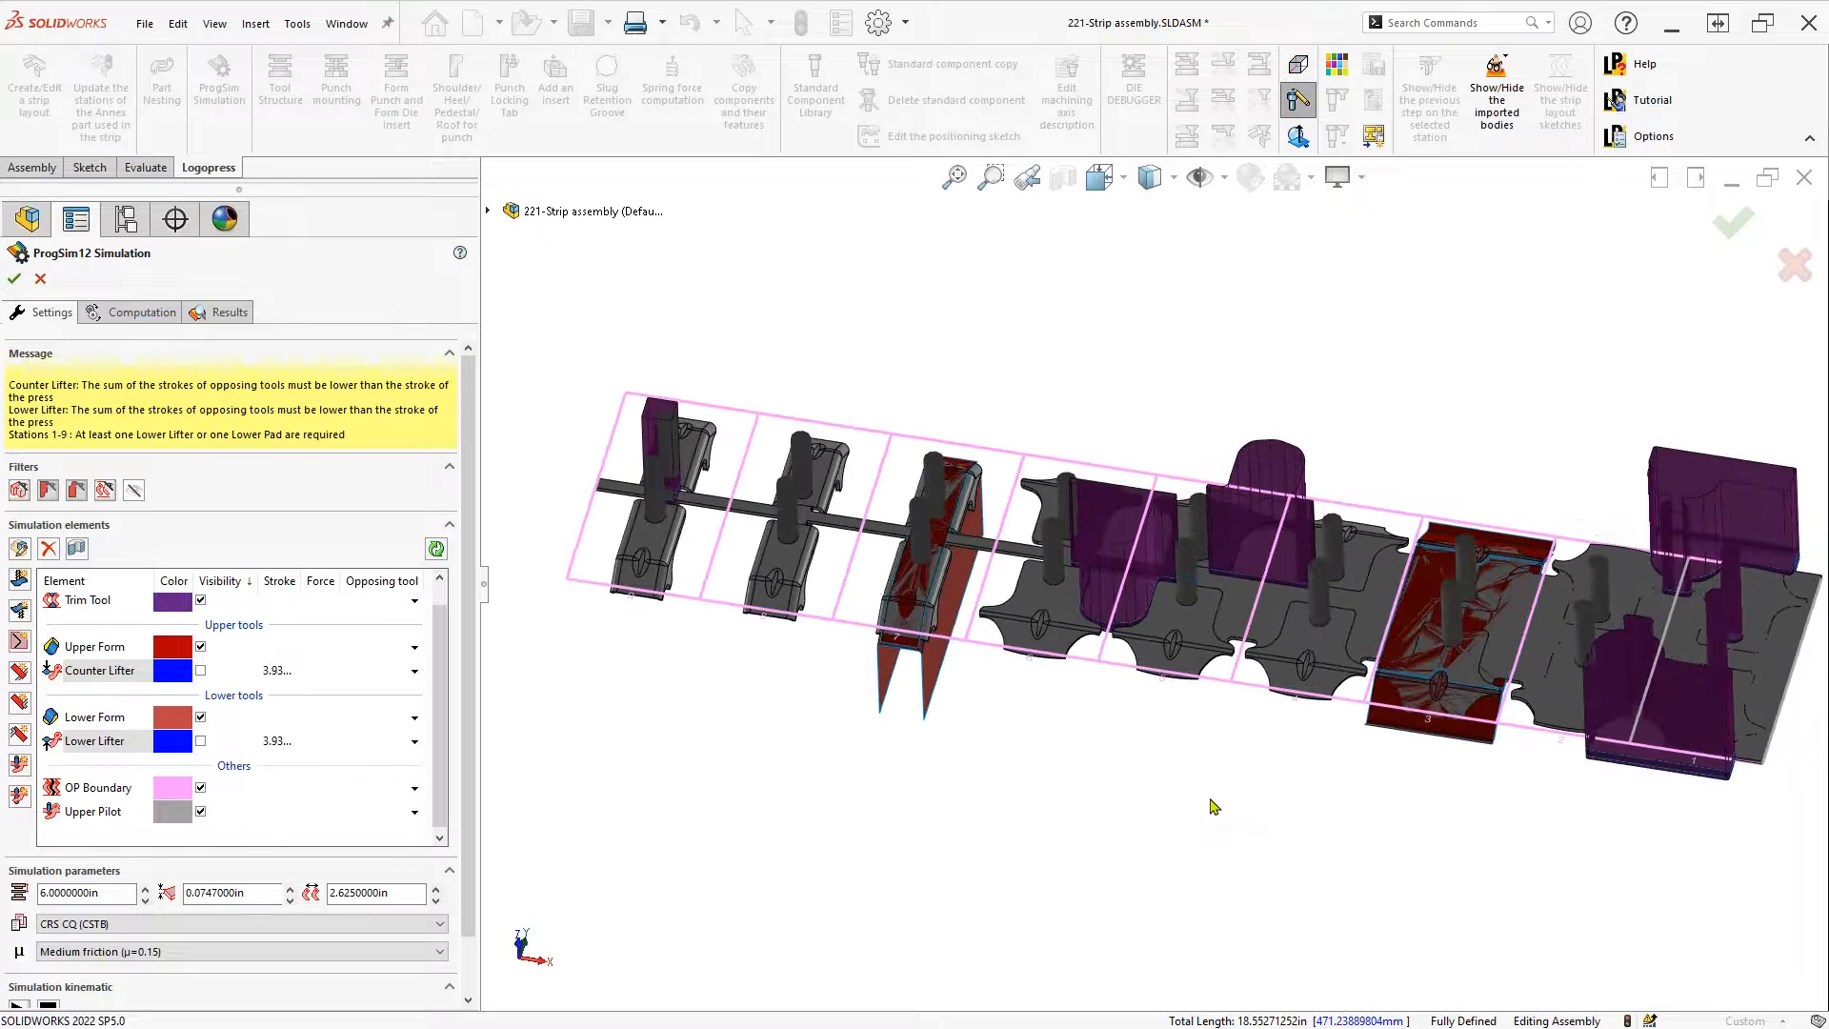
# Draw a centre rectangle on the strip centreline, past the strip's right end, in the Lower Lifter sketch
pyautogui.doubleClick(95, 747)
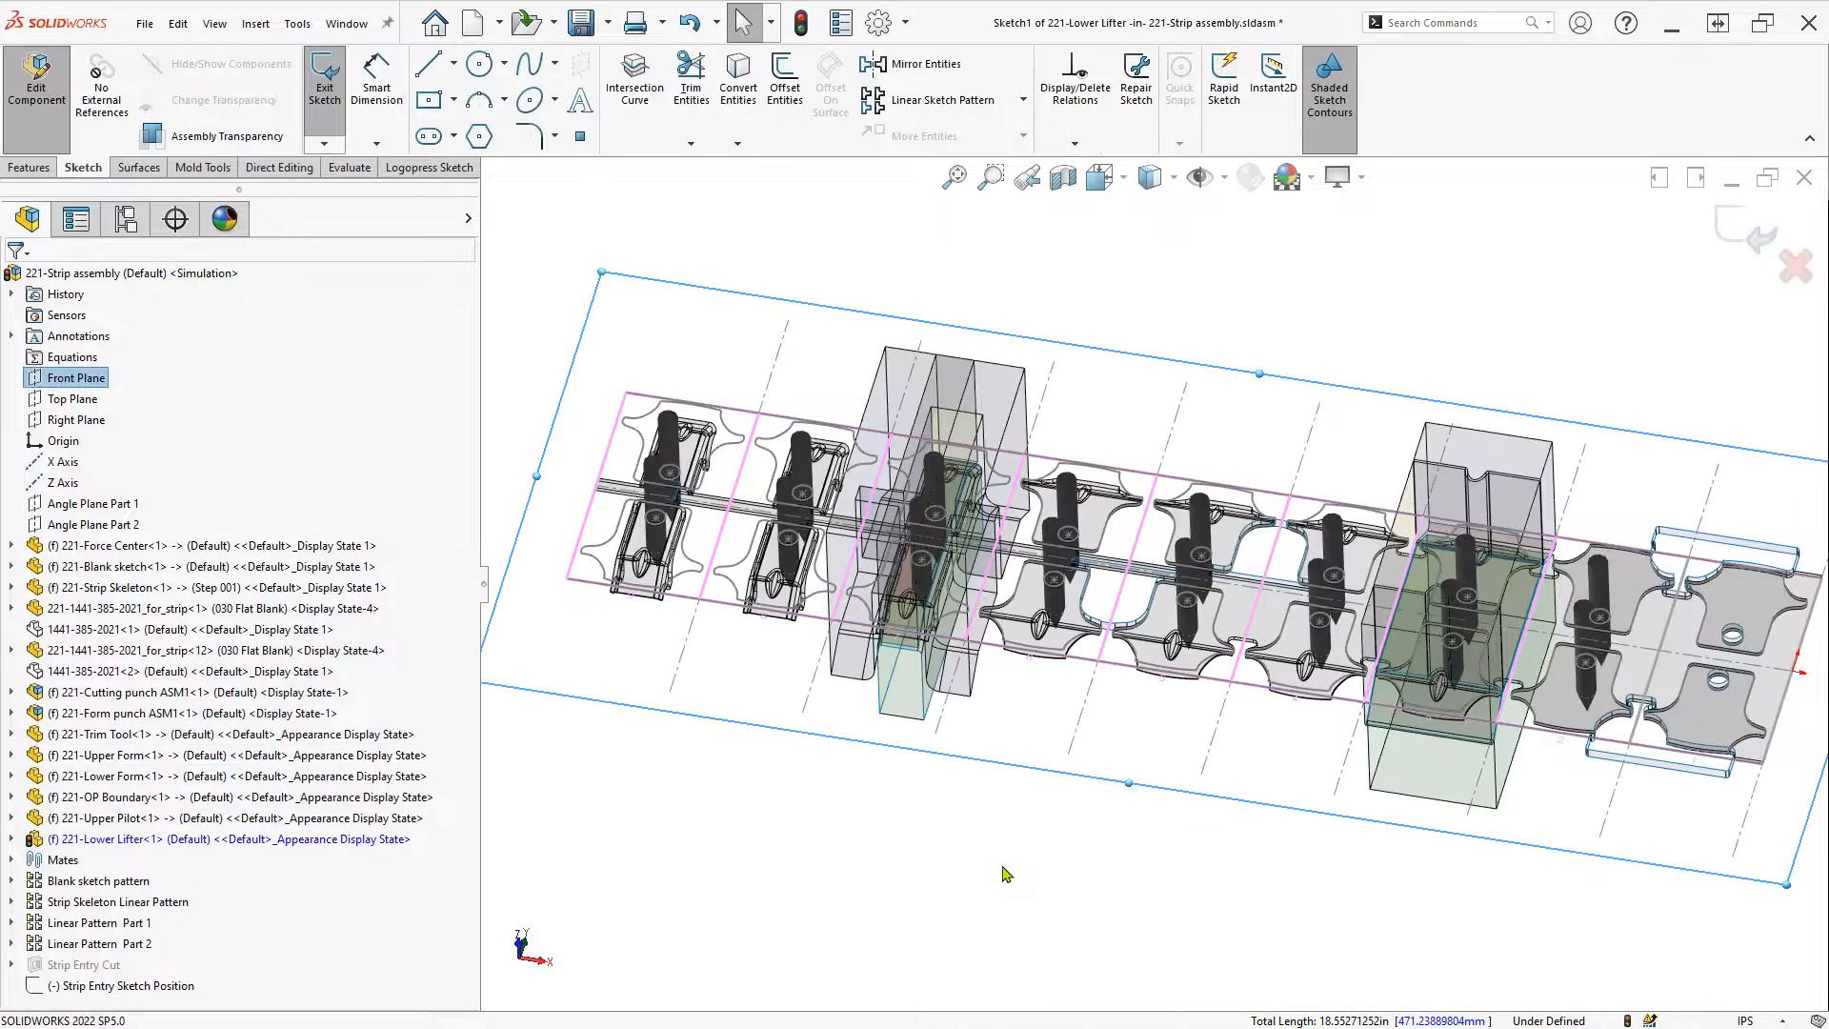
pyautogui.hotkey('ctrl', '1')
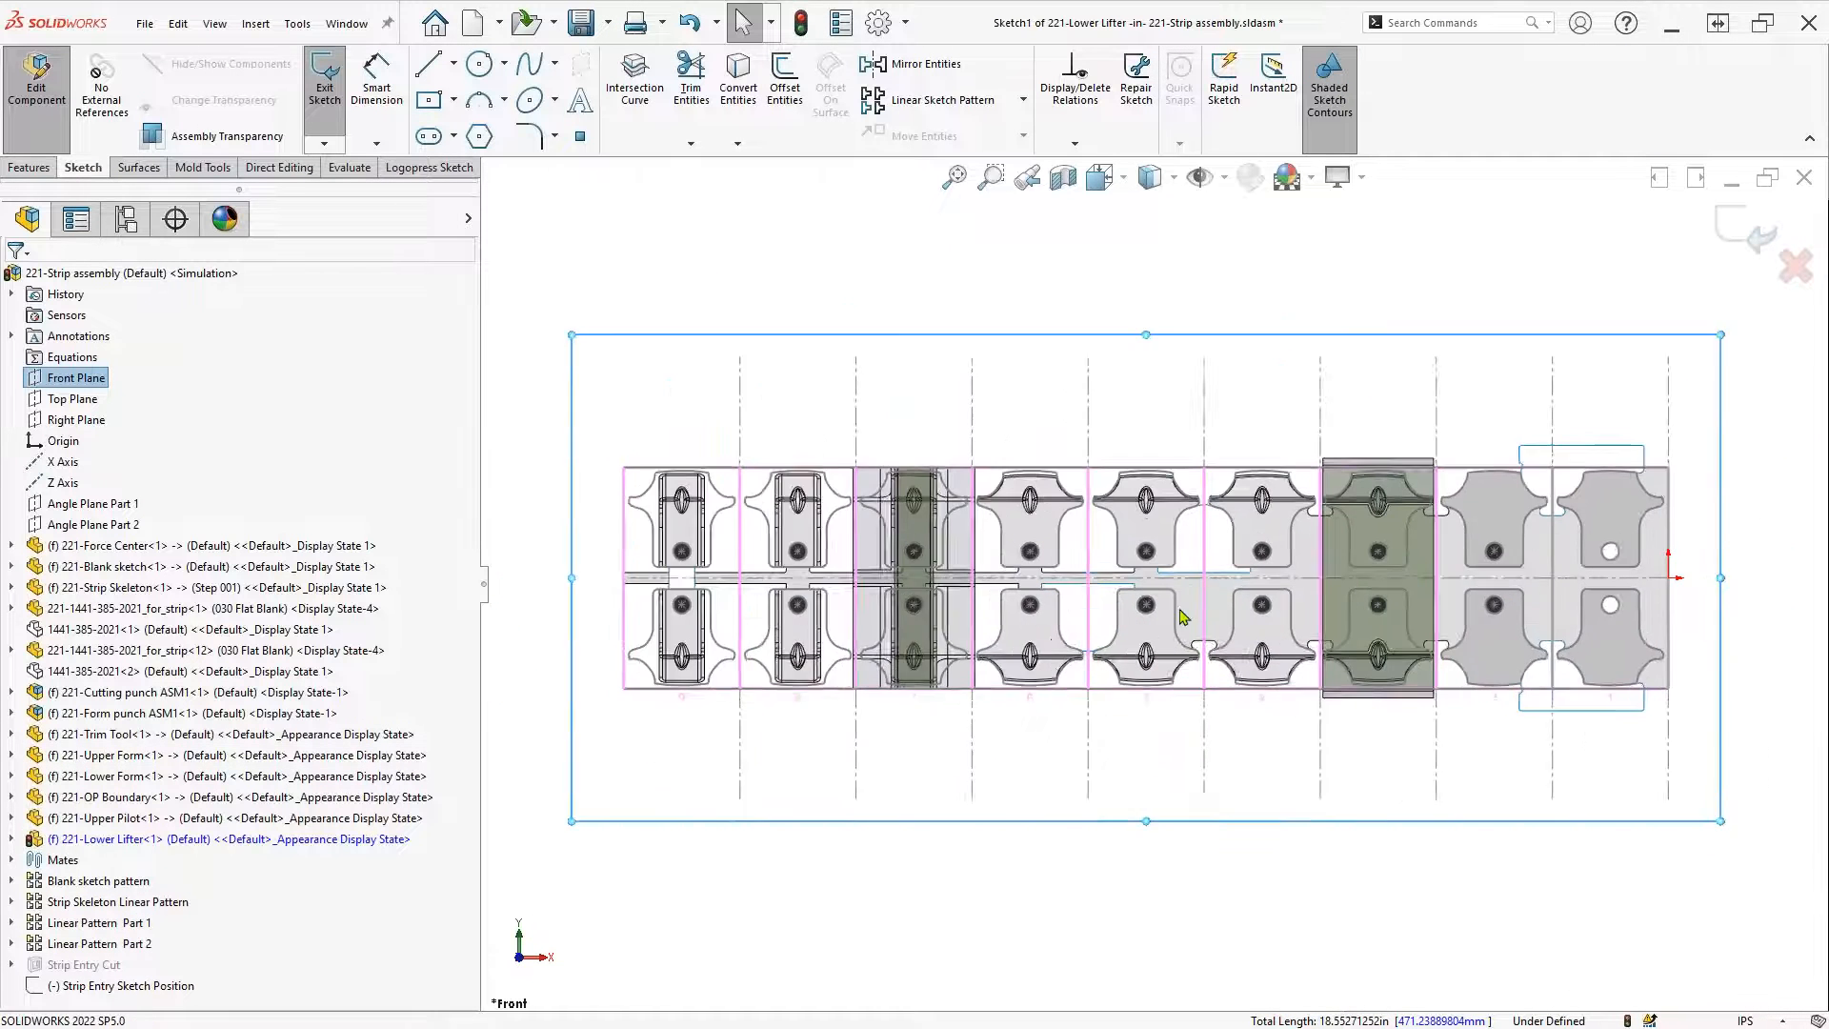
pyautogui.press('s')
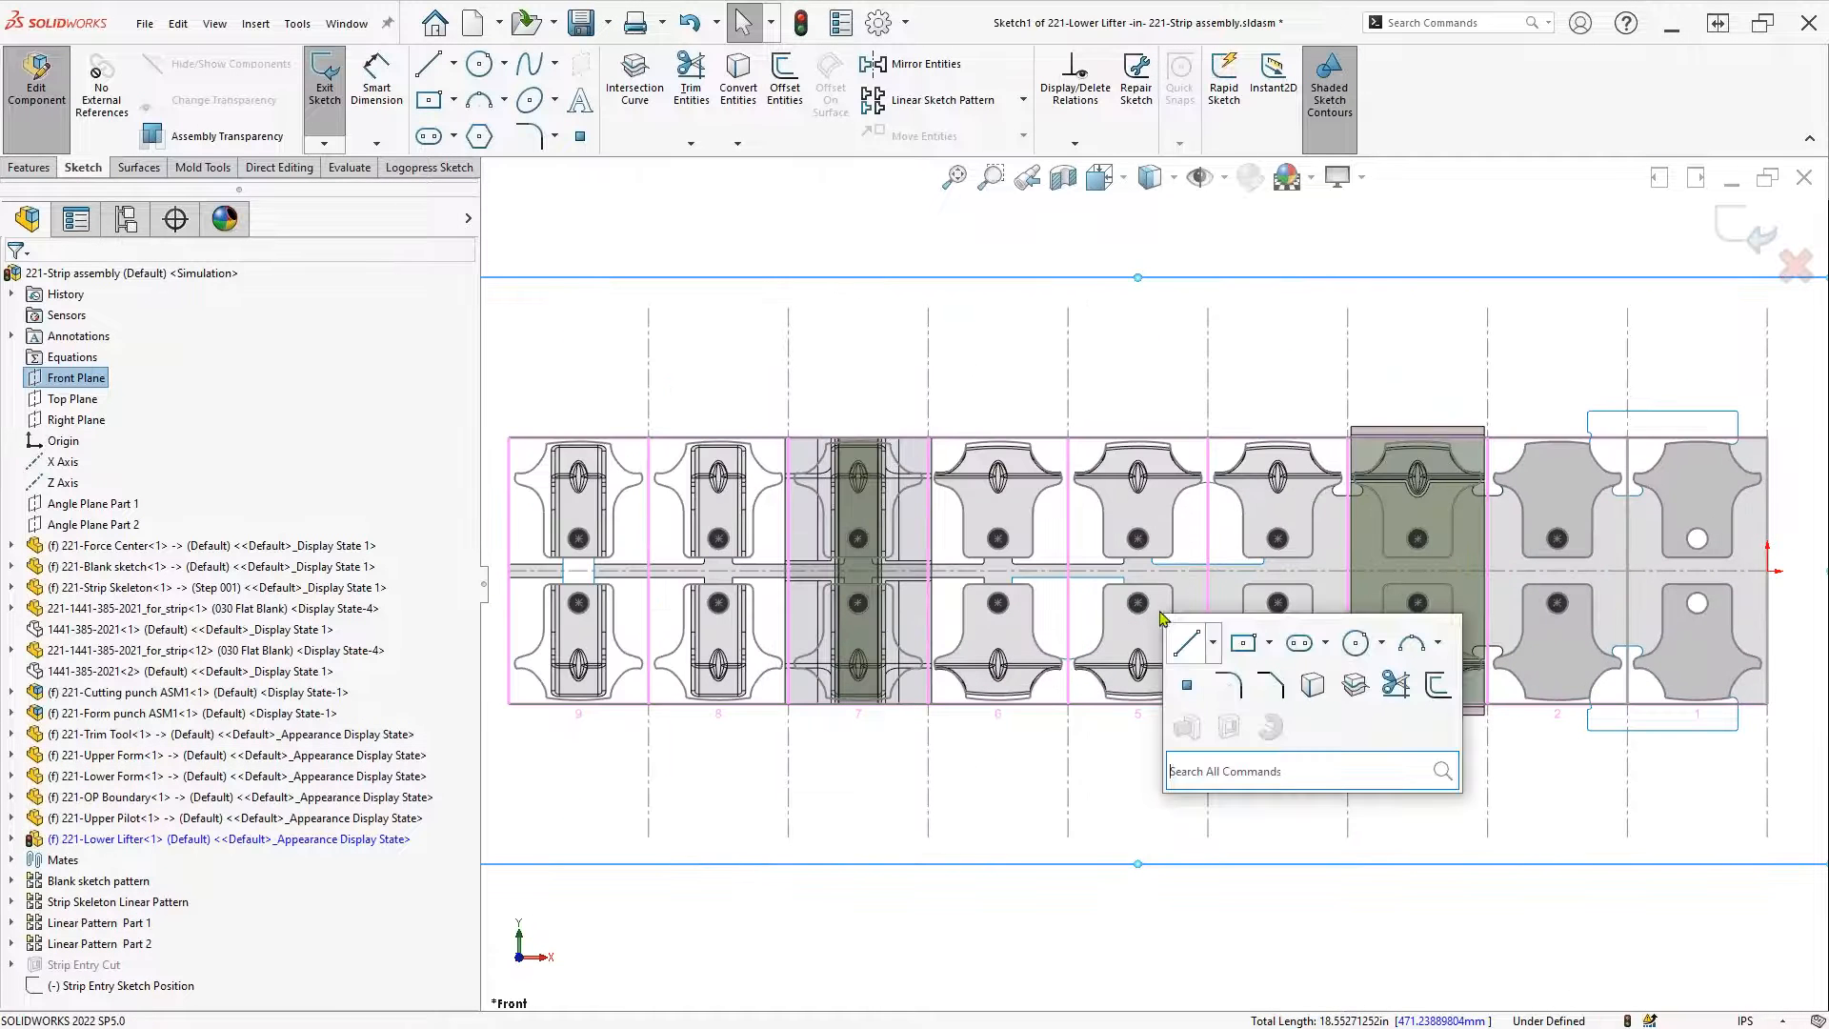
pyautogui.click(1243, 642)
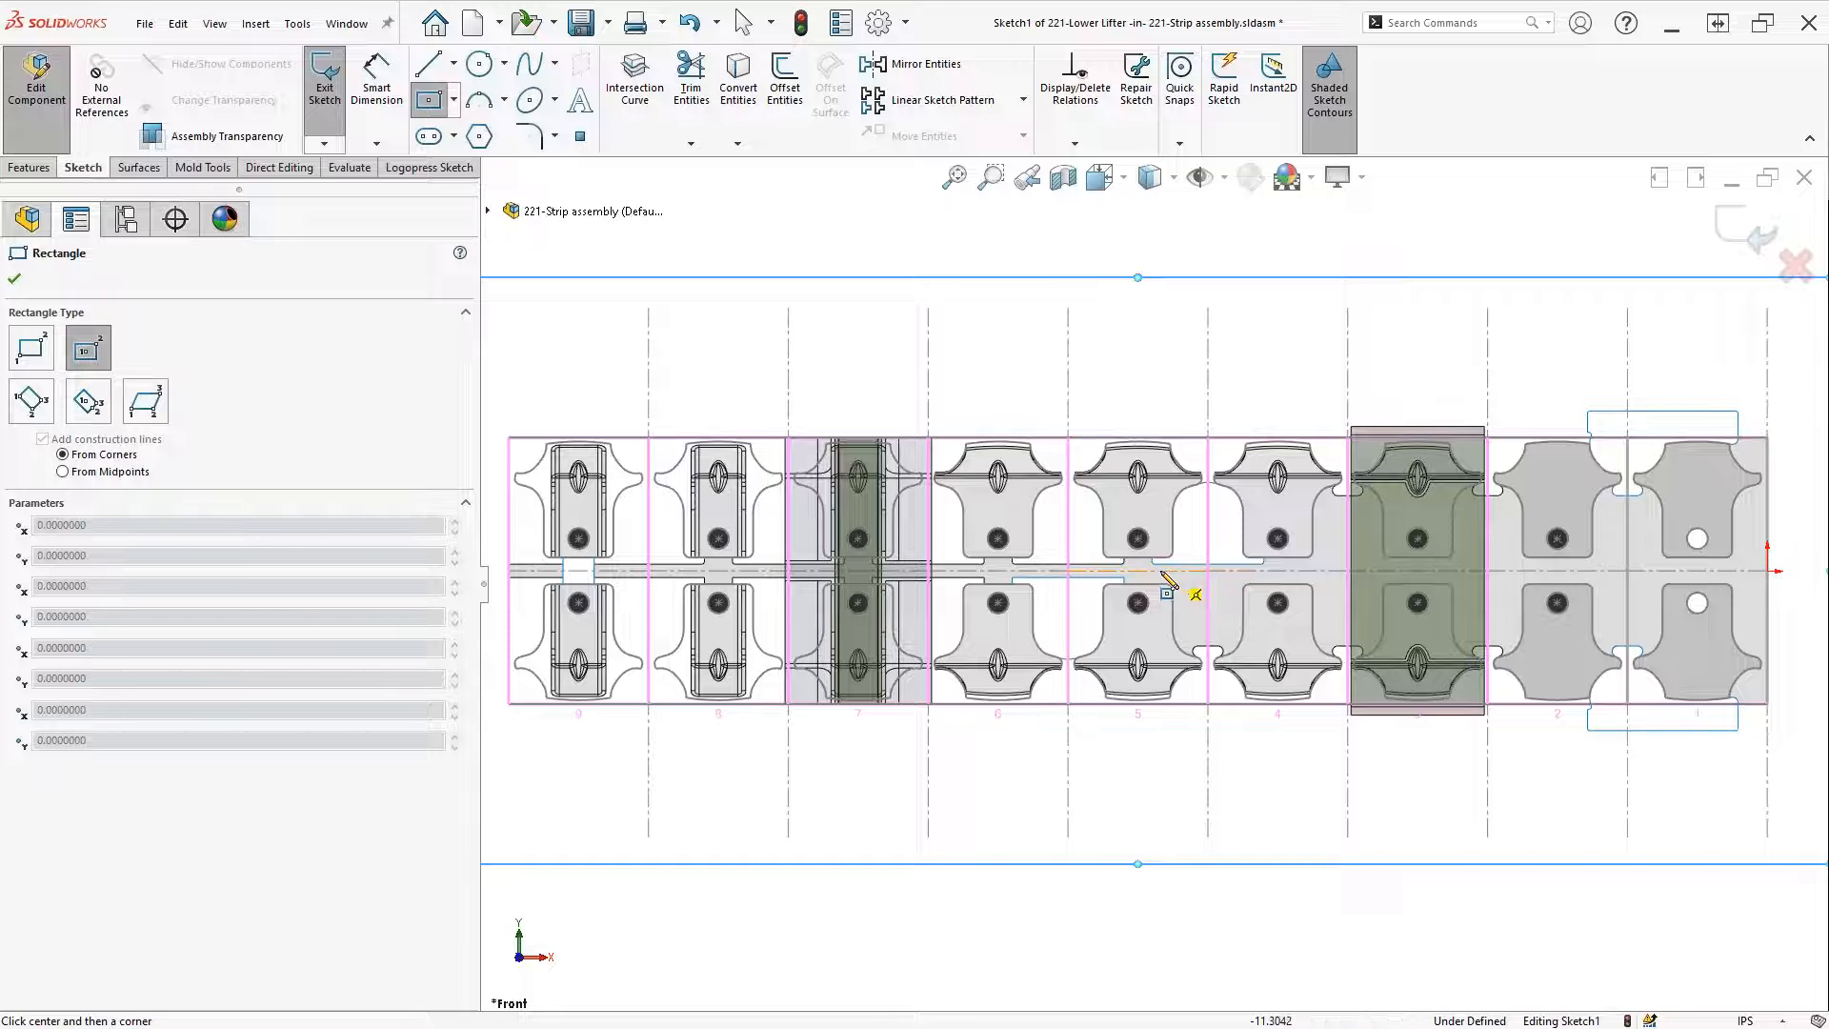
pyautogui.click(1137, 570)
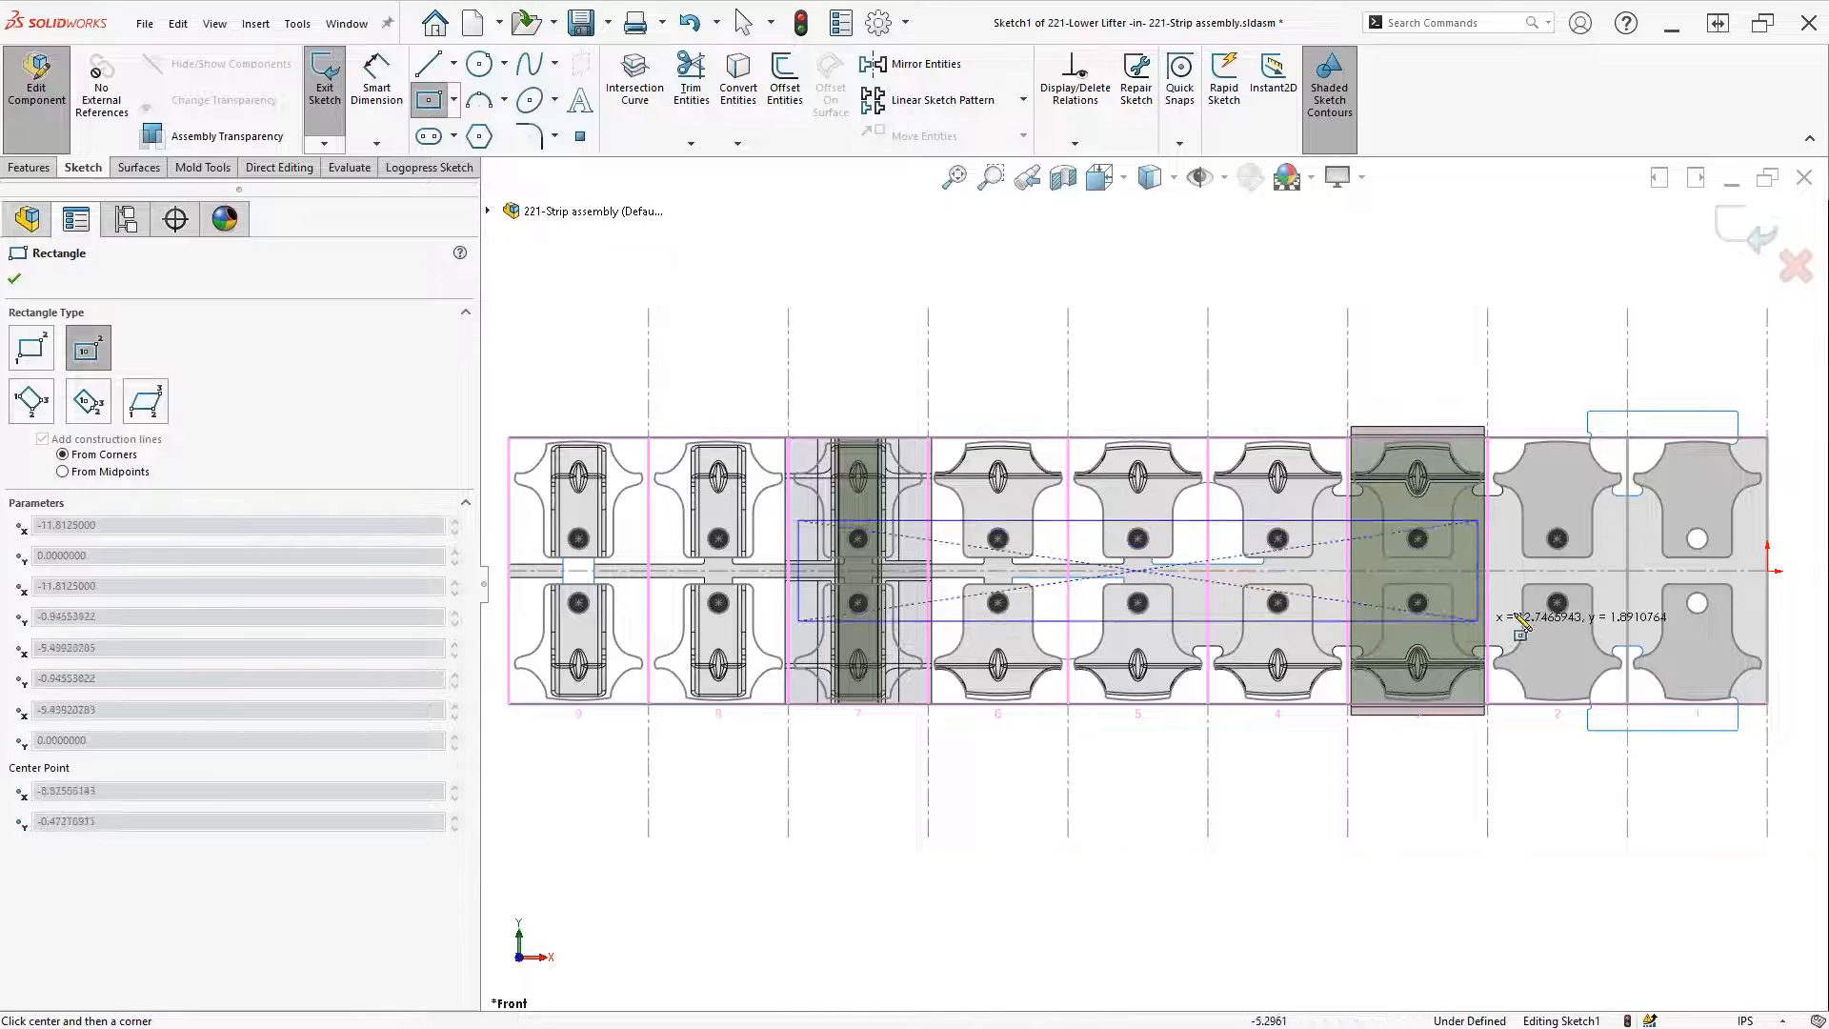
pyautogui.scroll(-2, 1650, 614)
pyautogui.scroll(-6, 1534, 595)
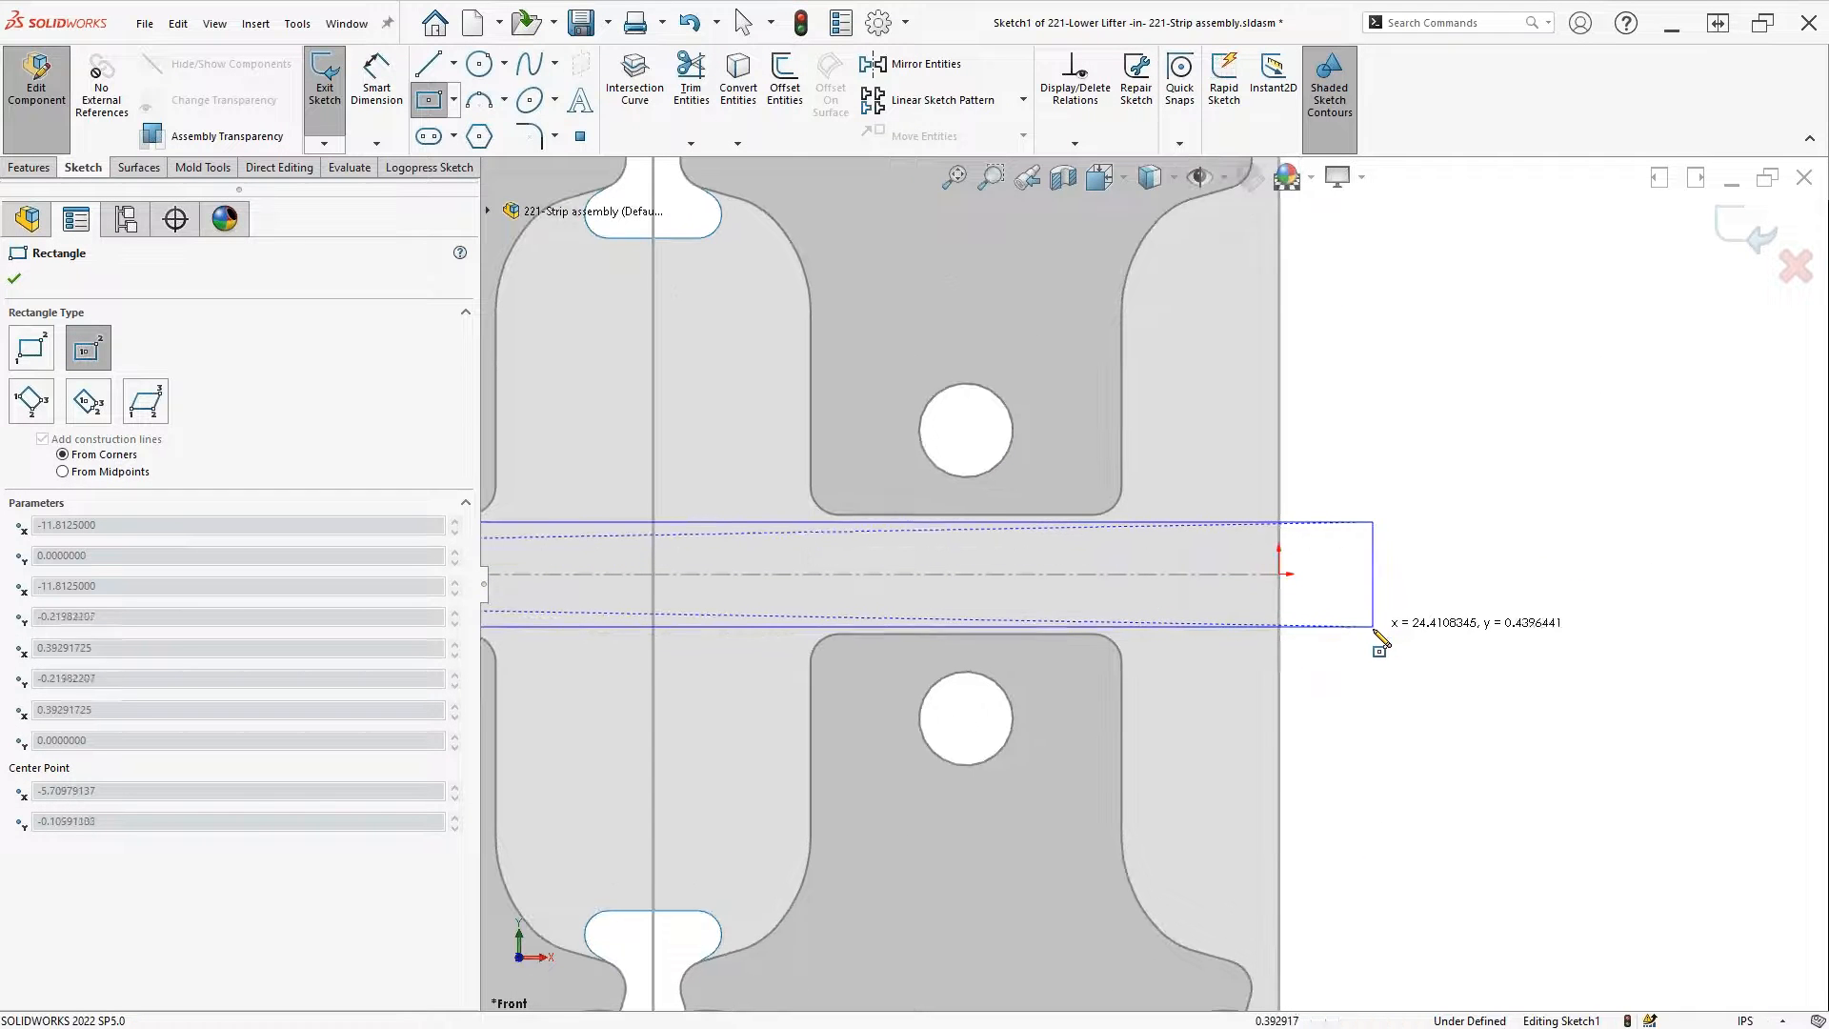
pyautogui.click(1374, 629)
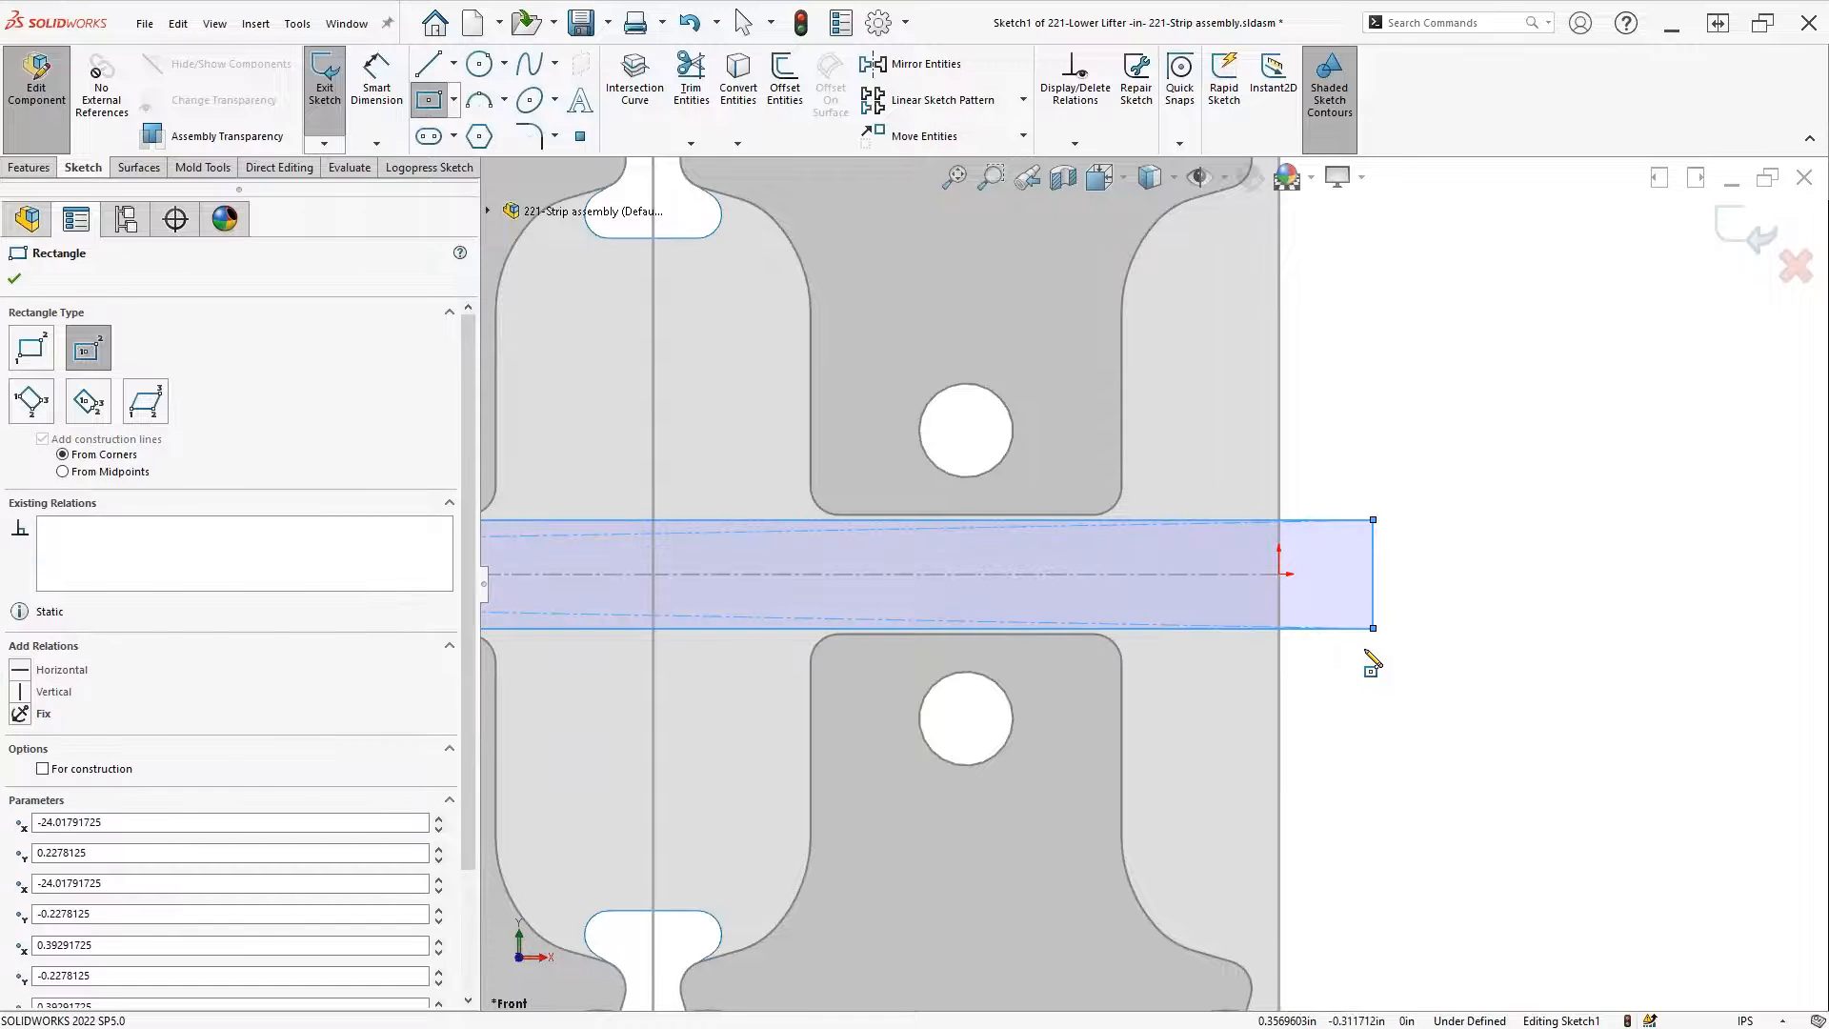
pyautogui.press('Escape')
pyautogui.click(1755, 236)
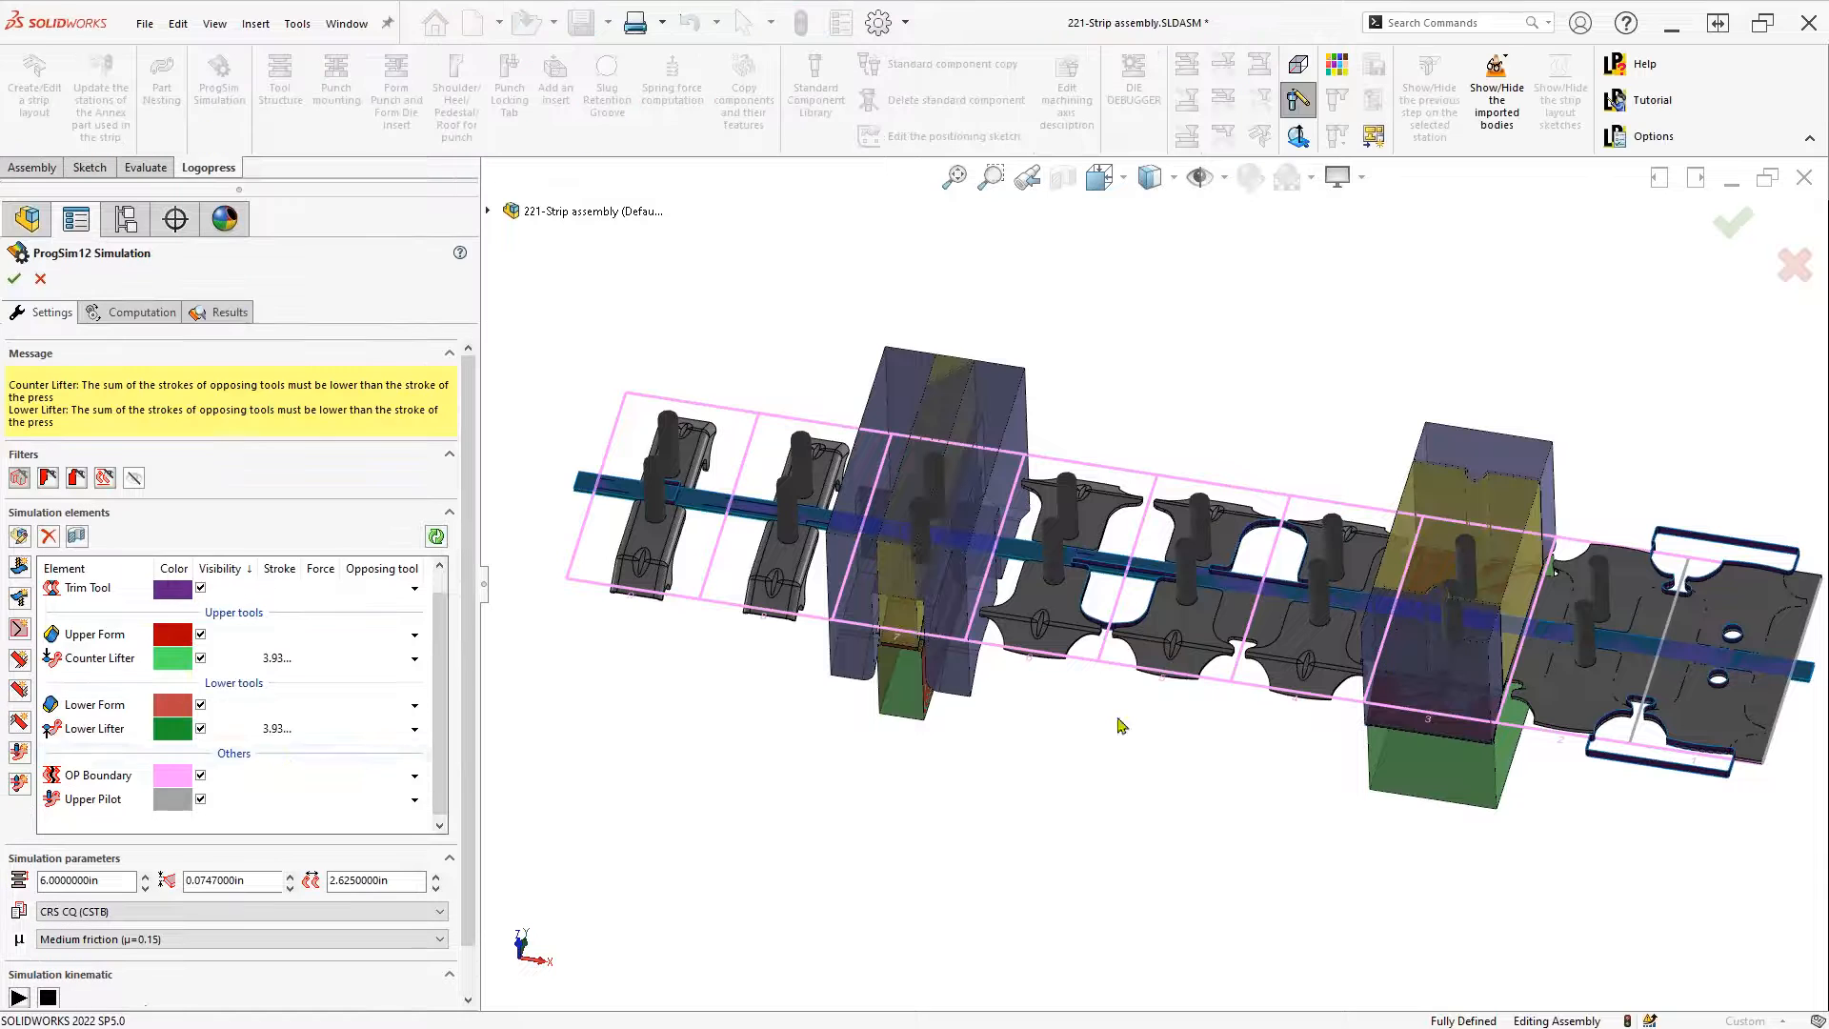
# Enter a stroke of 1 in for Lower Lifter and 1.25 in for Counter Lifter
pyautogui.moveTo(298, 567); pyautogui.dragTo(327, 568)
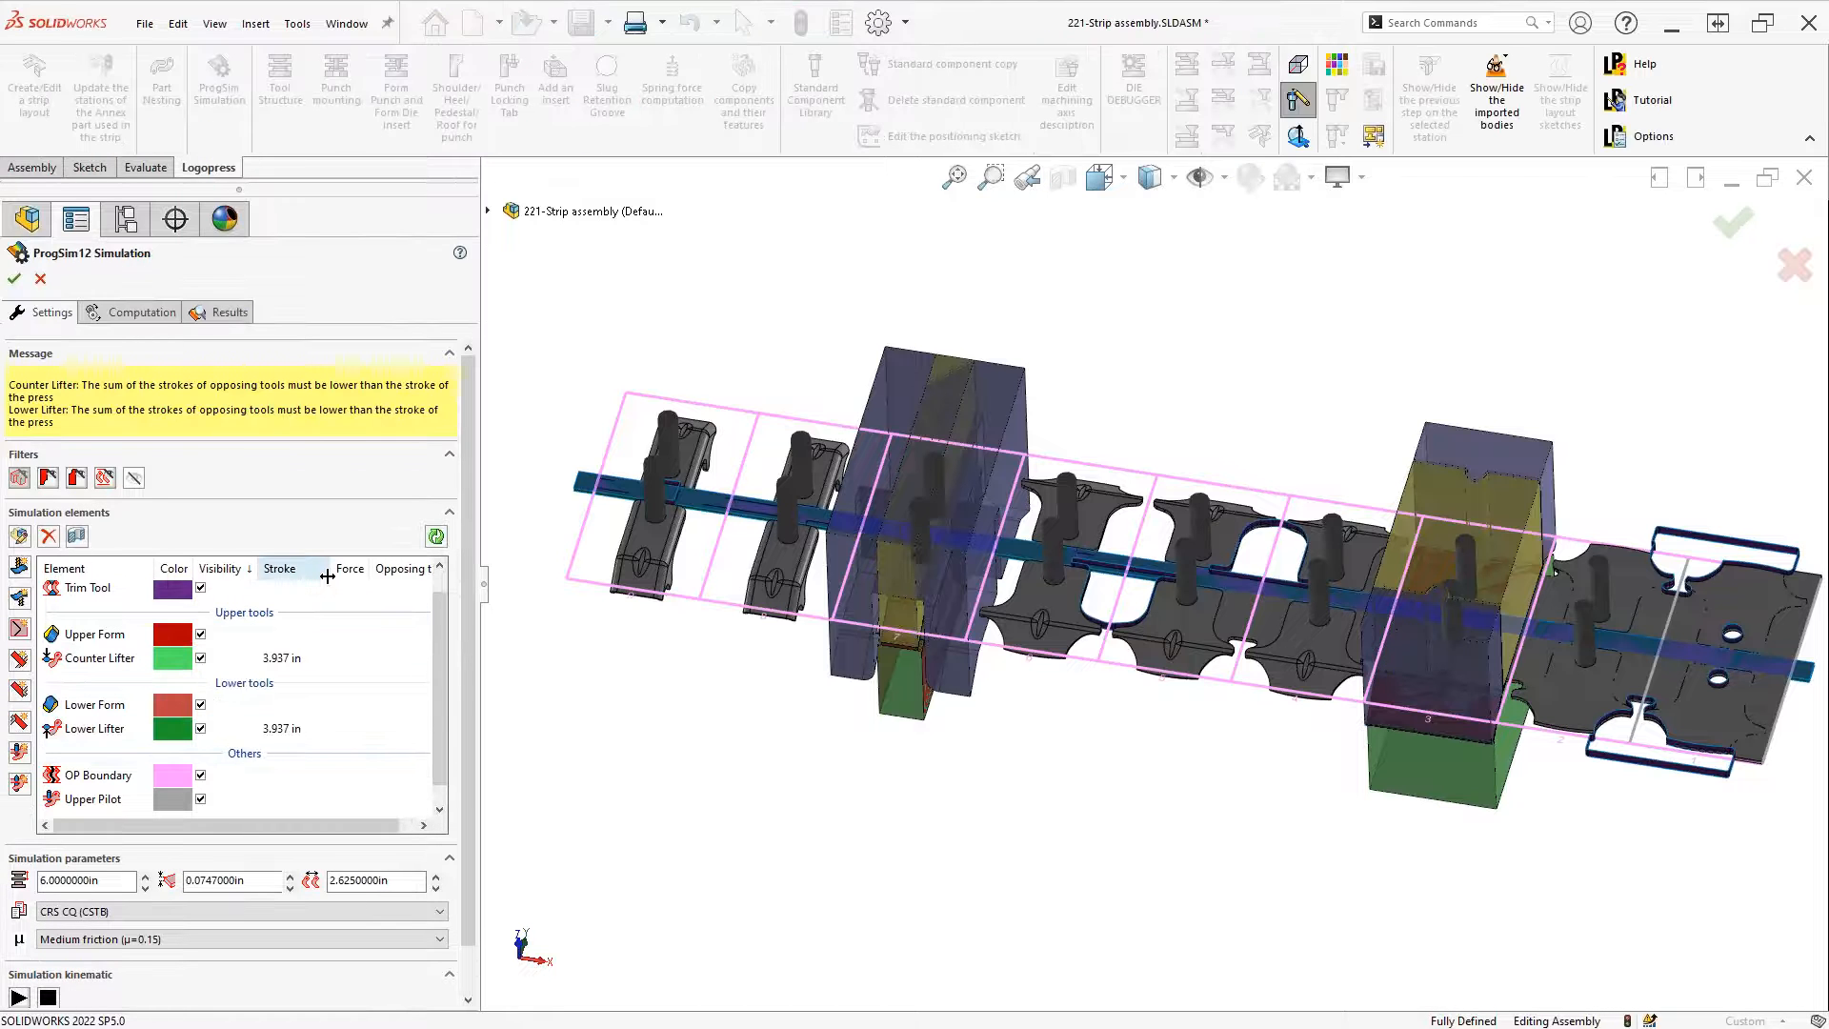
pyautogui.click(286, 728)
pyautogui.click(284, 726)
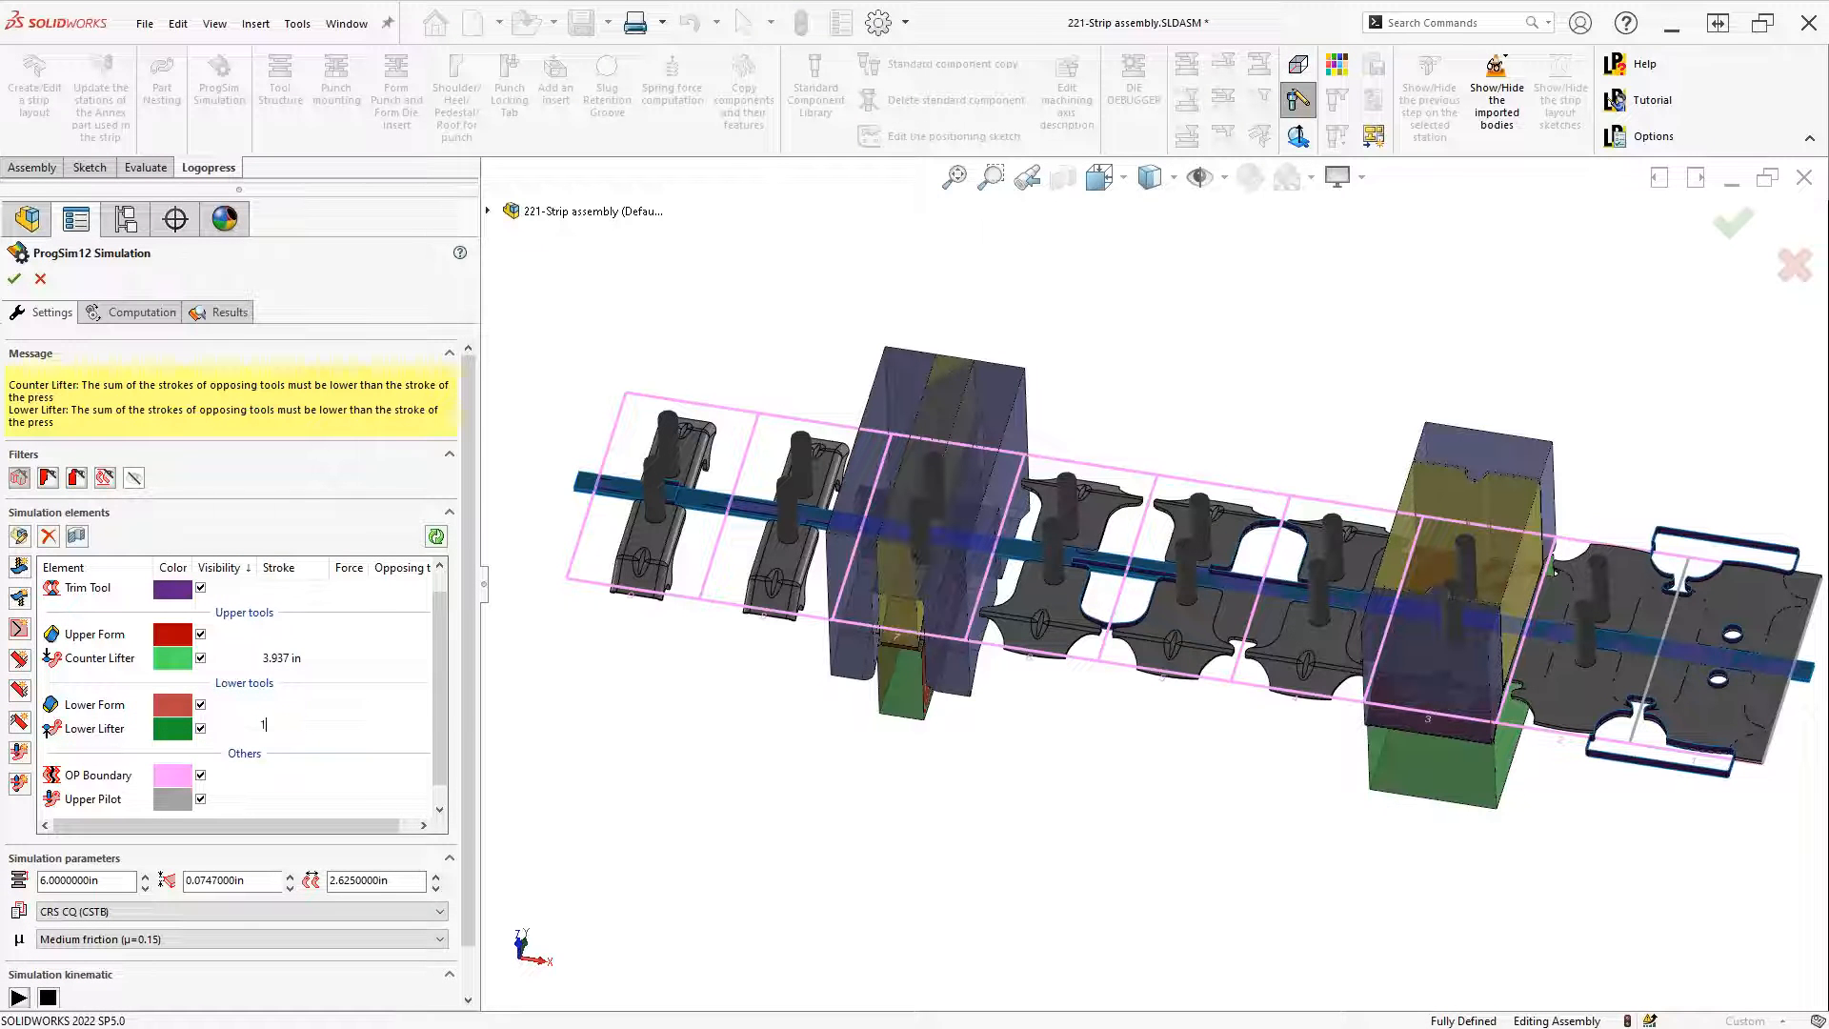
pyautogui.press('Return')
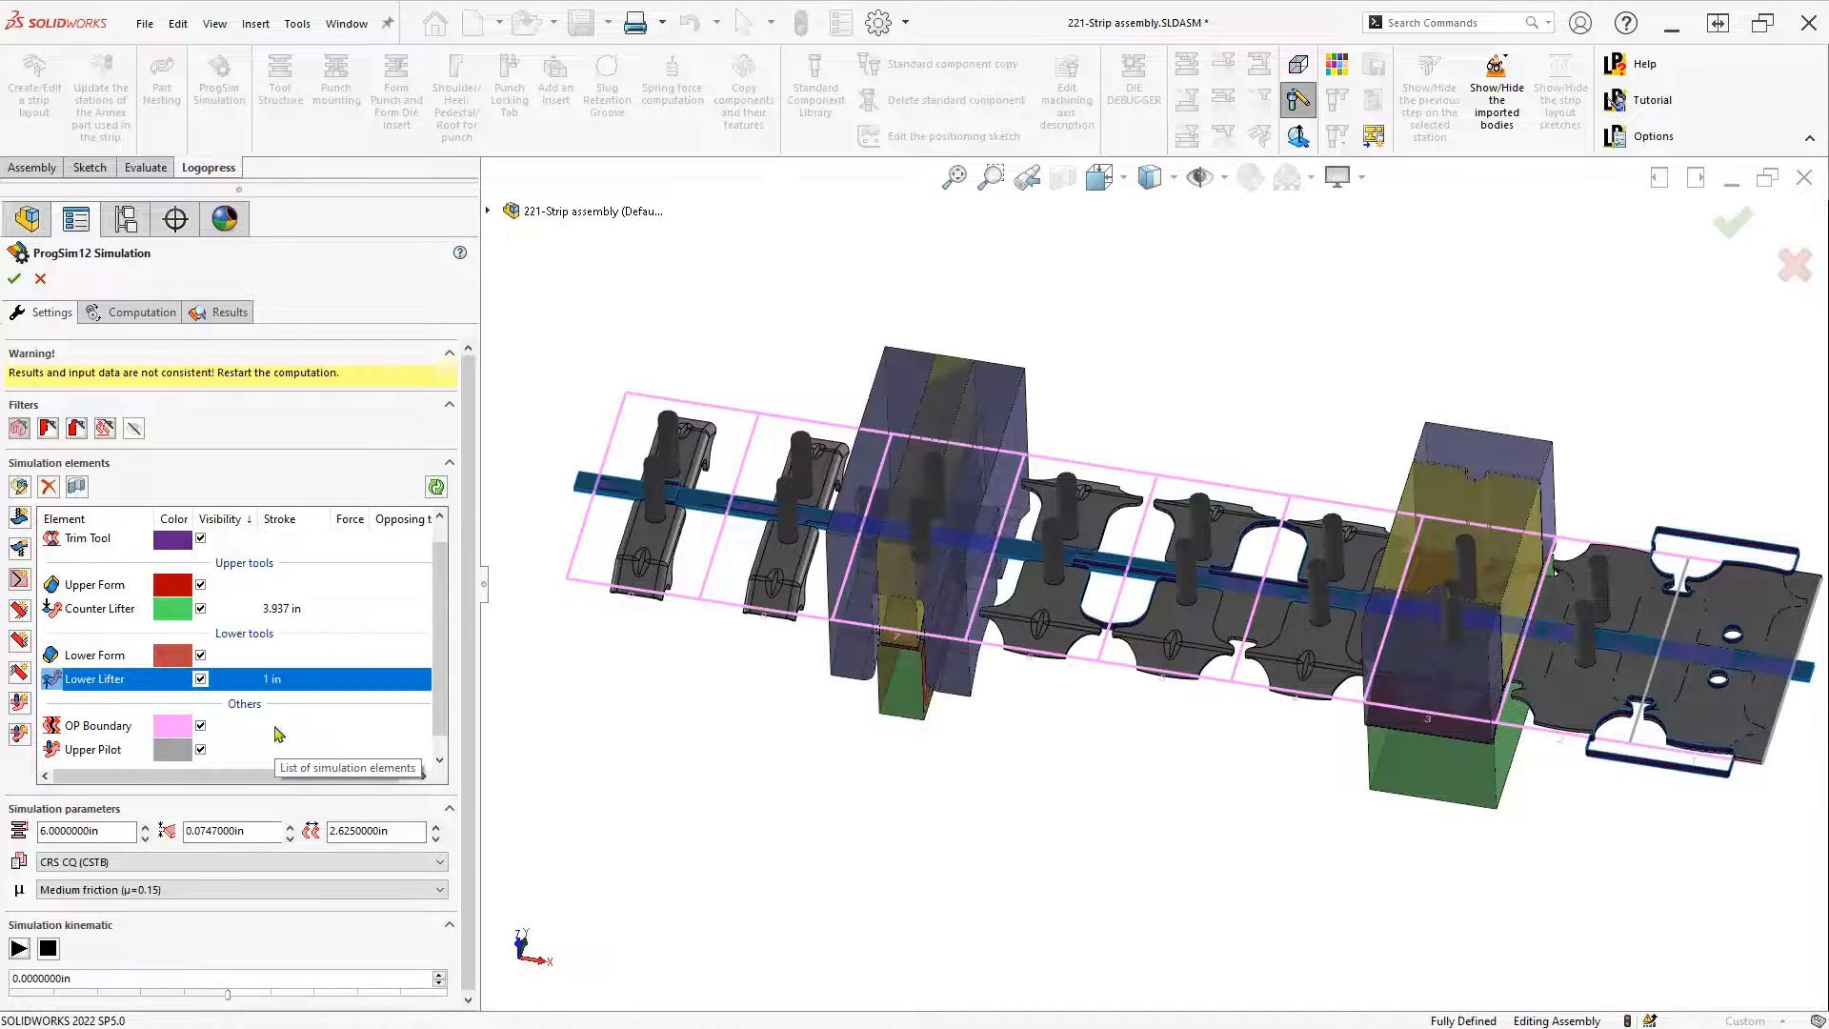
pyautogui.click(266, 607)
pyautogui.click(267, 607)
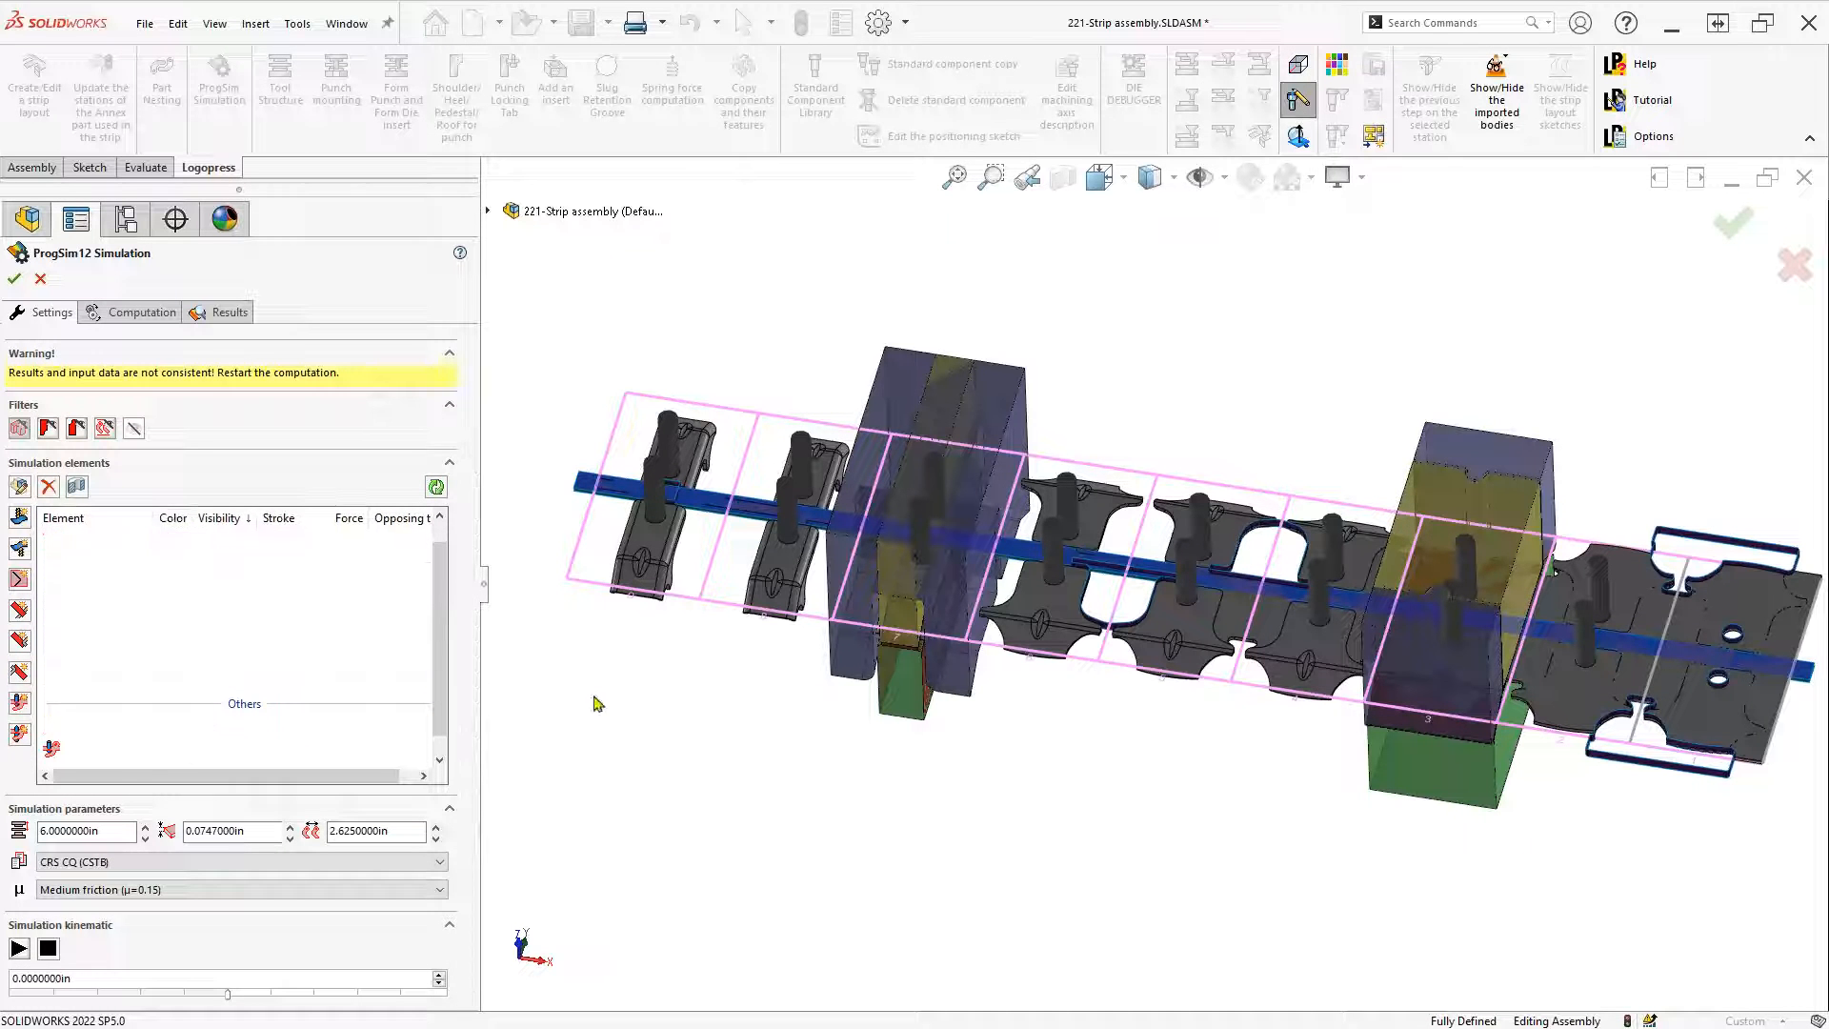
pyautogui.press('Return')
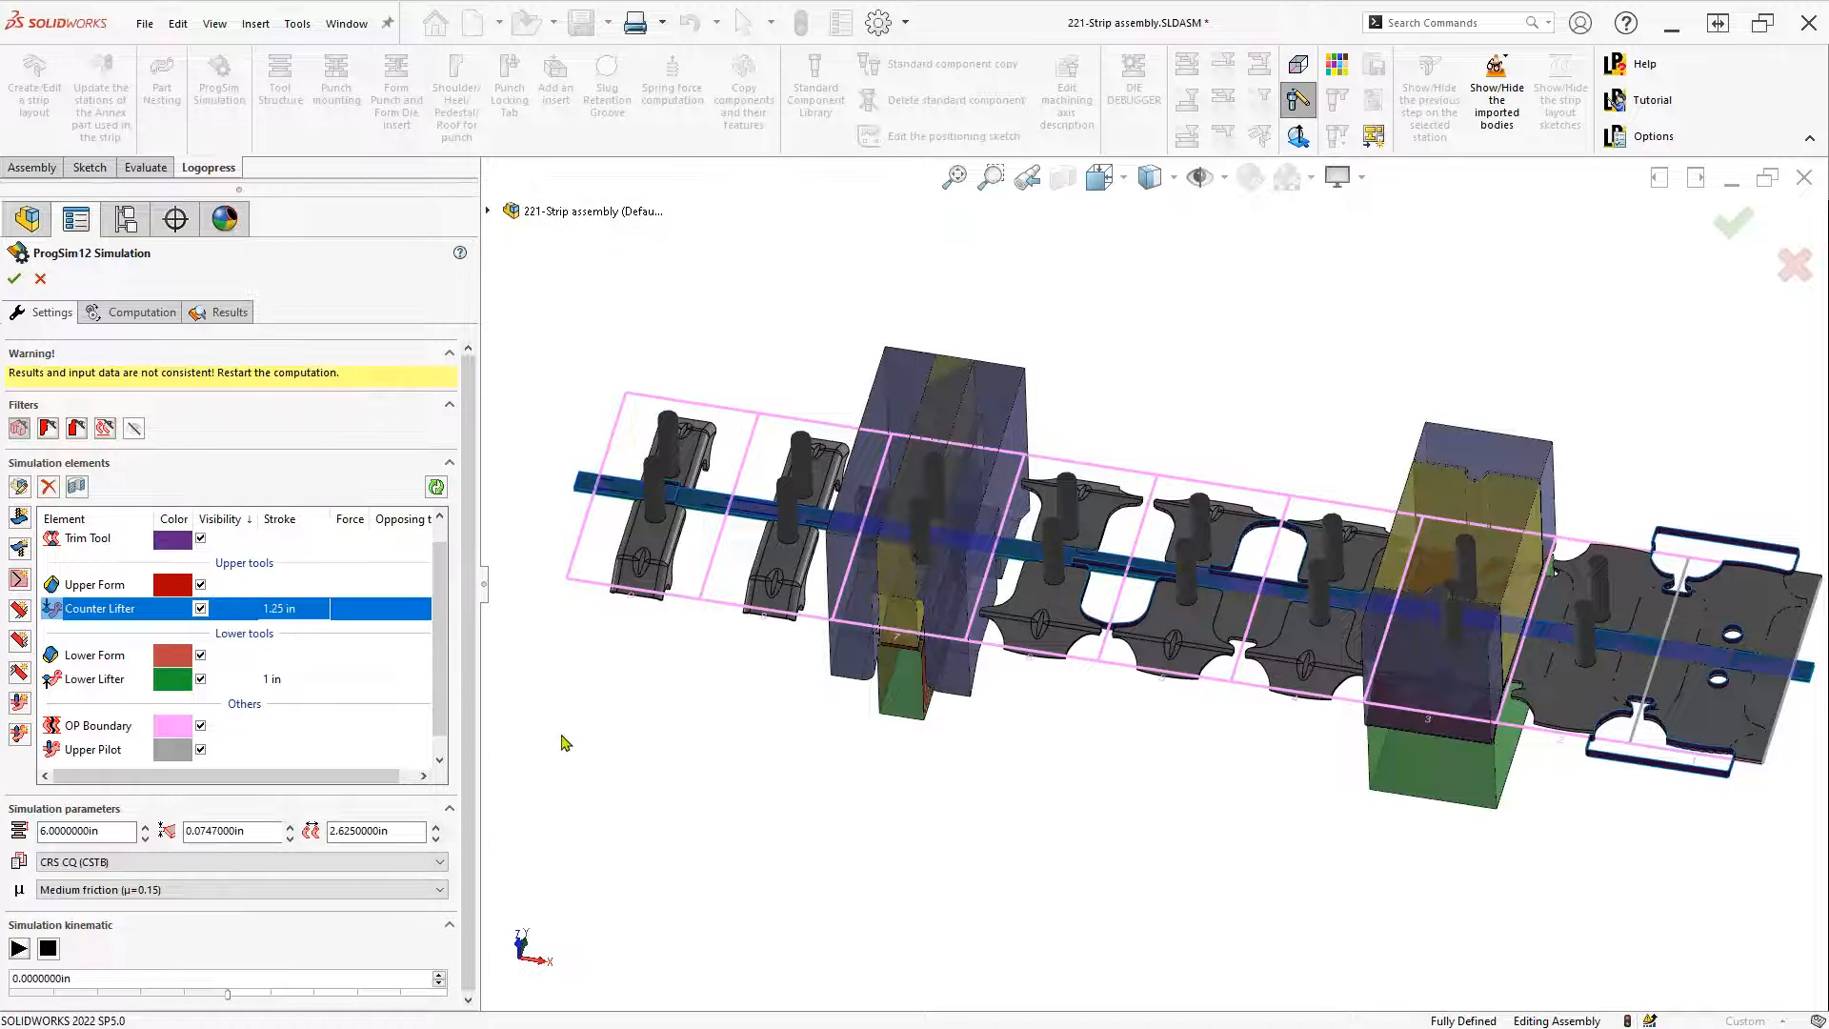
pyautogui.click(105, 658)
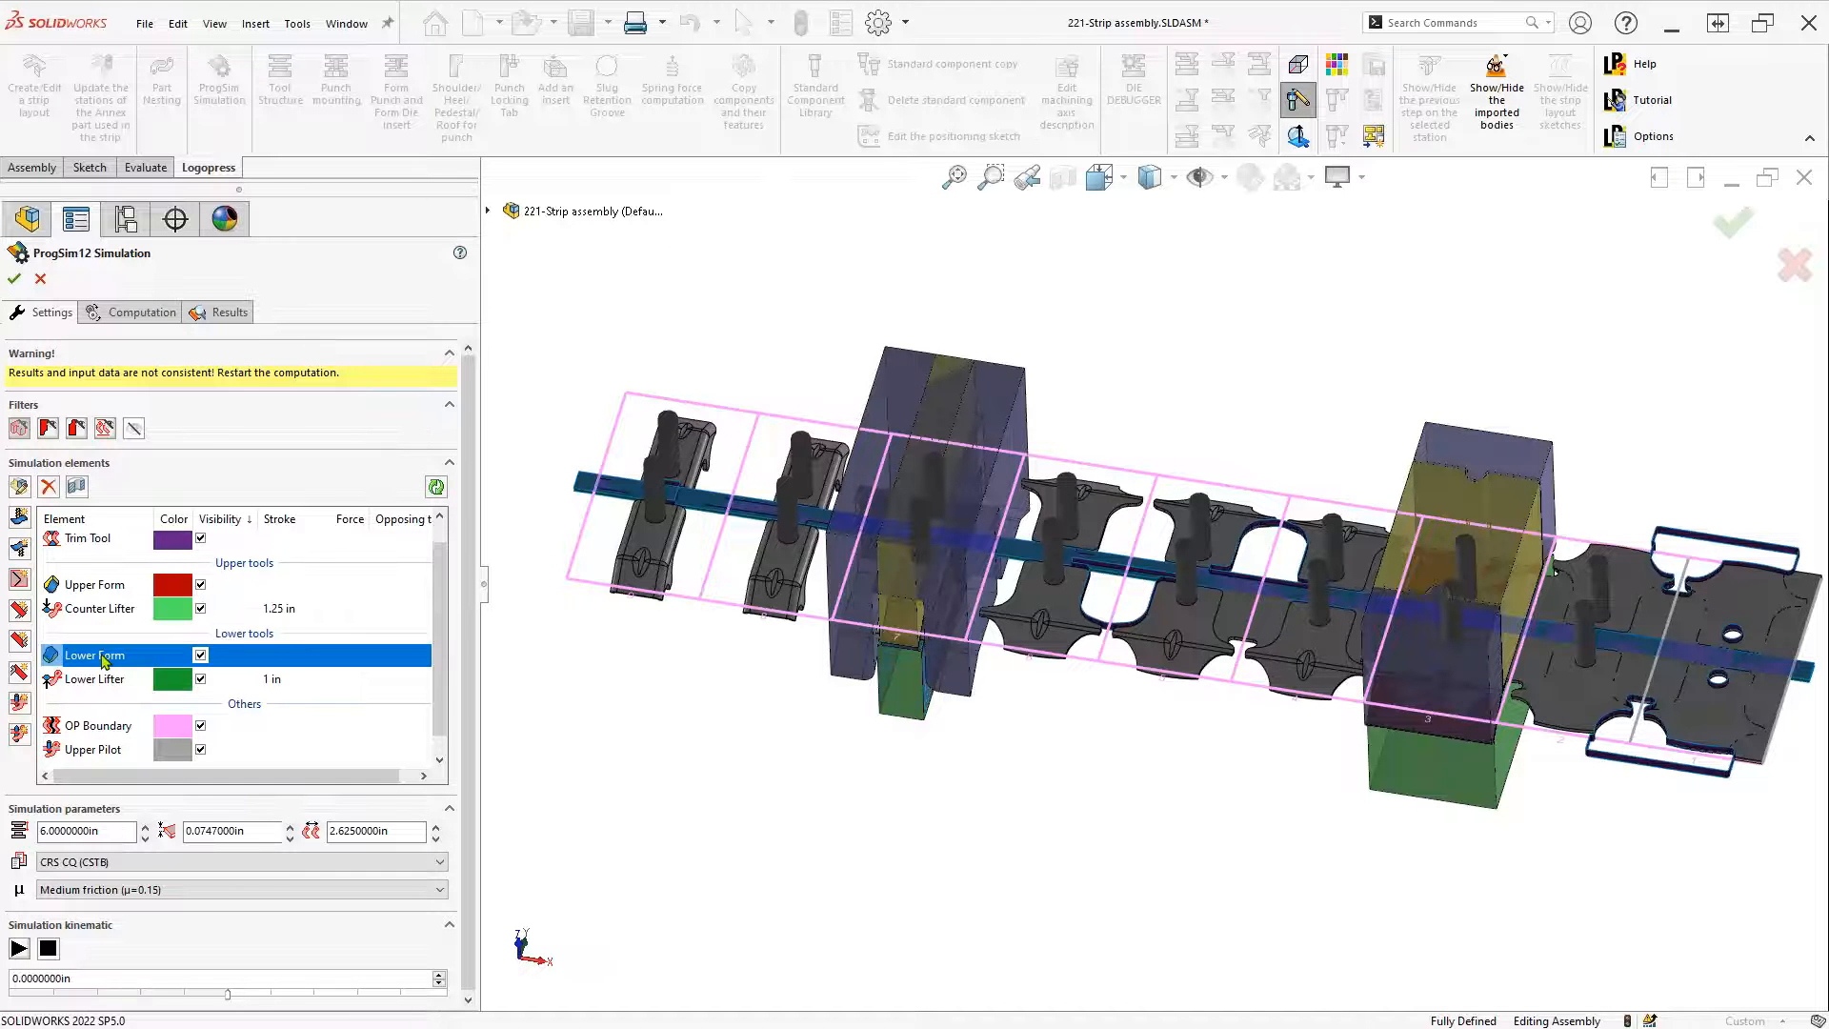
# Check the Lower Form element's bodies and confirm it unchanged
pyautogui.doubleClick(103, 658)
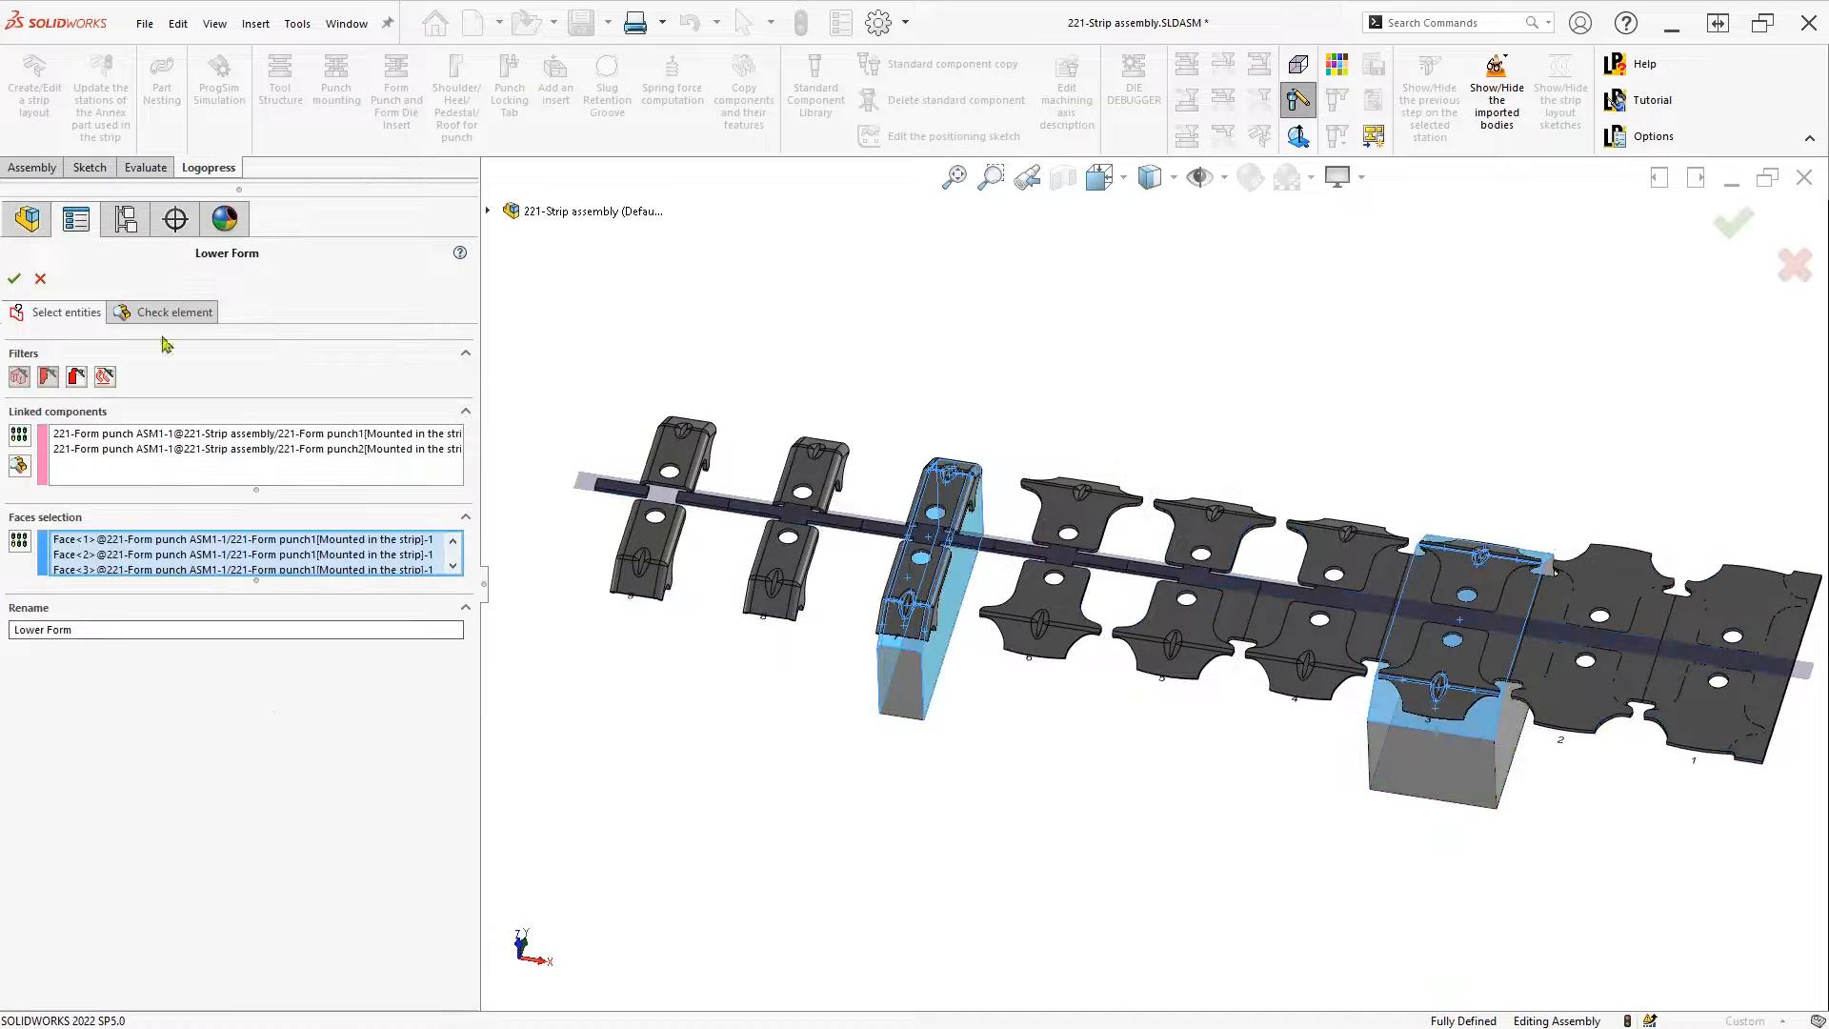
pyautogui.click(158, 316)
pyautogui.click(158, 312)
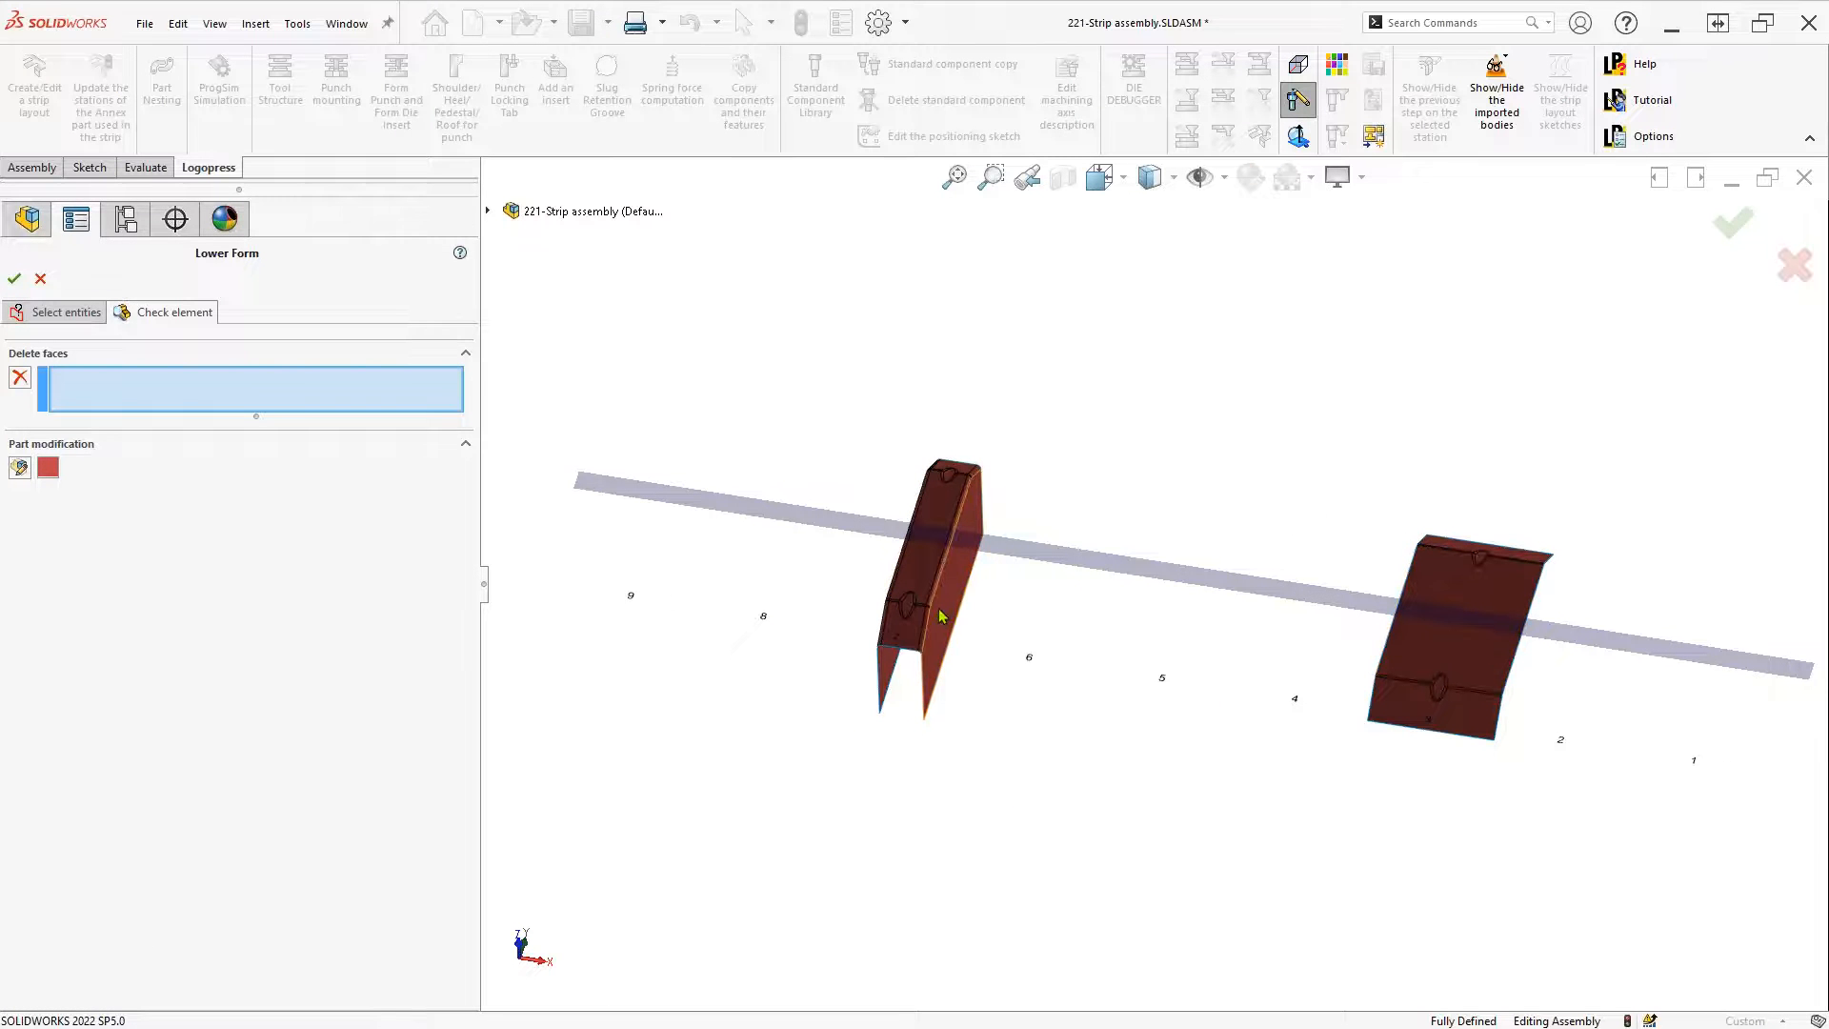
pyautogui.click(38, 312)
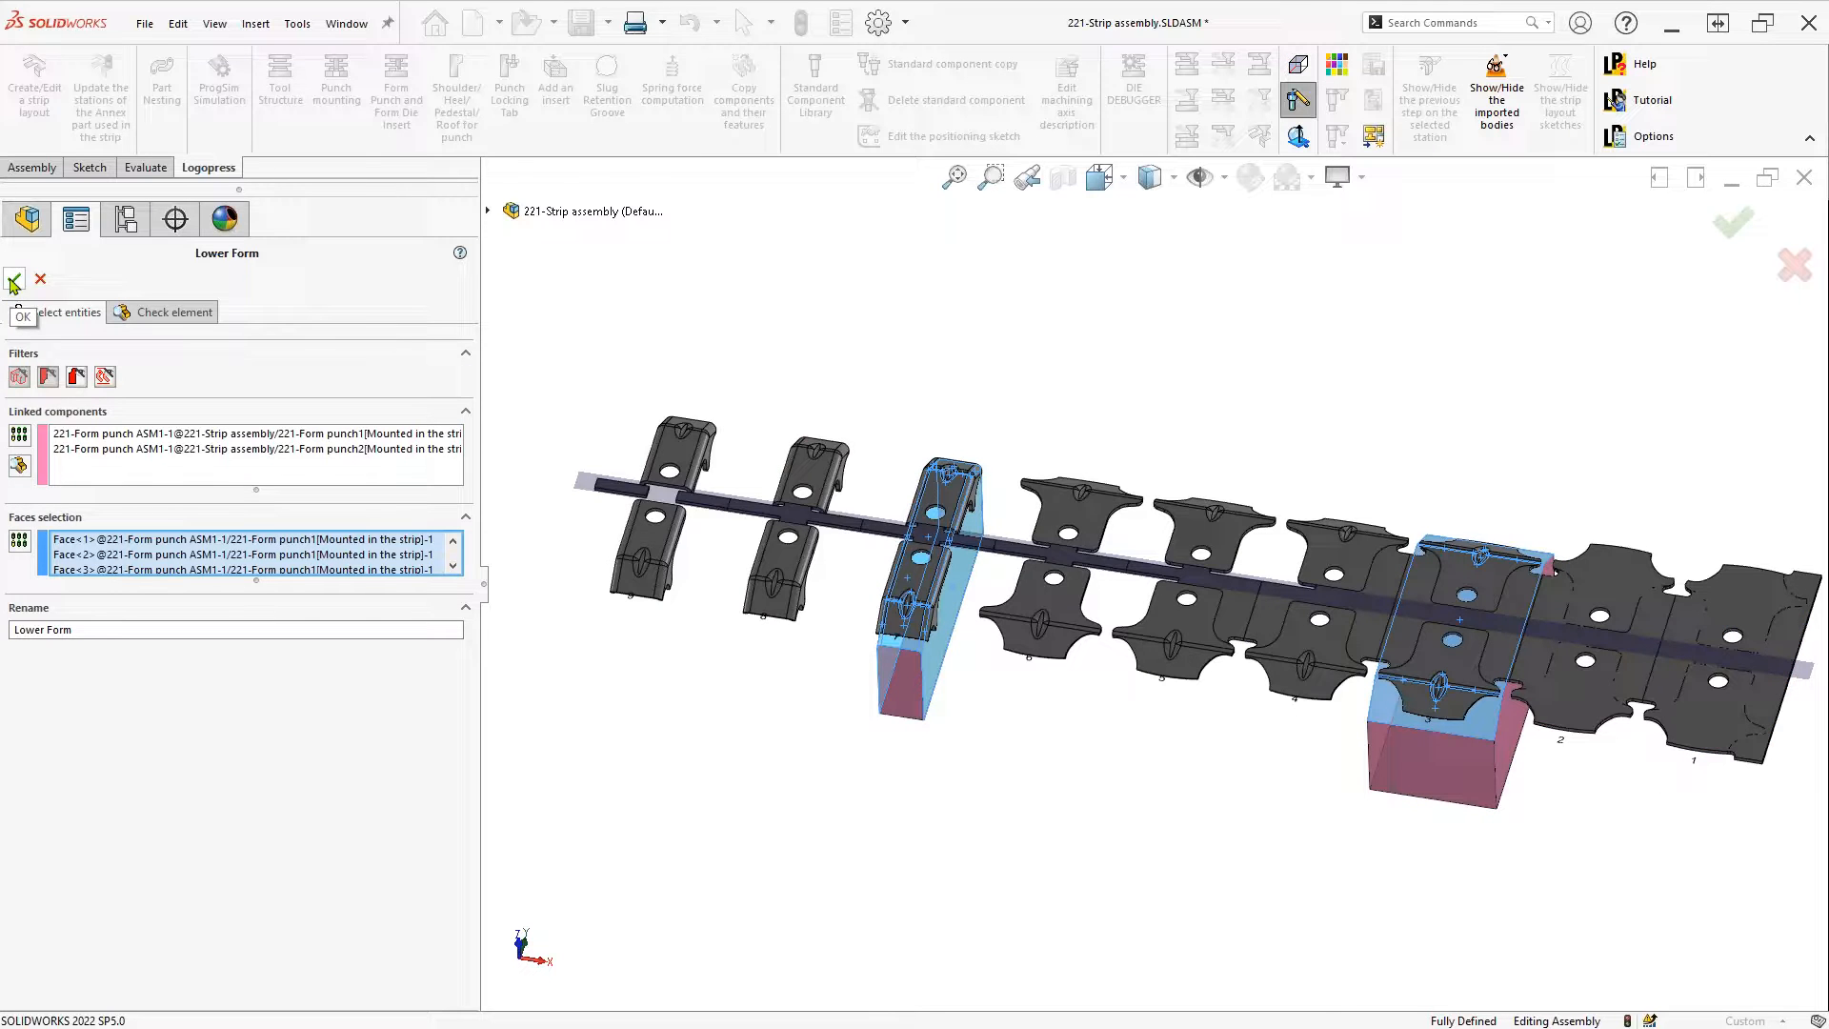
pyautogui.click(13, 282)
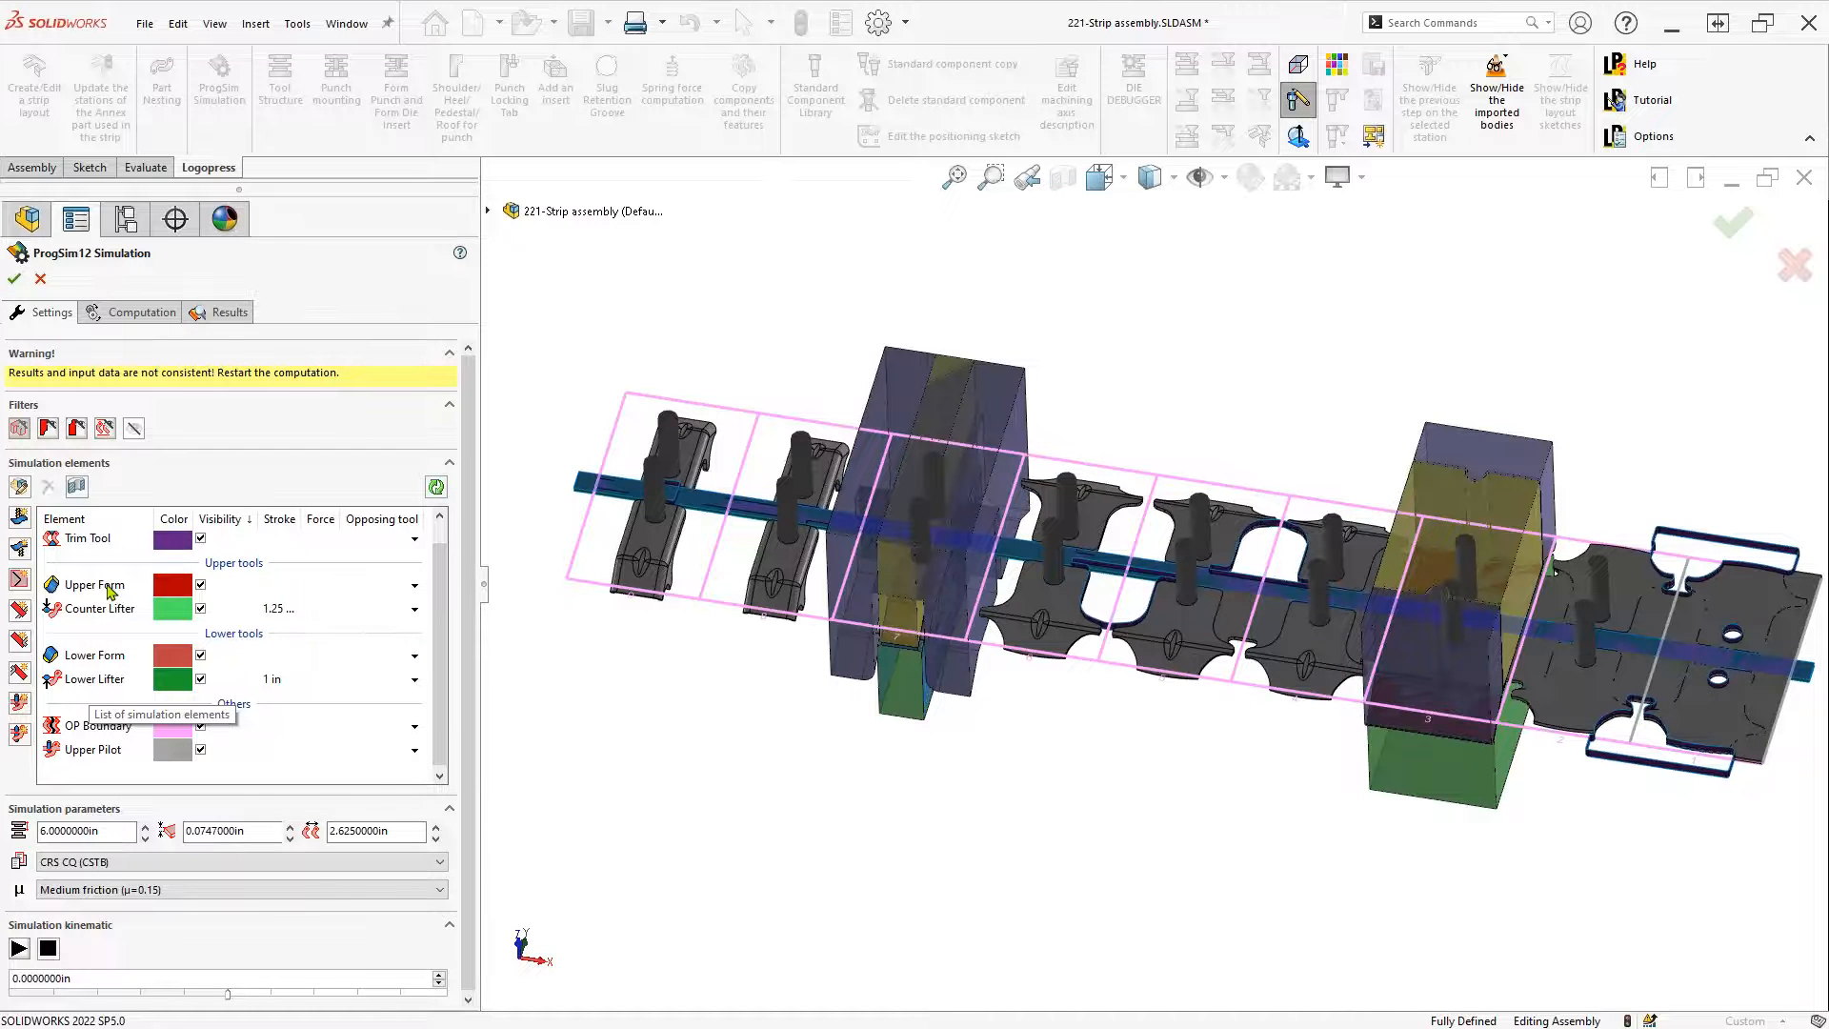
# Clear Upper Form's linked components and link three form punches, including 221-MirrorForm
pyautogui.doubleClick(111, 591)
pyautogui.click(155, 314)
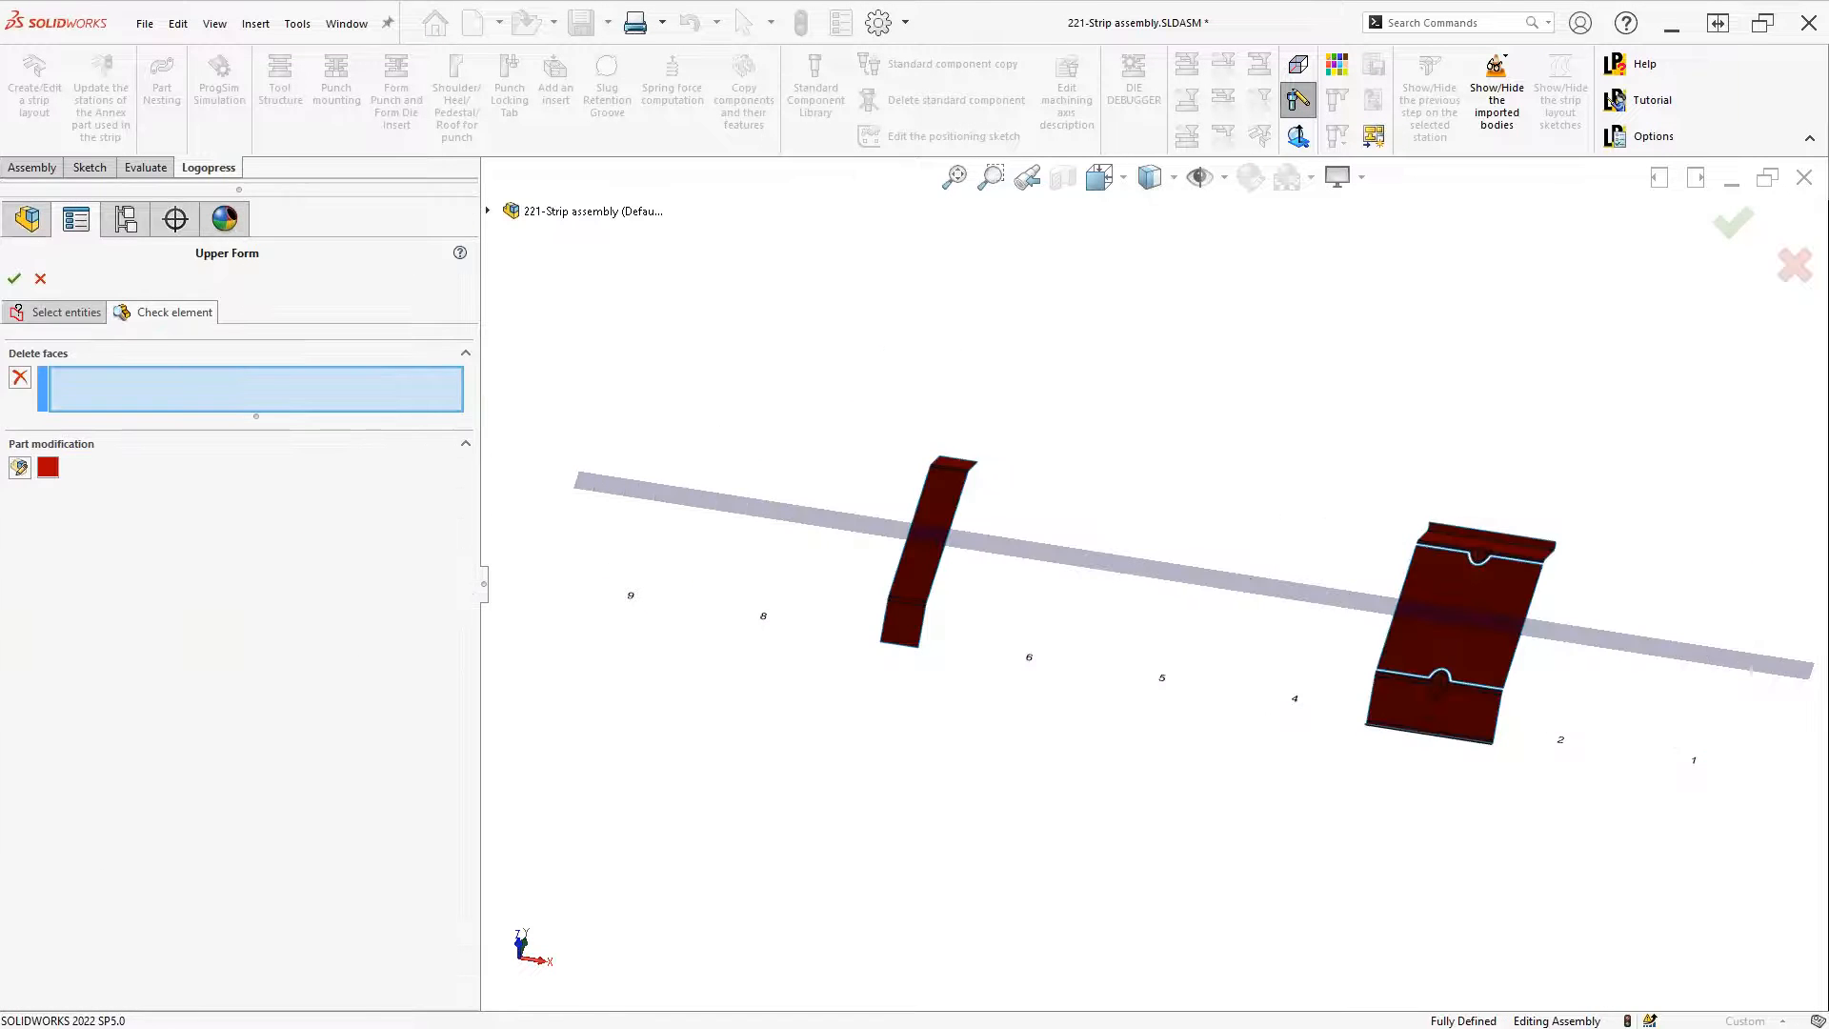
pyautogui.click(84, 314)
pyautogui.rightClick(172, 455)
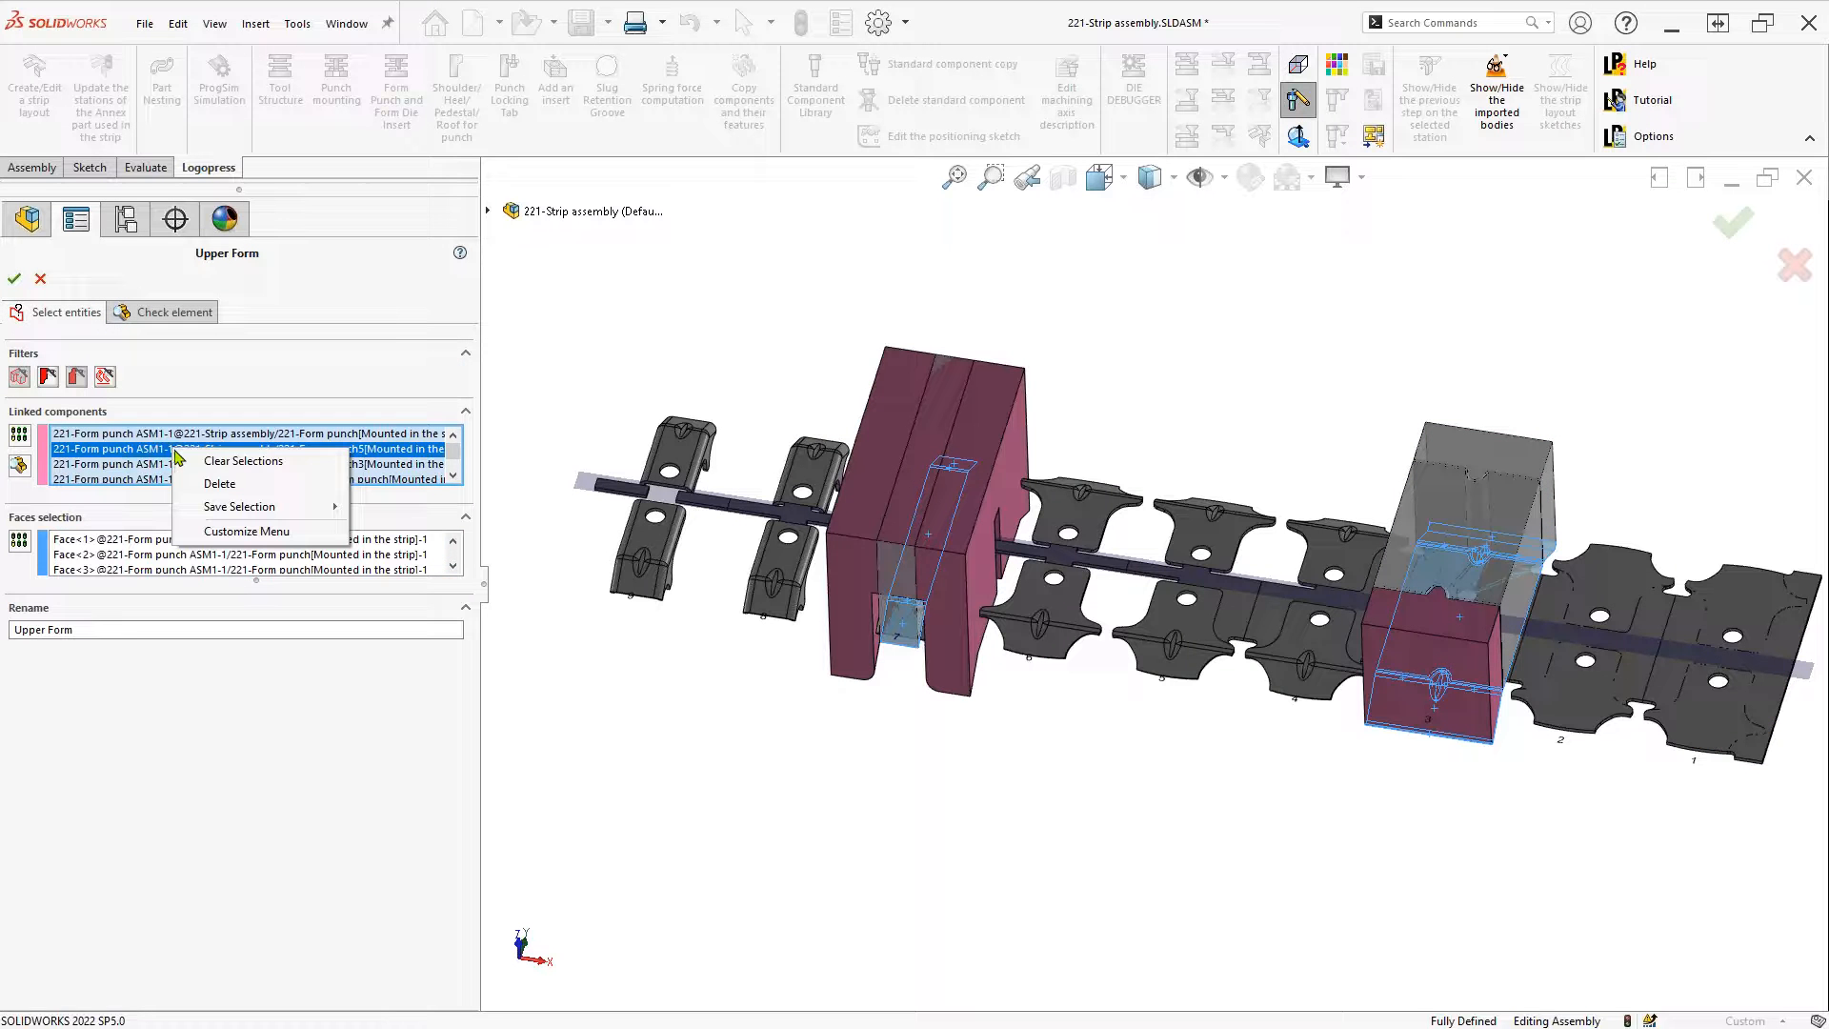
pyautogui.click(229, 464)
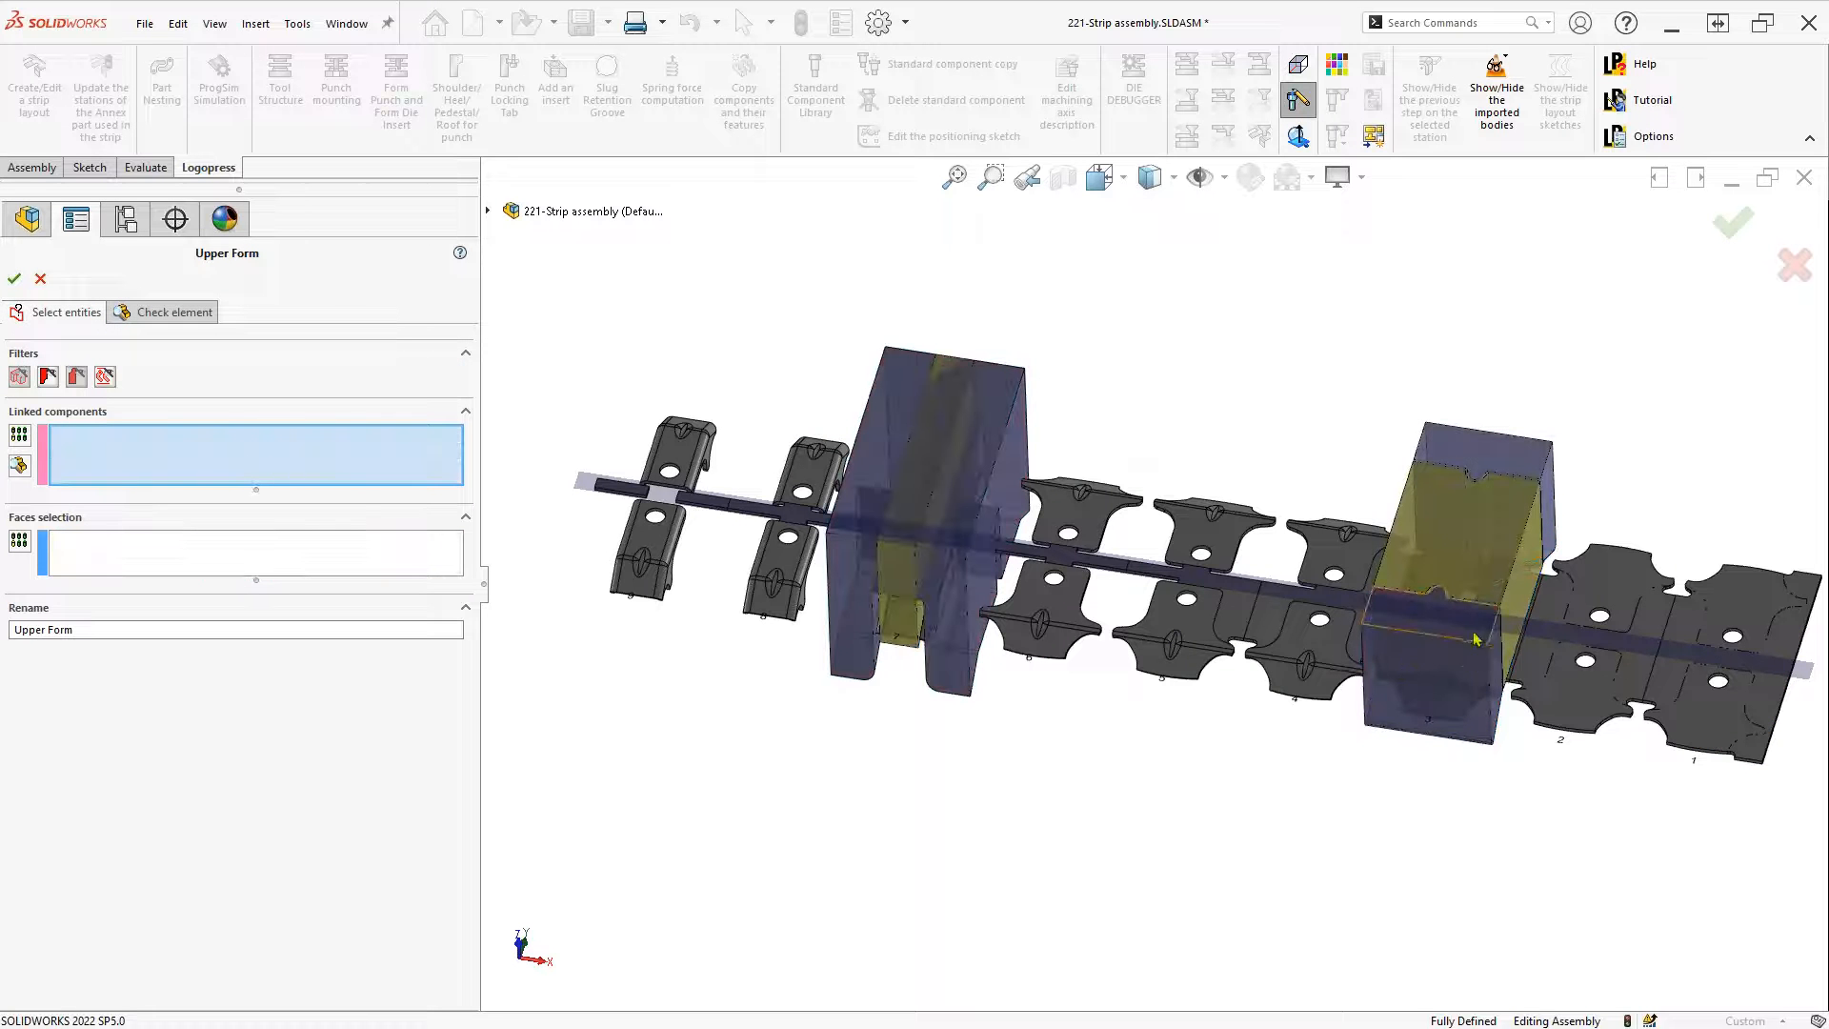
pyautogui.click(1477, 578)
pyautogui.click(928, 448)
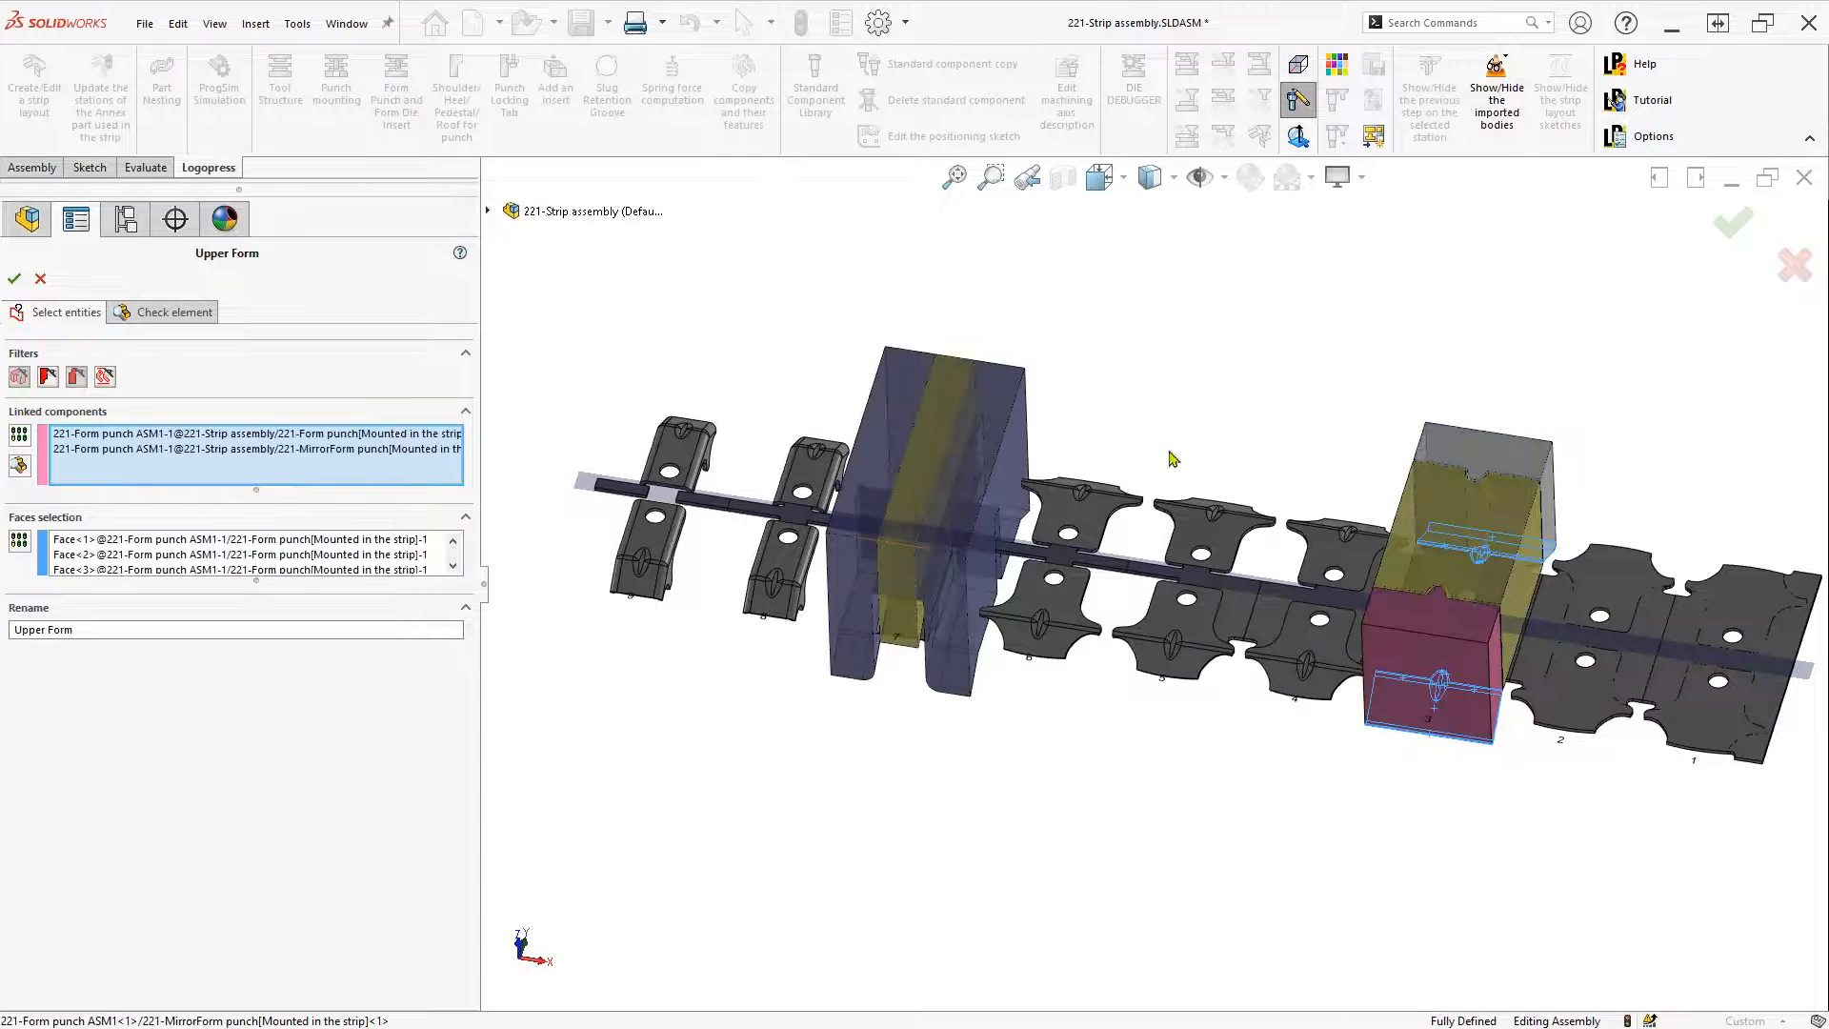
pyautogui.click(1017, 434)
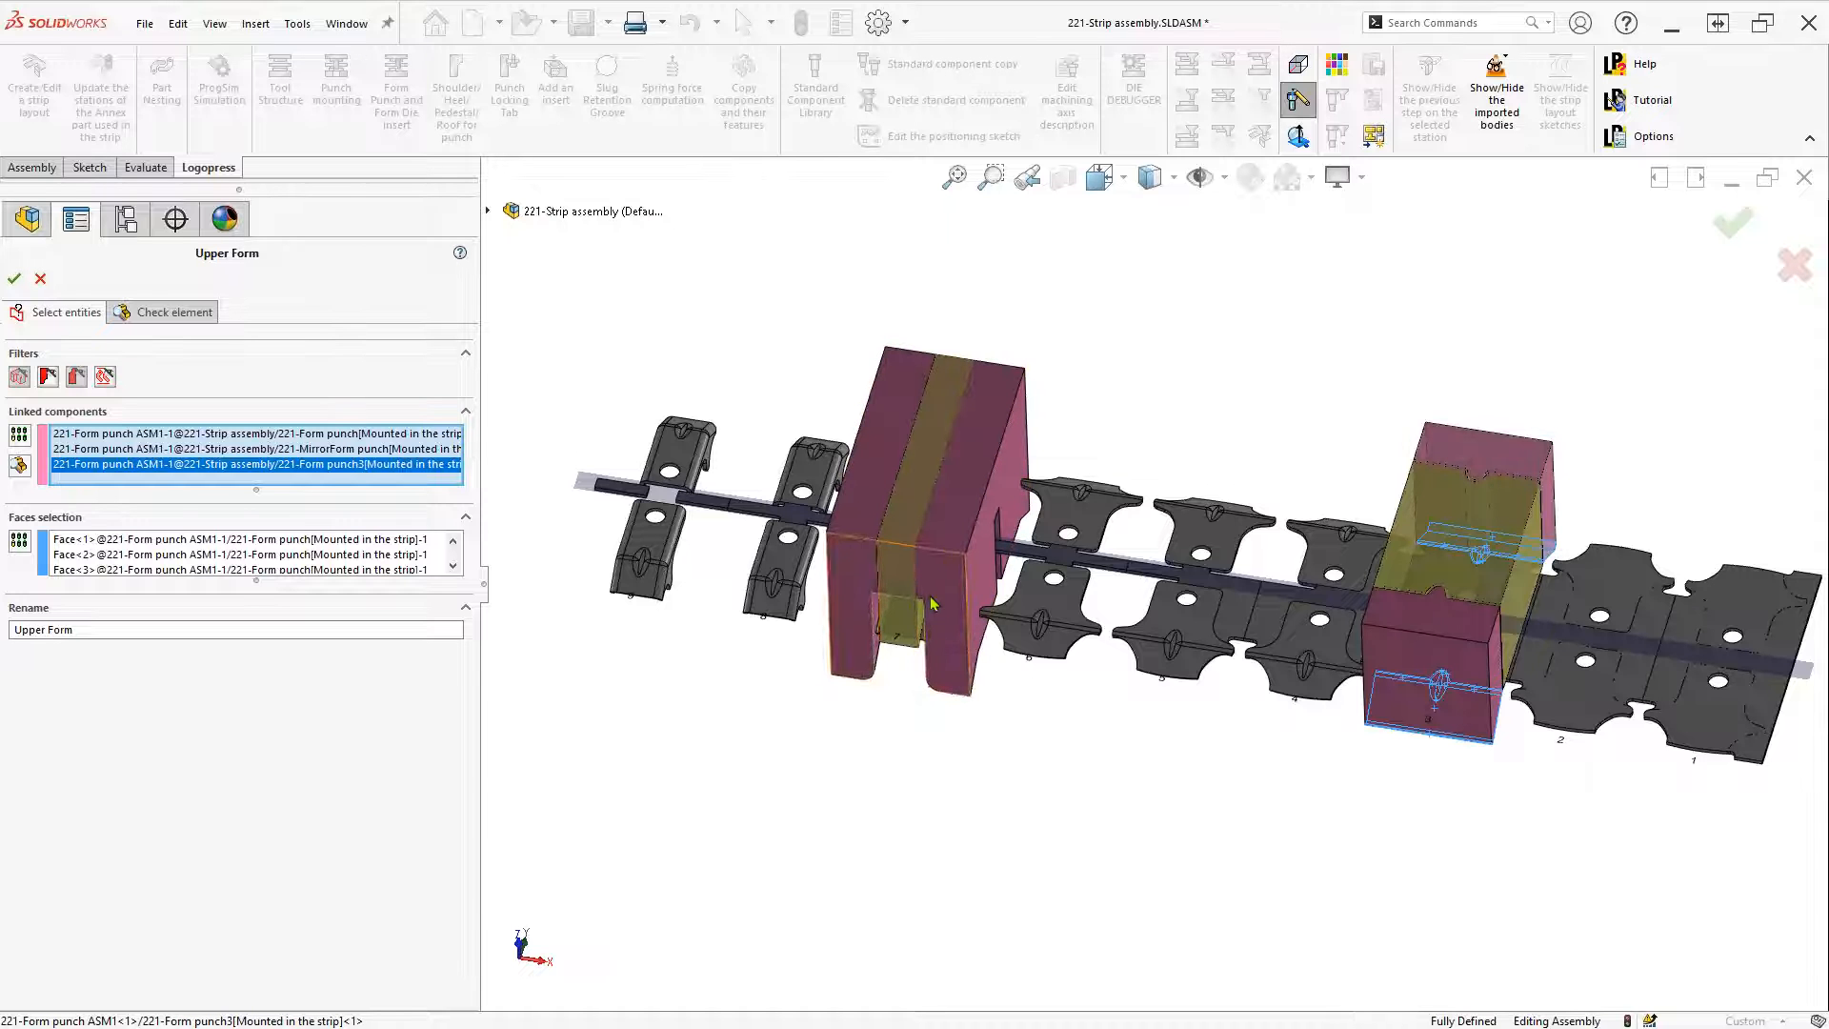
# Select the tangent underside faces of the right and left form punches for Upper Form
pyautogui.click(131, 561)
pyautogui.moveTo(1320, 867); pyautogui.dragTo(1148, 426, button='middle')
pyautogui.rightClick(1148, 426)
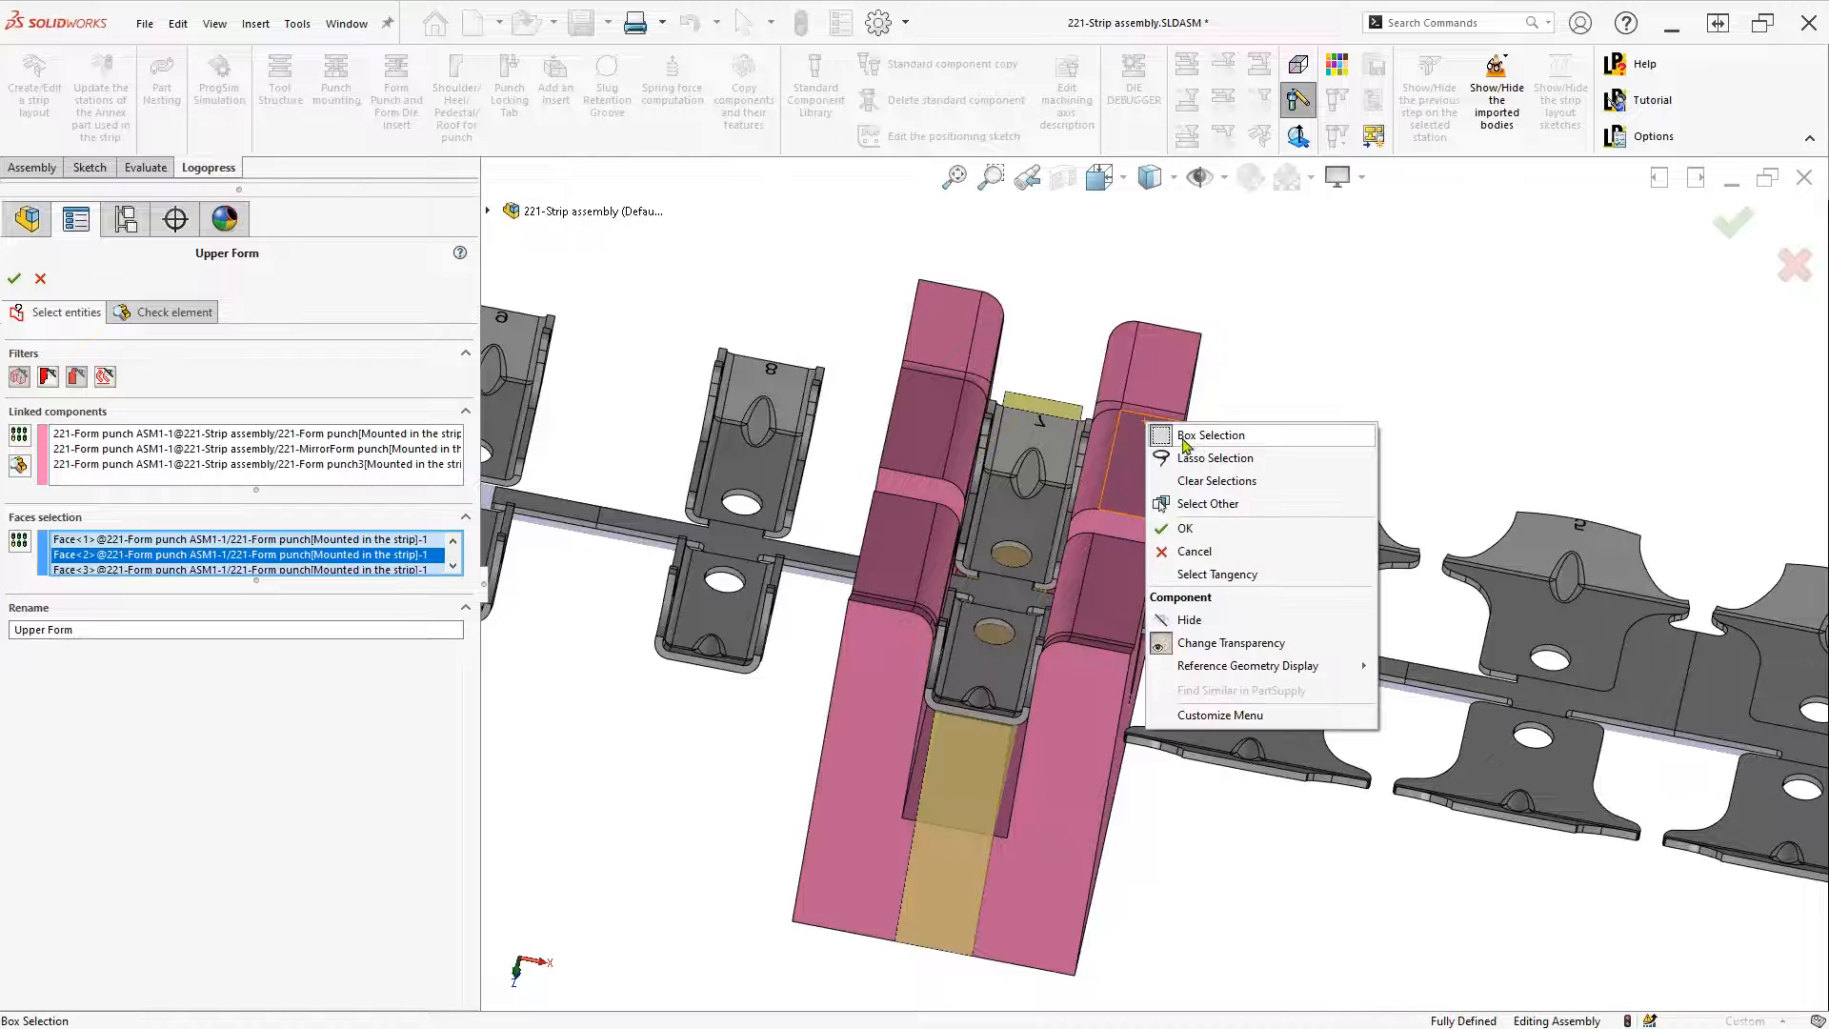
pyautogui.click(1216, 574)
pyautogui.rightClick(1141, 589)
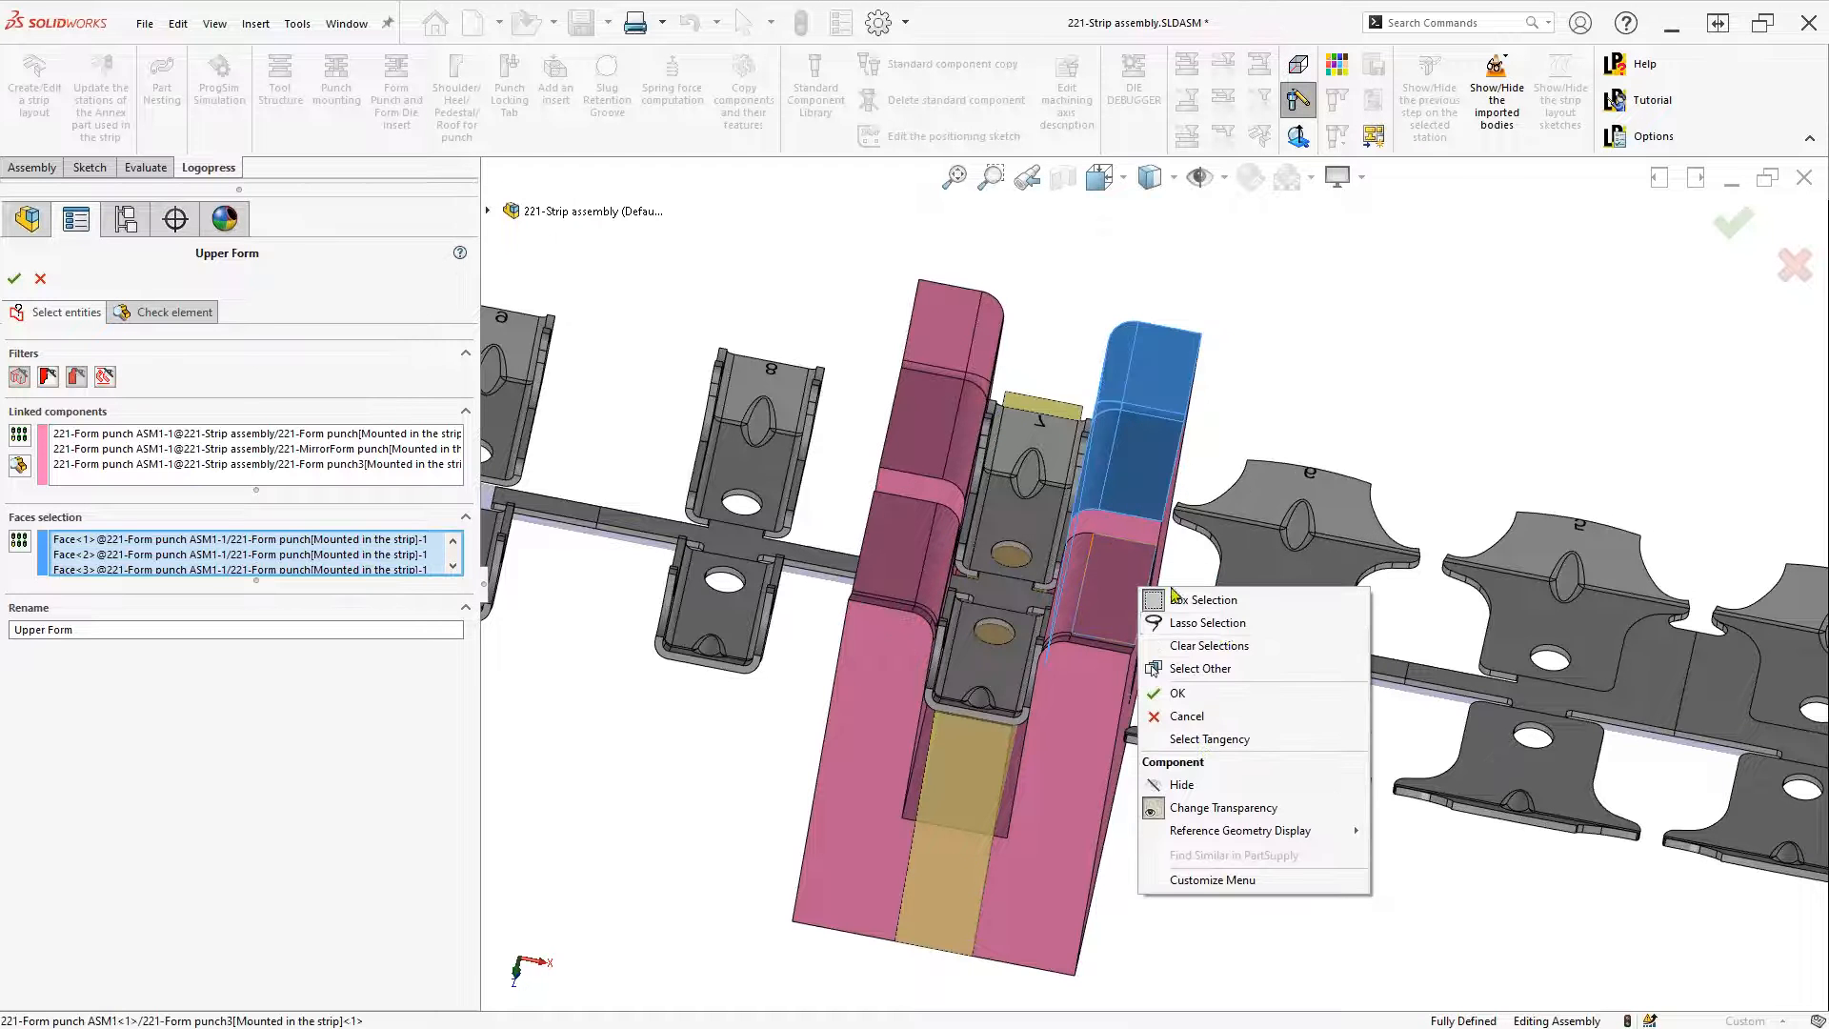
pyautogui.click(1220, 740)
pyautogui.rightClick(954, 360)
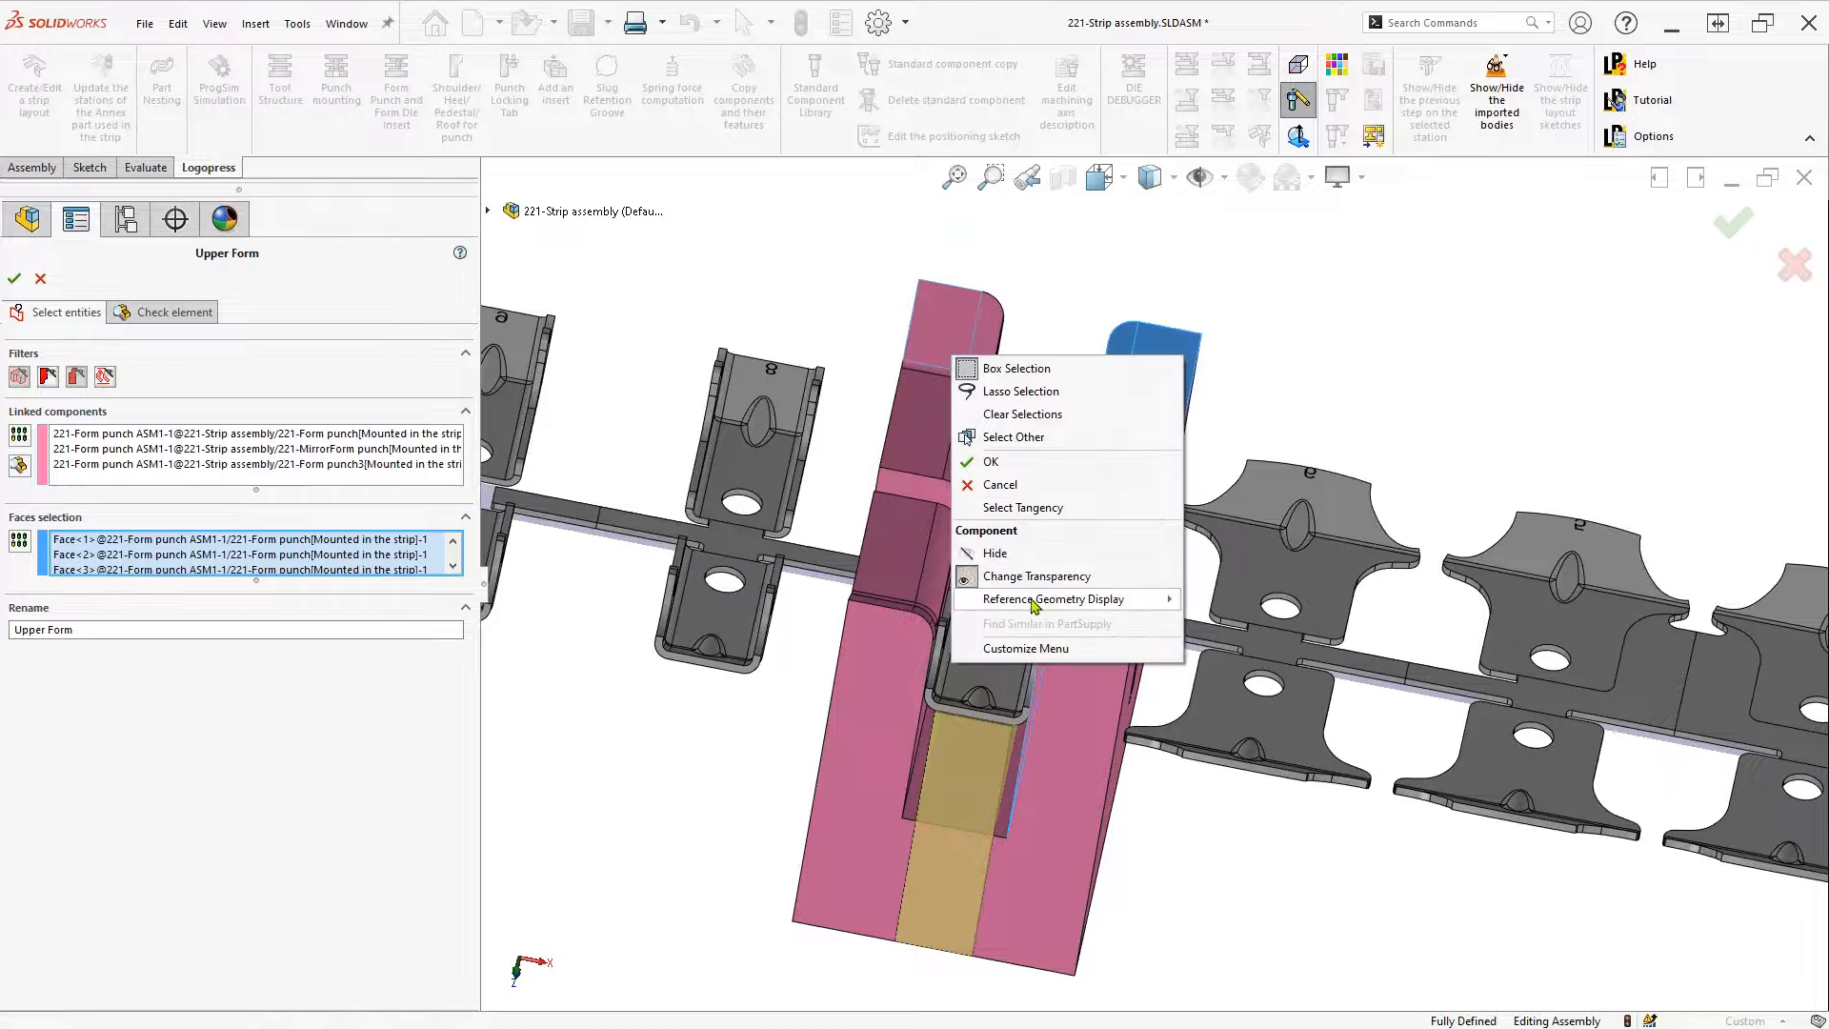
pyautogui.click(1038, 508)
pyautogui.rightClick(920, 559)
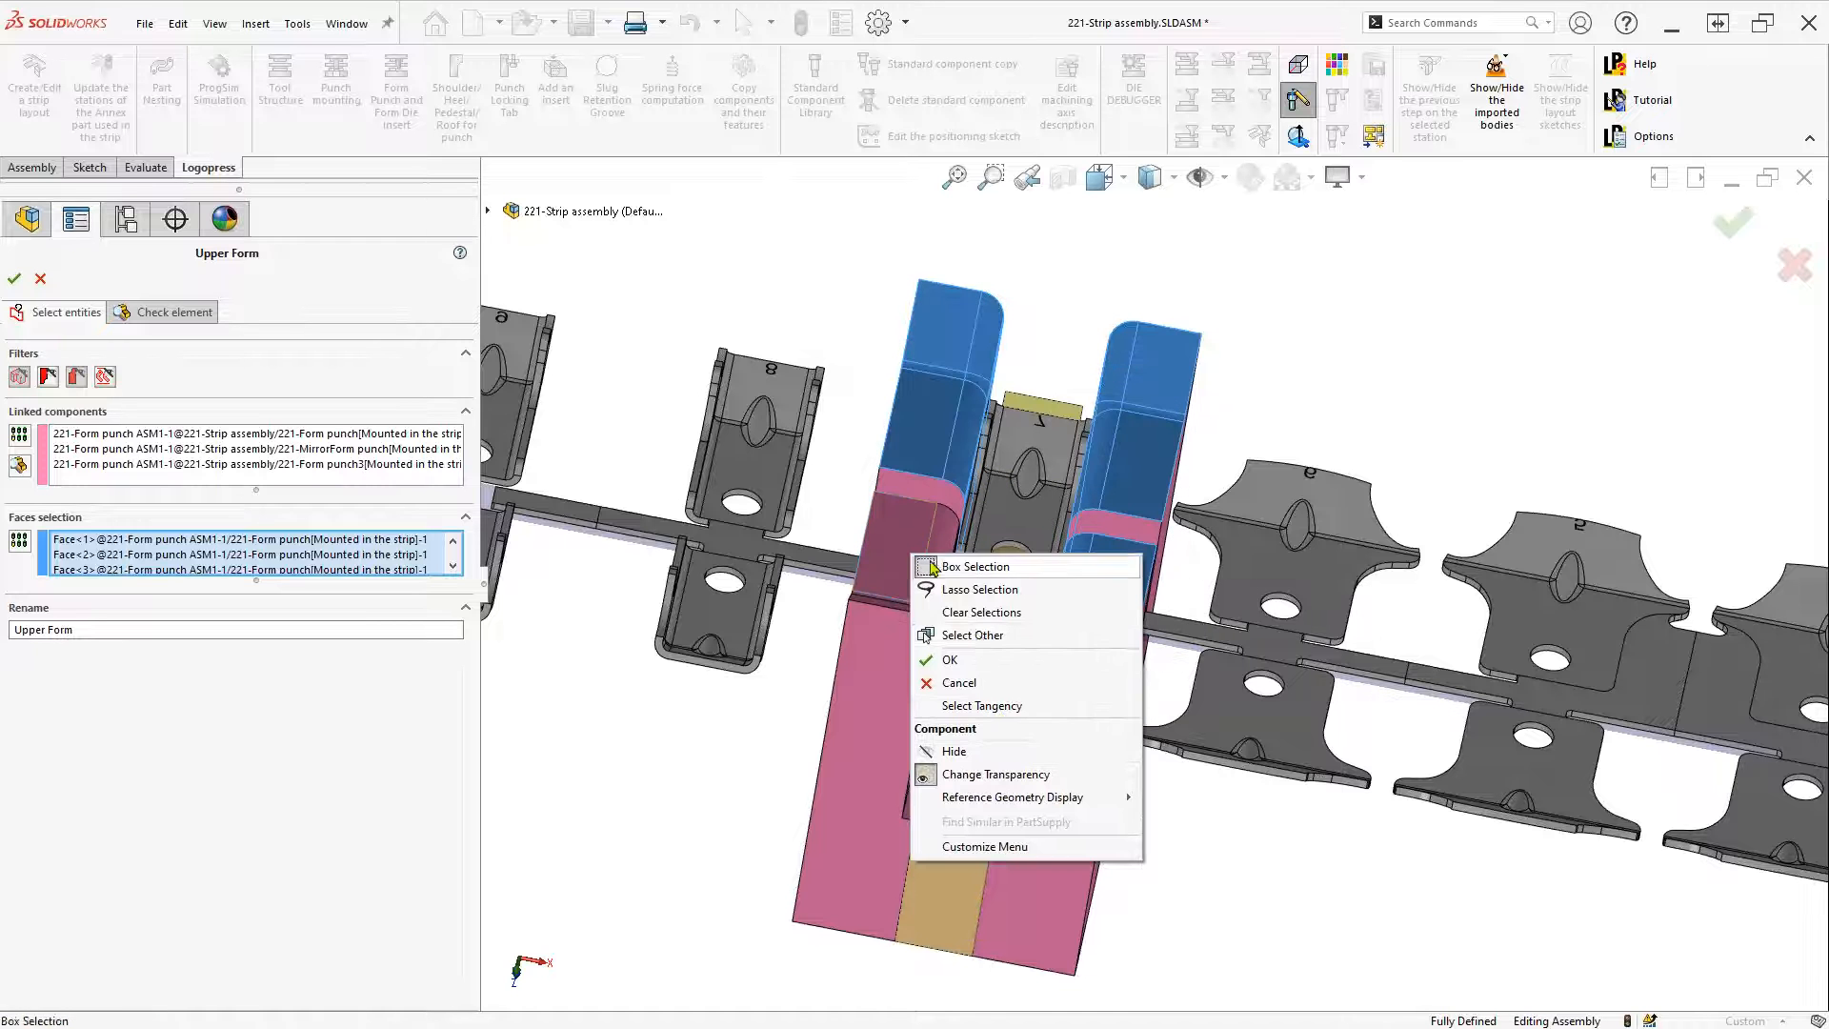
pyautogui.click(980, 706)
pyautogui.scroll(3, 549, 446)
# Preview the selected Upper Form faces and confirm the redefined element
pyautogui.click(138, 314)
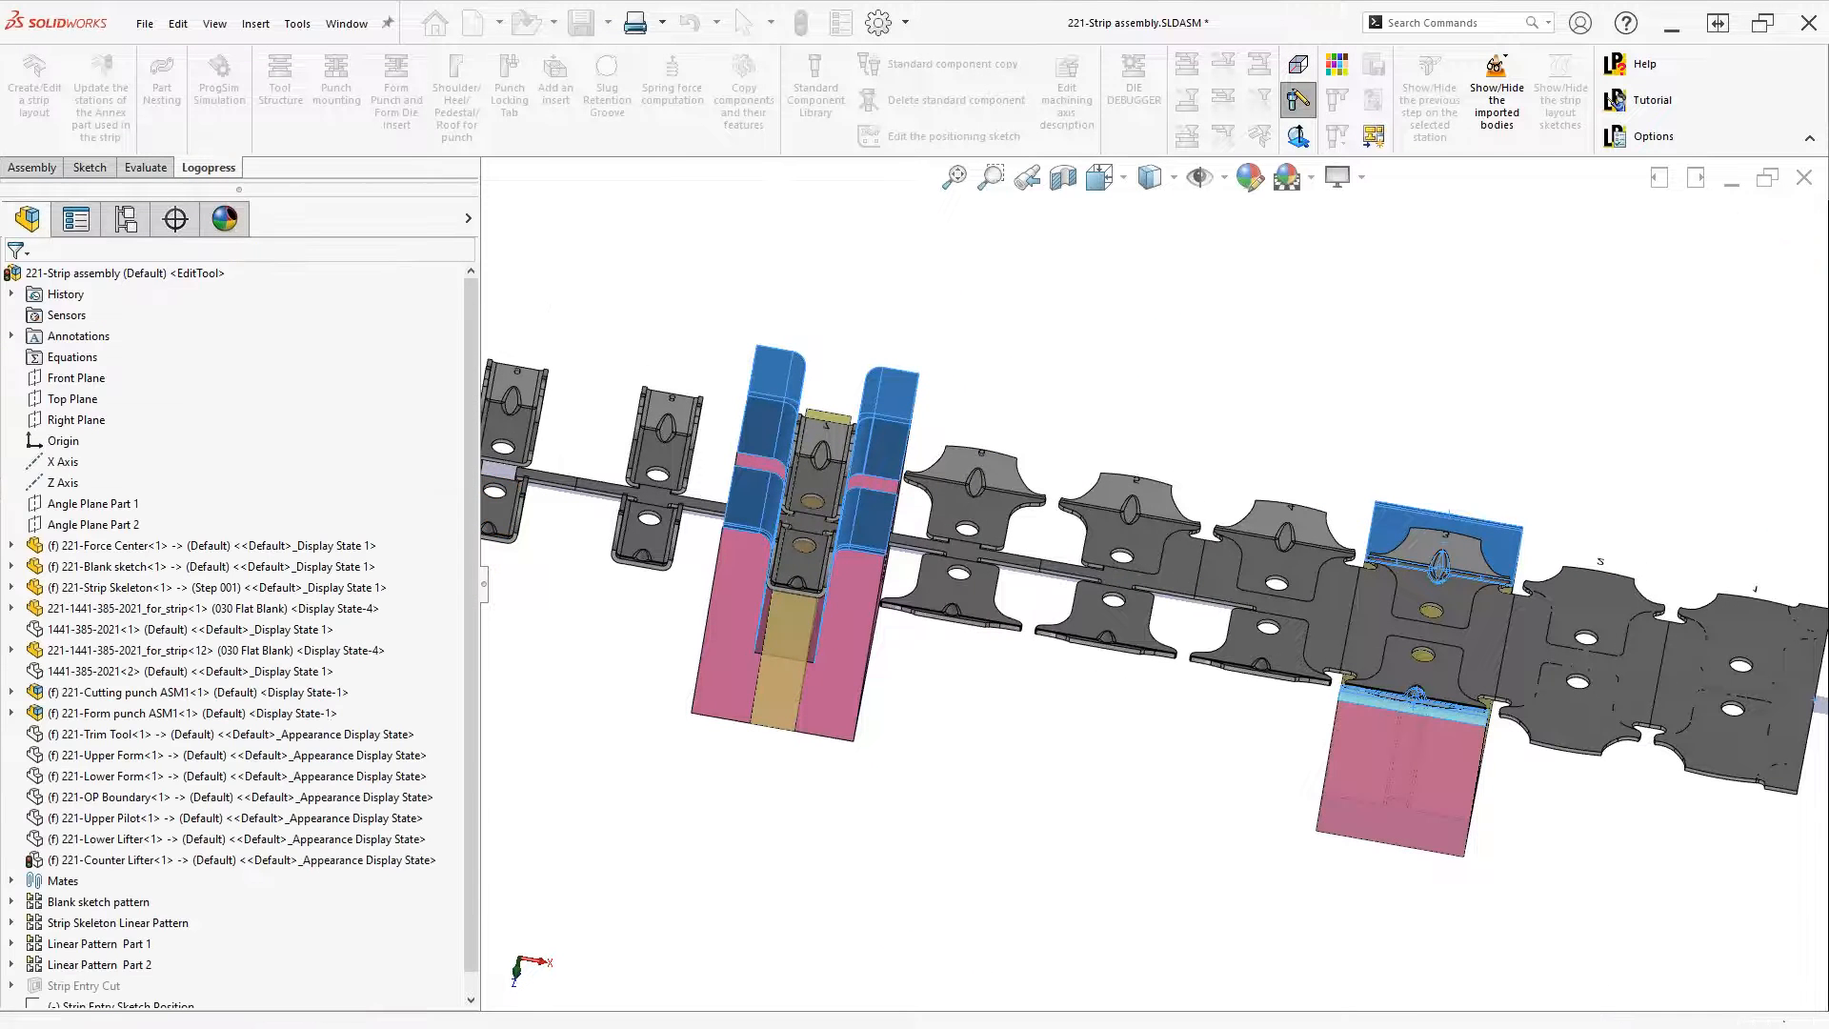
pyautogui.moveTo(1030, 701); pyautogui.dragTo(1001, 685, button='middle')
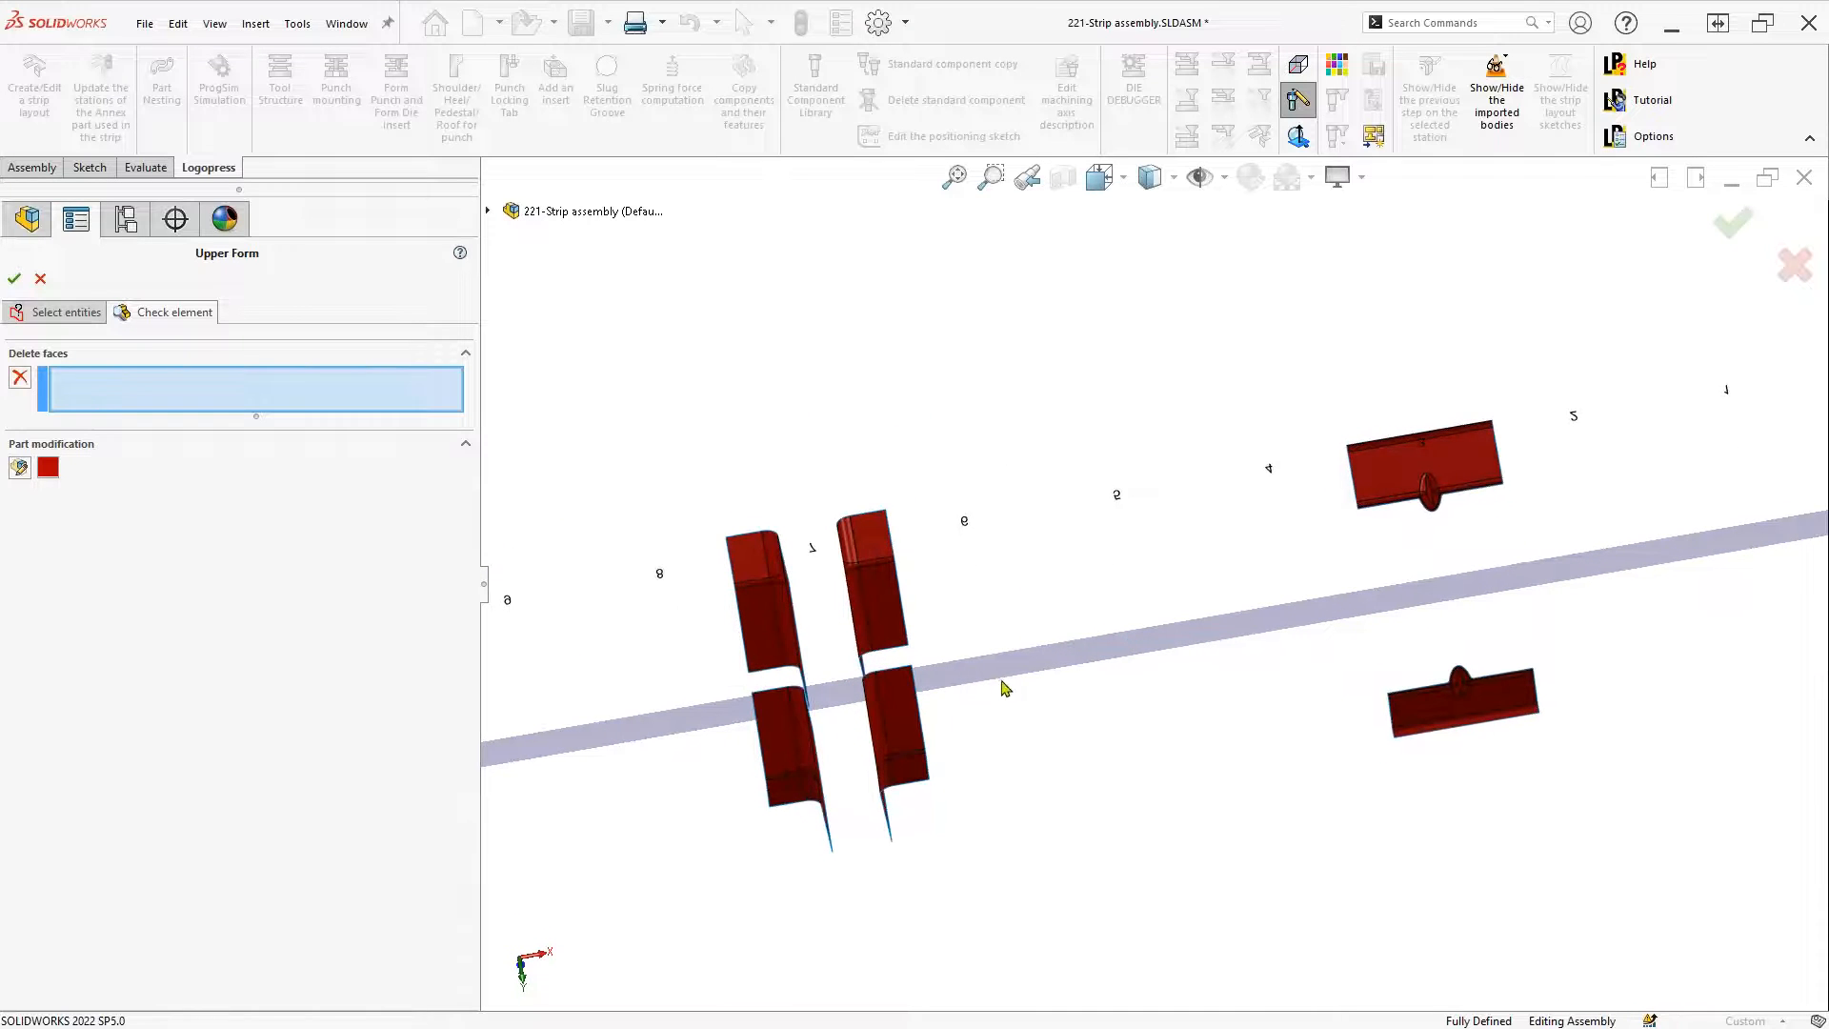
pyautogui.click(46, 318)
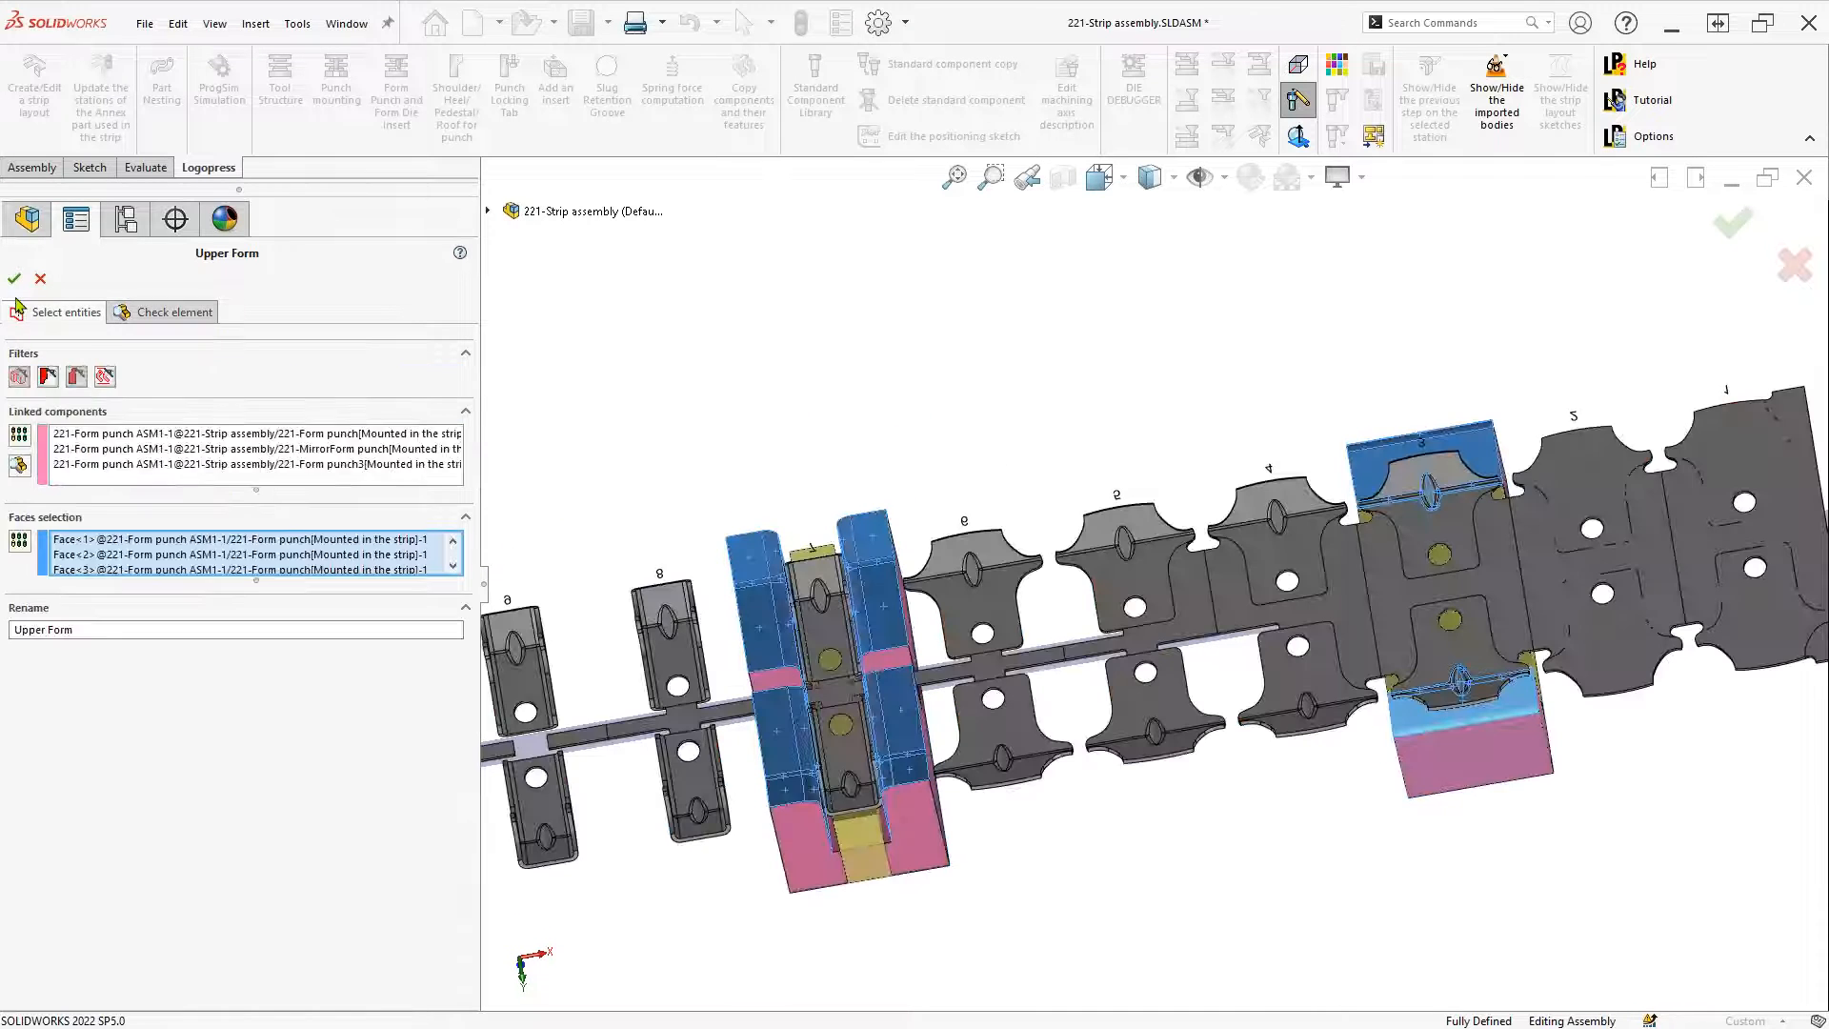
pyautogui.click(14, 279)
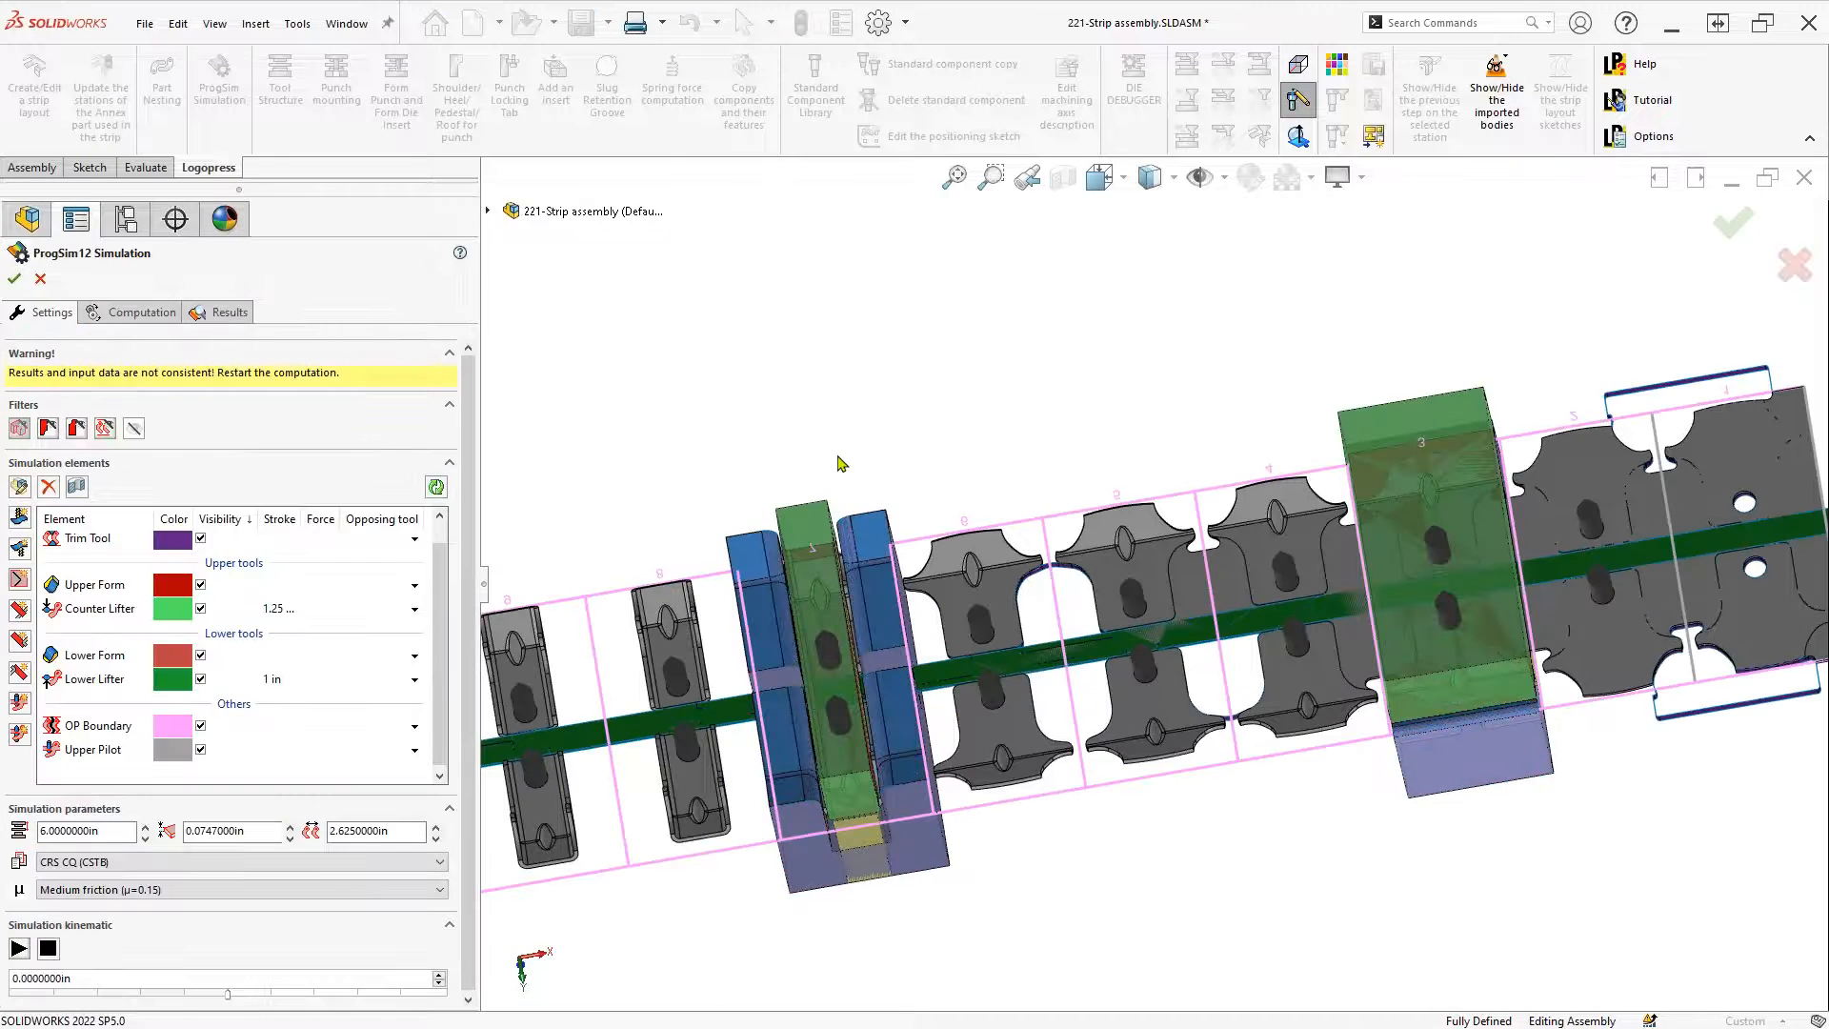
# Check the Trim Tool's cutting profiles, confirm it, and add a new upper pad element
pyautogui.click(72, 540)
pyautogui.doubleClick(72, 540)
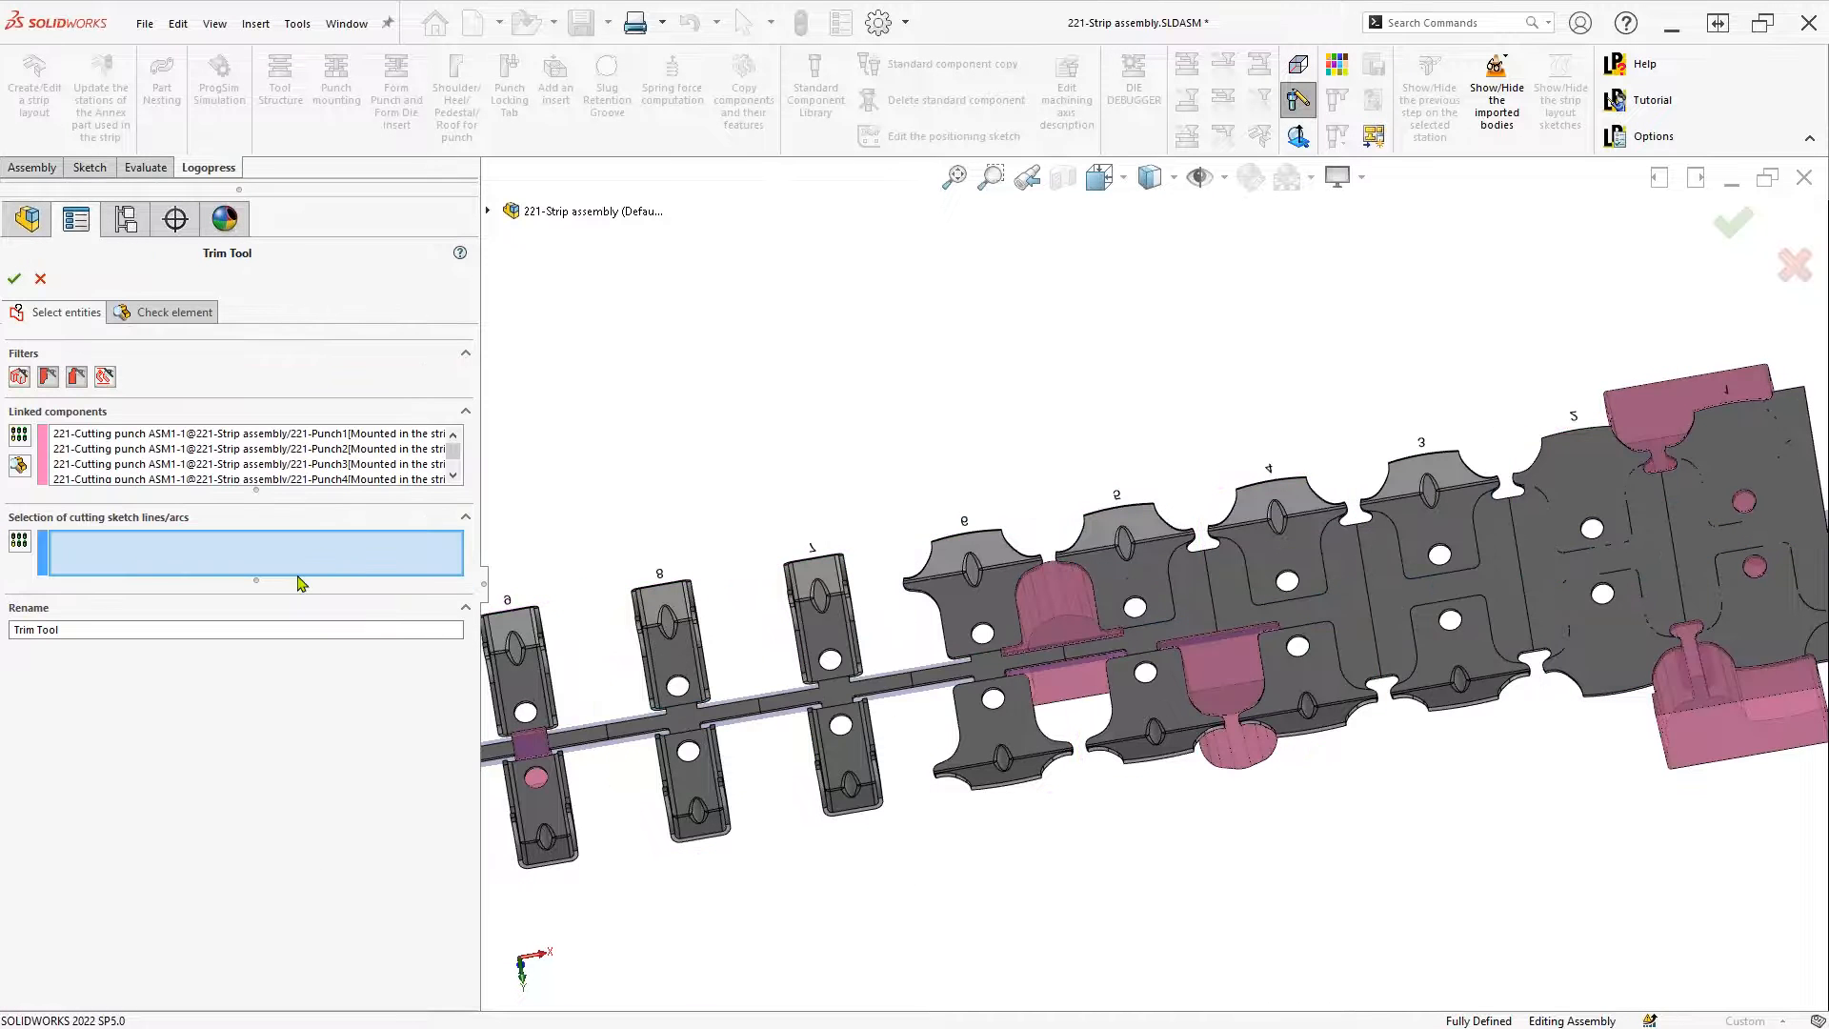
pyautogui.click(95, 316)
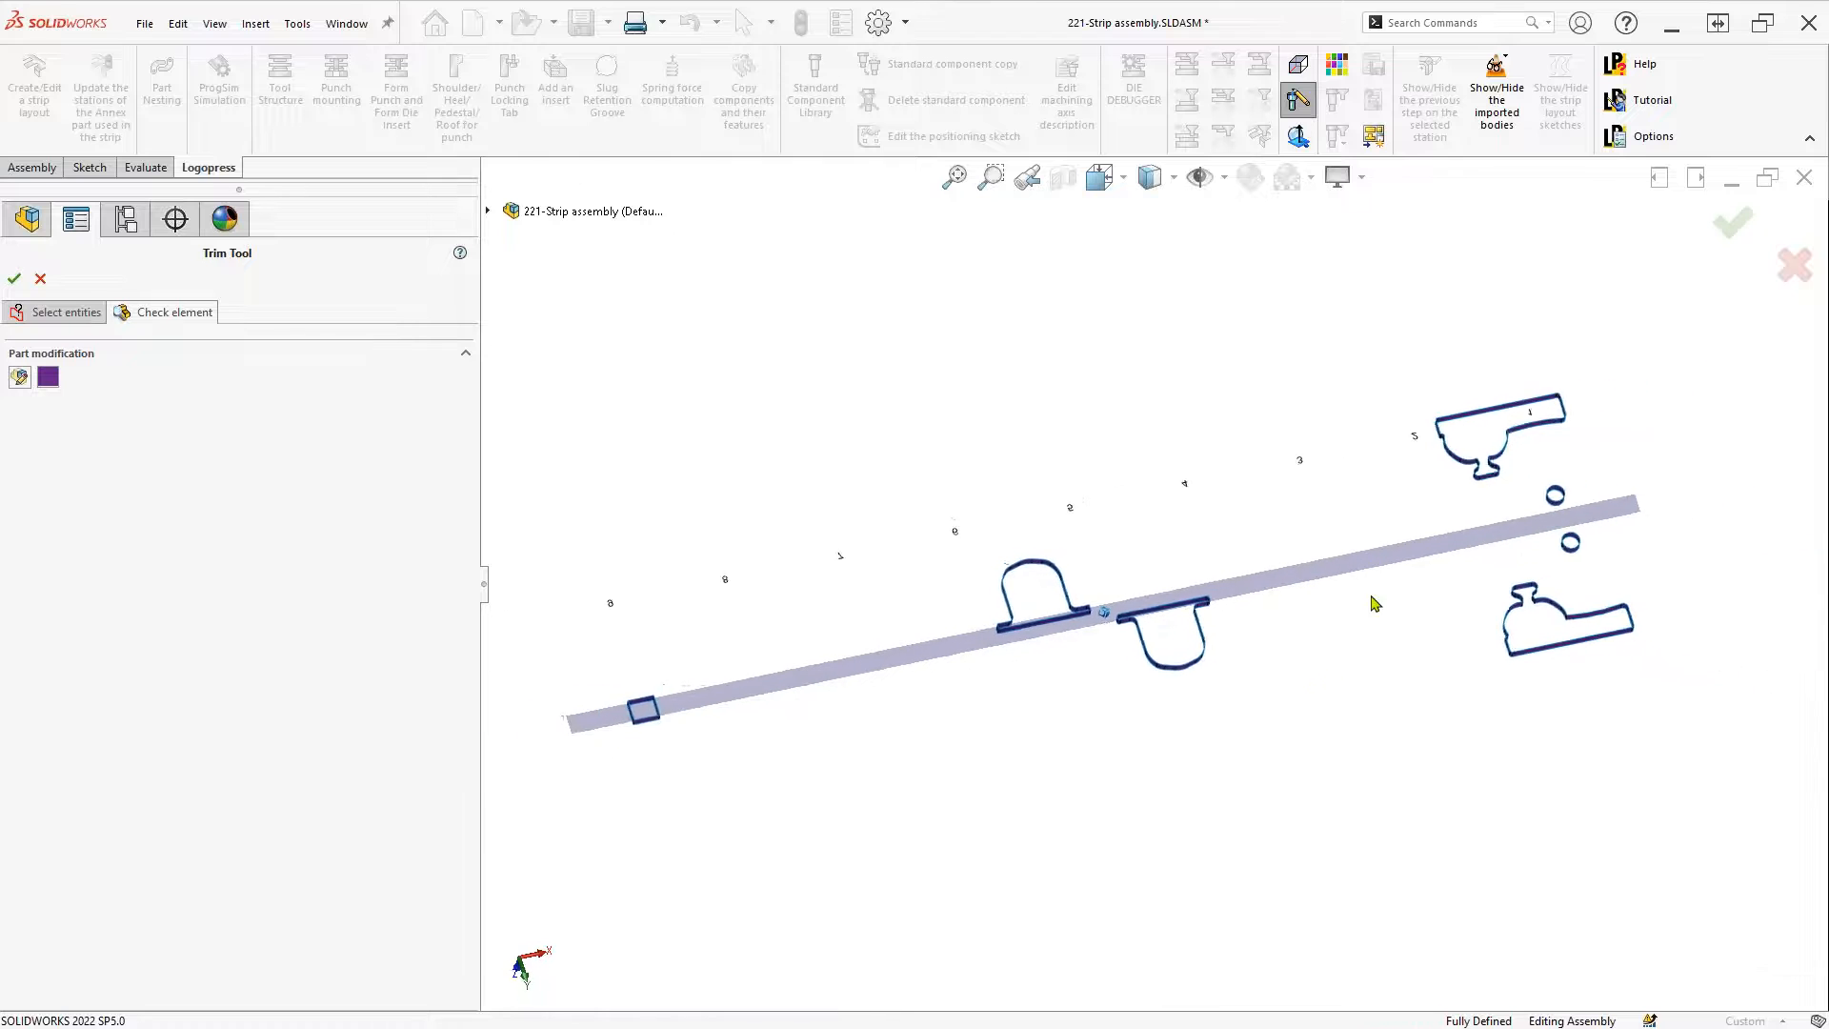
pyautogui.moveTo(1360, 641); pyautogui.dragTo(1420, 505, button='middle')
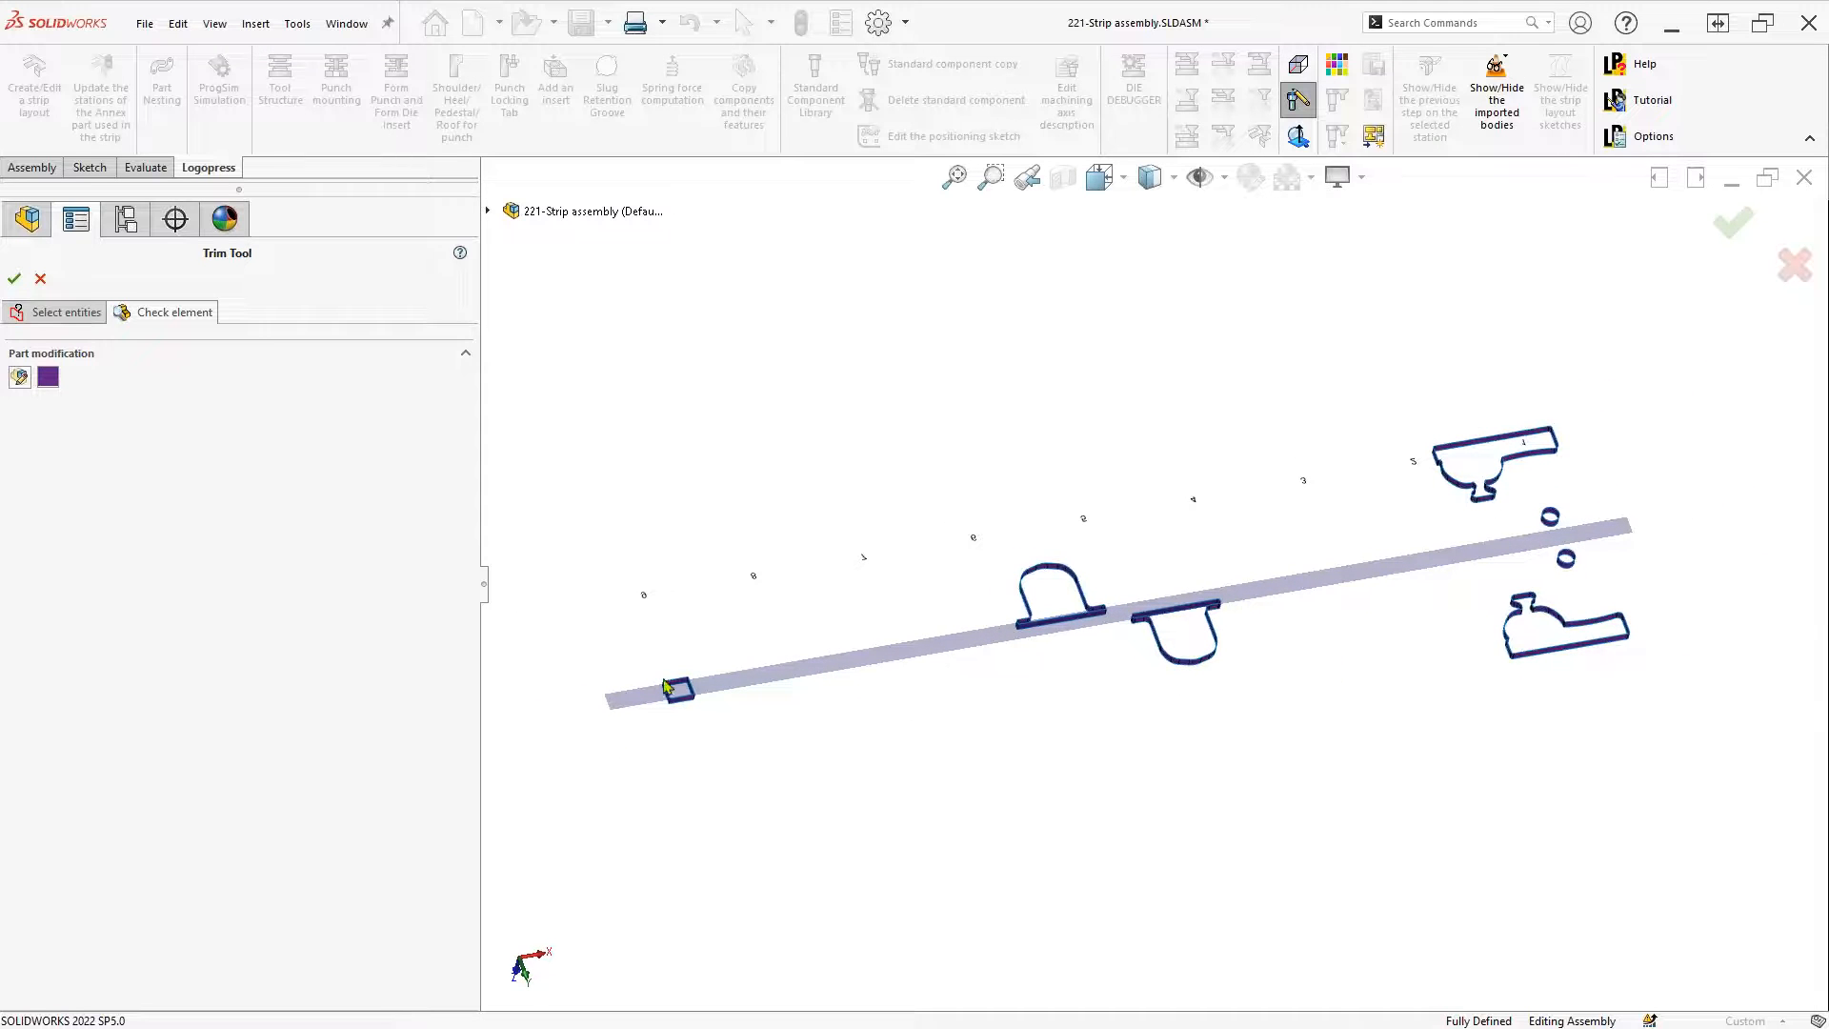
pyautogui.click(82, 314)
pyautogui.click(14, 280)
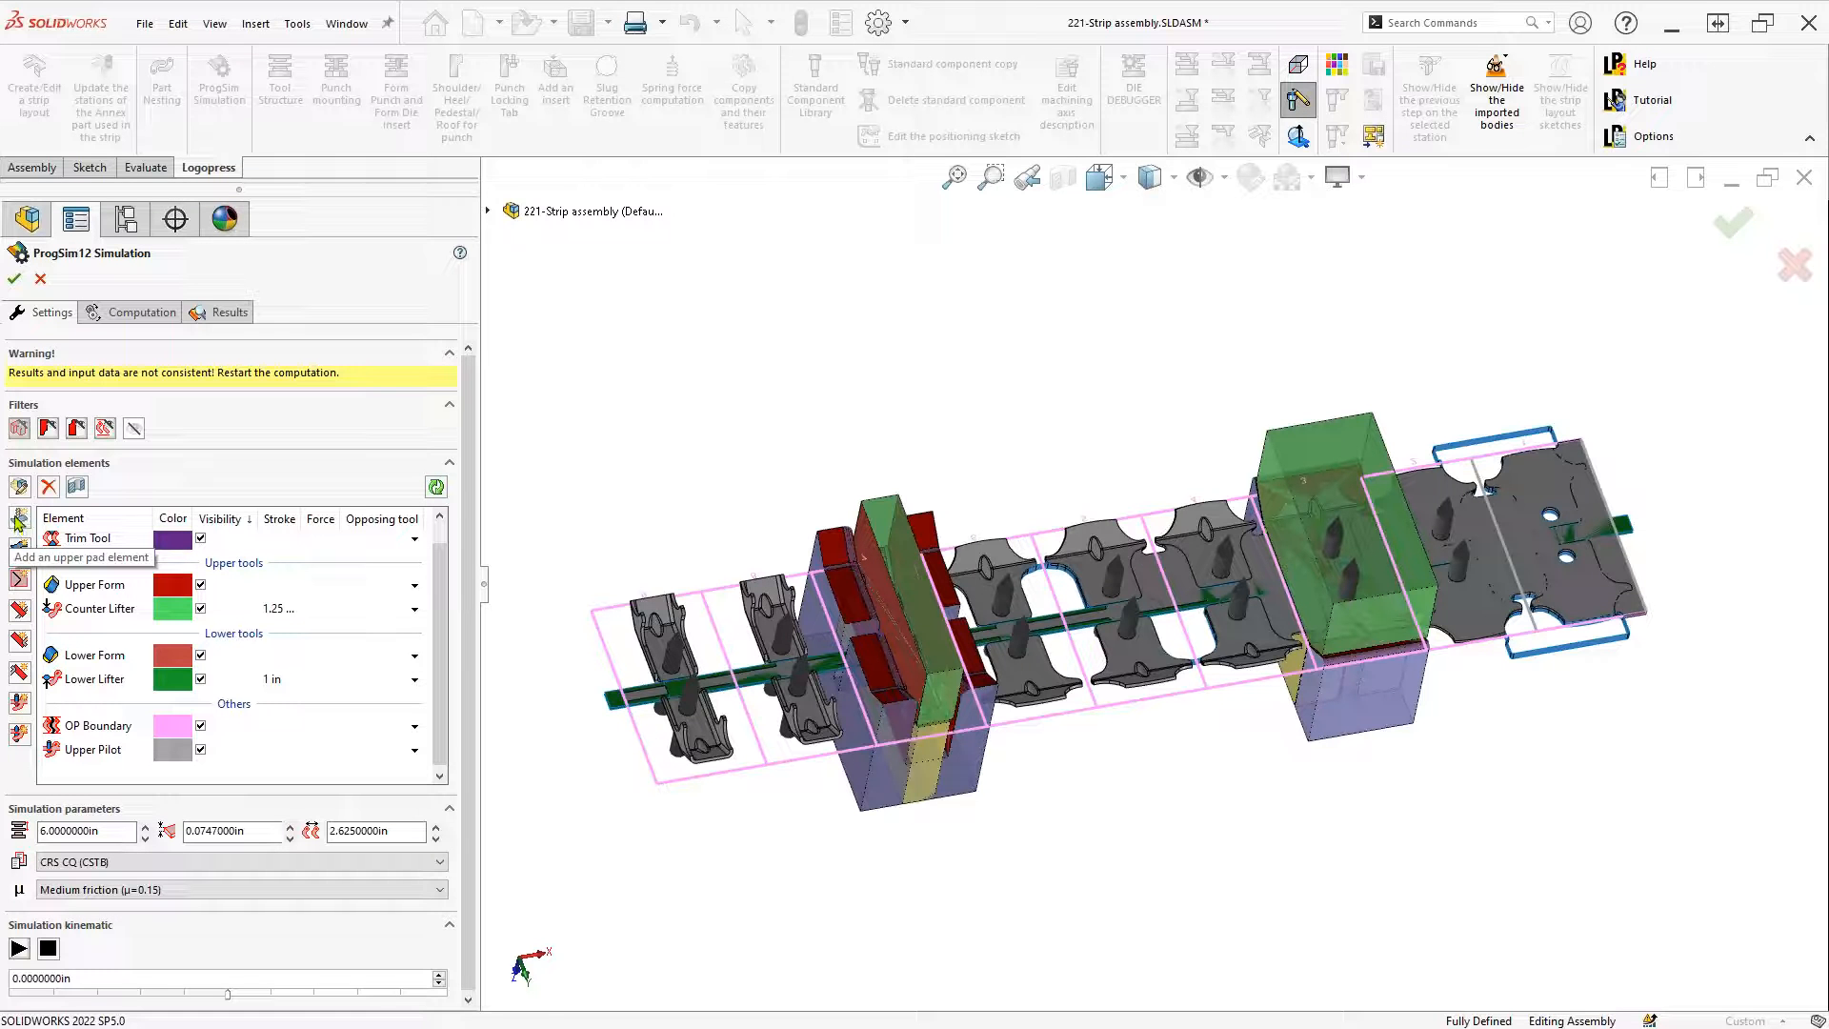
pyautogui.click(20, 520)
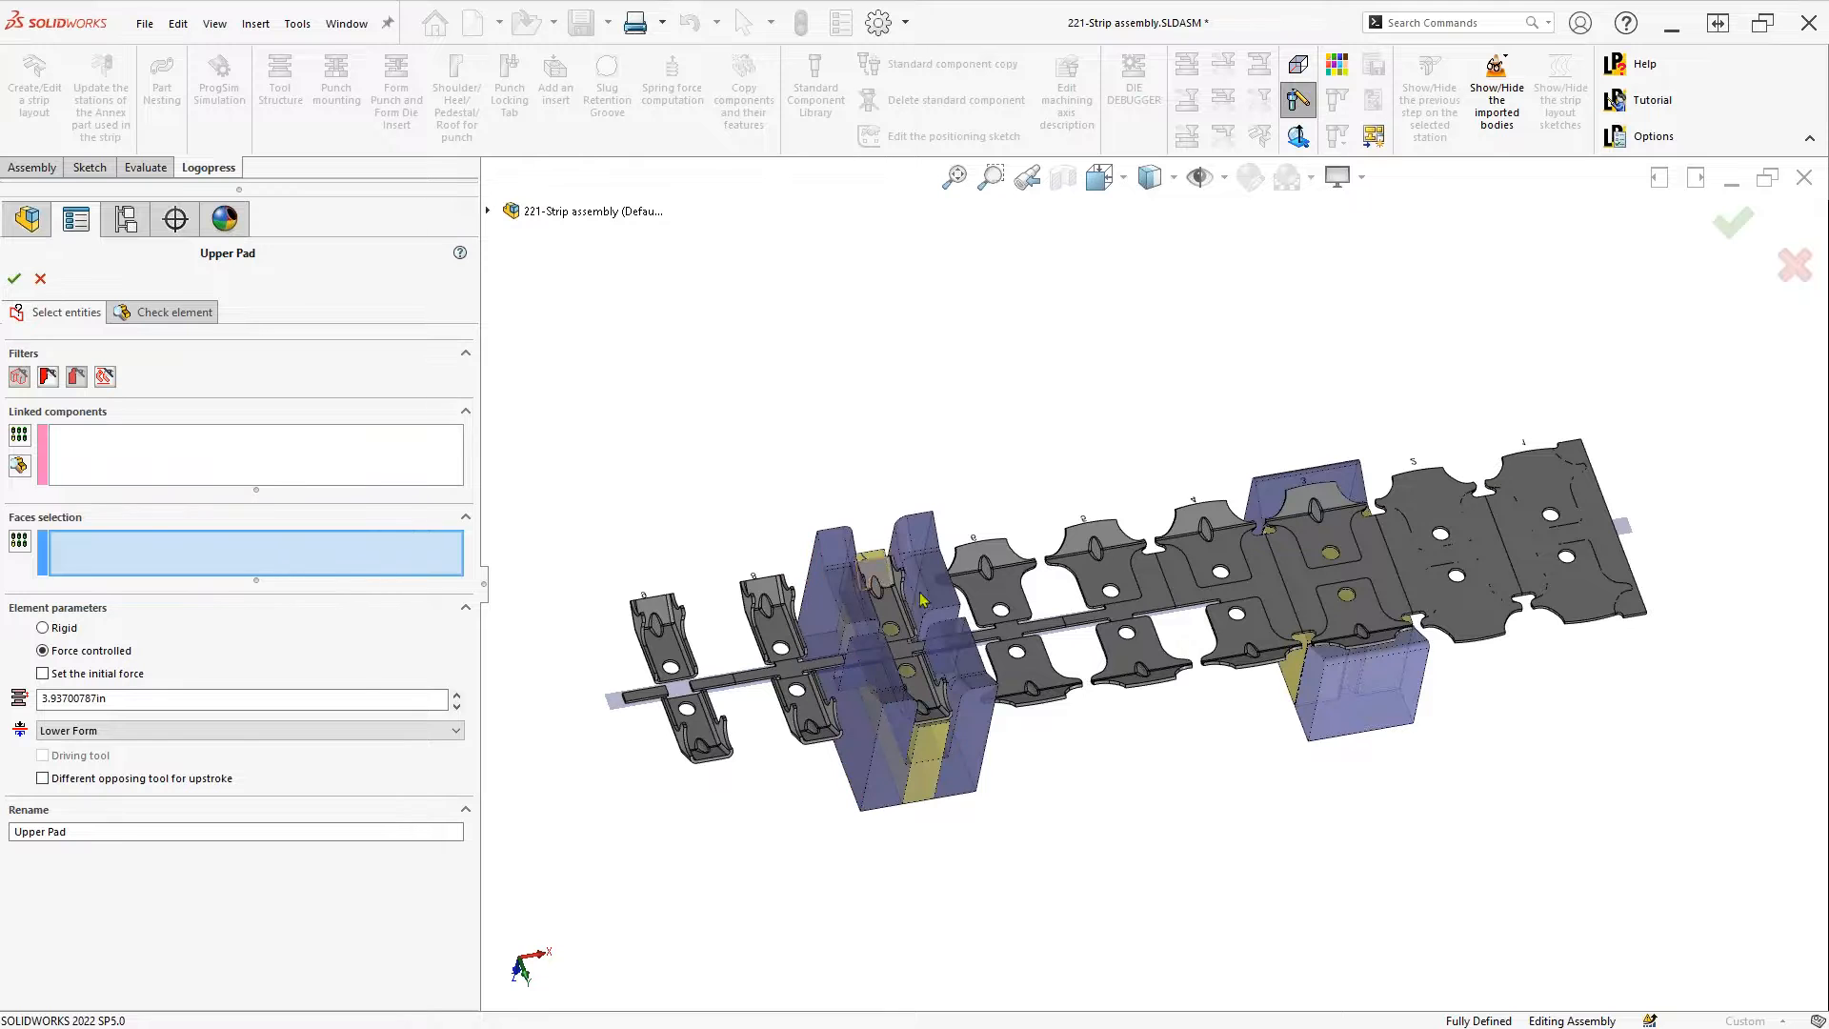
# Define the Upper Pad on a form punch face with a stroke of 1 and confirm it
pyautogui.scroll(-5, 1419, 602)
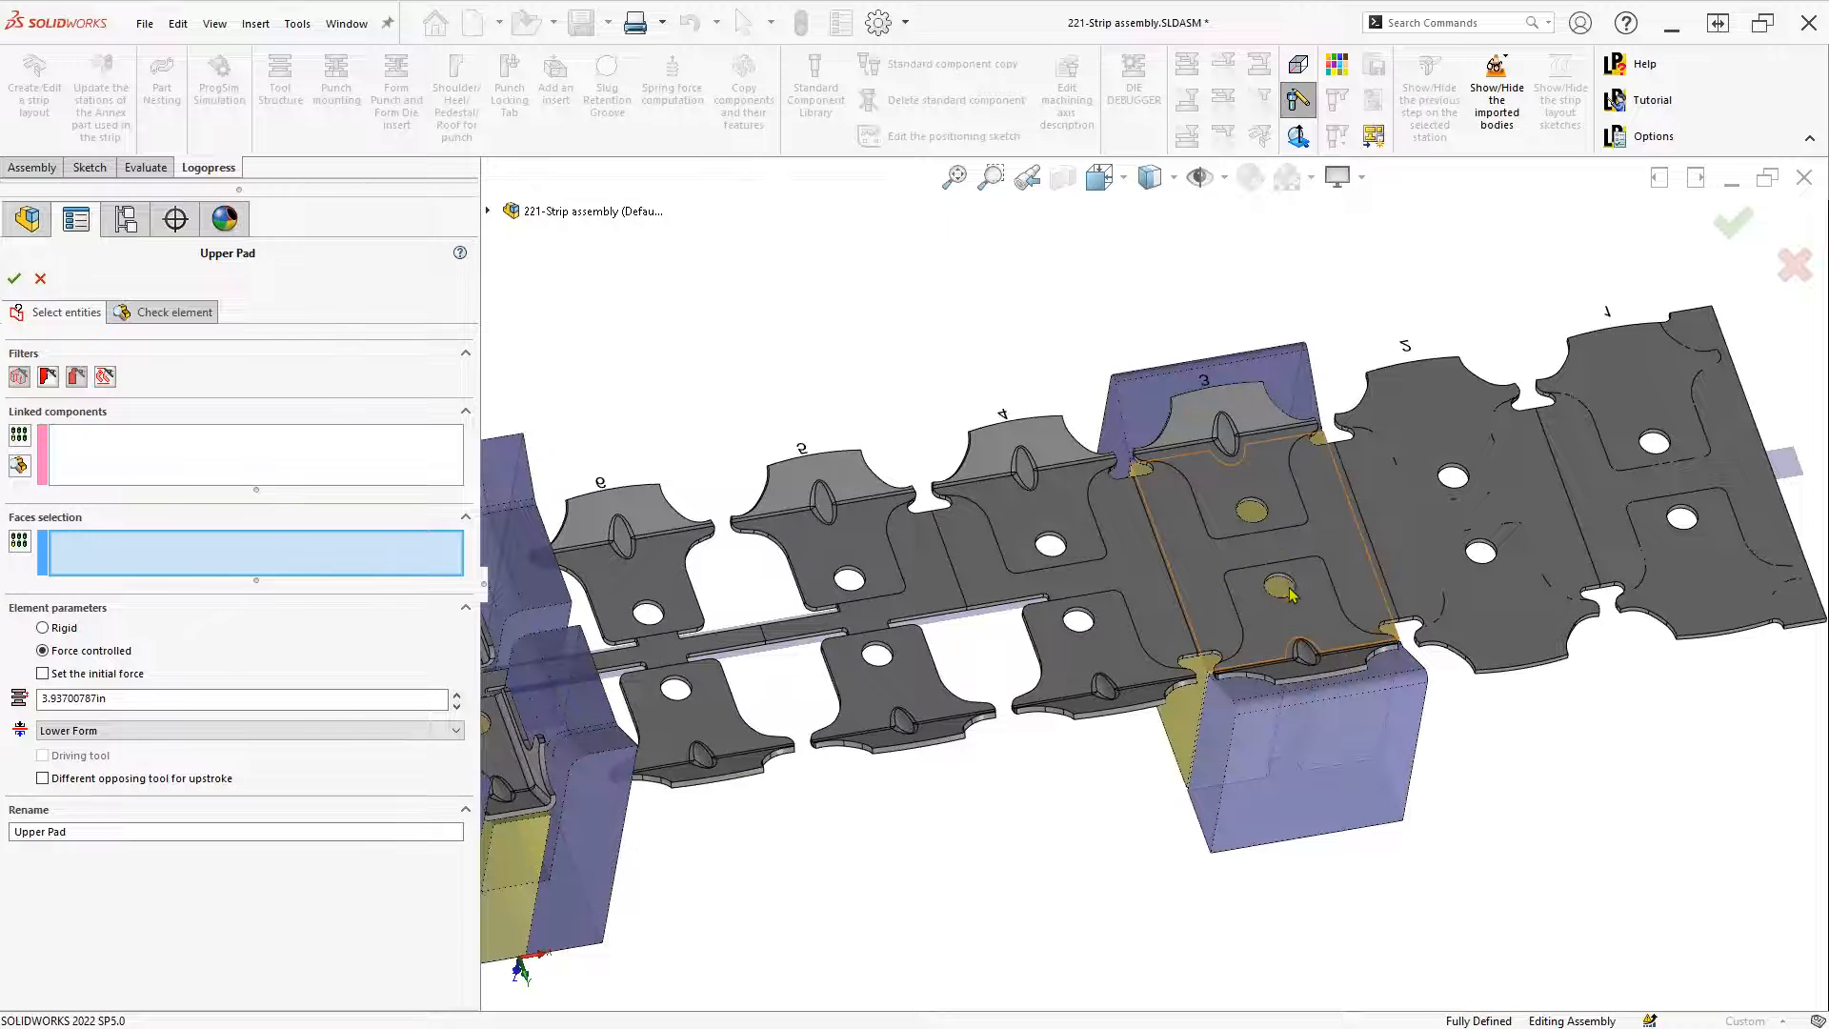
pyautogui.click(1280, 591)
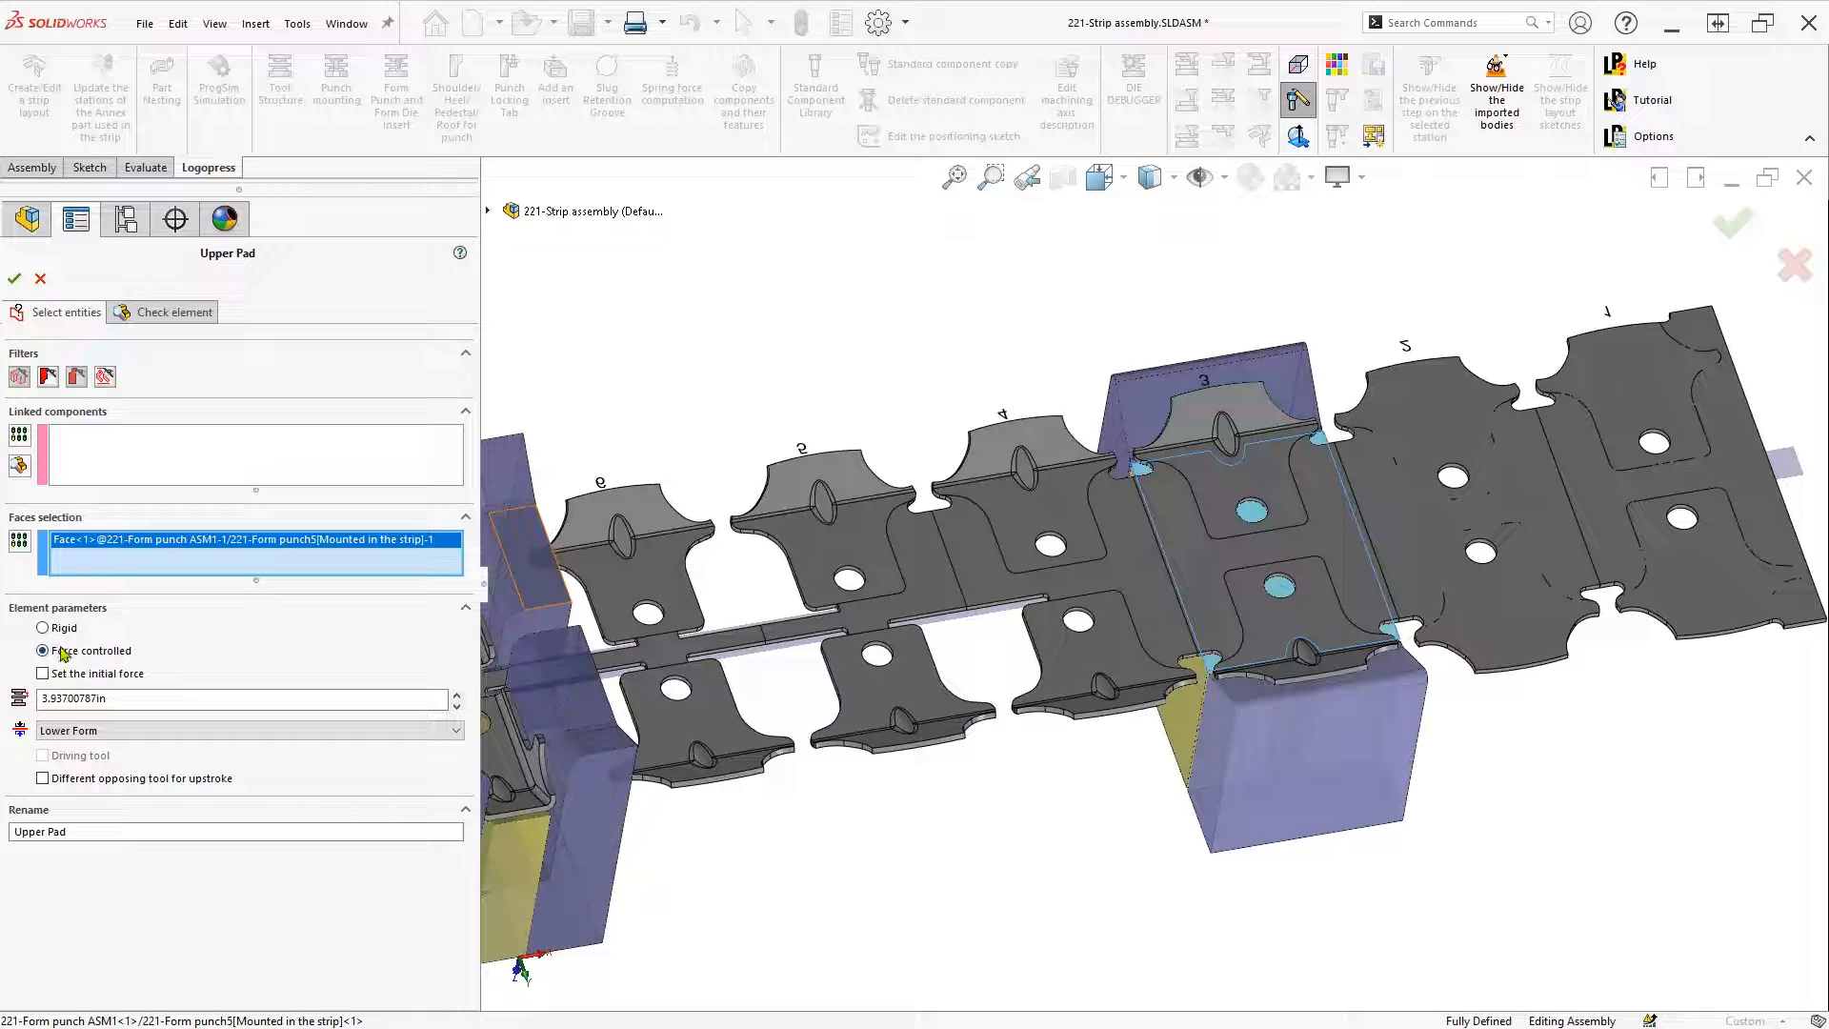
pyautogui.moveTo(126, 700); pyautogui.dragTo(11, 712)
pyautogui.write('1.25')
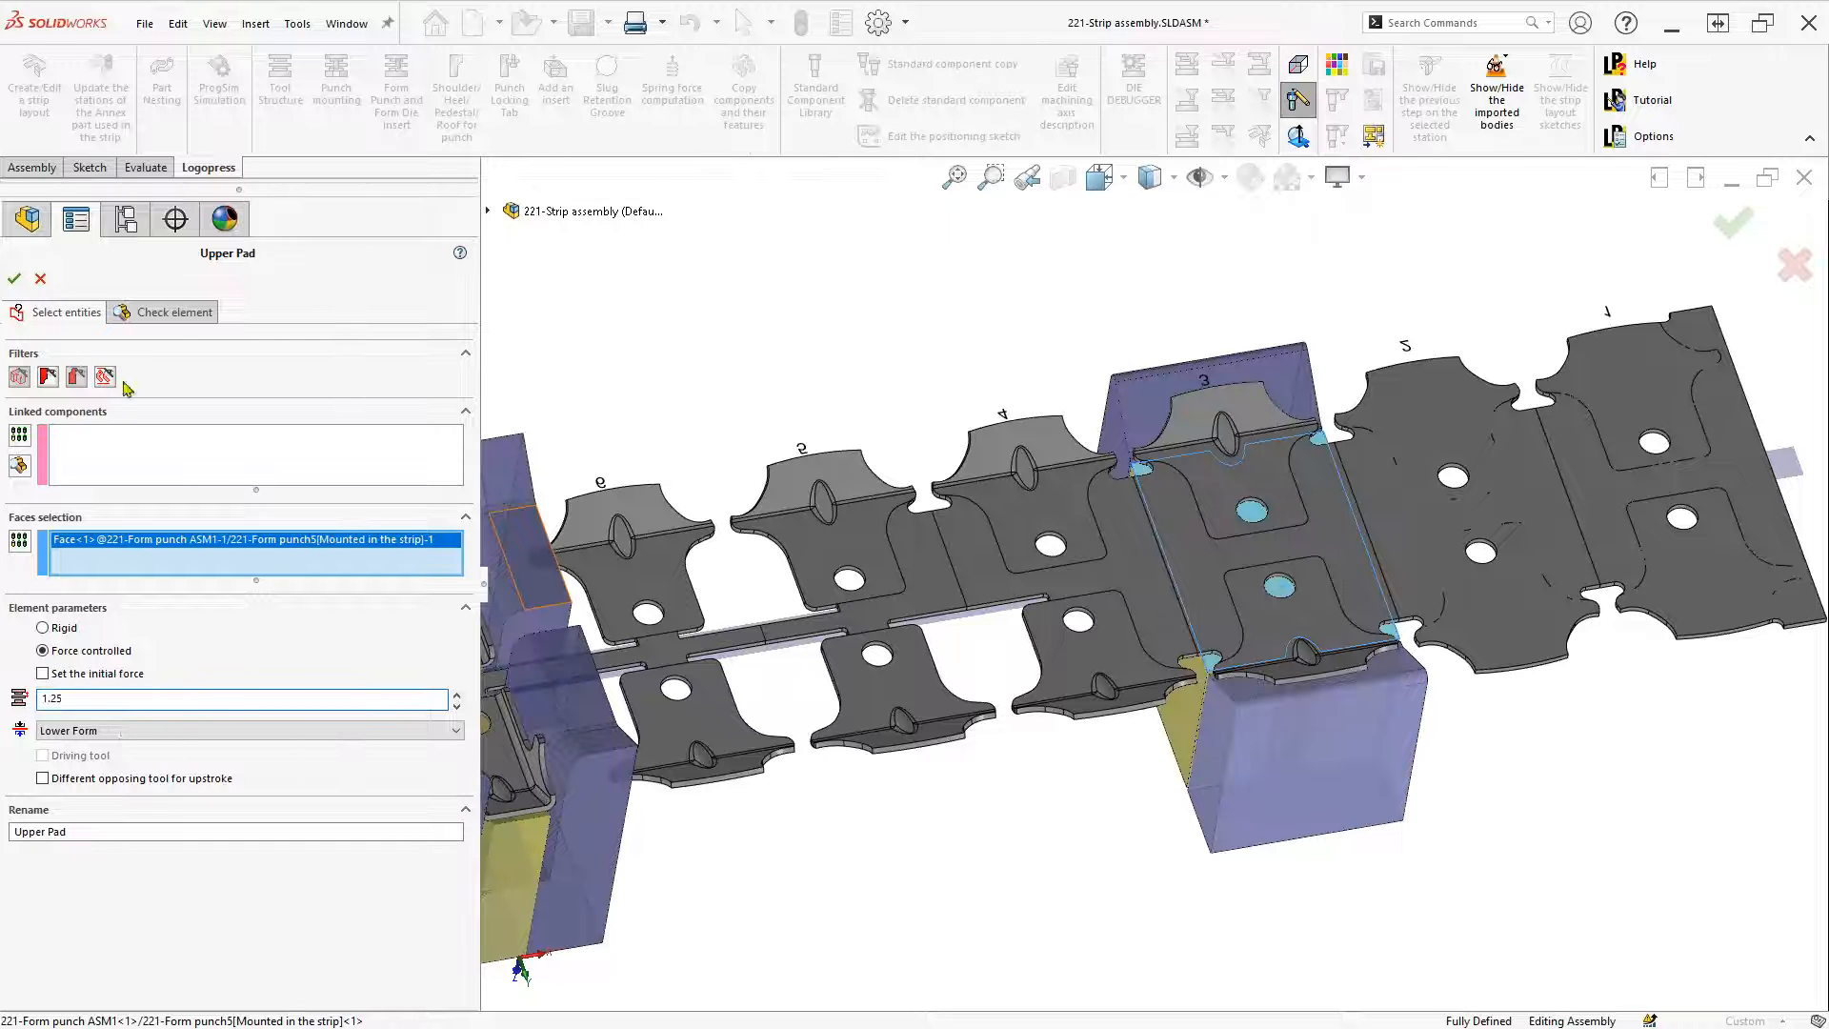
pyautogui.click(164, 312)
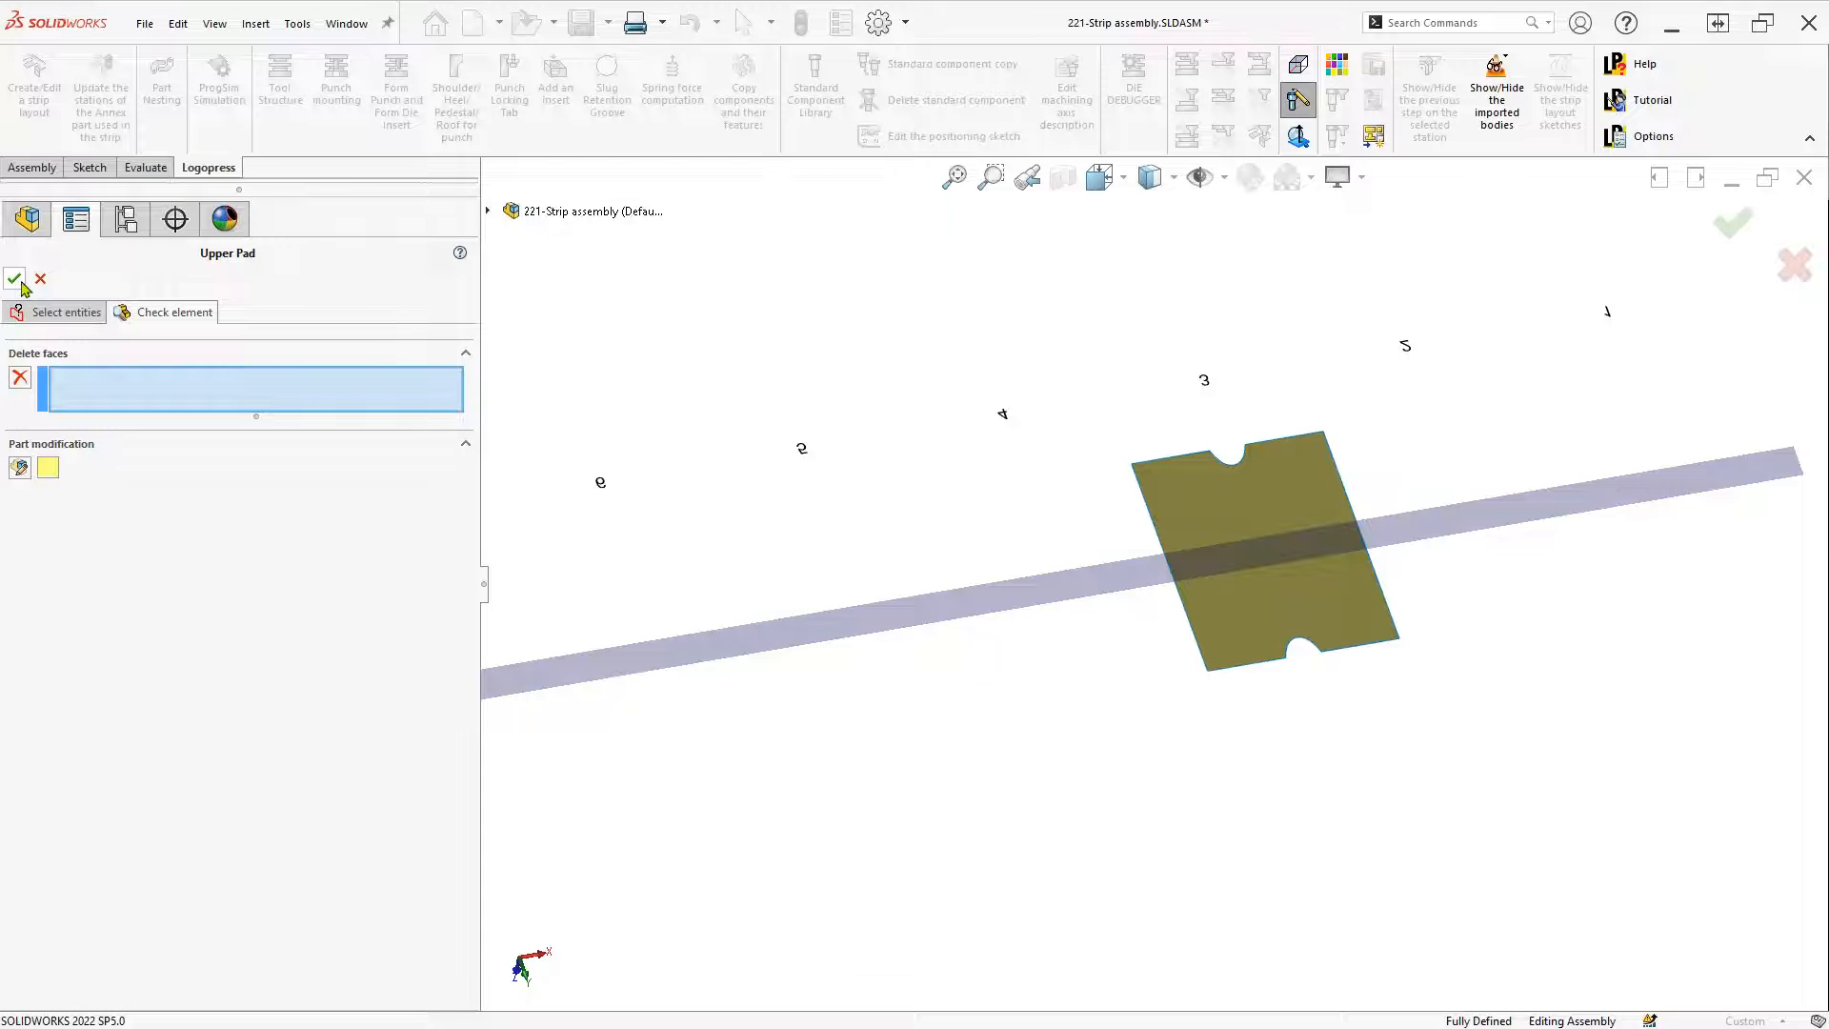
pyautogui.click(17, 280)
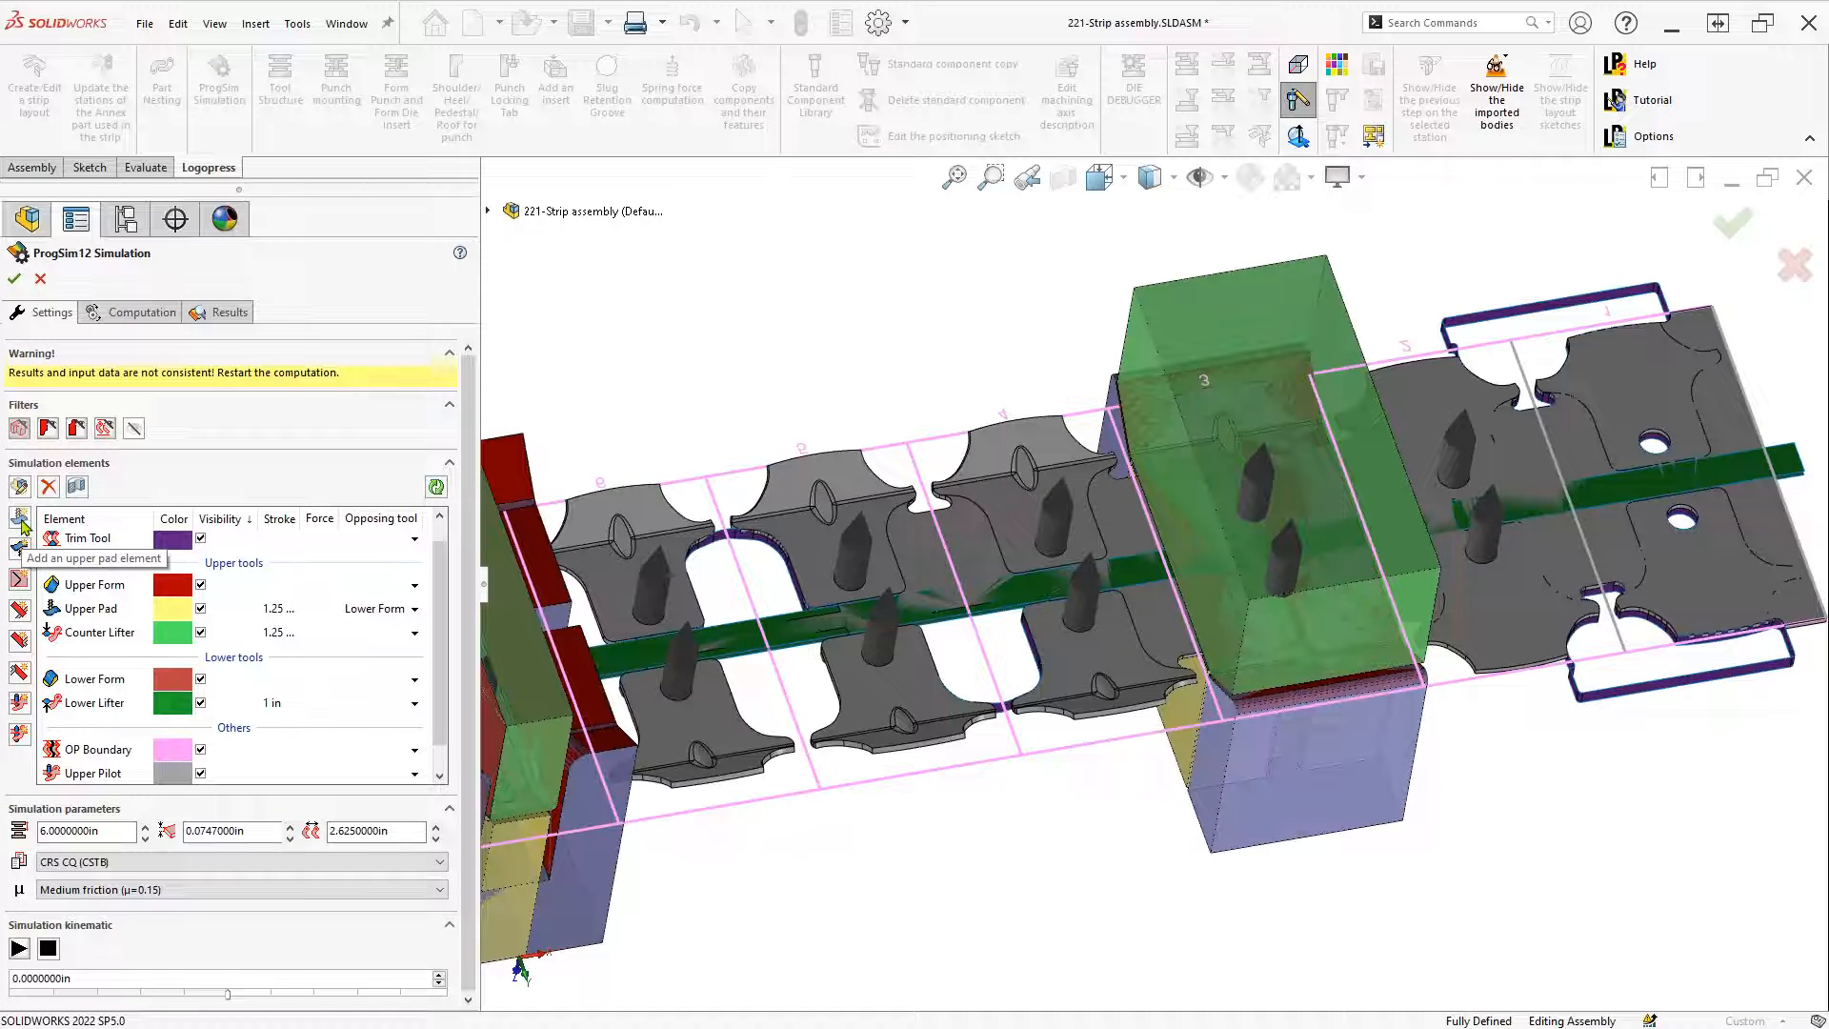
# Add Upper Pad 2 linked to the form punch with a 1.25 in stroke and confirm it
pyautogui.click(21, 522)
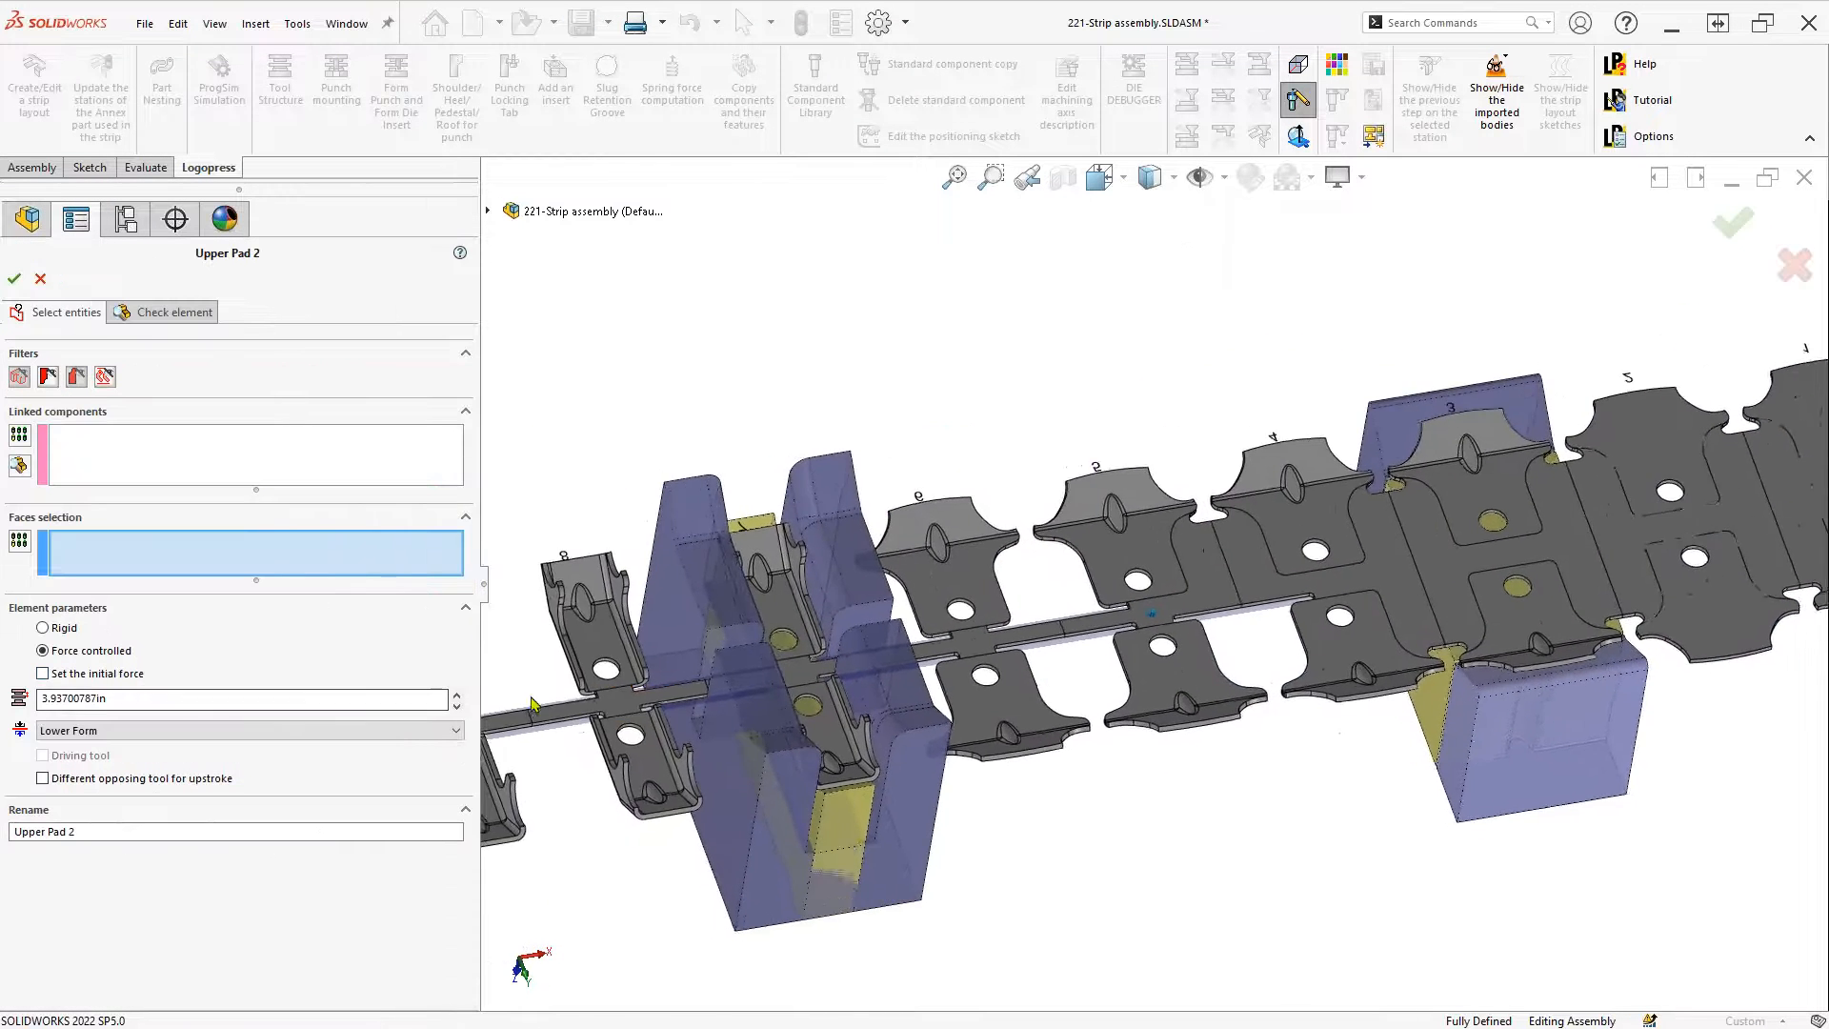
pyautogui.click(95, 464)
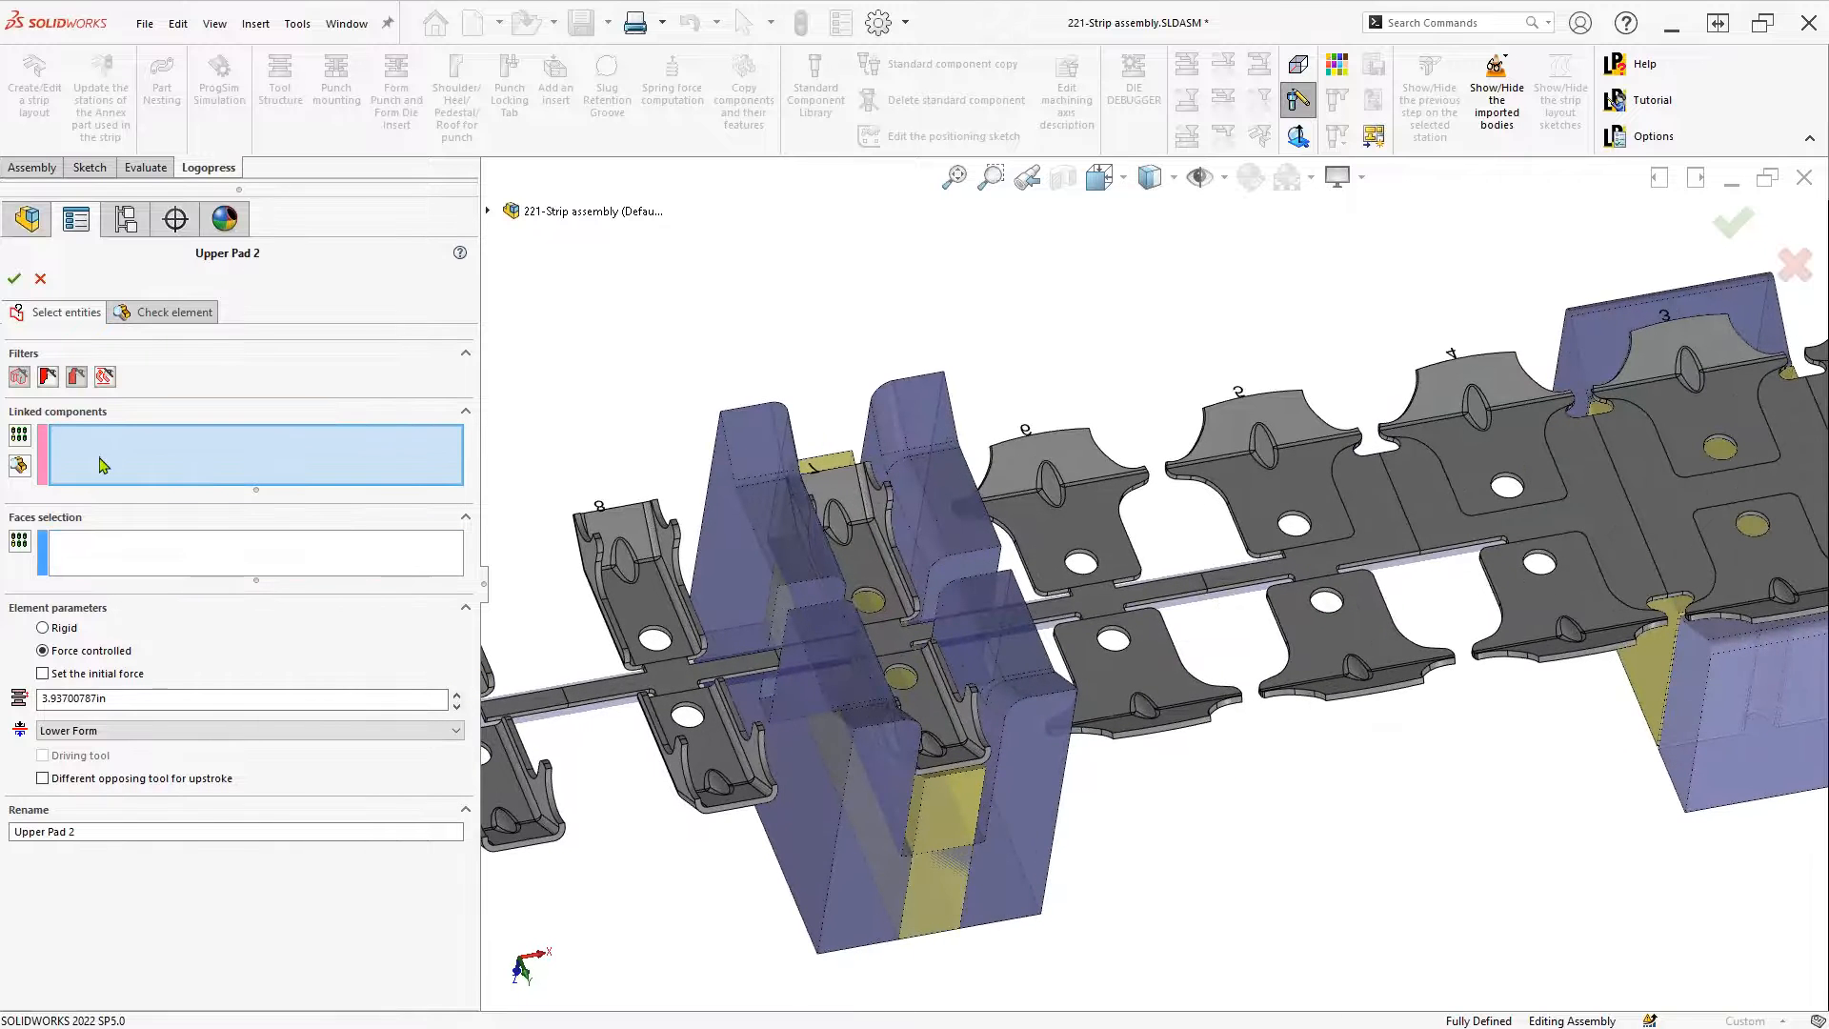
pyautogui.click(965, 869)
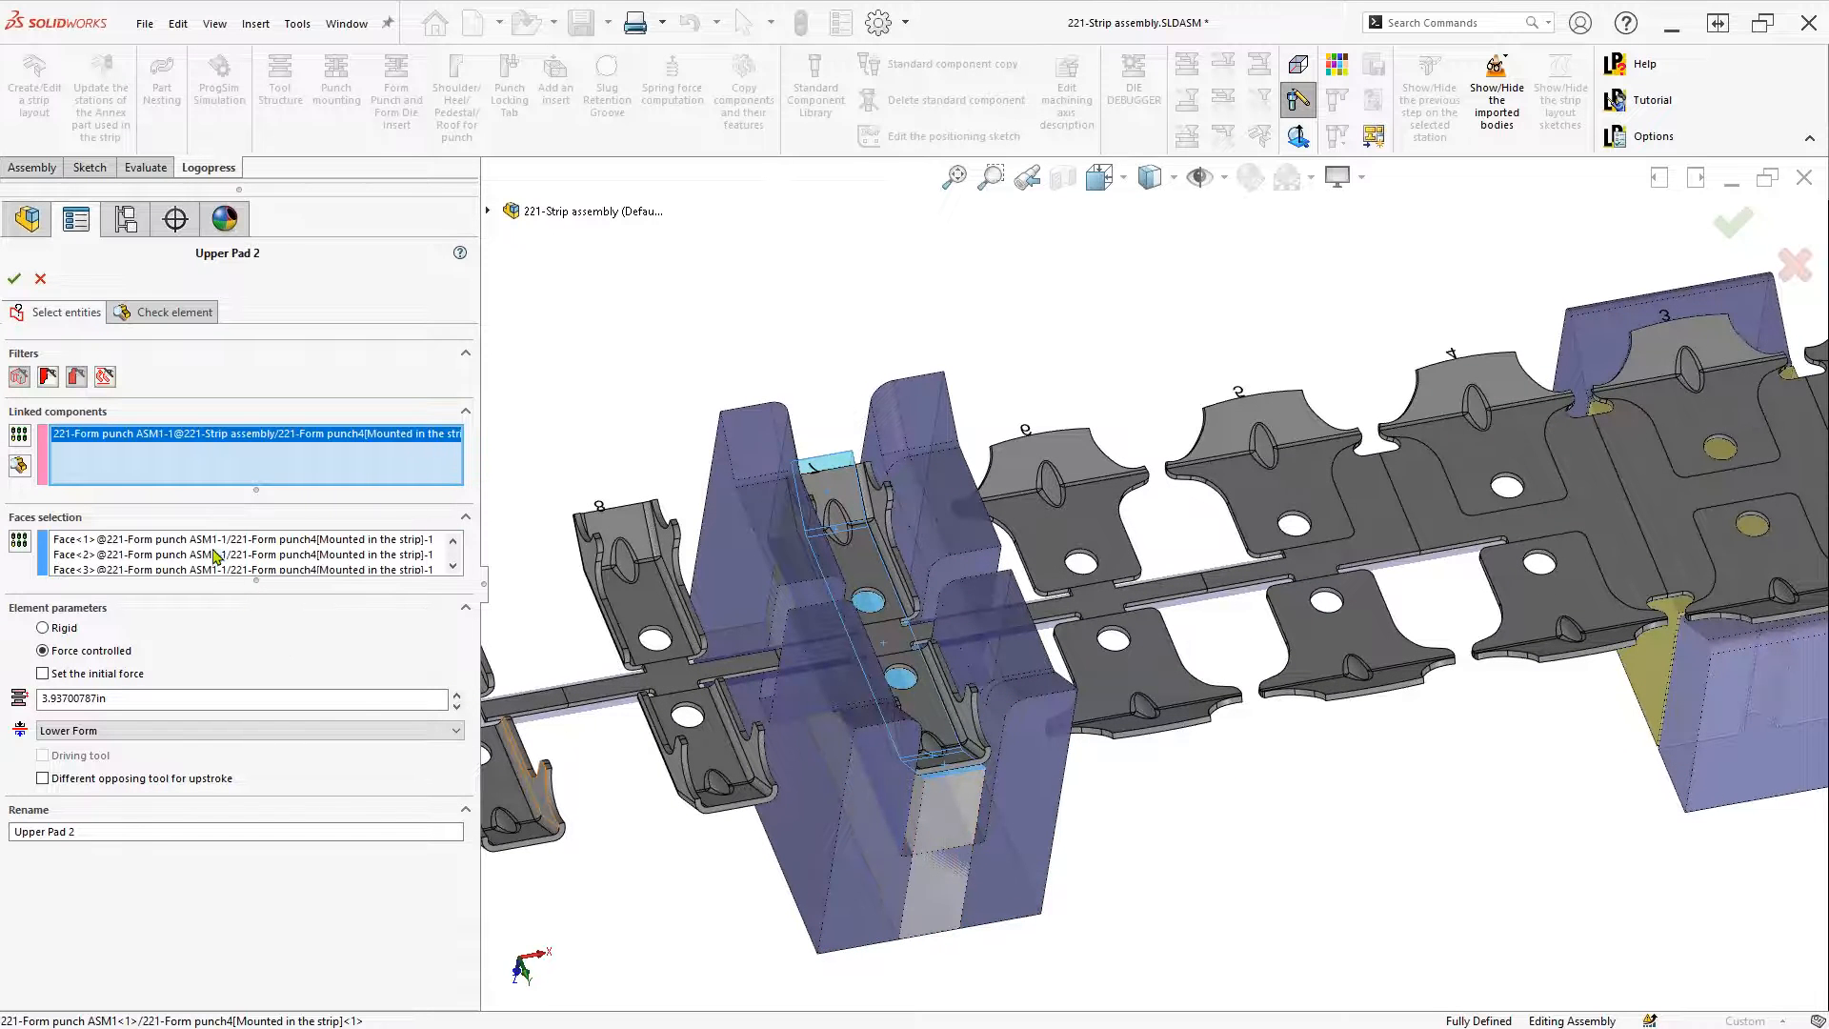
pyautogui.moveTo(111, 698); pyautogui.dragTo(40, 702)
pyautogui.write('1.2500000in')
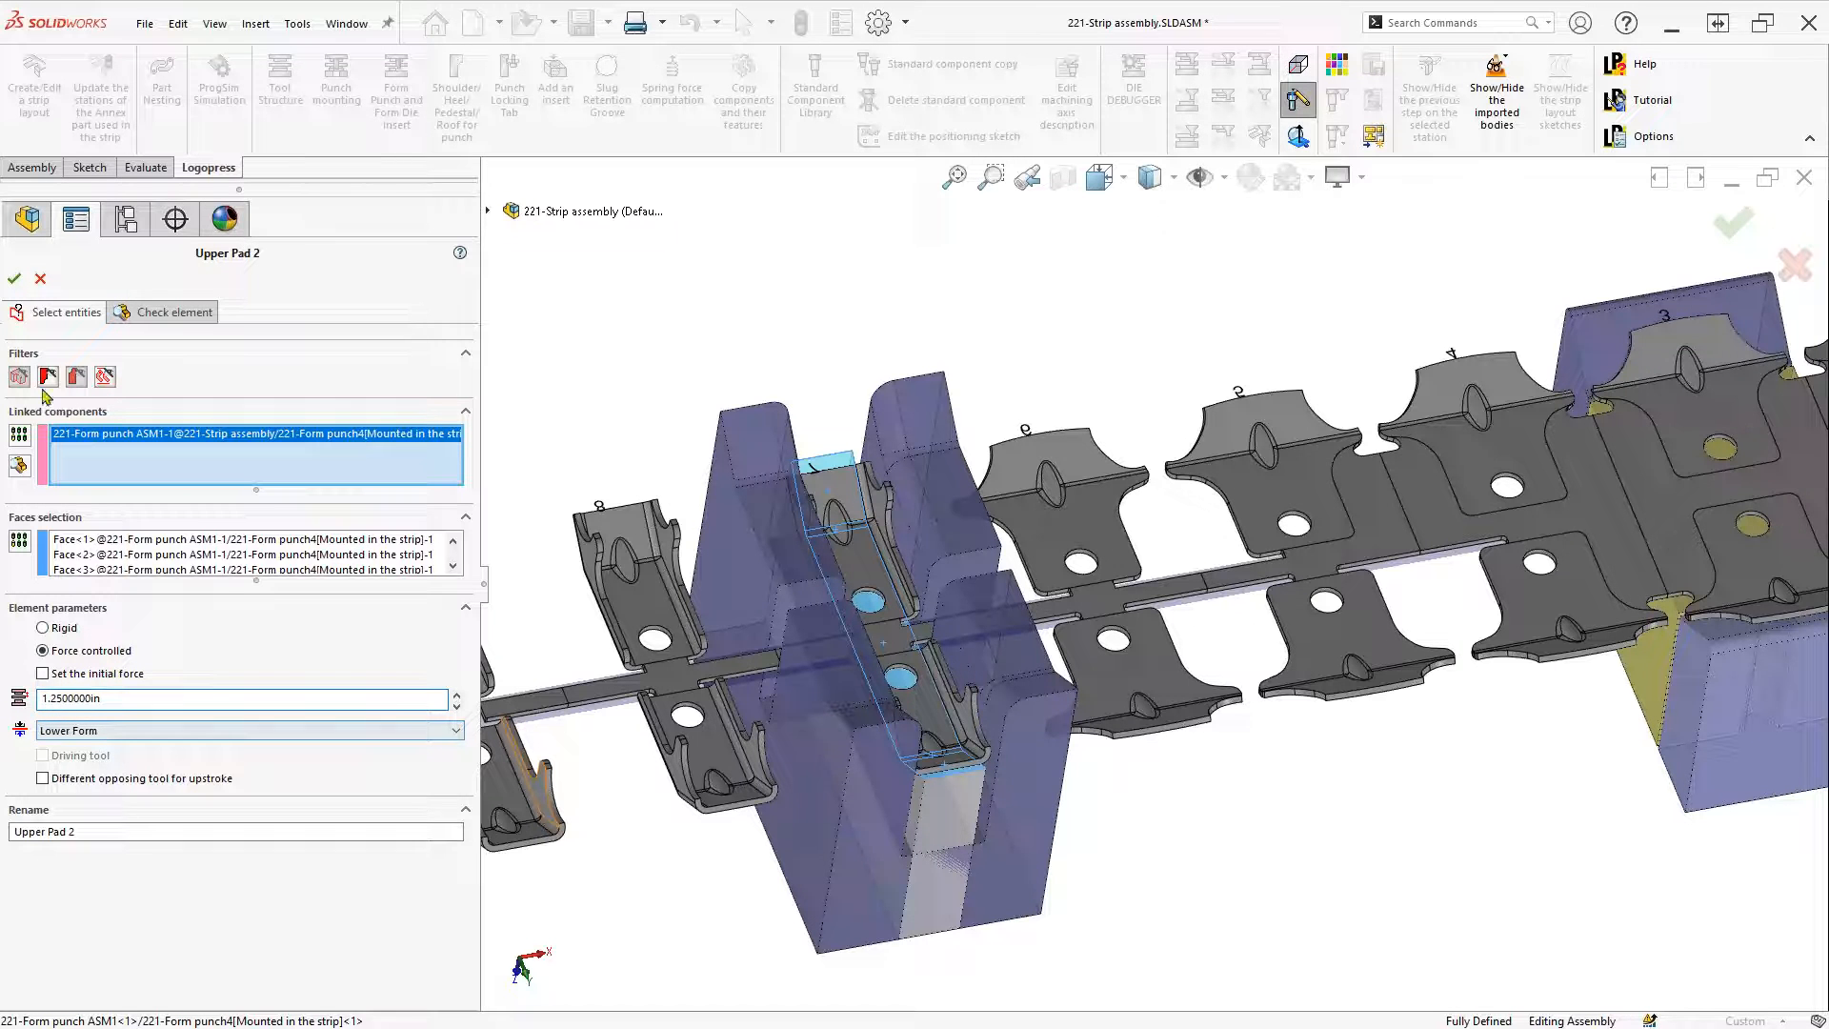
pyautogui.click(167, 313)
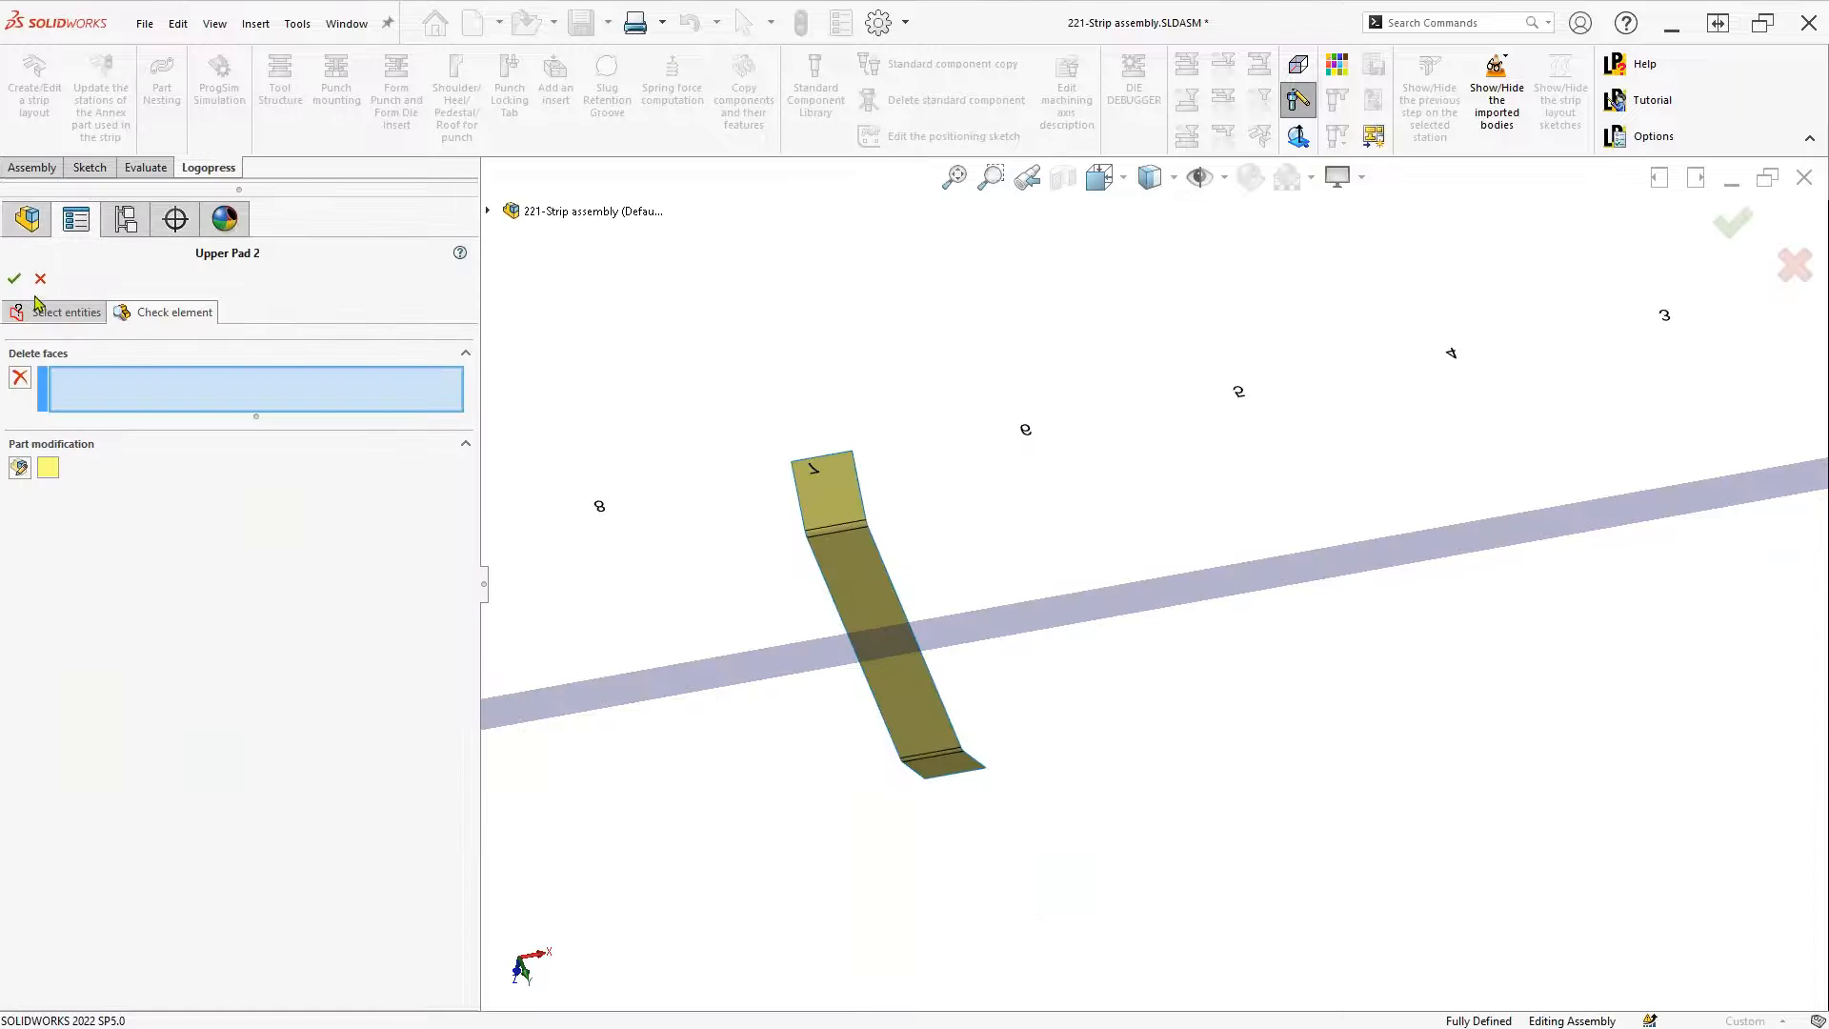
pyautogui.click(14, 279)
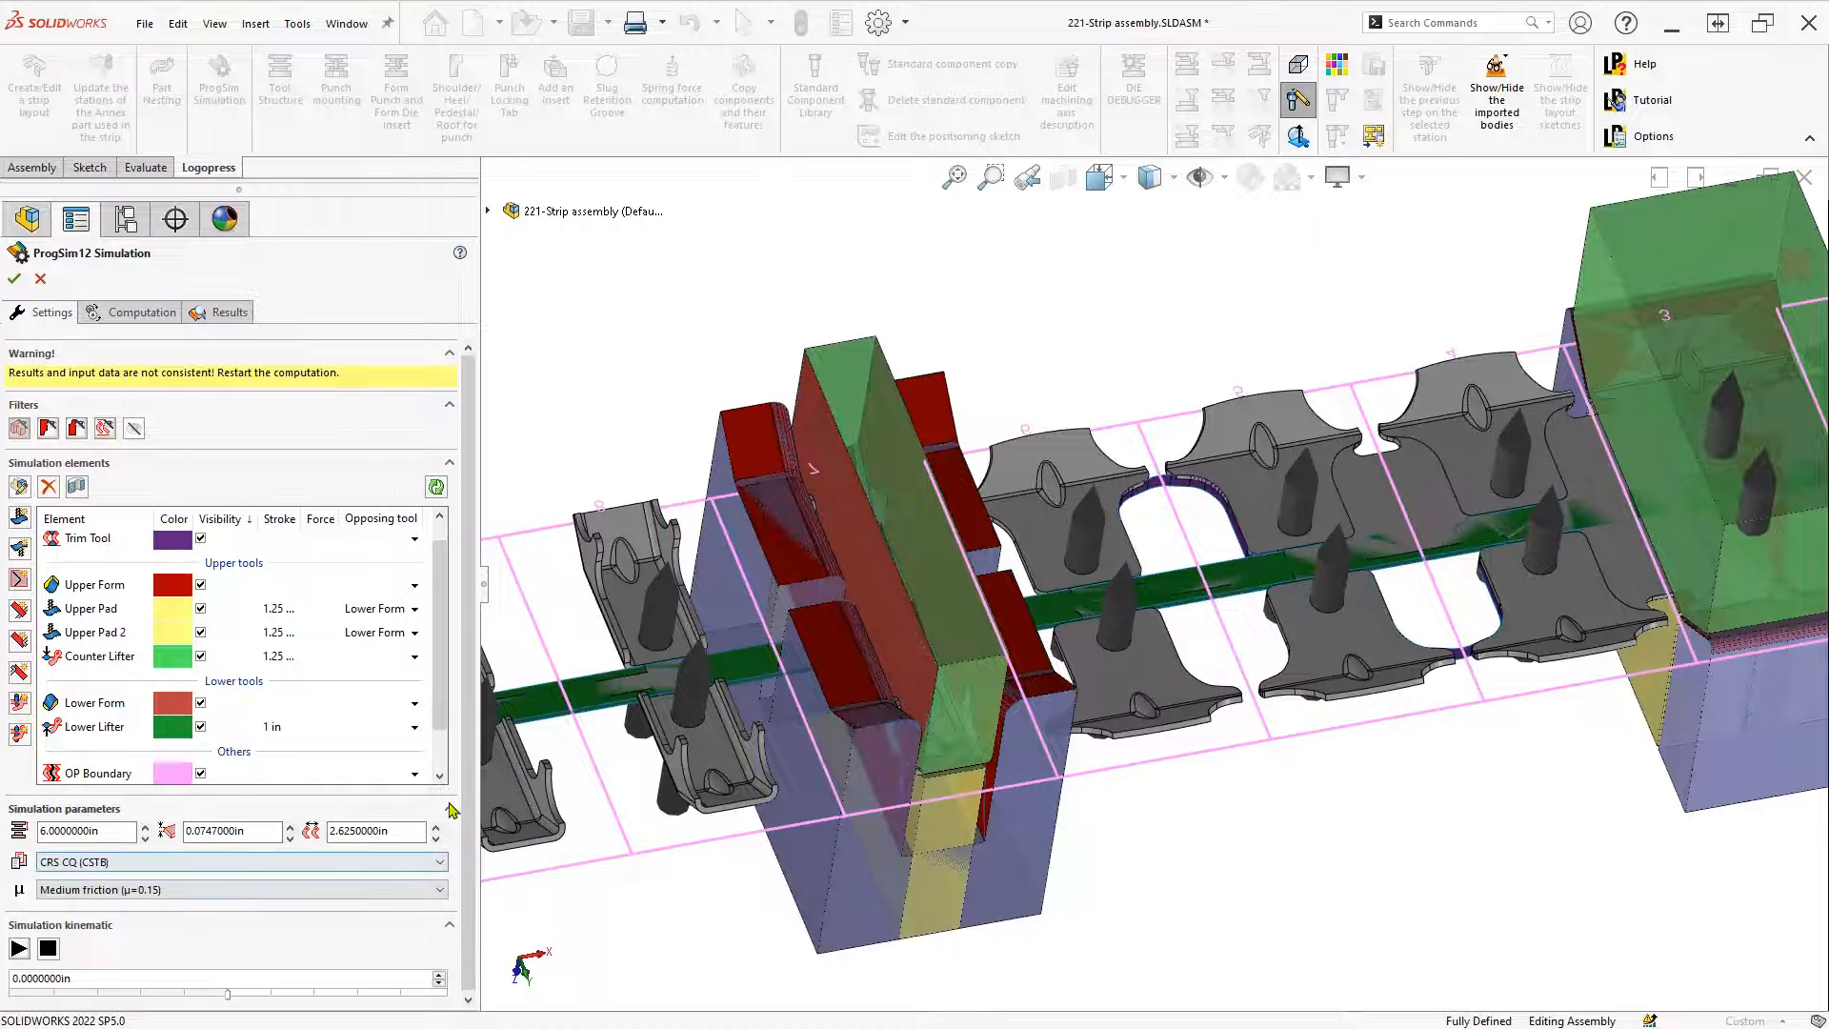
pyautogui.press('f')
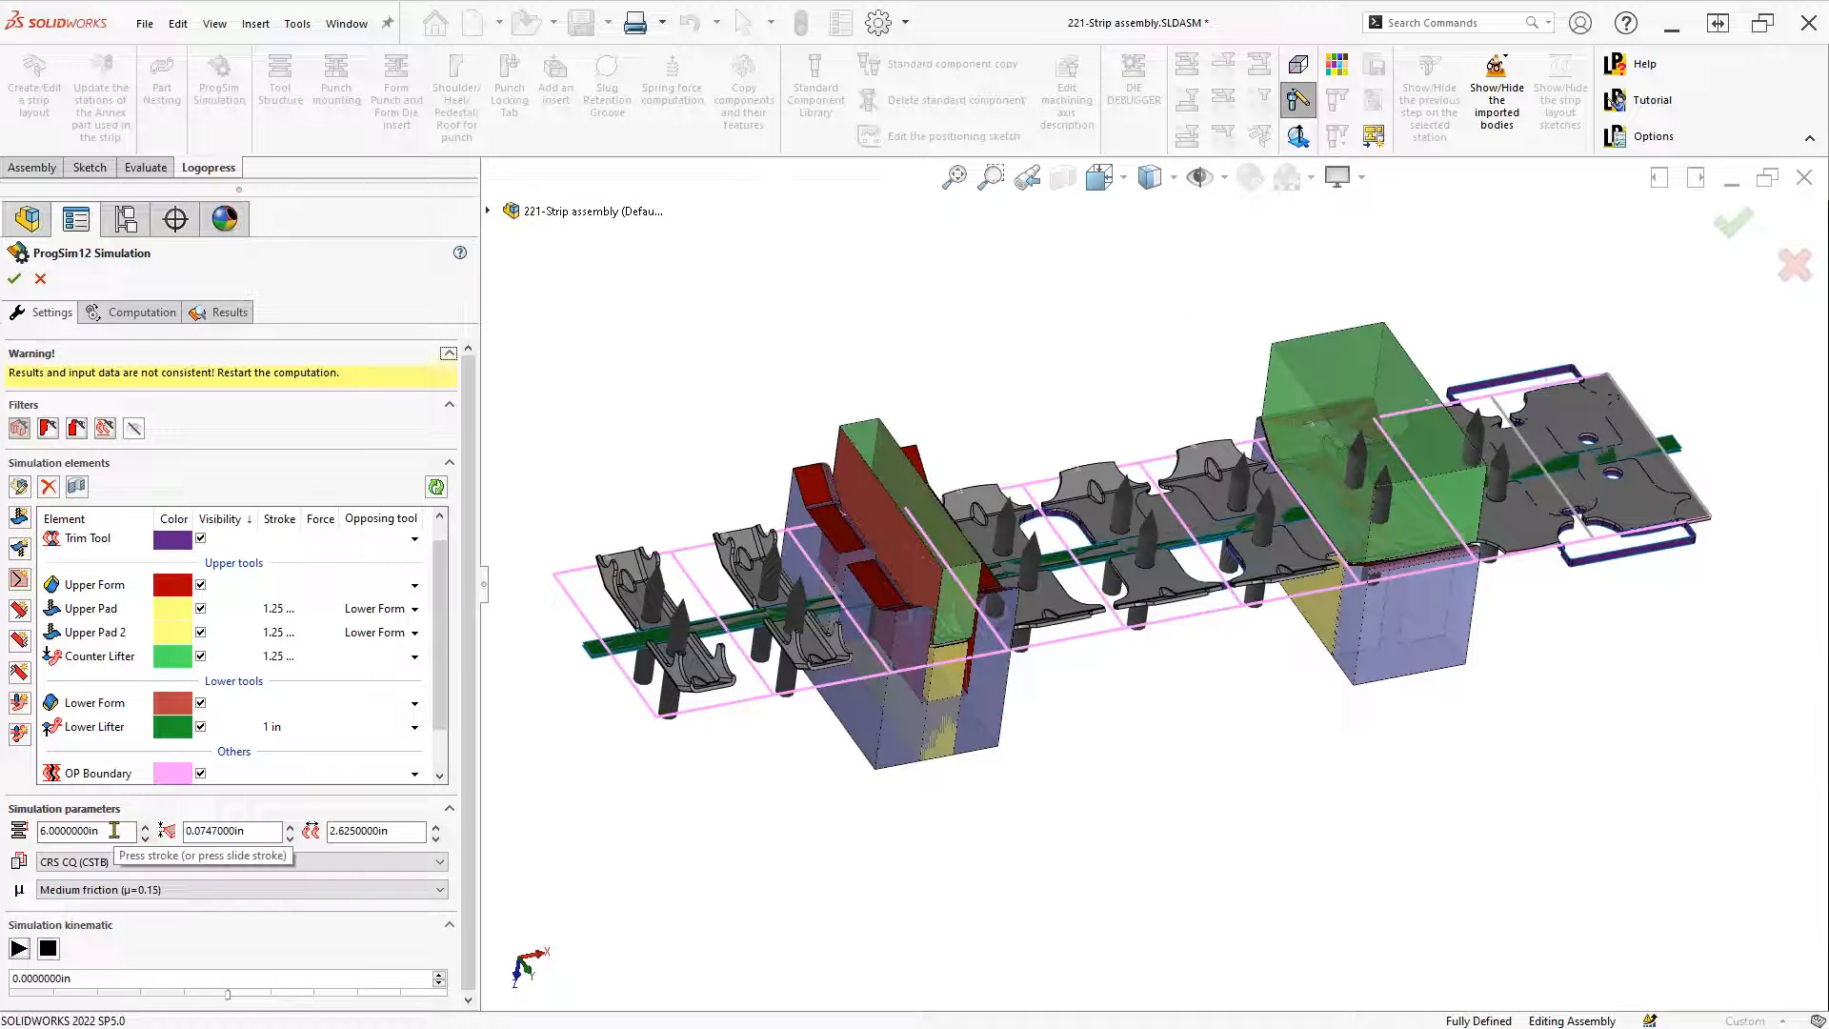
# Set press stroke to 3 in with CRS CQ and Medium friction, play the motion, hide strip parts
pyautogui.moveTo(111, 830); pyautogui.dragTo(38, 838)
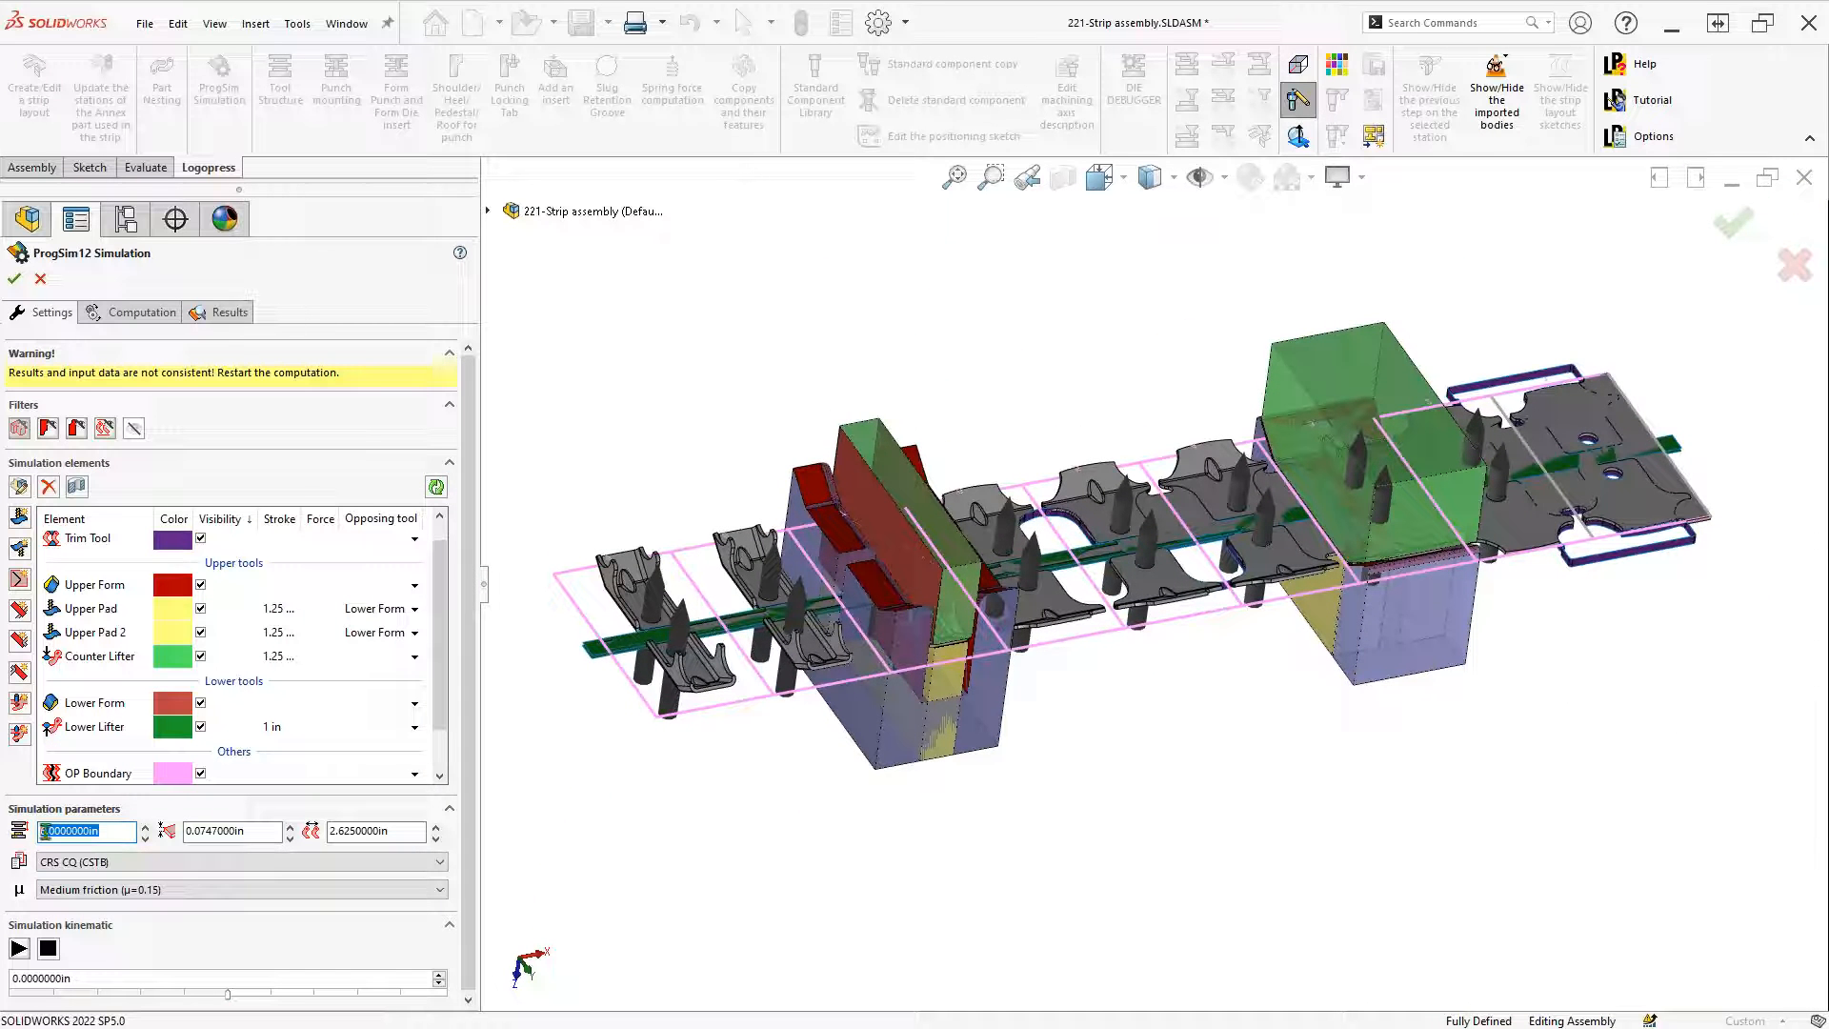
pyautogui.write('3')
pyautogui.click(92, 862)
pyautogui.click(92, 864)
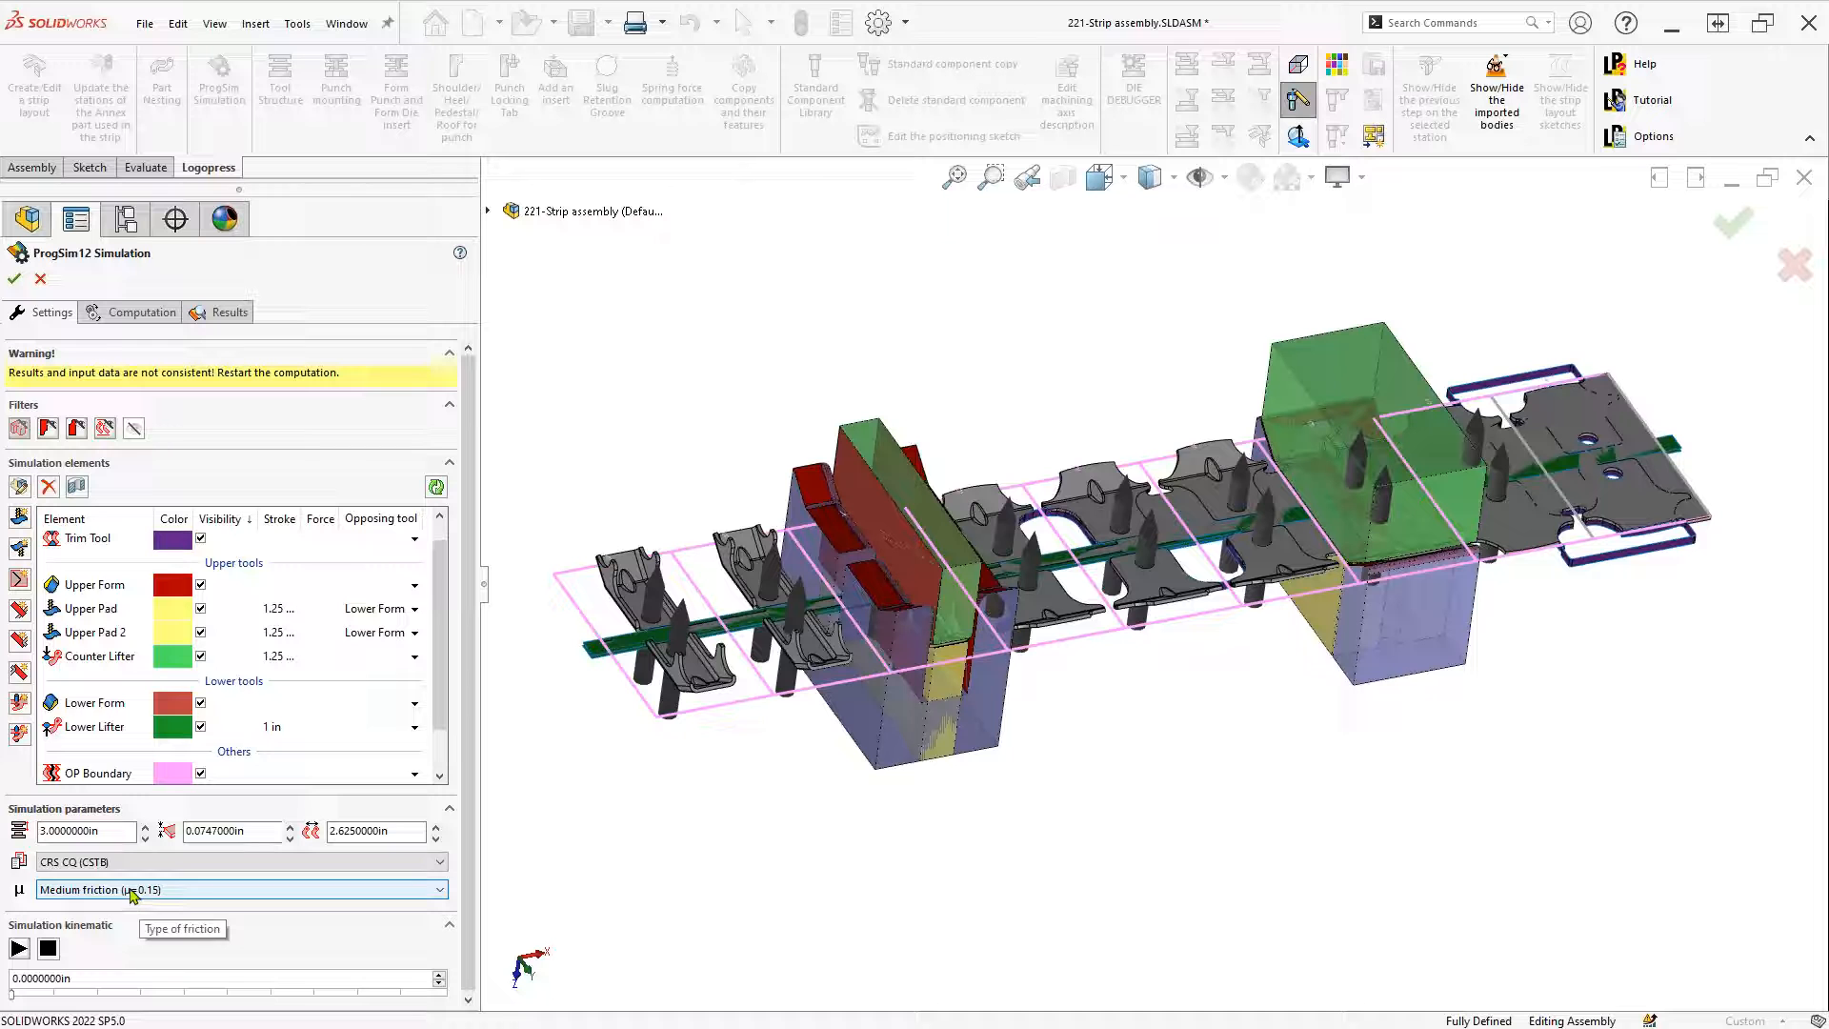
pyautogui.click(132, 892)
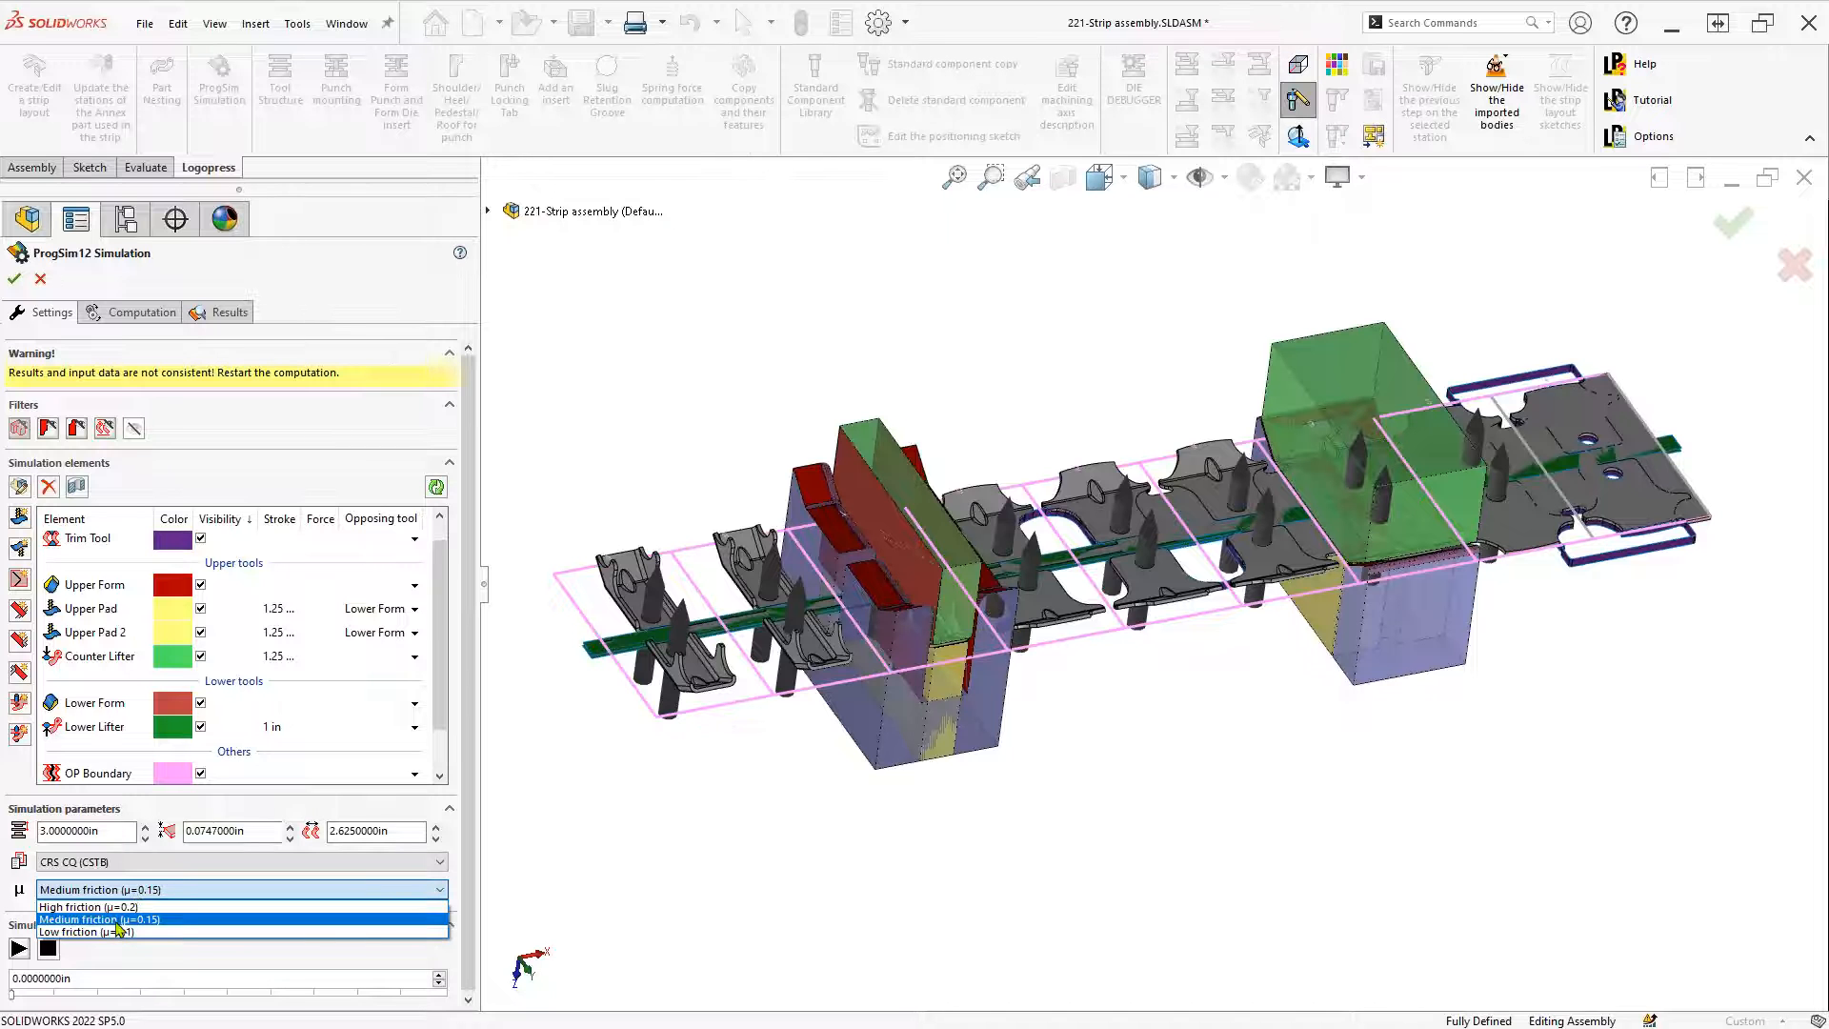
pyautogui.click(128, 892)
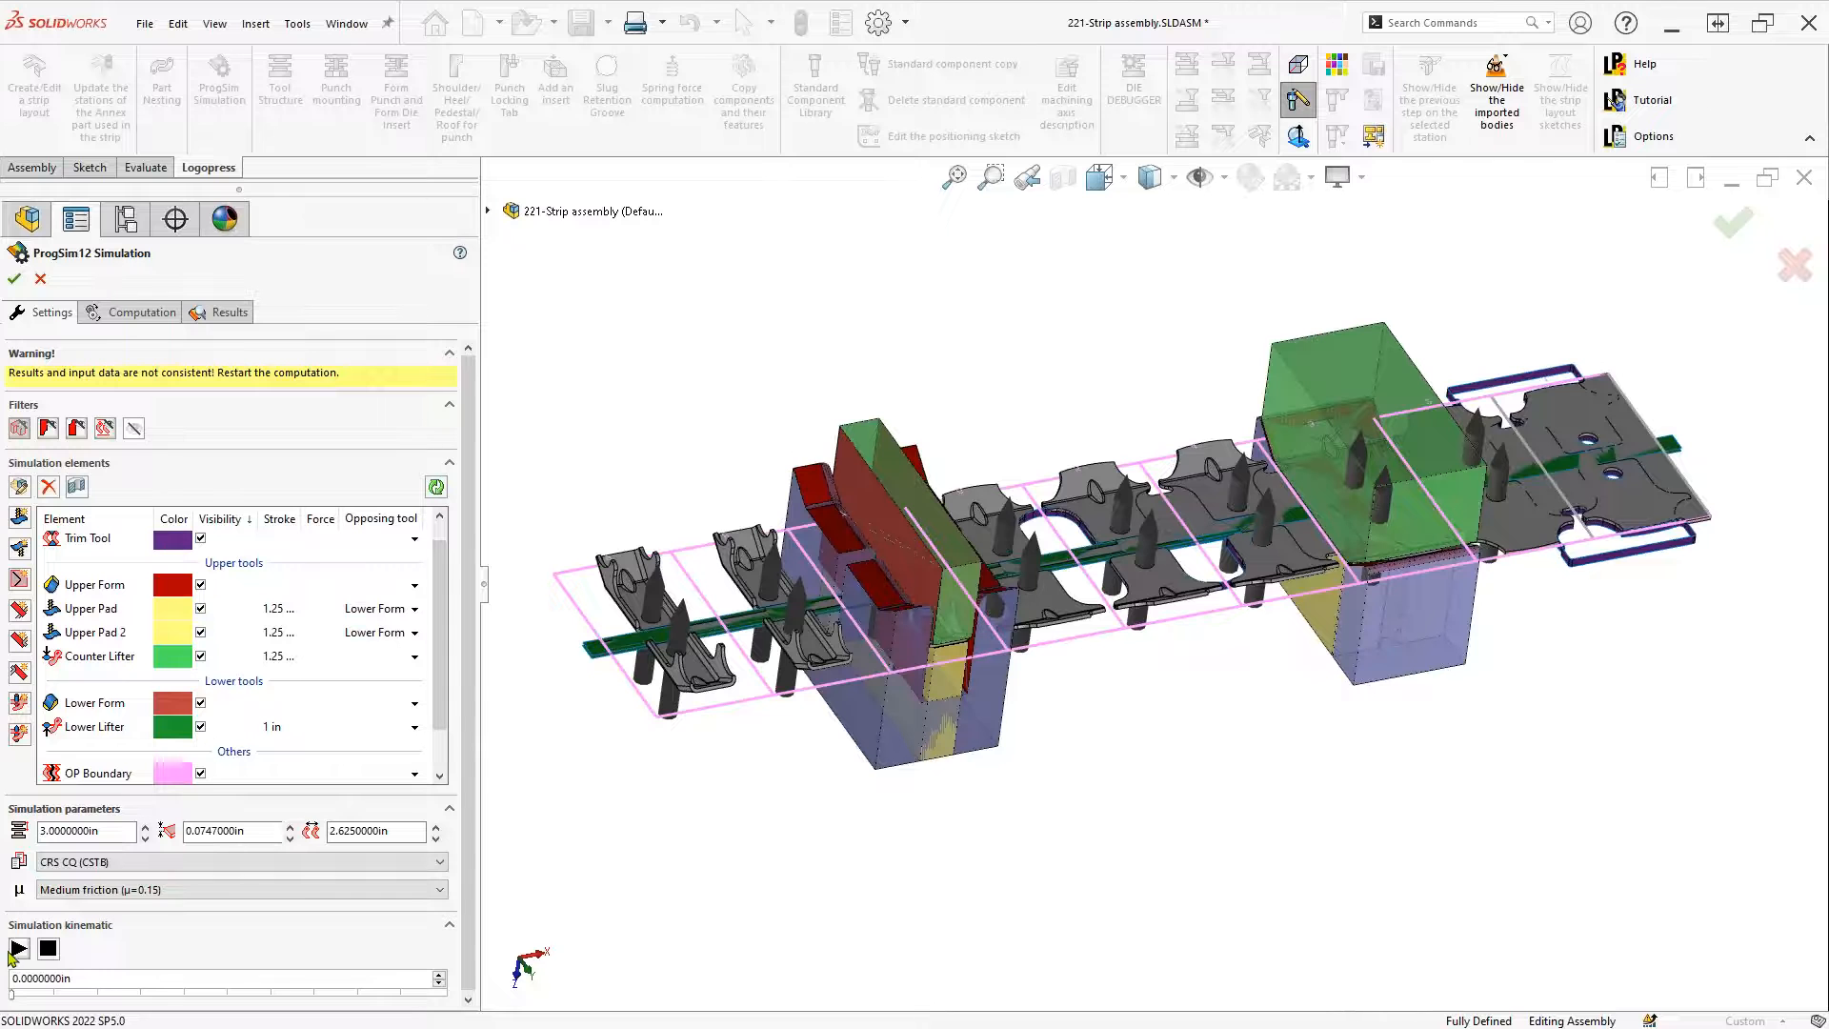
pyautogui.click(19, 949)
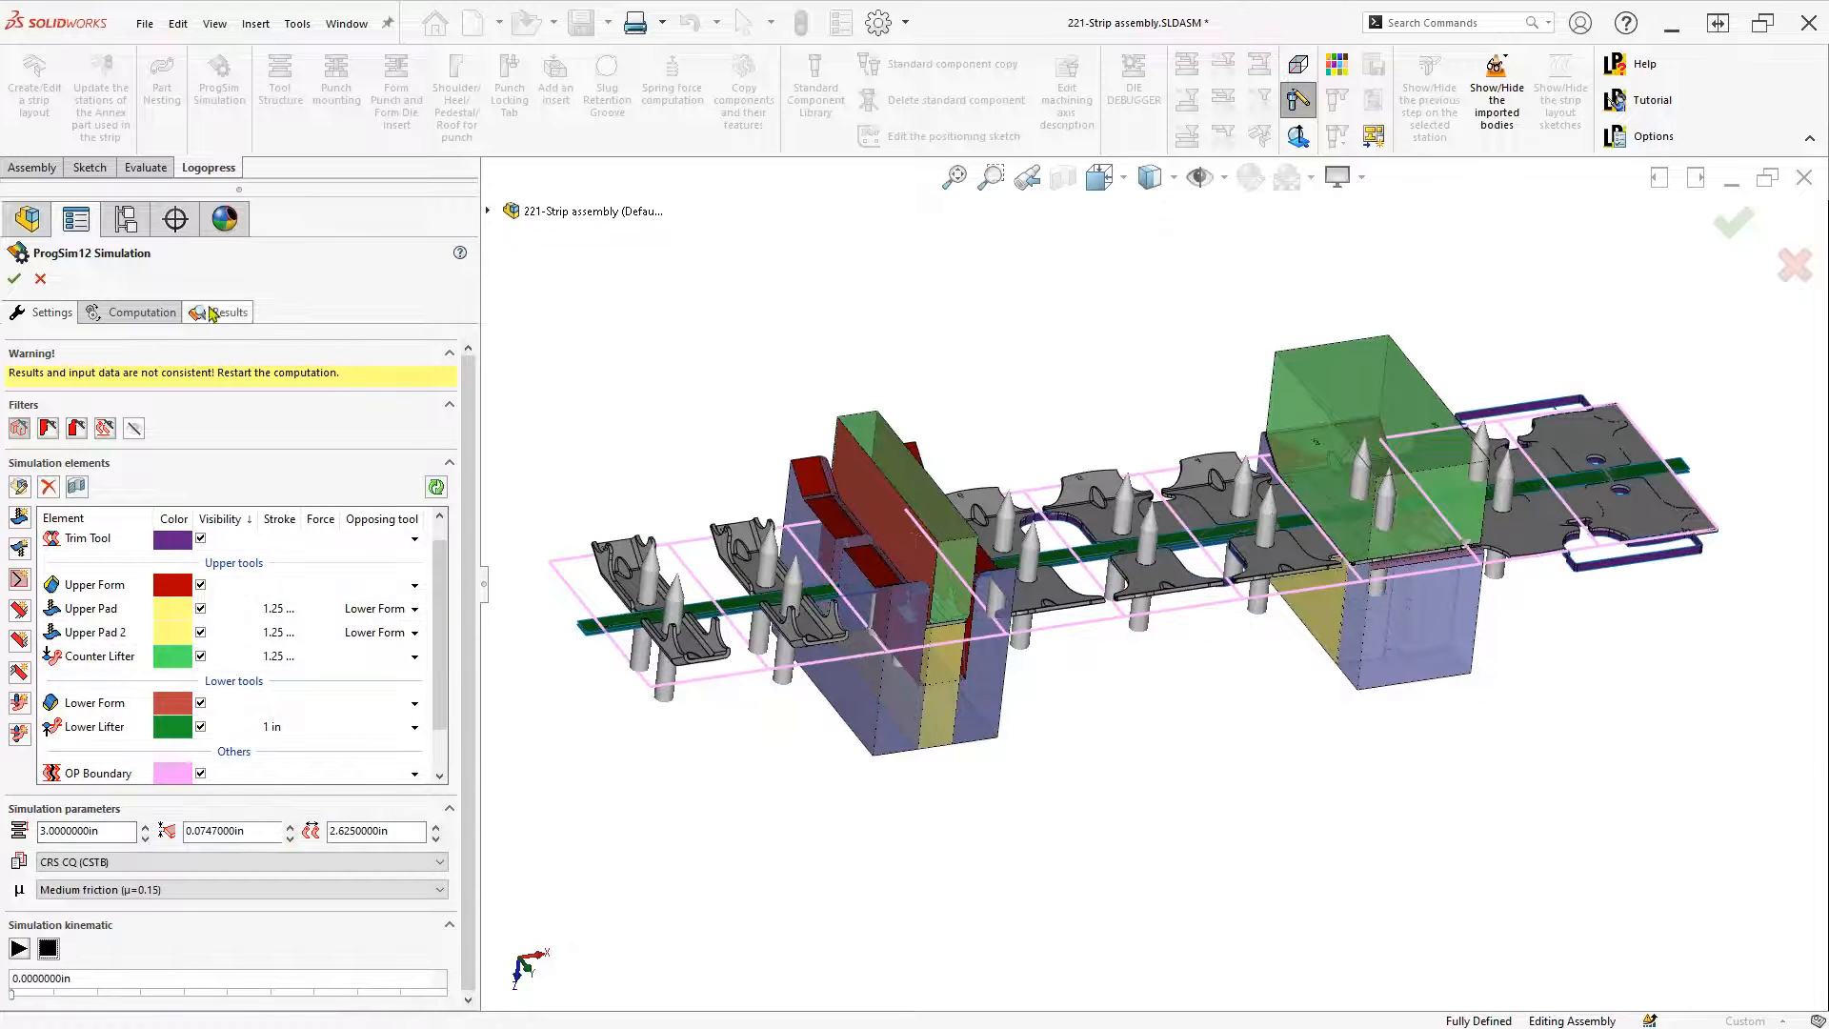
pyautogui.click(133, 428)
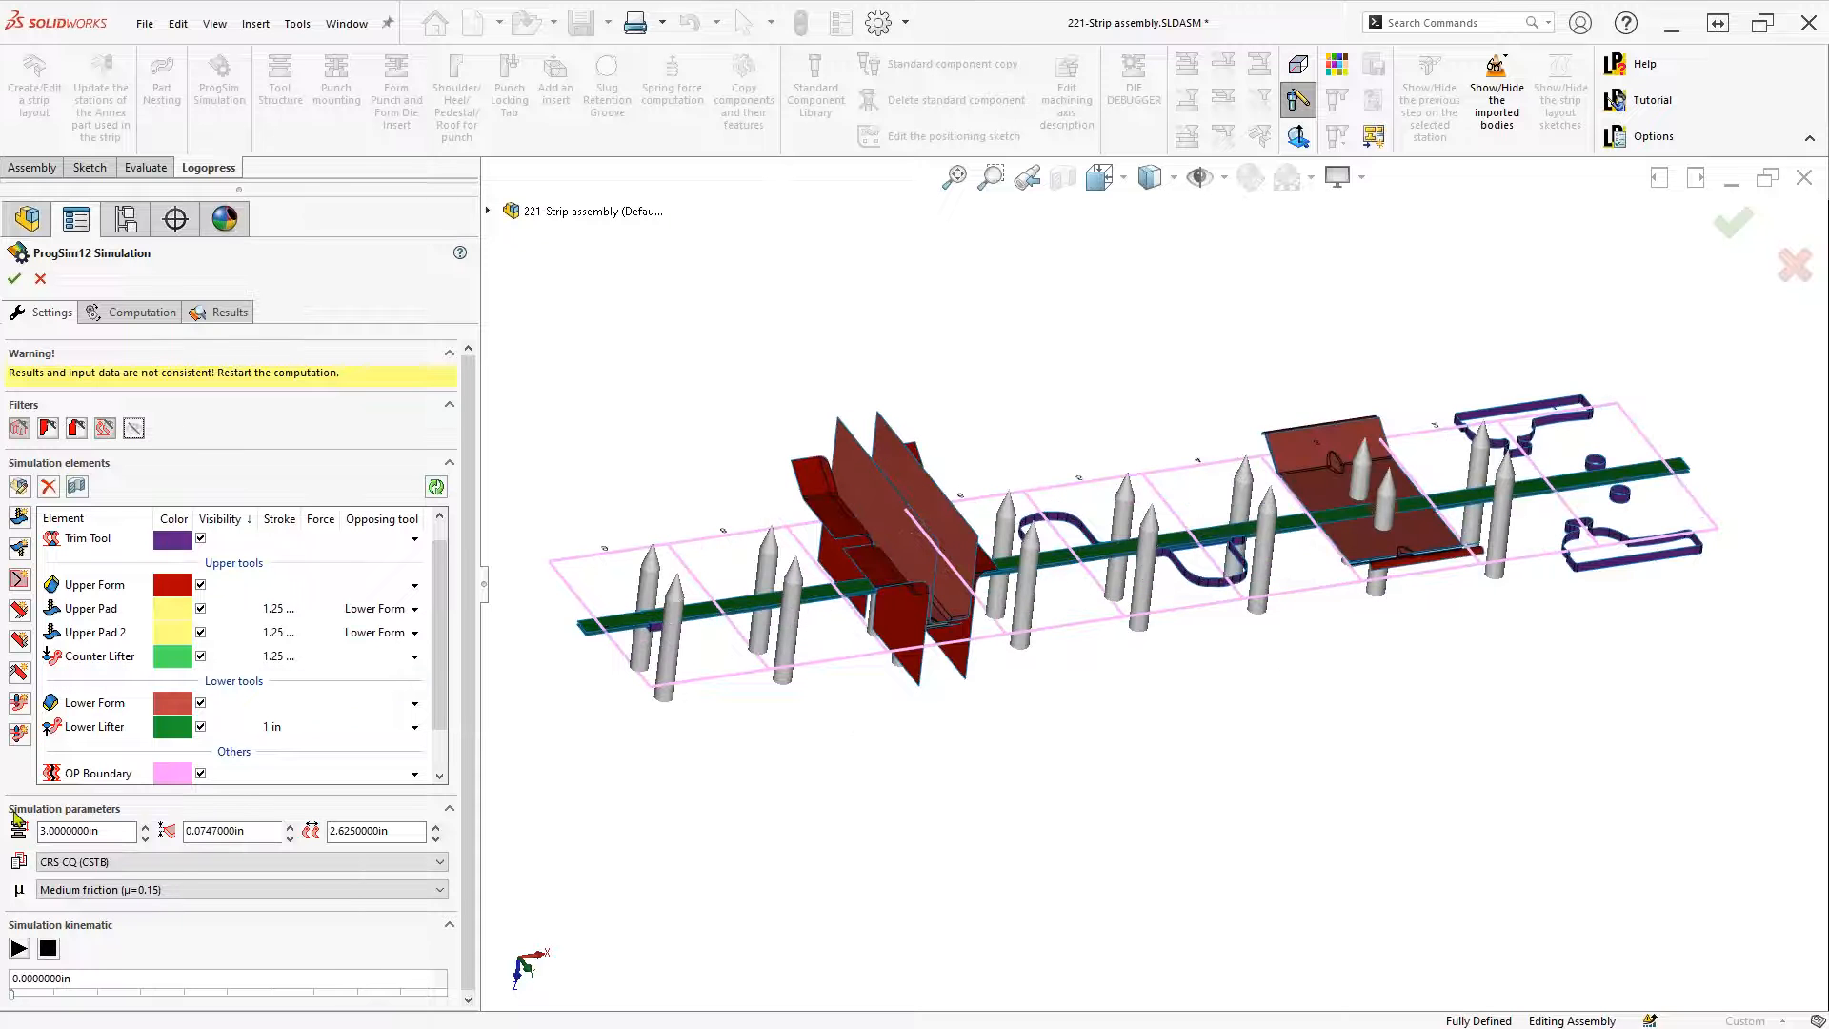
# Replay the tool motion animation from the start, then show the Computation settings with Elastic Plastic Shell elements
pyautogui.click(19, 950)
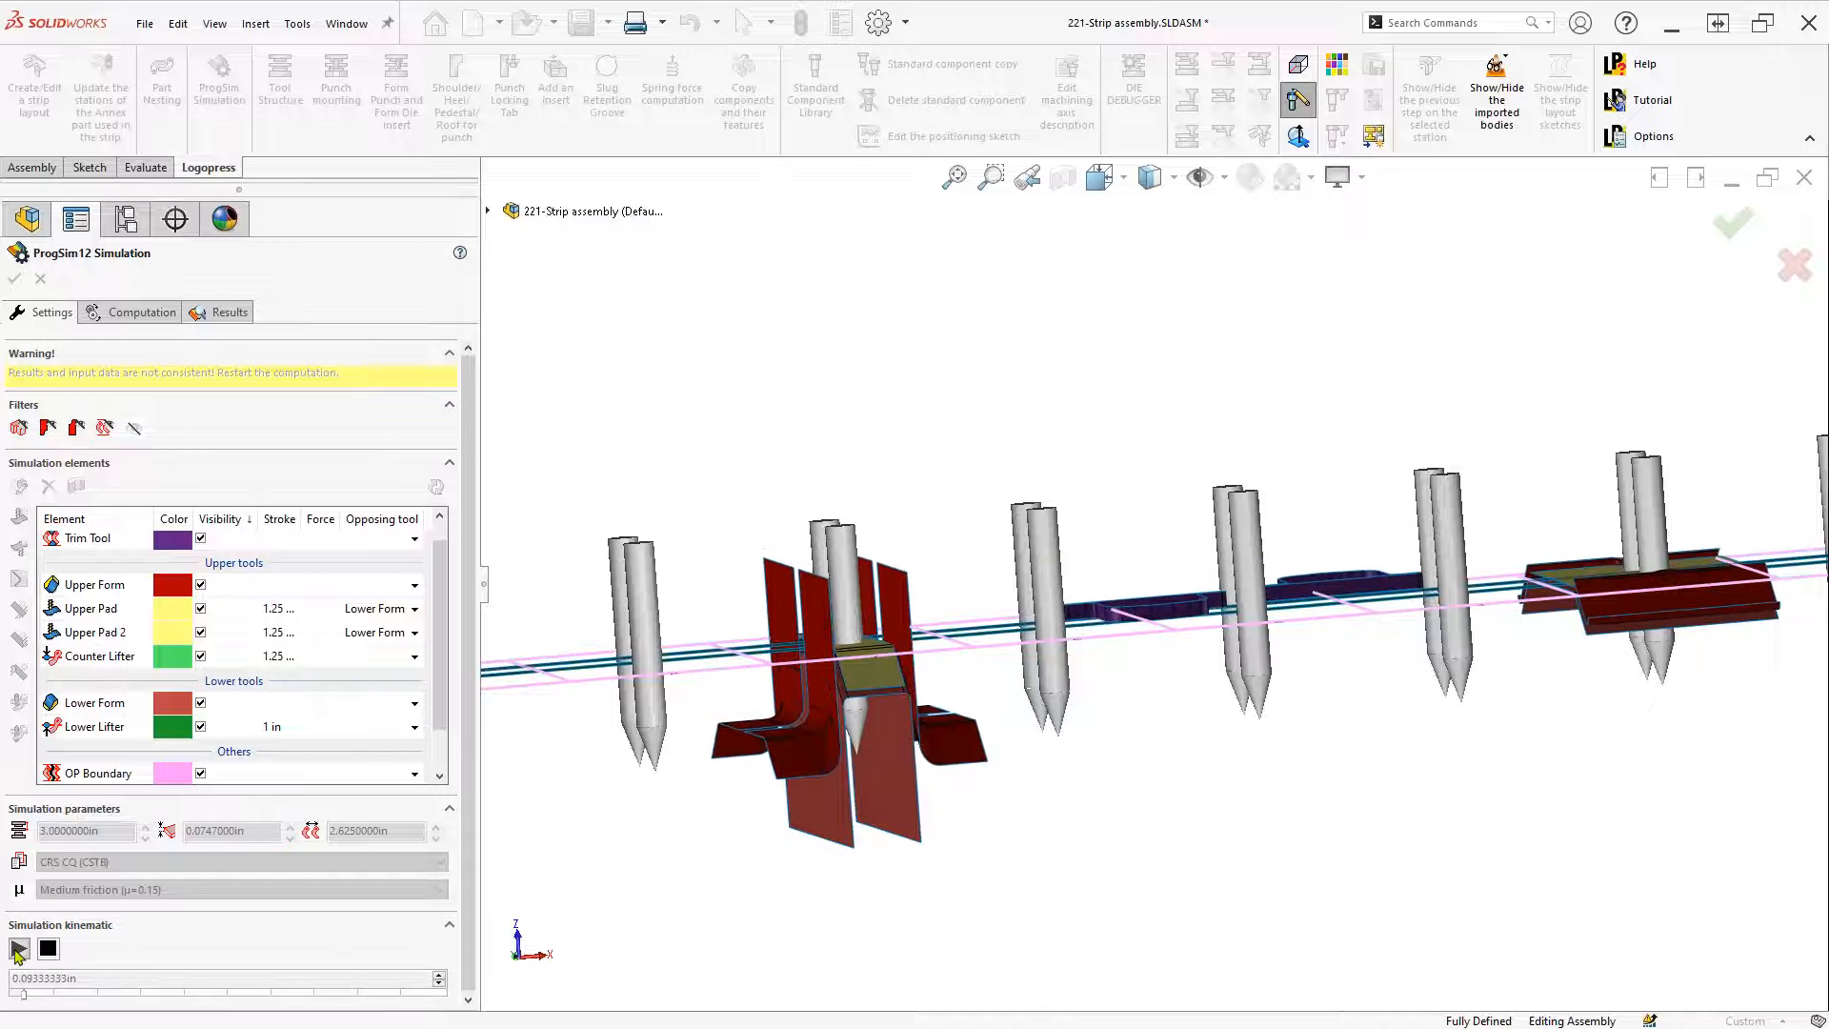
pyautogui.click(18, 949)
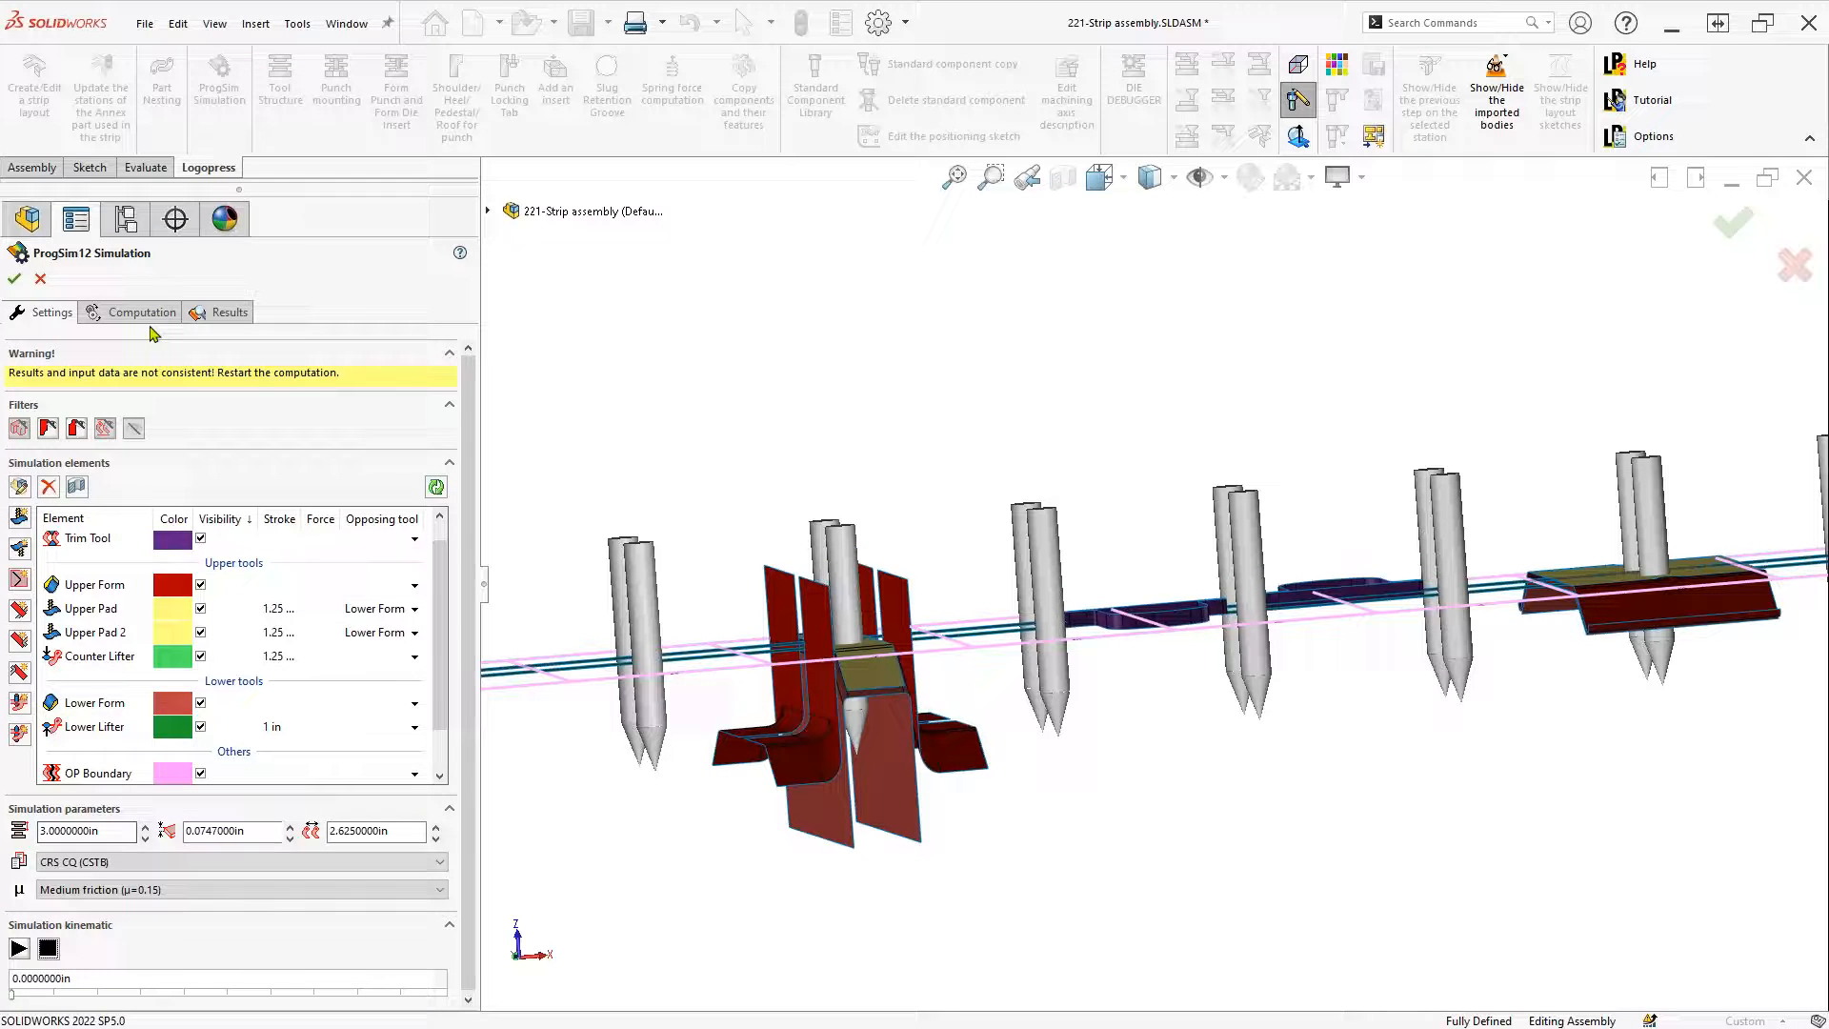
pyautogui.click(138, 313)
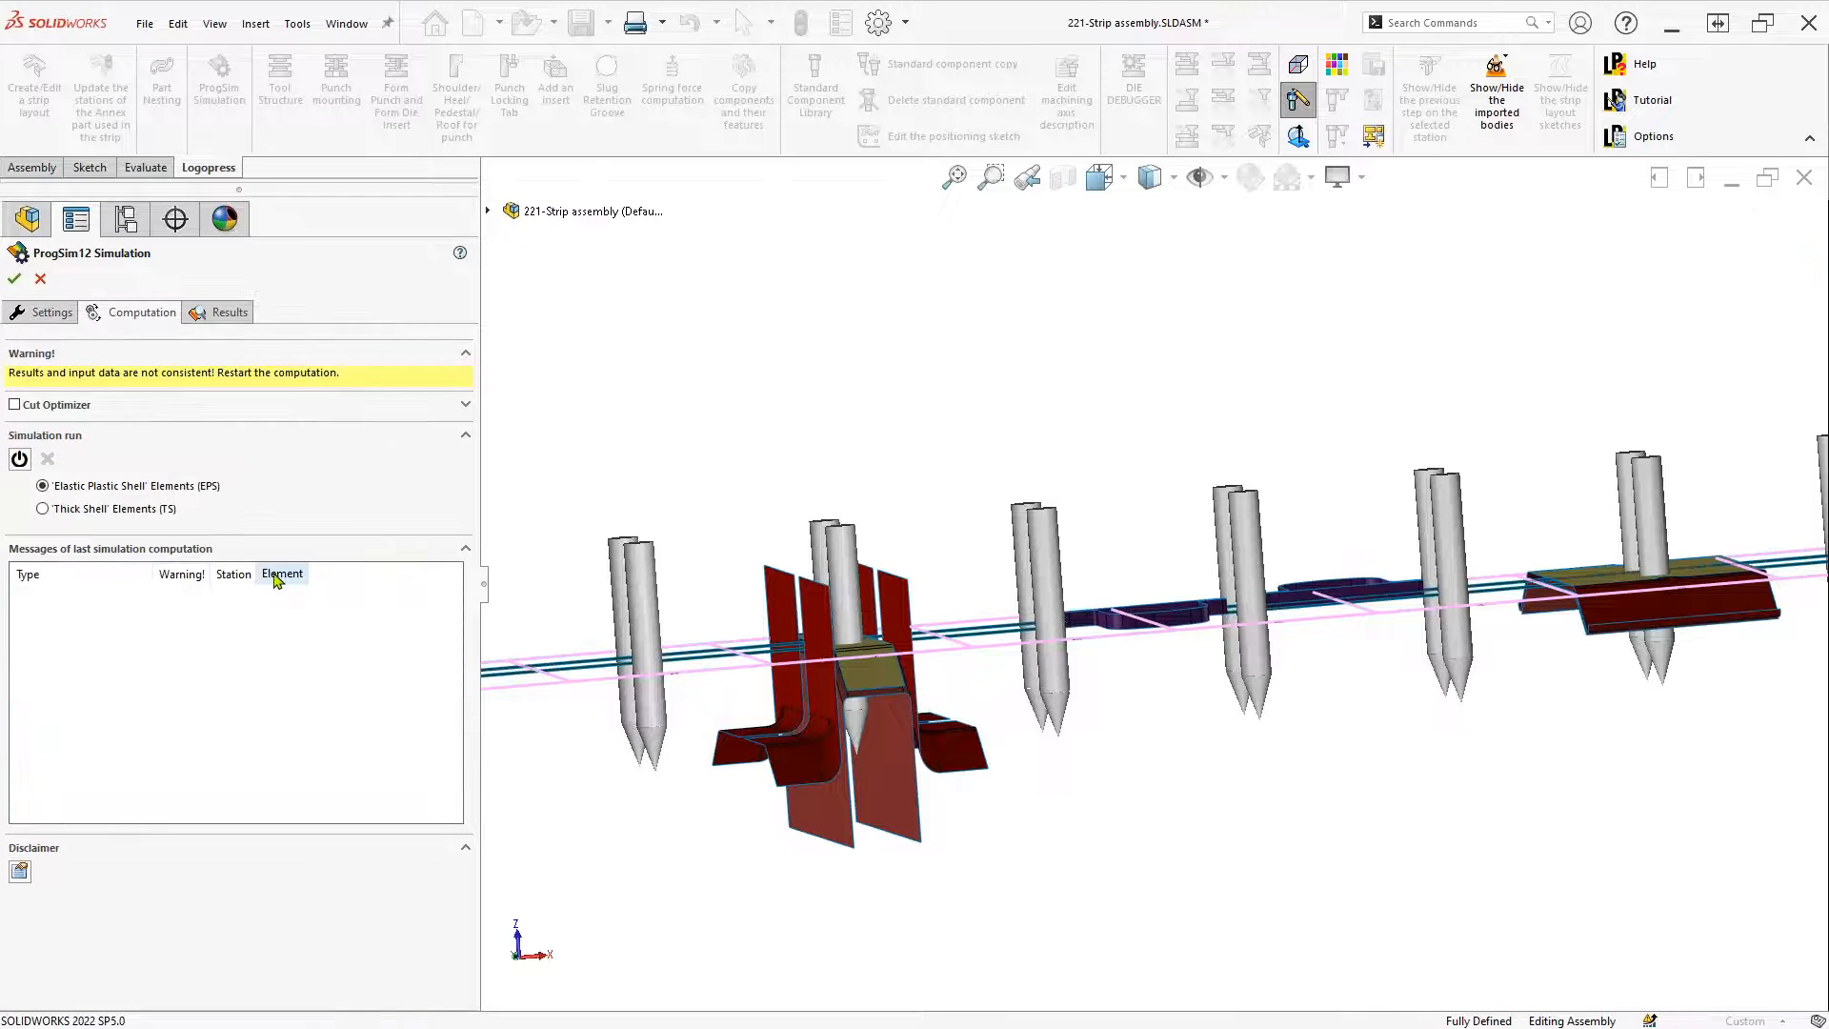
# Launch the strip forming computation using Elastic Plastic Shell Elements
pyautogui.click(20, 460)
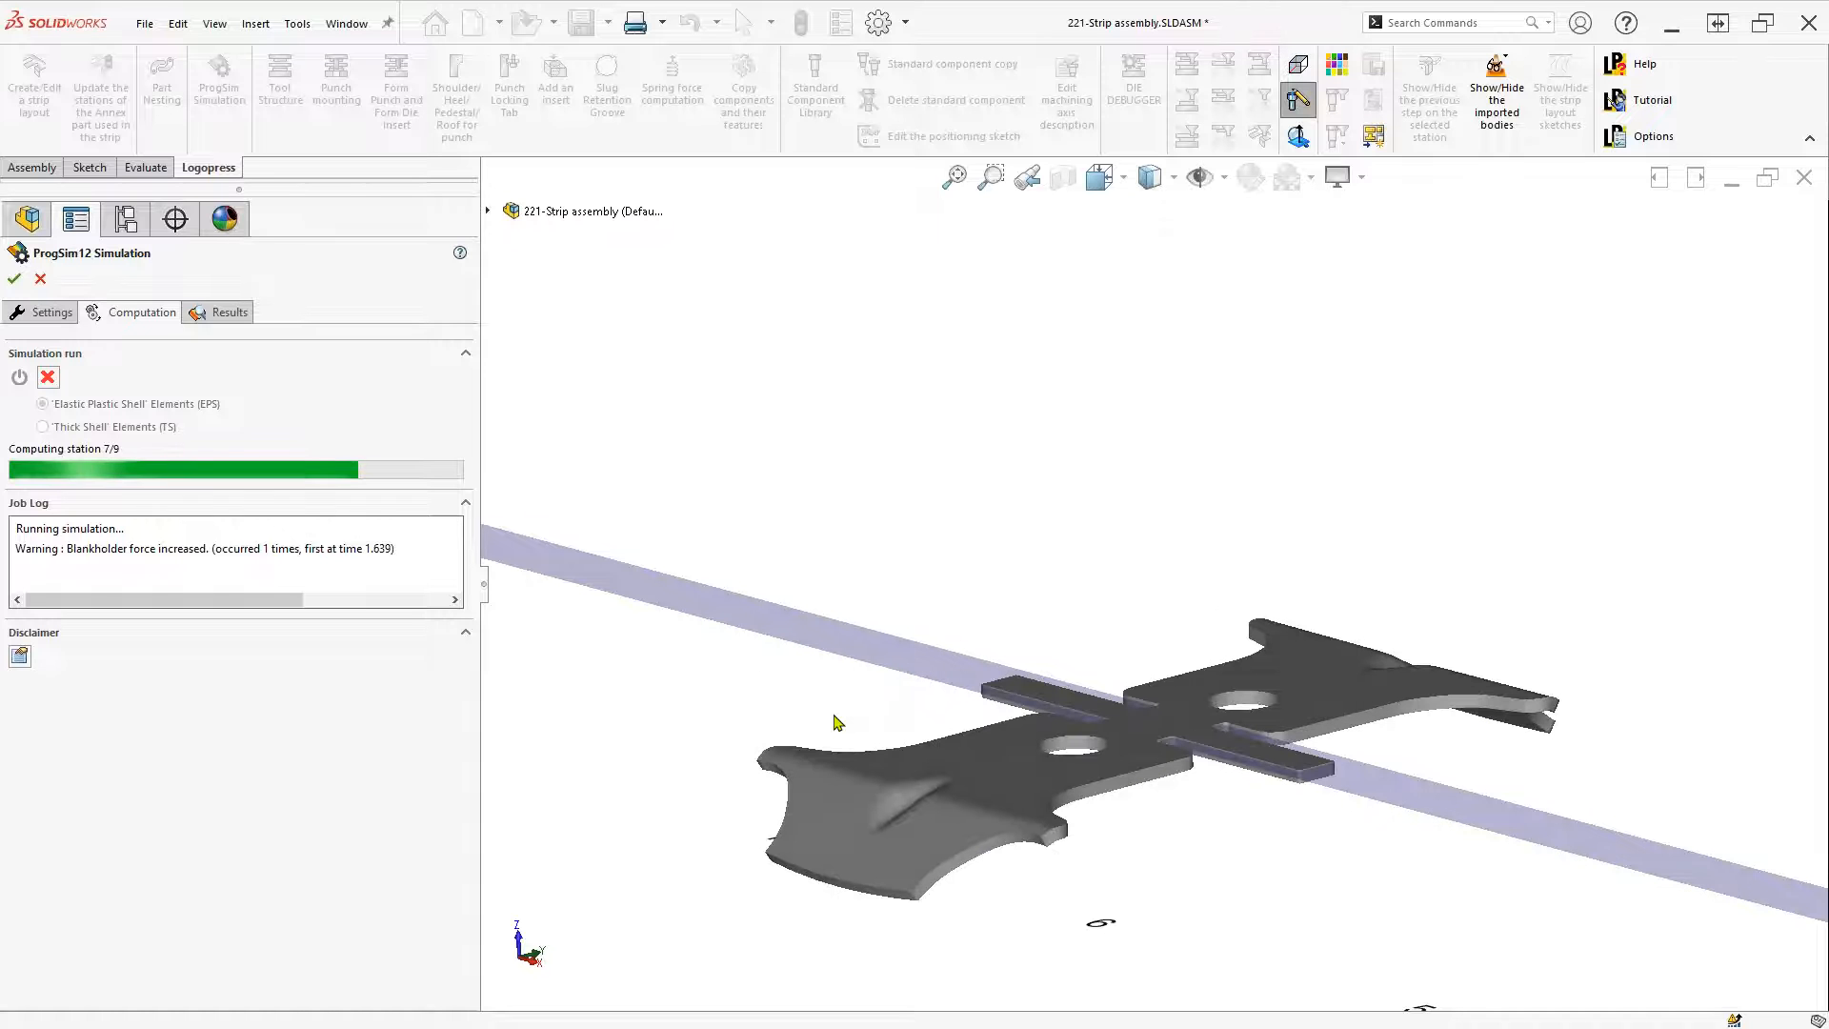
# Wait for all 9 stations to compute, then review the element forces, e.g. Trim Tool 30526 lbf
pyautogui.scroll(-4, 874, 838)
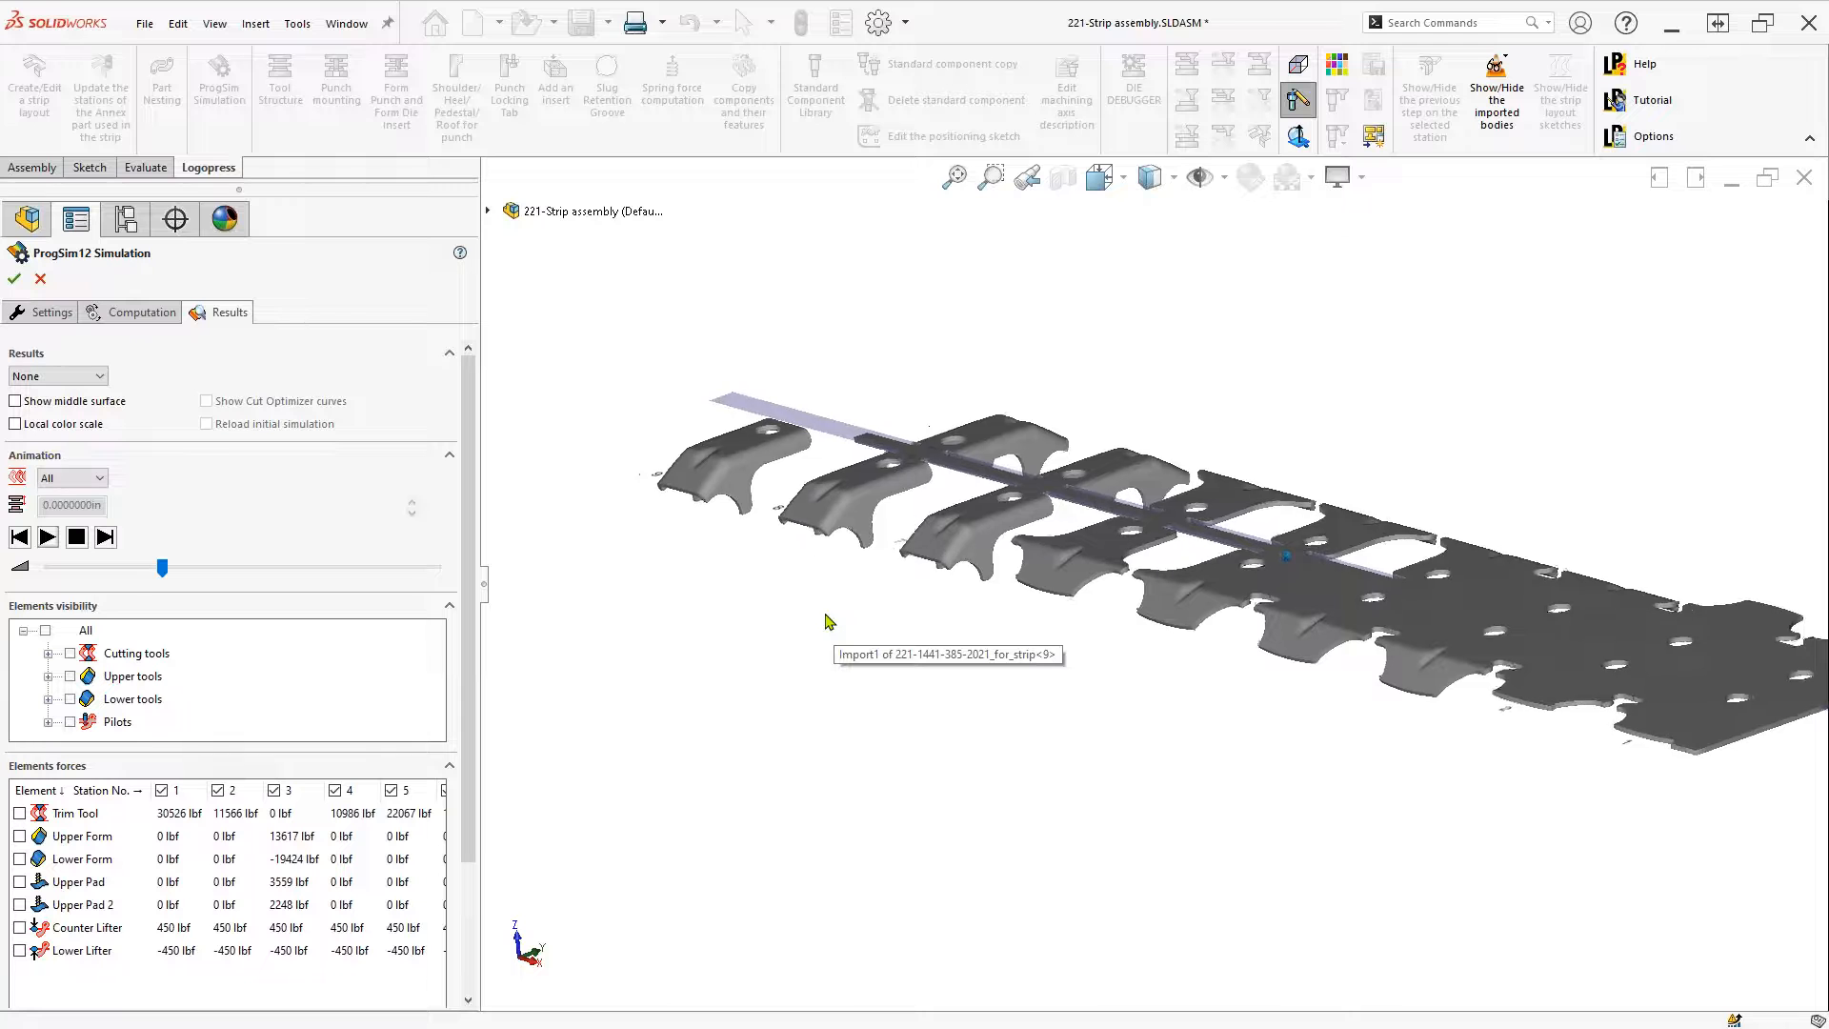
# Switch the results to the Formability plot and zoom into the formed strip parts
pyautogui.click(41, 378)
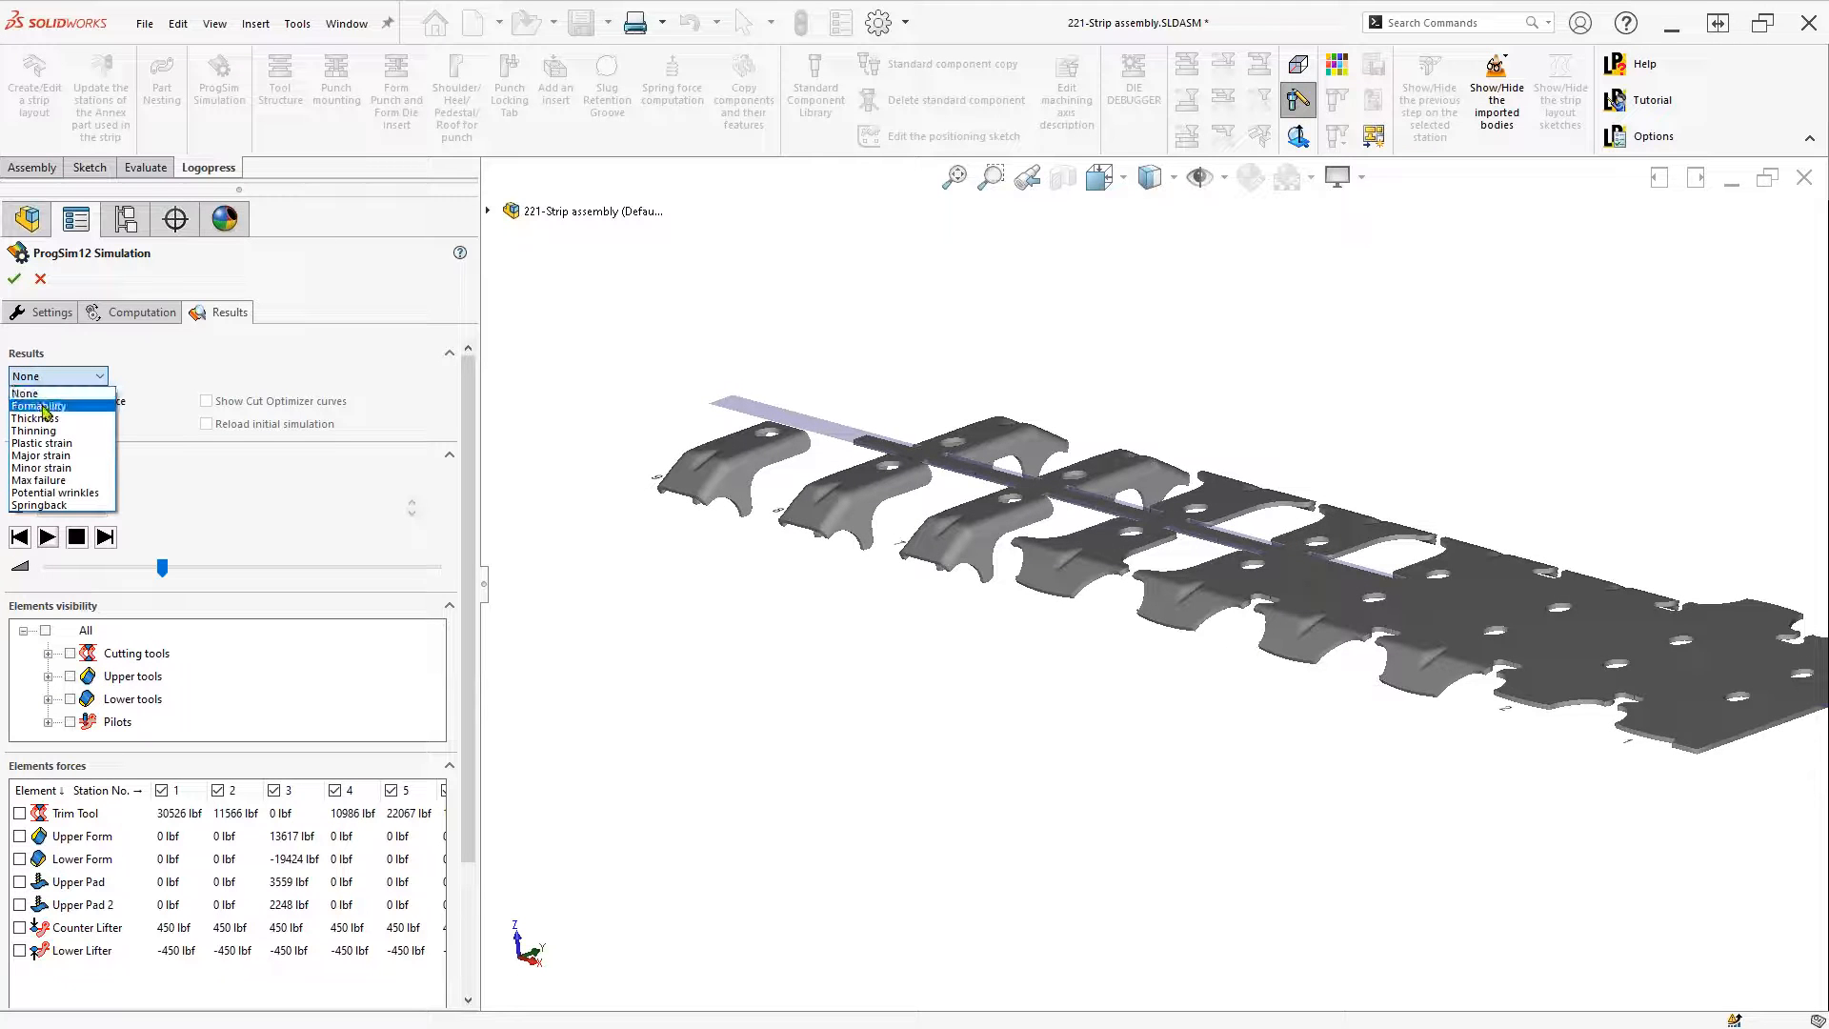
pyautogui.click(42, 408)
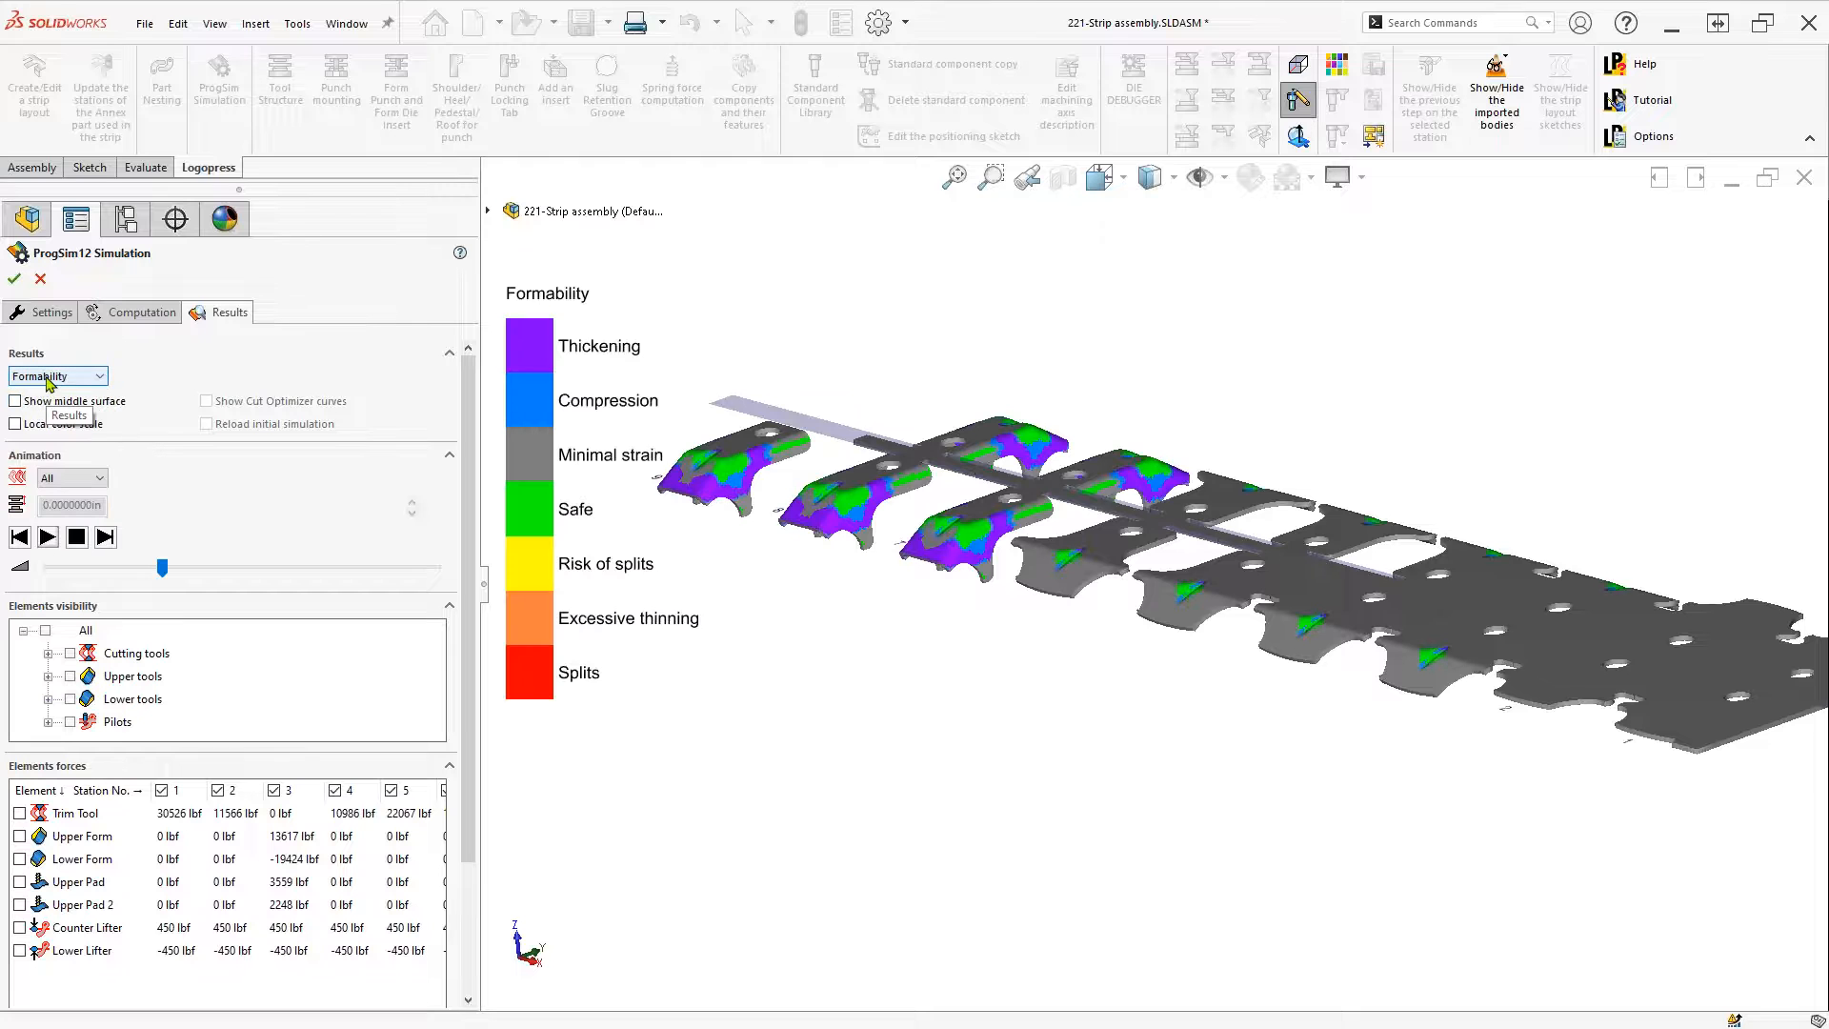
pyautogui.scroll(-6, 987, 641)
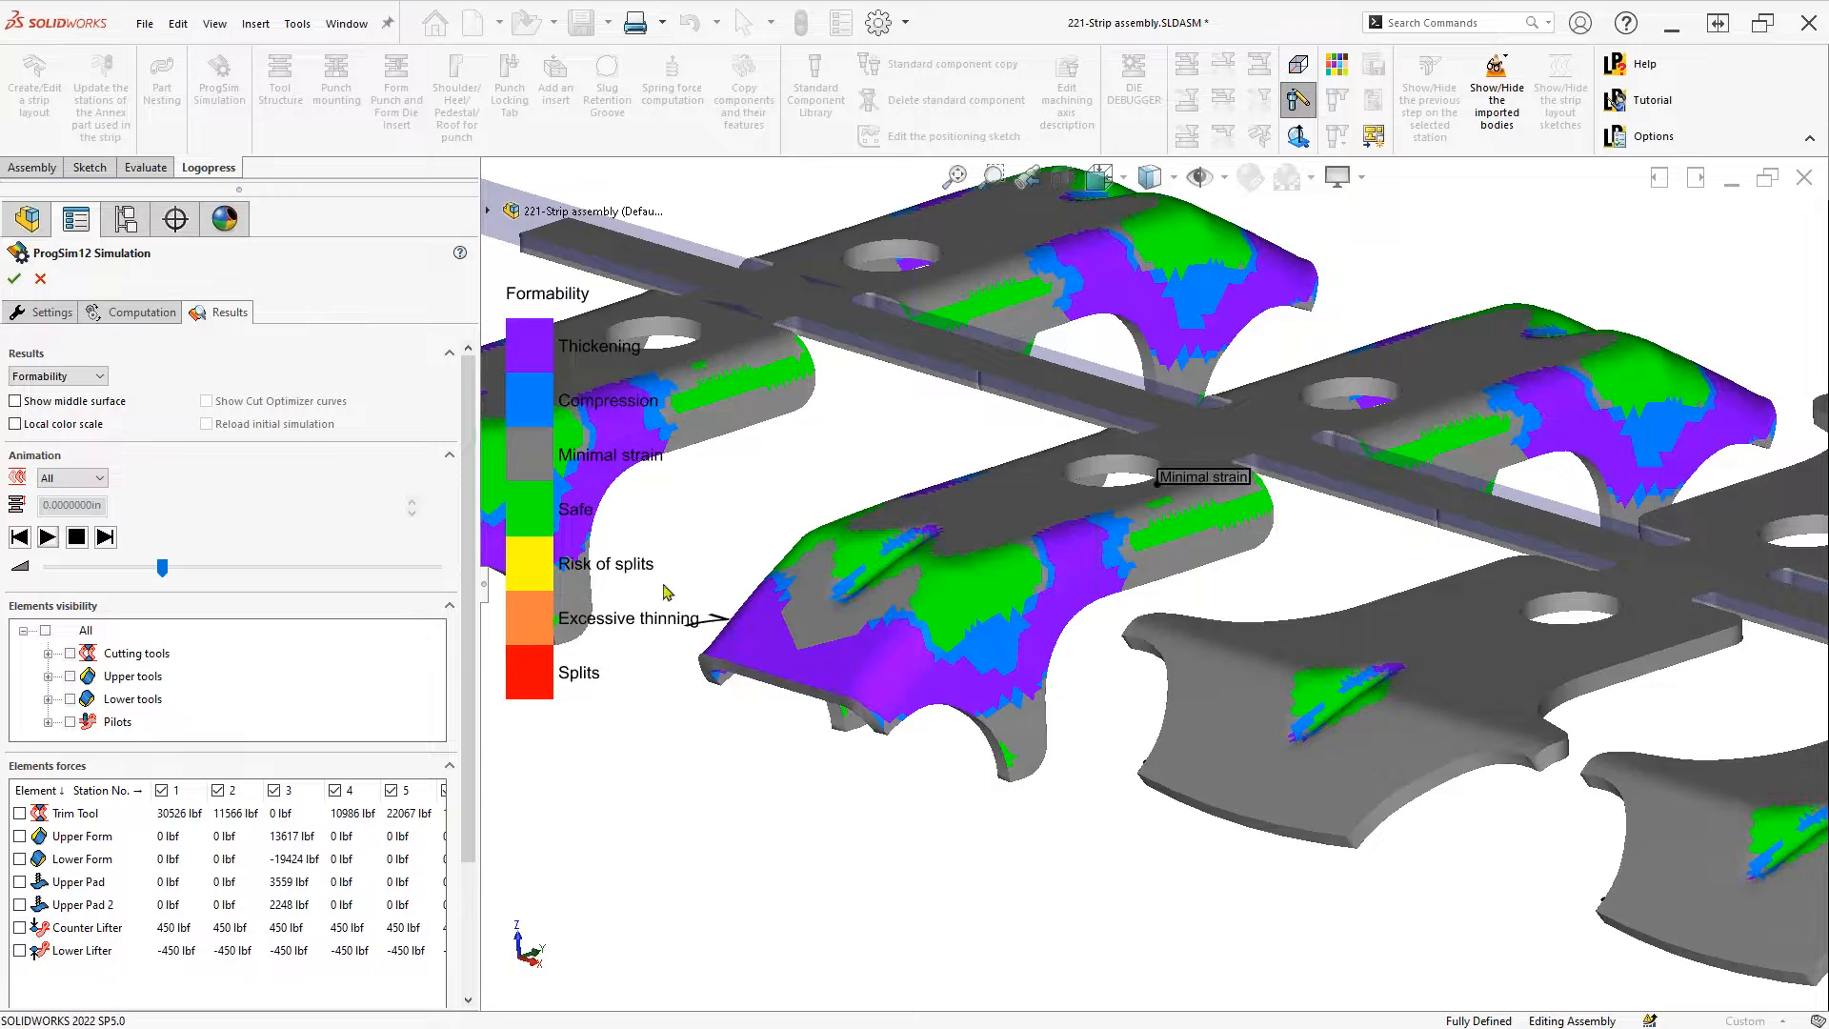
pyautogui.scroll(3, 621, 593)
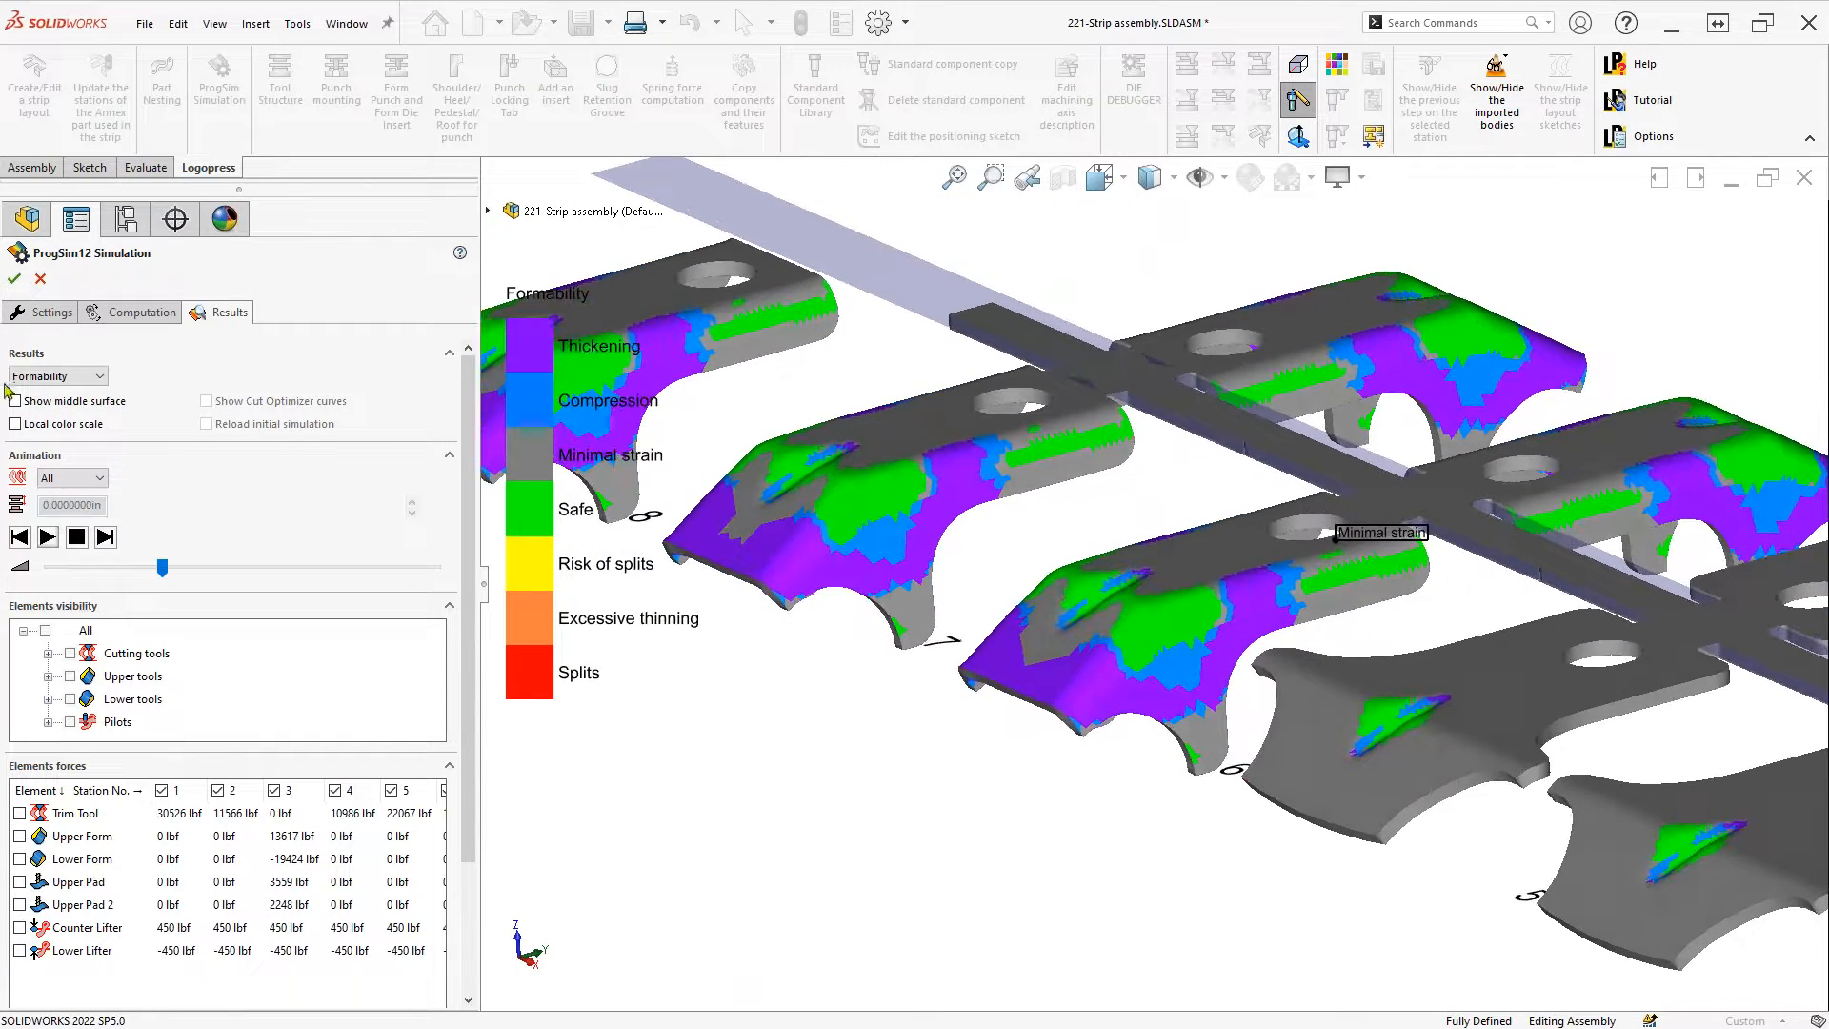
# Step through the Thickness, Thinning and Plastic strain result maps
pyautogui.click(55, 380)
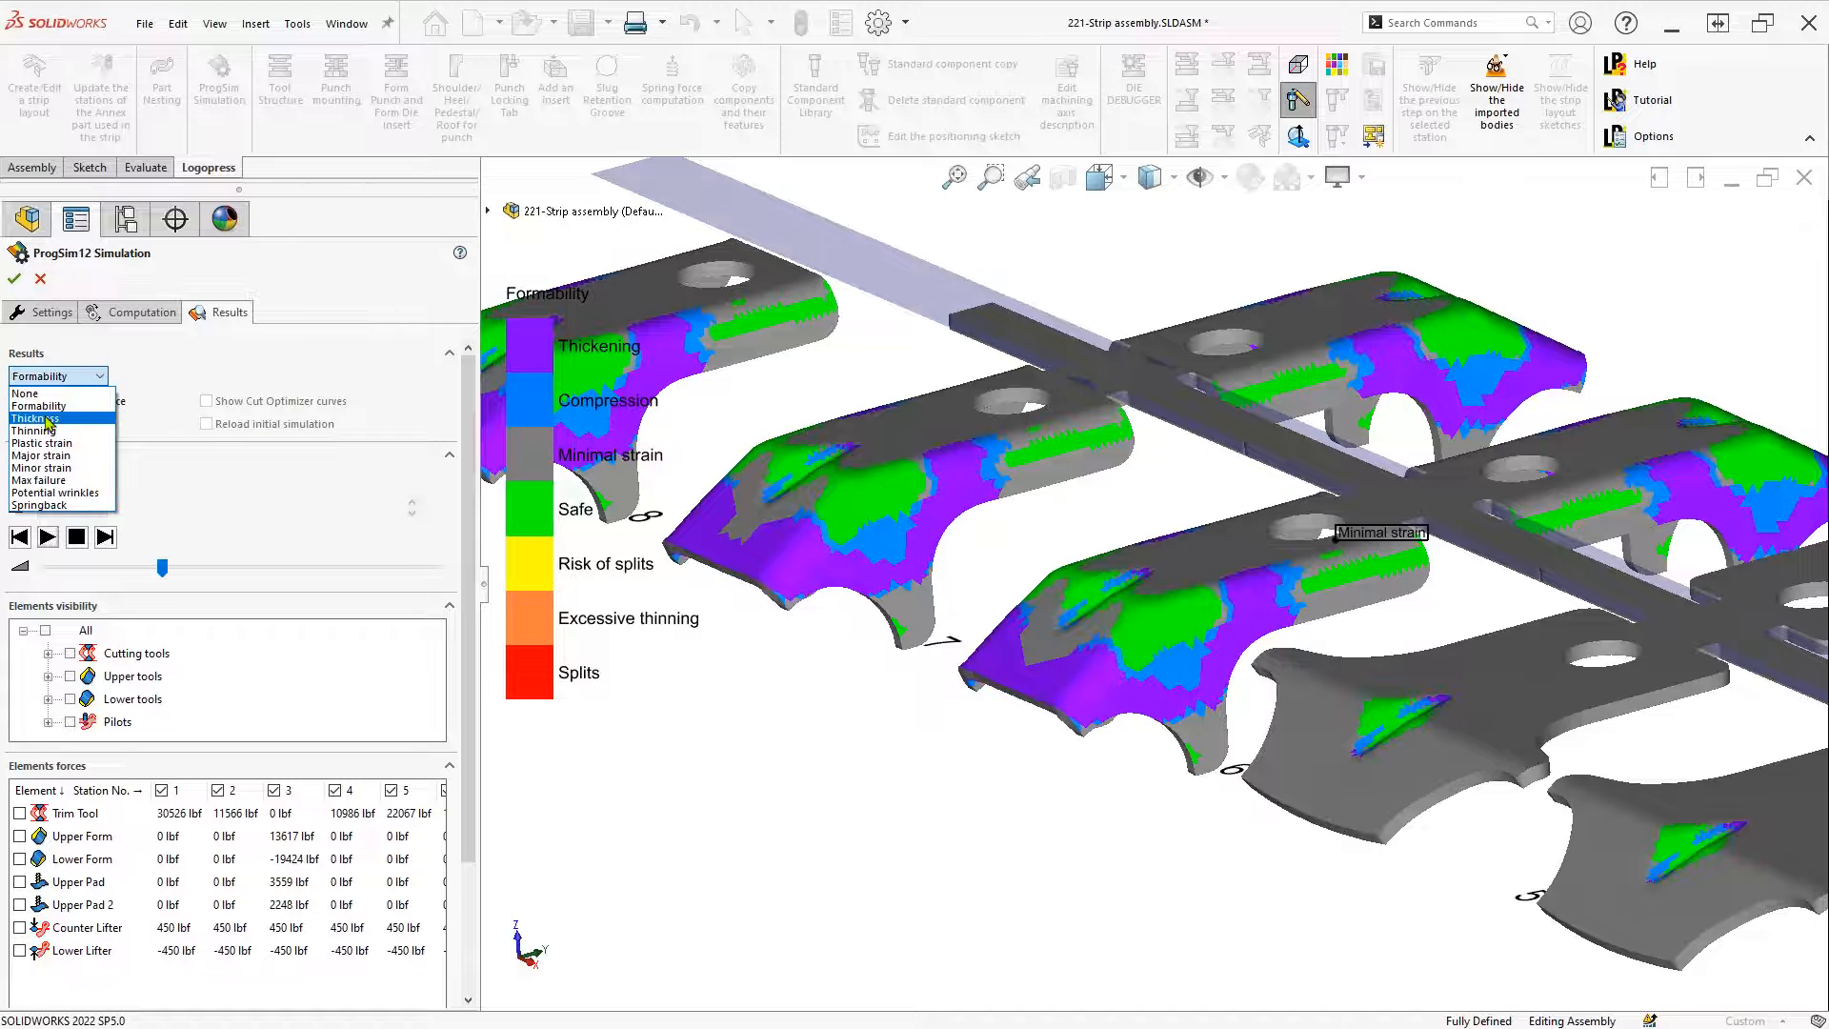
pyautogui.click(33, 419)
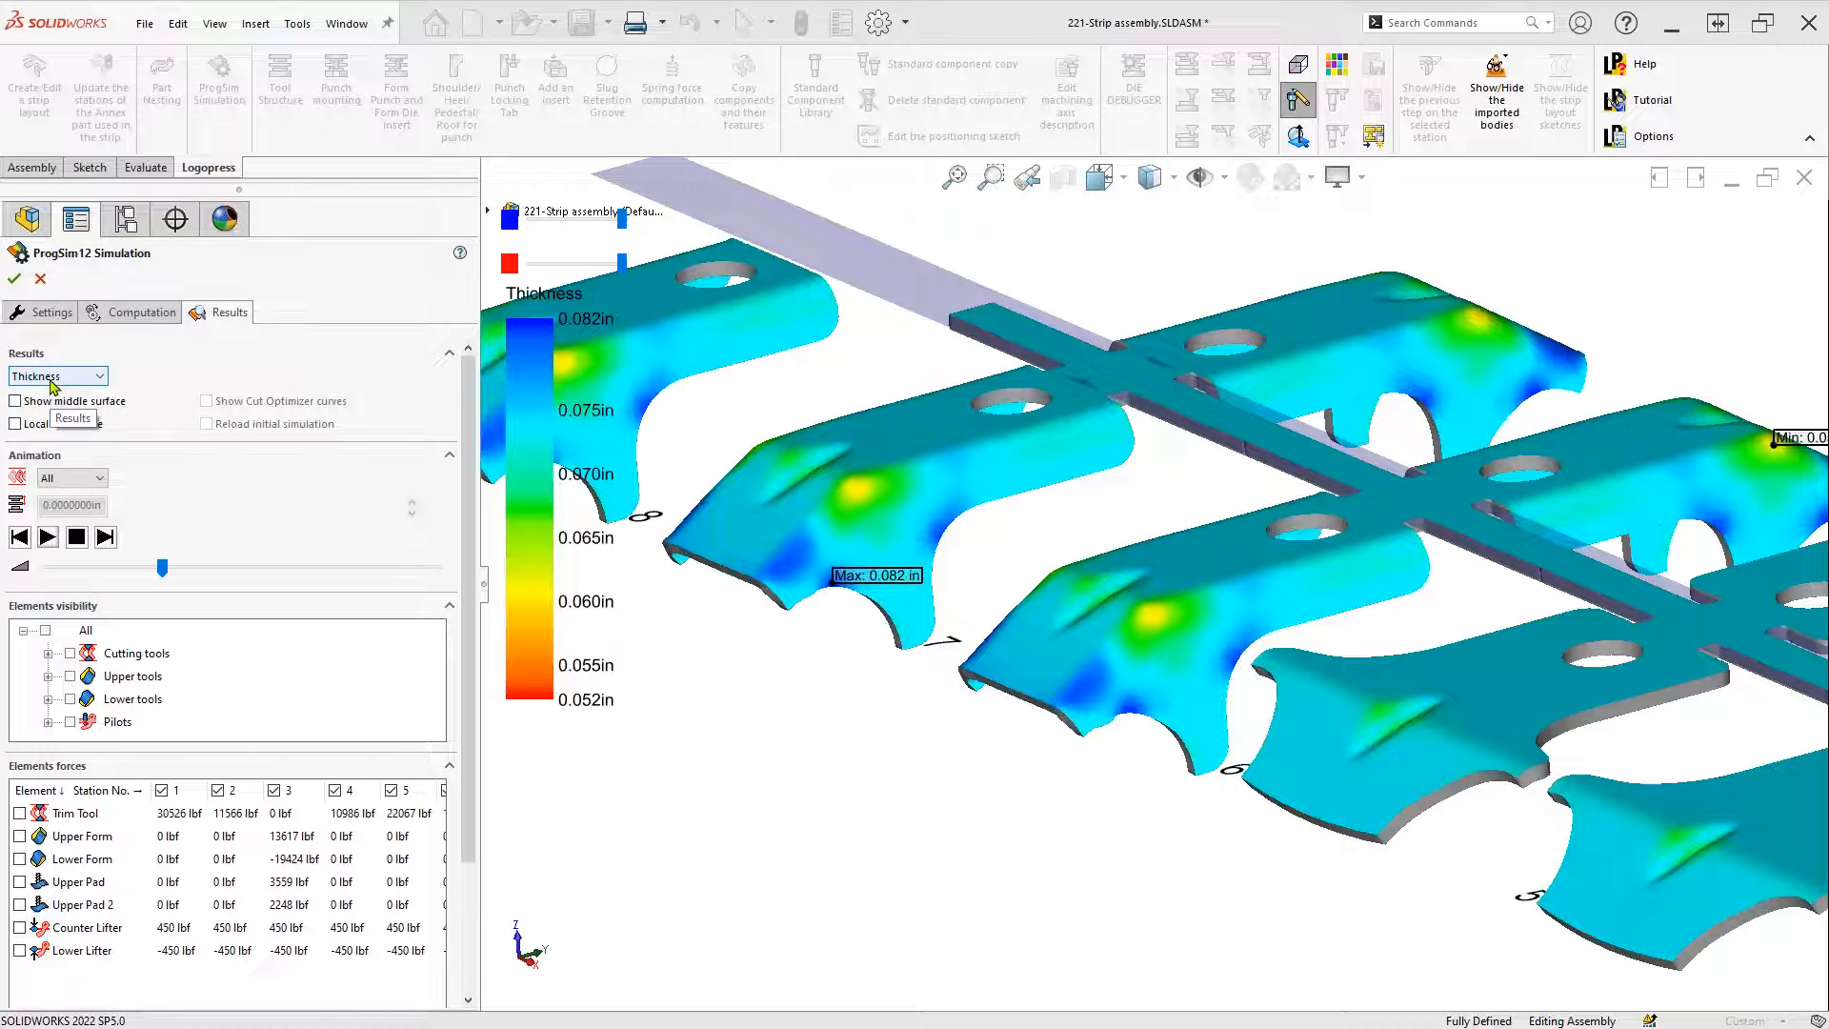
pyautogui.click(52, 377)
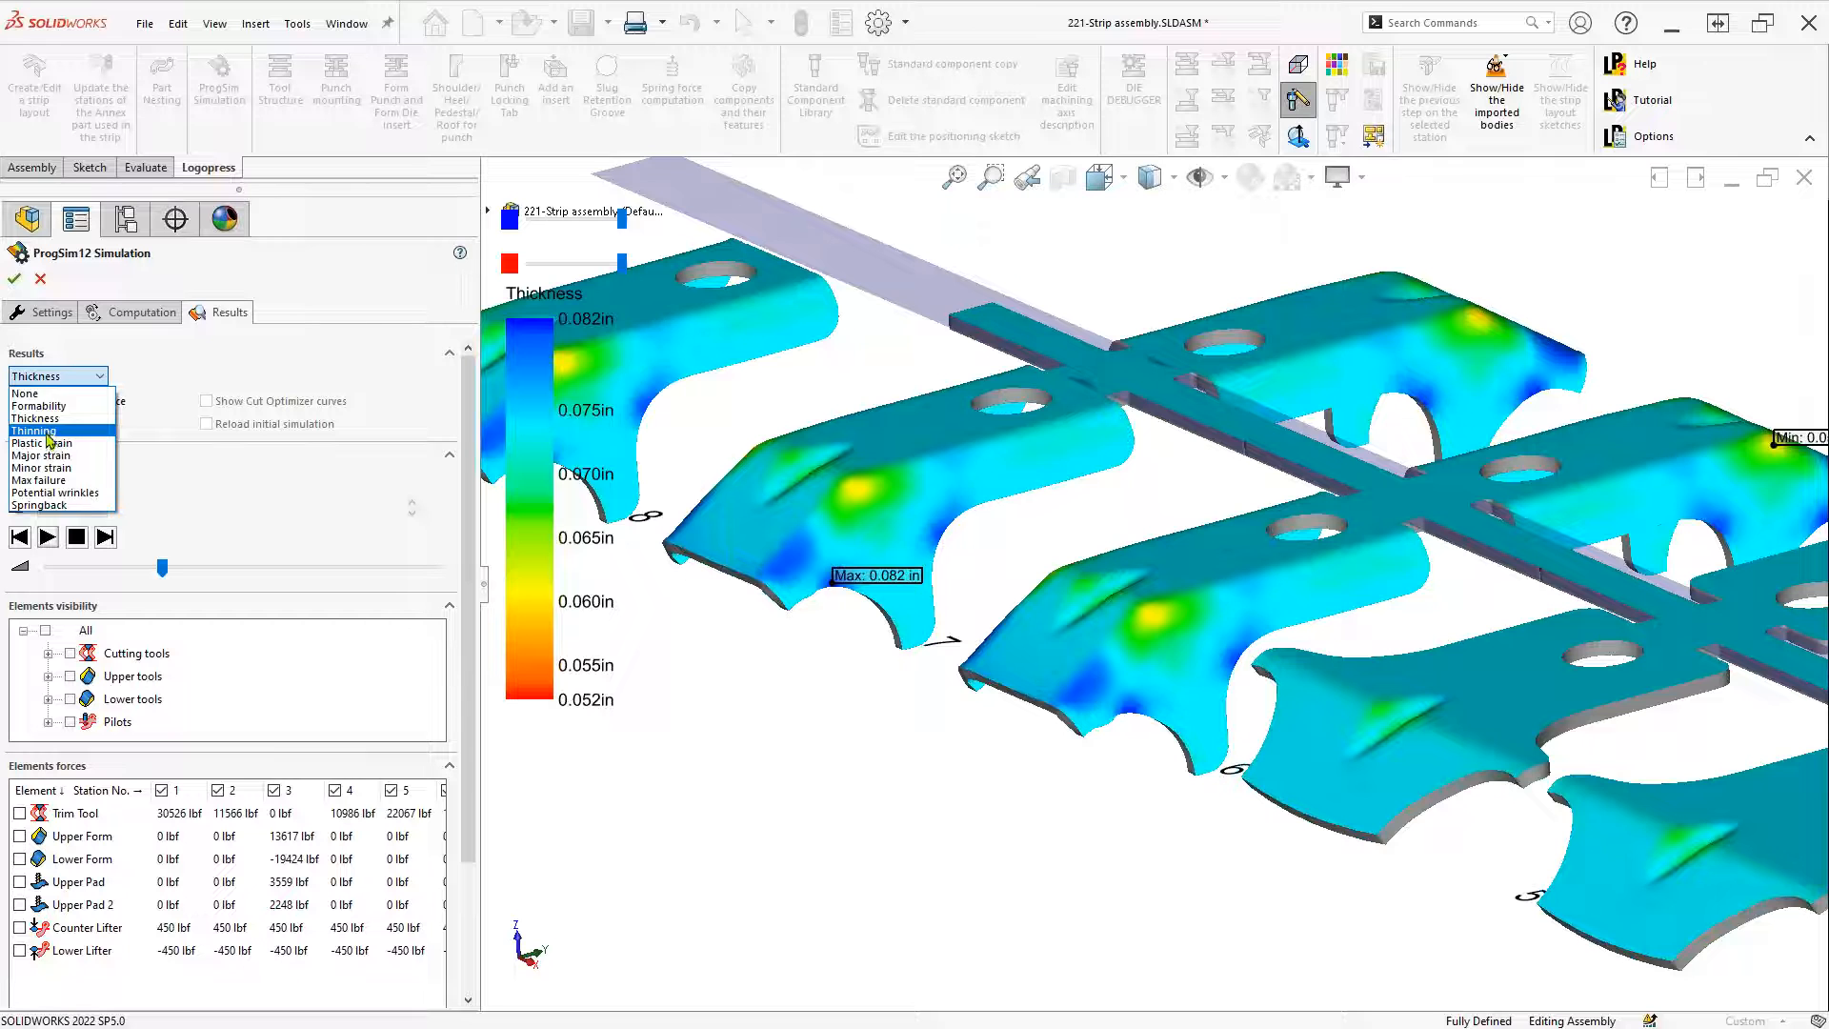
pyautogui.click(67, 420)
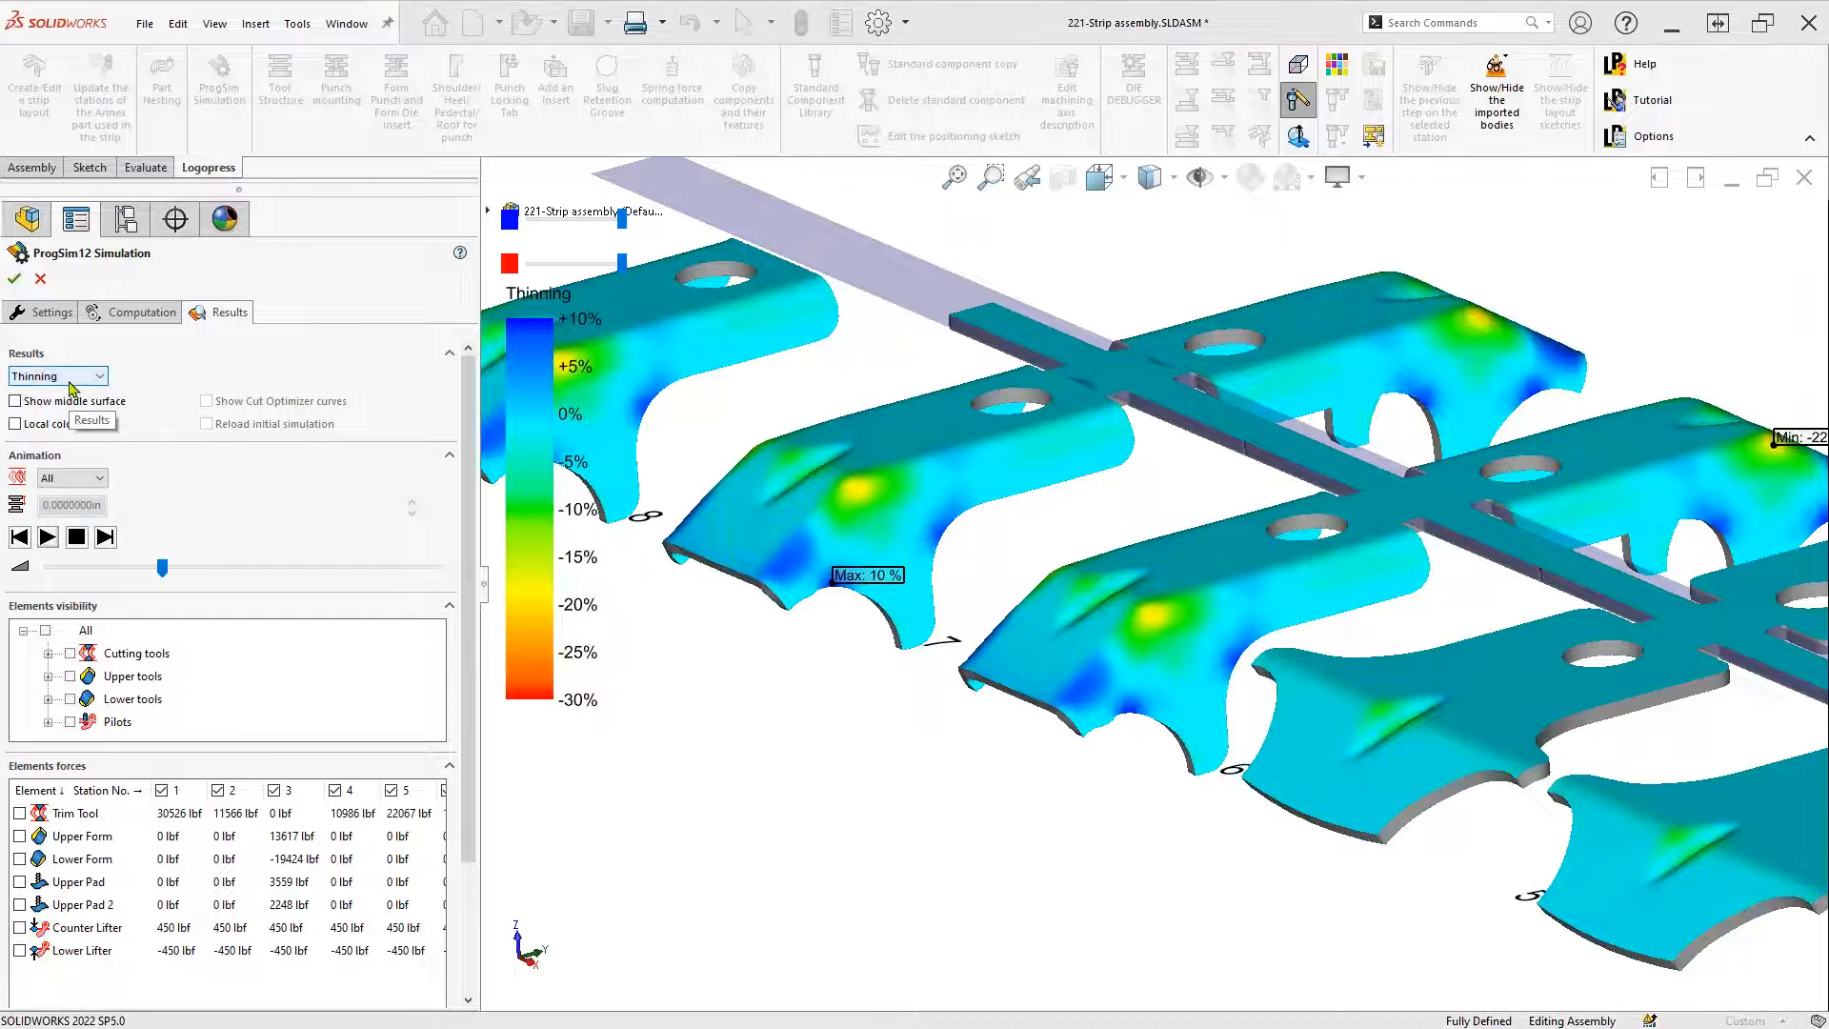
pyautogui.click(68, 379)
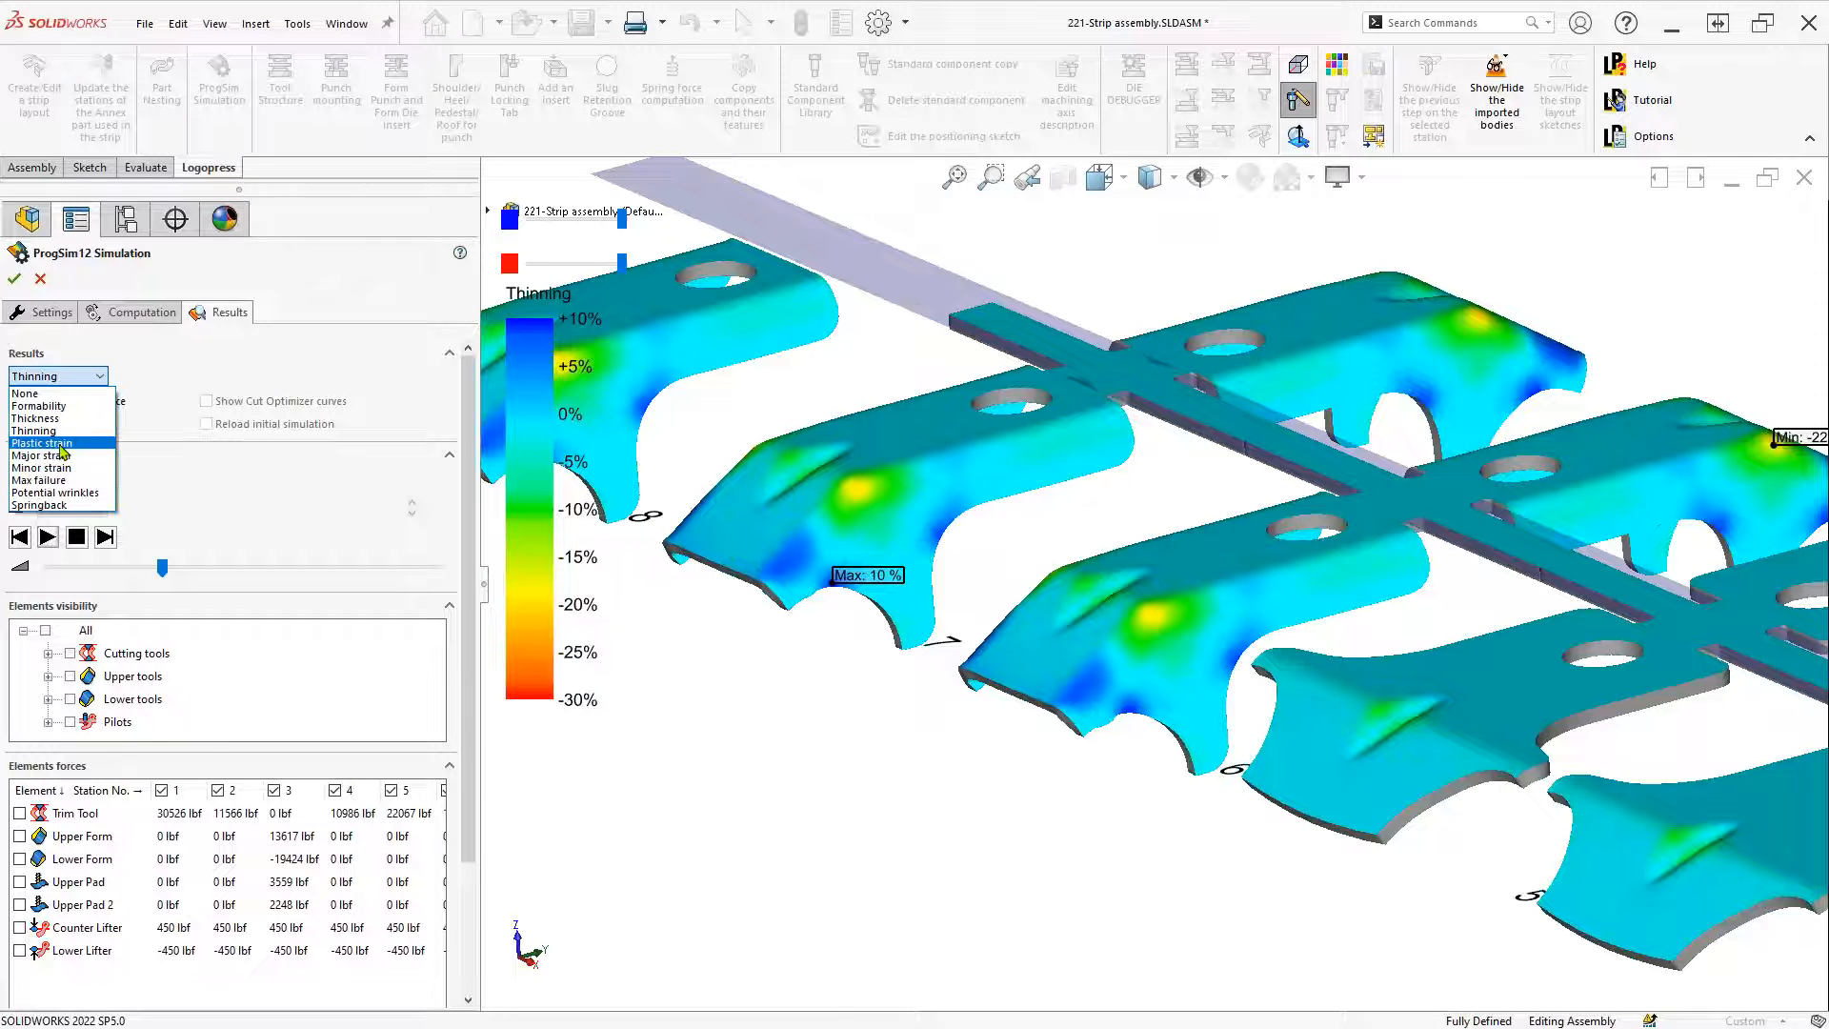
pyautogui.click(41, 443)
# Show Major strain, Minor strain, then Max failure, probing a failure value on the part
pyautogui.click(64, 380)
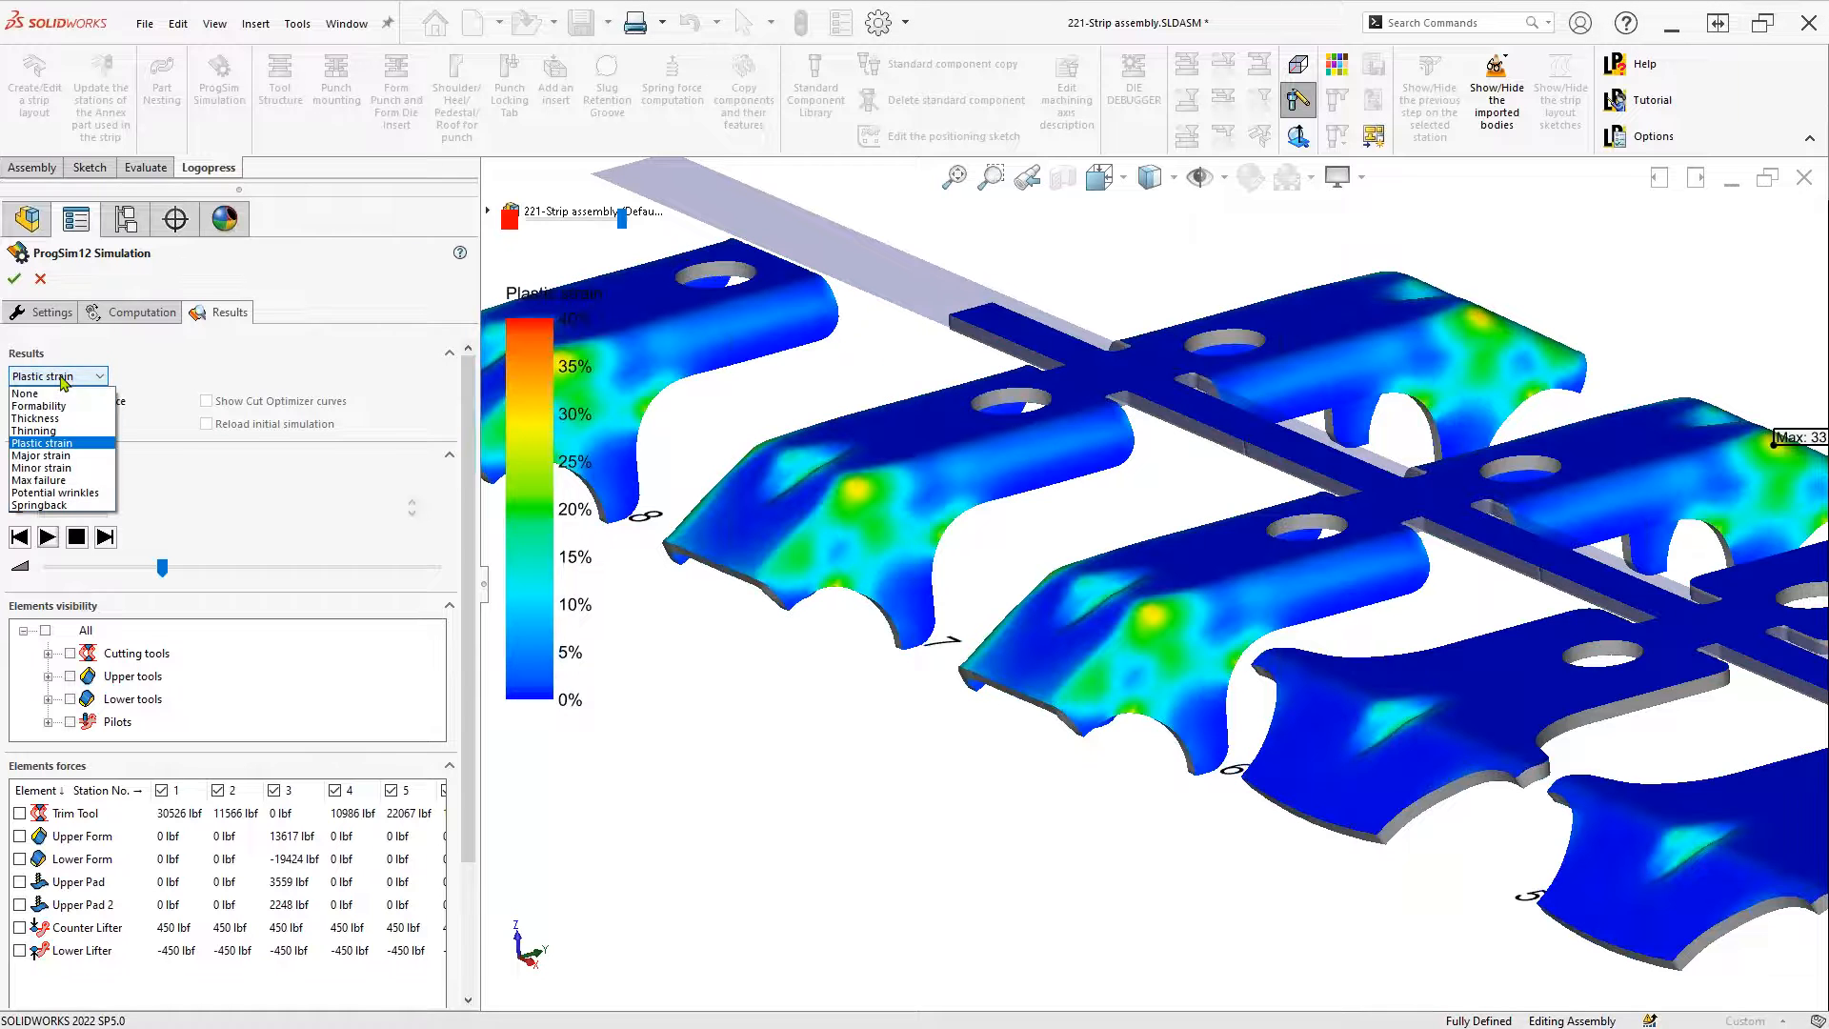
pyautogui.click(68, 457)
pyautogui.click(62, 378)
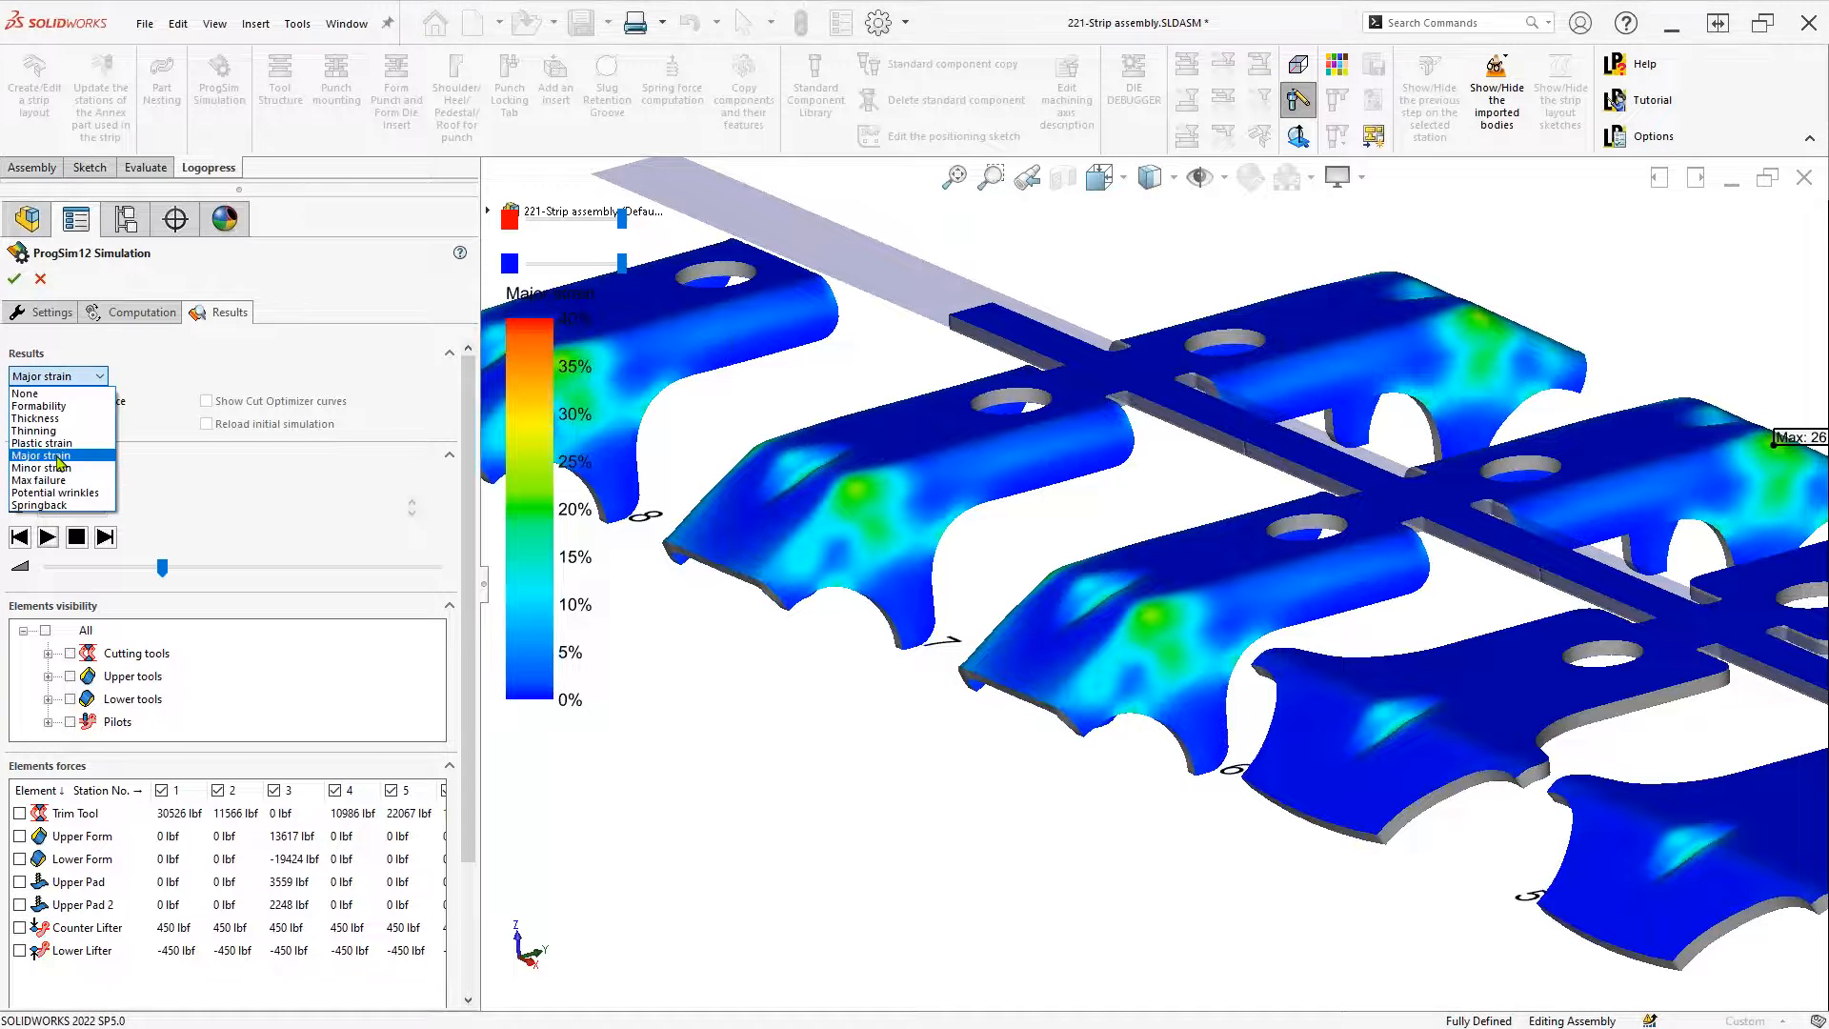
pyautogui.click(60, 468)
pyautogui.click(63, 377)
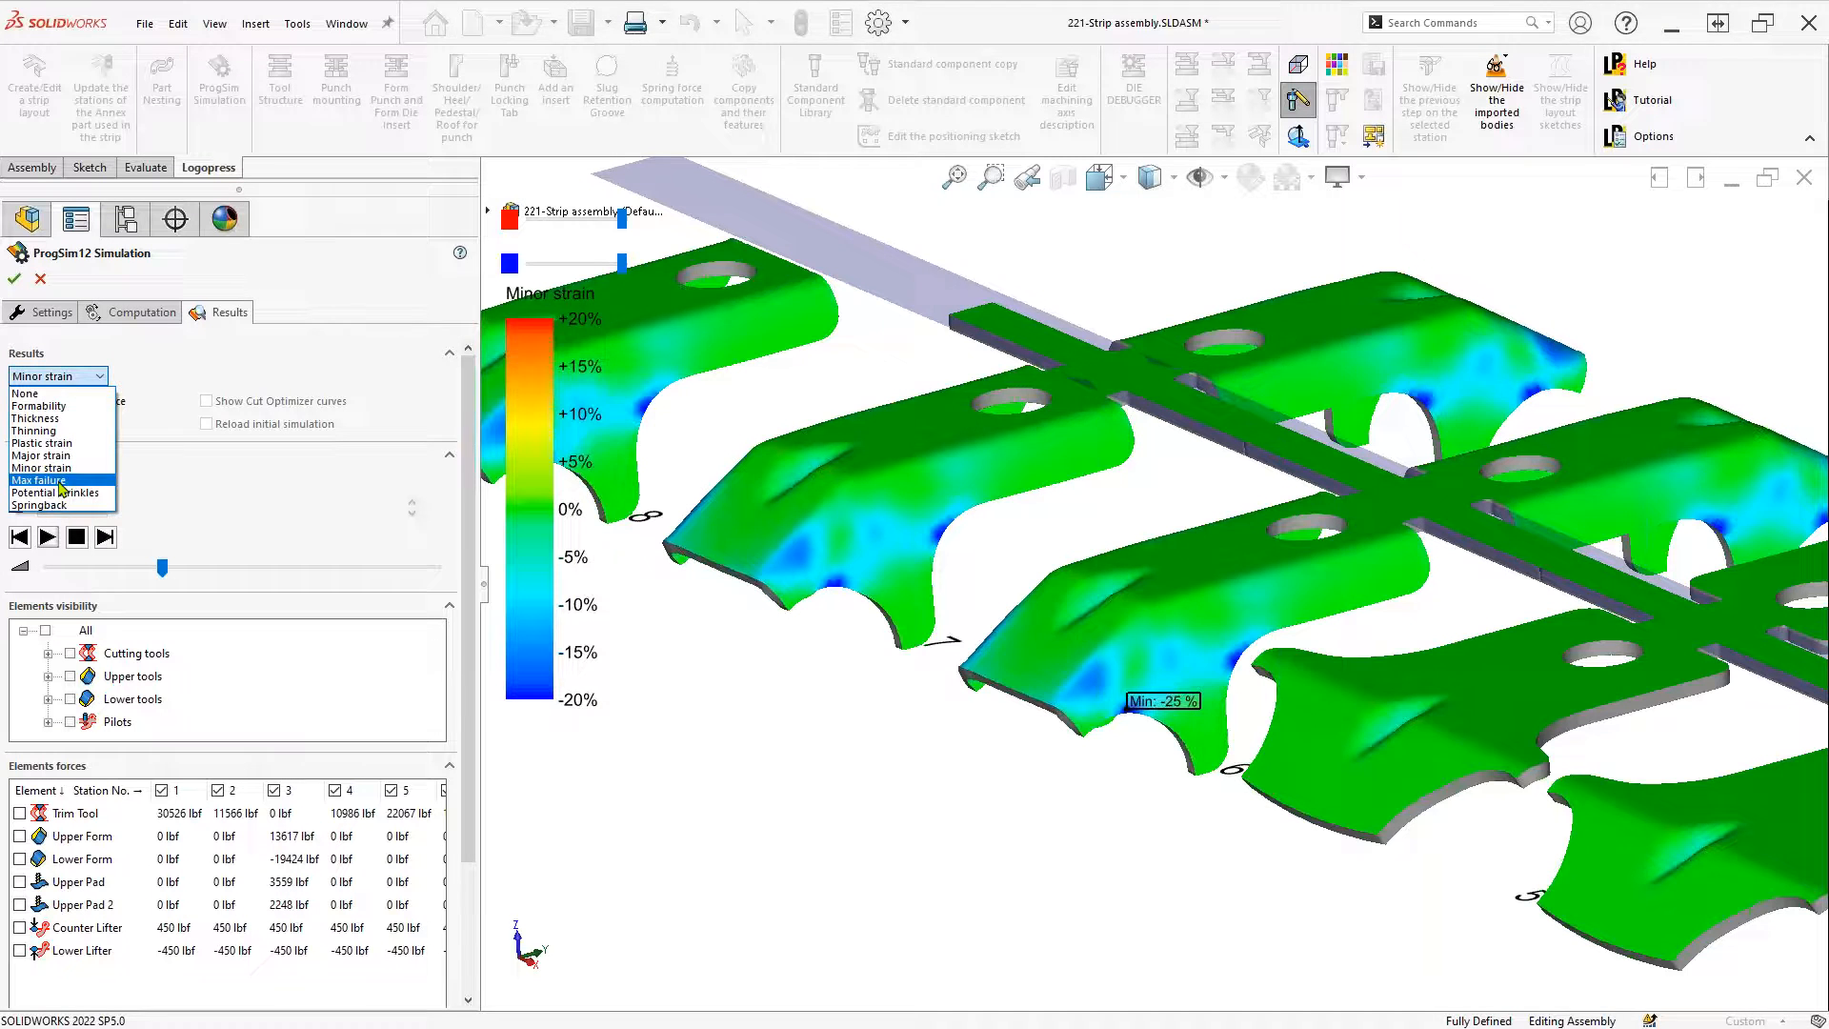
pyautogui.click(61, 481)
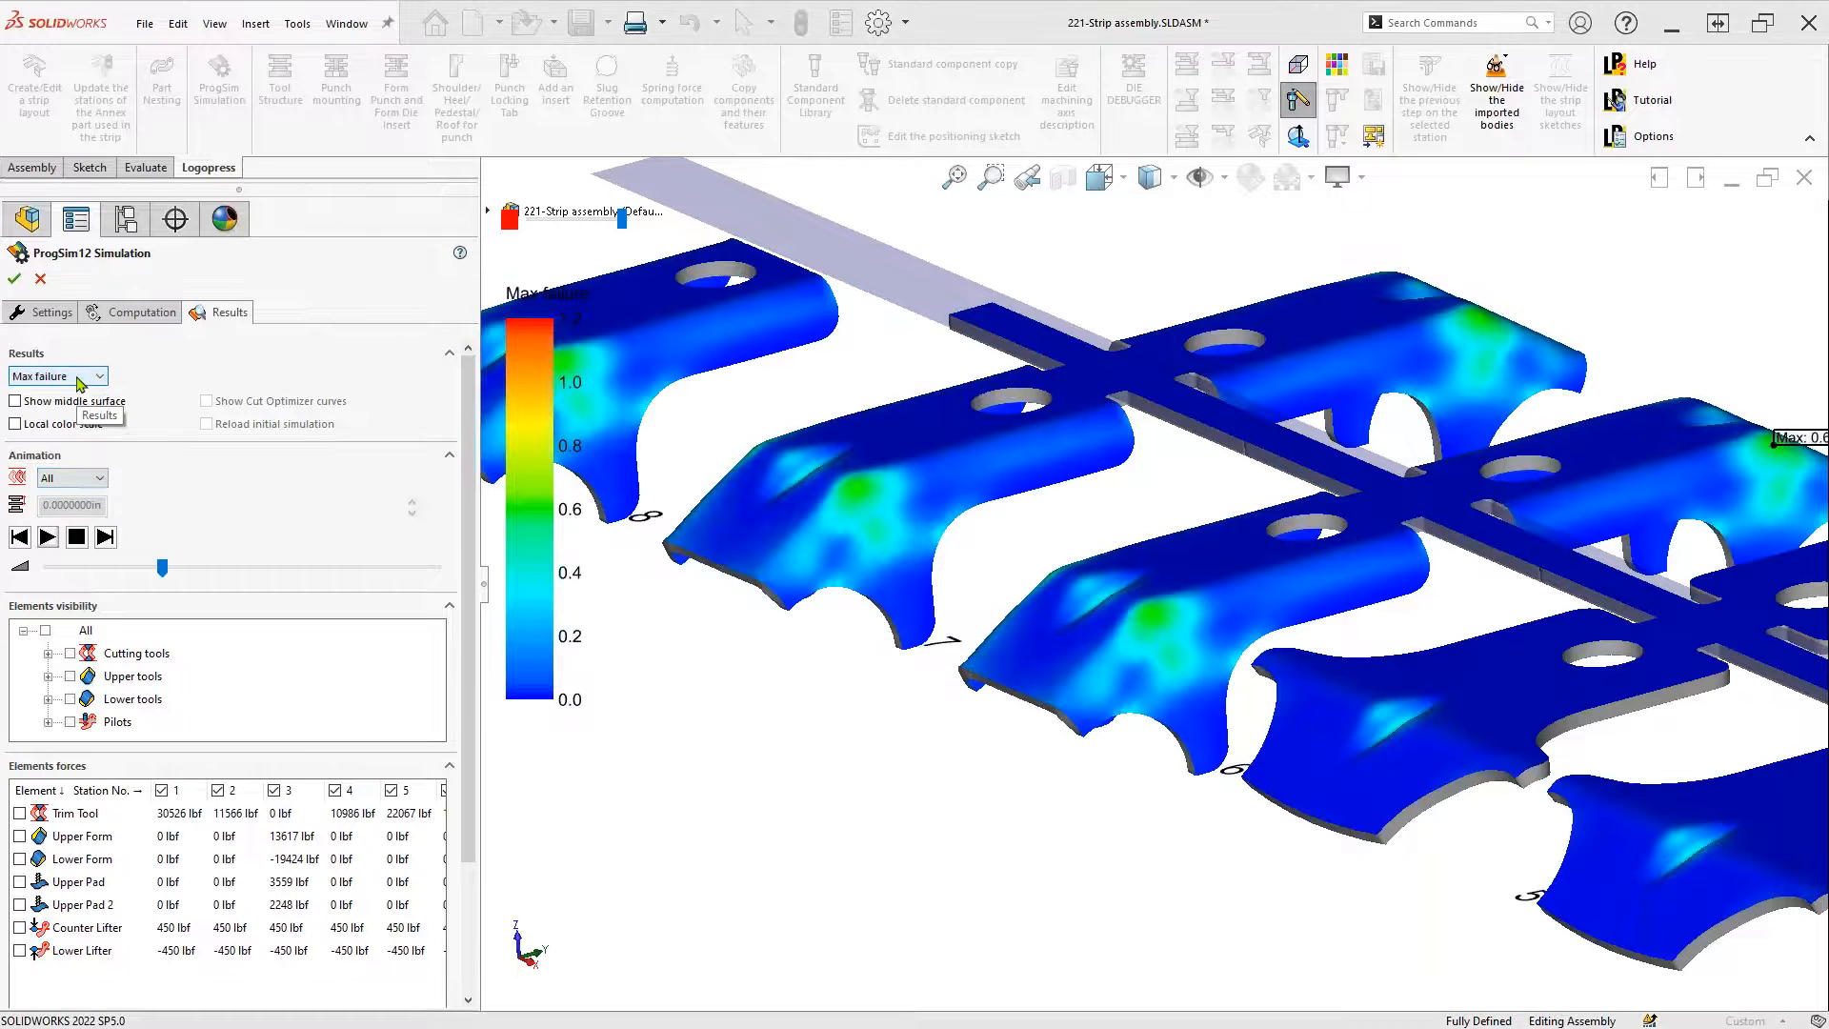
pyautogui.click(1150, 620)
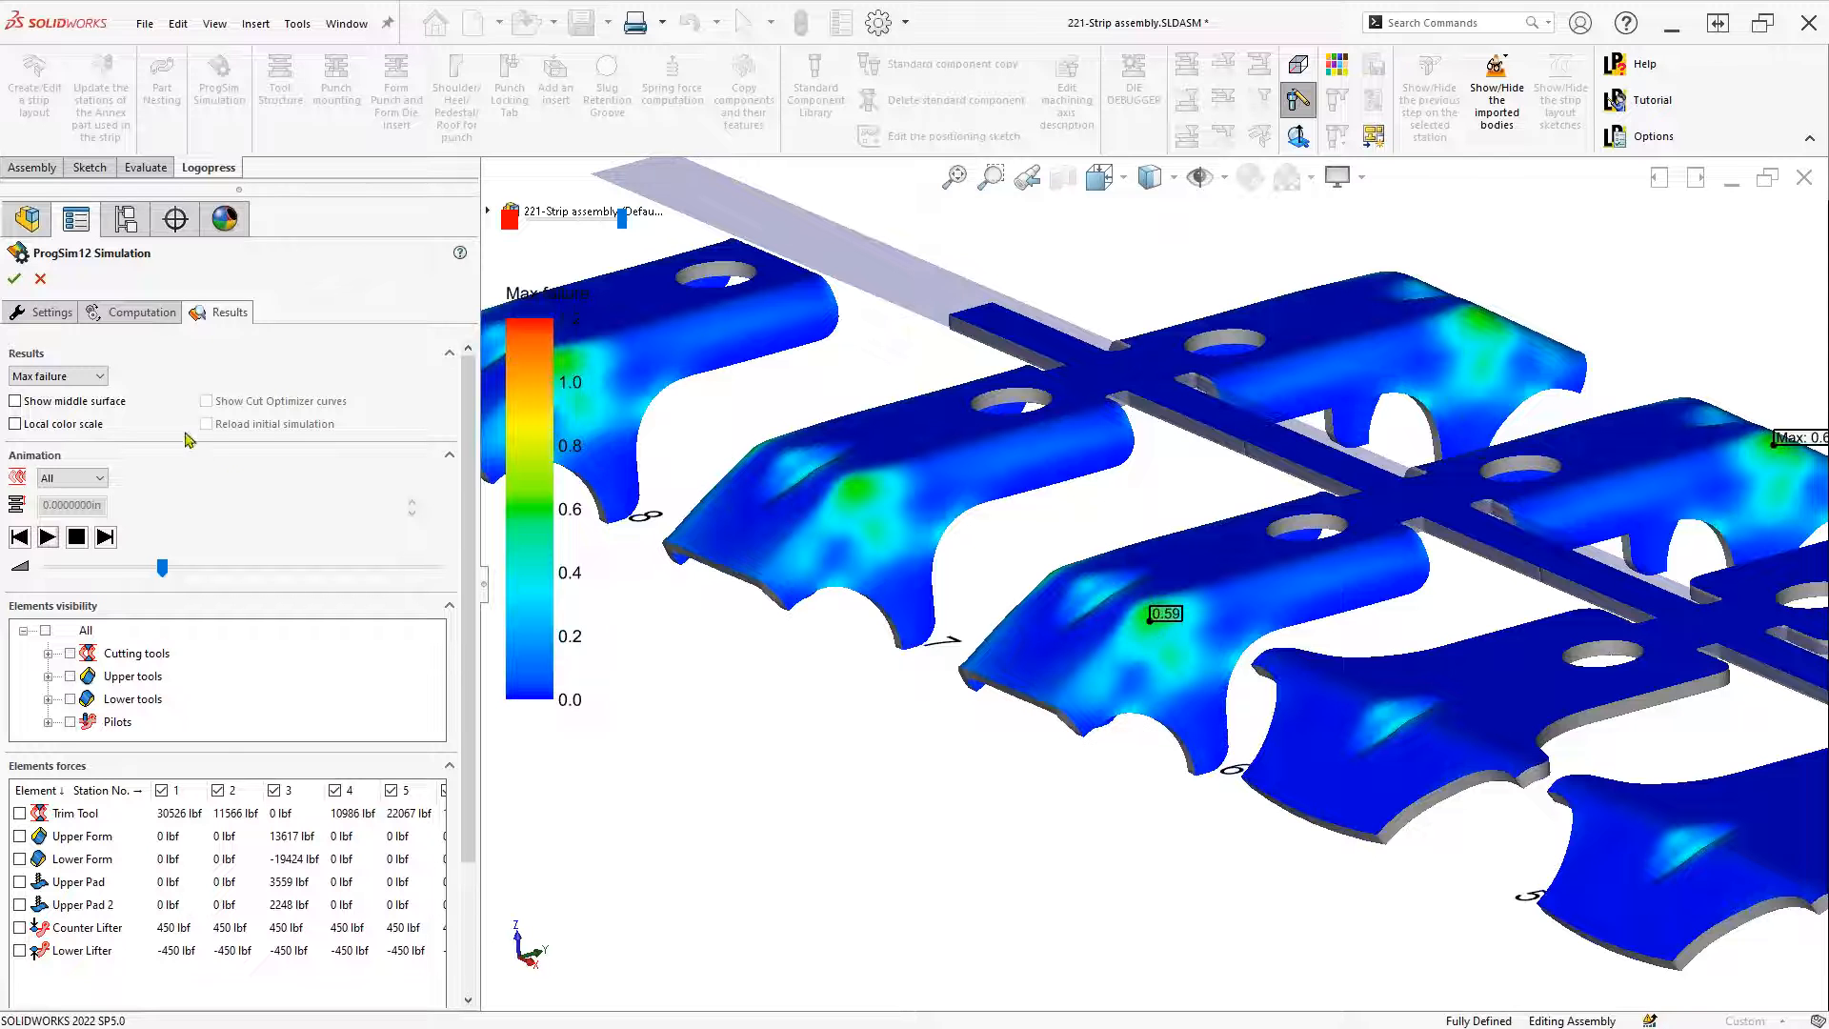
# Display the Potential wrinkles plot to highlight hot spots along formed edges
pyautogui.click(94, 381)
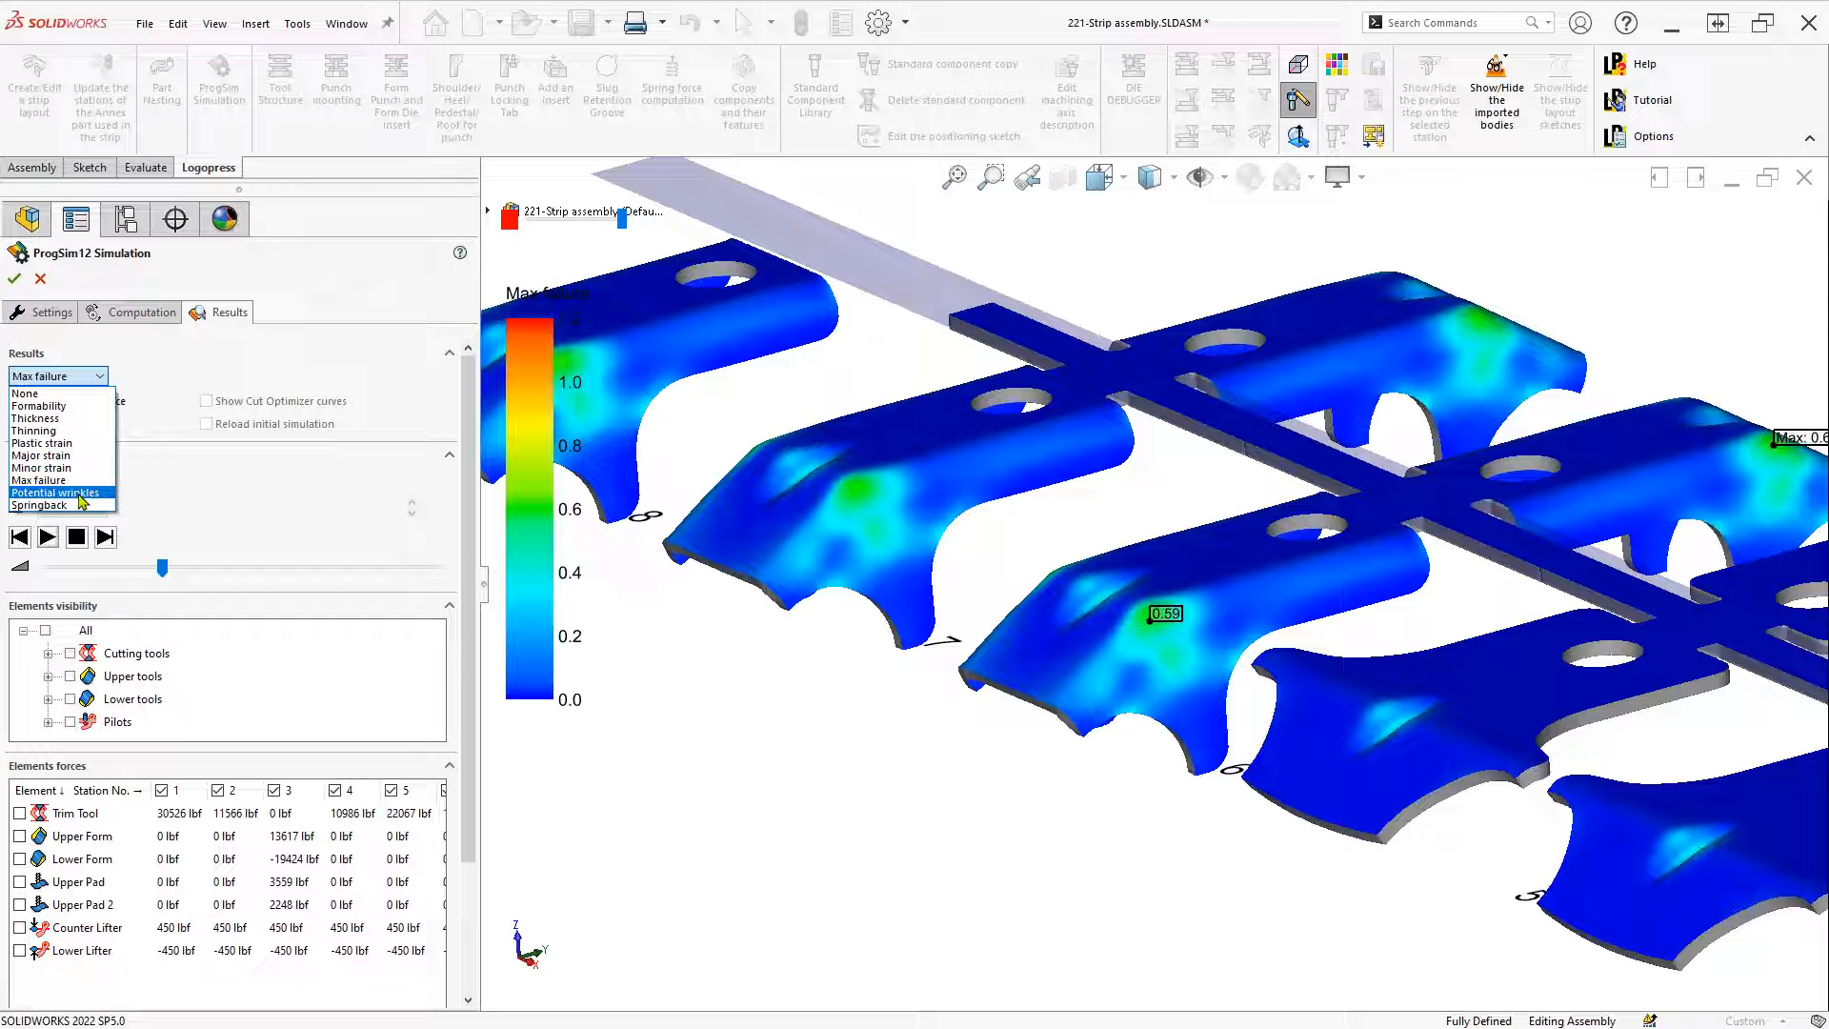
pyautogui.click(82, 501)
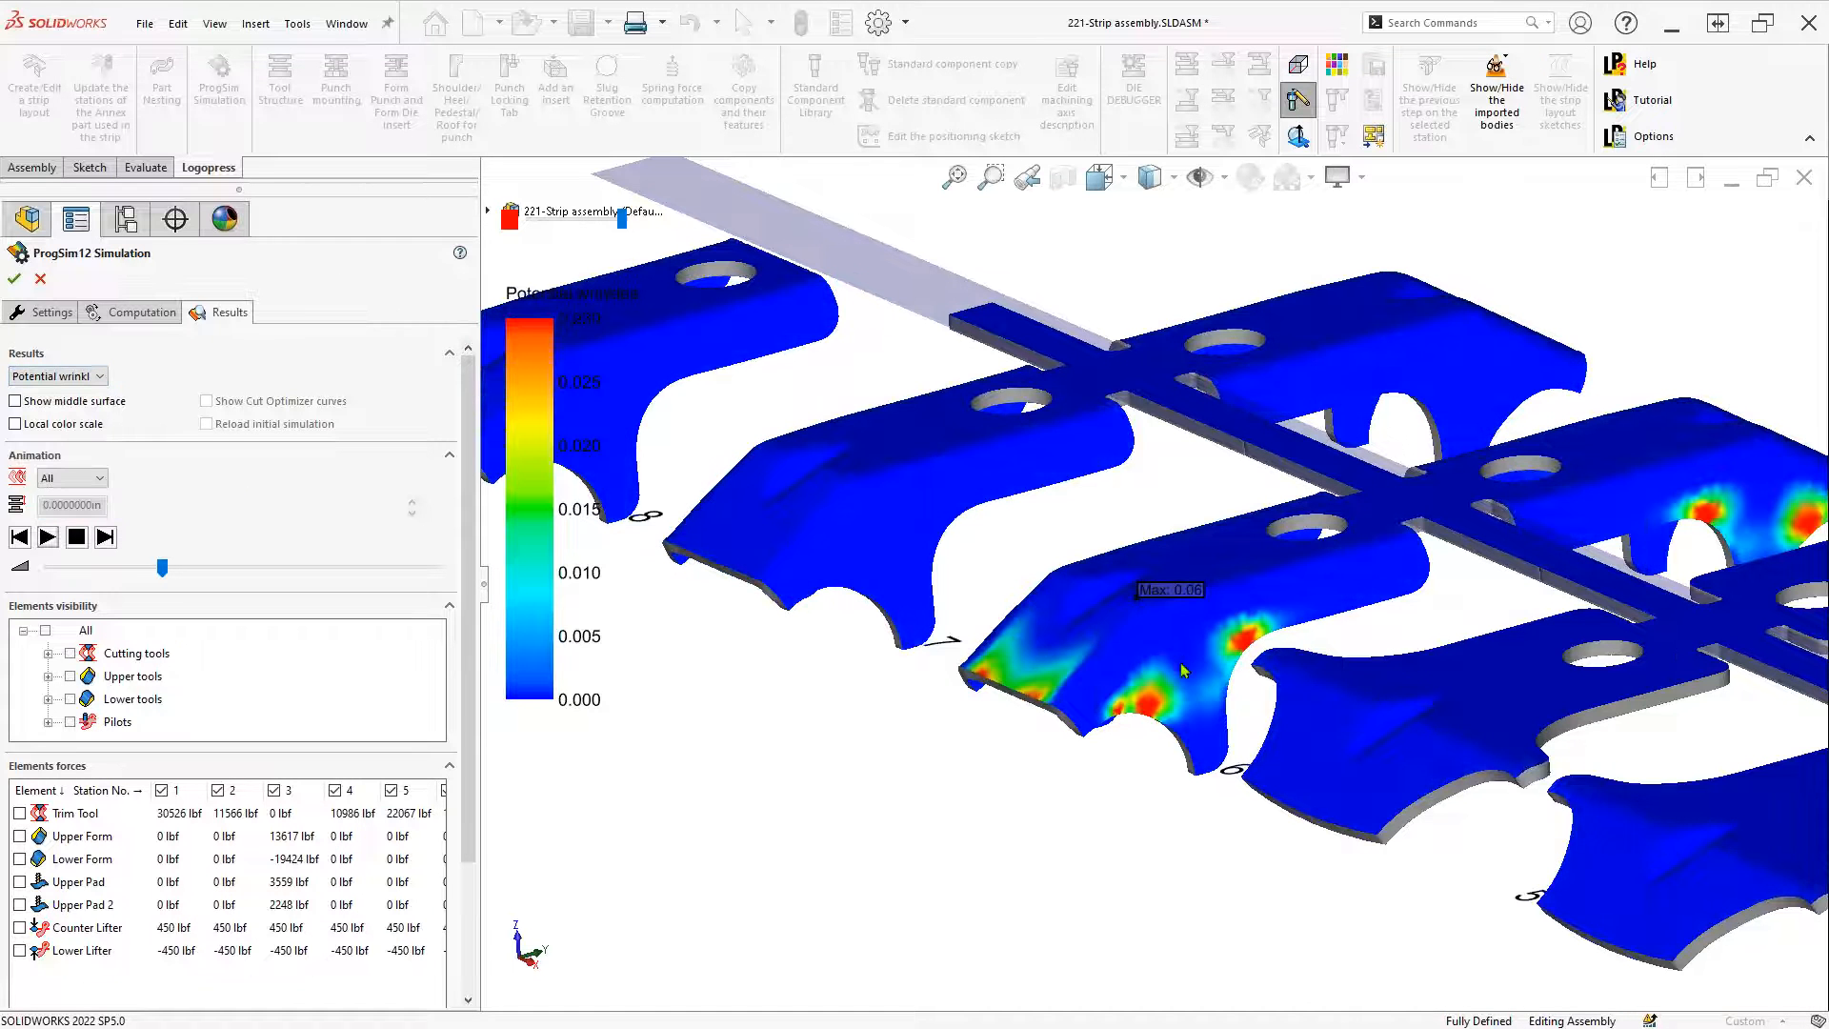
pyautogui.click(100, 378)
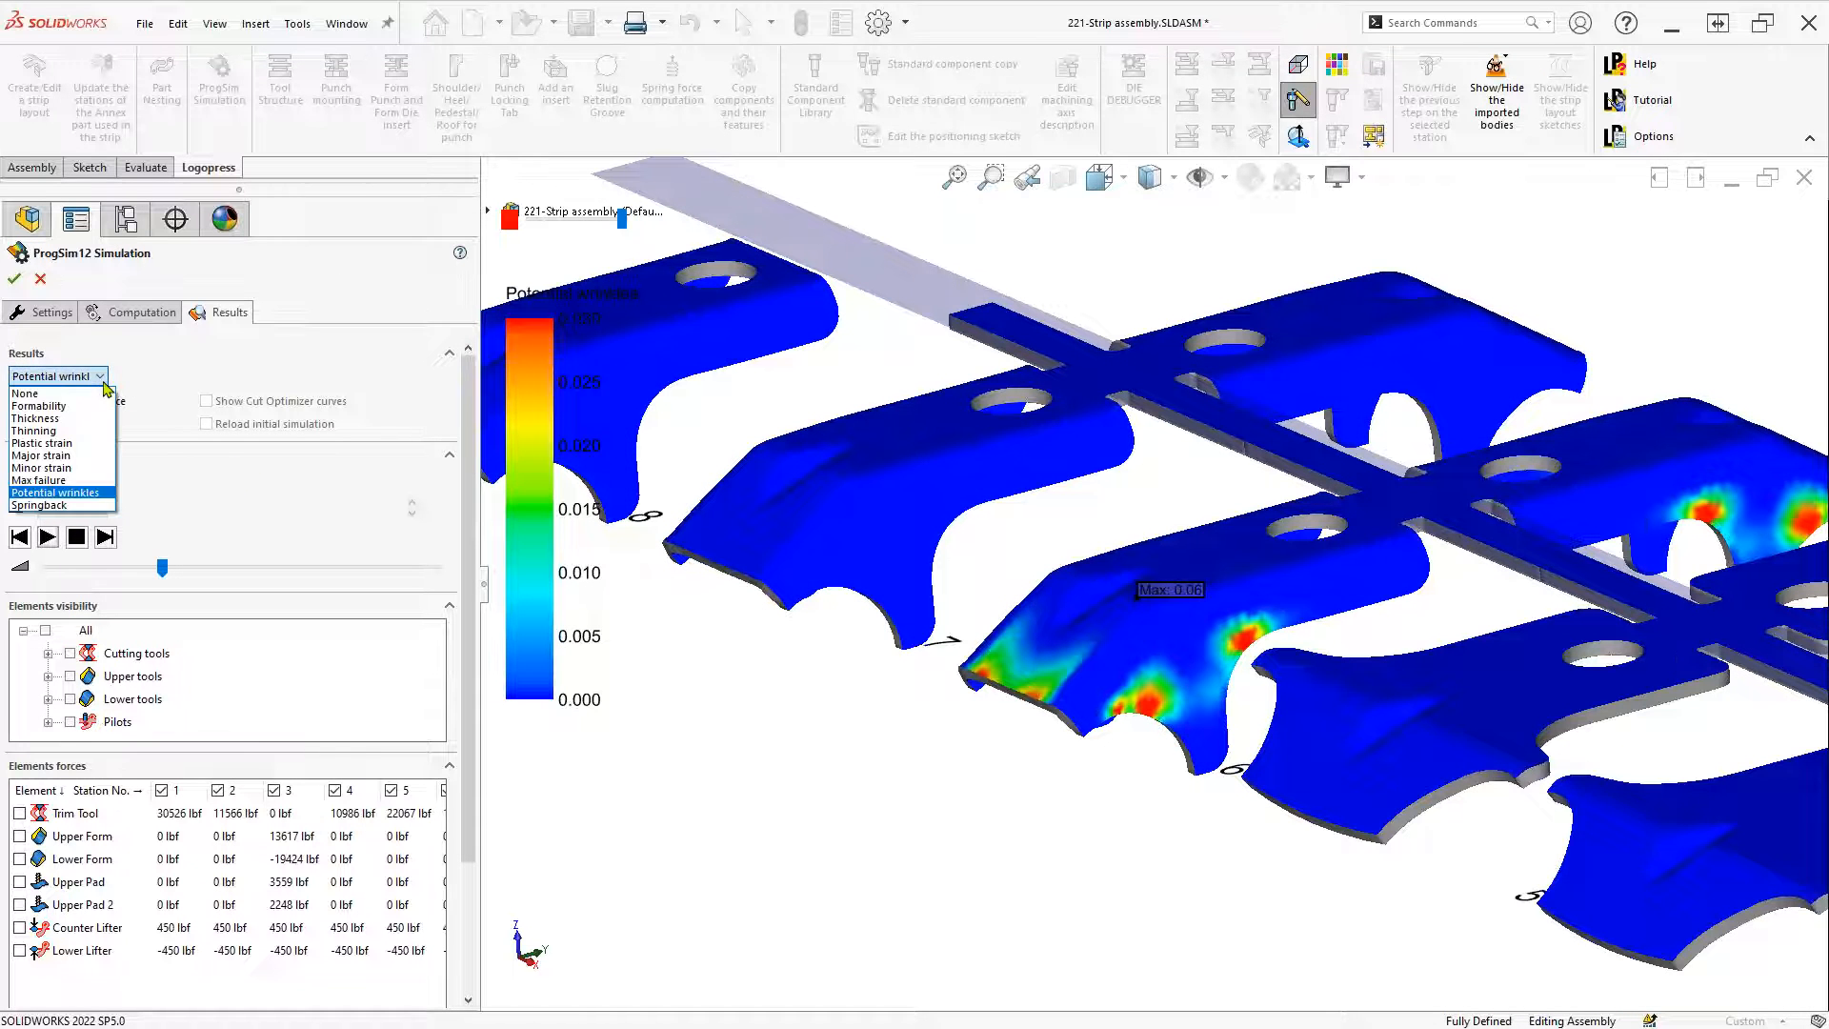
# Show the Springback results and zoom in on the yellow flange tip
pyautogui.click(74, 506)
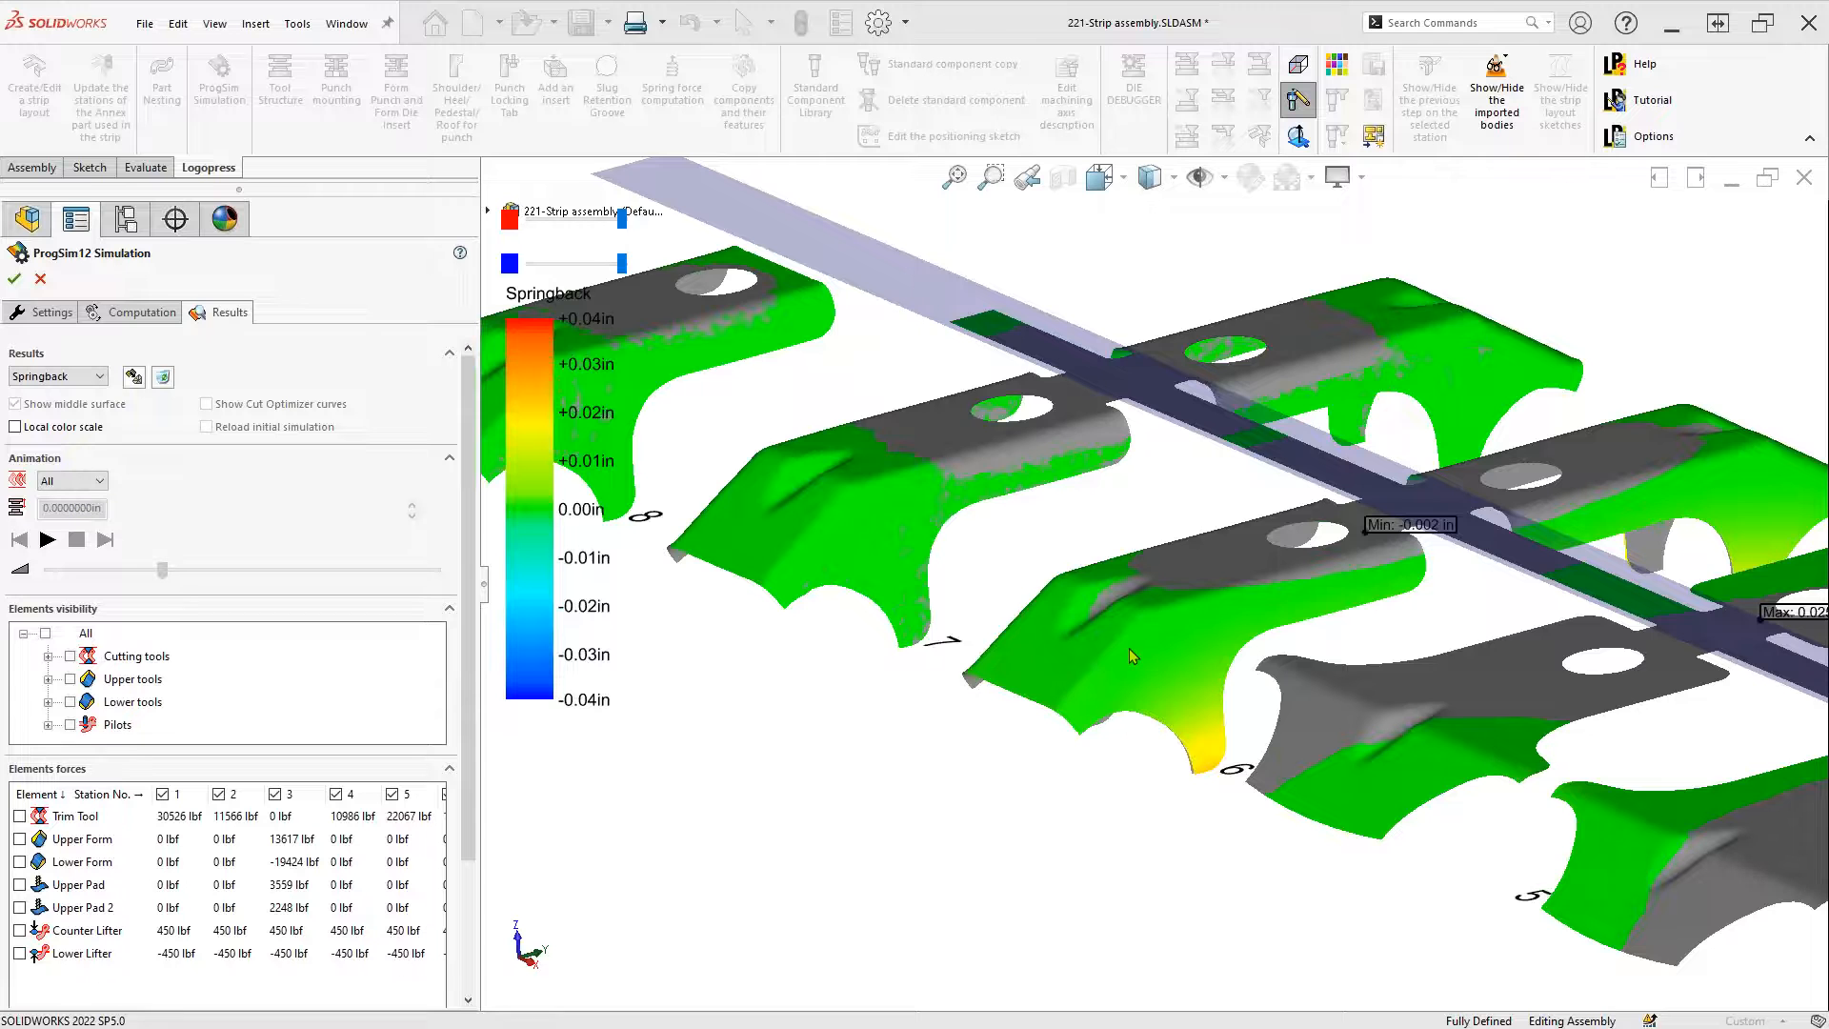
pyautogui.scroll(-1, 1229, 762)
pyautogui.moveTo(1228, 808); pyautogui.dragTo(1234, 790, button='middle')
pyautogui.scroll(-6, 1234, 797)
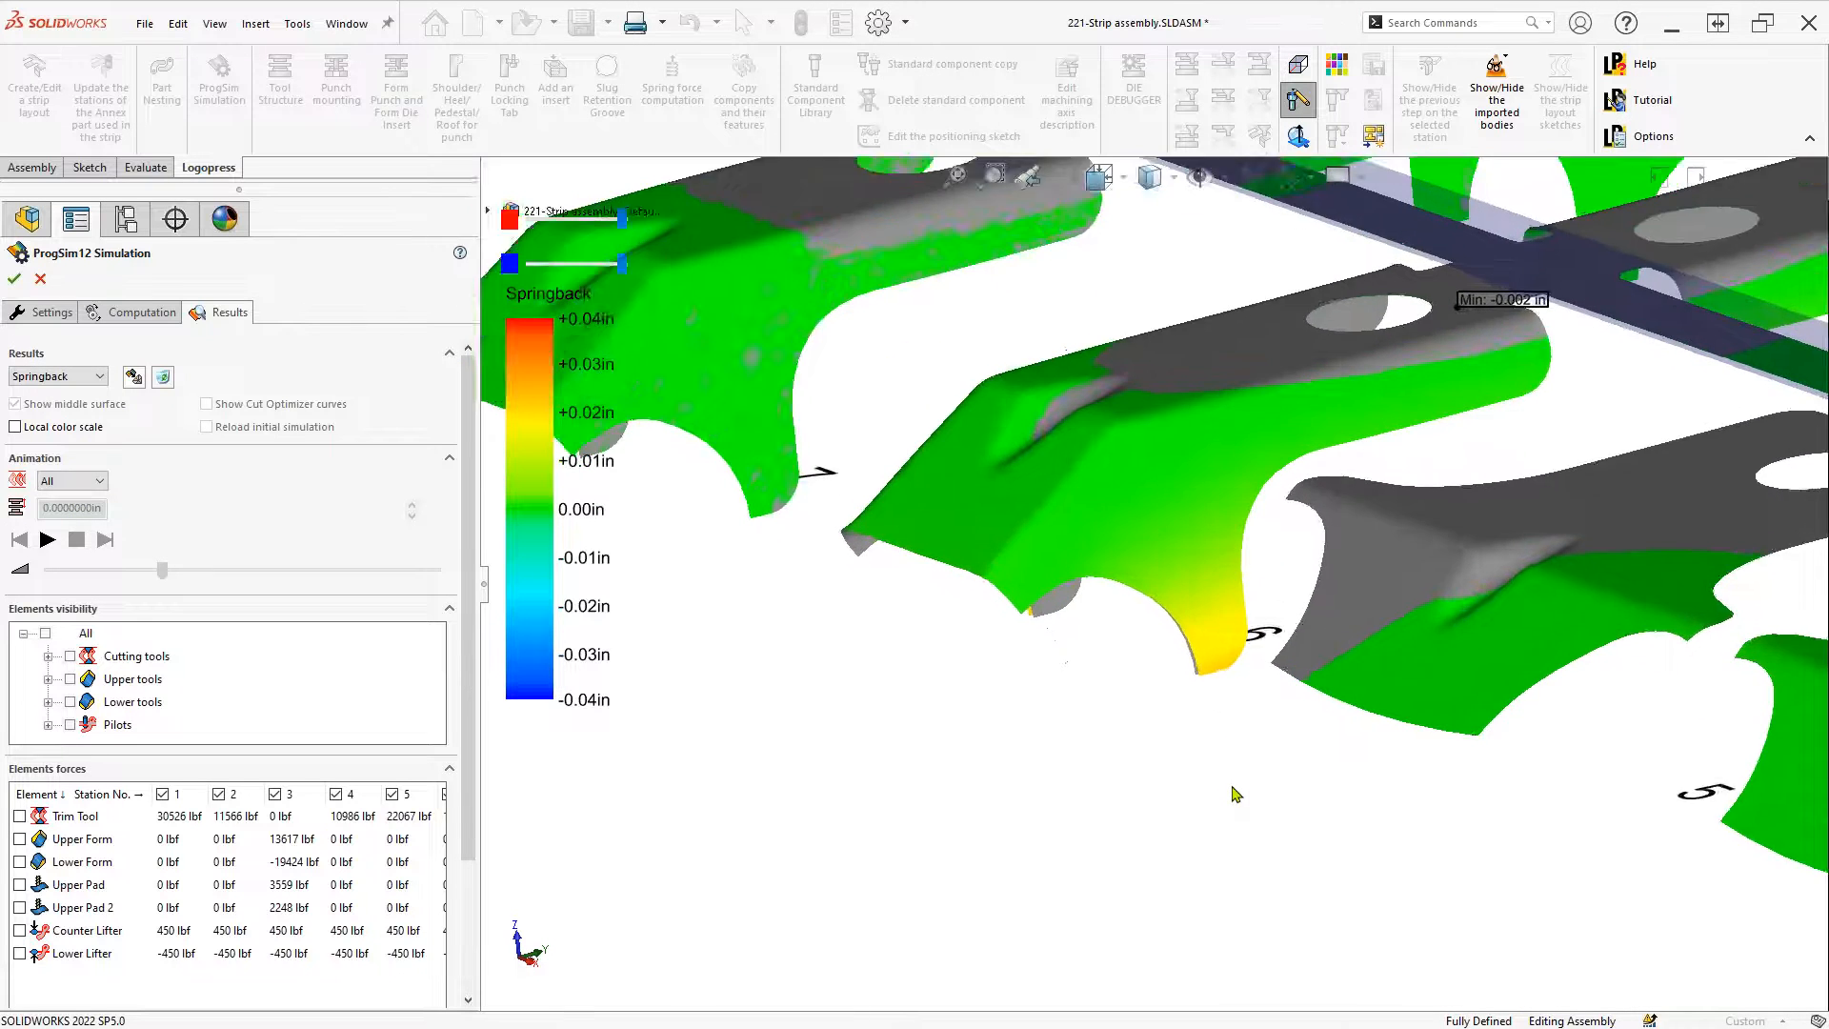
pyautogui.scroll(-2, 1044, 719)
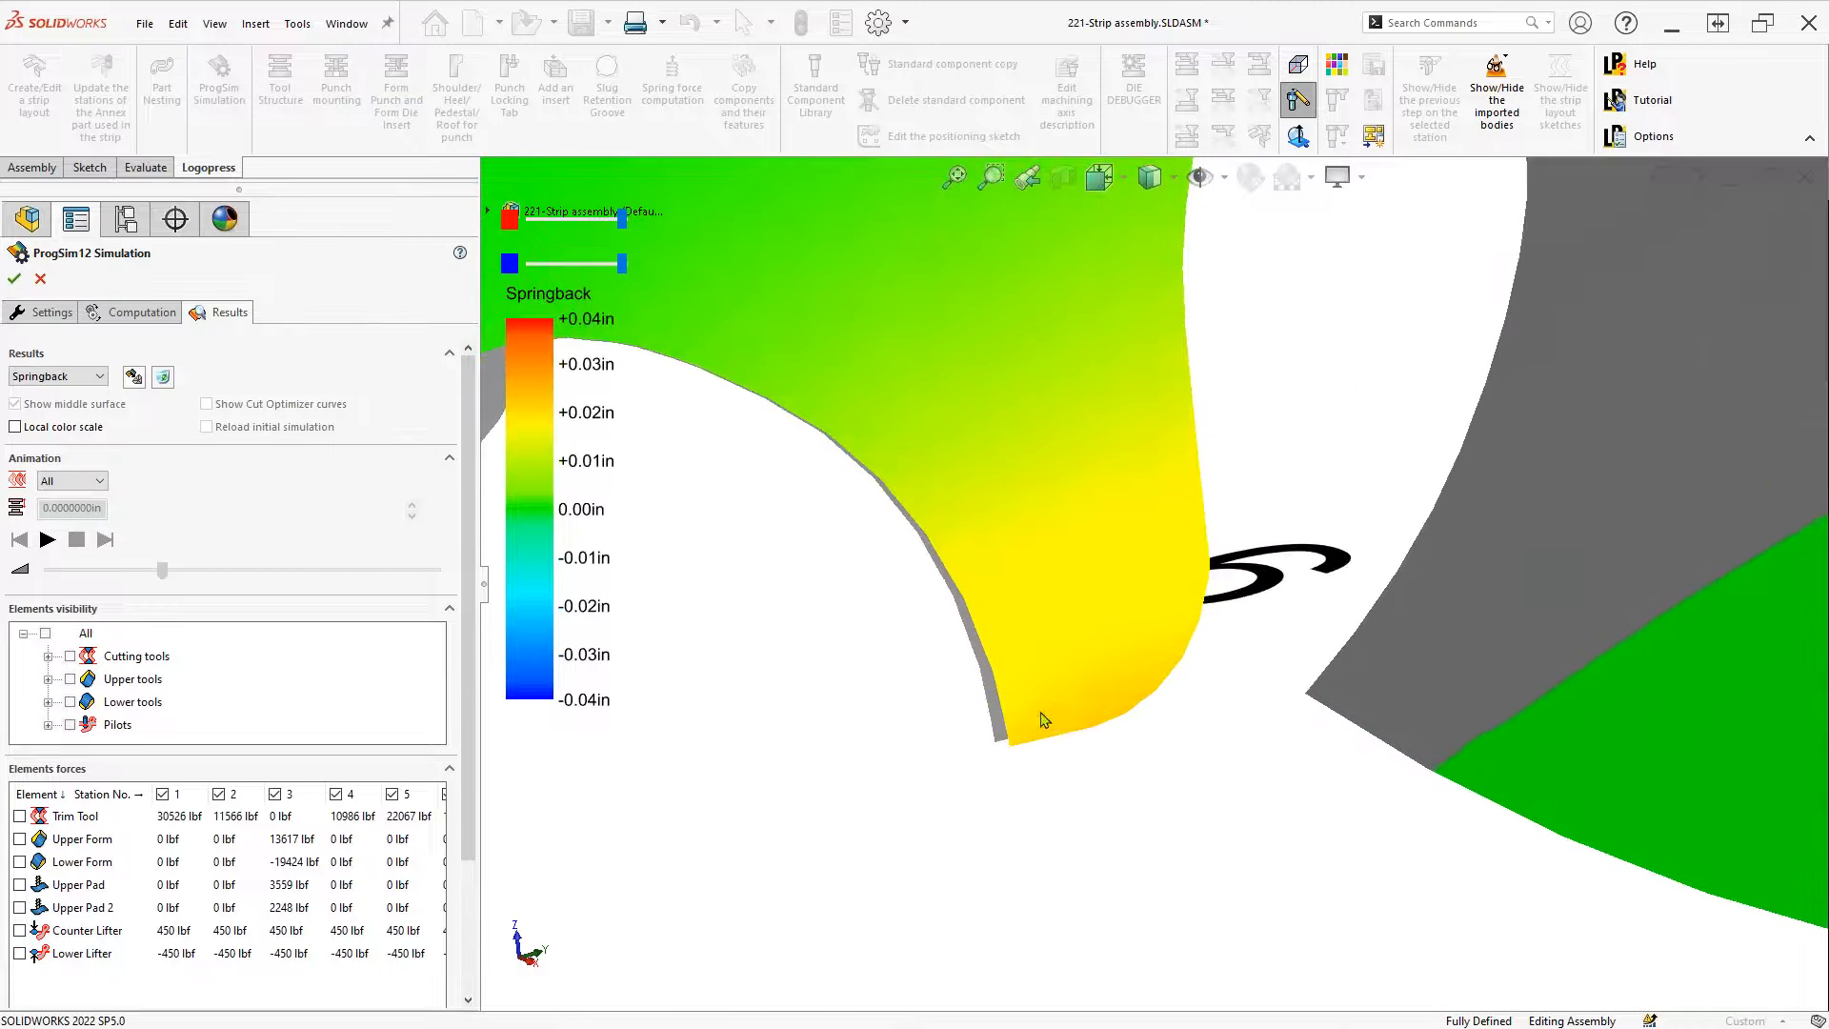
# Probe springback along the tip, marking about 0.023–0.025 in, then zoom back out
pyautogui.moveTo(1033, 728)
pyautogui.click(1100, 705)
pyautogui.click(1165, 666)
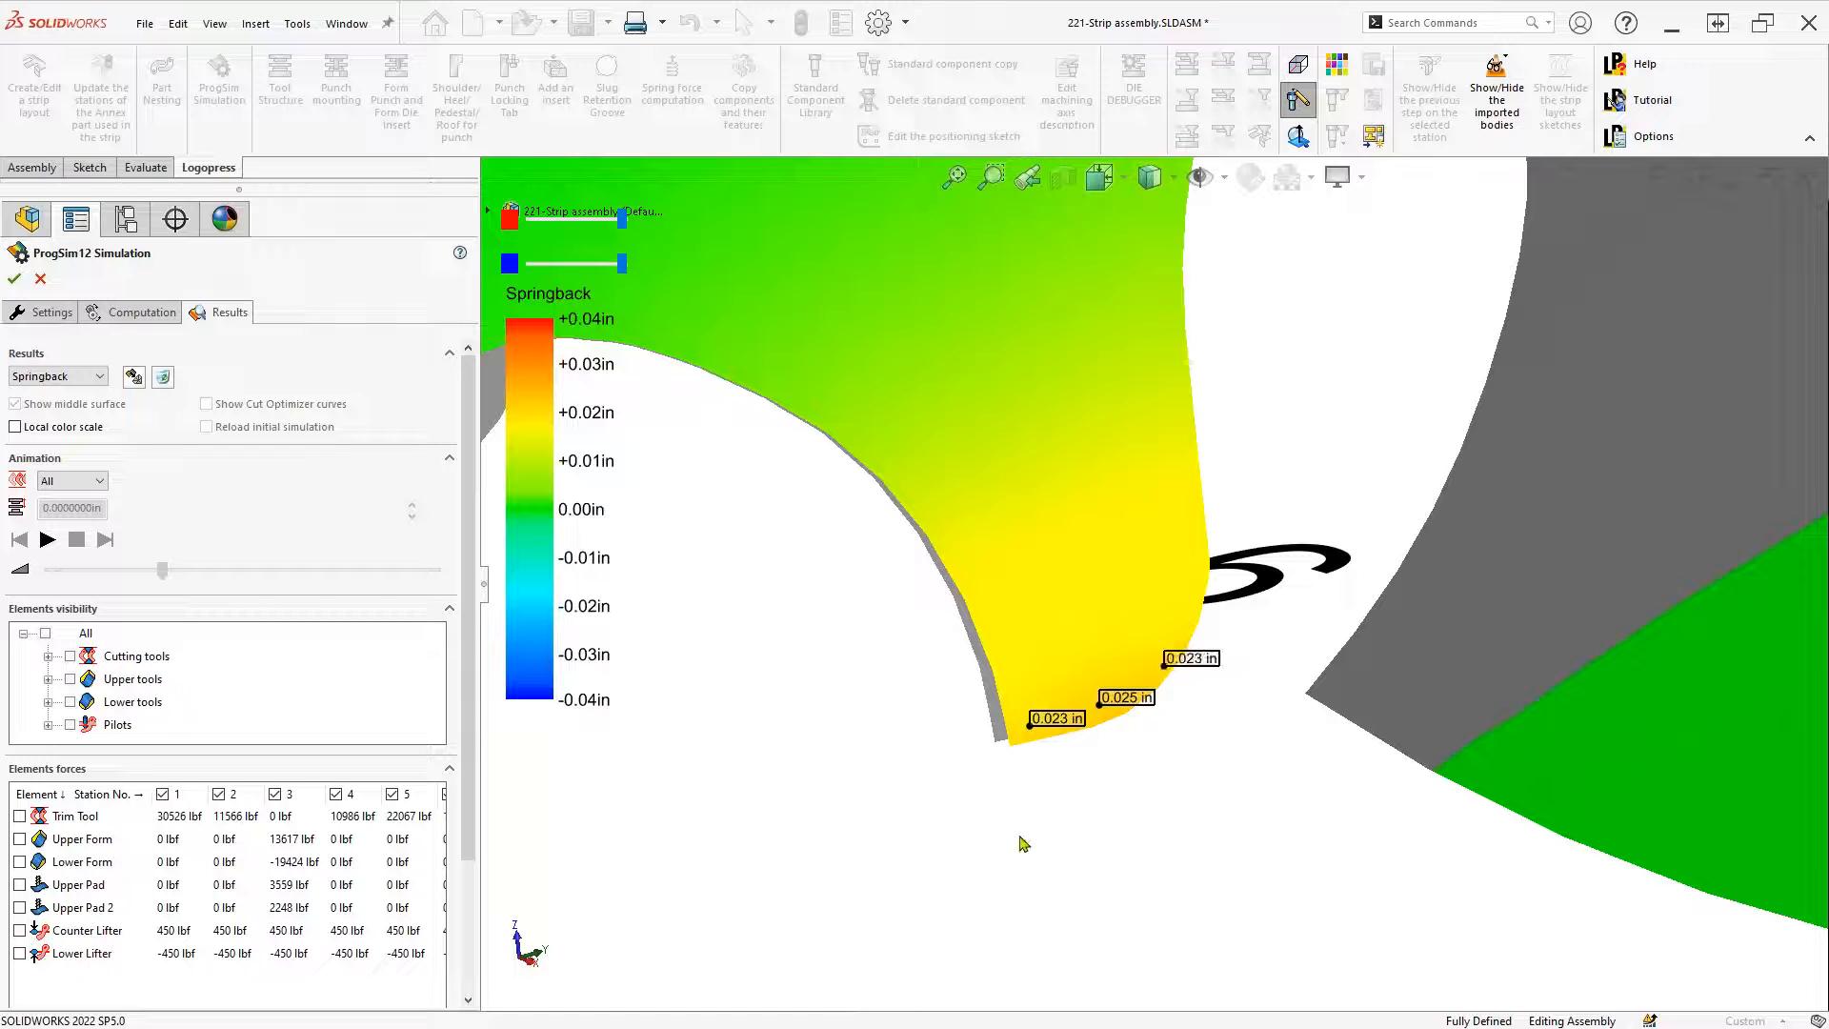
pyautogui.scroll(5, 1019, 842)
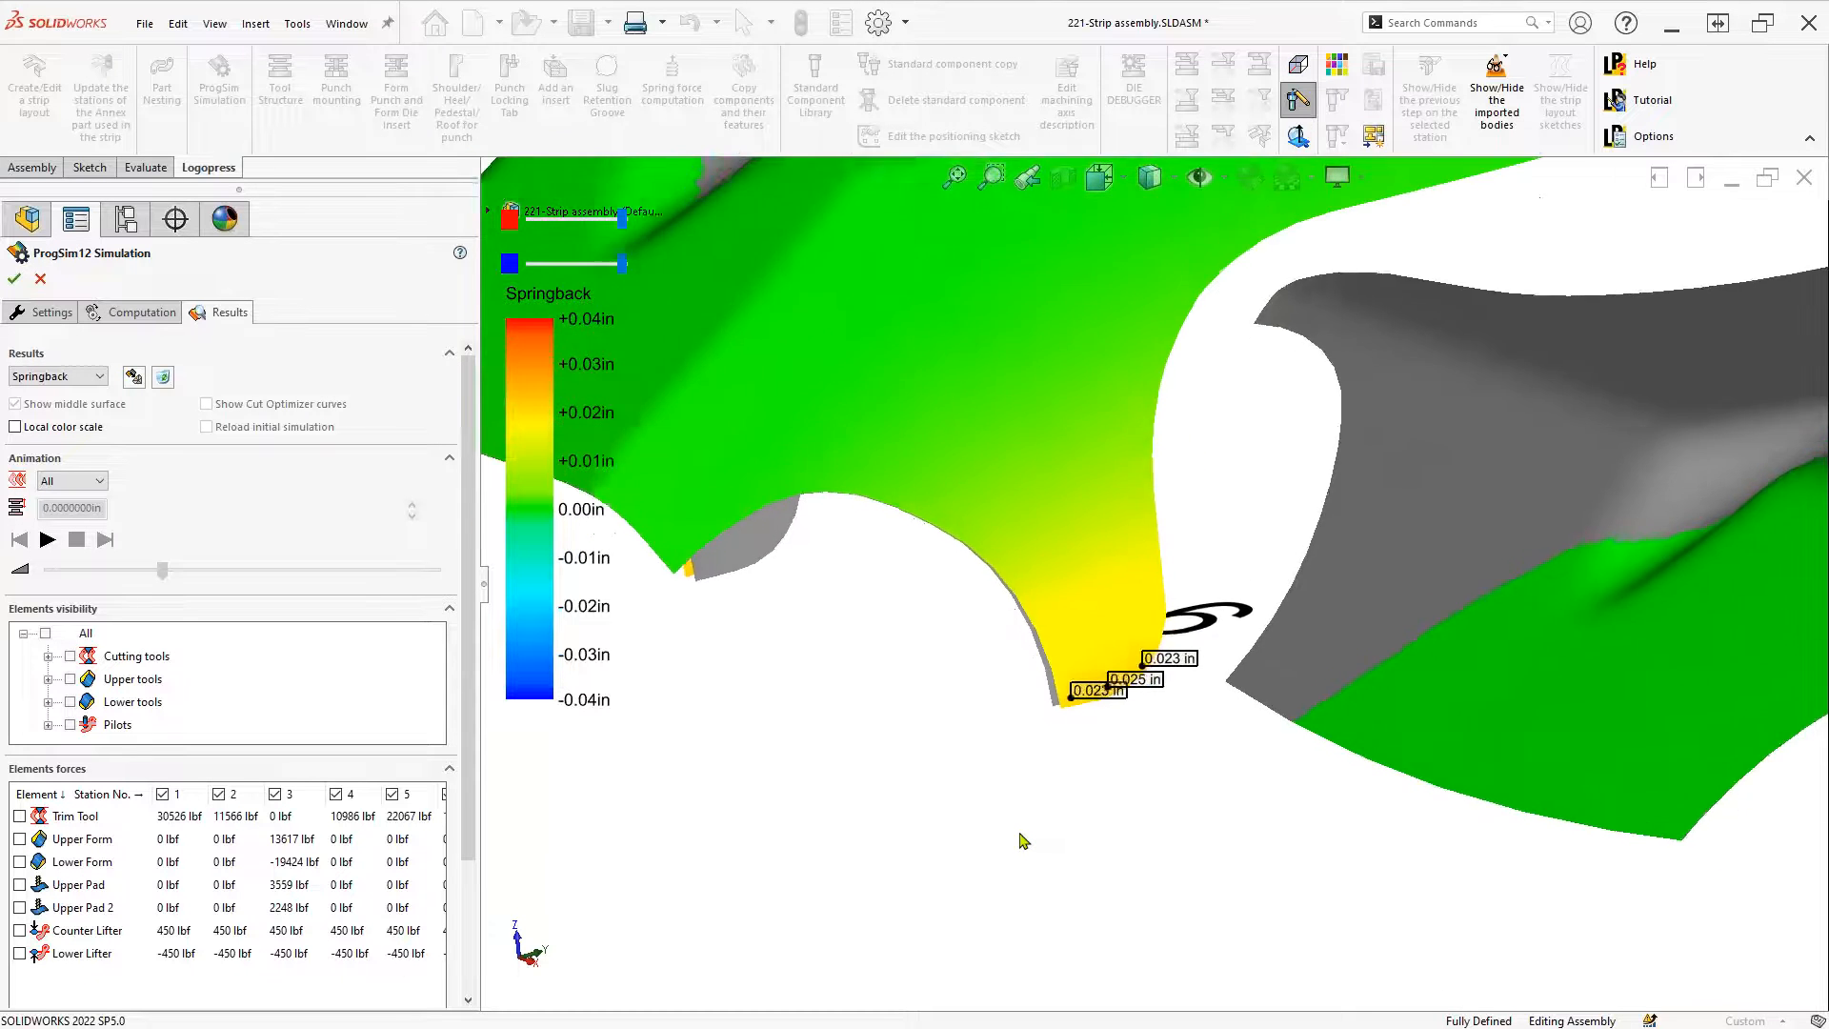
pyautogui.scroll(2, 1022, 840)
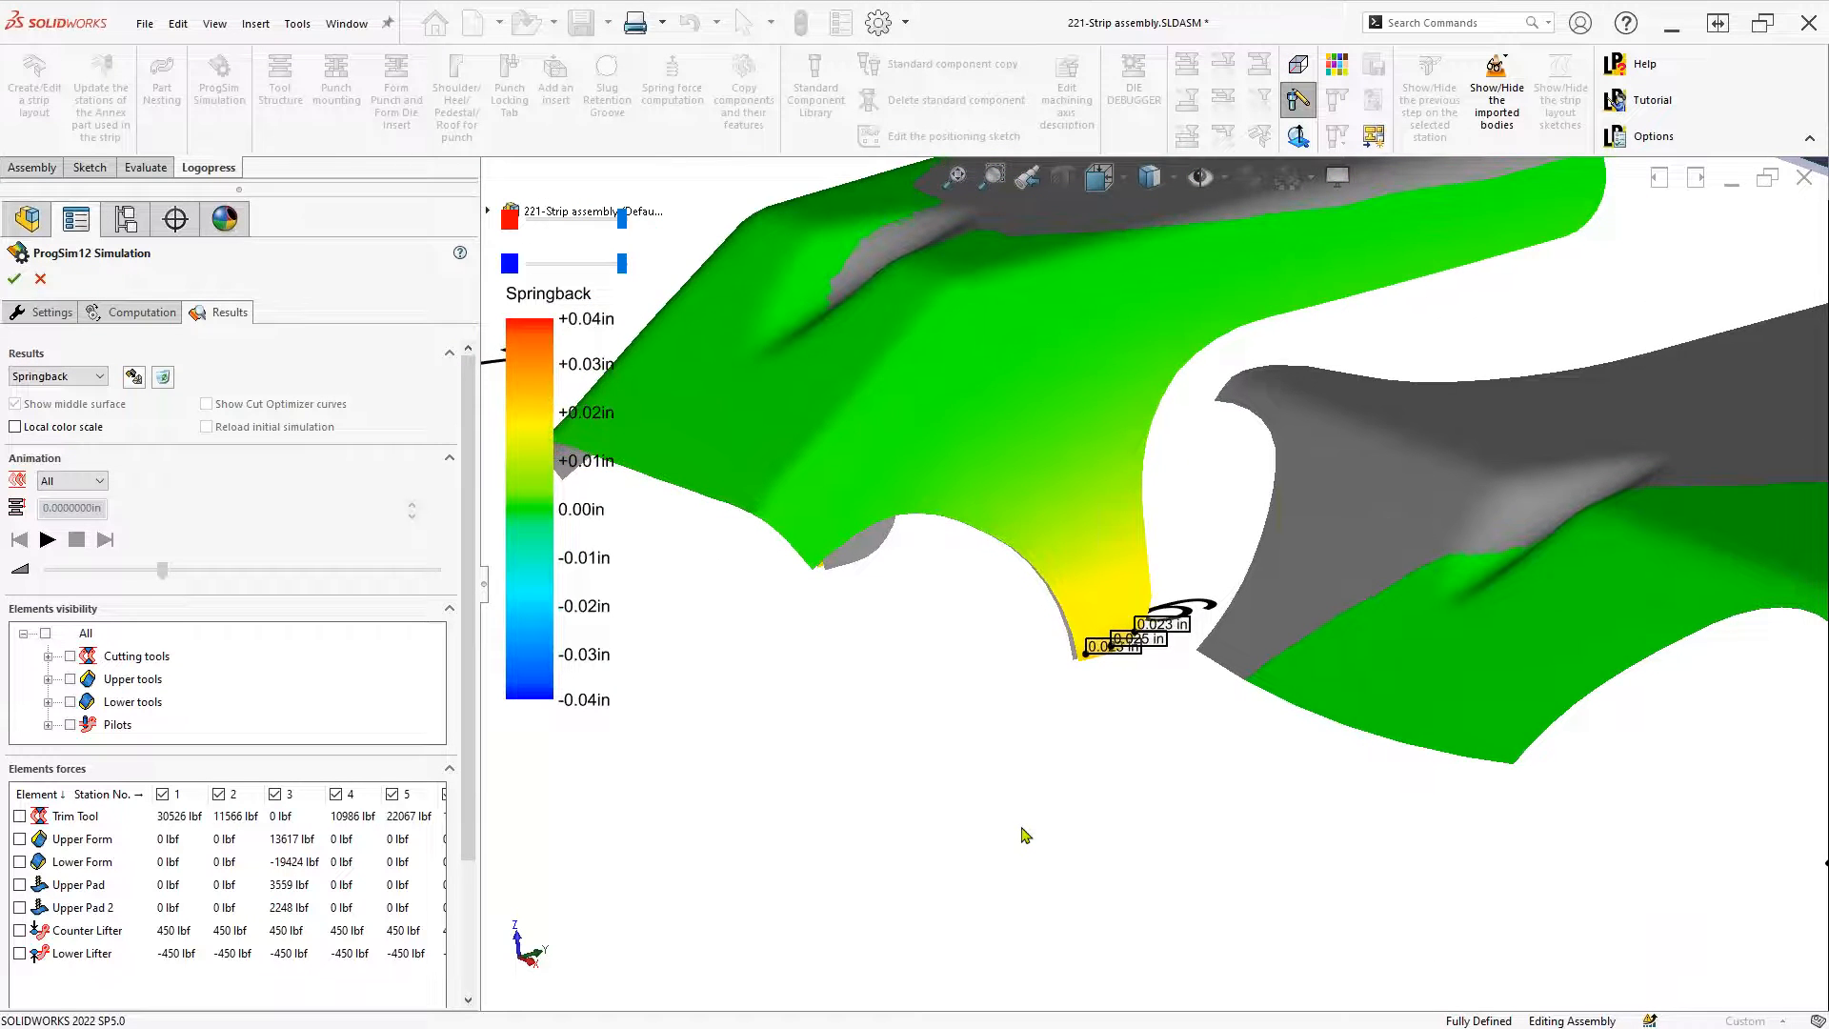
pyautogui.scroll(-5, 1025, 835)
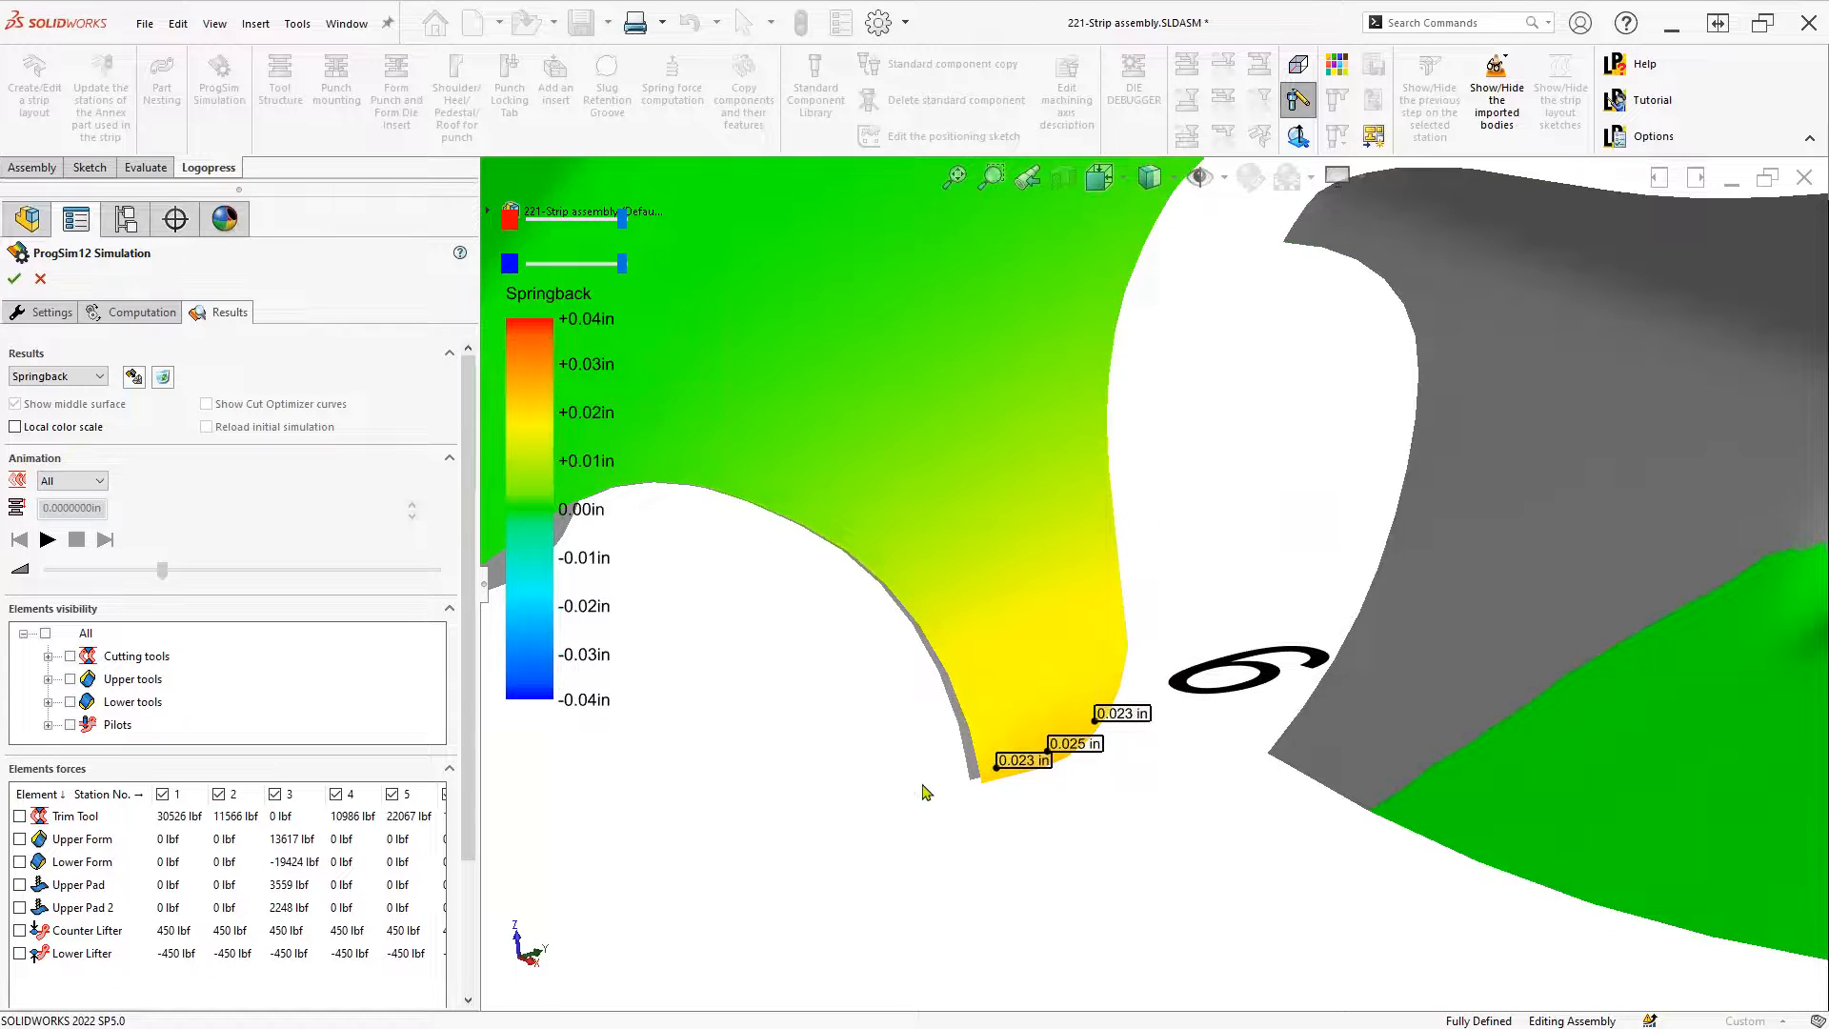
pyautogui.scroll(6, 924, 791)
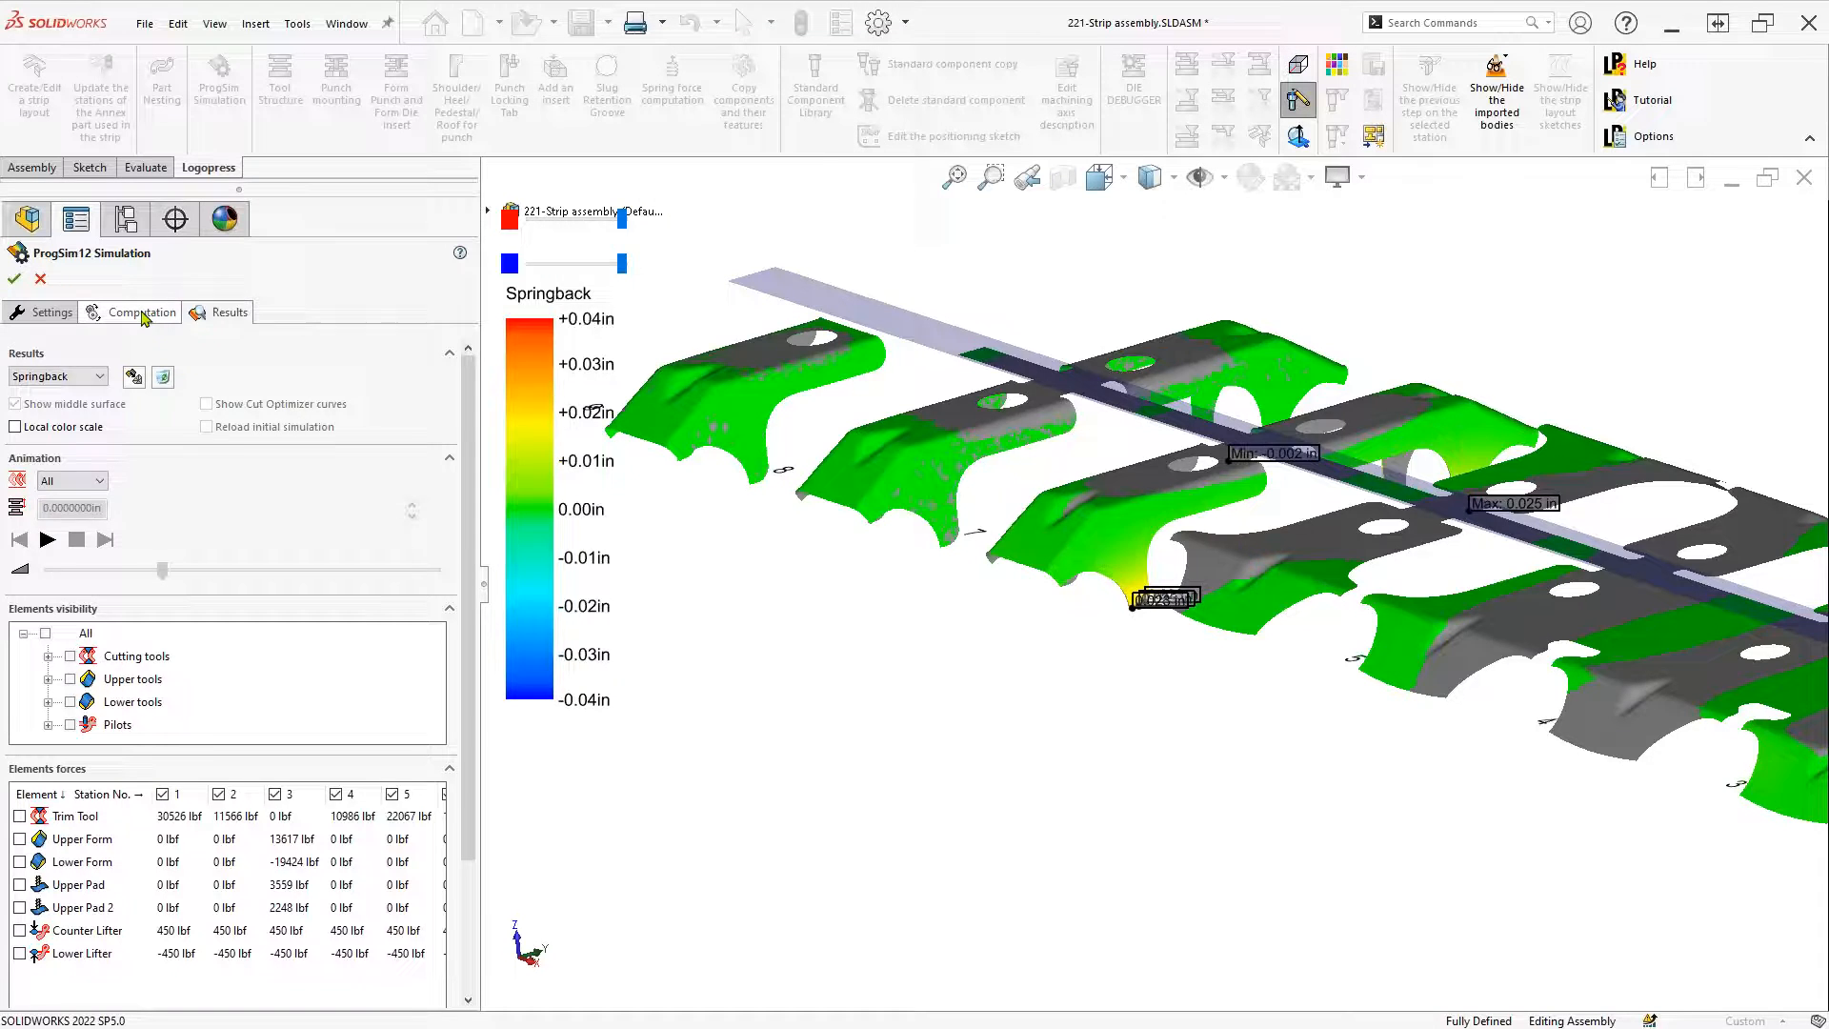
# Enable the Cut Optimizer, choose station 7 for target lines, and reset them from part outlines
pyautogui.click(143, 315)
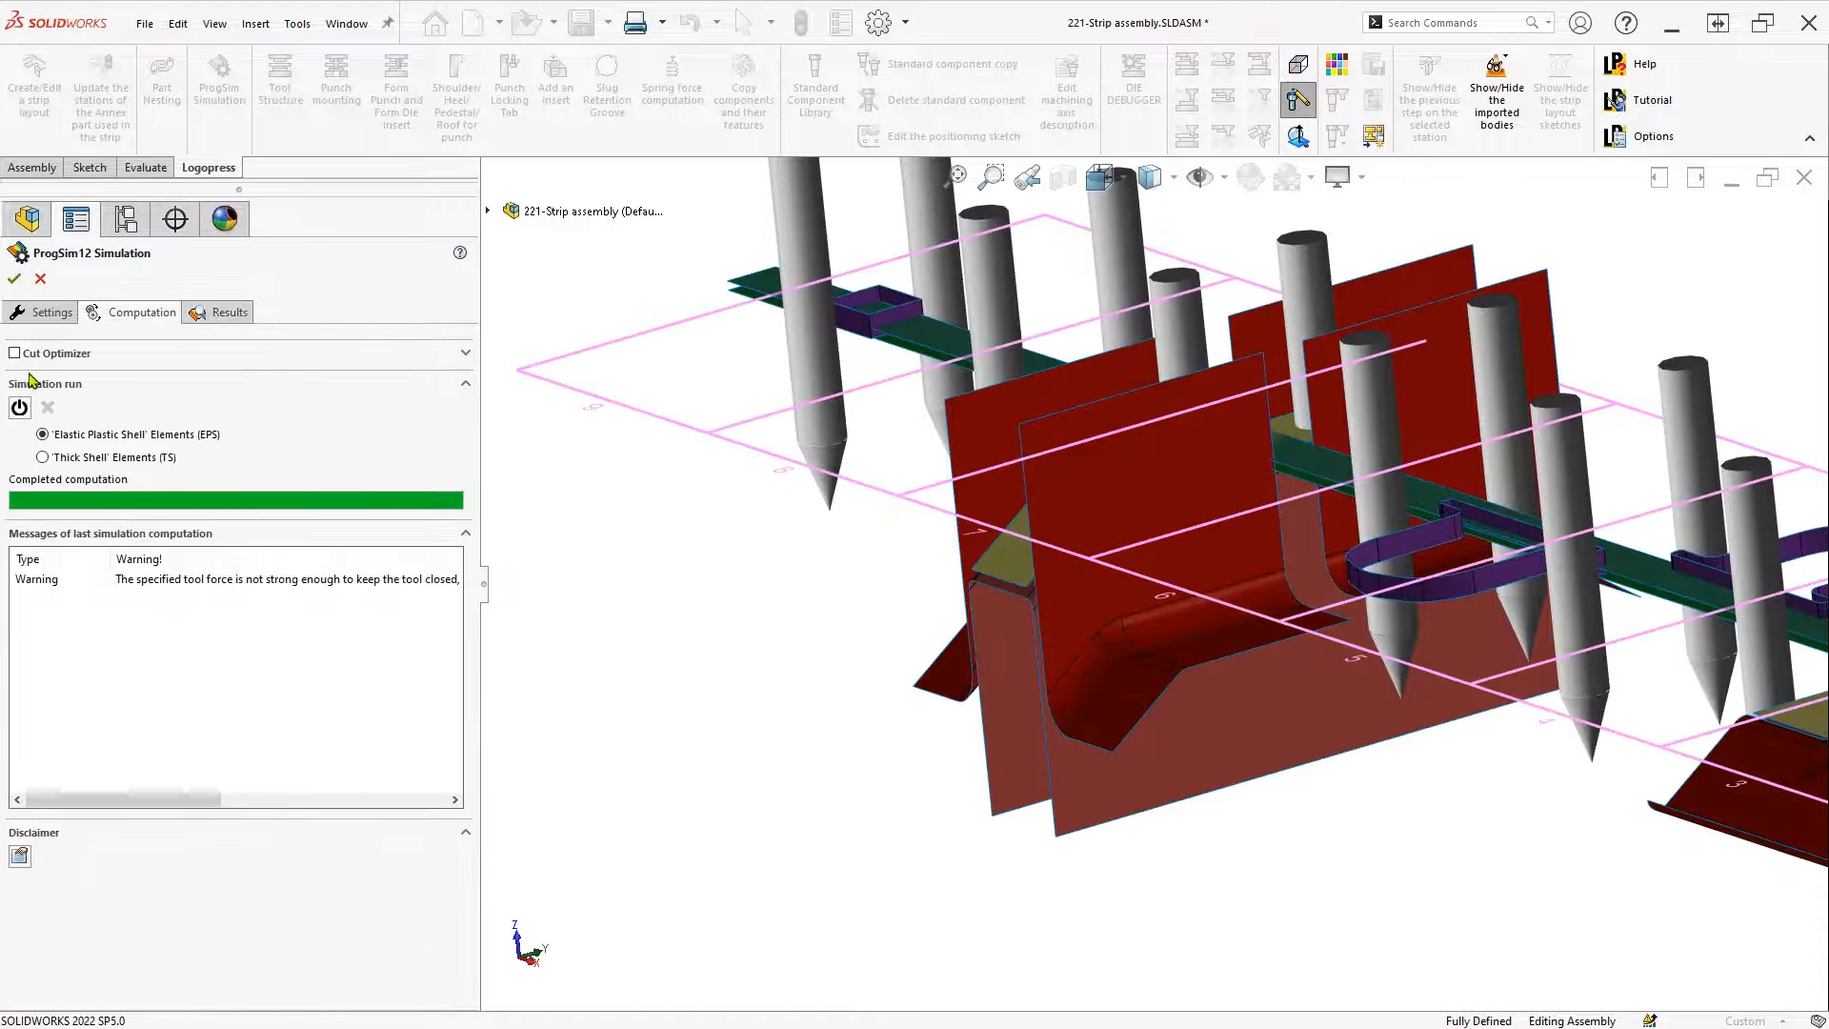
pyautogui.click(17, 354)
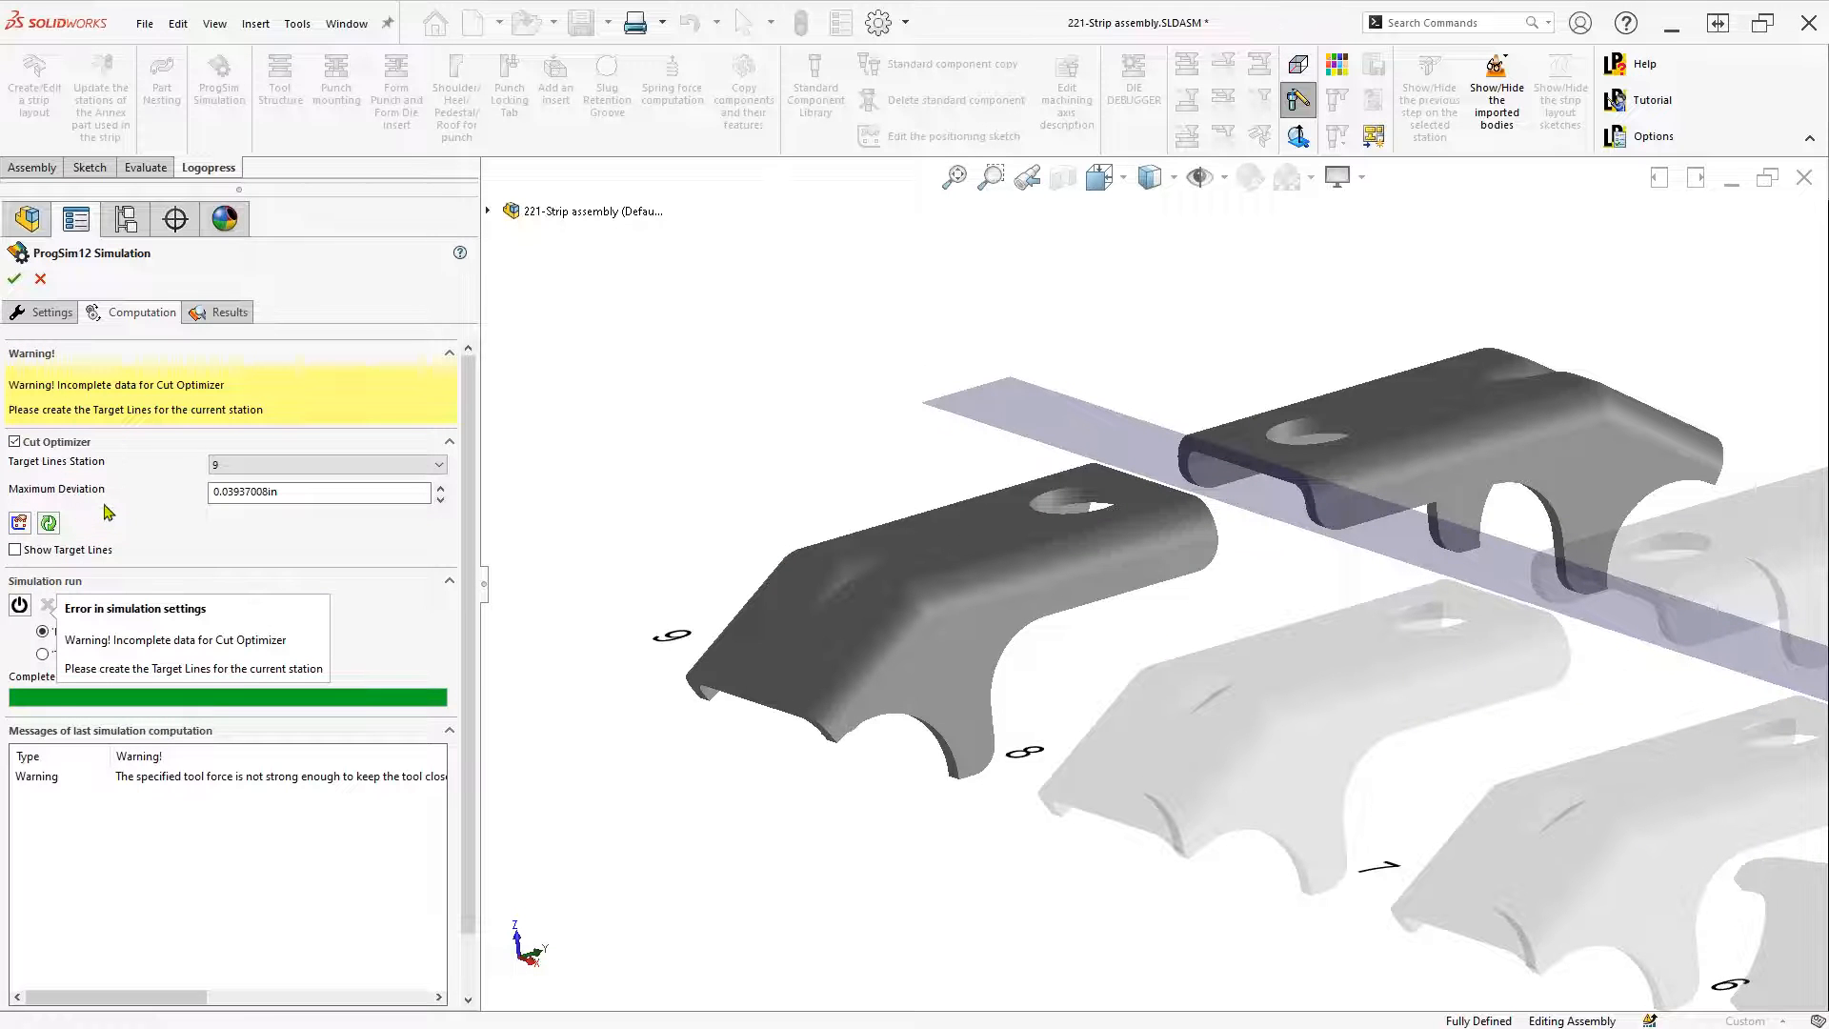
pyautogui.click(235, 467)
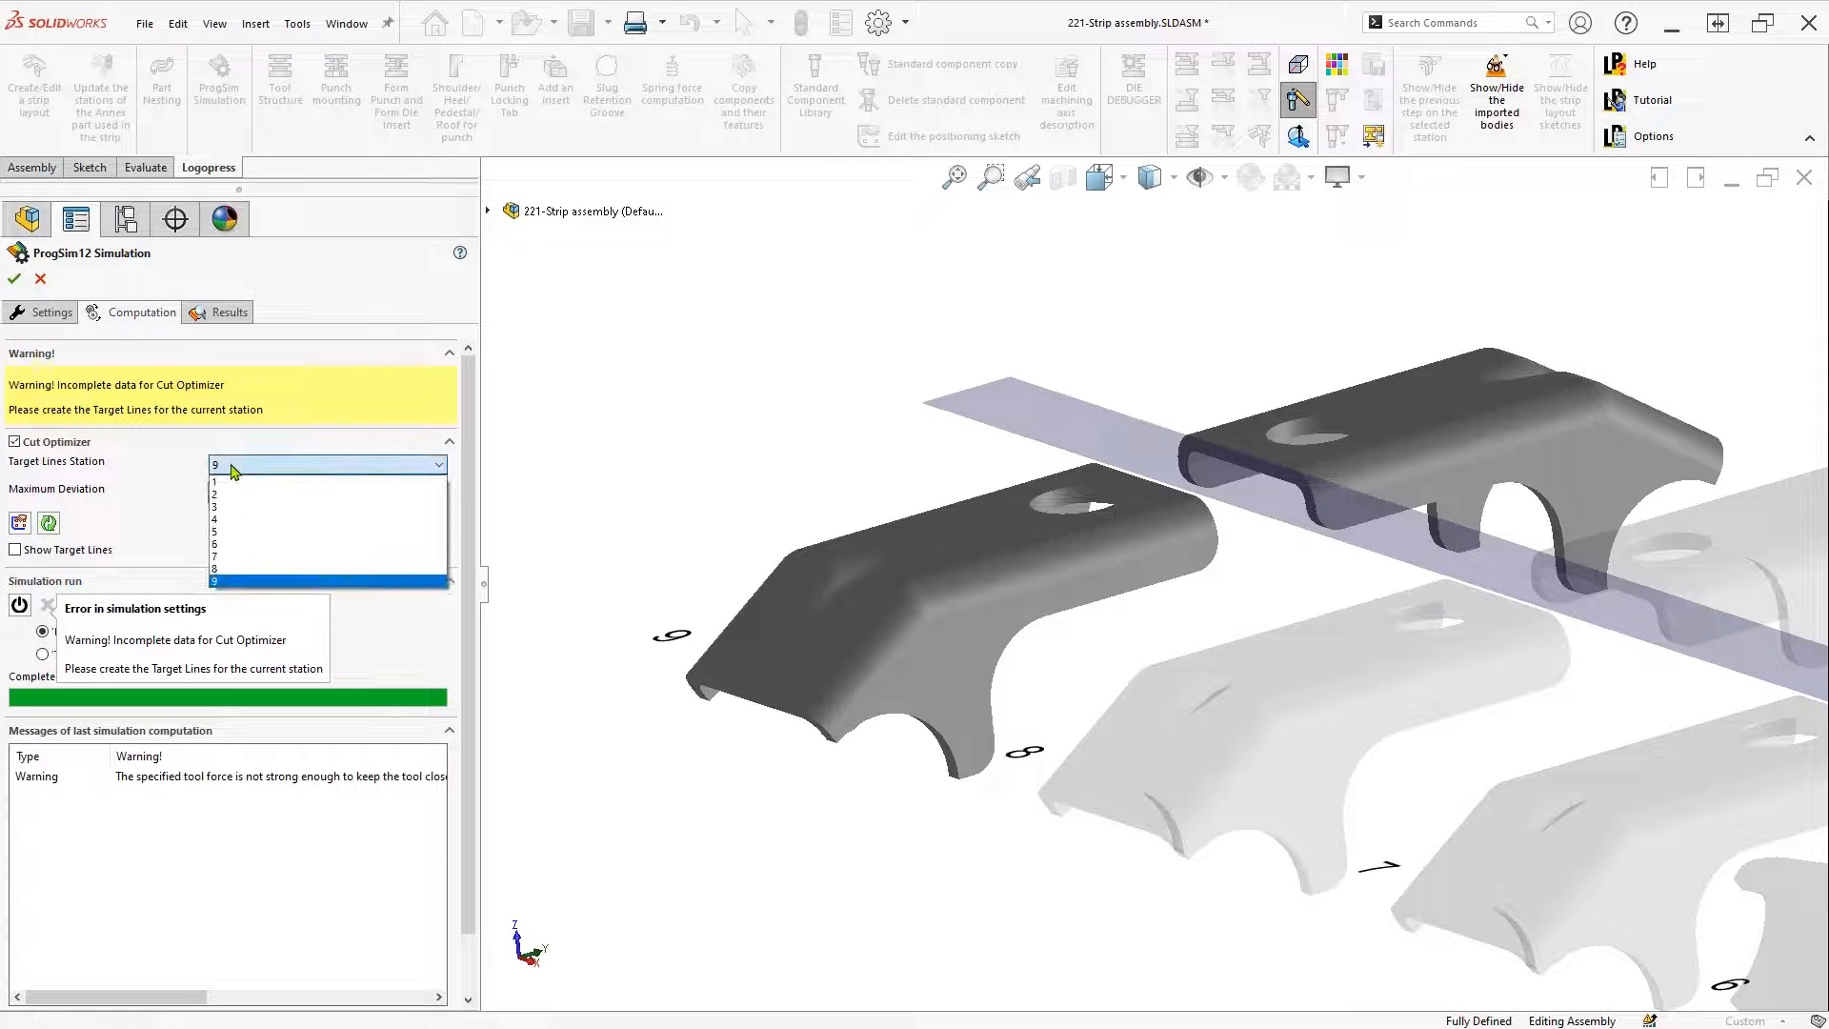
pyautogui.click(234, 557)
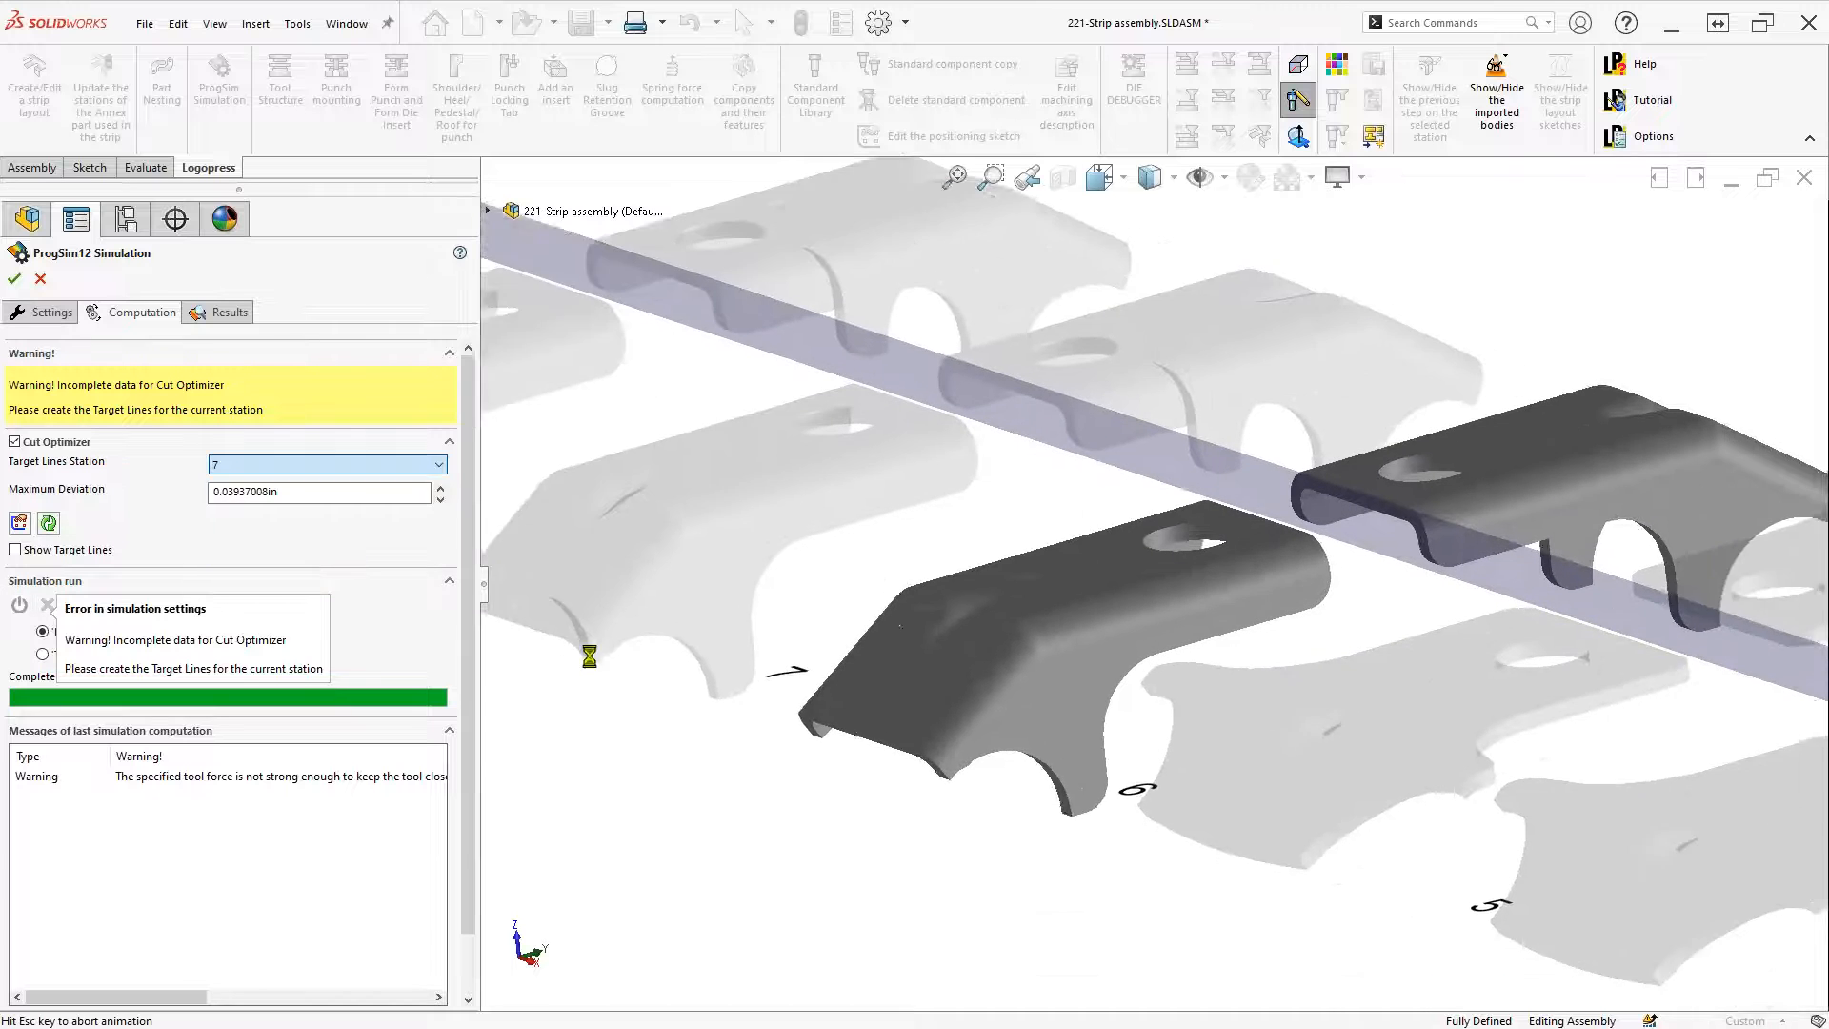
pyautogui.click(50, 524)
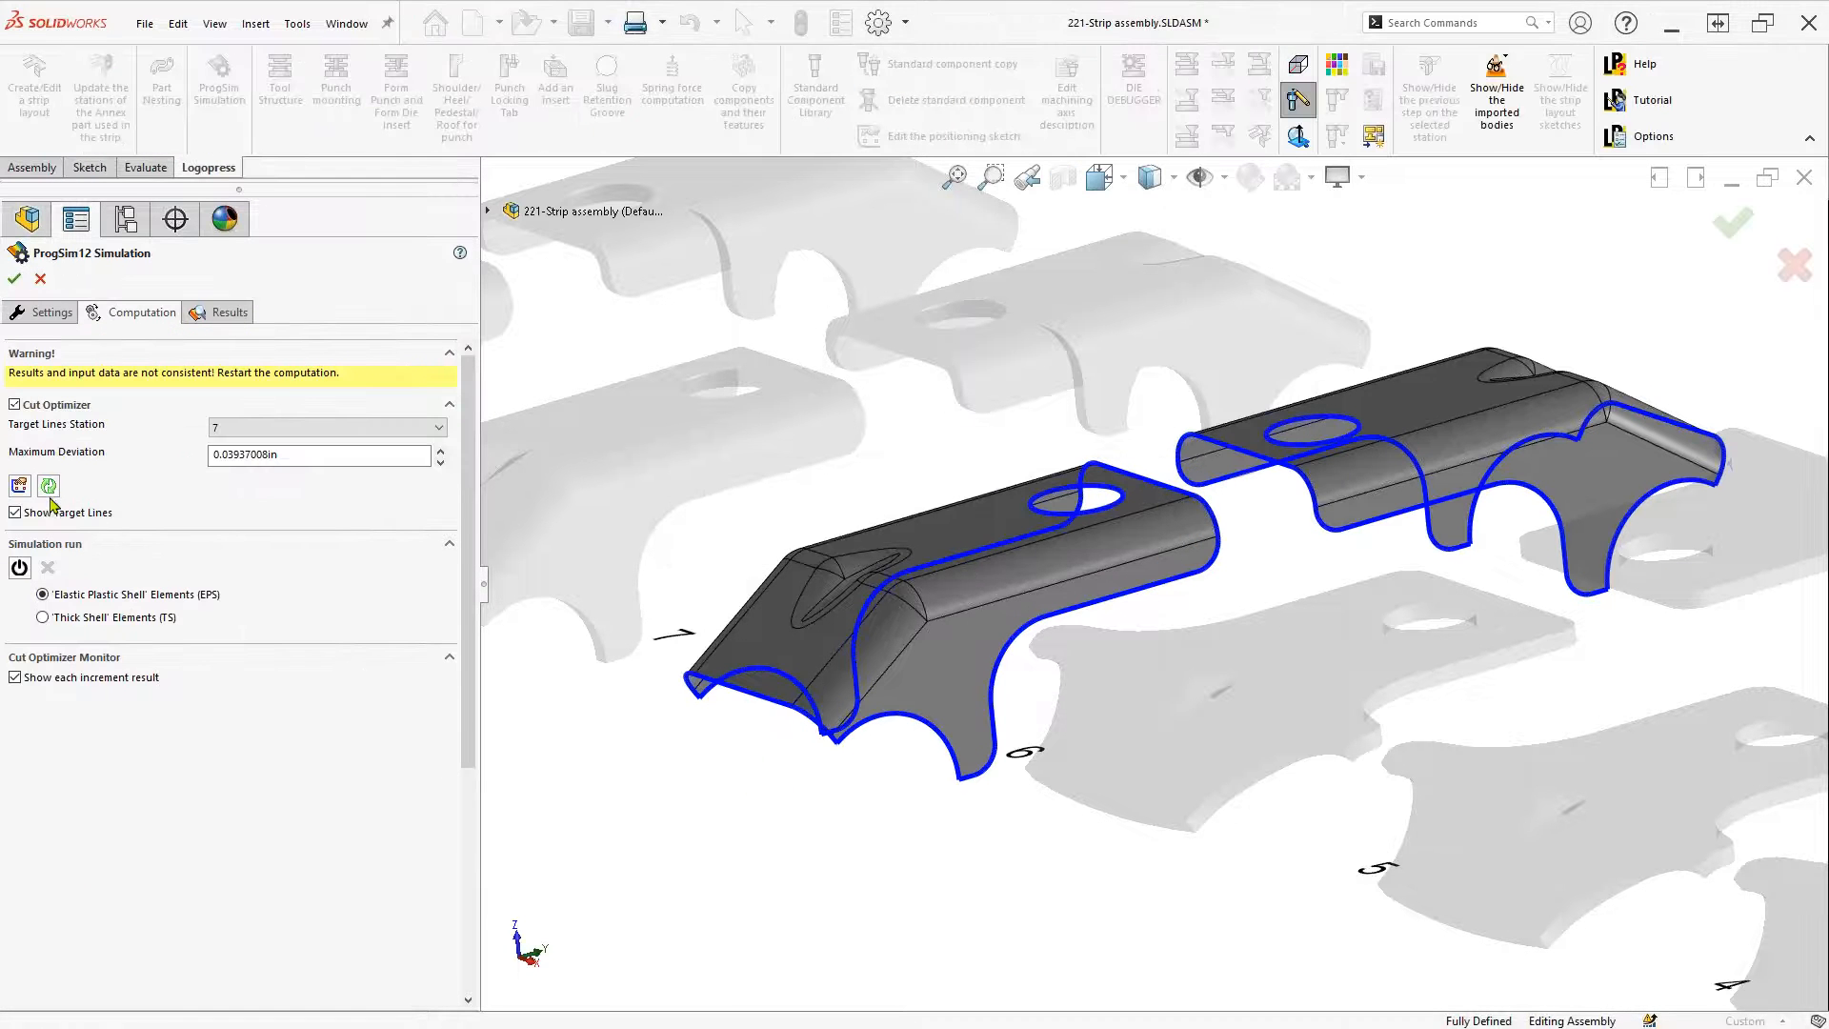
pyautogui.click(19, 486)
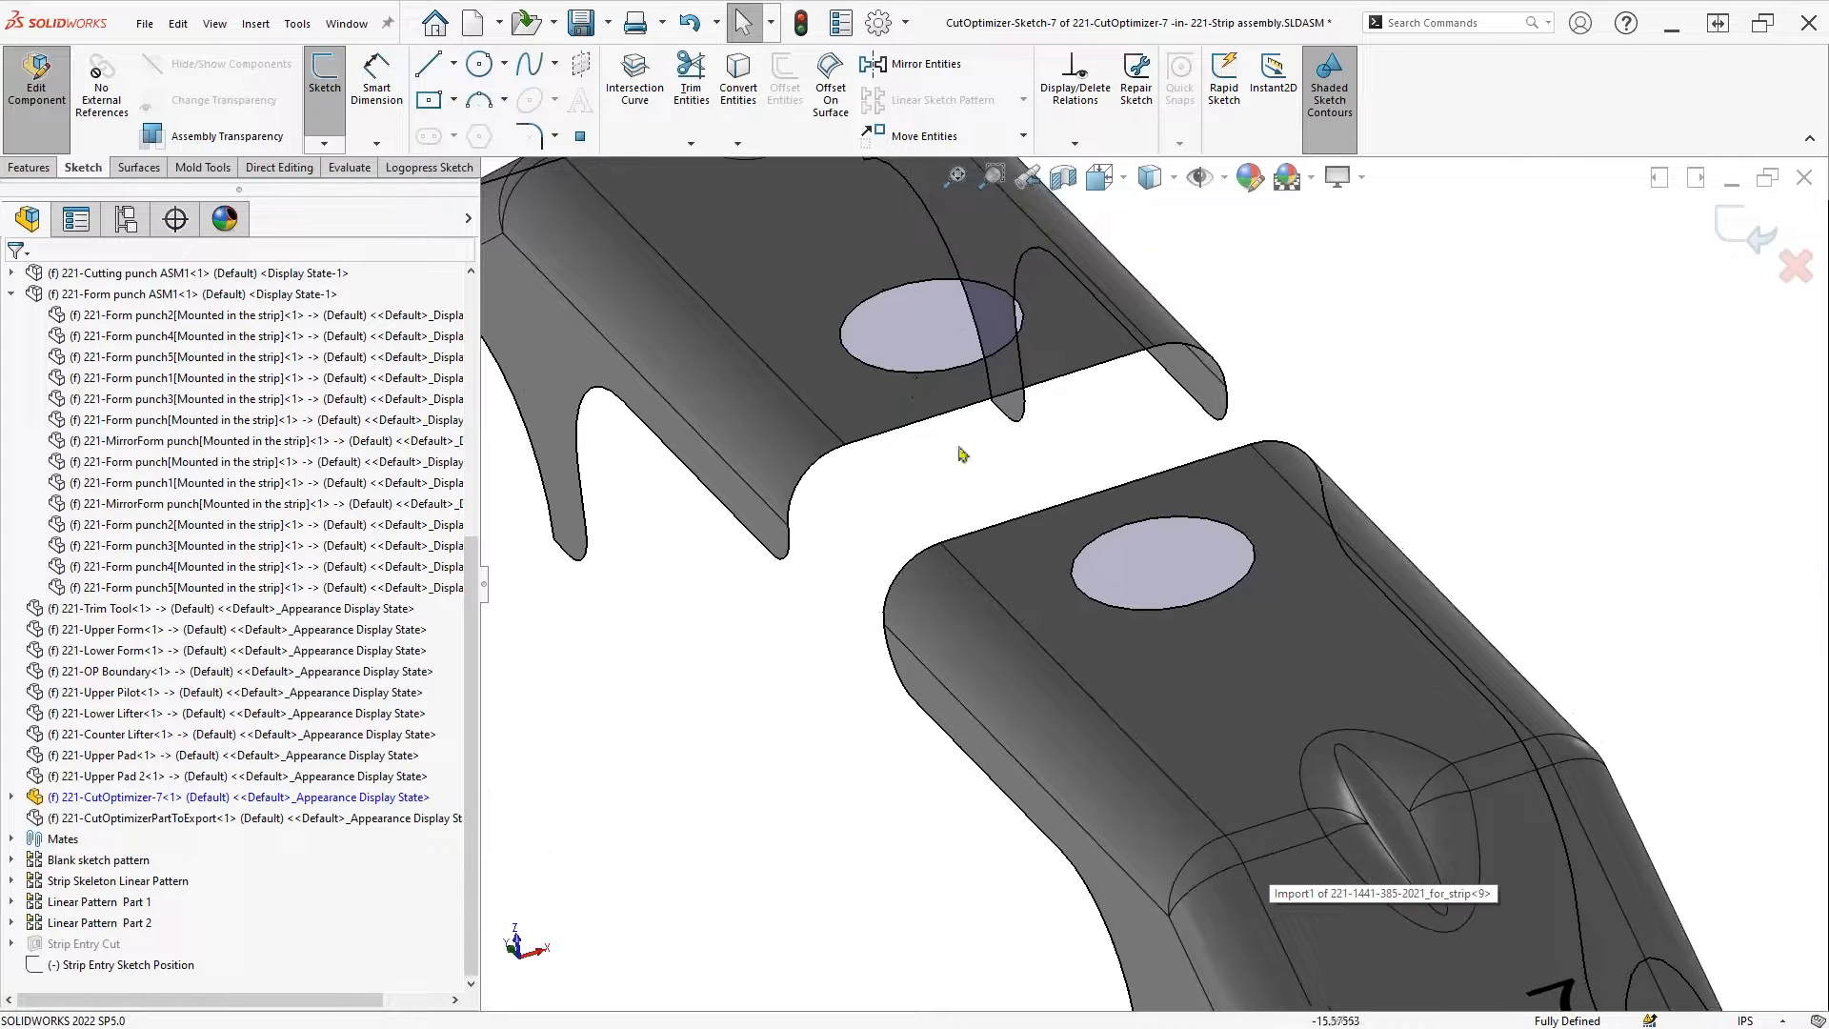
pyautogui.click(846, 338)
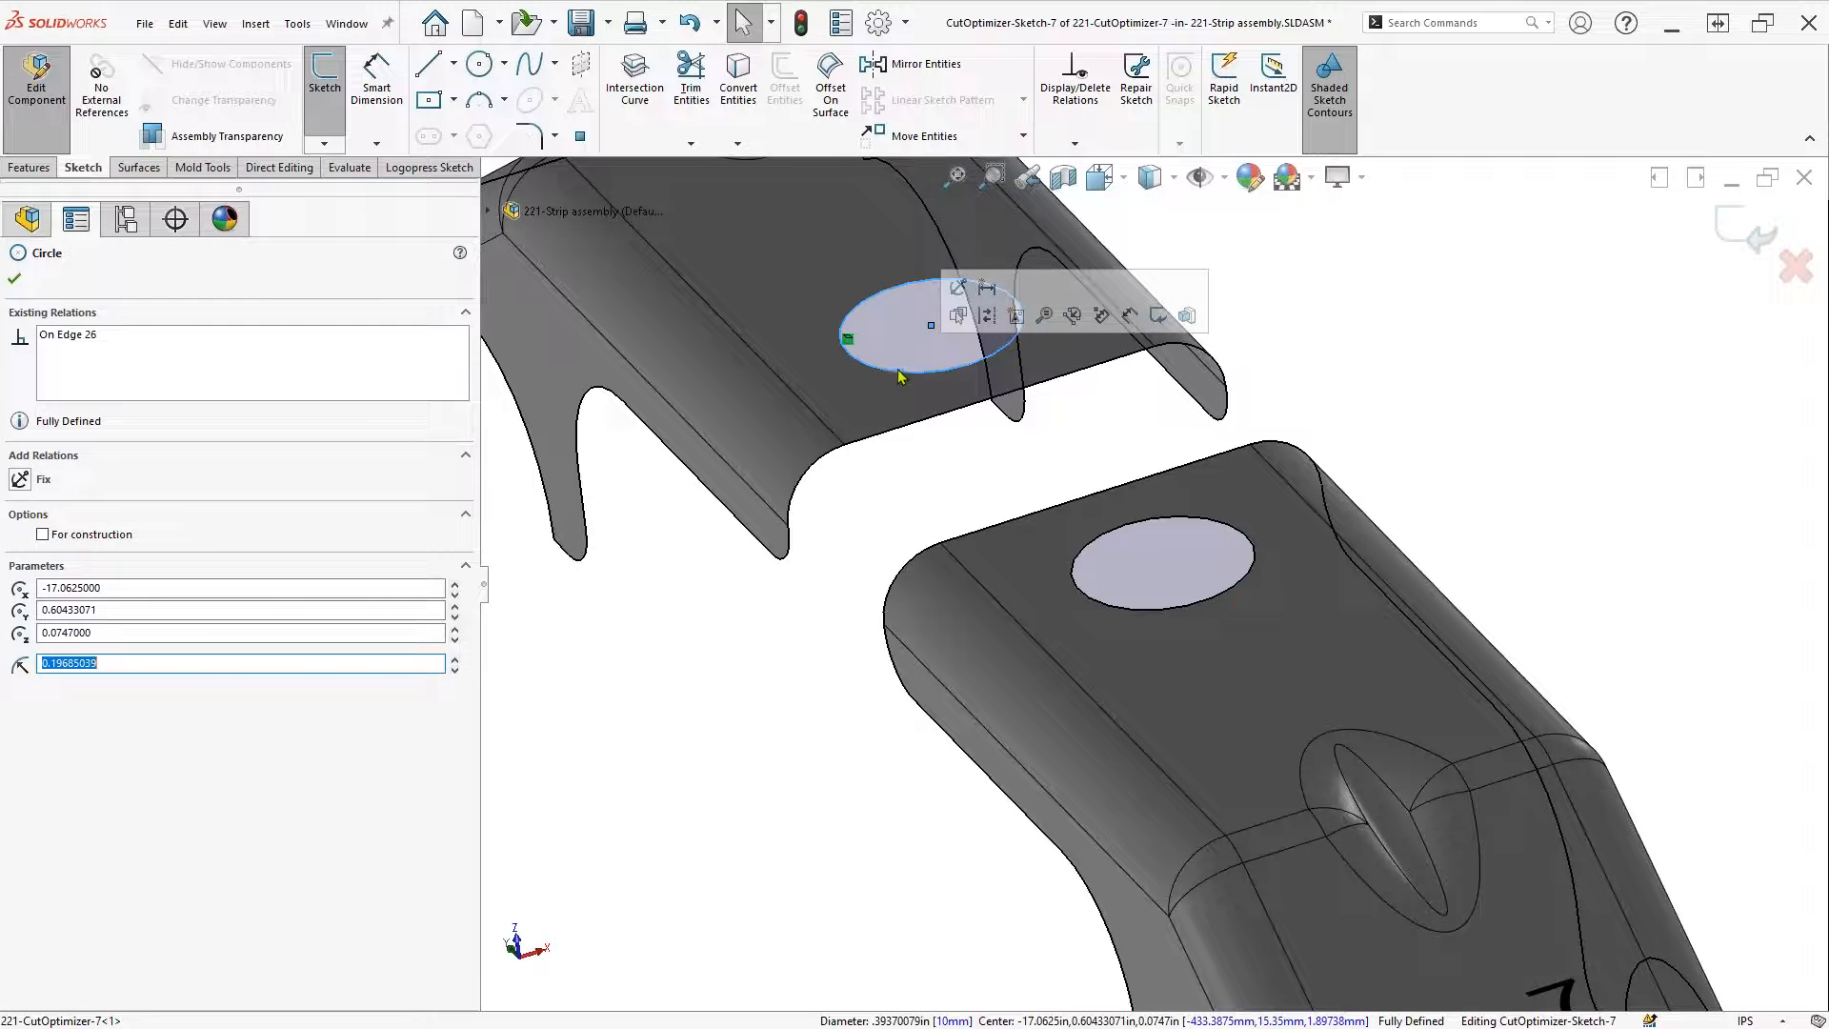
pyautogui.press('Escape')
pyautogui.click(1095, 547)
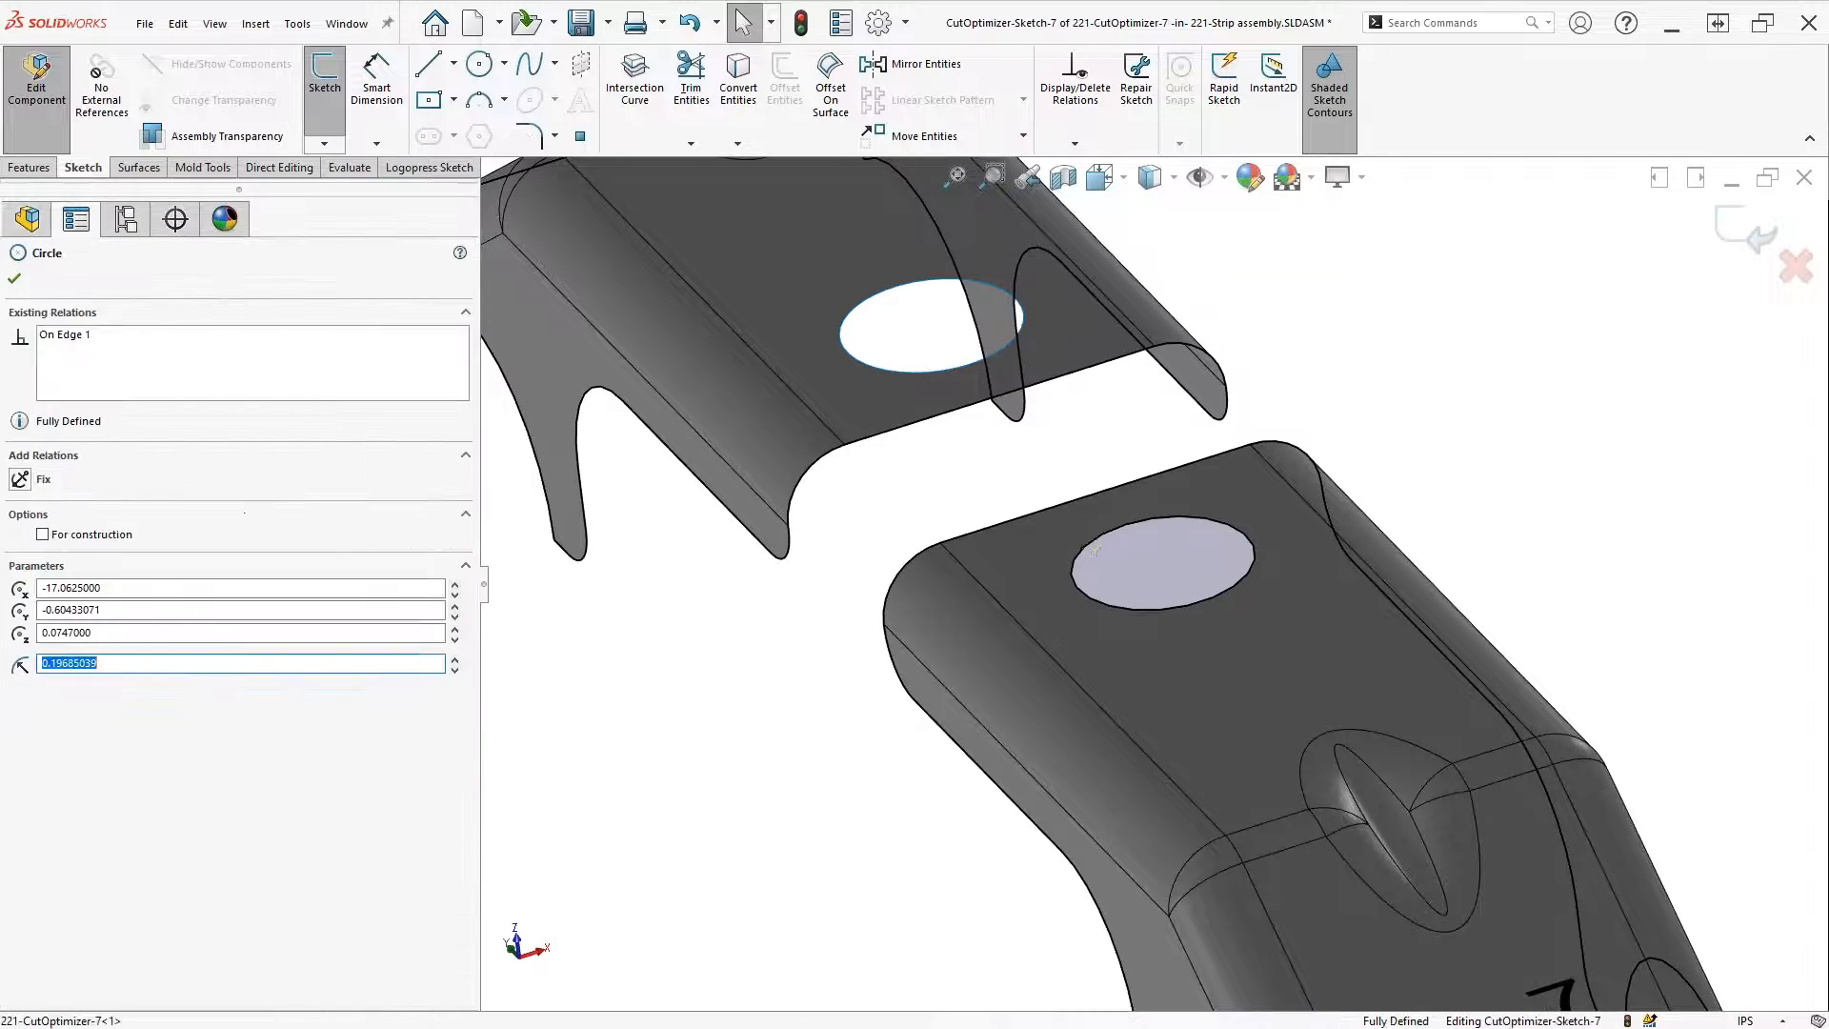
pyautogui.press('Escape')
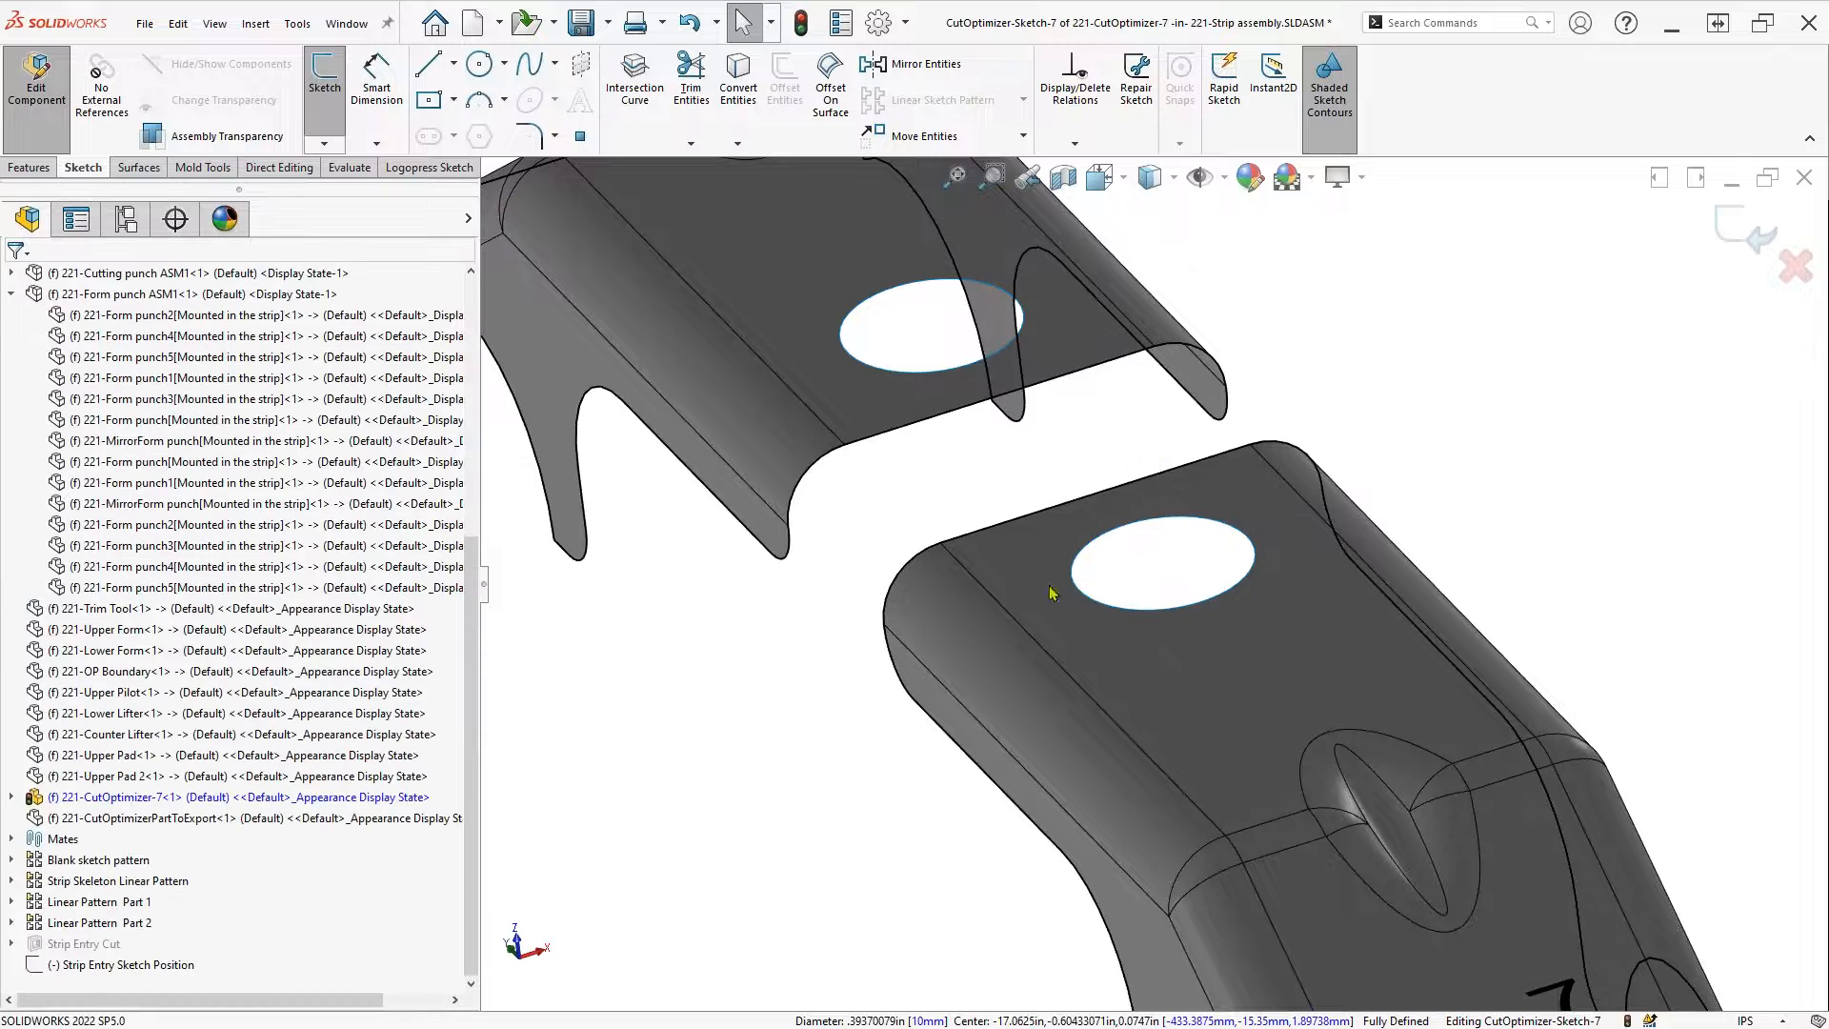
pyautogui.click(896, 678)
pyautogui.press('Escape')
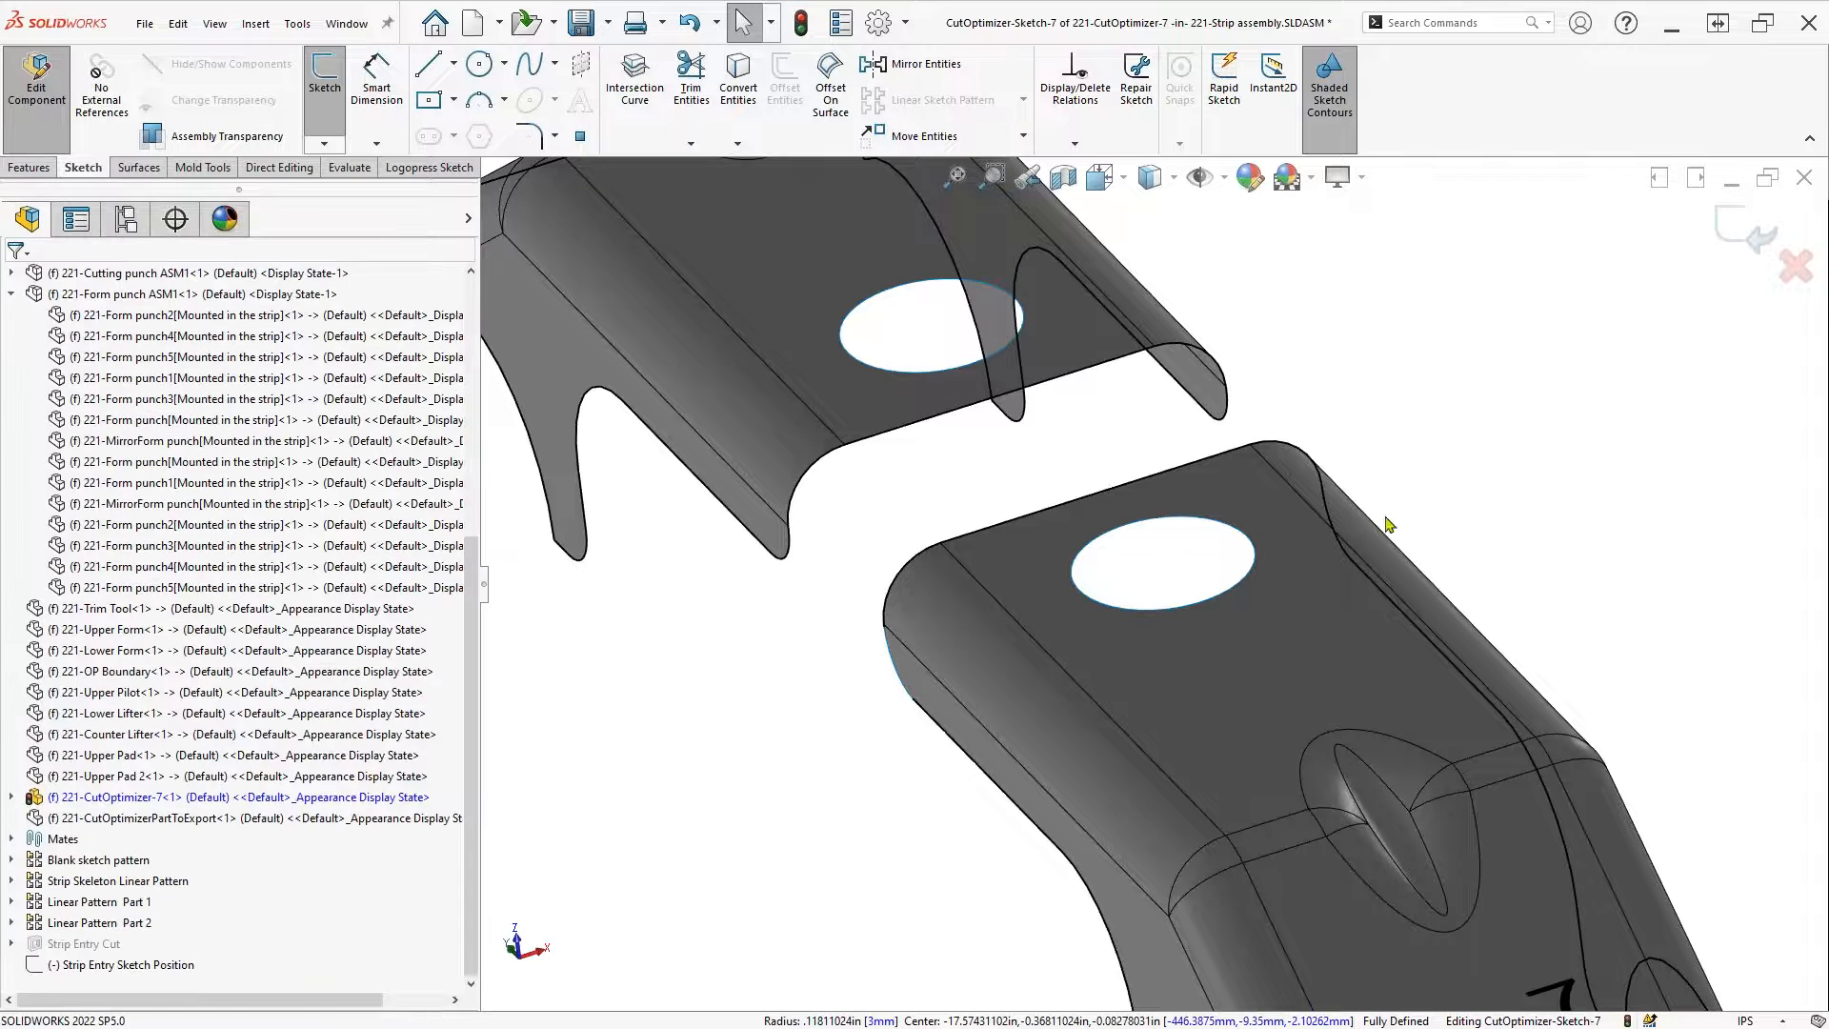
pyautogui.click(1334, 525)
pyautogui.press('Delete')
pyautogui.rightClick(1220, 464)
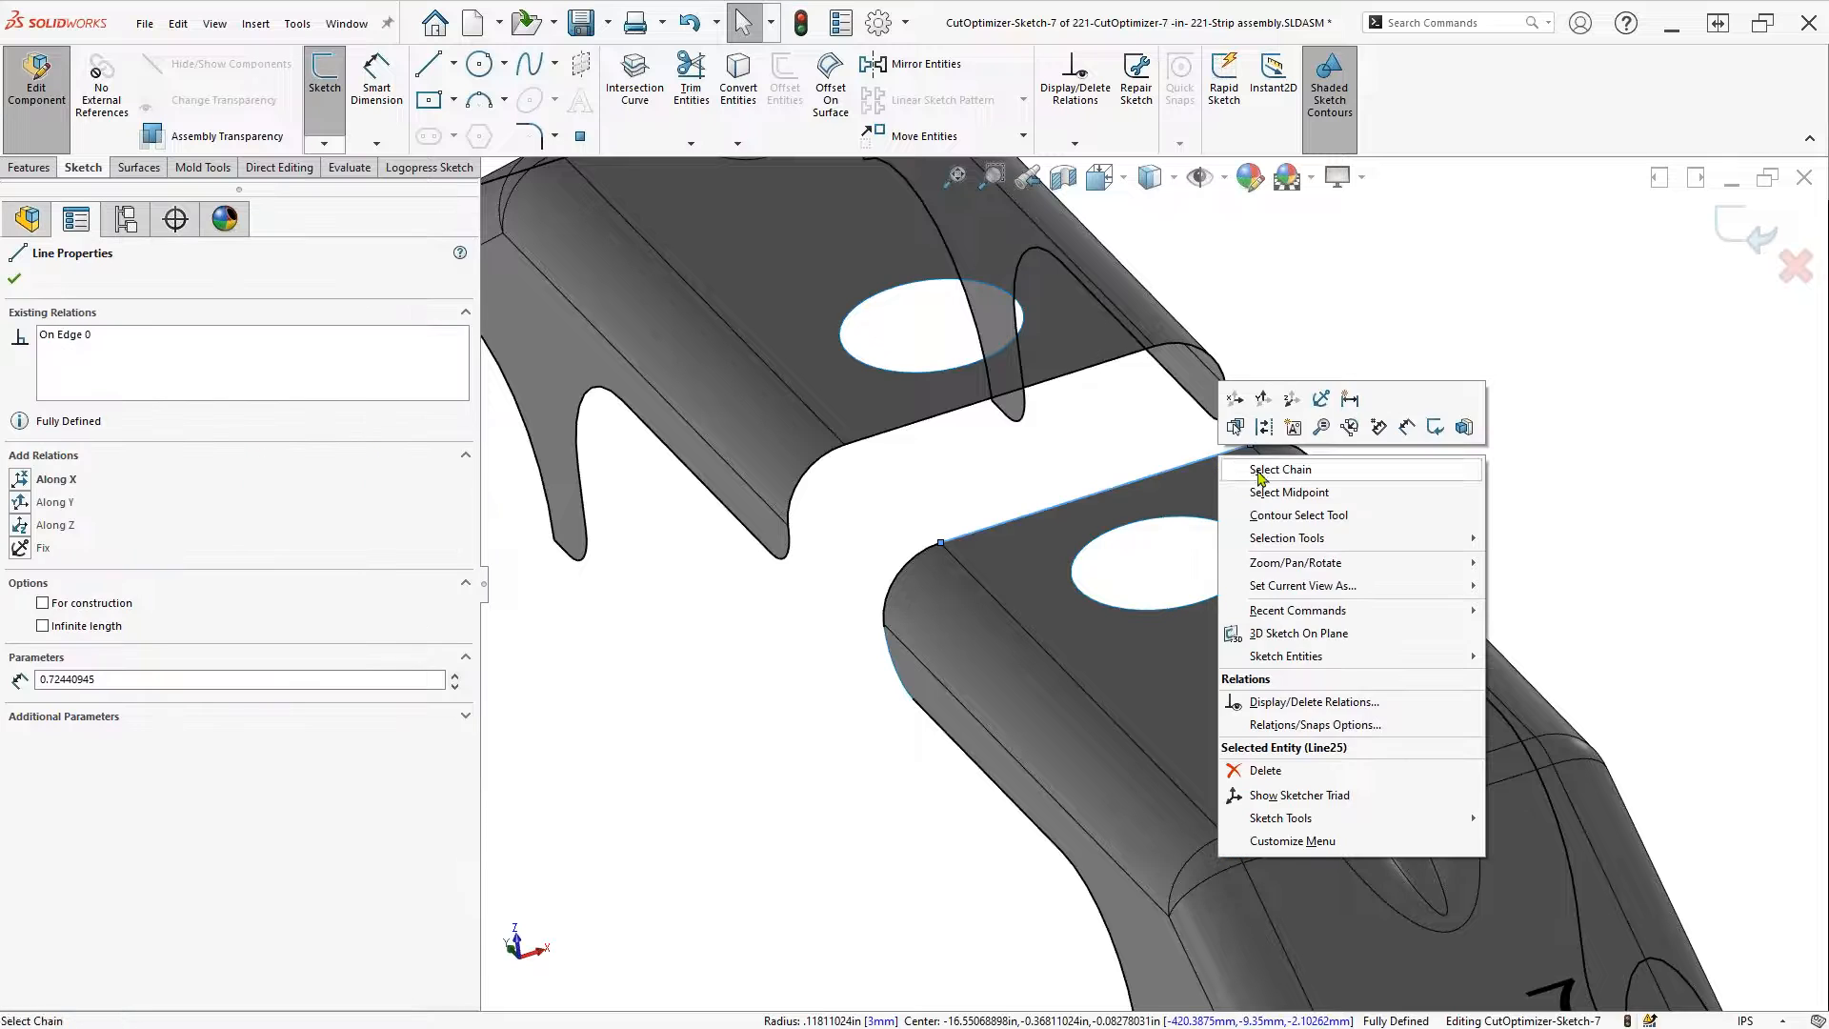
pyautogui.click(1263, 465)
pyautogui.press('Delete')
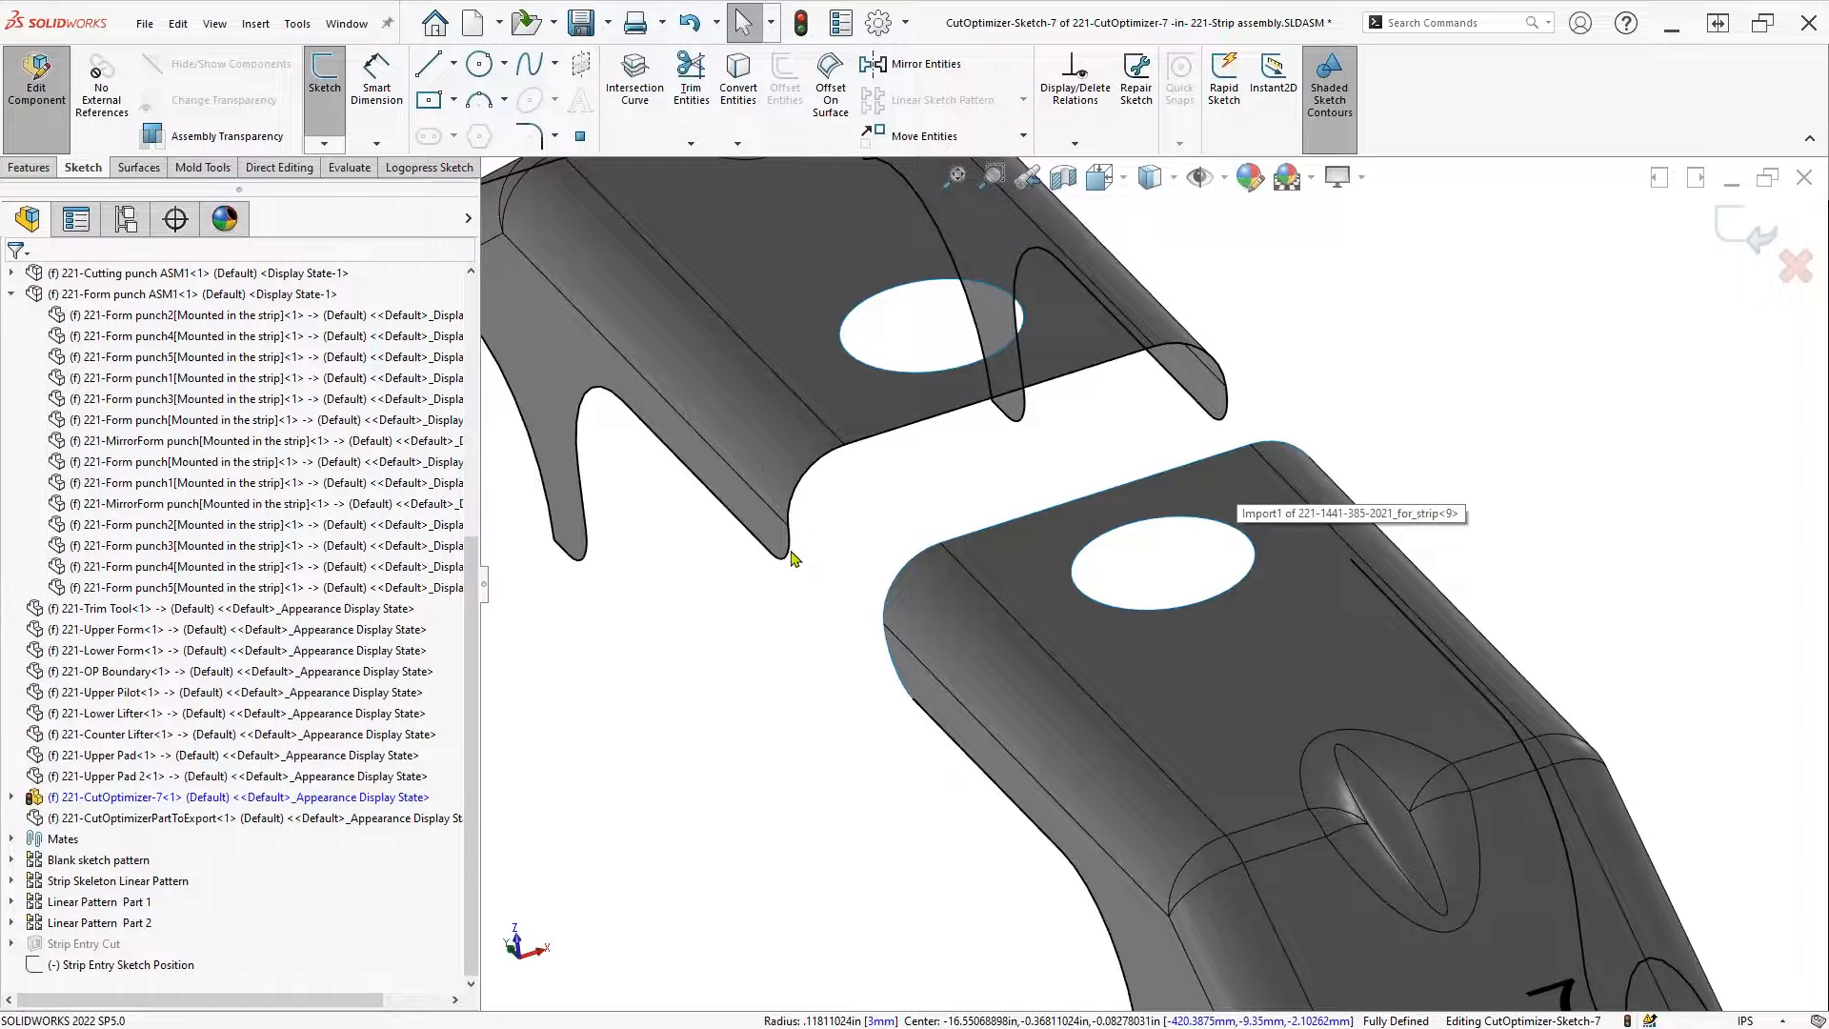
pyautogui.click(789, 556)
pyautogui.press('Escape')
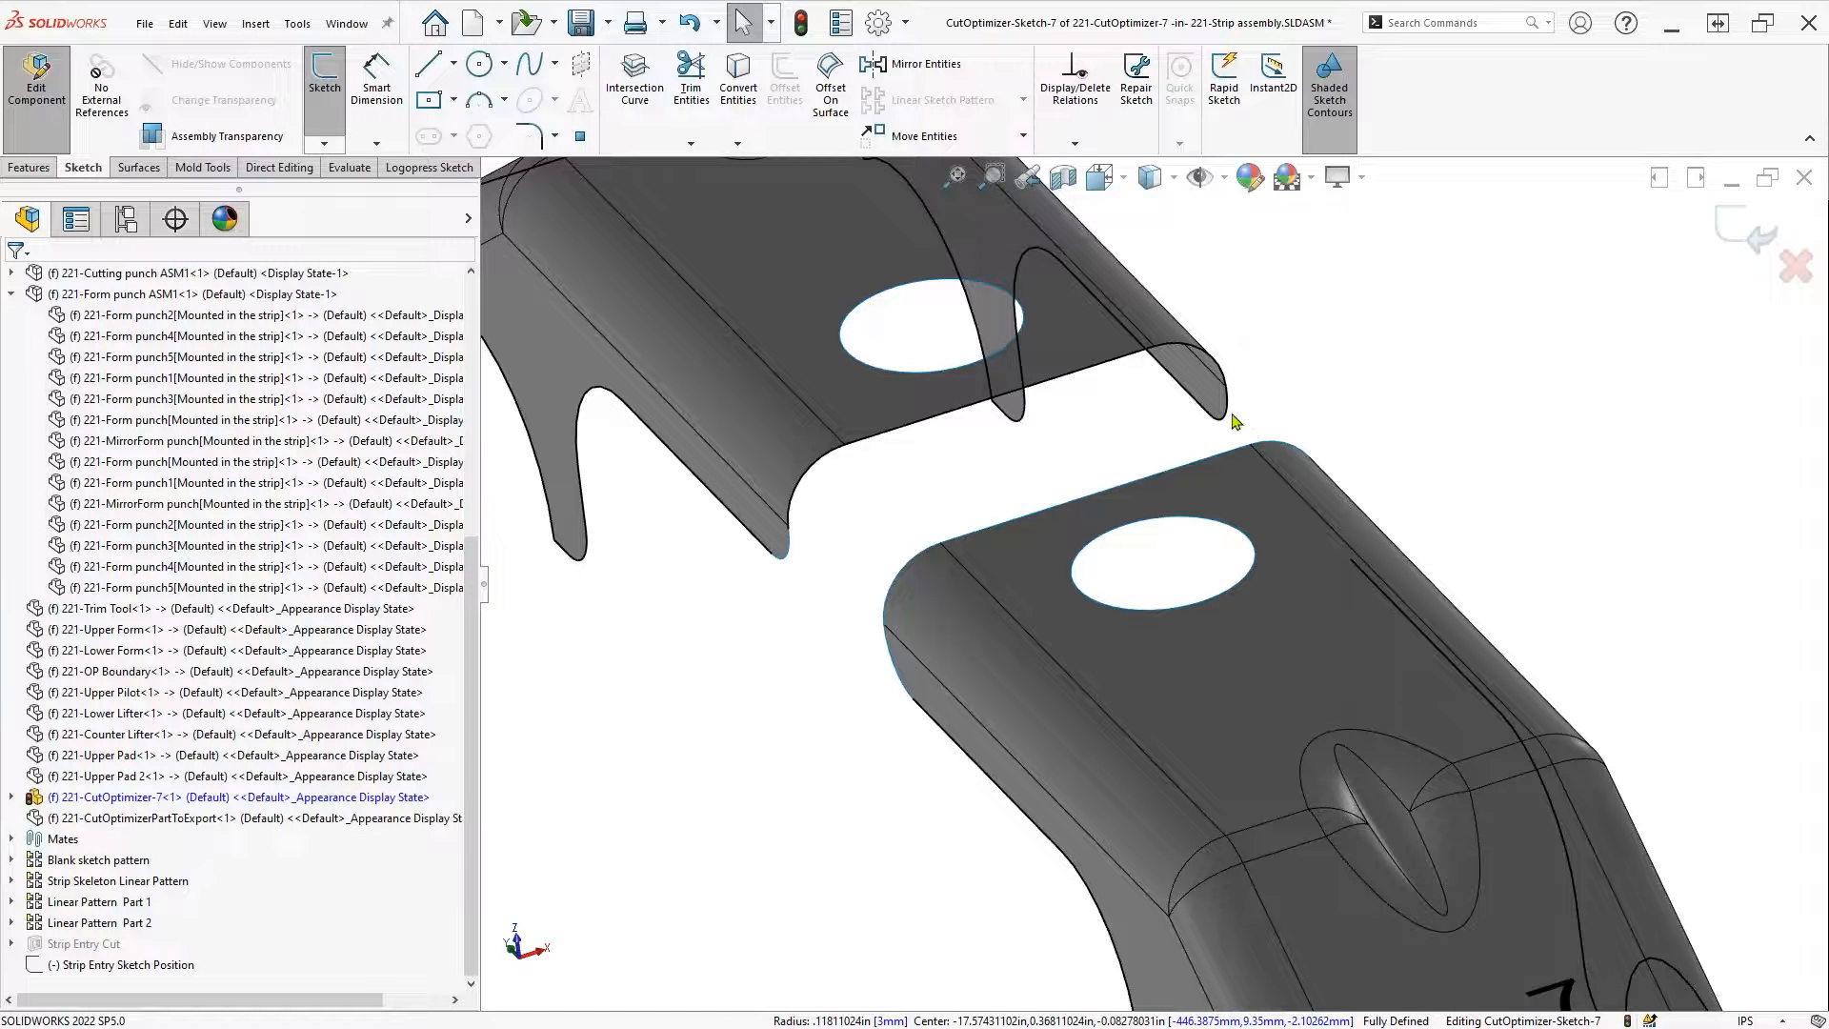
pyautogui.click(1227, 421)
pyautogui.press('Escape')
pyautogui.rightClick(1056, 382)
pyautogui.click(1103, 395)
pyautogui.press('Escape')
pyautogui.scroll(2, 826, 581)
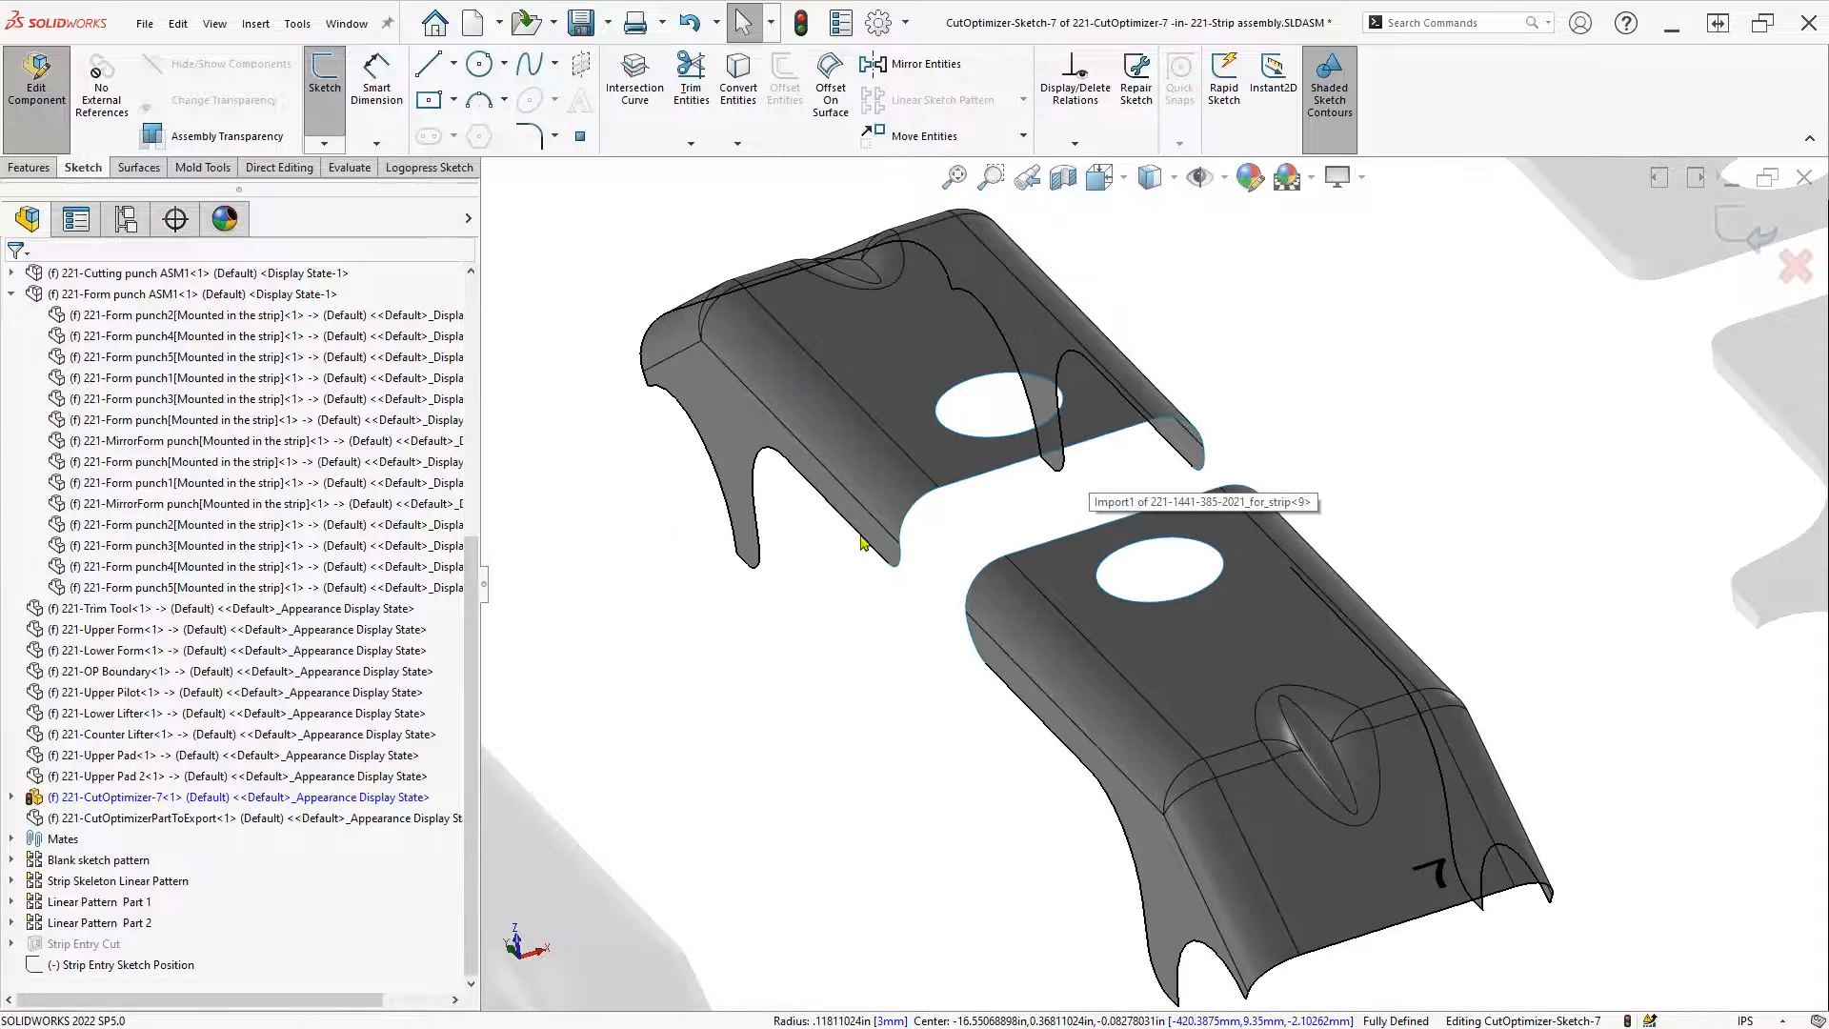
pyautogui.rightClick(860, 541)
pyautogui.click(926, 550)
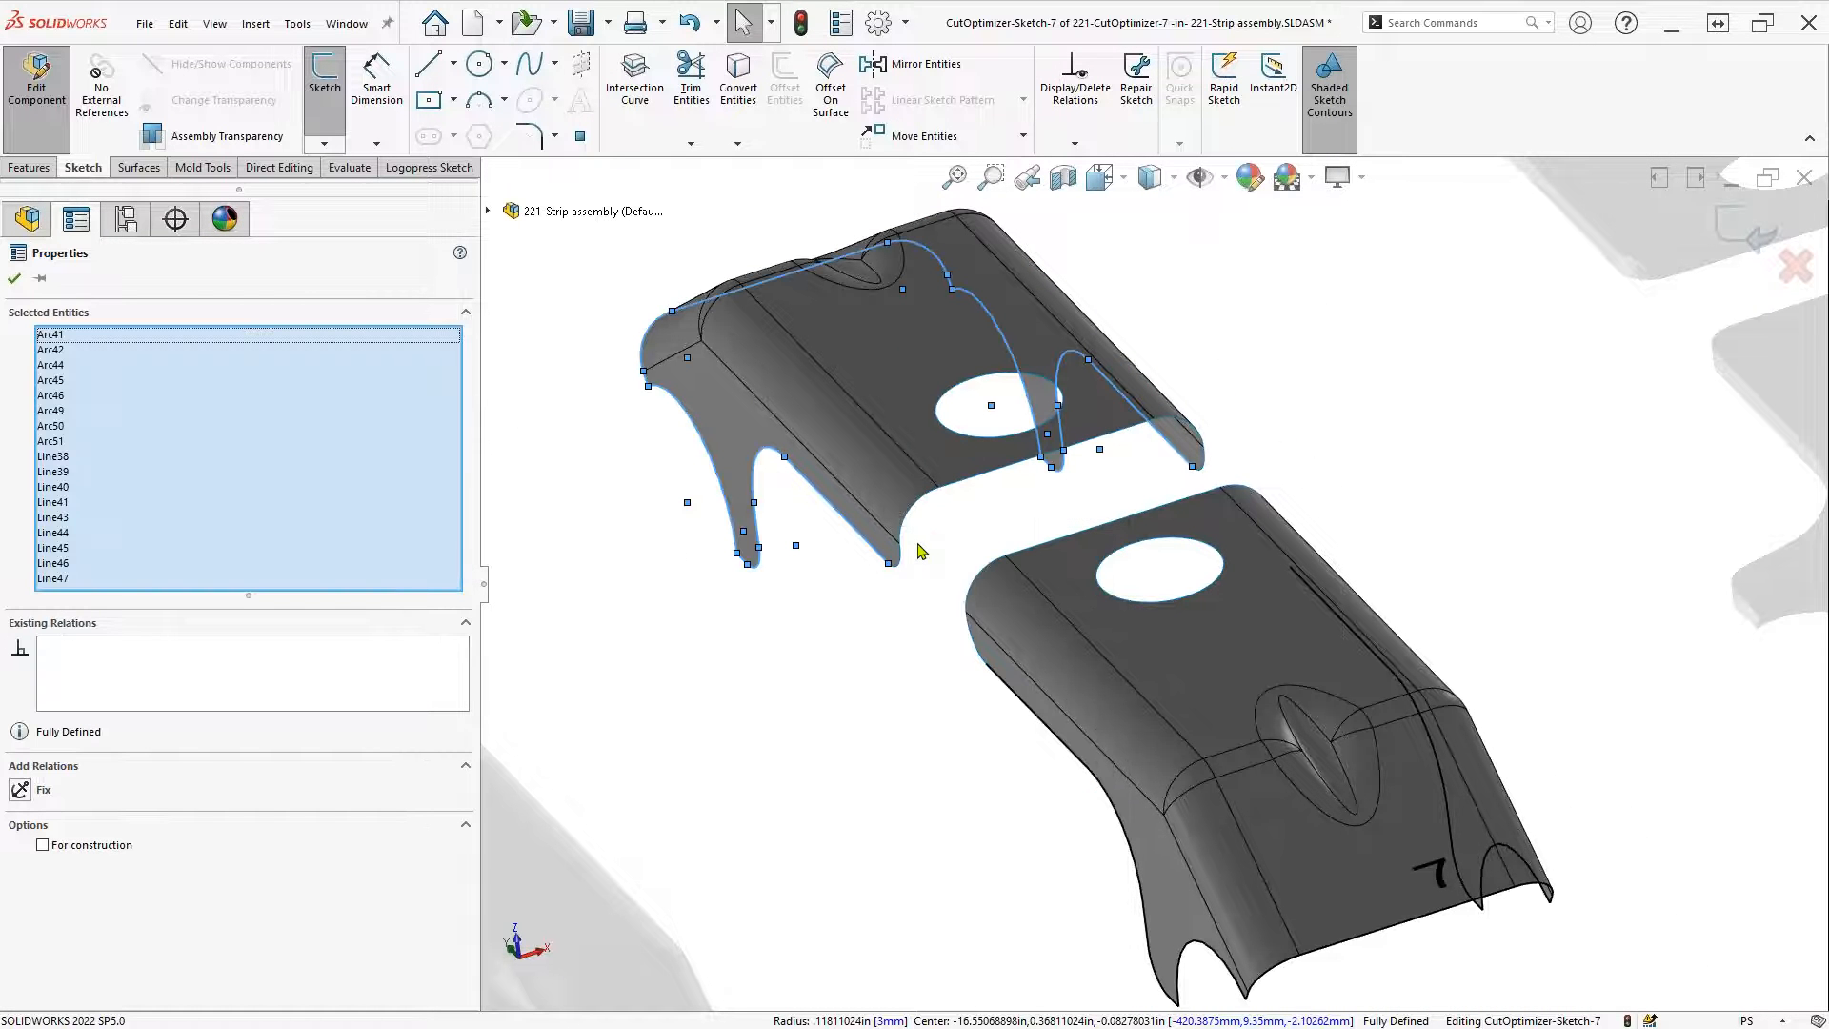
pyautogui.click(1008, 684)
pyautogui.rightClick(1008, 684)
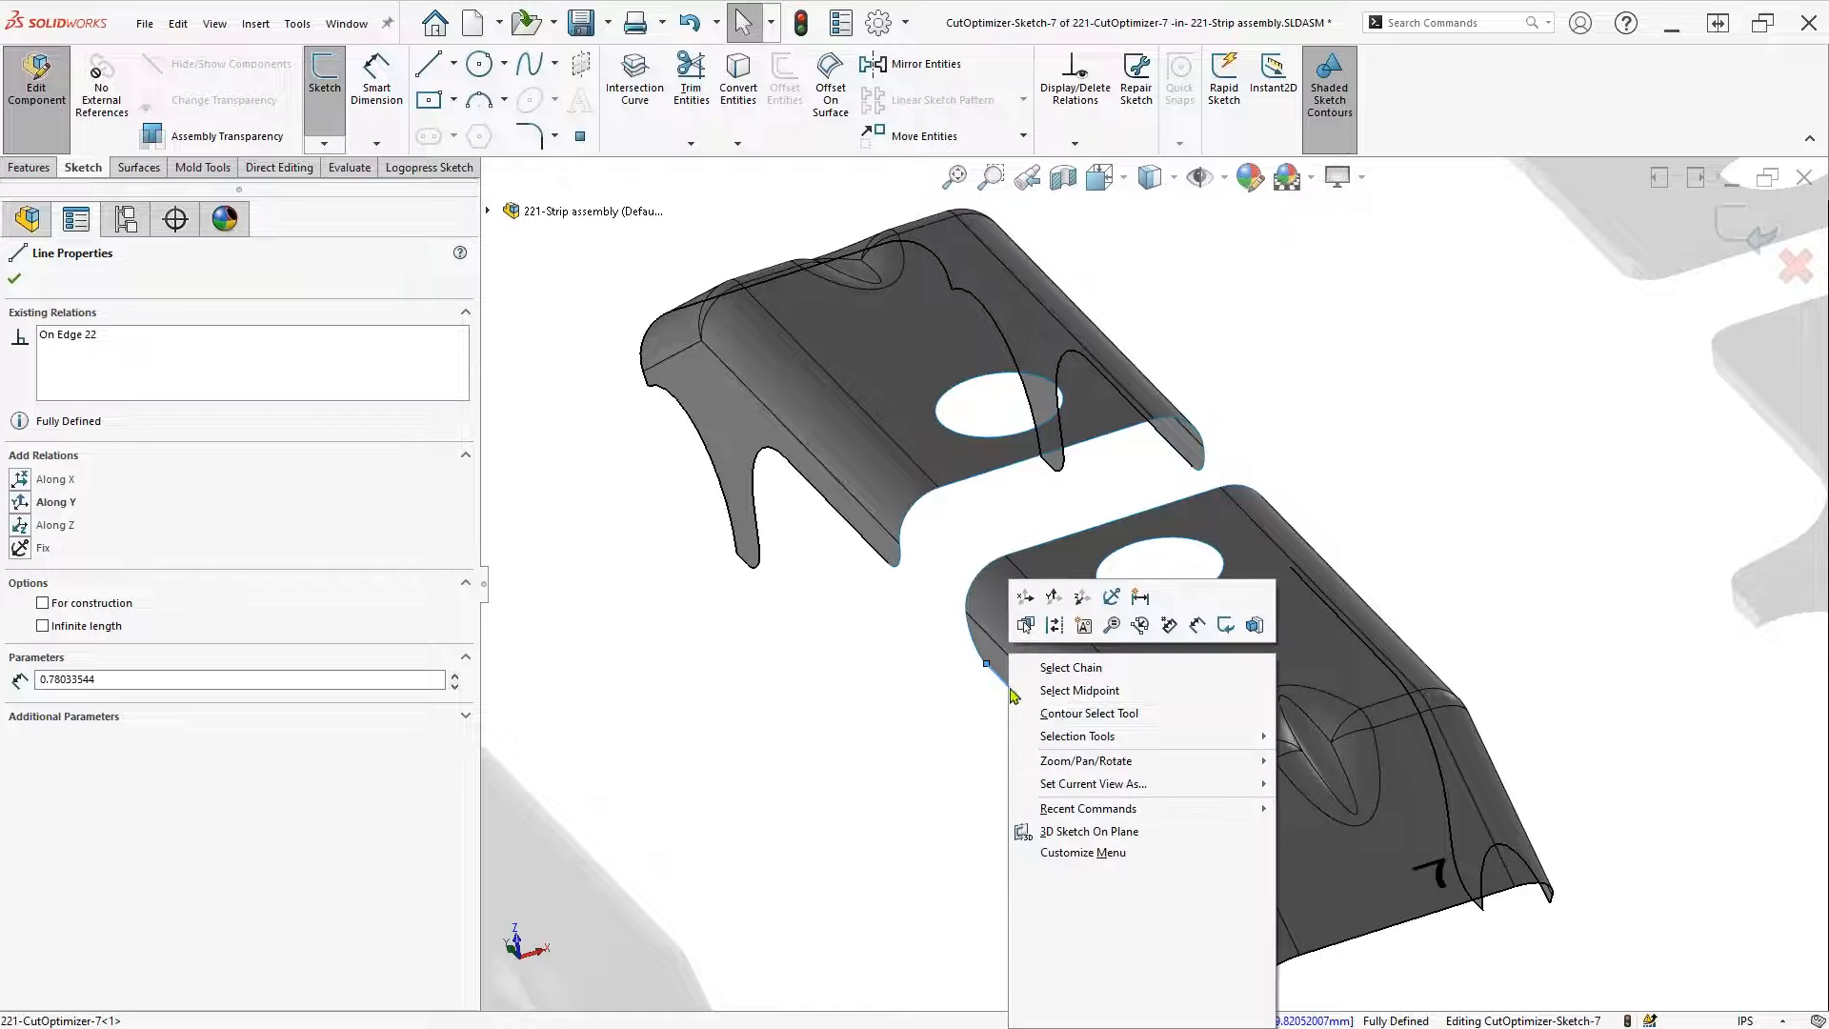
pyautogui.click(1064, 669)
pyautogui.click(836, 726)
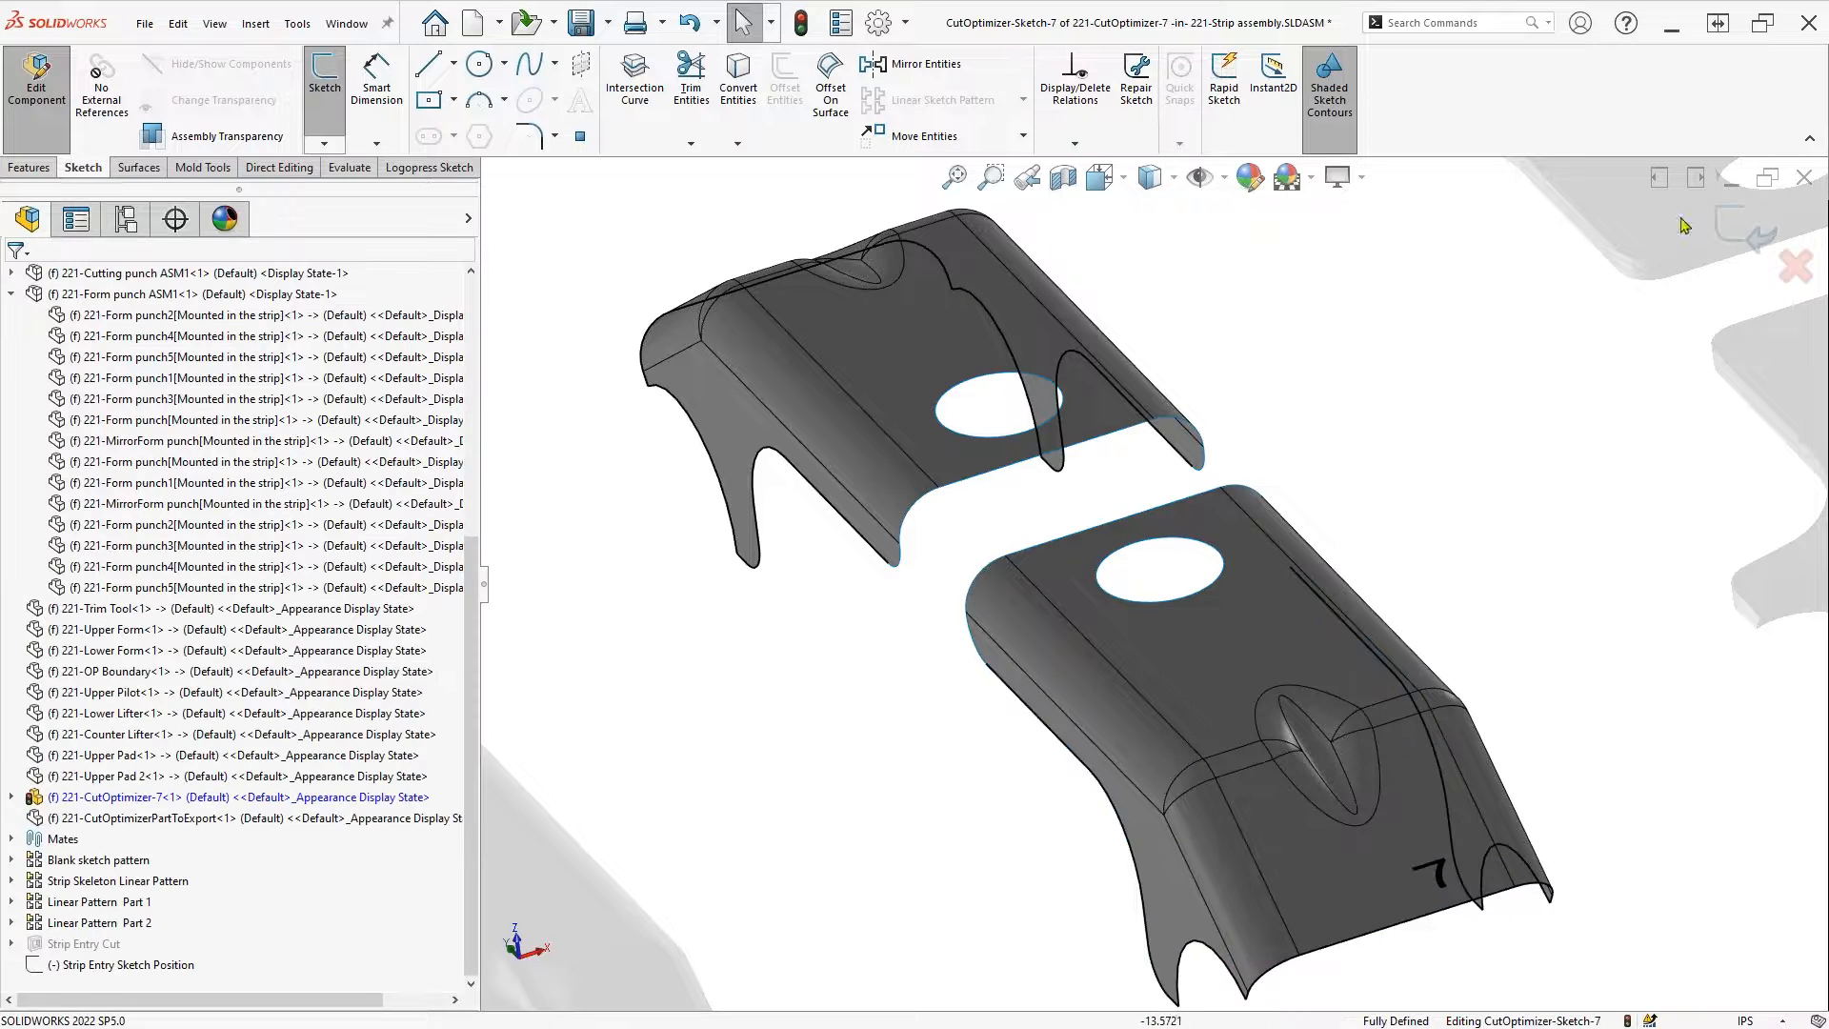
# Exit the target-line sketch, set Maximum Deviation to 0.01 in, and launch the simulation
pyautogui.click(1732, 227)
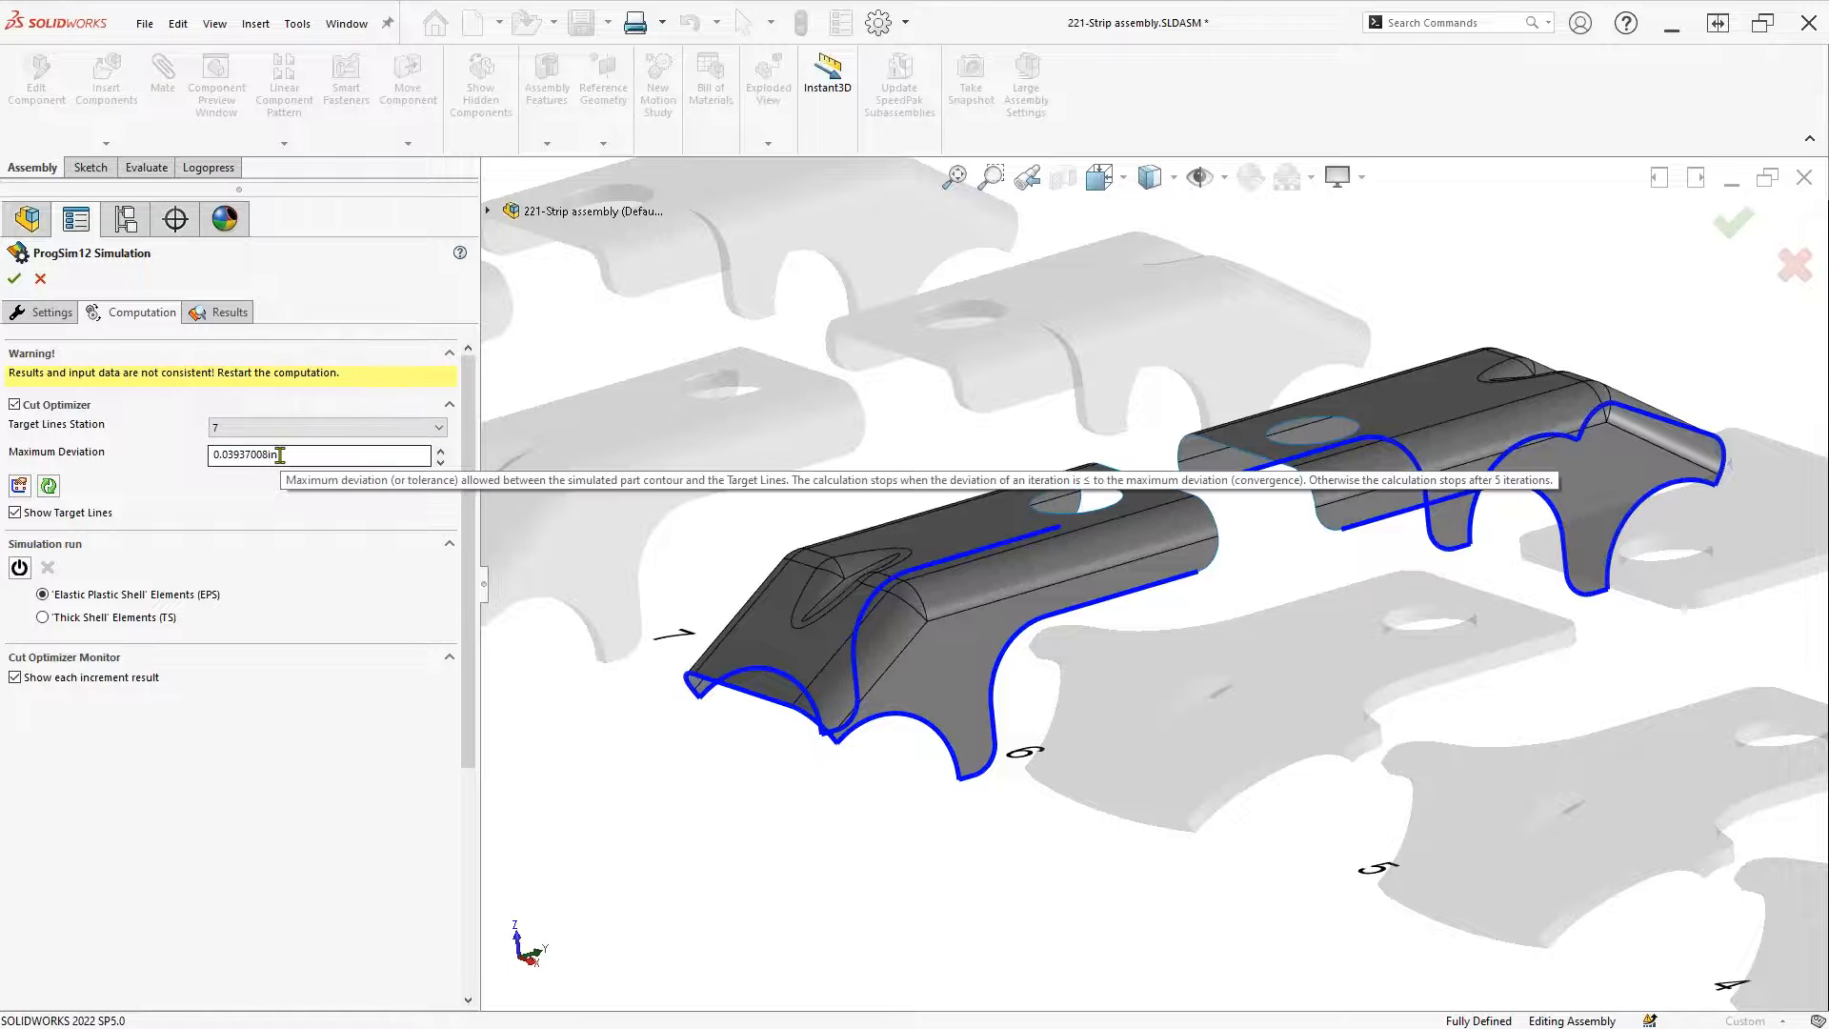
pyautogui.moveTo(280, 456); pyautogui.dragTo(191, 458)
pyautogui.write('.0100000')
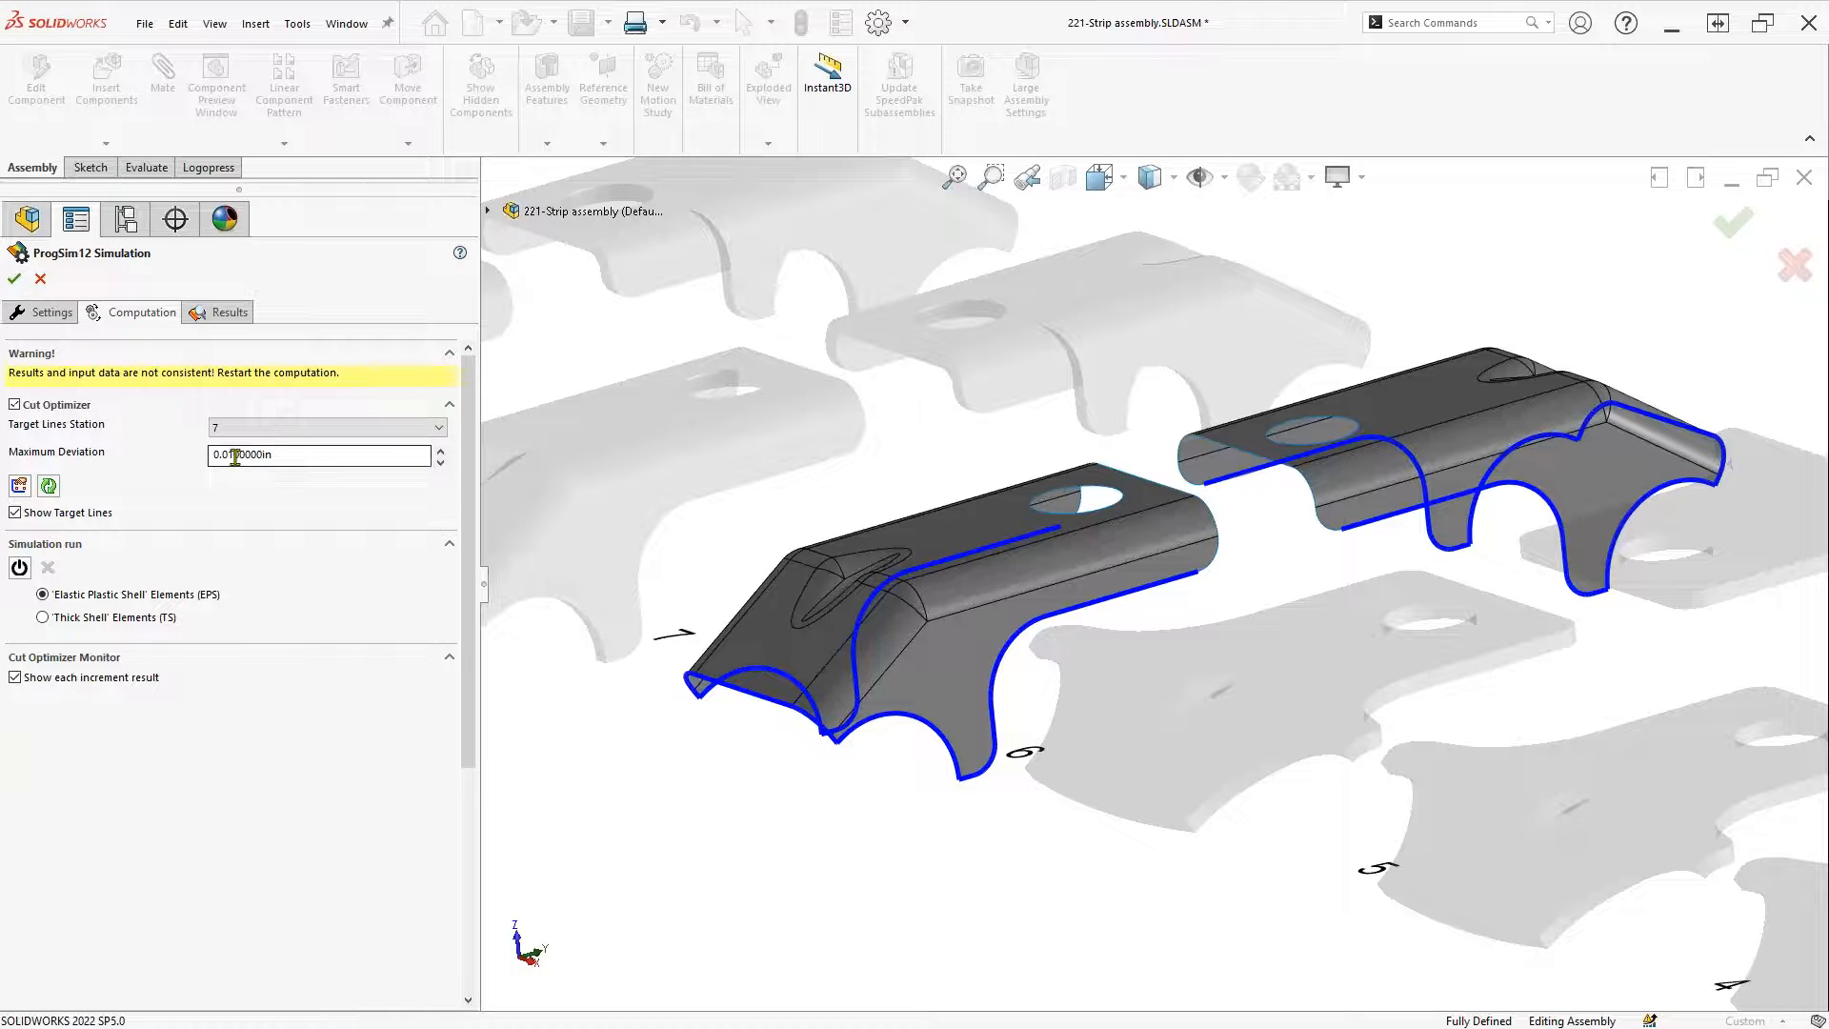
pyautogui.click(20, 569)
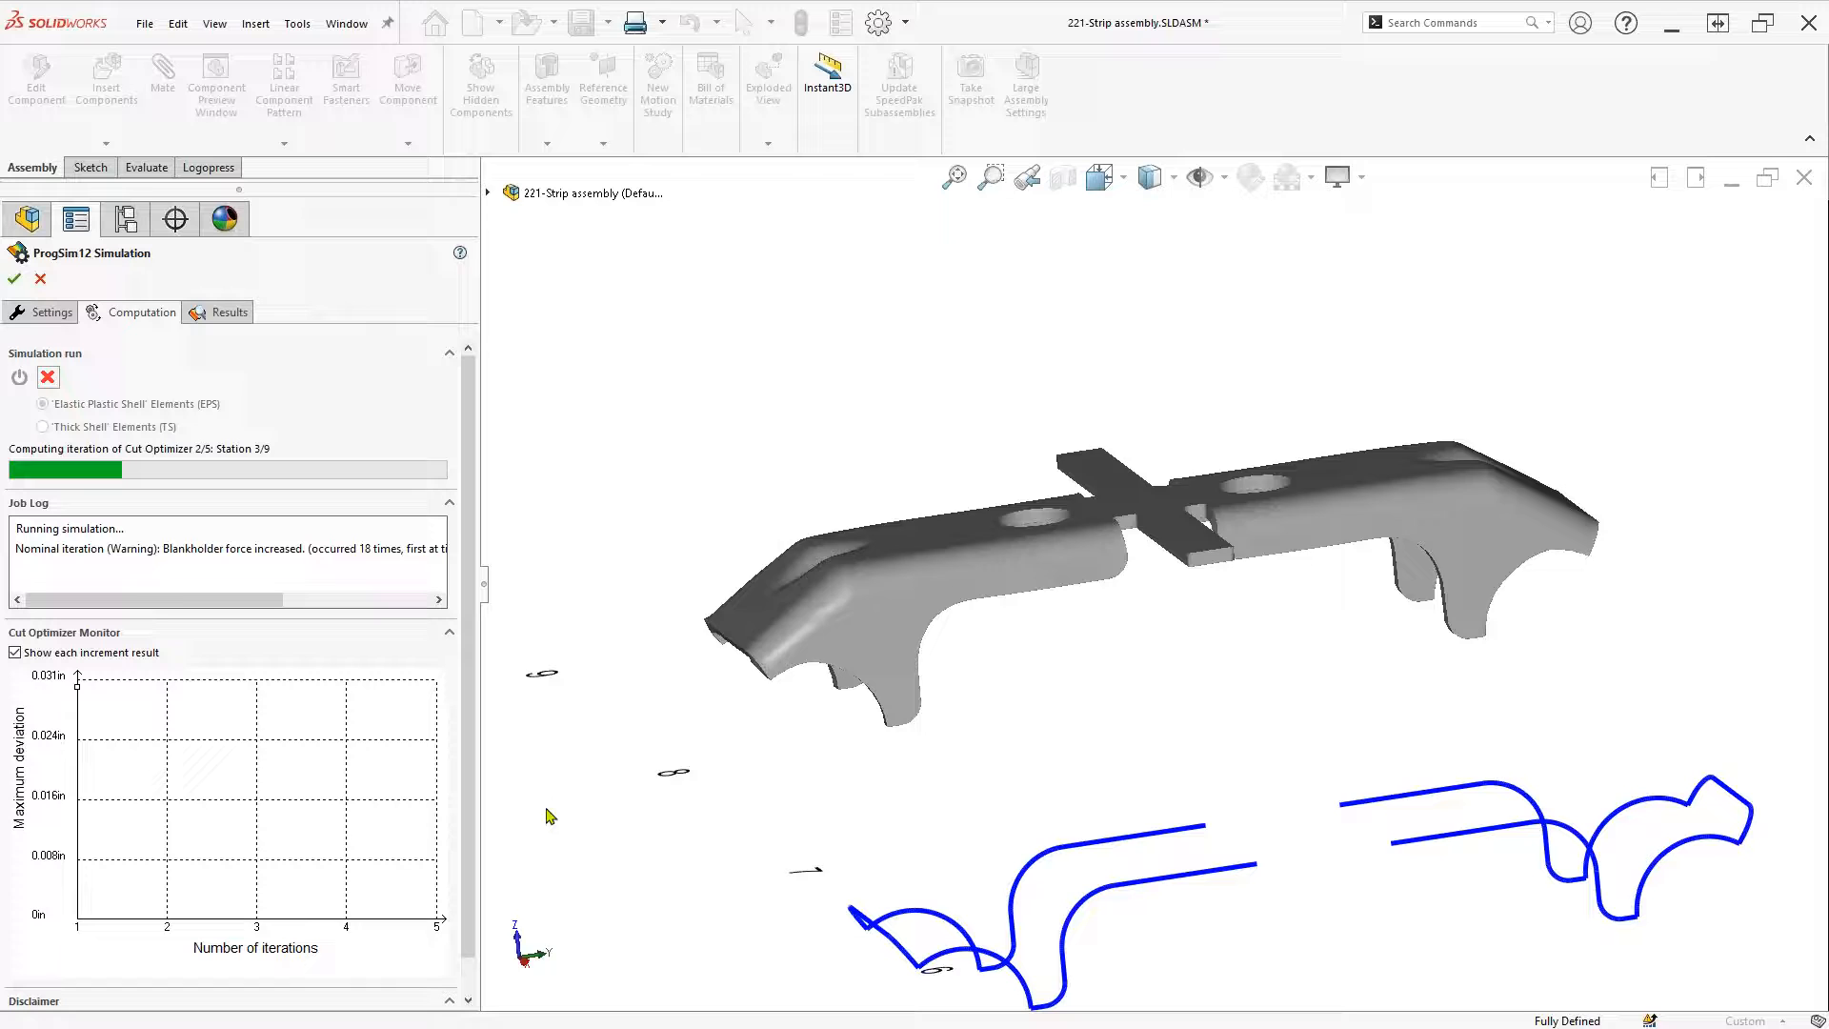
# Monitor the Cut Optimizer run until it reaches iteration 3 of 5 at station 9
pyautogui.moveTo(78, 688)
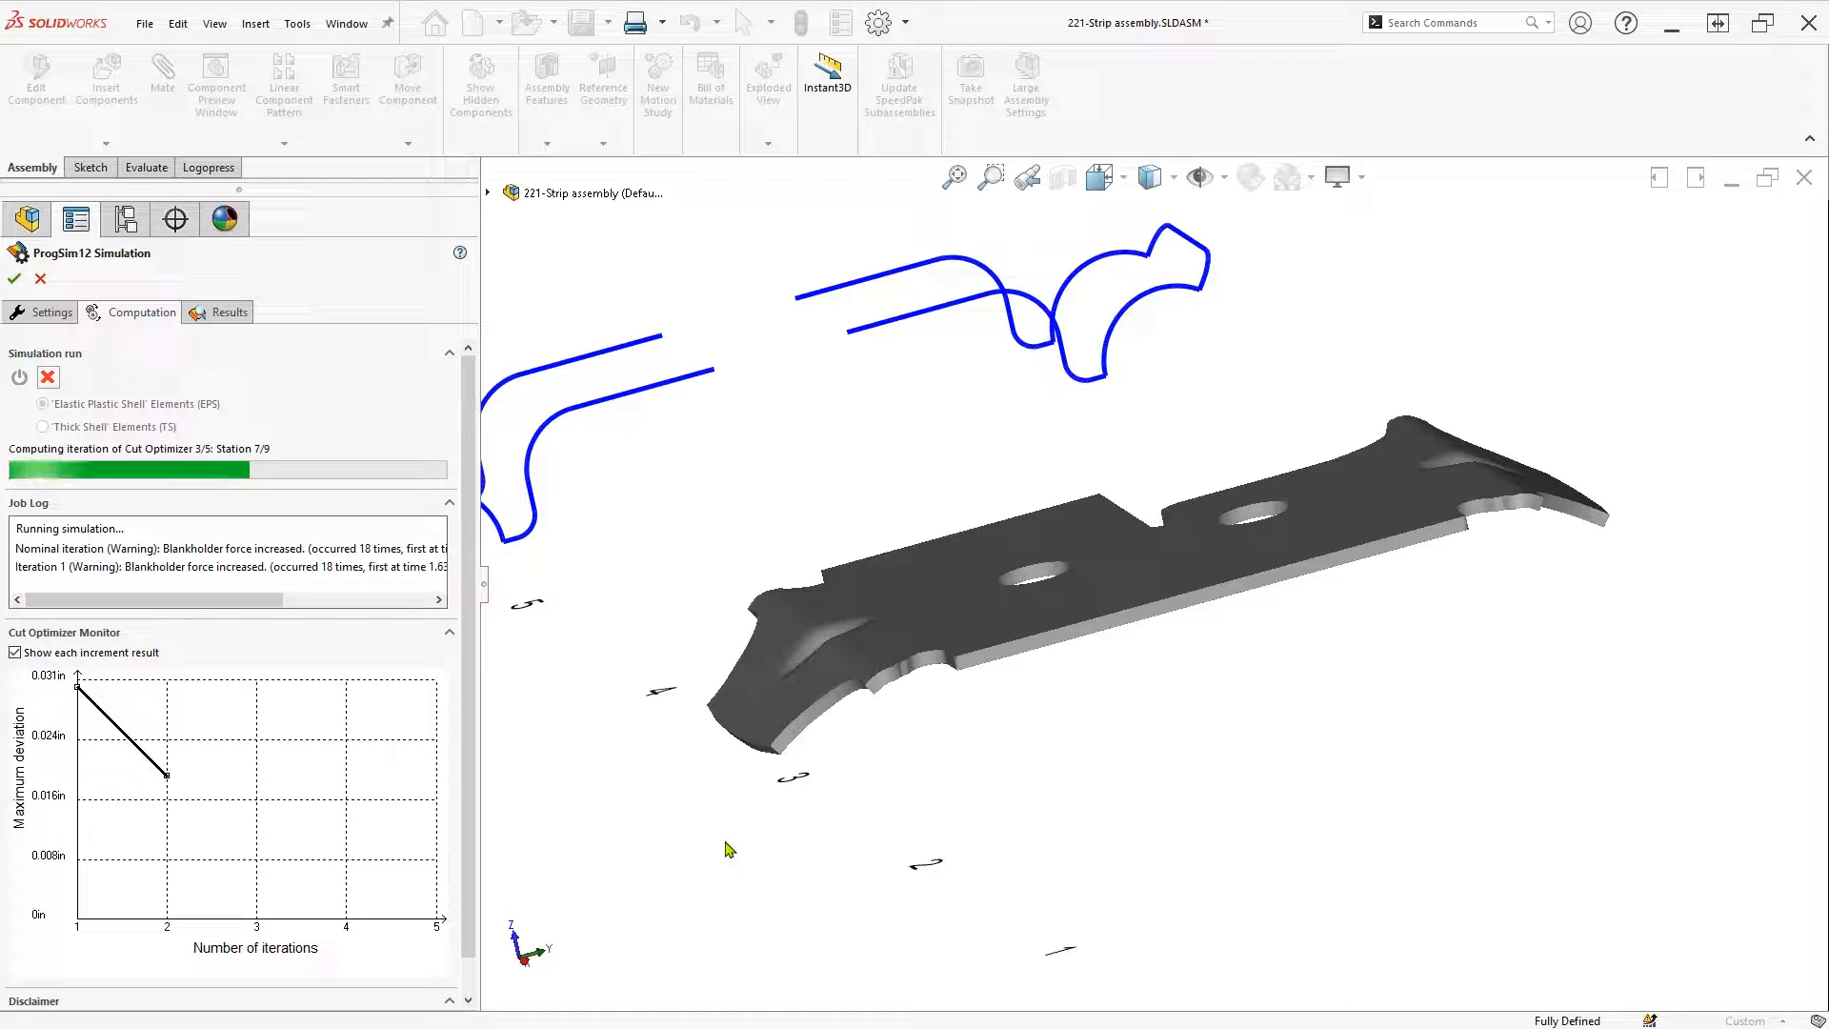
pyautogui.moveTo(169, 779)
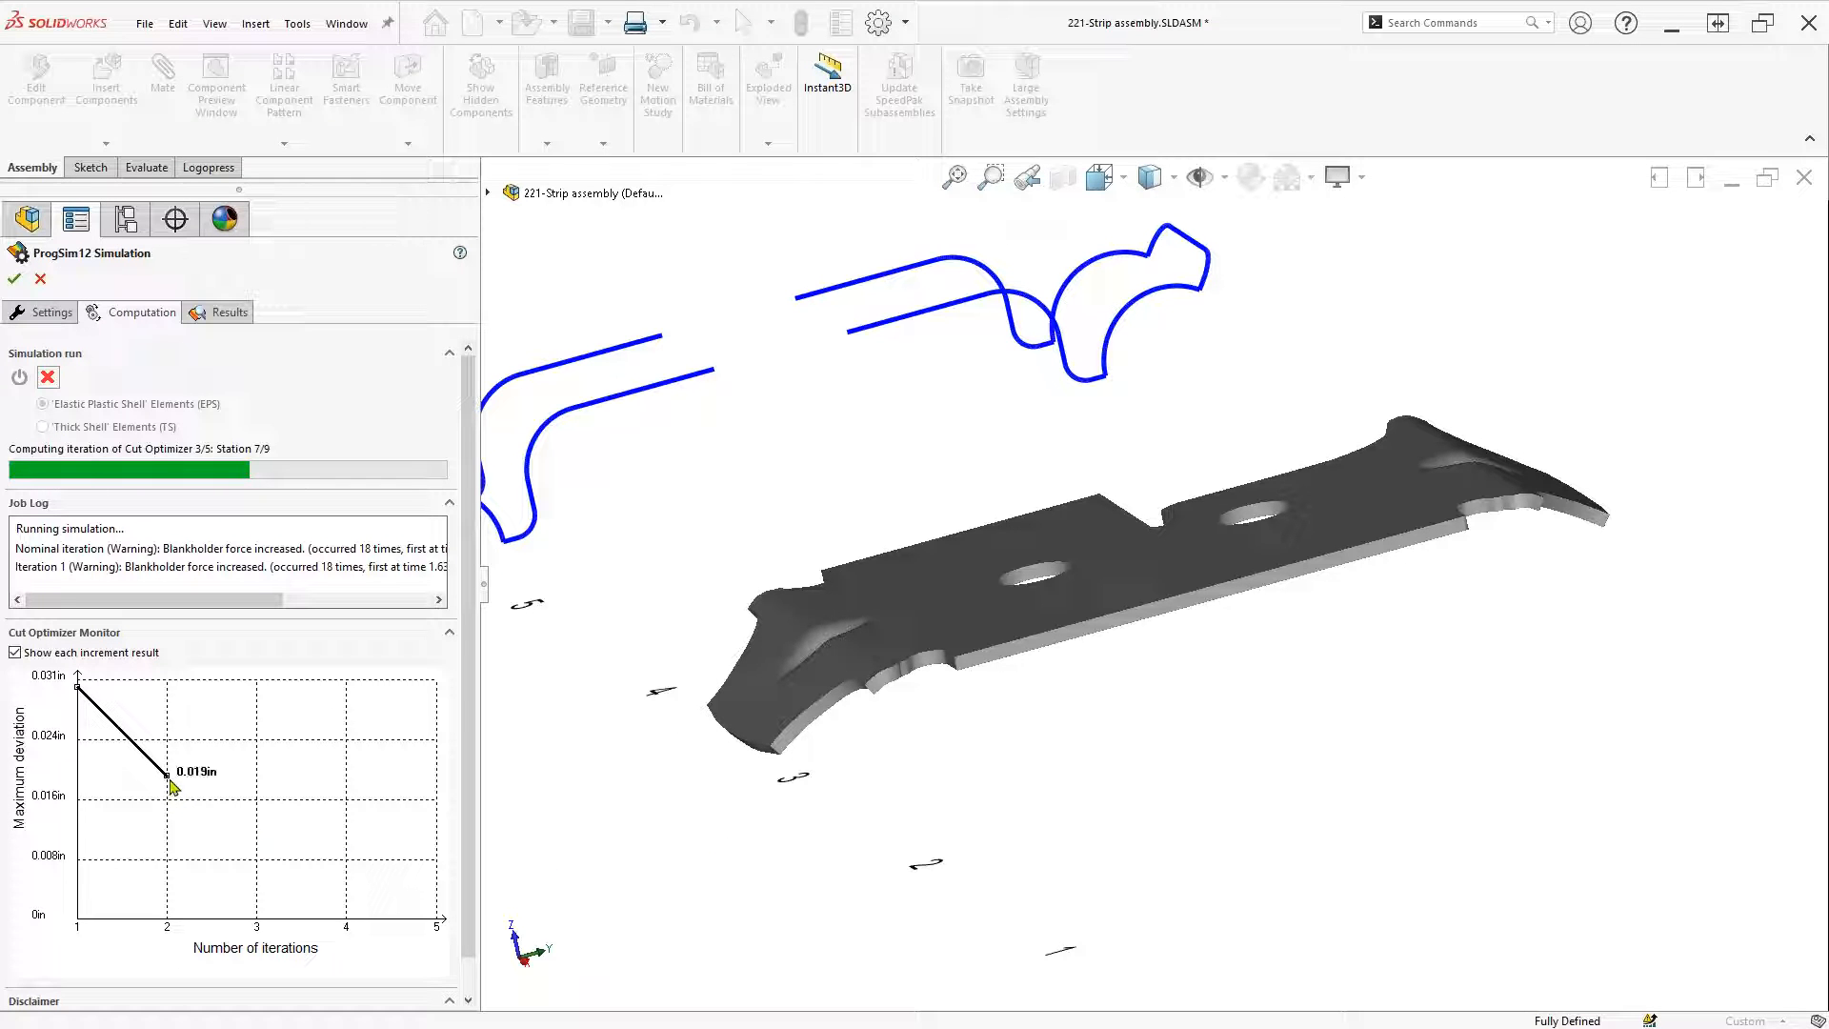
pyautogui.moveTo(76, 690)
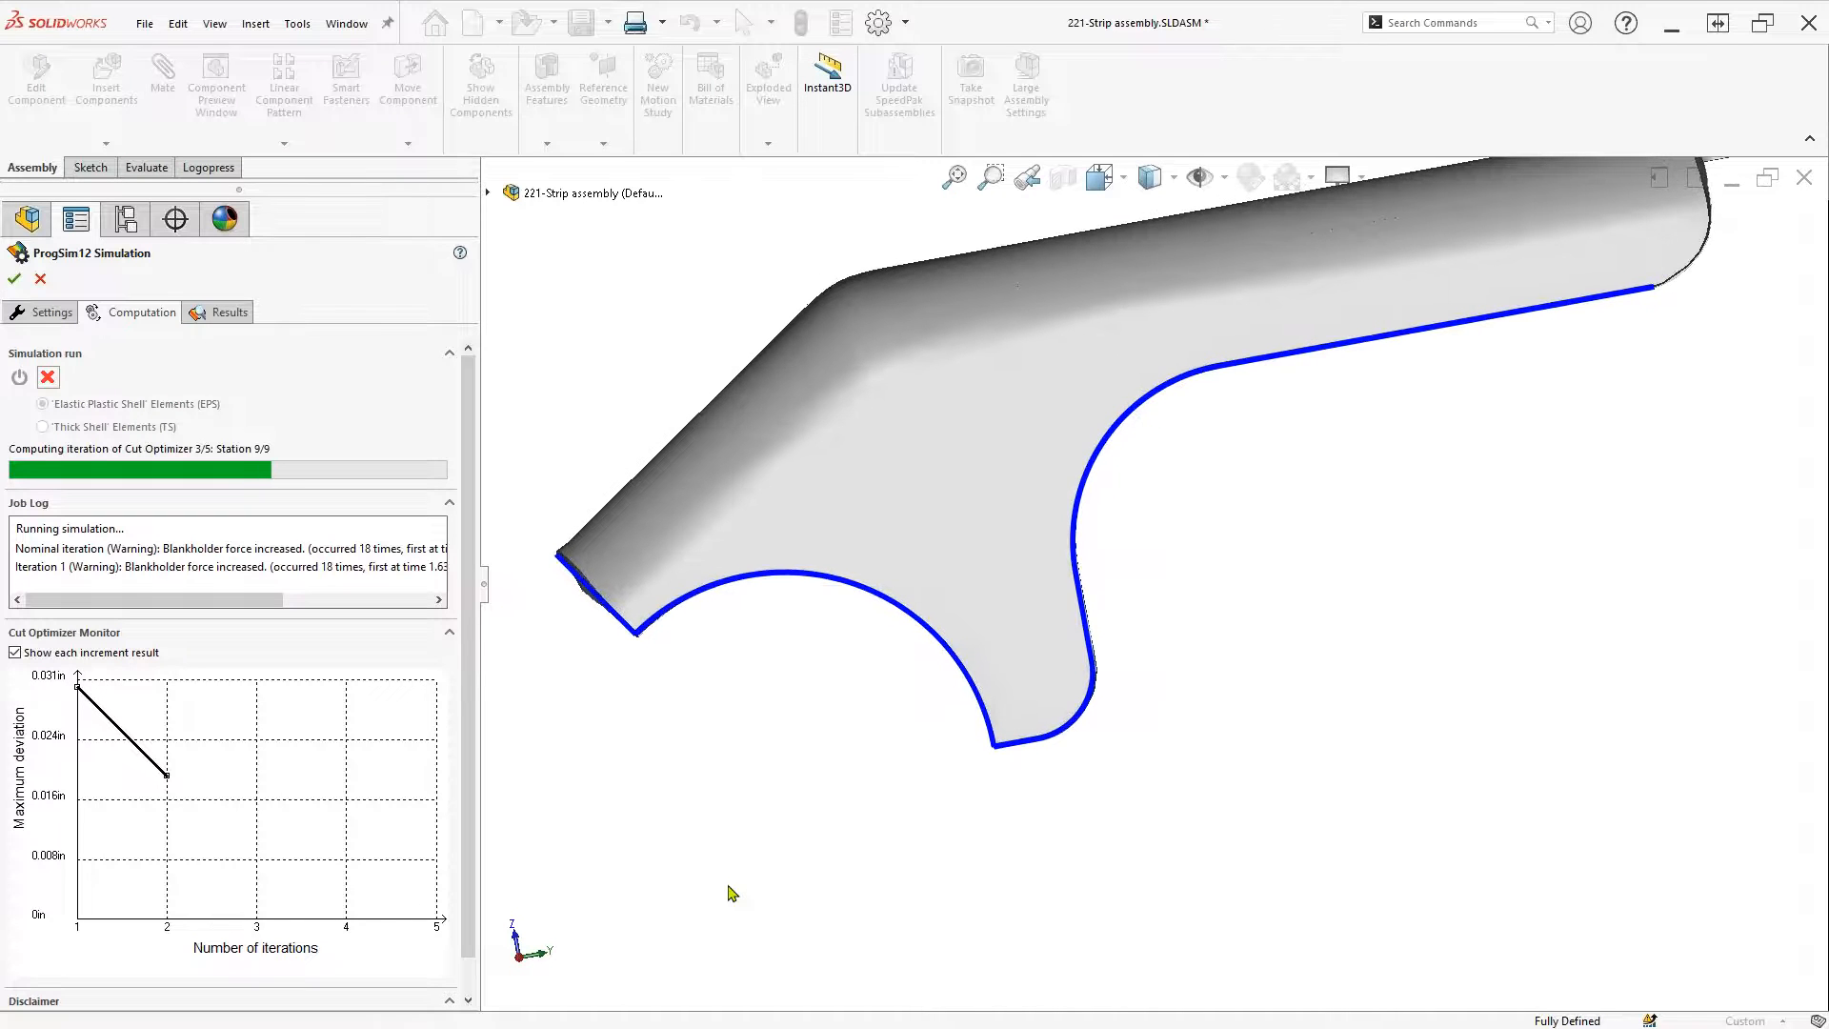
# Fit the whole strip into view and zoom while the optimizer iteration completes
pyautogui.scroll(-3, 729, 884)
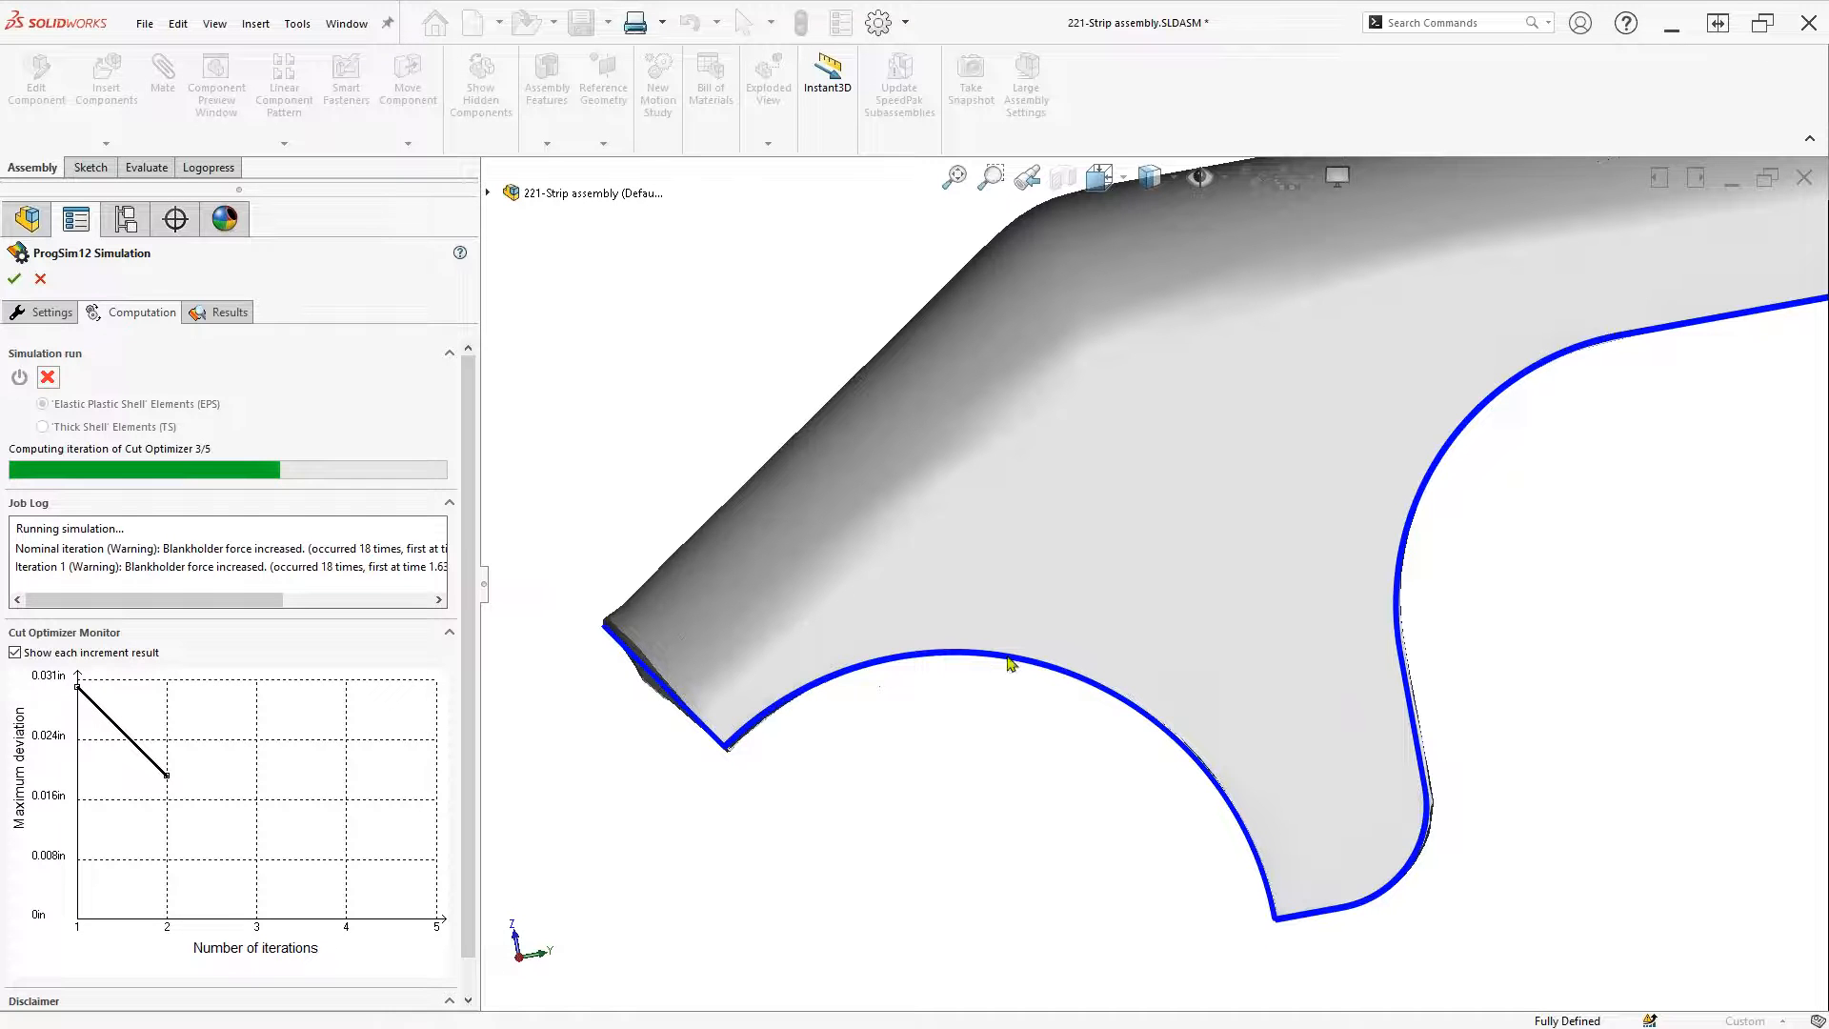
pyautogui.press('f')
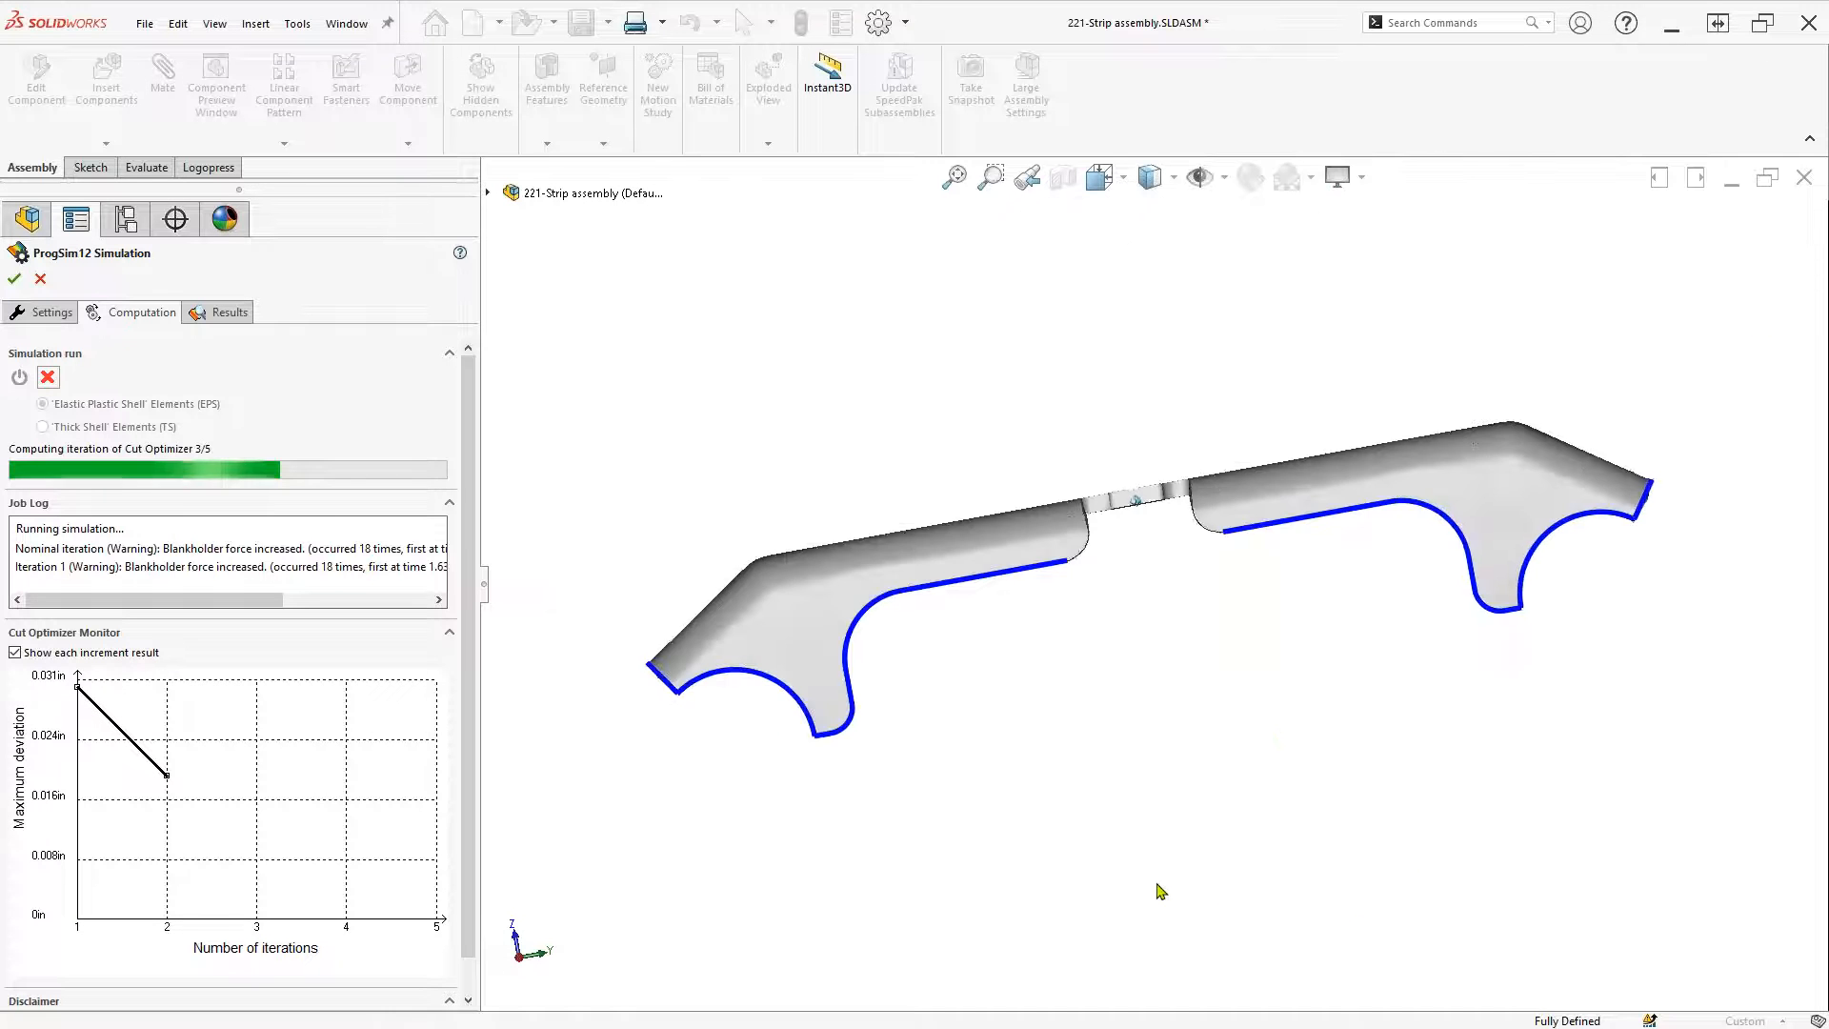
pyautogui.scroll(2, 1156, 886)
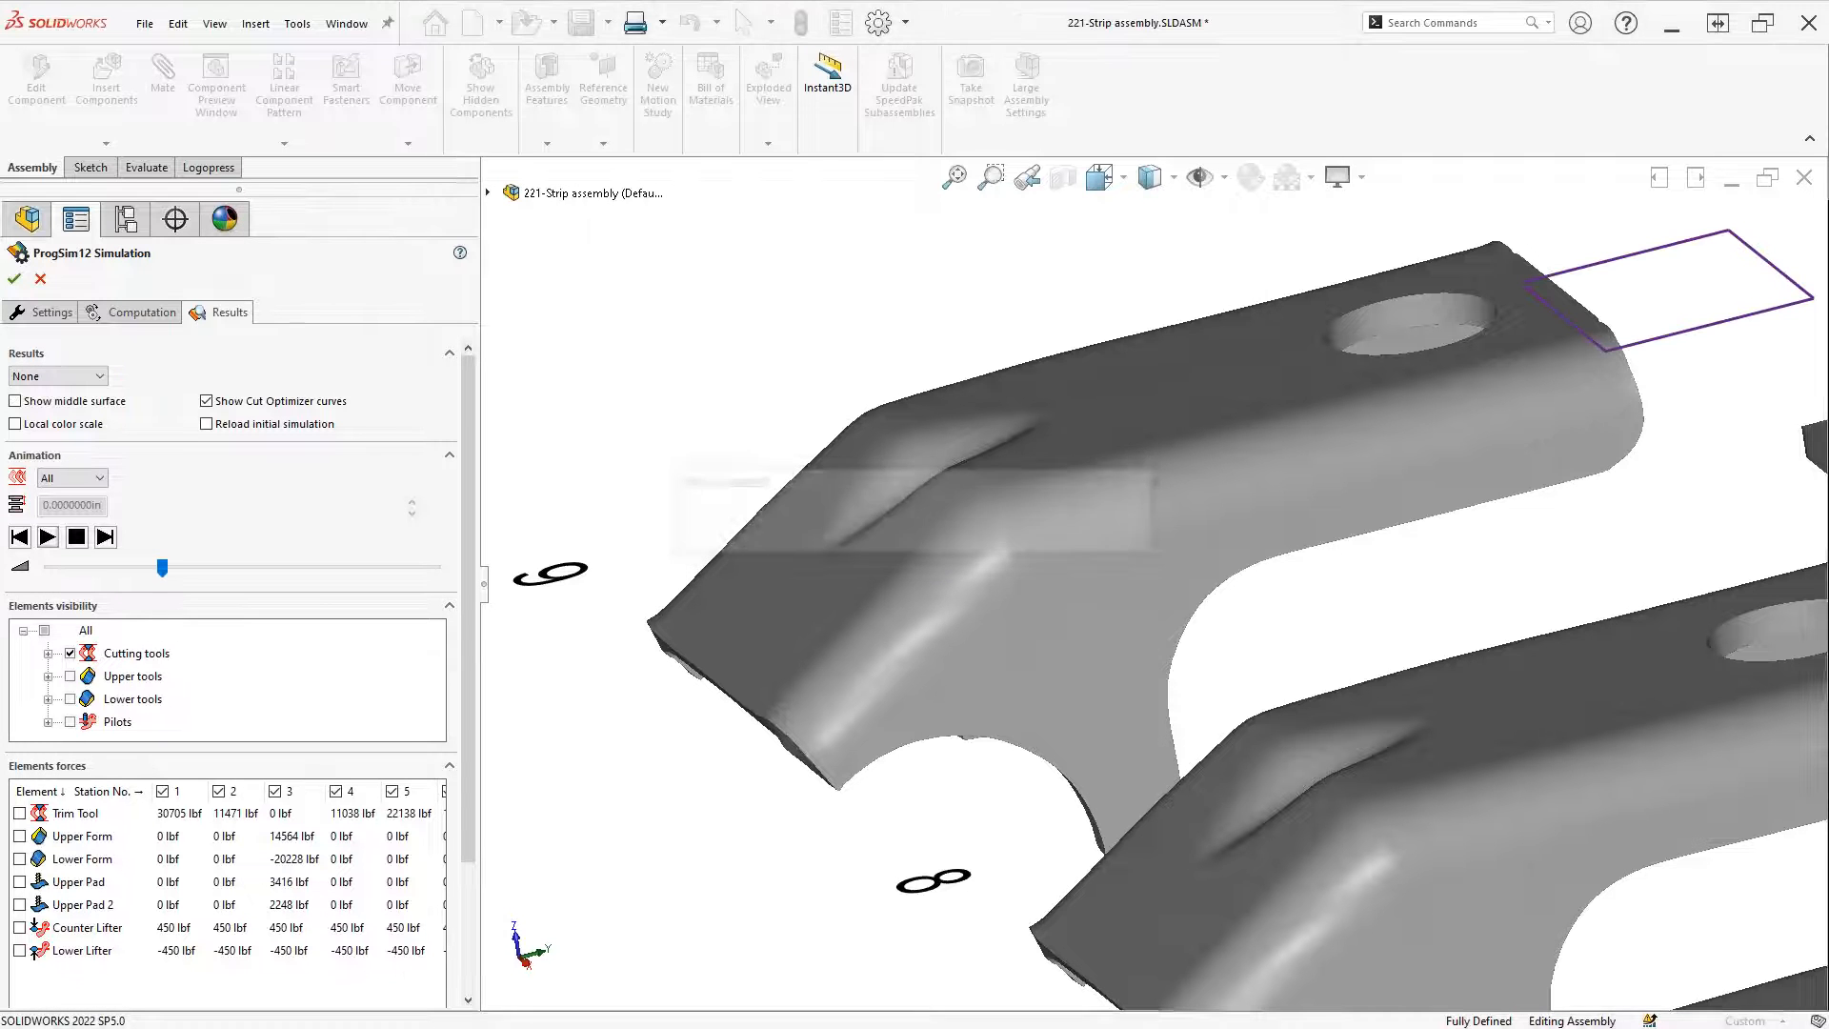
pyautogui.scroll(5, 1038, 871)
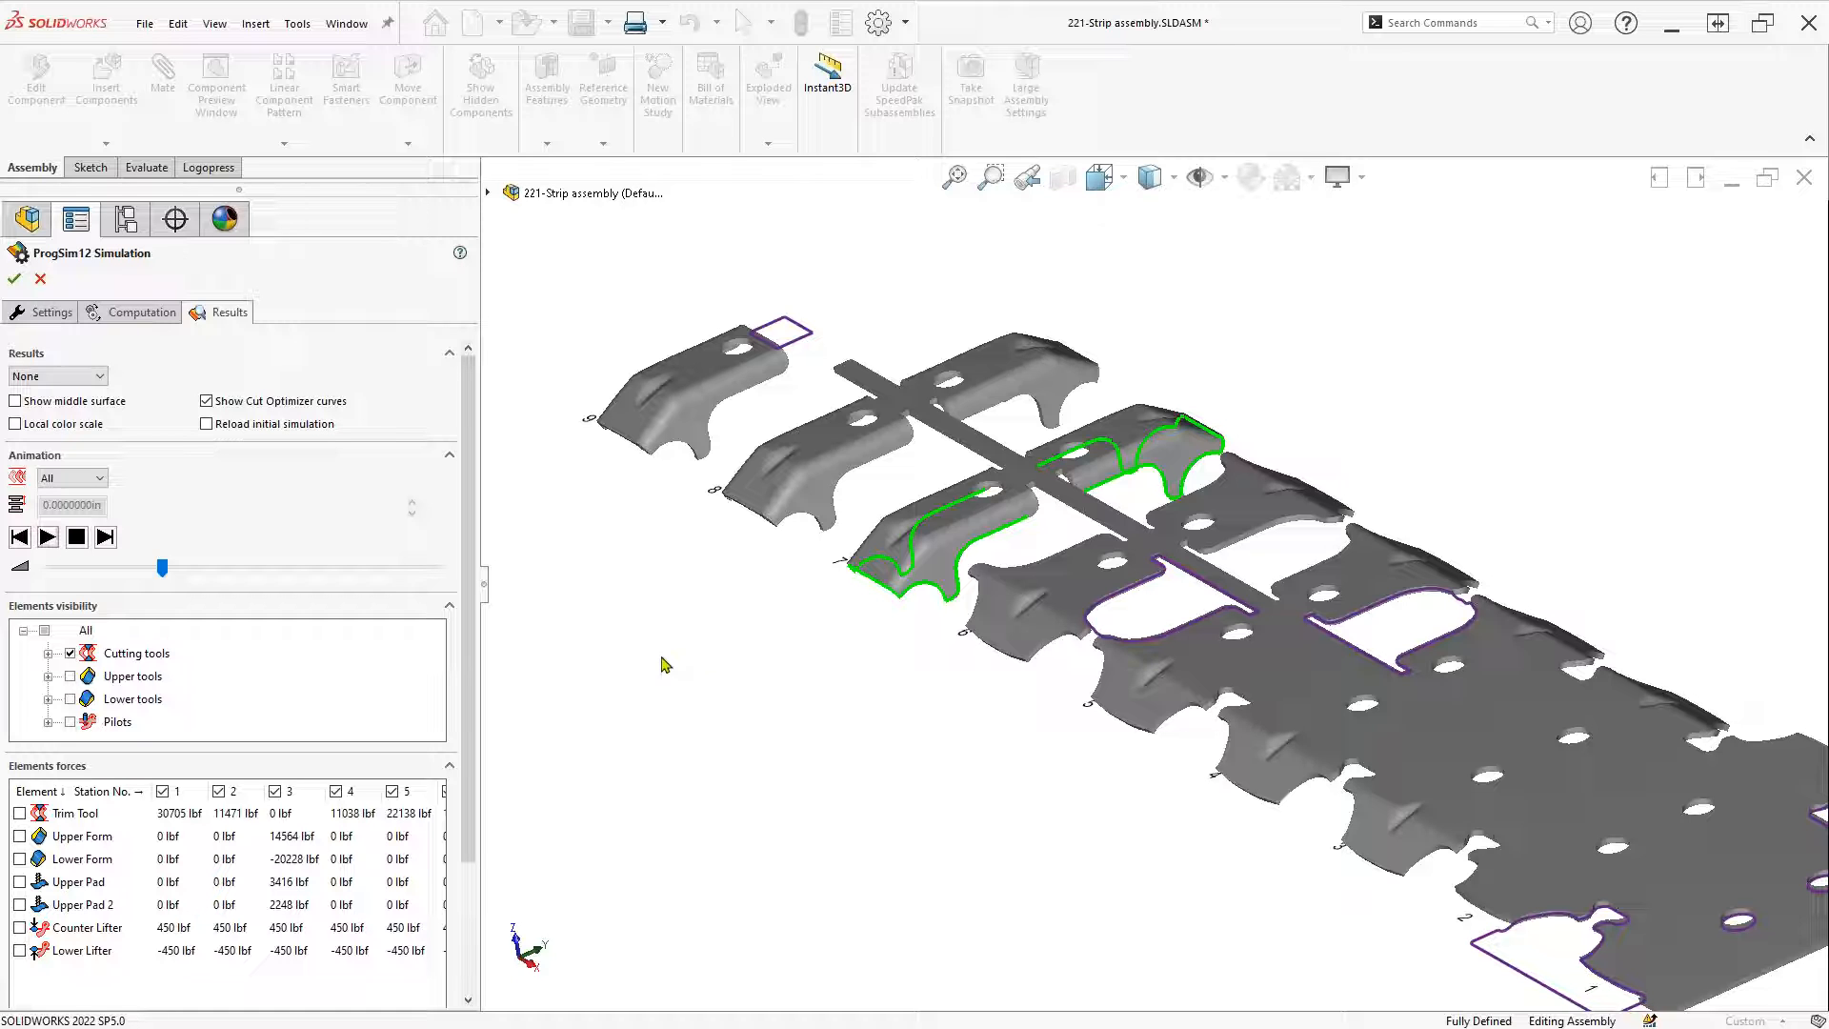
pyautogui.click(148, 318)
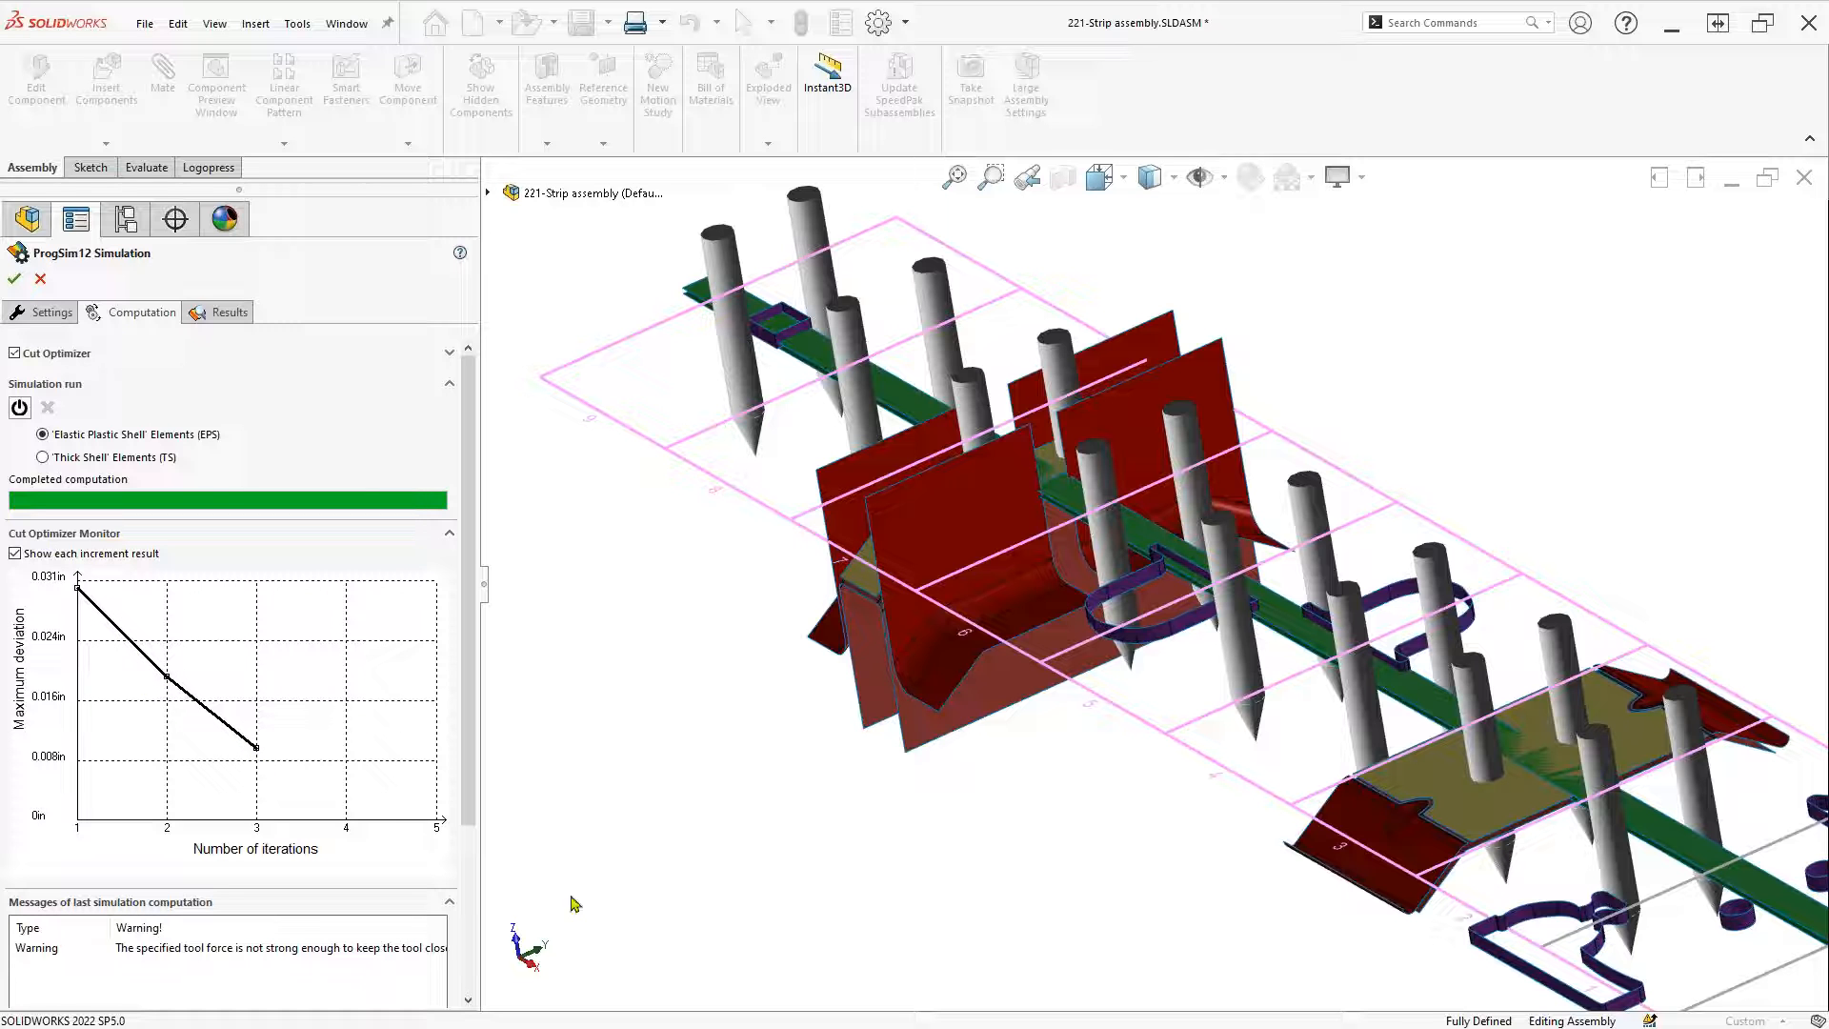
pyautogui.scroll(3, 674, 809)
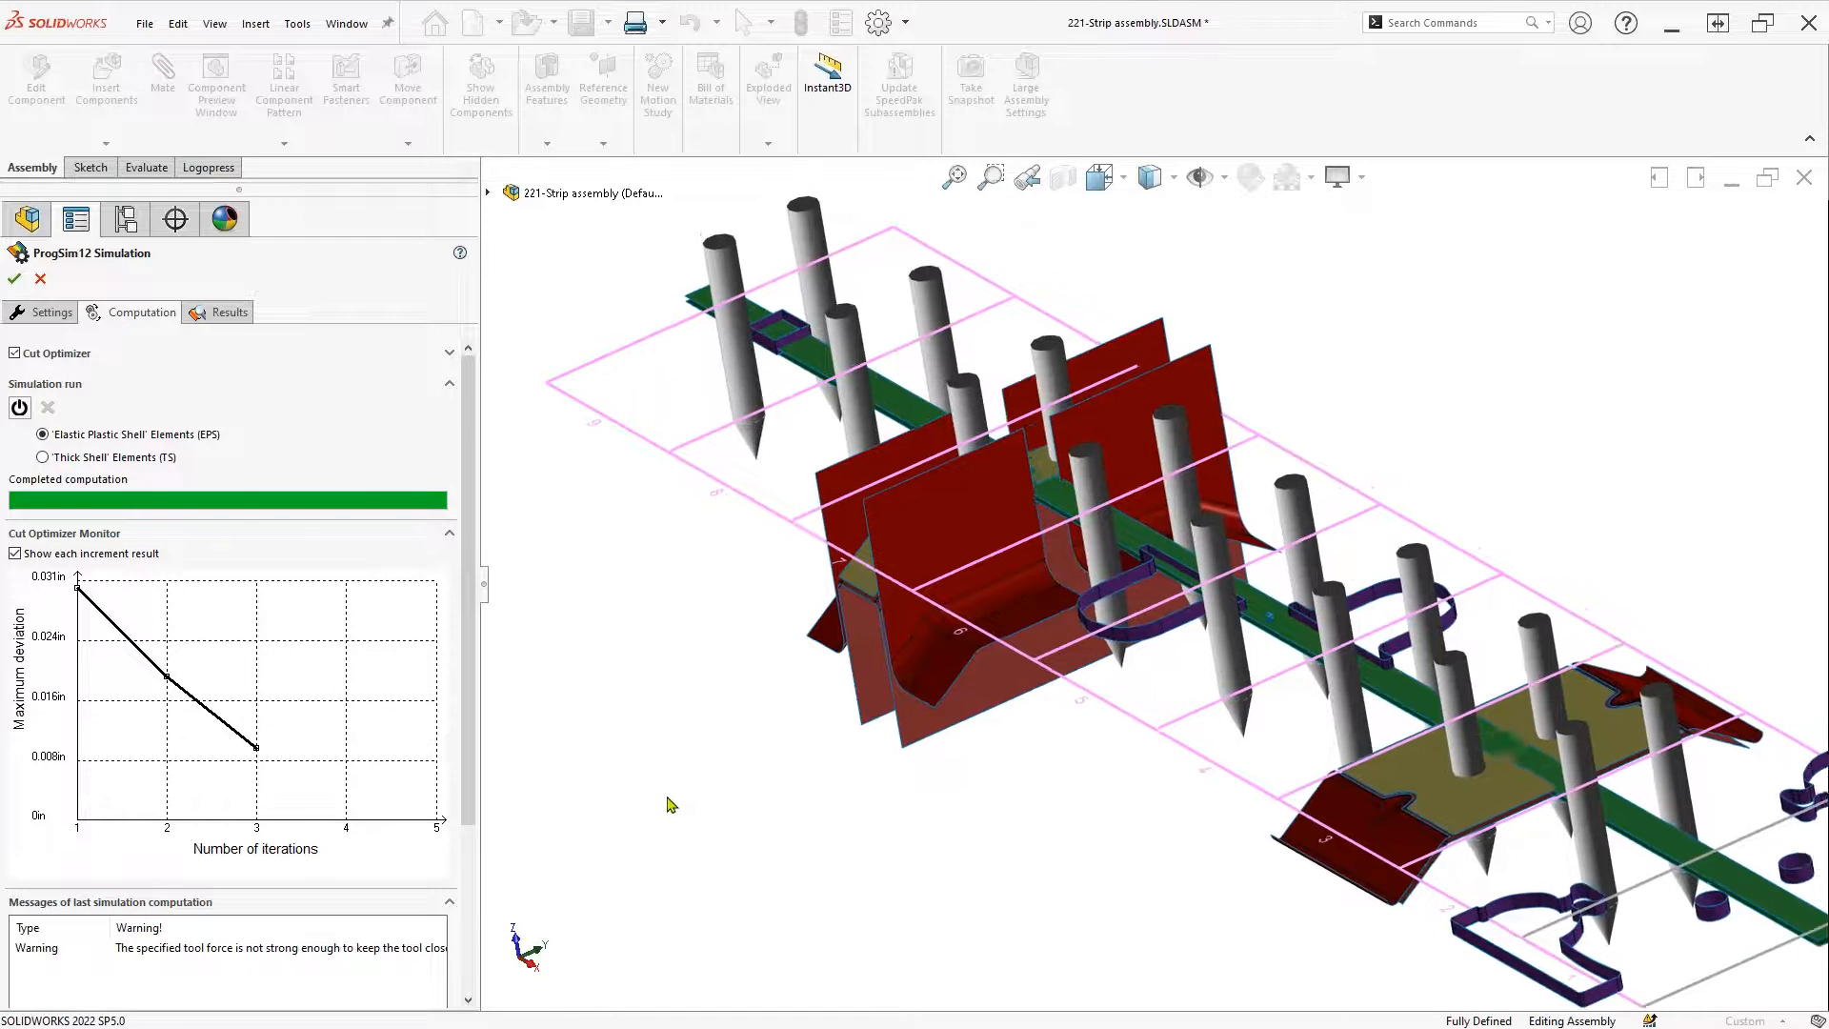
pyautogui.click(231, 314)
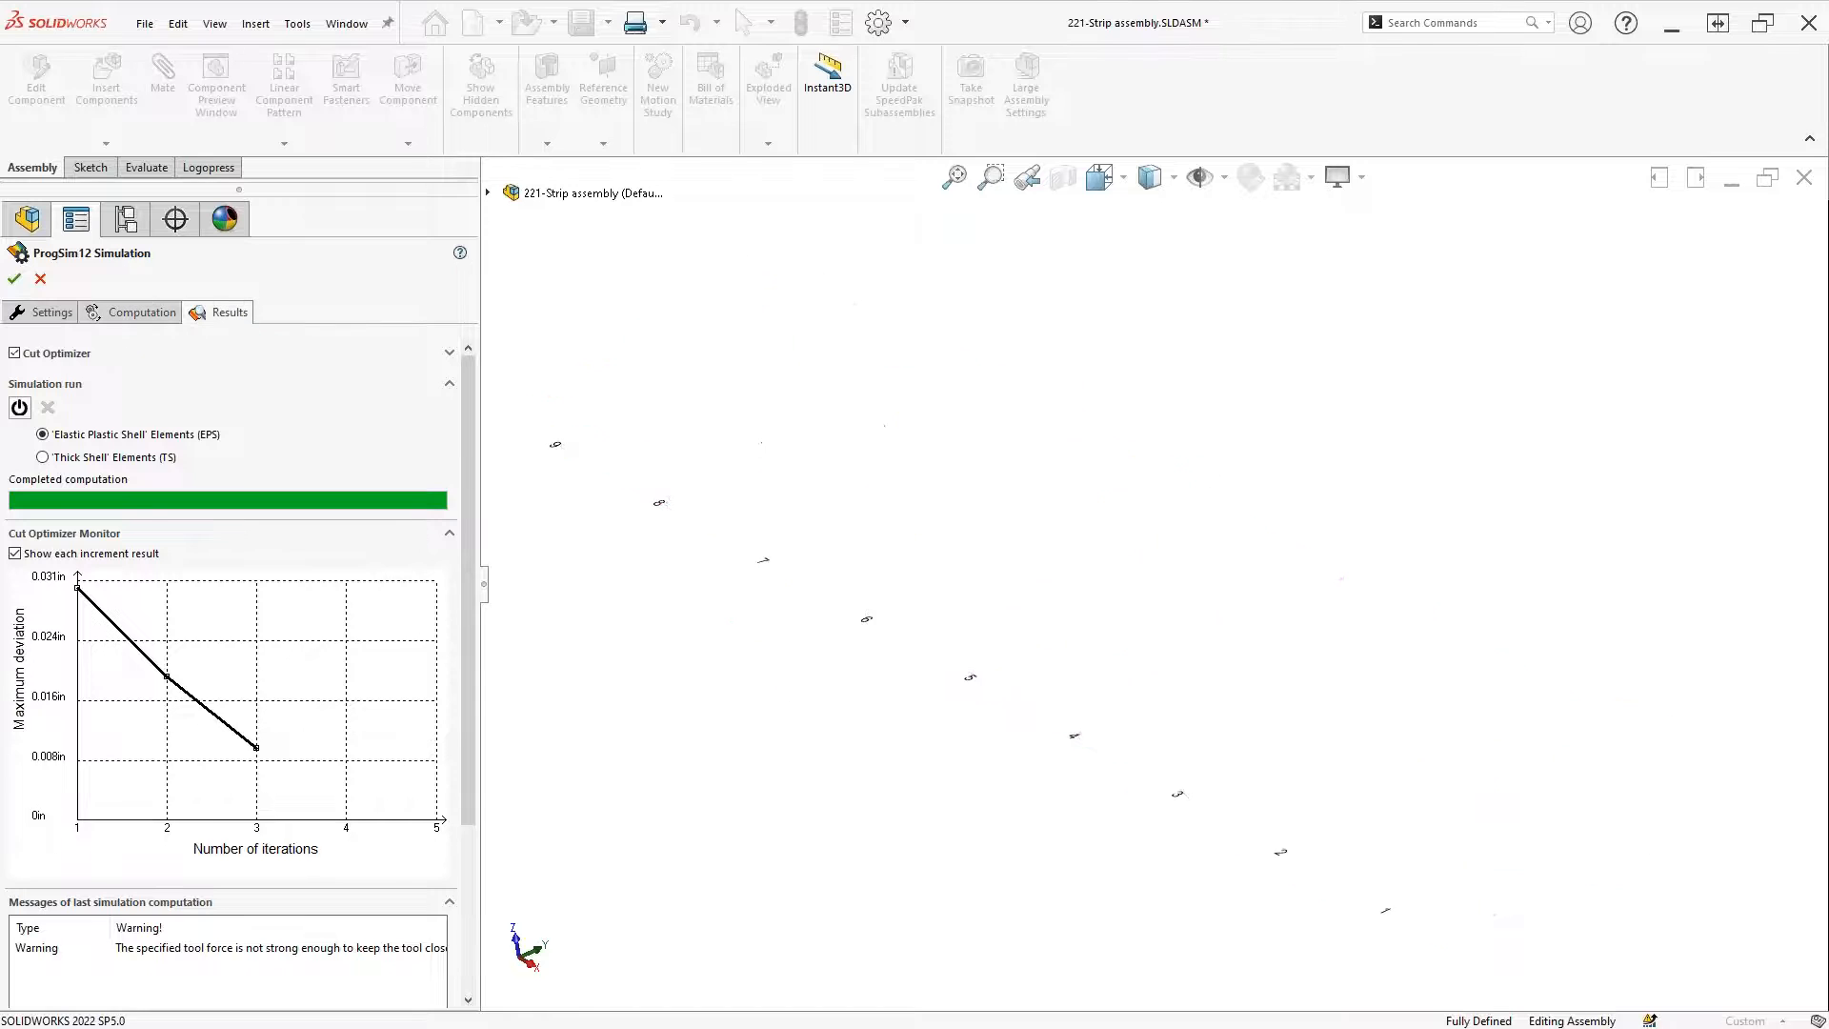
pyautogui.scroll(-5, 741, 858)
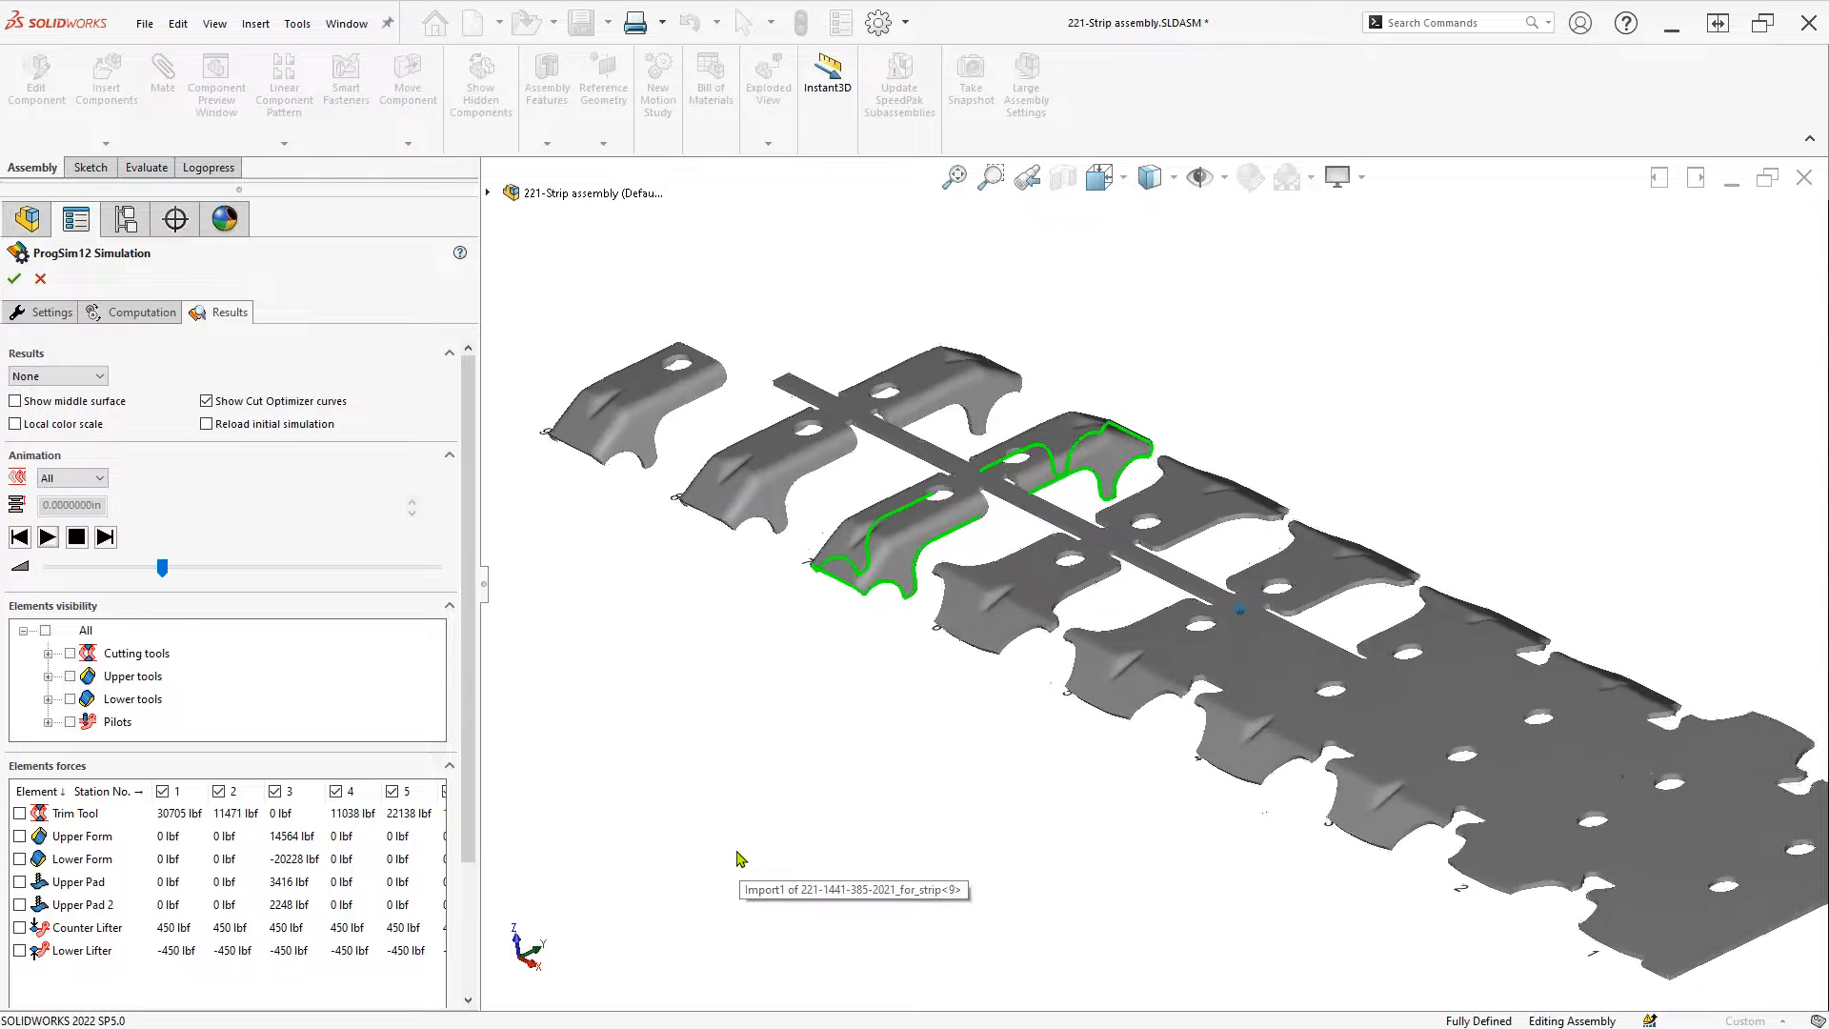
# Show only station 7's part, displayed as its middle surface
pyautogui.scroll(-4, 740, 856)
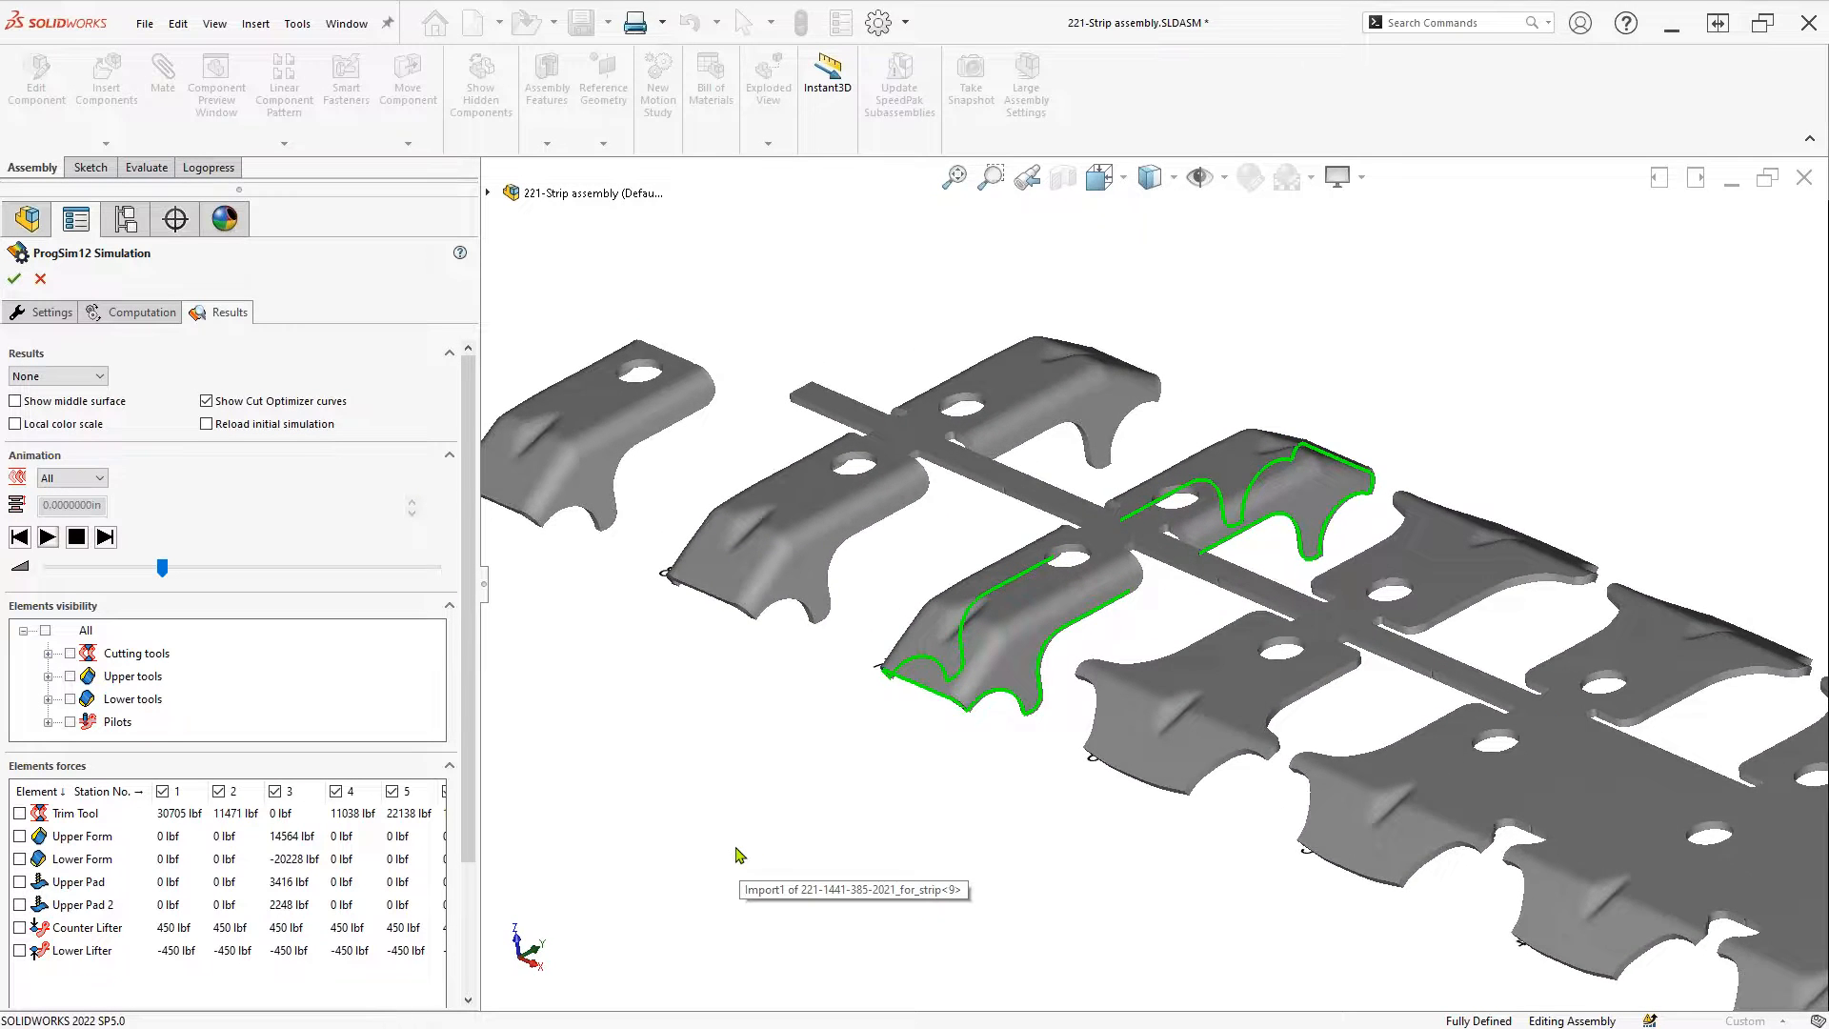
pyautogui.click(53, 482)
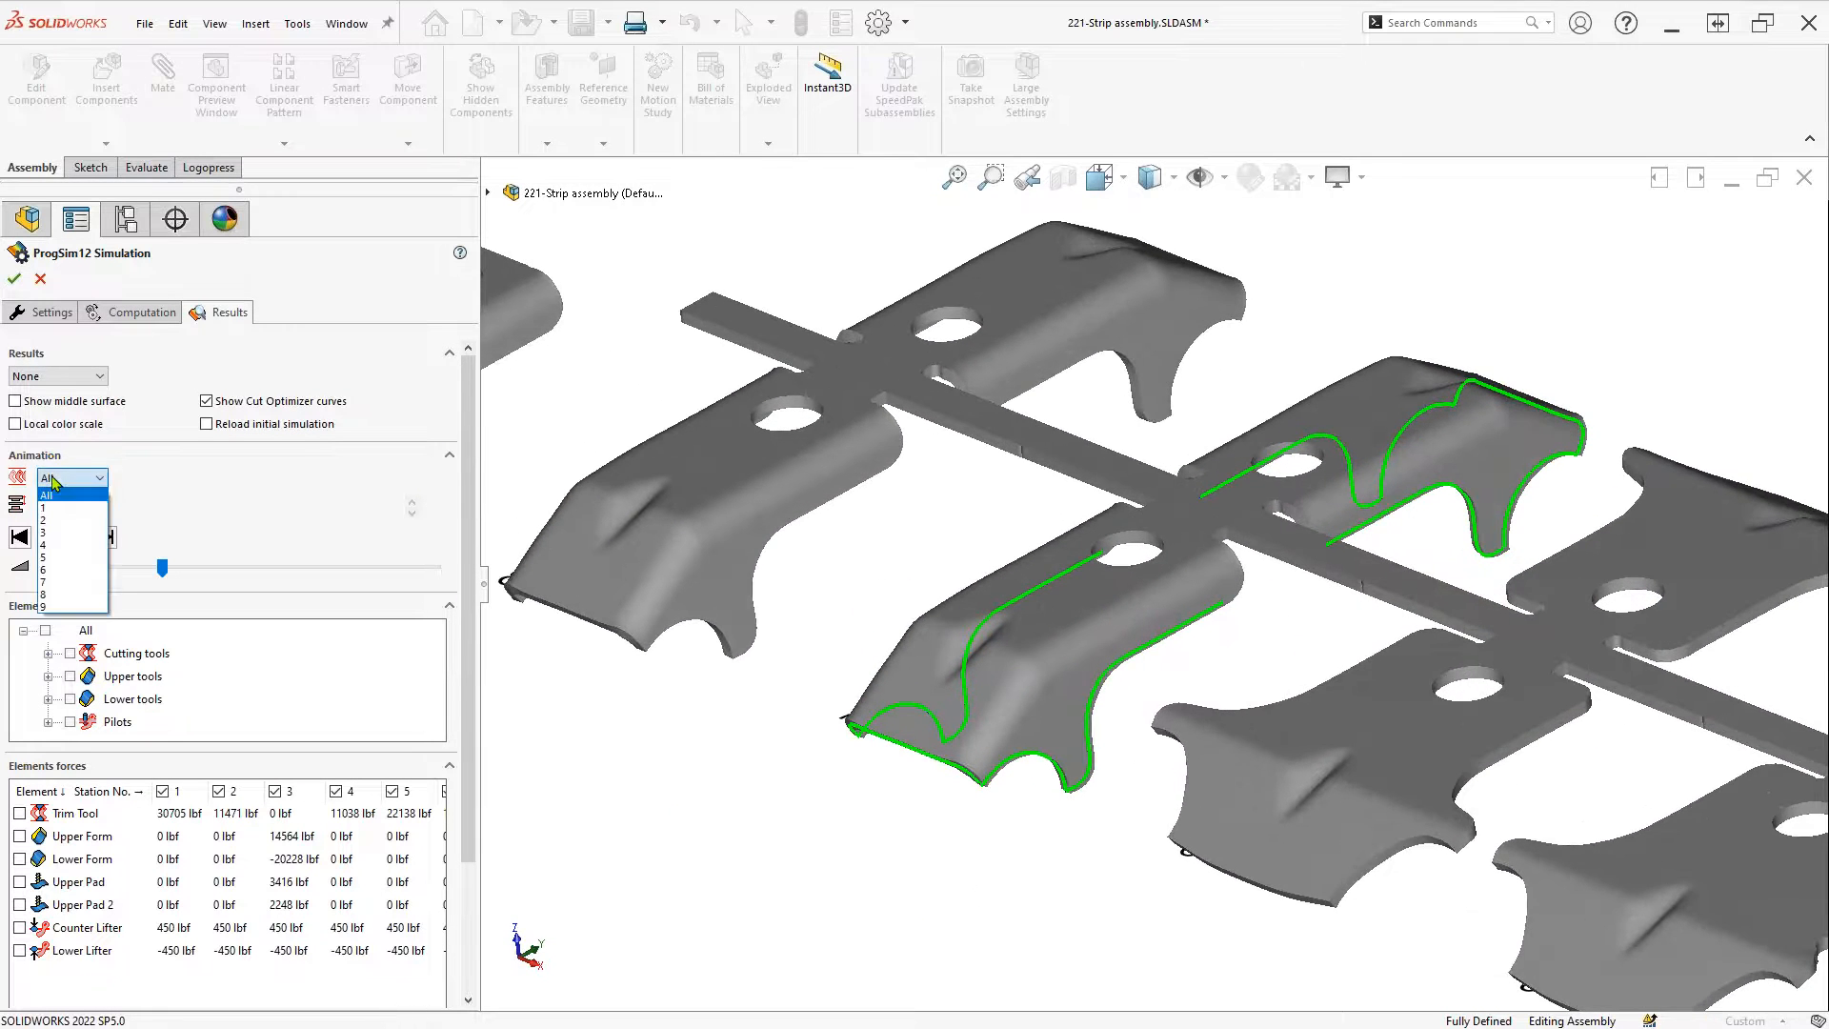
pyautogui.click(59, 582)
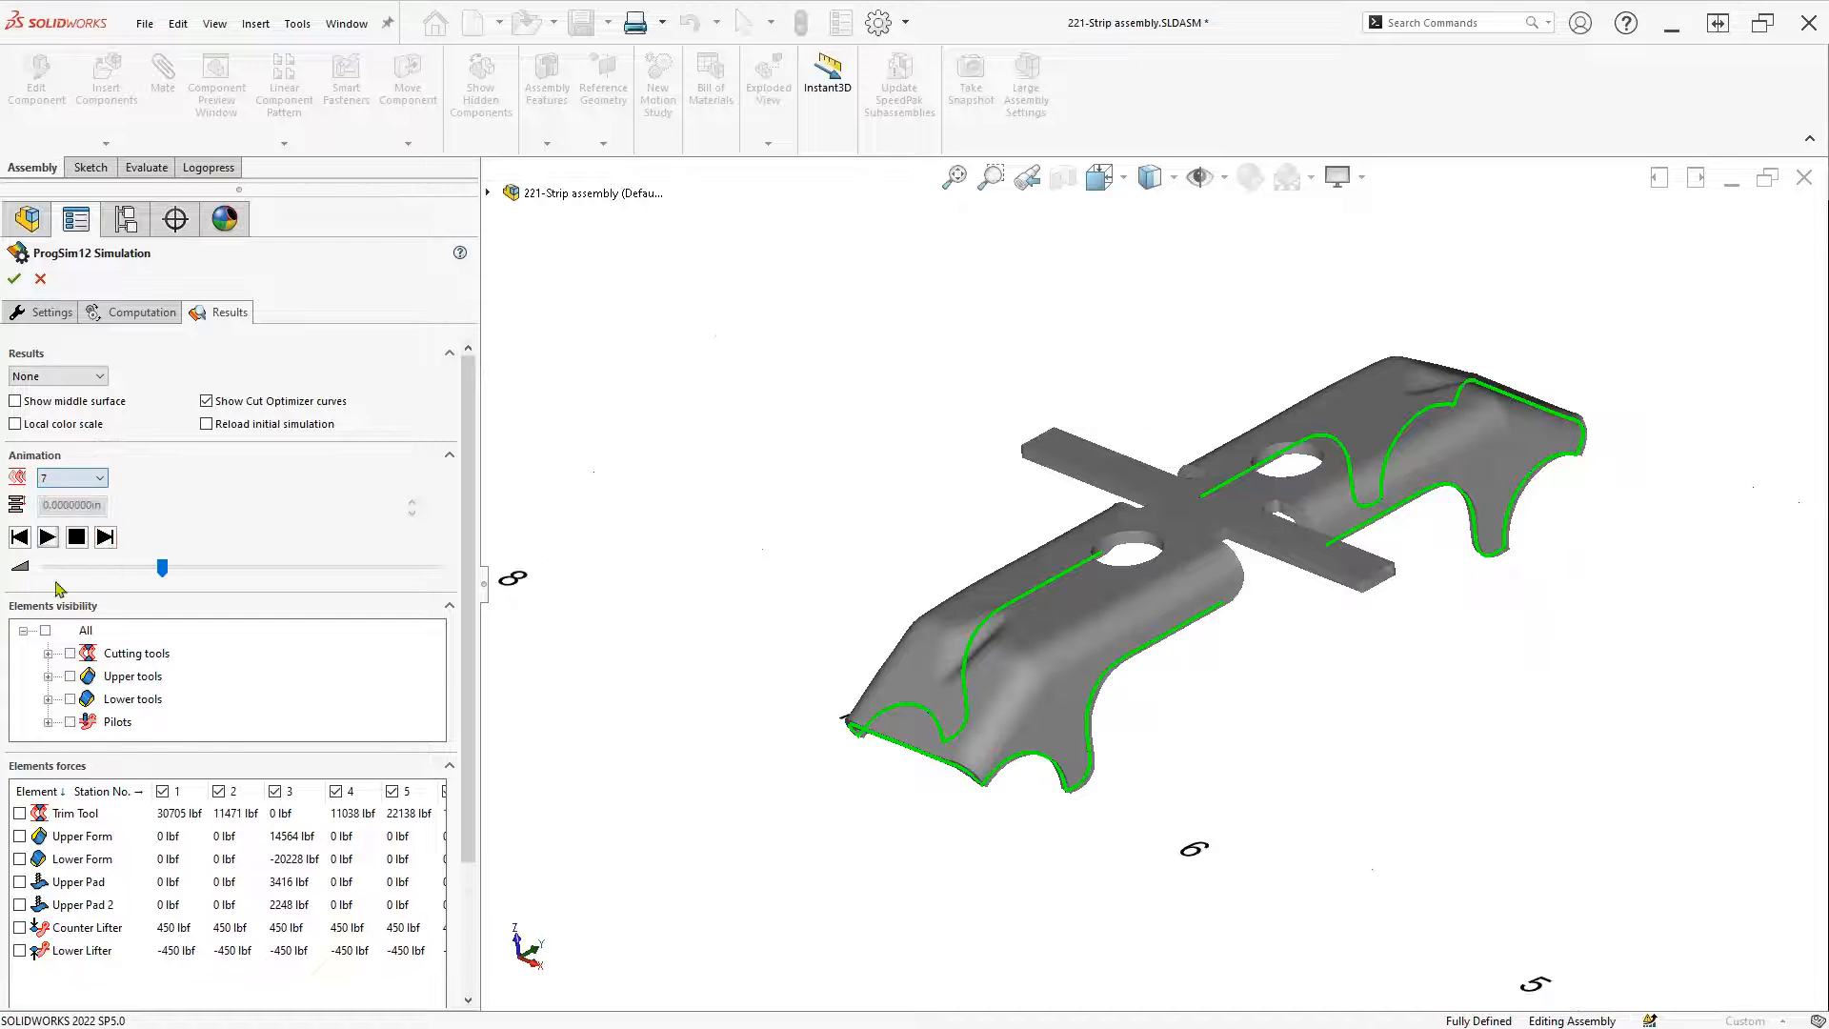
pyautogui.scroll(-5, 932, 791)
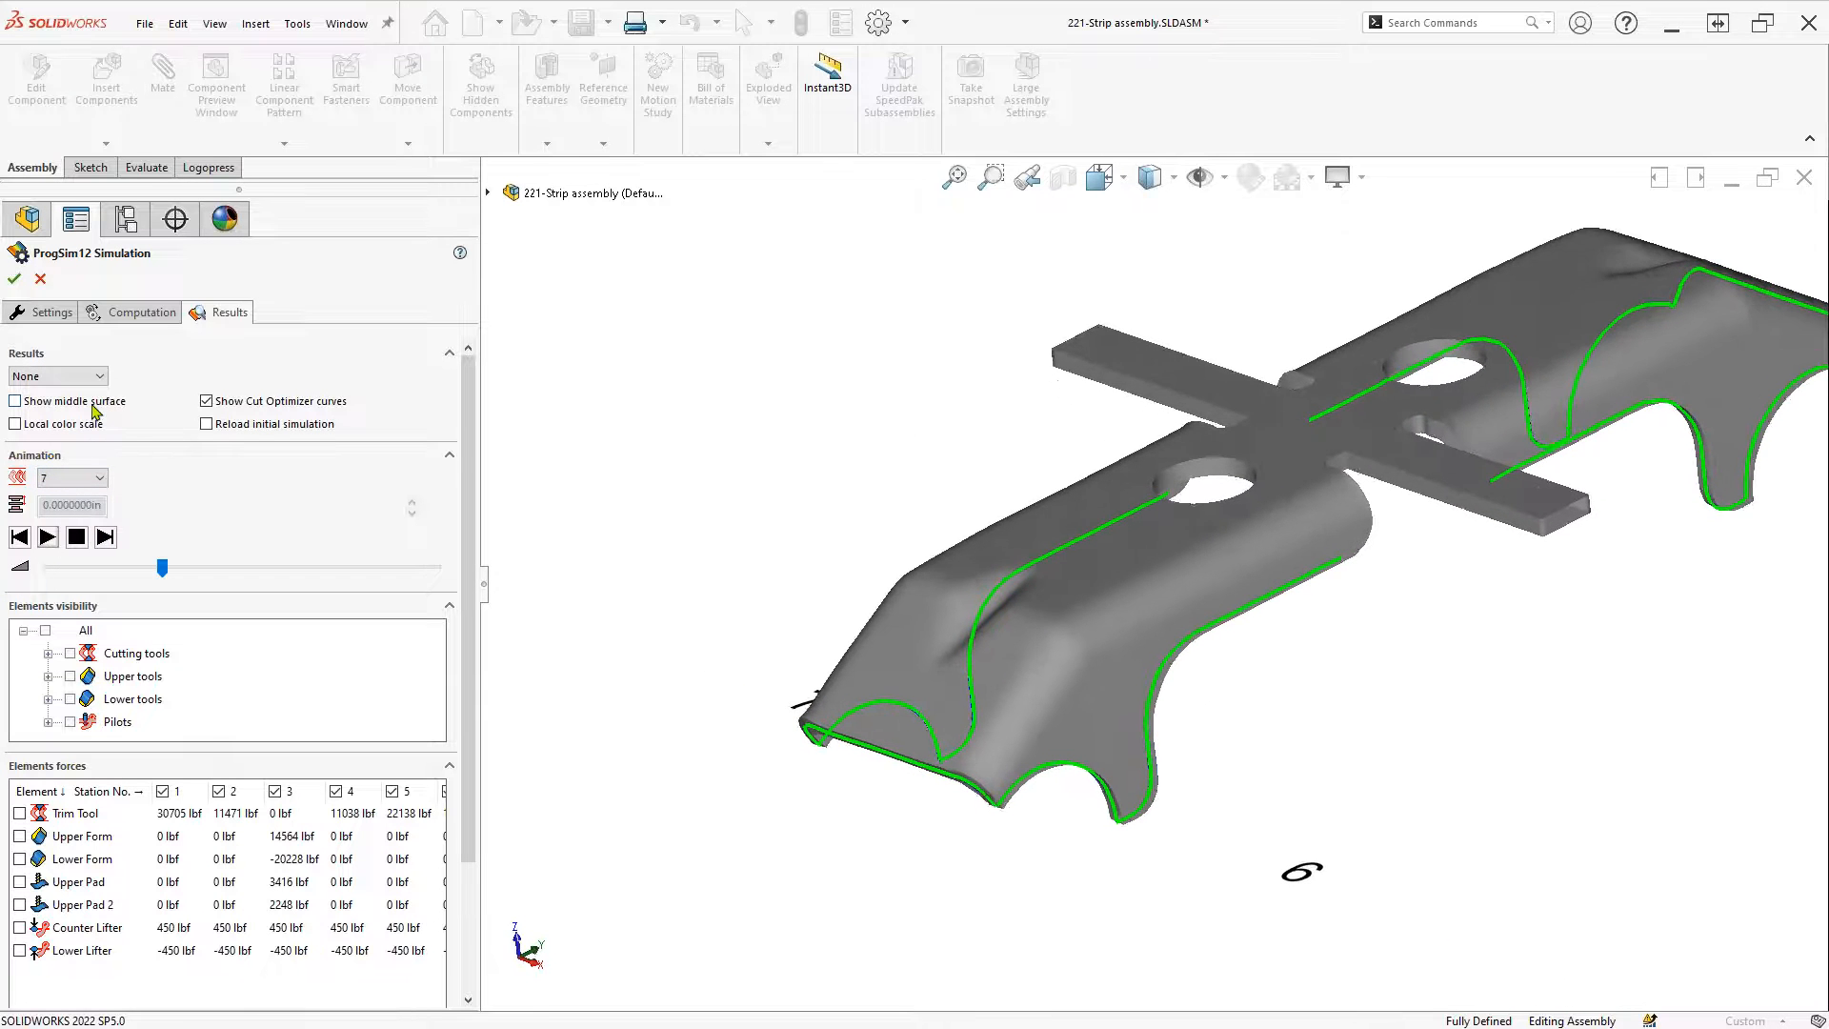
pyautogui.click(15, 401)
# Zoom in and probe the trimmed edge, labelling deviations of 0.006, 0.007 and 0.008 in
pyautogui.scroll(-3, 1304, 838)
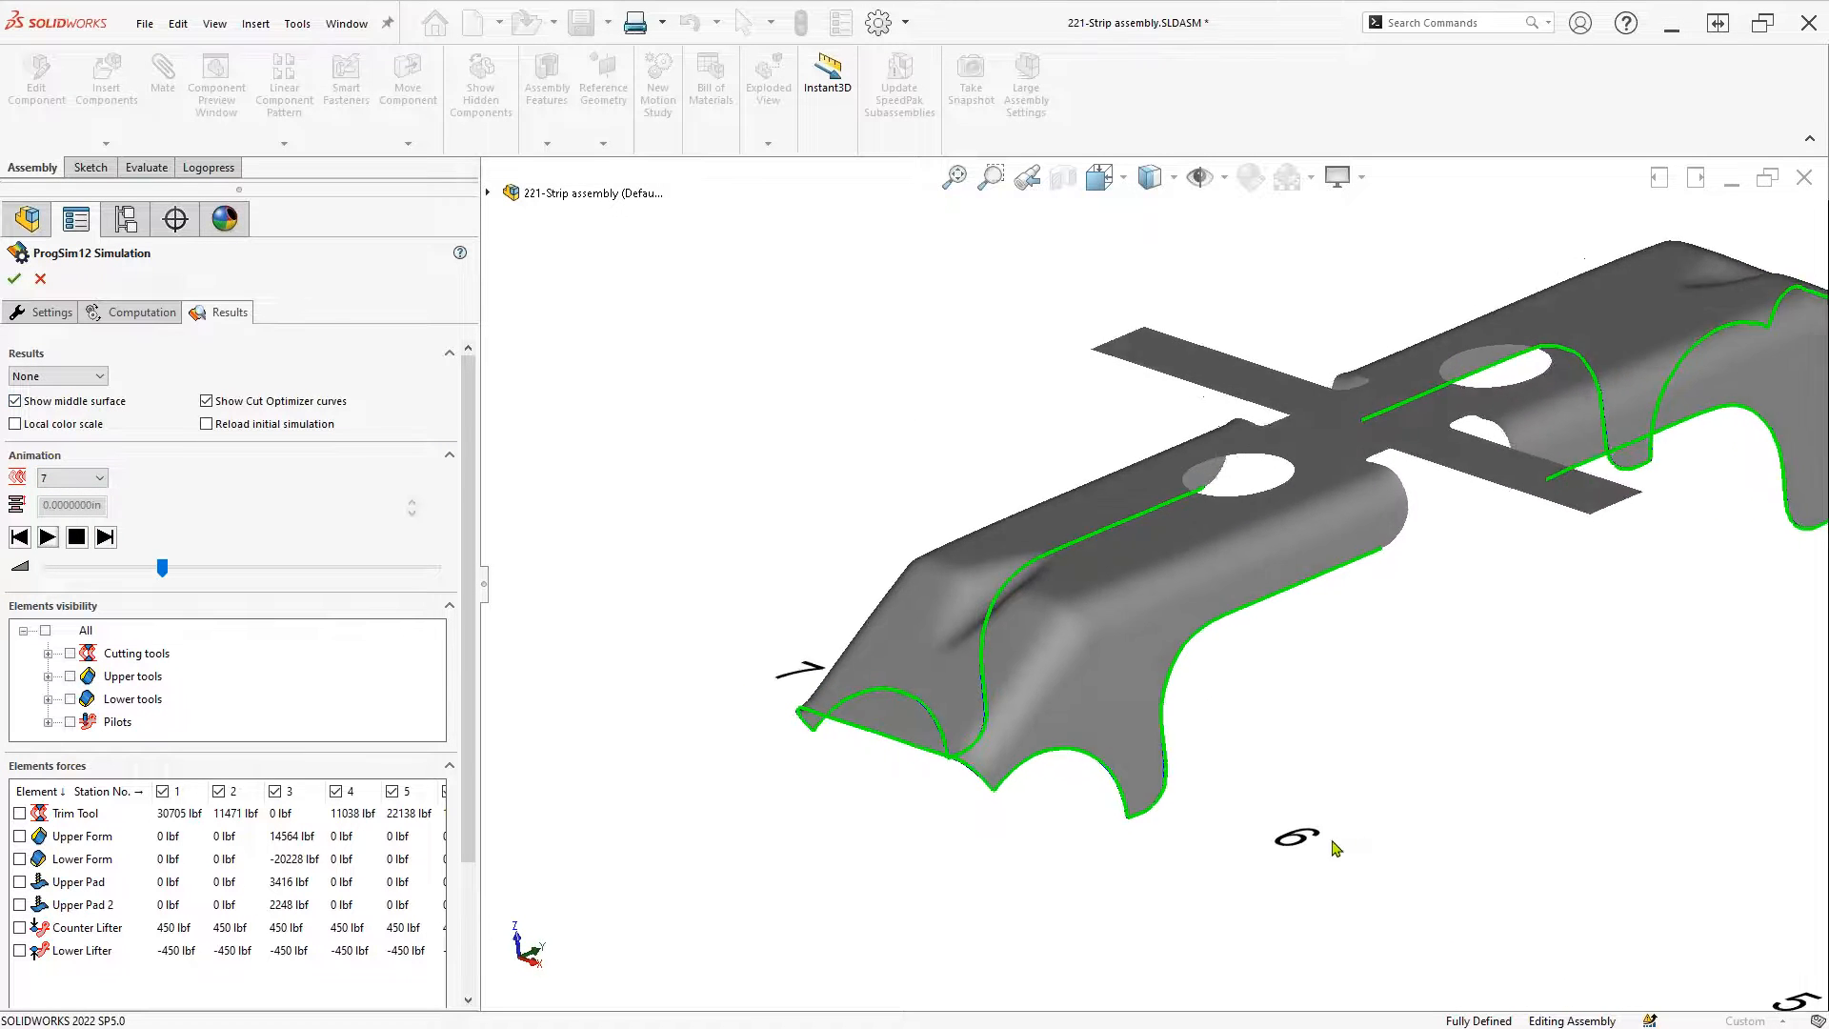
pyautogui.scroll(-5, 1281, 827)
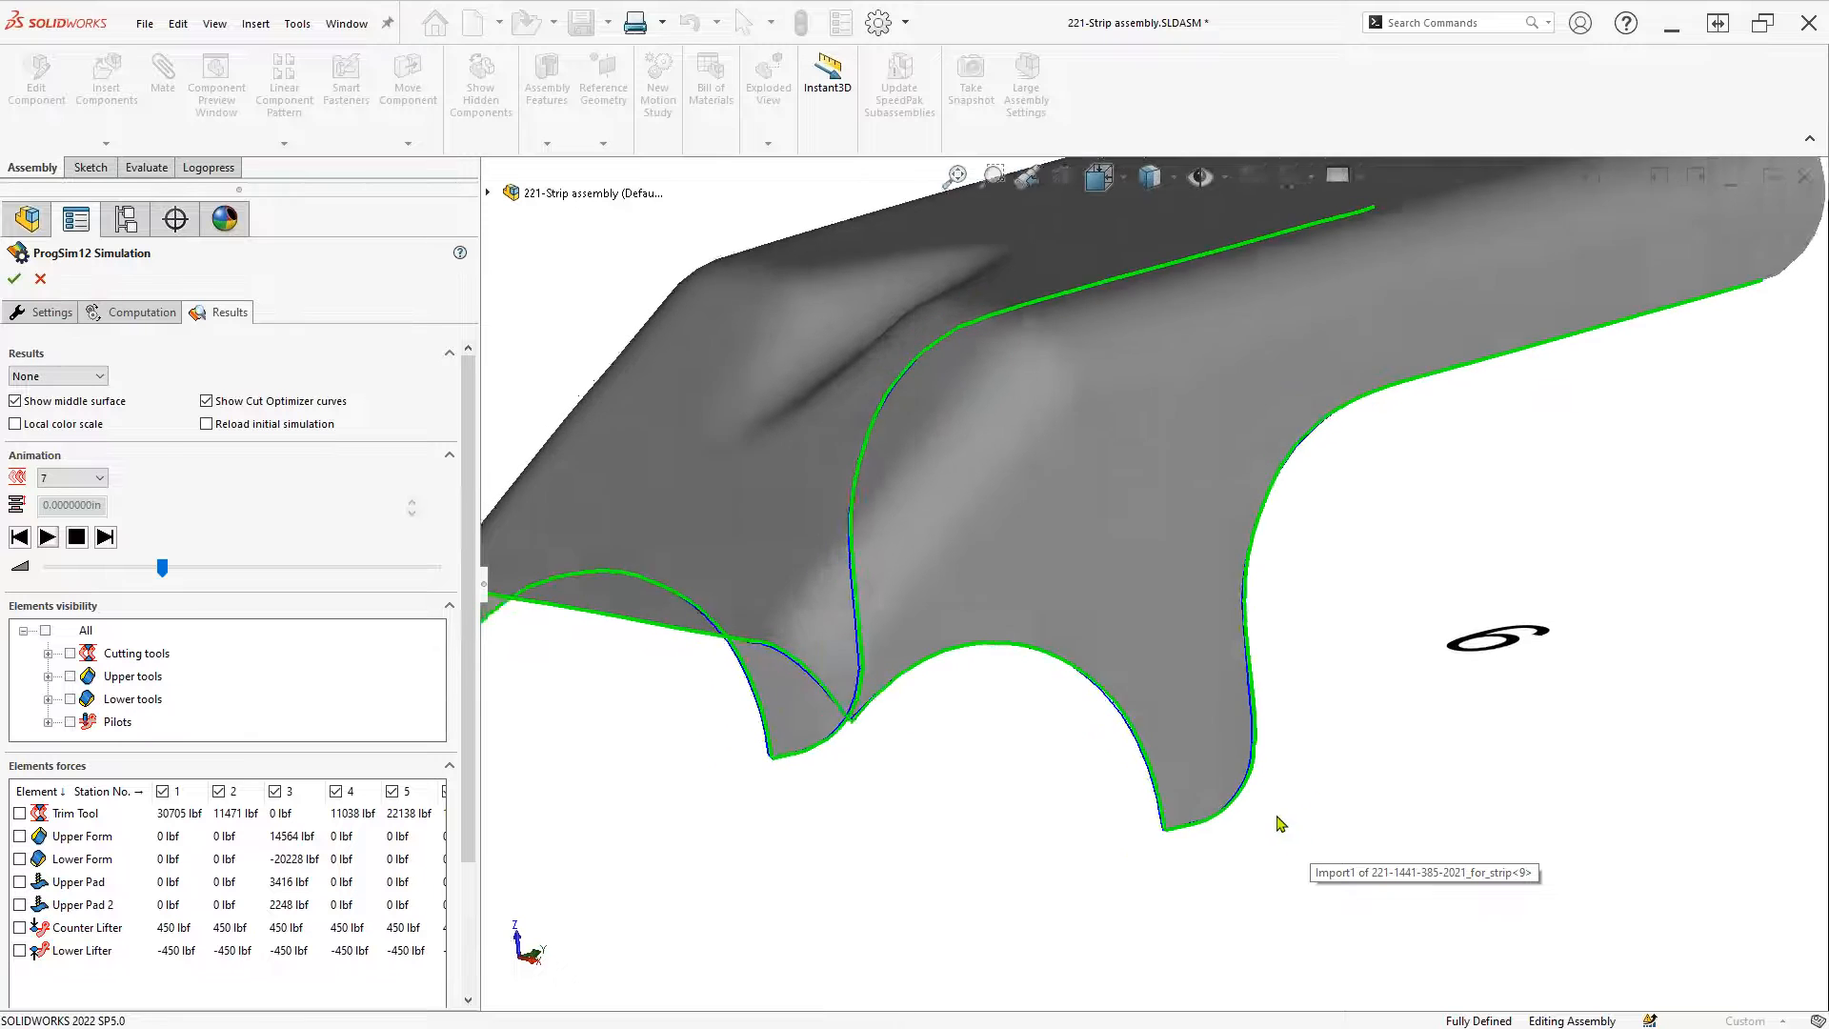
pyautogui.scroll(-4, 1282, 820)
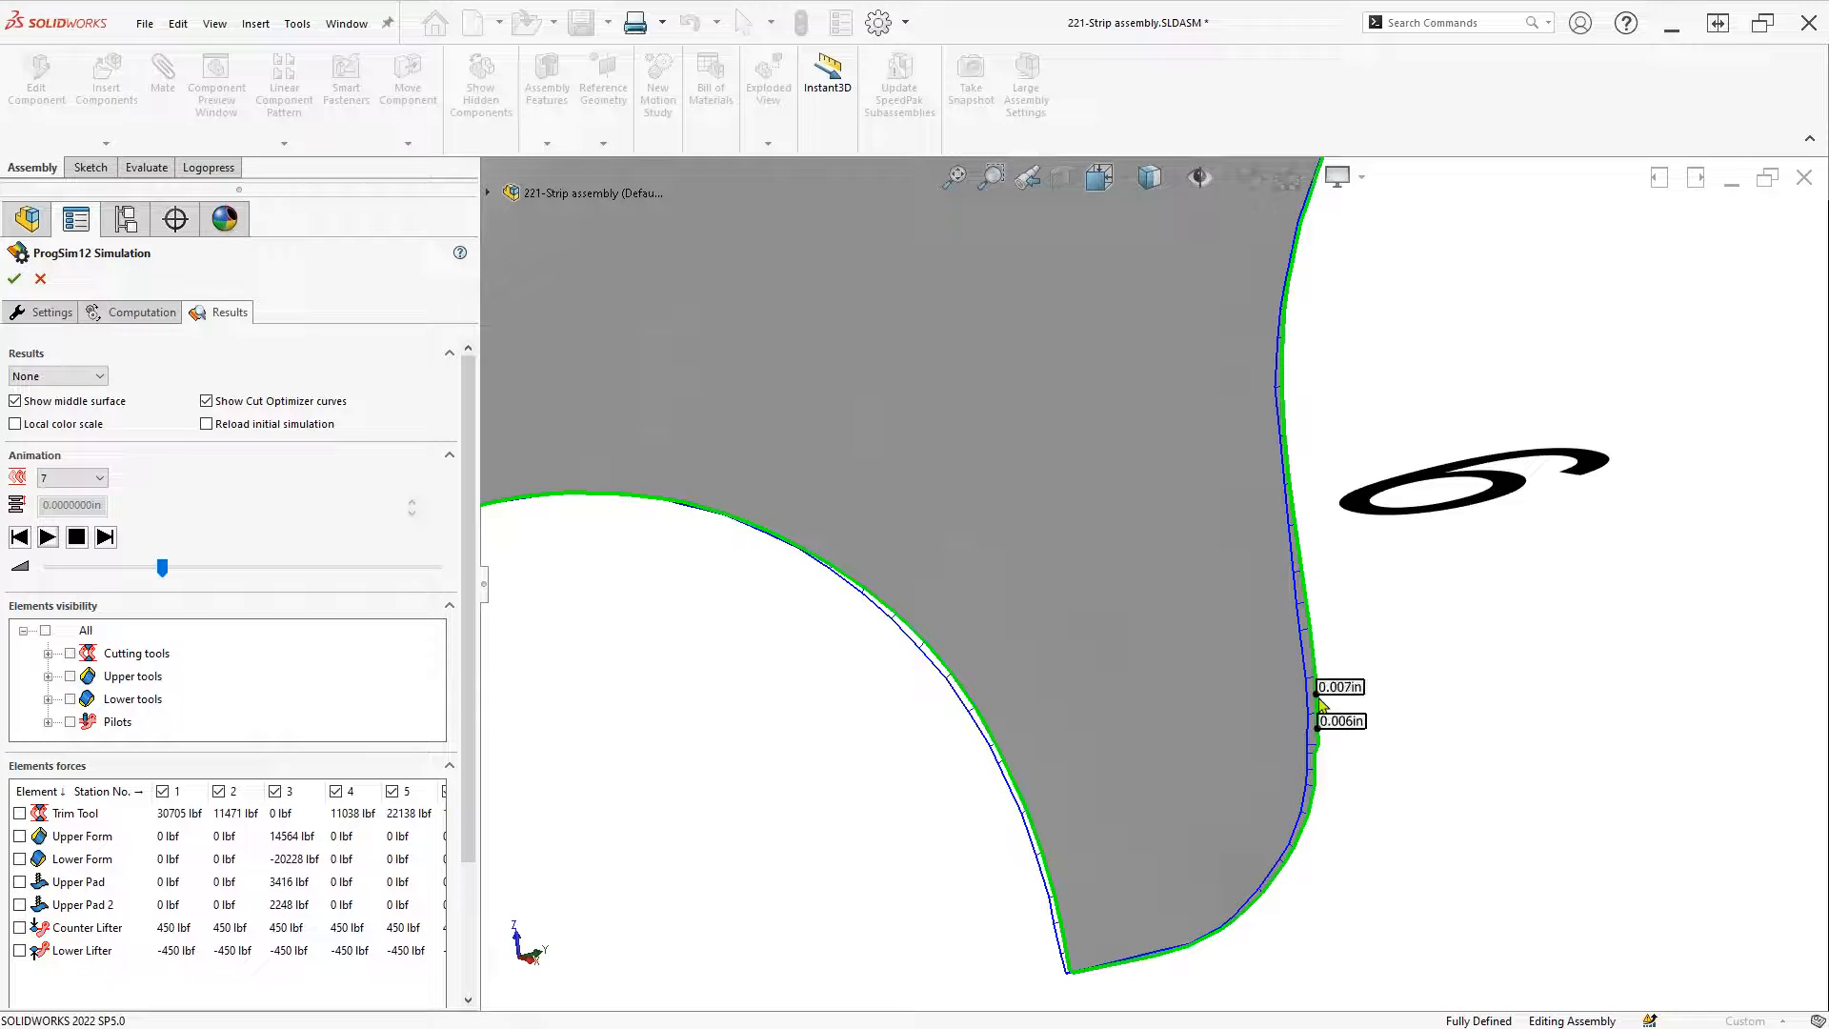
pyautogui.click(1314, 657)
pyautogui.scroll(3, 1286, 927)
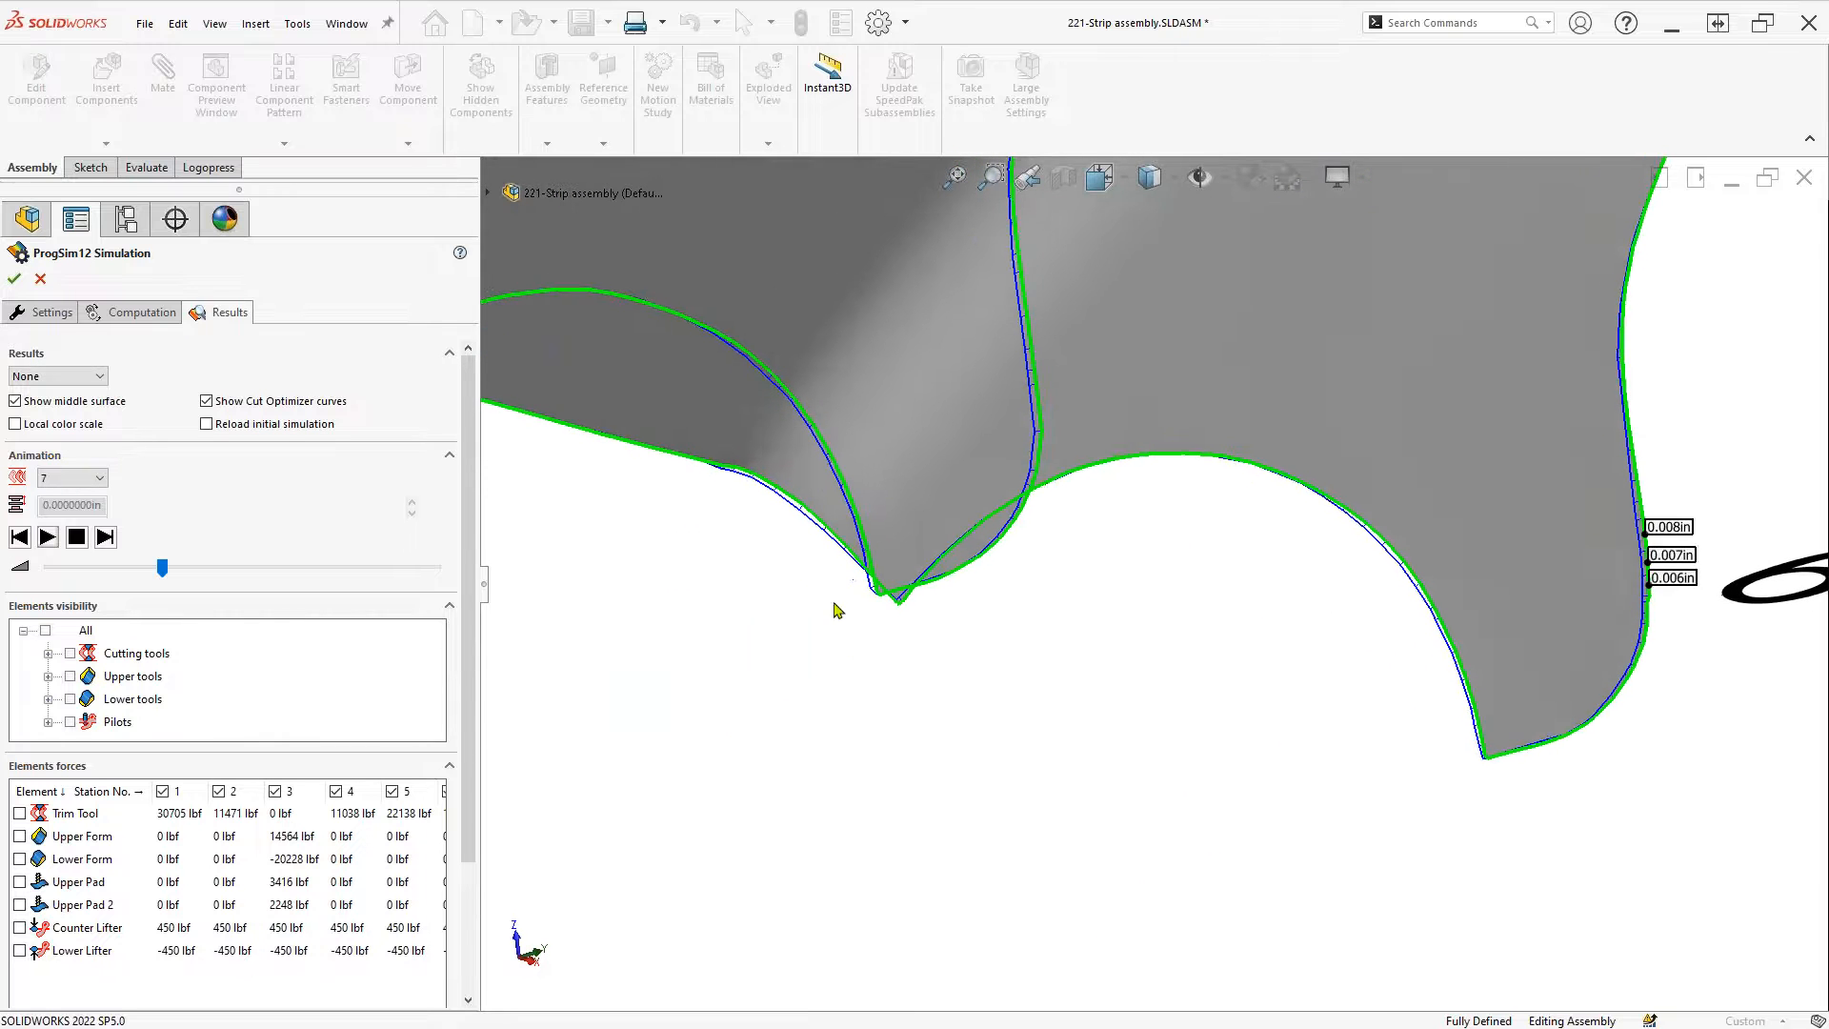
# Label trimmed-edge deviations against the initial simulation on the middle surface, then animate All stations as solids
pyautogui.click(230, 425)
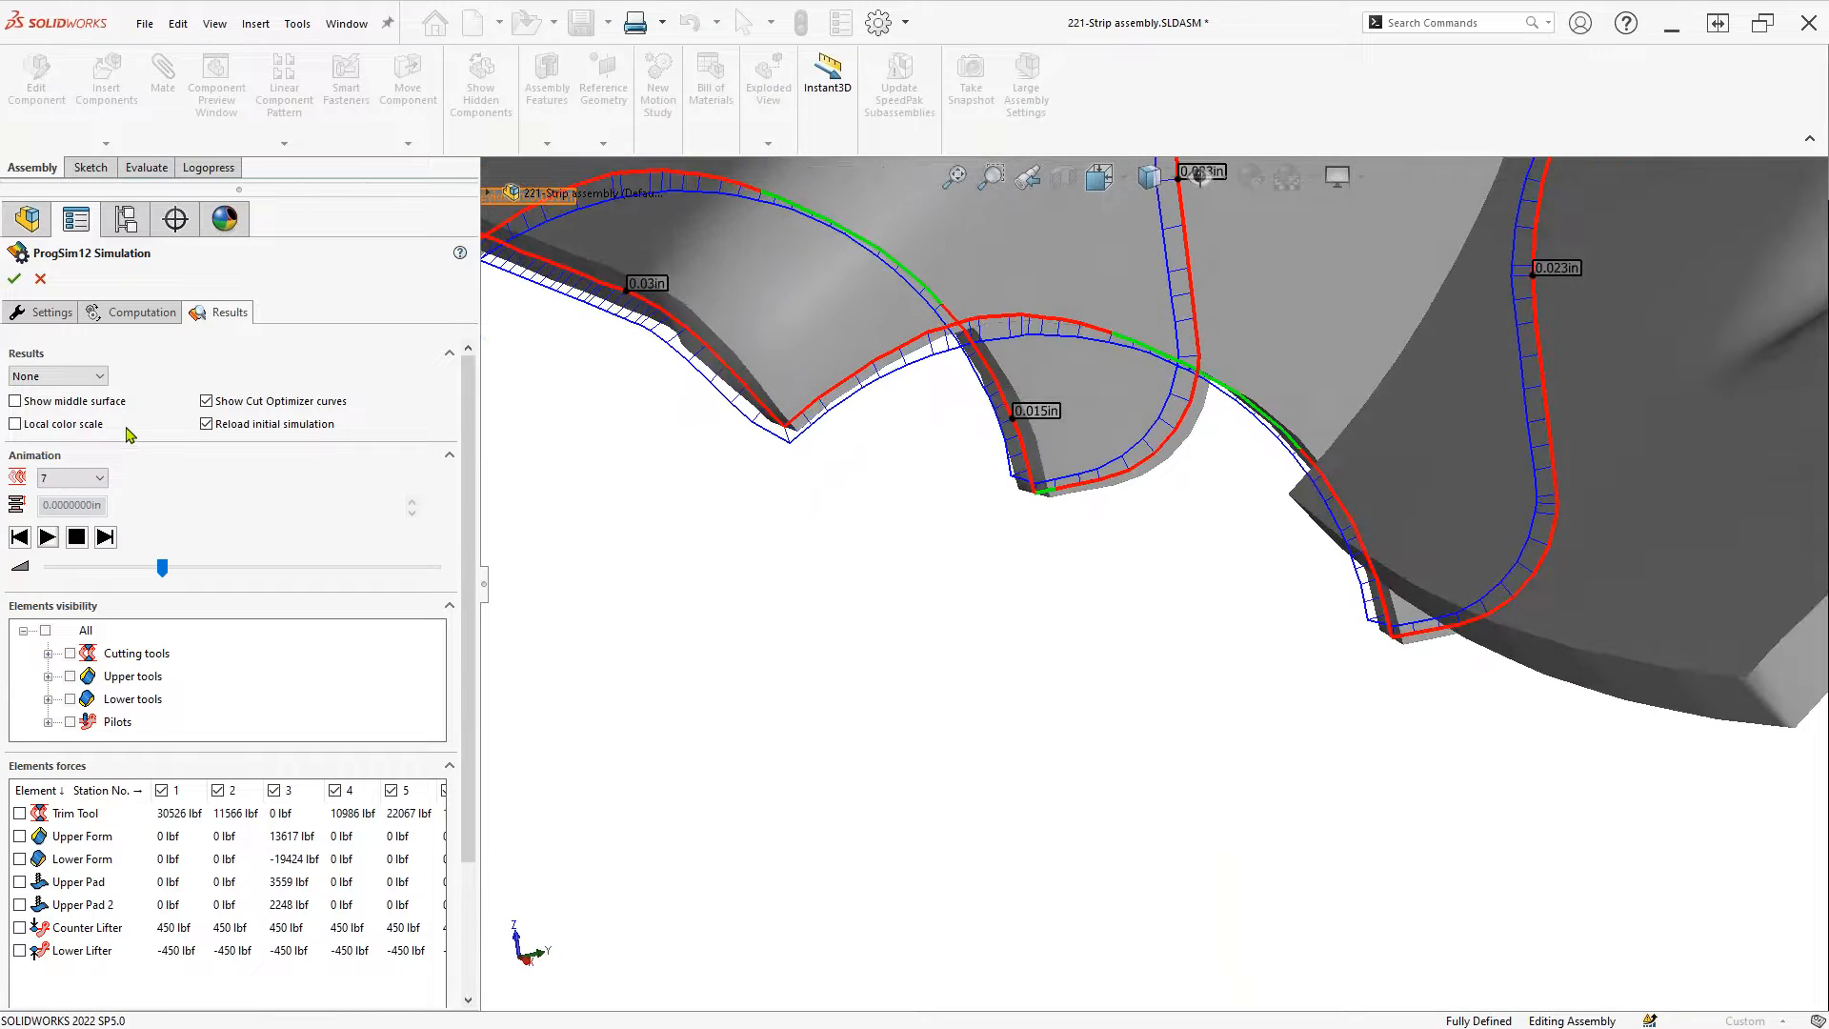
pyautogui.click(80, 402)
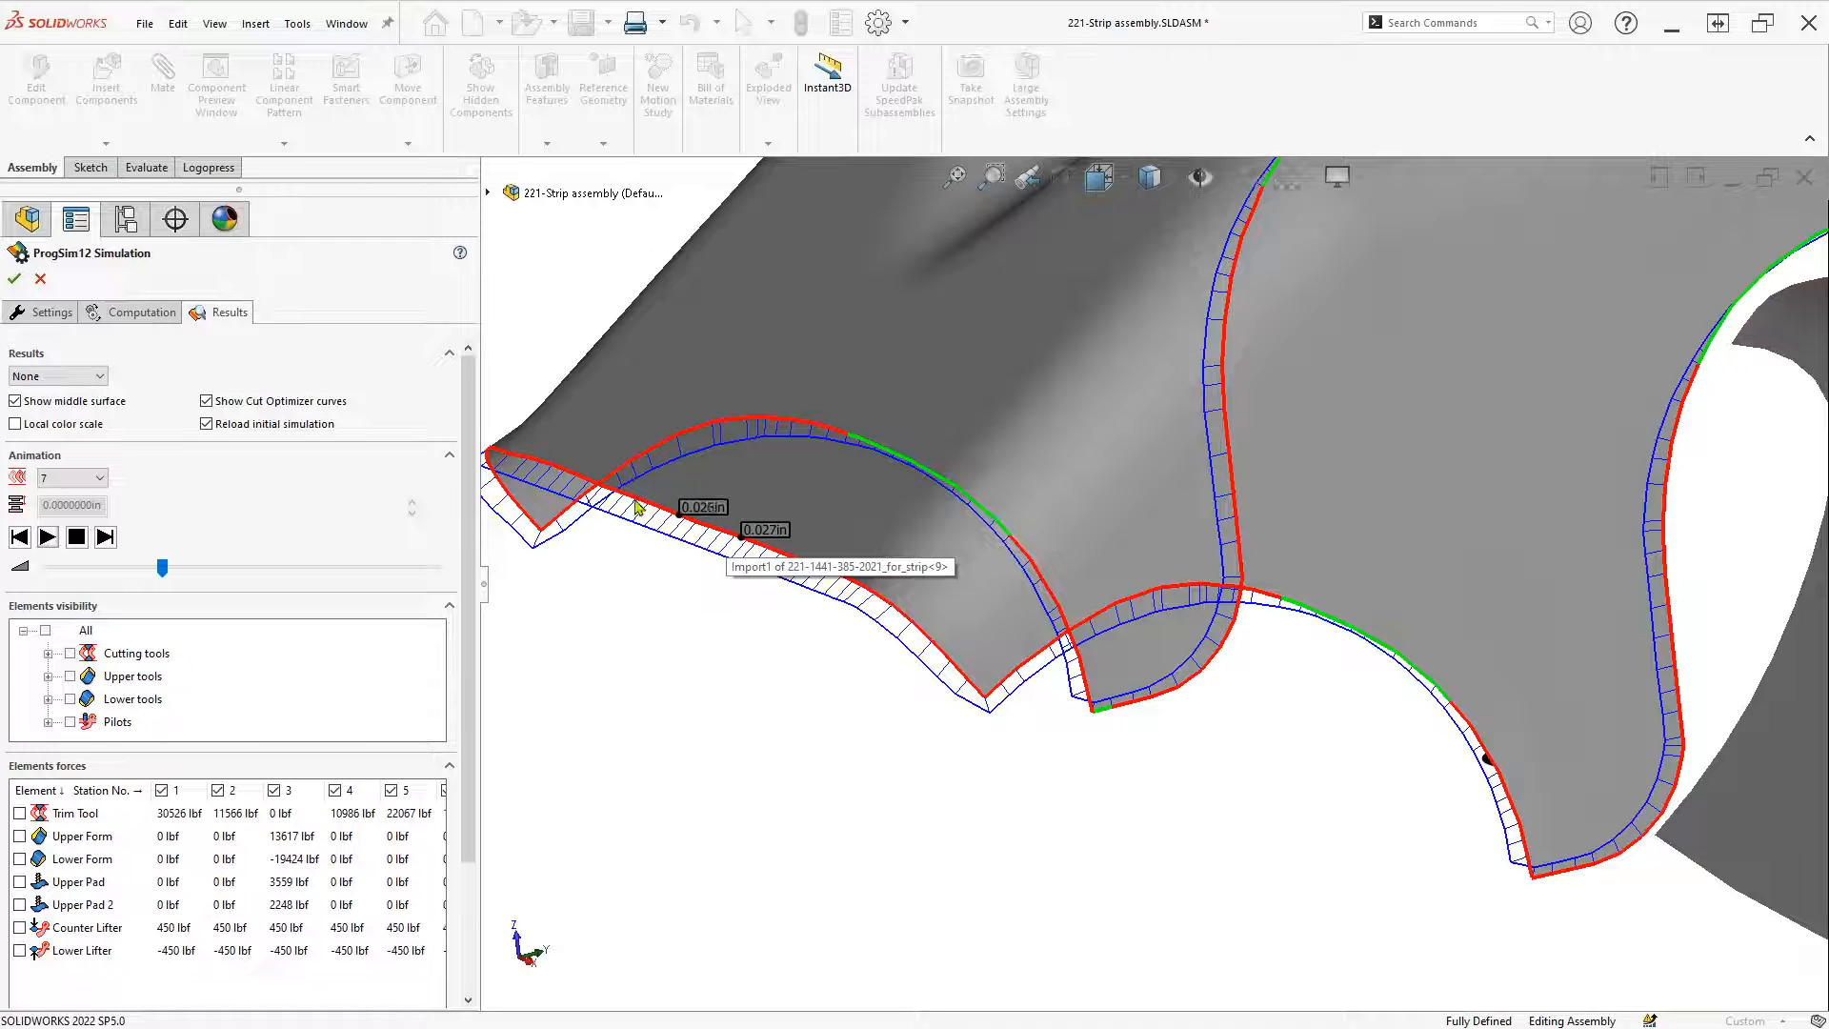
pyautogui.click(547, 471)
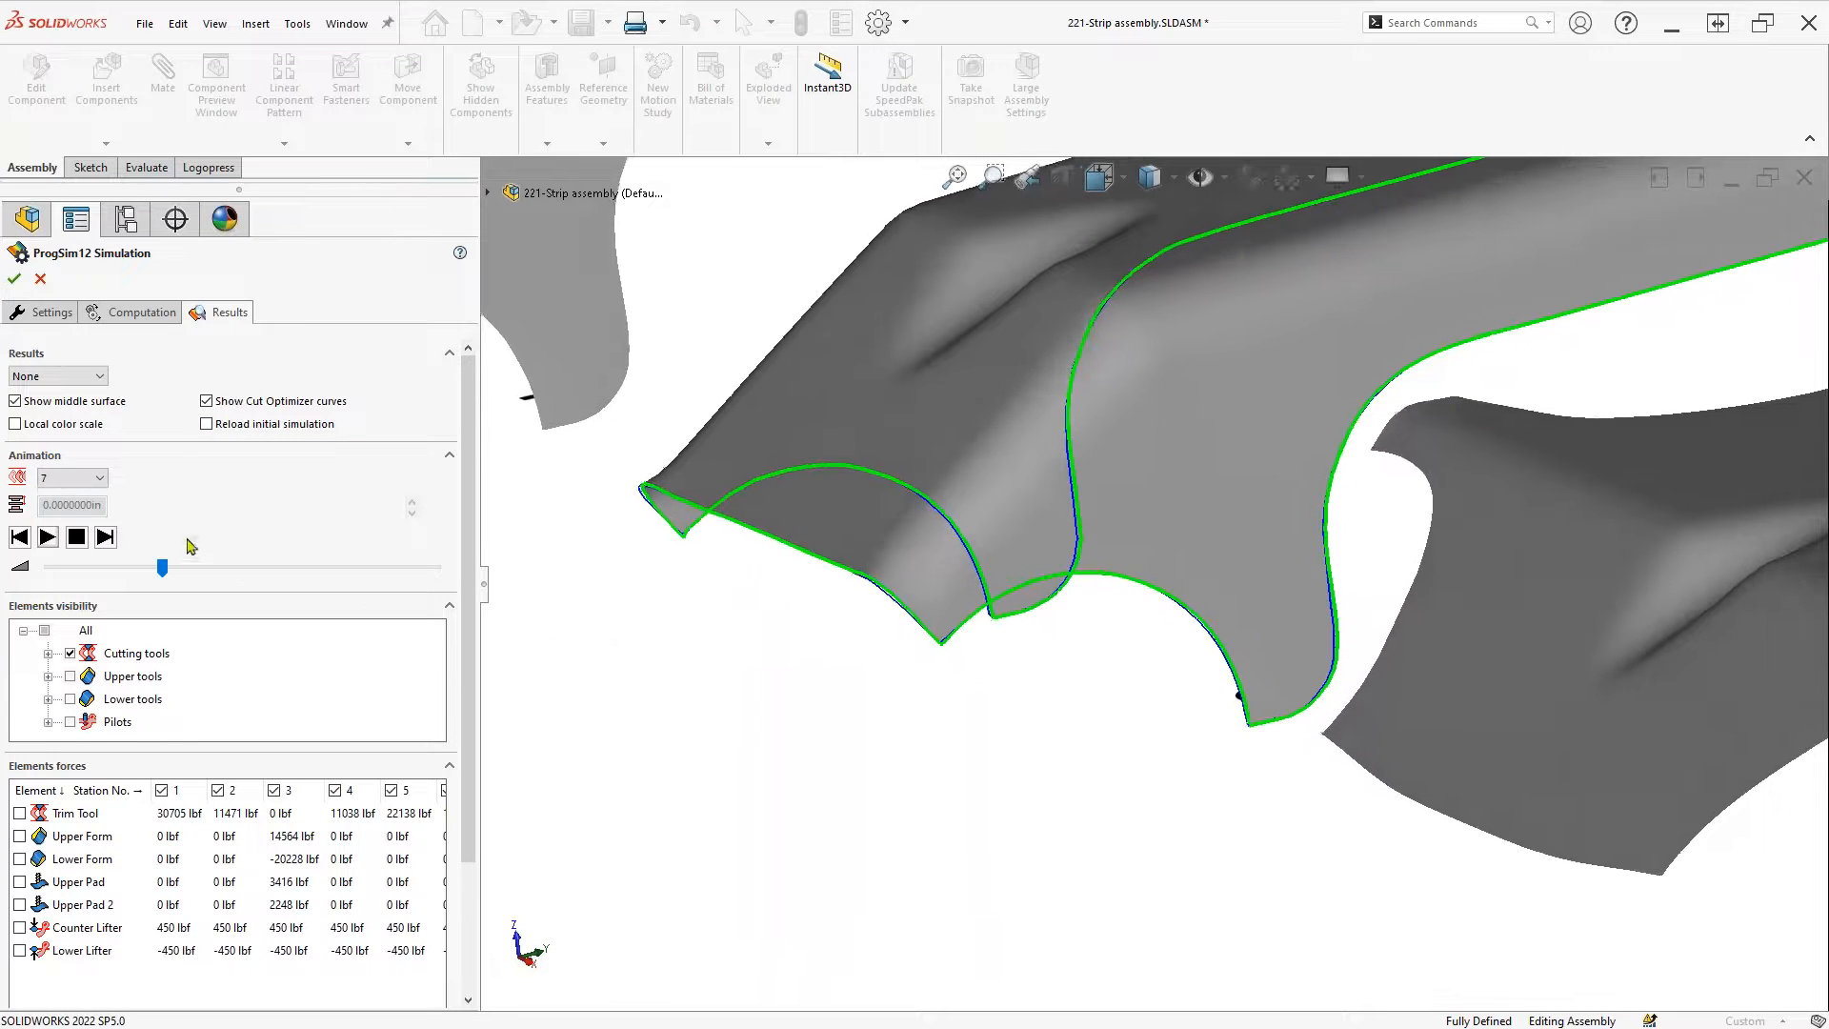
pyautogui.click(16, 401)
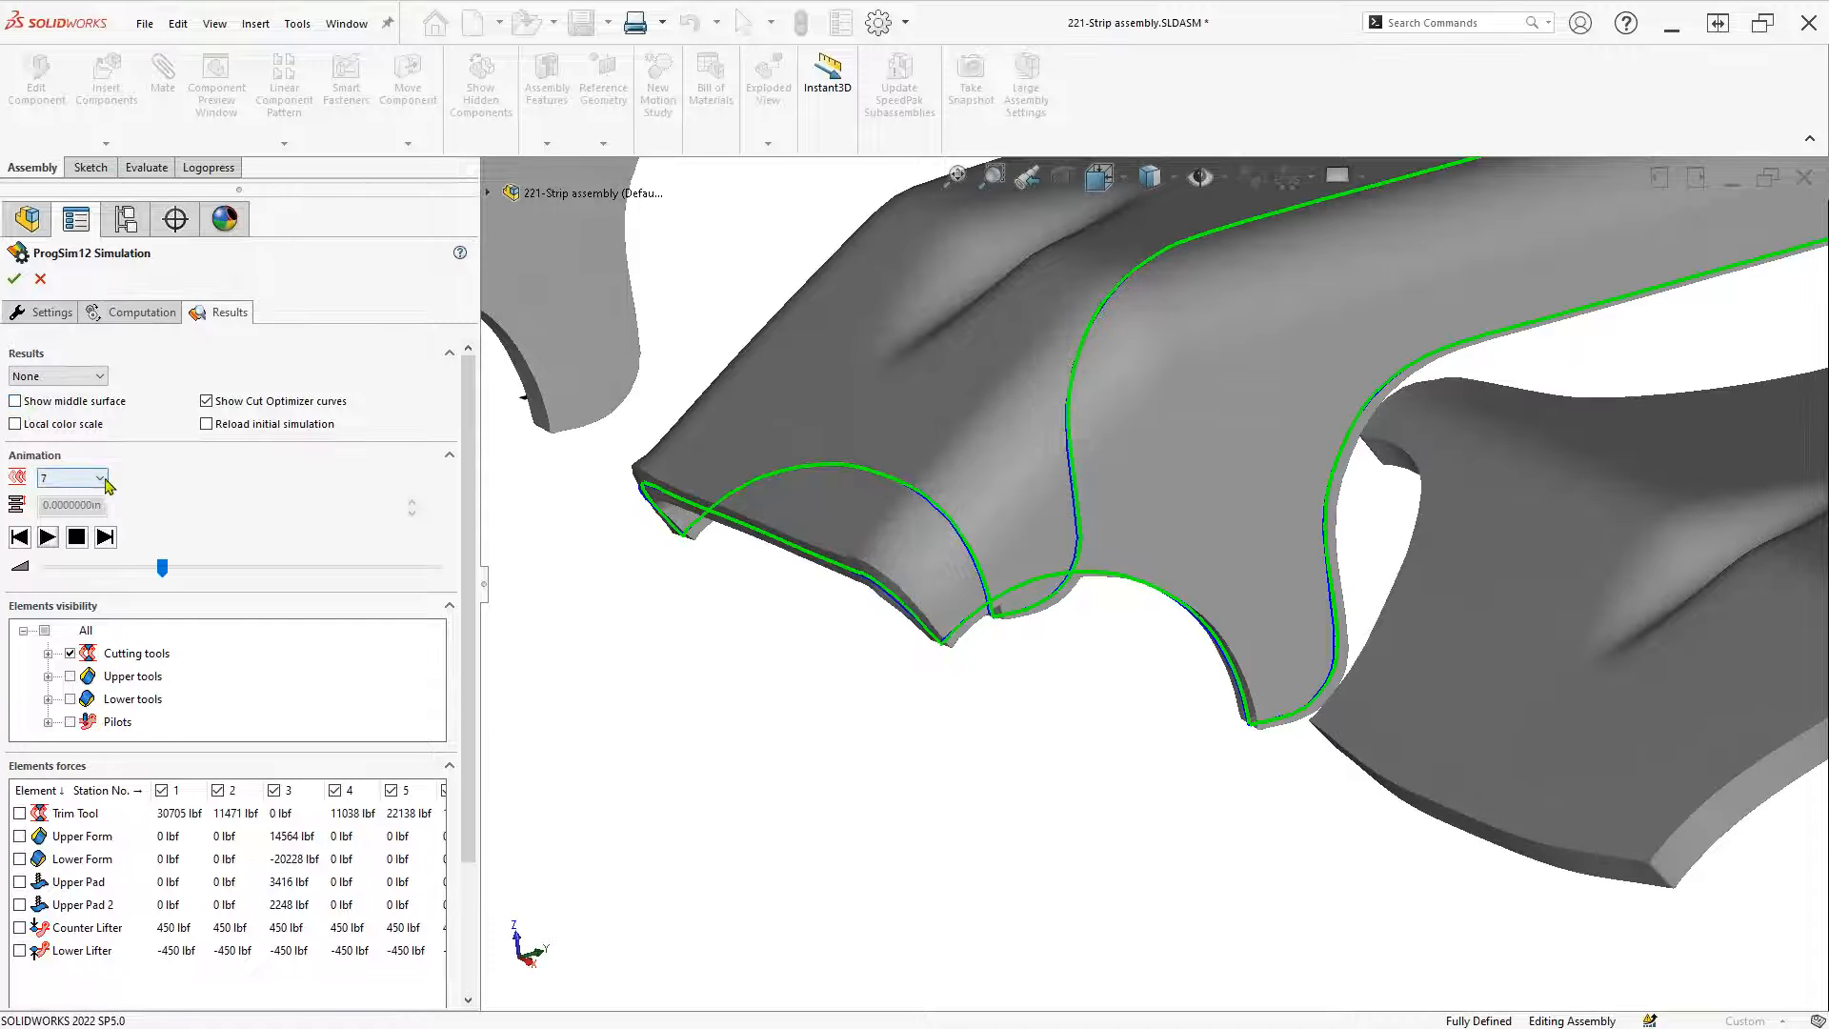
pyautogui.click(99, 478)
pyautogui.click(93, 496)
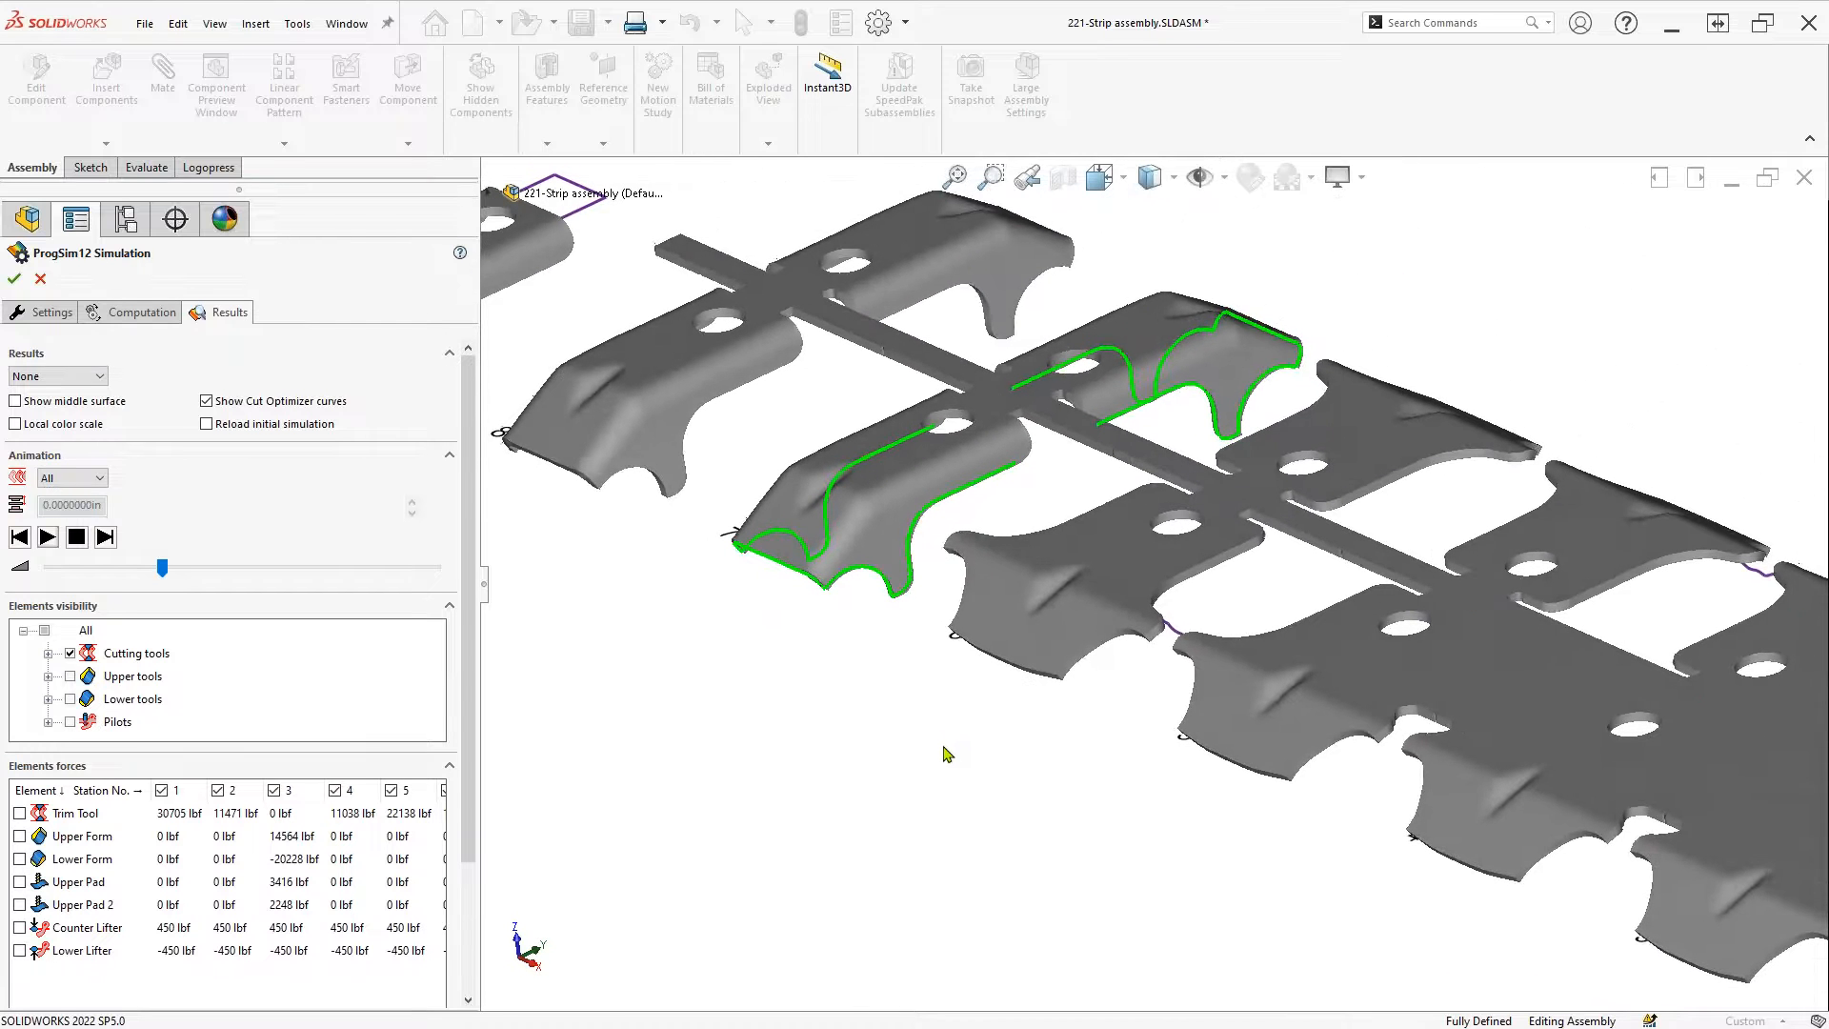
# Accept the ProgSim12 simulation and view the strip from the Front
pyautogui.click(14, 279)
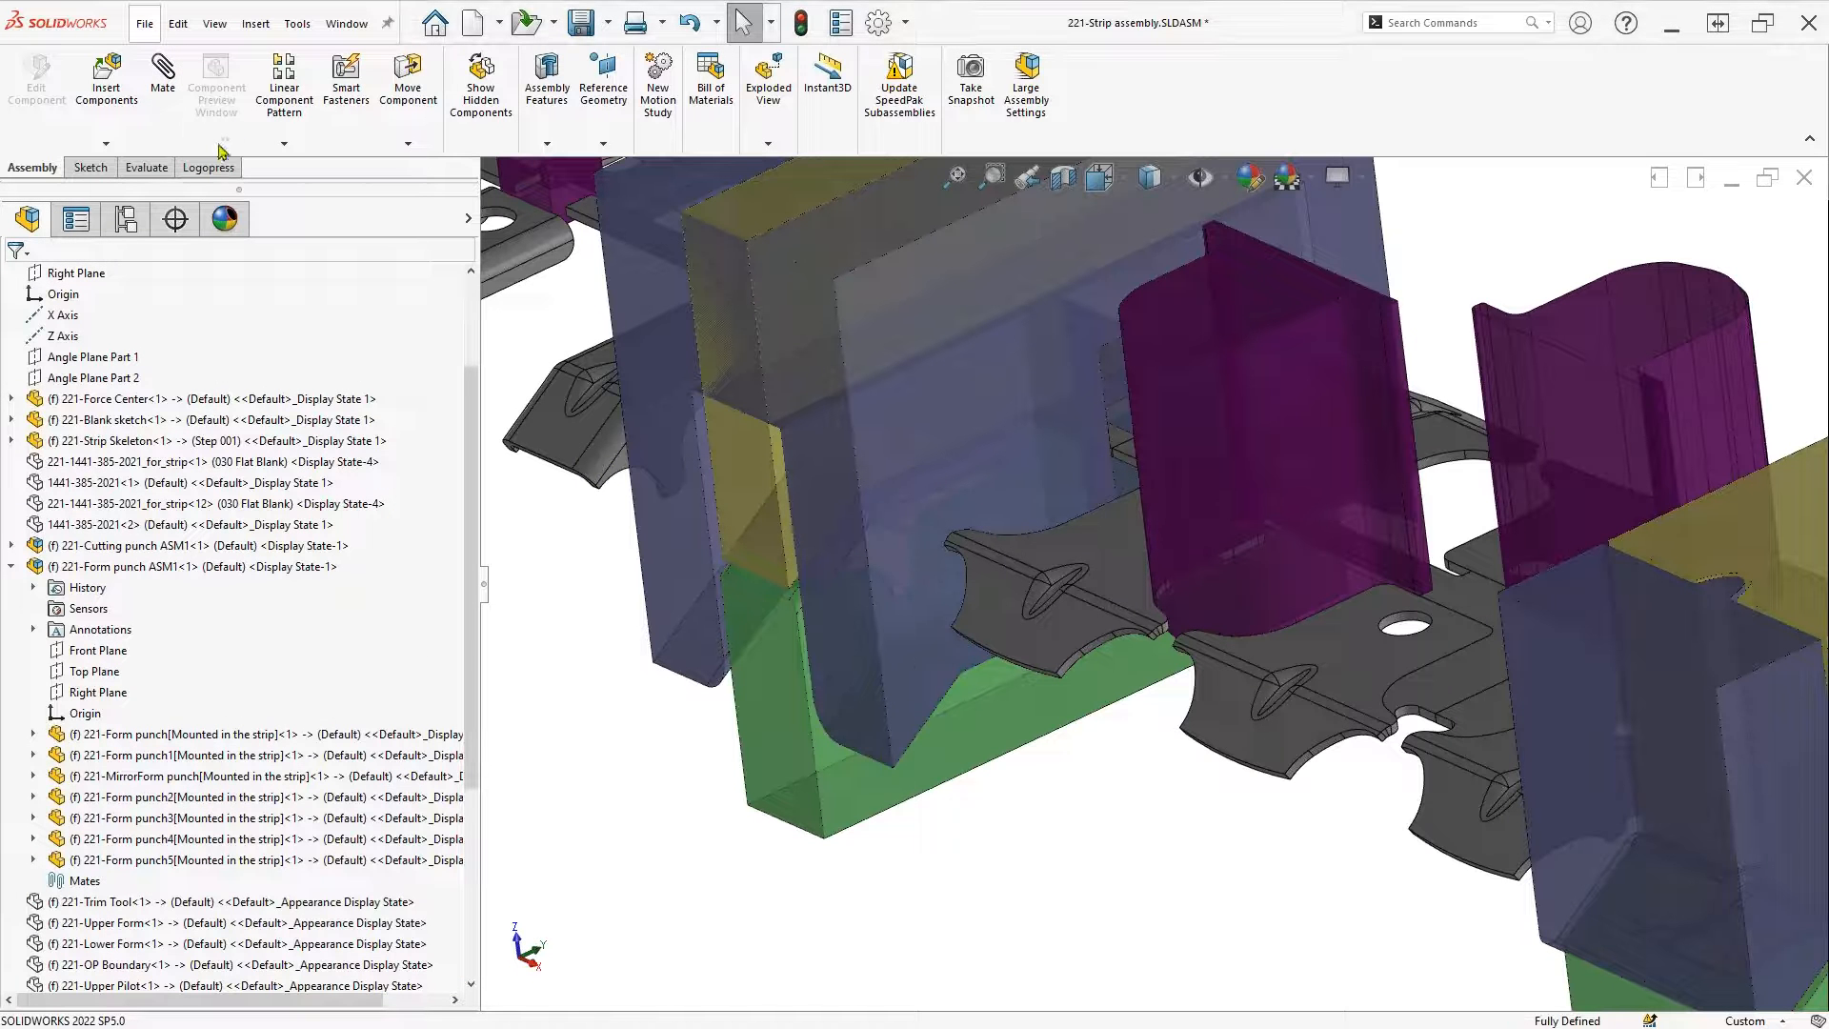
pyautogui.scroll(4, 904, 627)
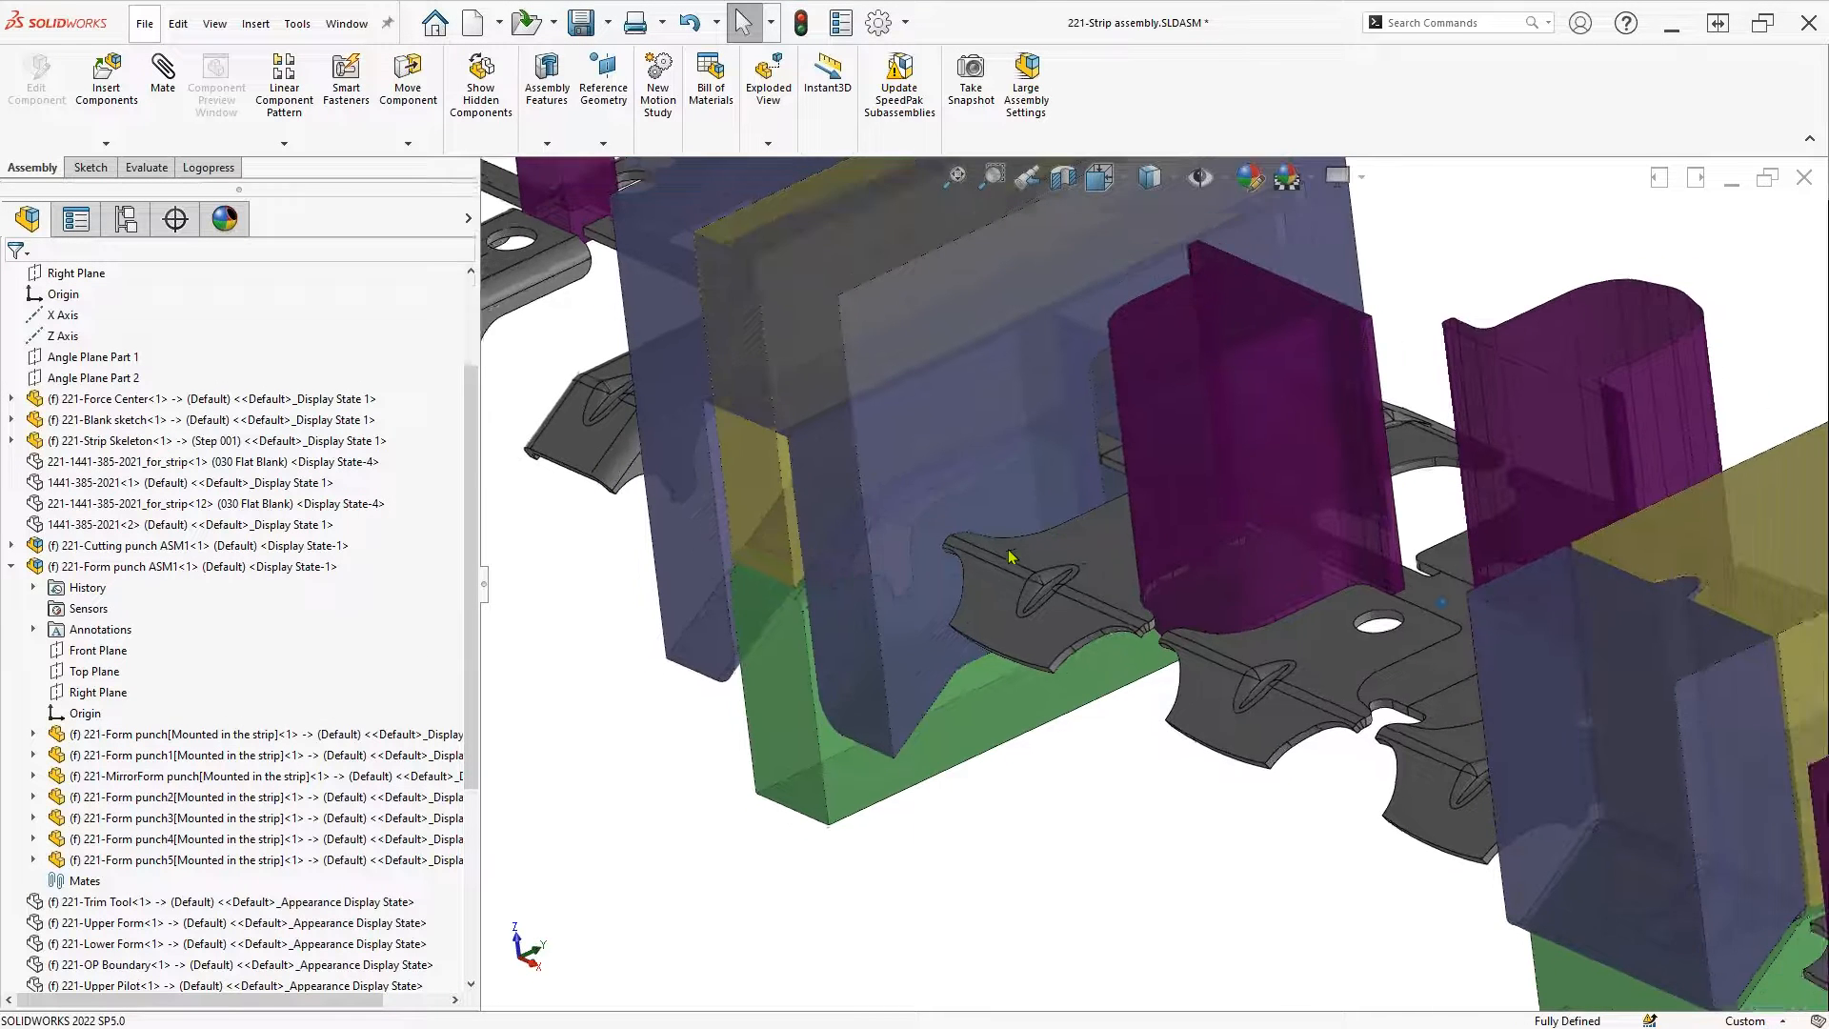
pyautogui.hotkey('ctrl', '1')
pyautogui.scroll(-10, 1415, 896)
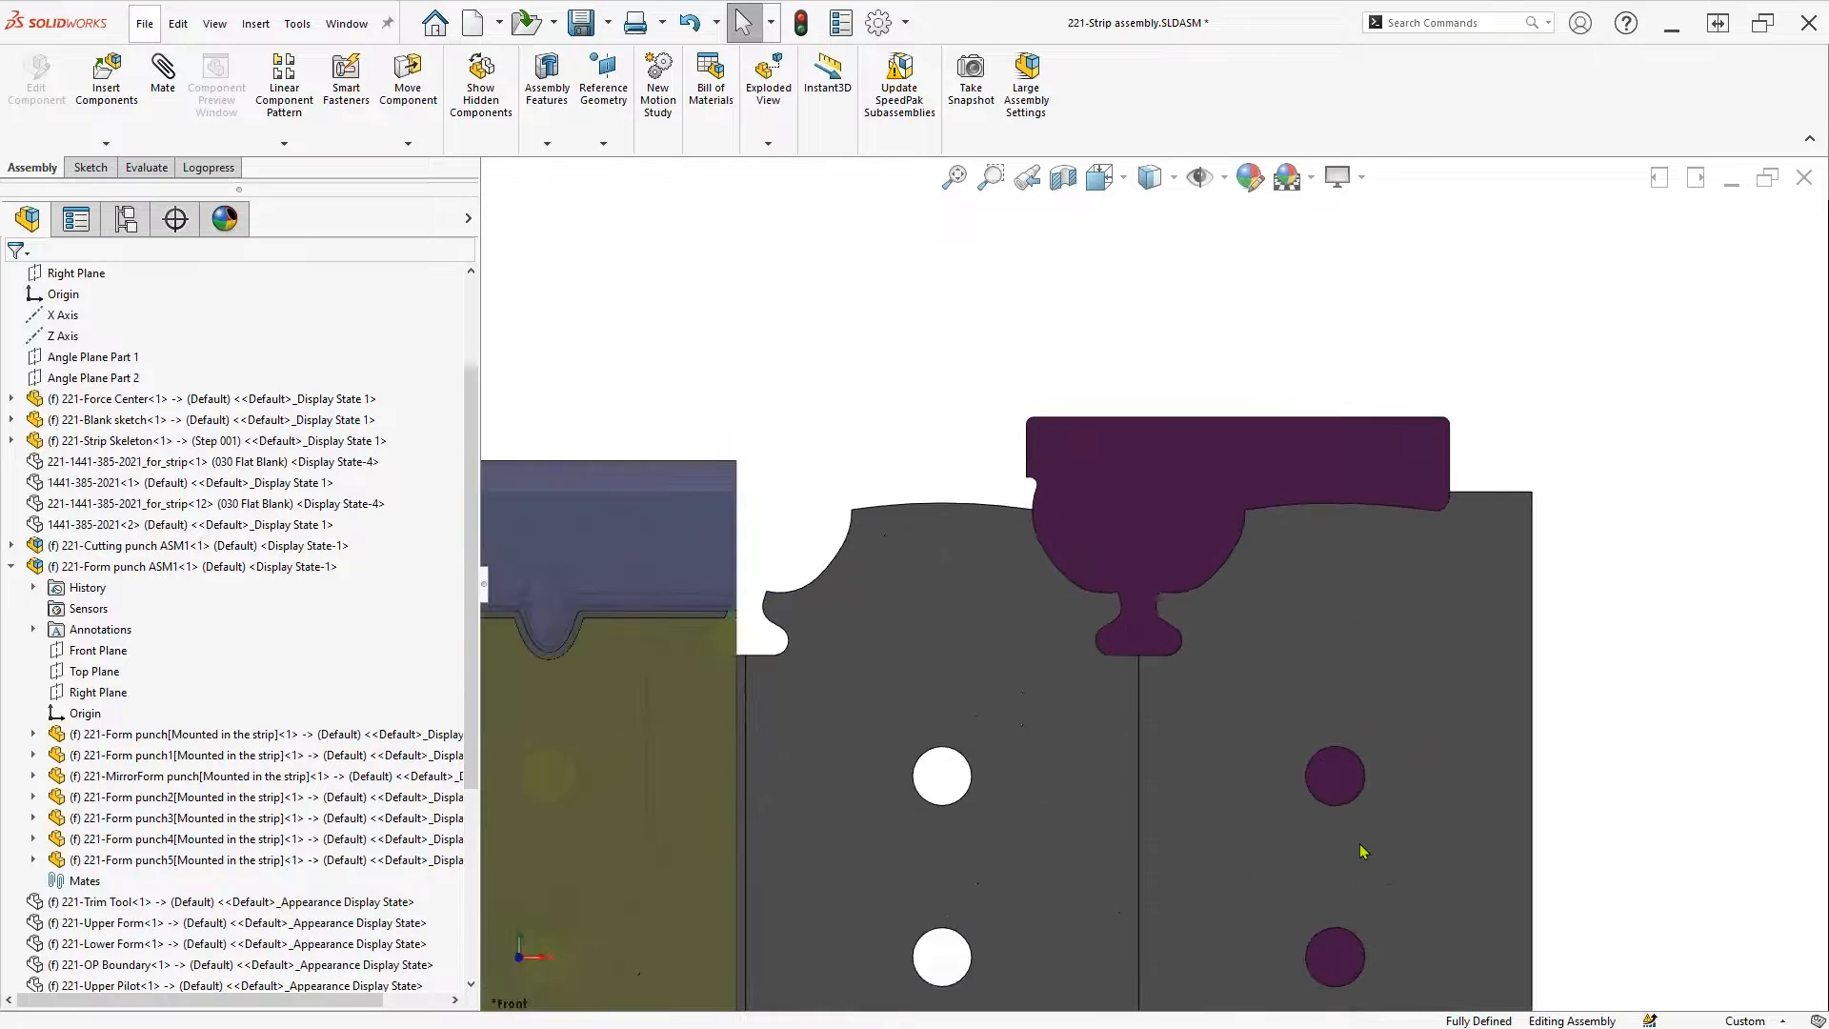
pyautogui.scroll(-5, 1095, 641)
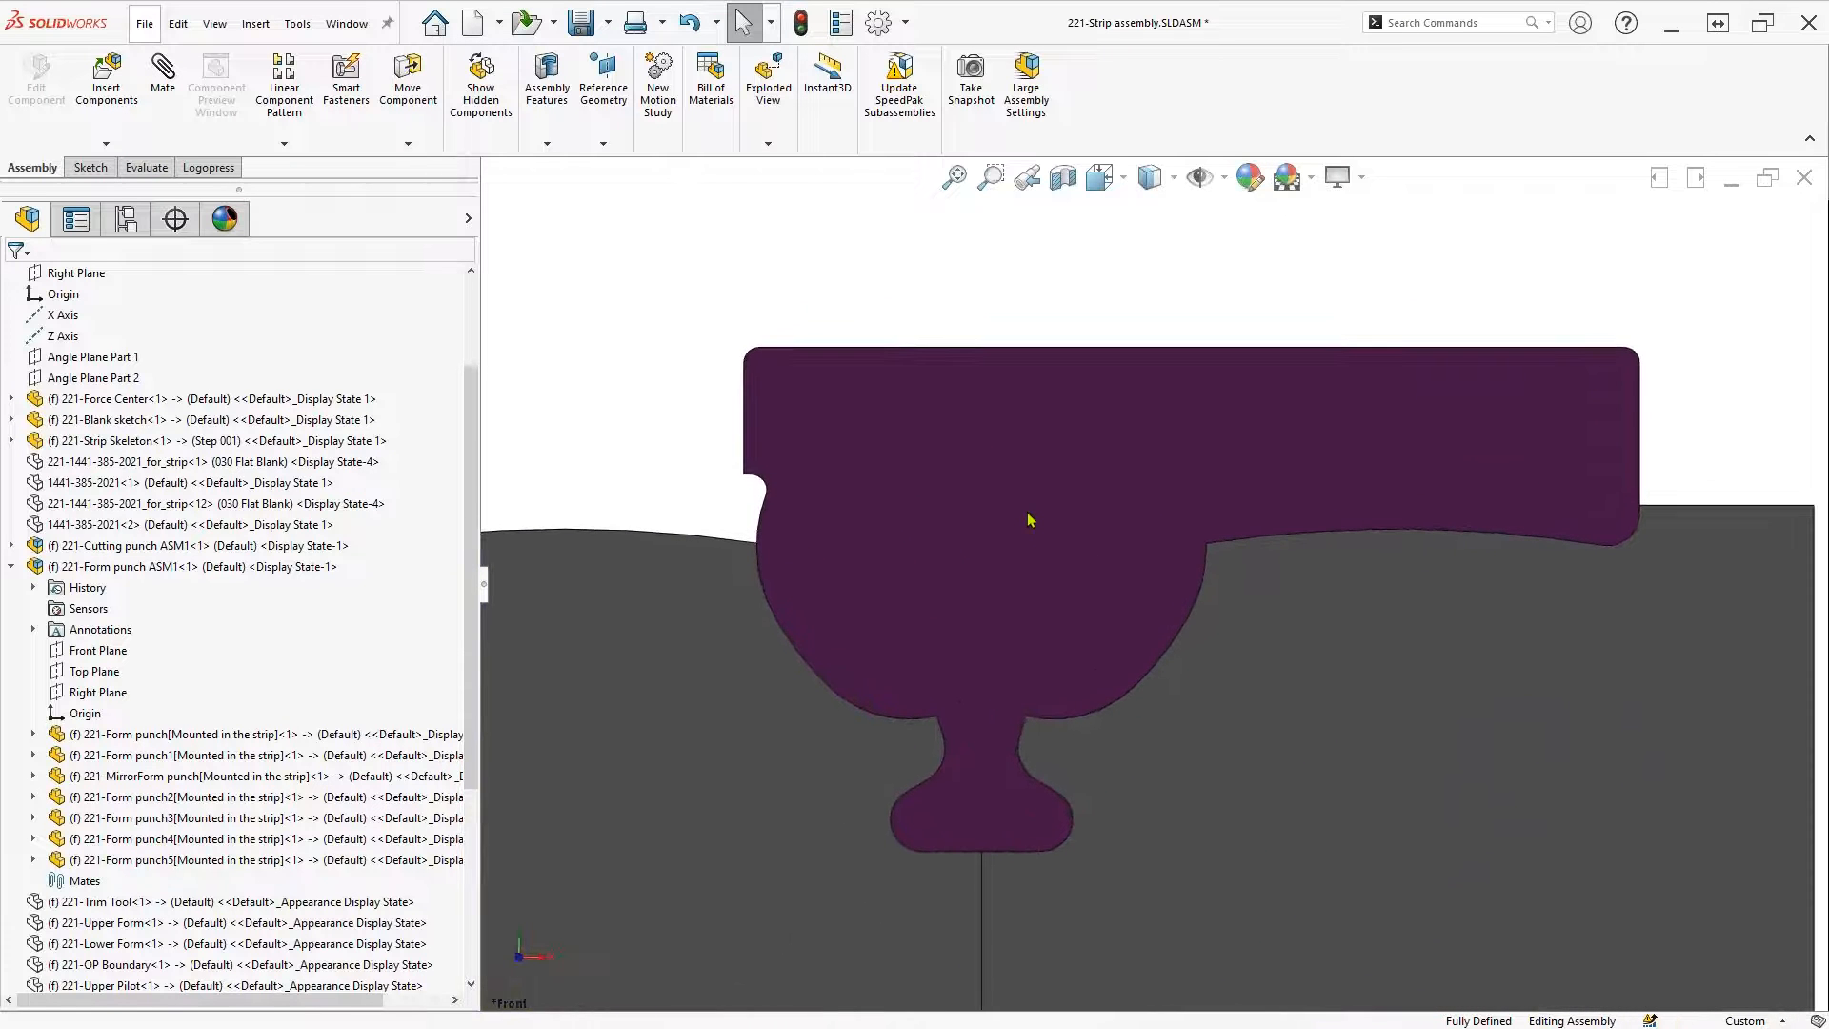
# Zoom to 221-Punch3 at the strip end and edit its Punch Sketch
pyautogui.click(1029, 519)
pyautogui.scroll(4, 1029, 519)
pyautogui.moveTo(1029, 519); pyautogui.dragTo(983, 767, button='middle')
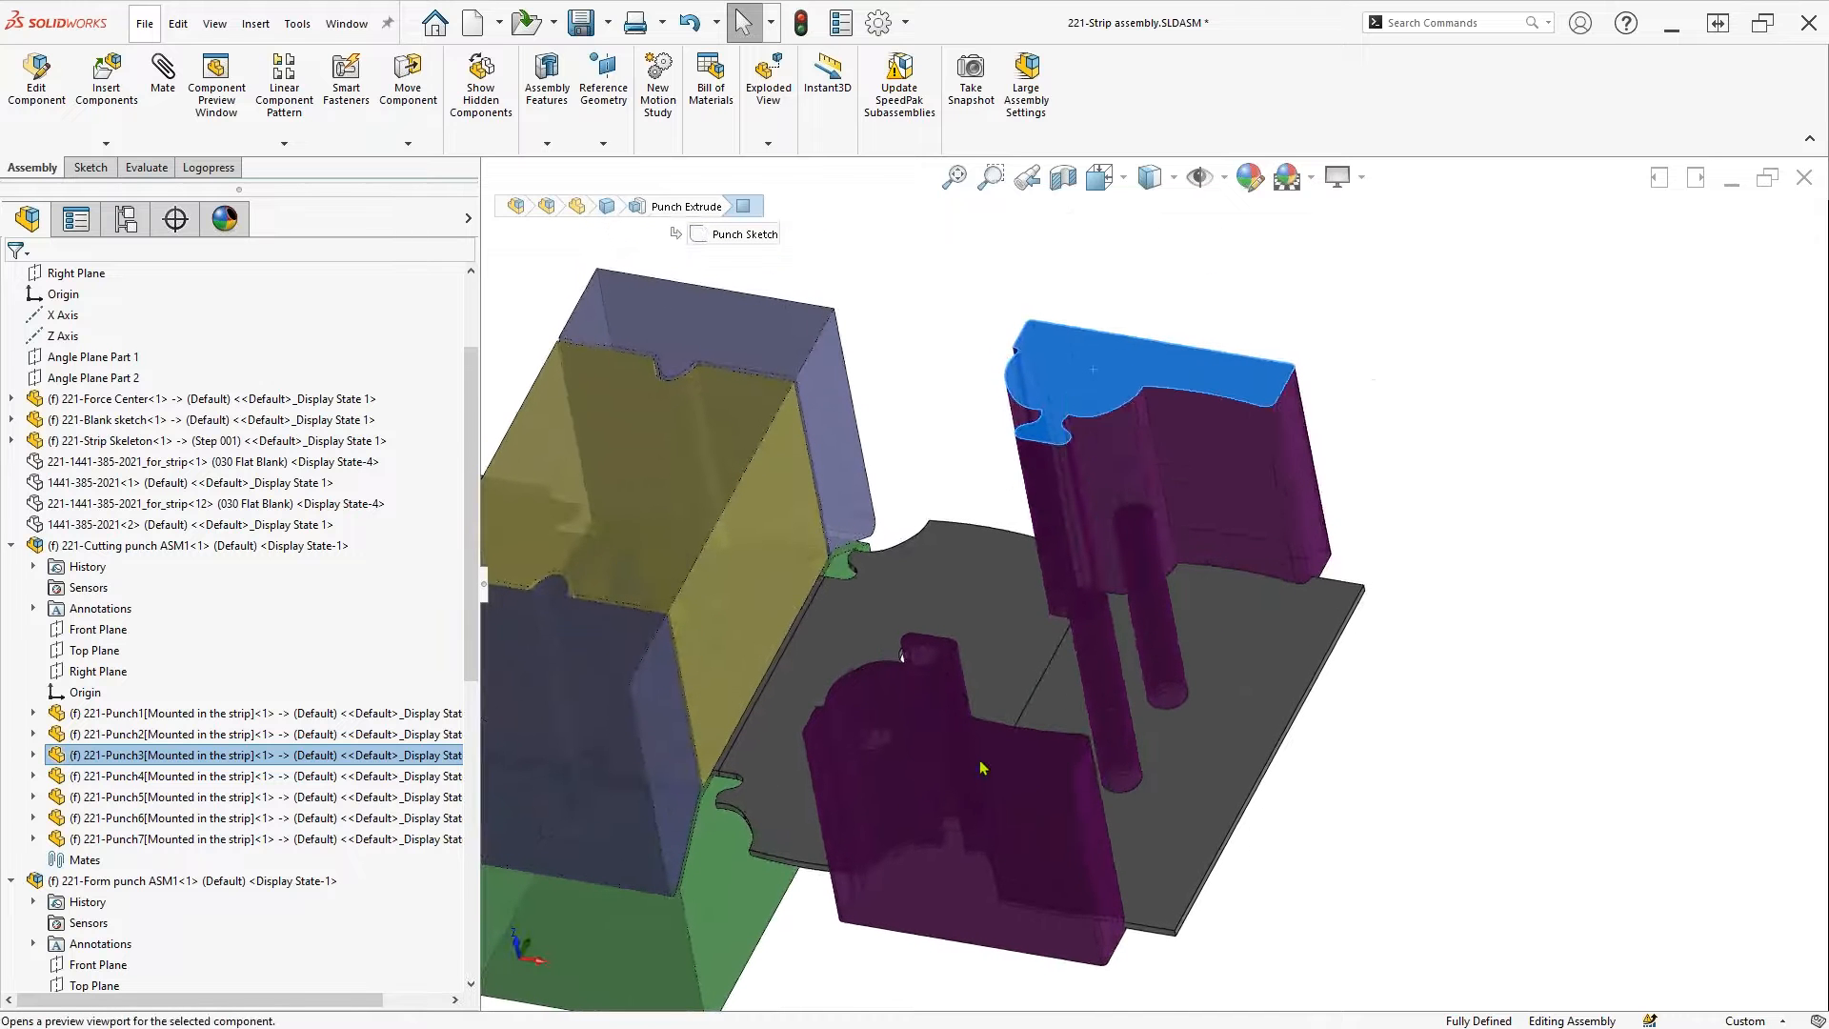
pyautogui.moveTo(1102, 735); pyautogui.dragTo(1267, 744, button='middle')
pyautogui.scroll(-1, 860, 752)
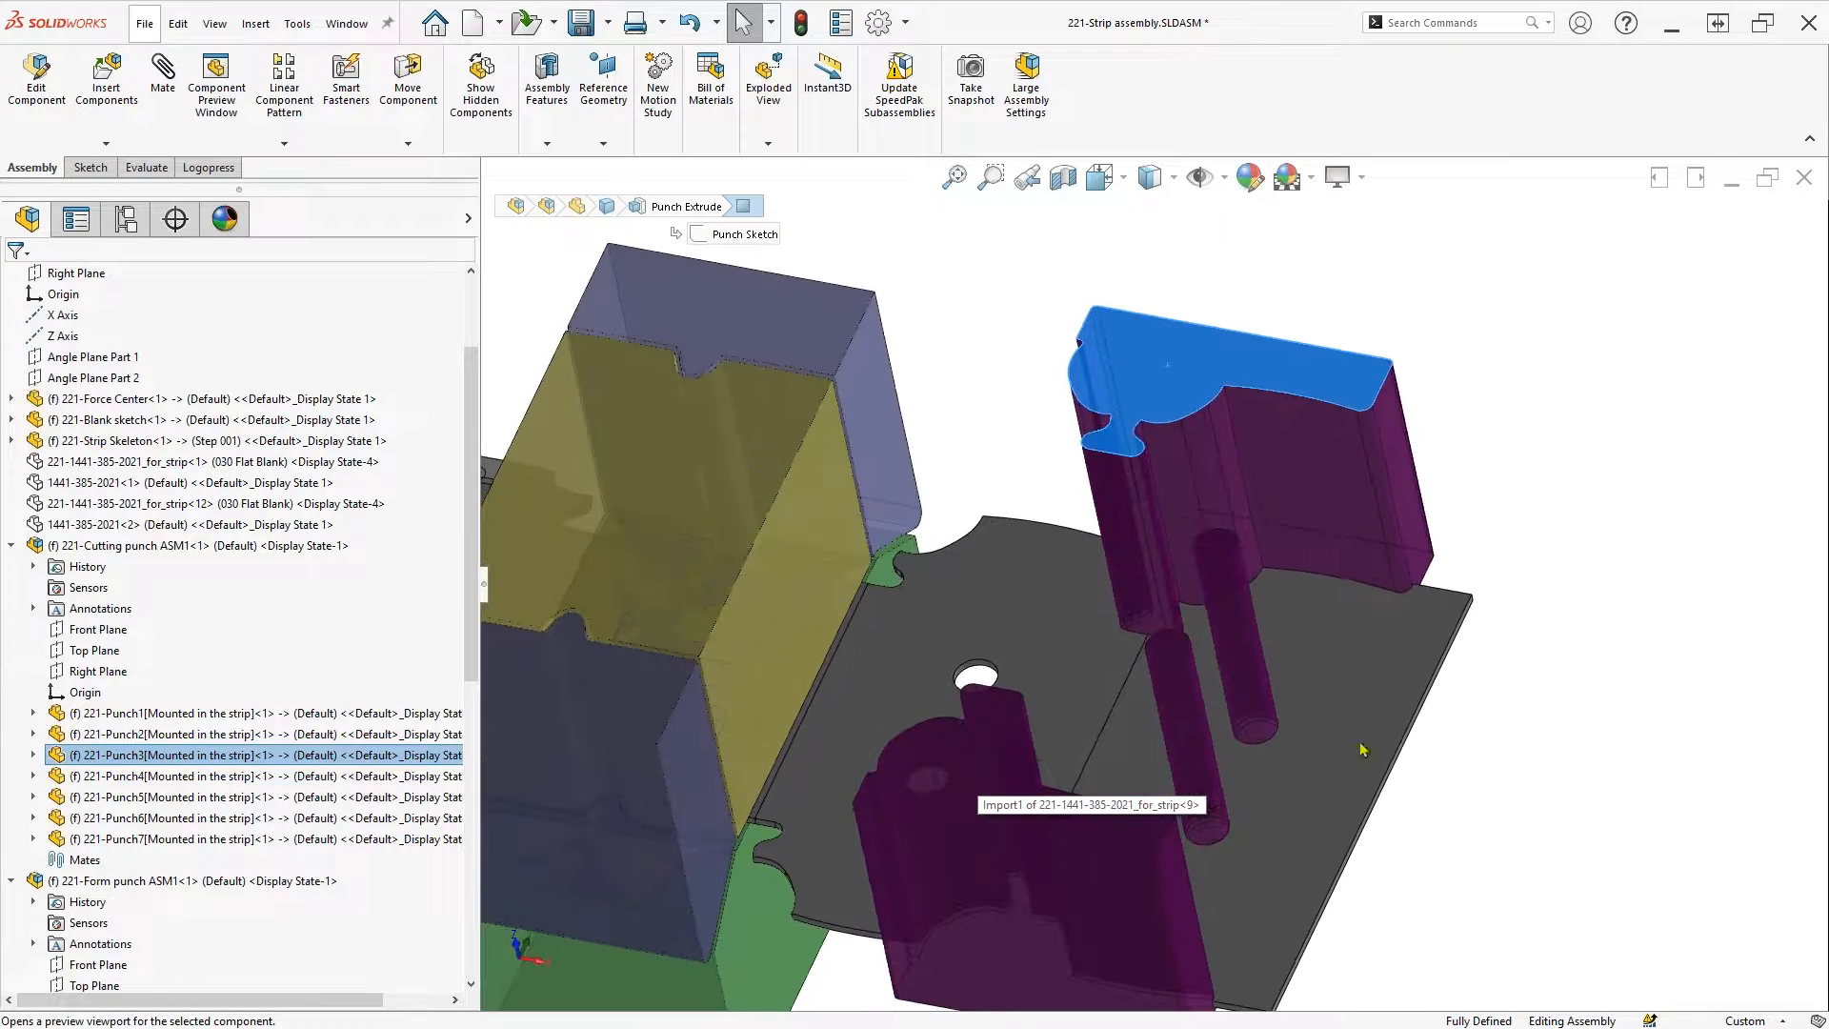
pyautogui.hotkey('ctrl', '1')
pyautogui.scroll(-5, 1523, 791)
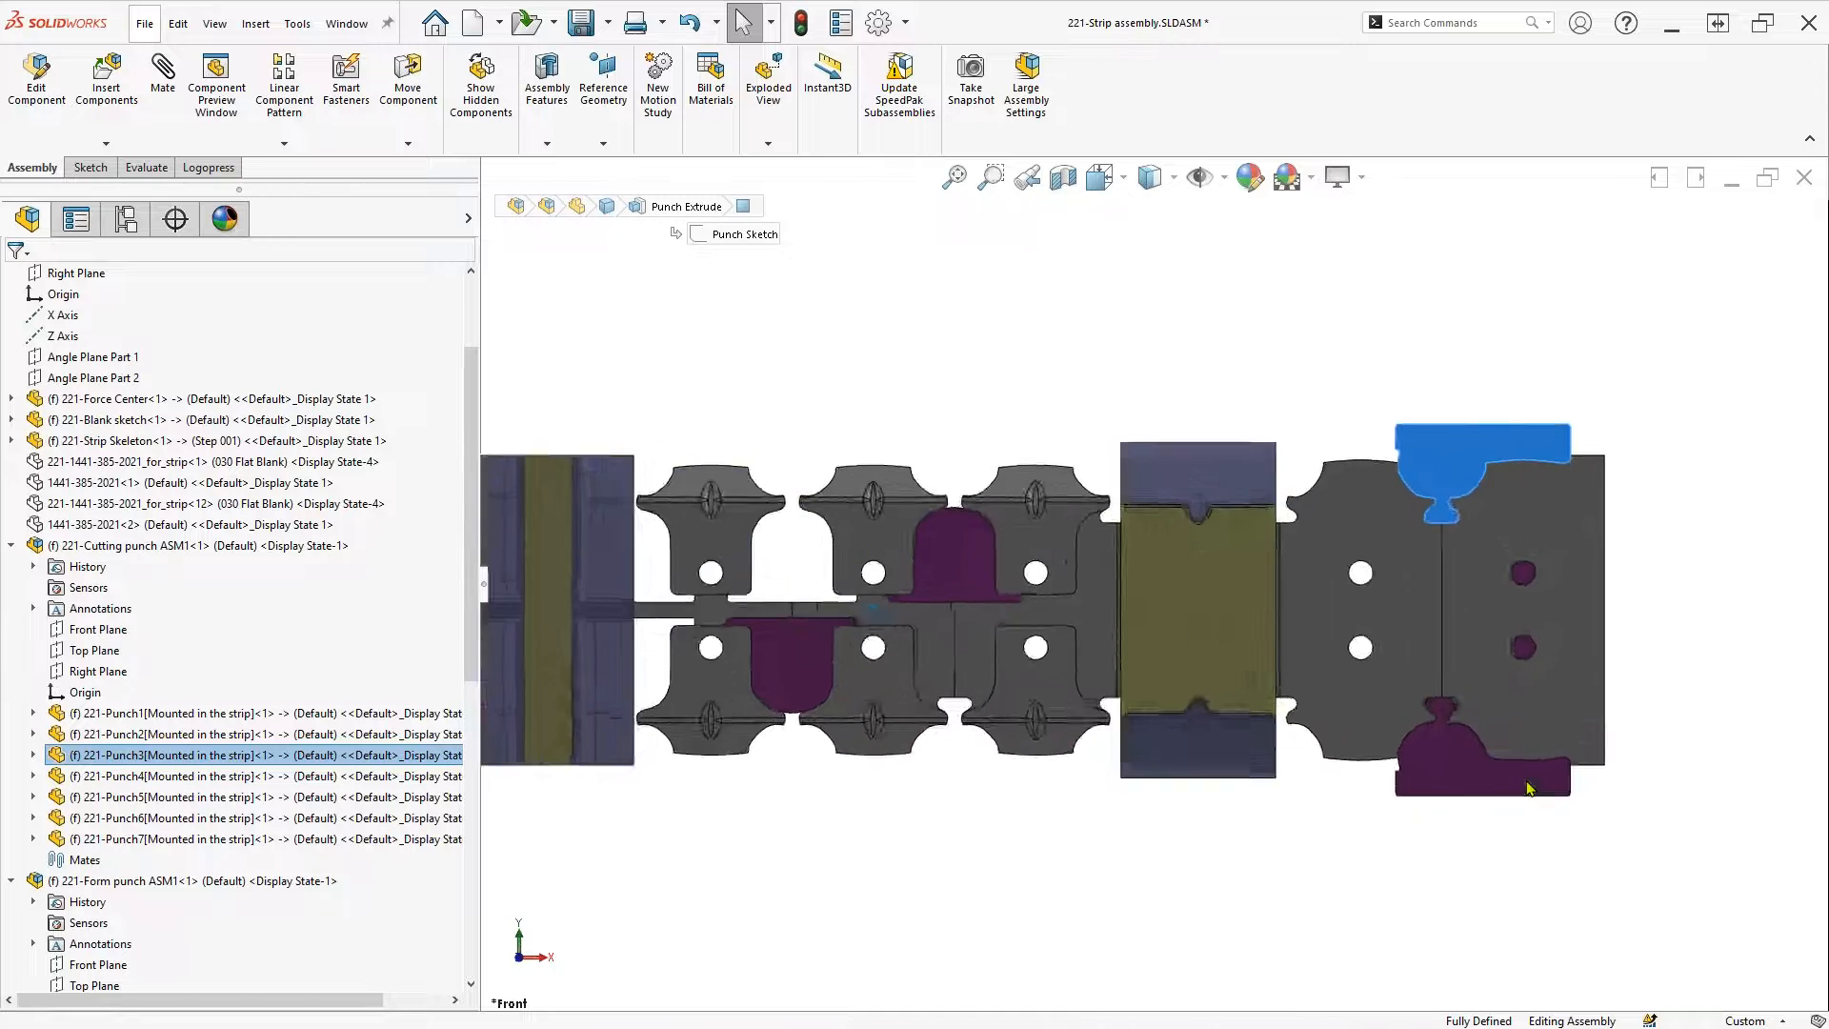
pyautogui.scroll(-6, 1530, 787)
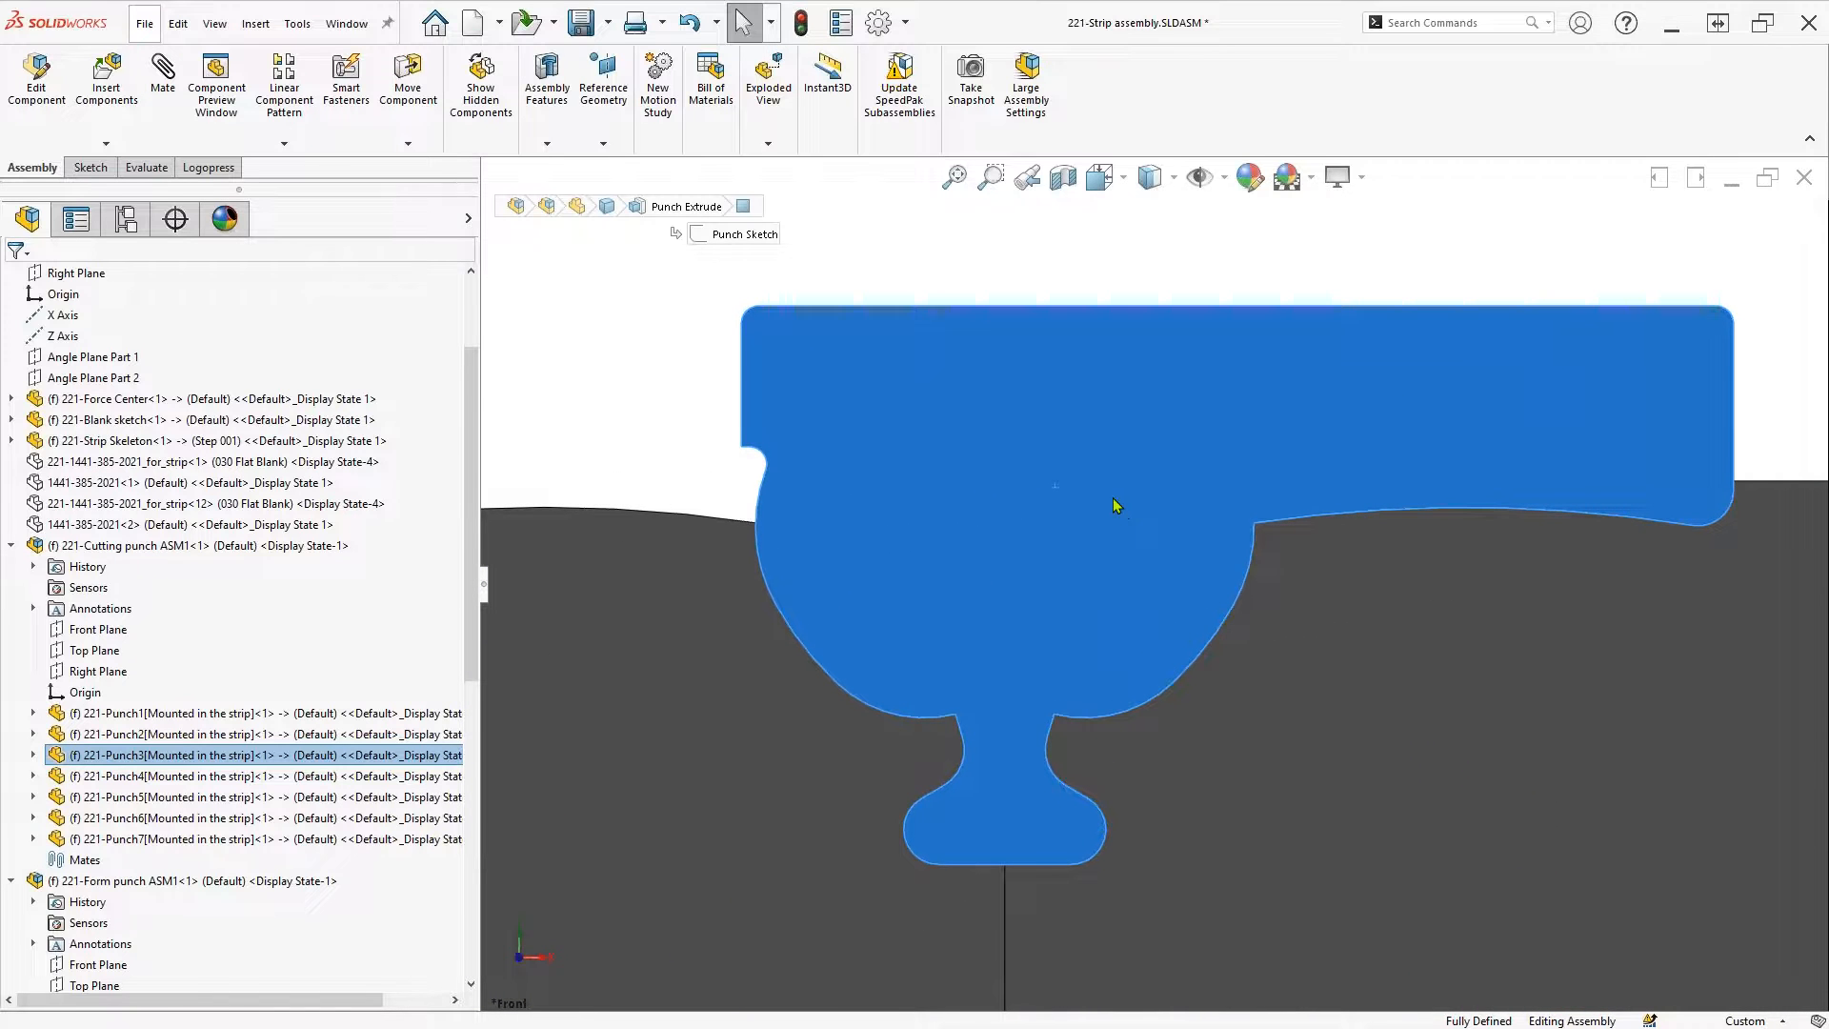
pyautogui.click(1120, 499)
pyautogui.click(1201, 420)
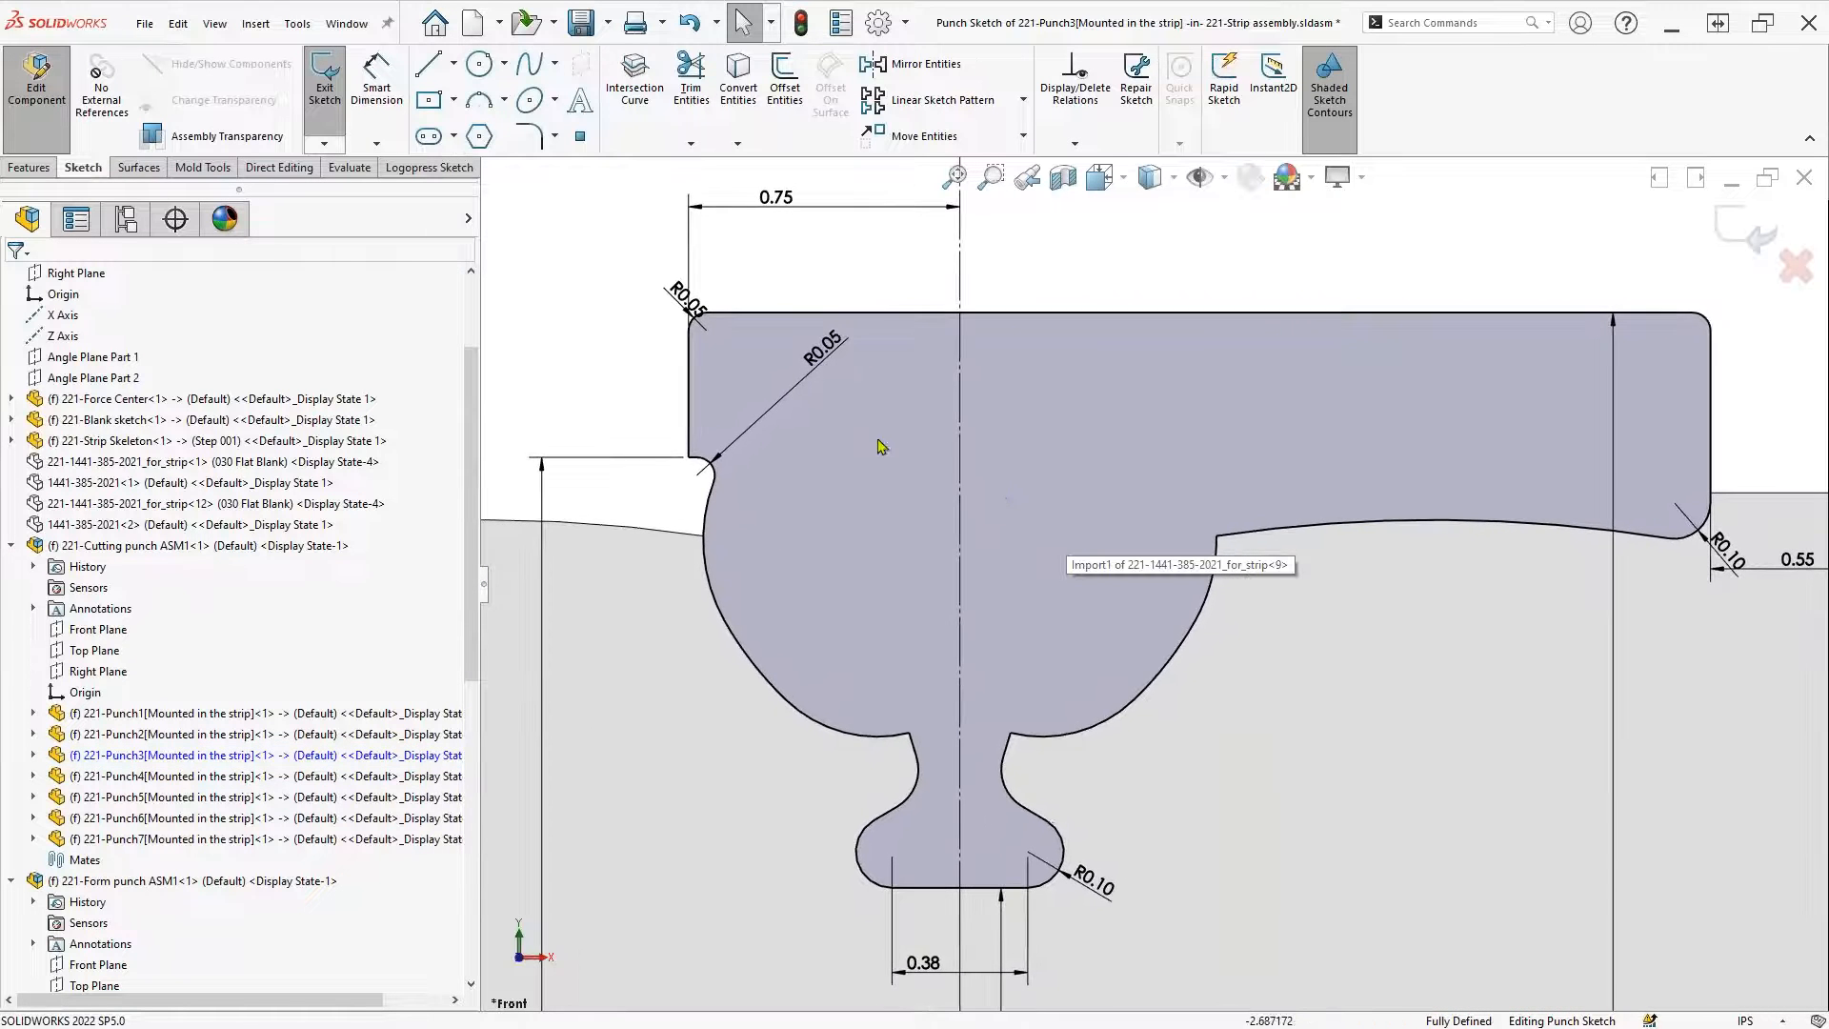
# Optimize Punch3's cutting outline from the Logopress Sketch tab, erasing the top heel portion between two endpoints
pyautogui.click(430, 167)
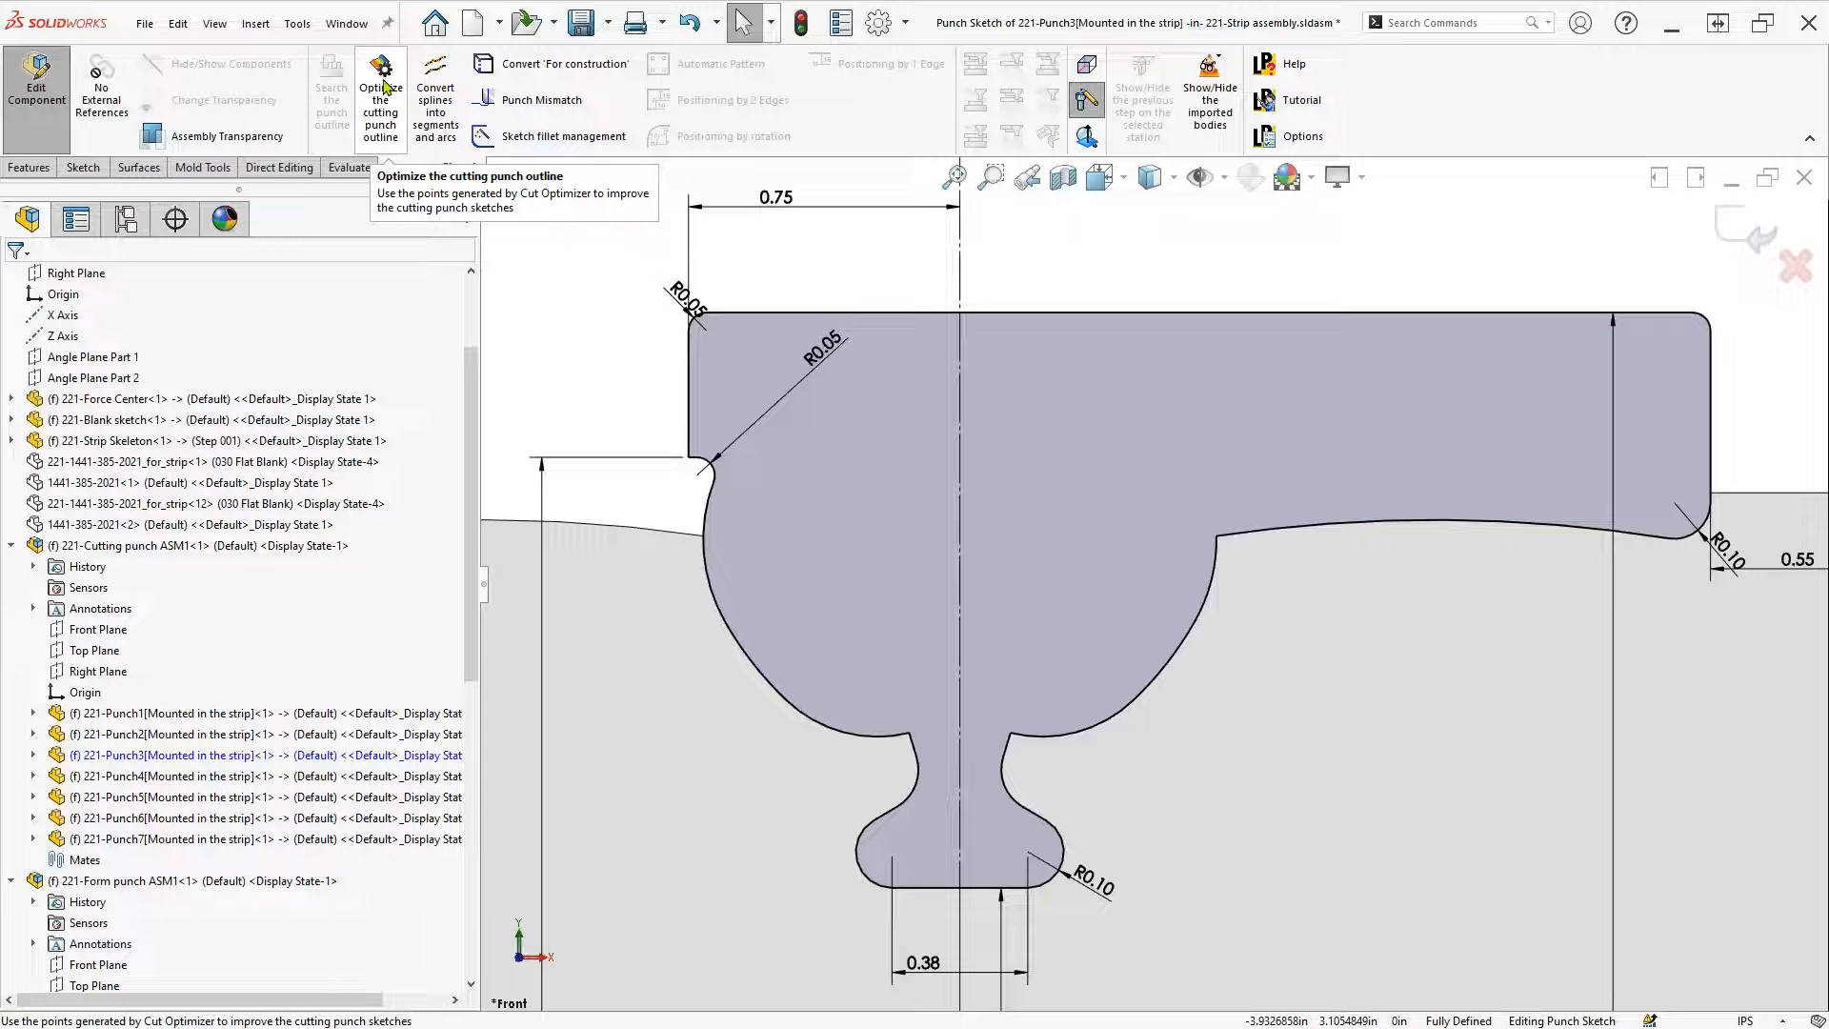
pyautogui.click(384, 85)
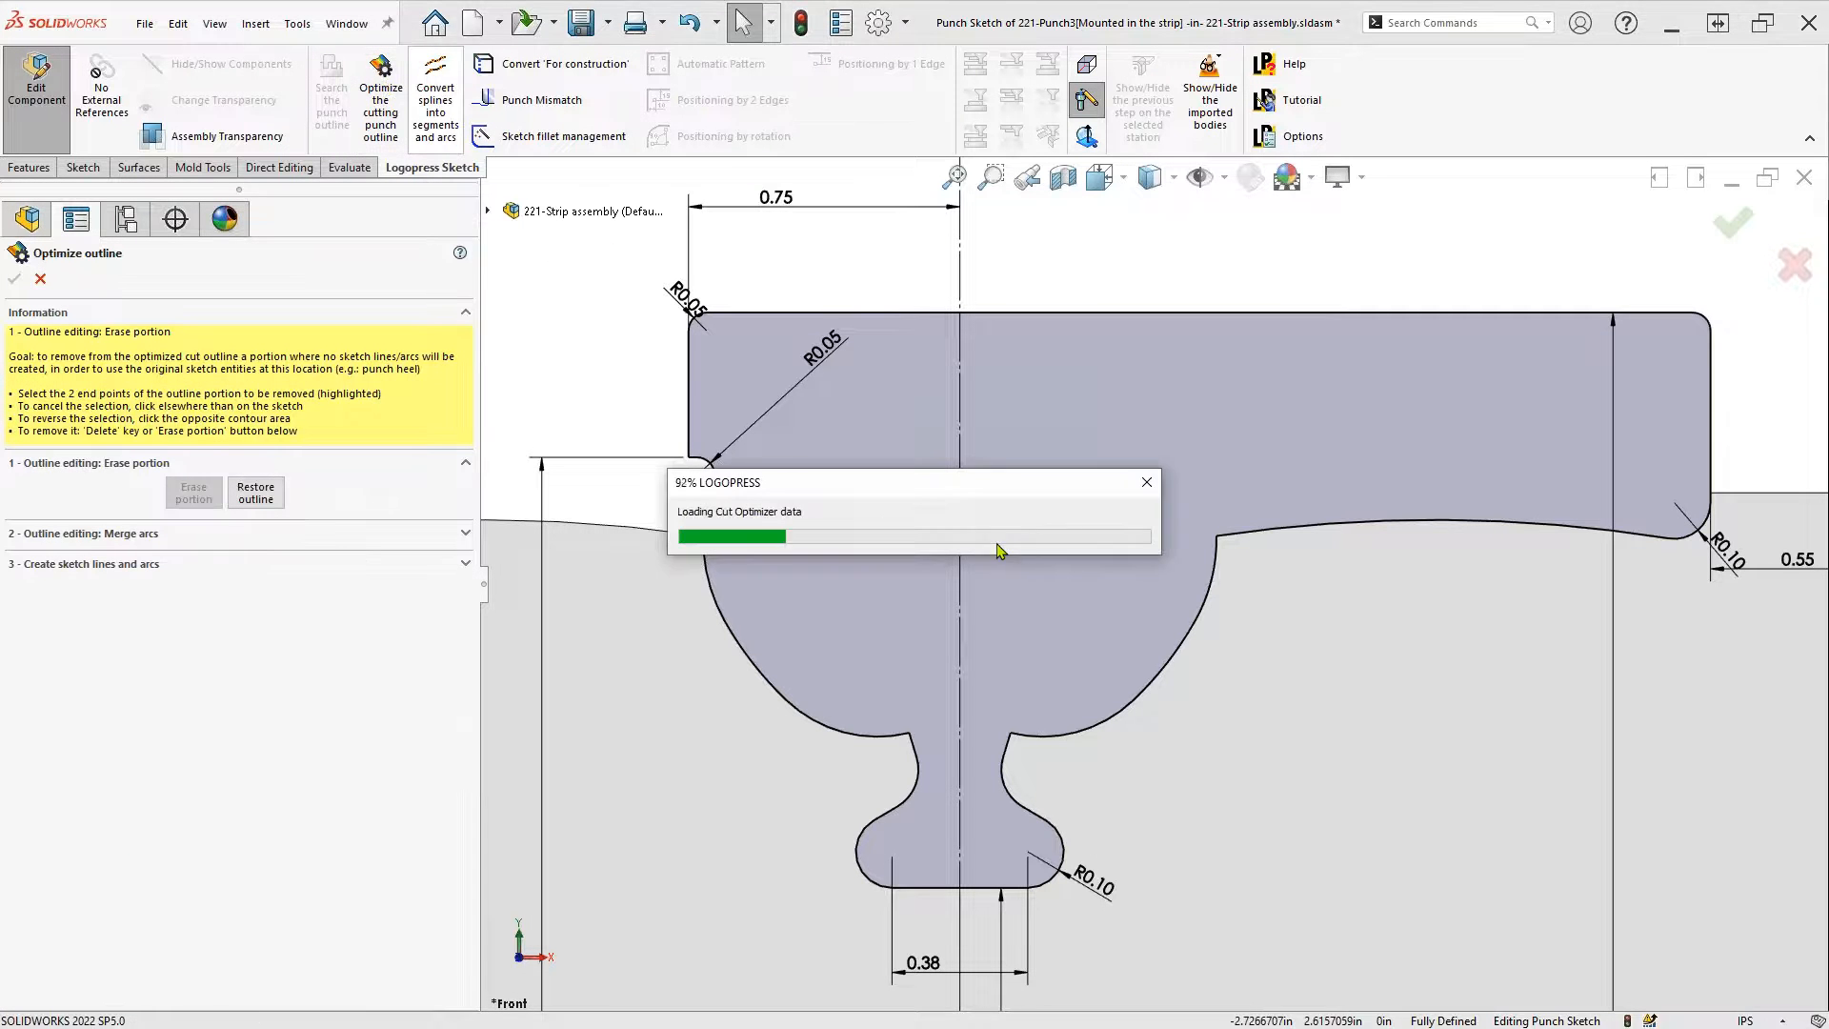
pyautogui.click(1699, 529)
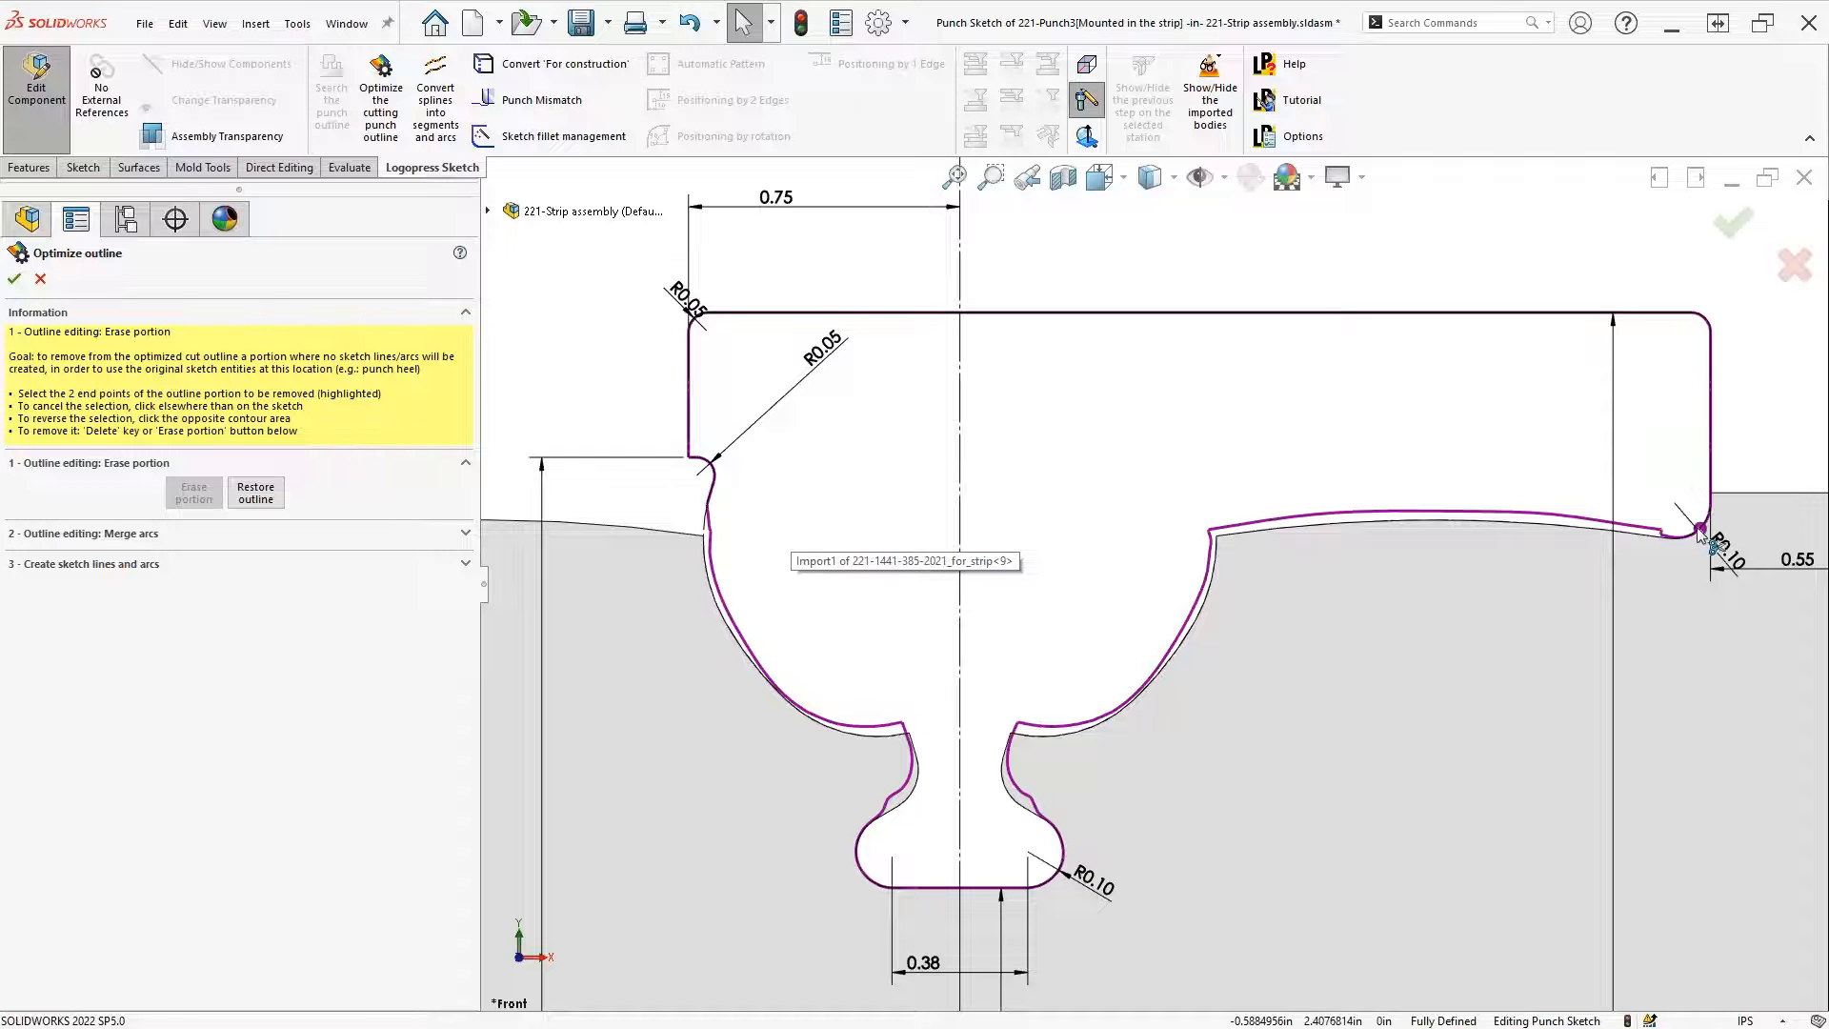
pyautogui.click(709, 465)
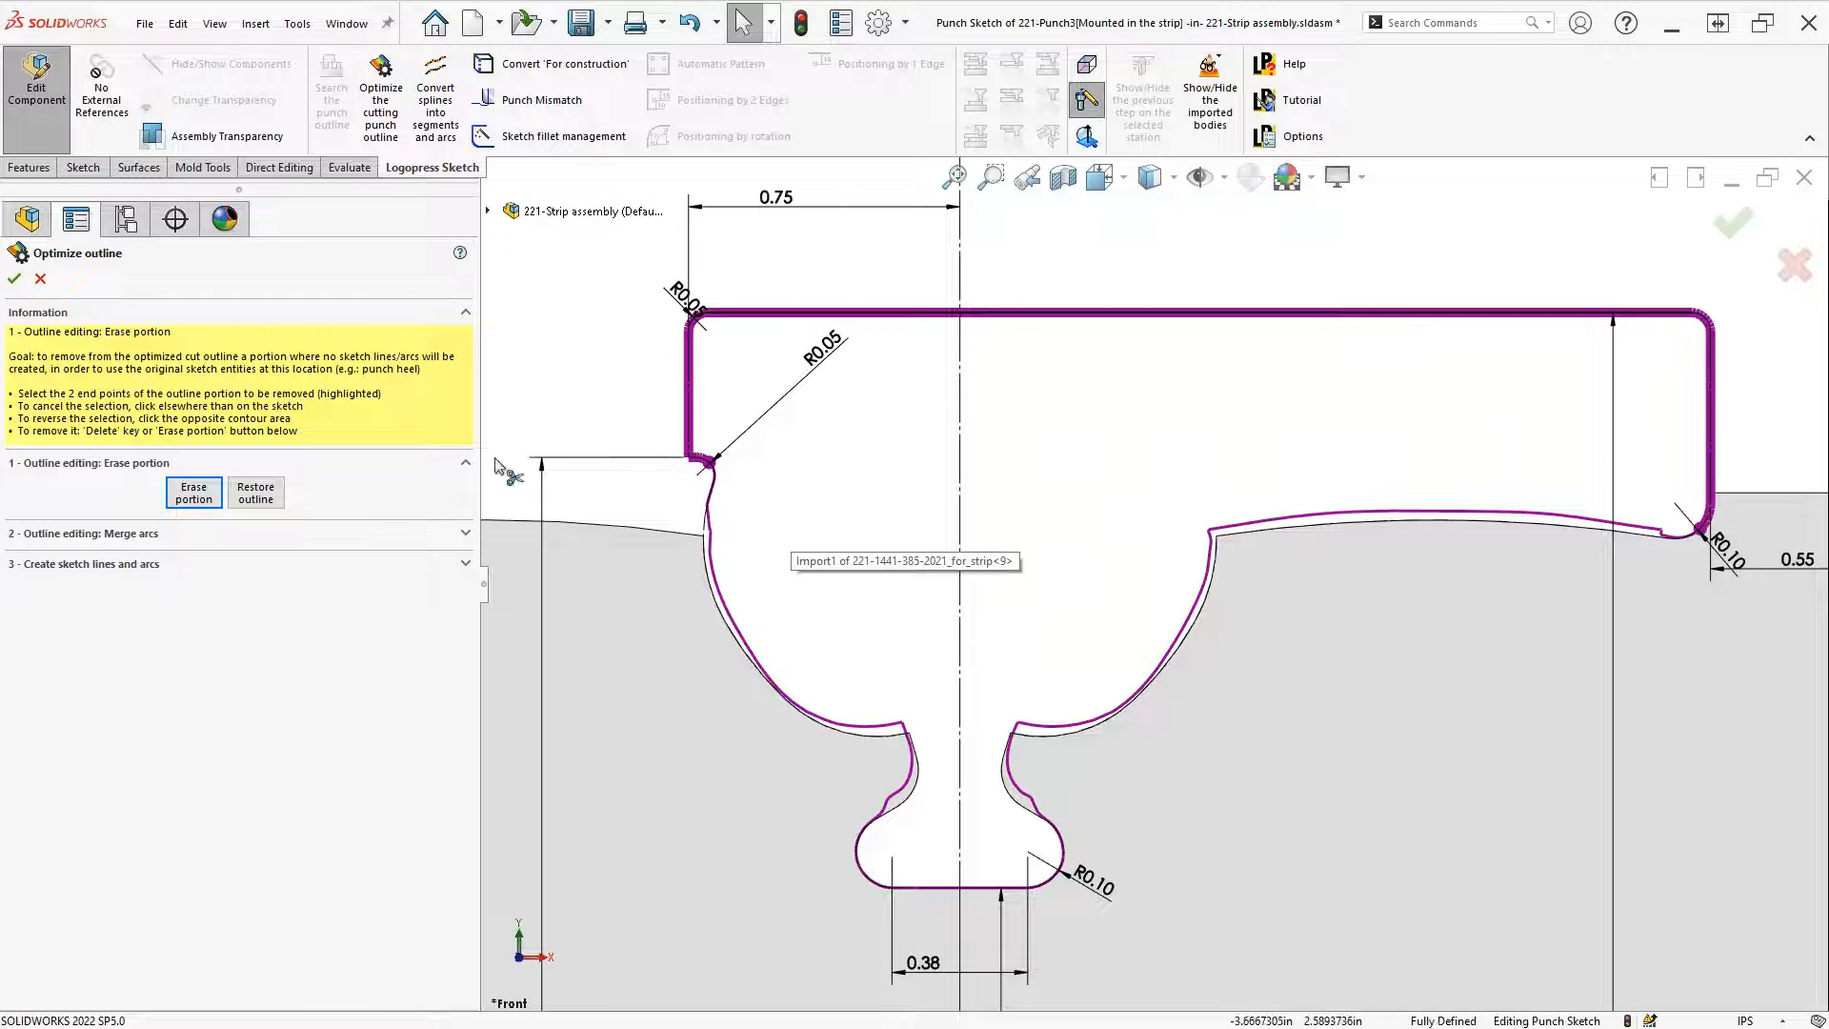
pyautogui.click(195, 505)
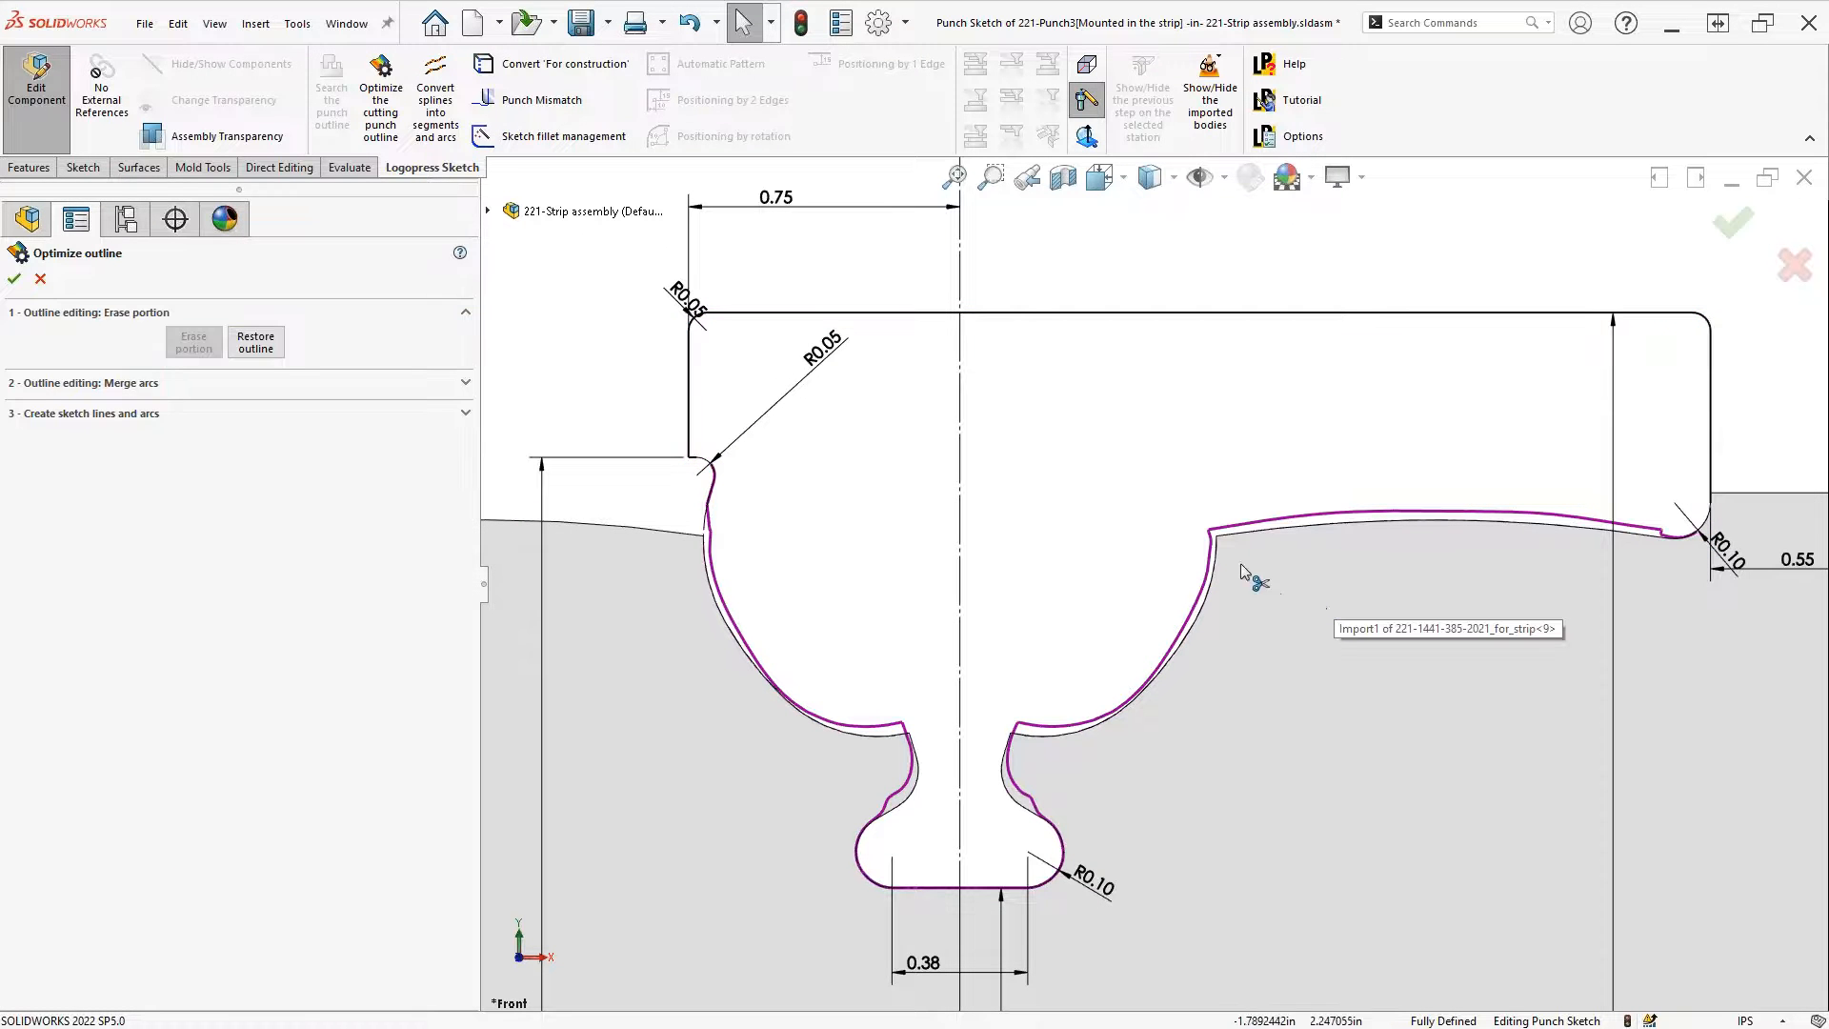
pyautogui.click(15, 278)
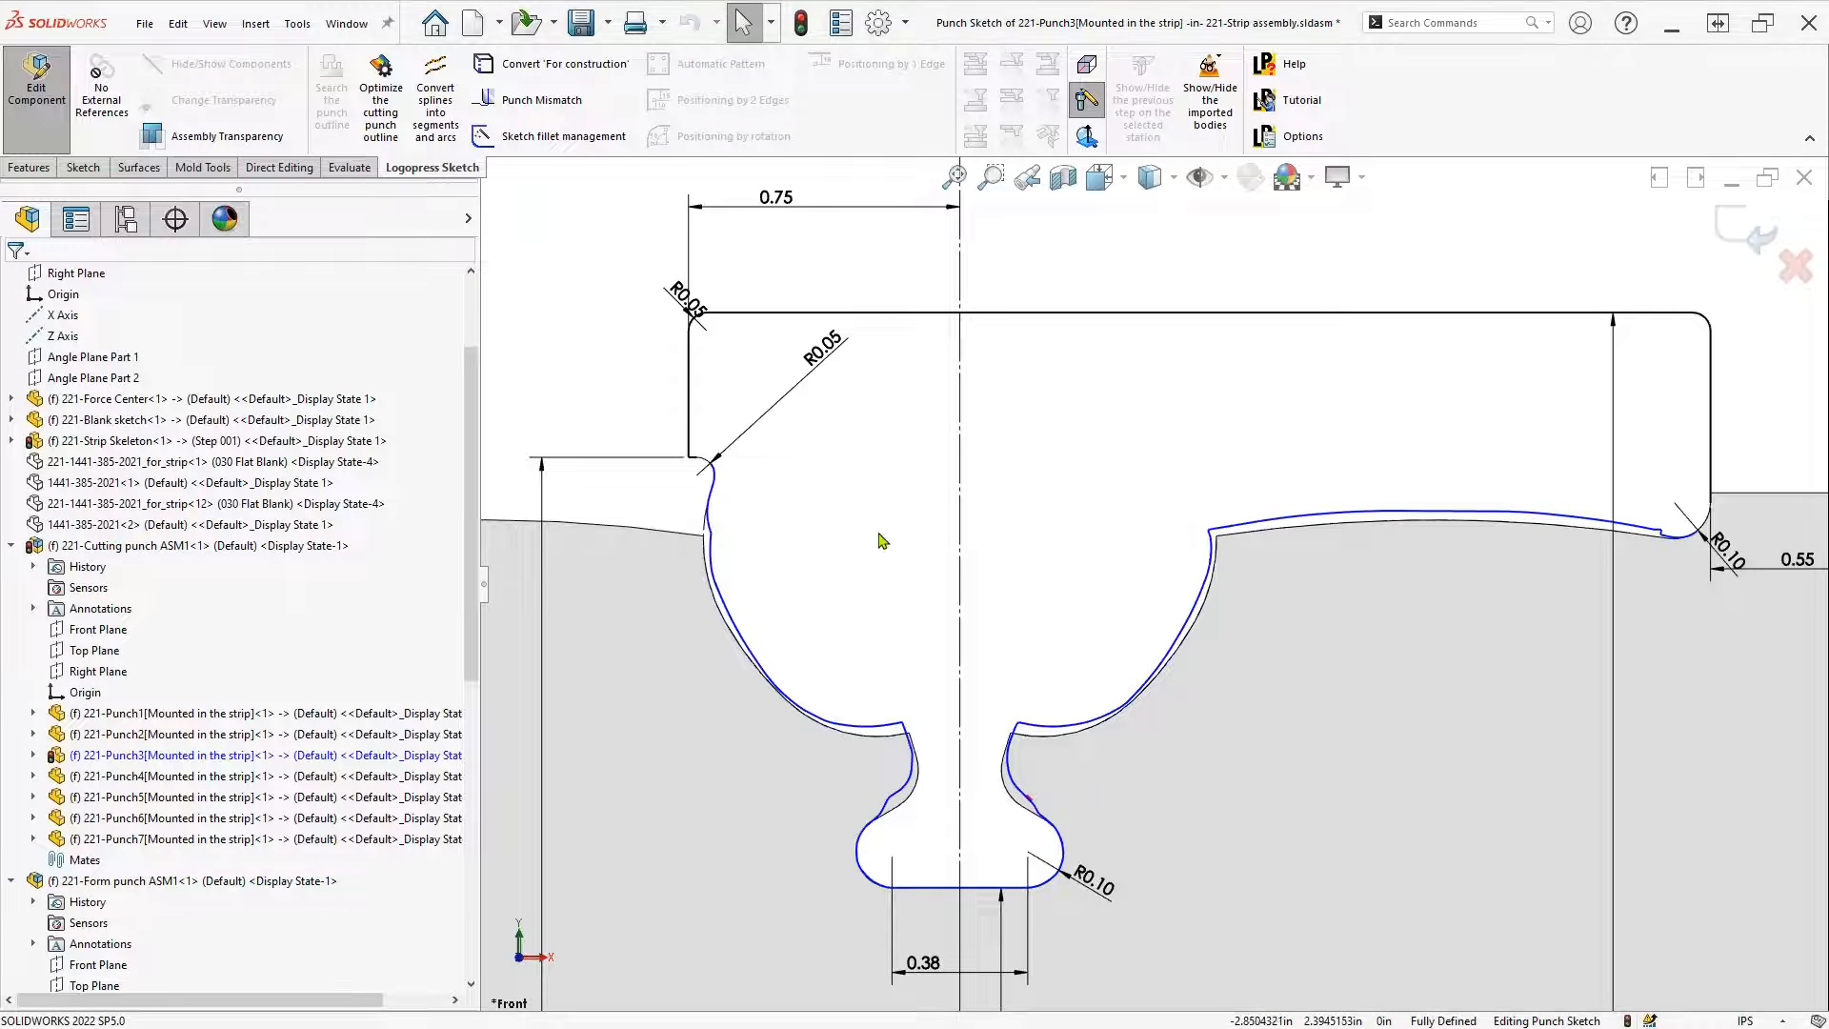
# Fix the optimized arc just below the outline's upper-left corner
pyautogui.scroll(-8, 873, 539)
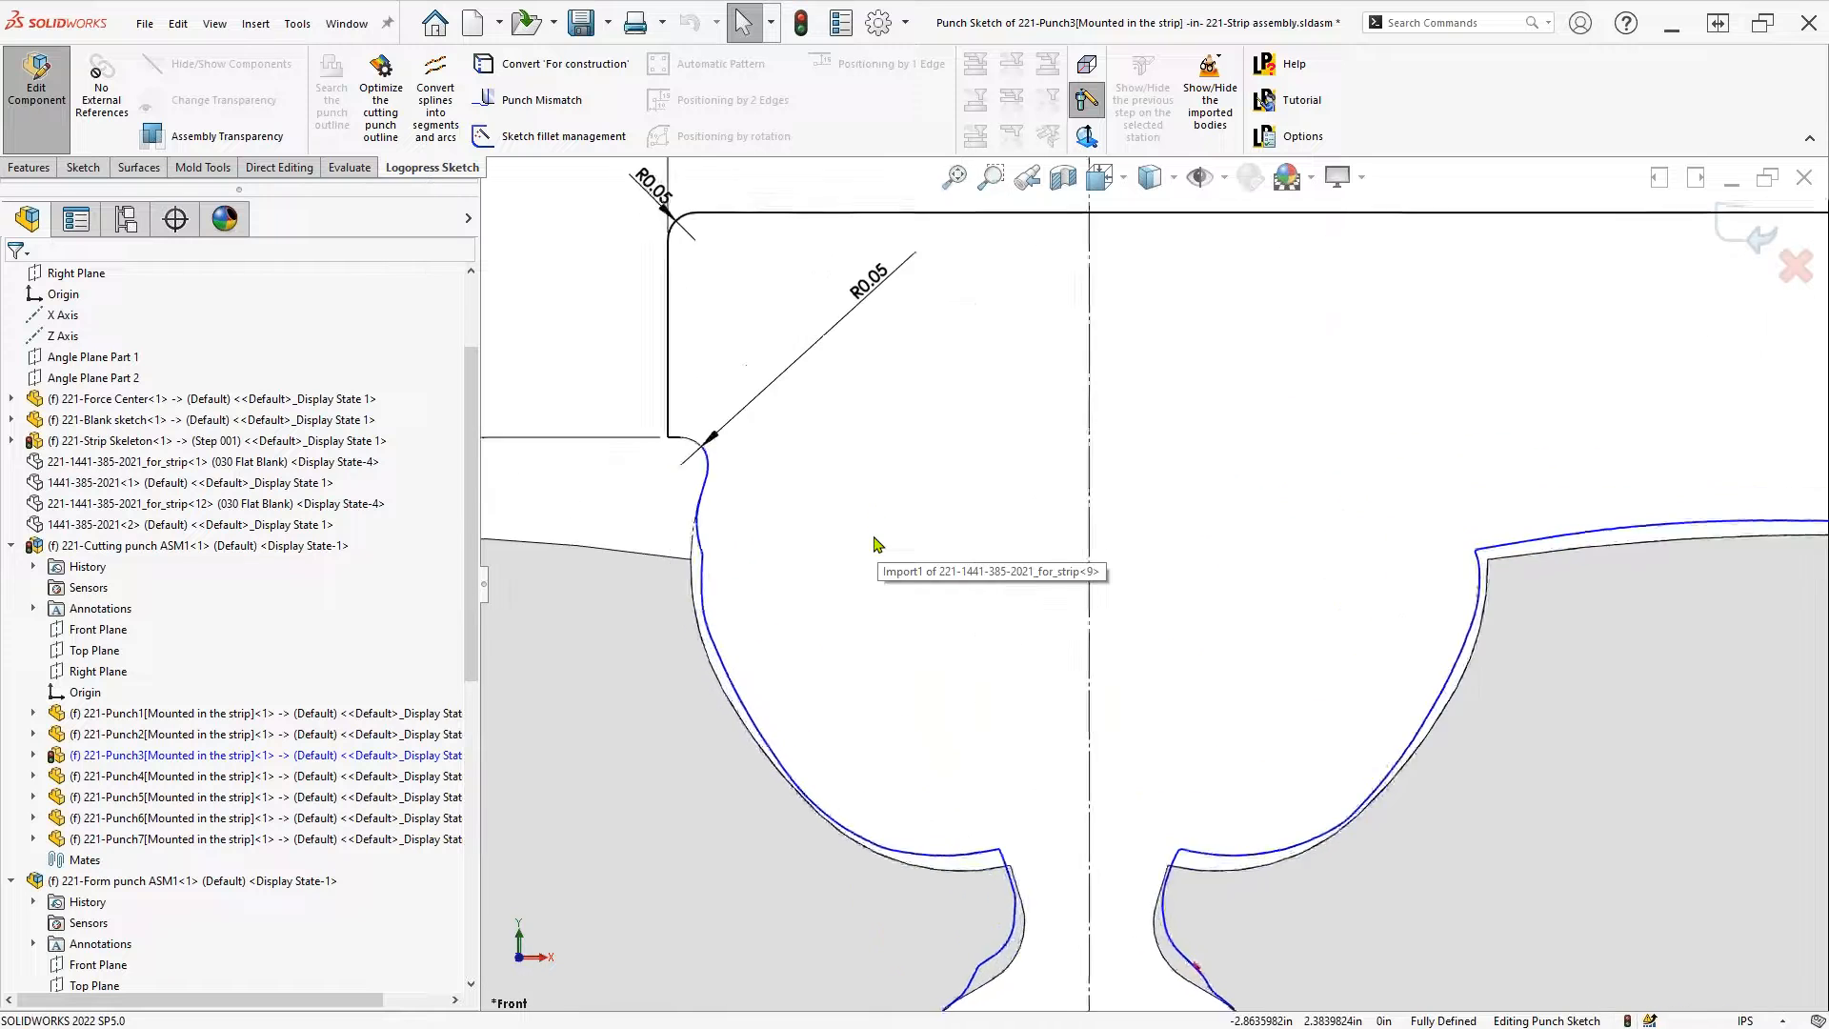
pyautogui.moveTo(842, 474); pyautogui.dragTo(934, 863)
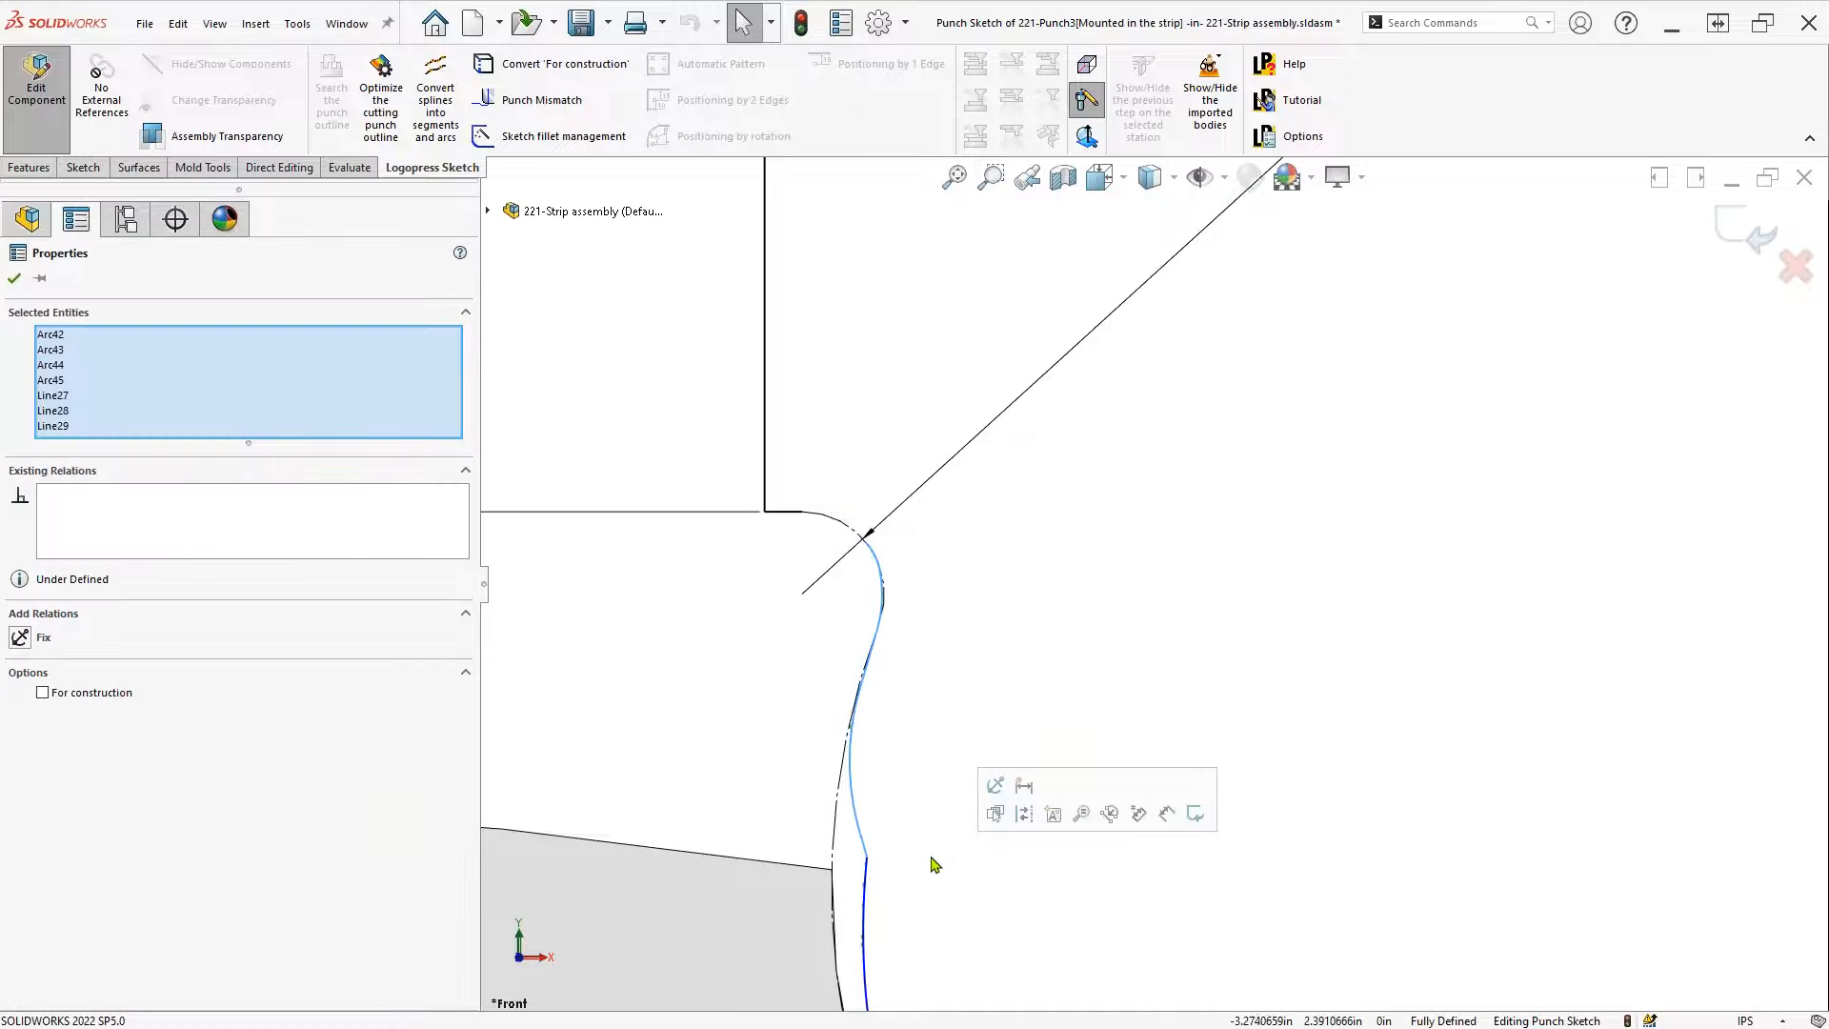
pyautogui.click(929, 860)
pyautogui.click(867, 869)
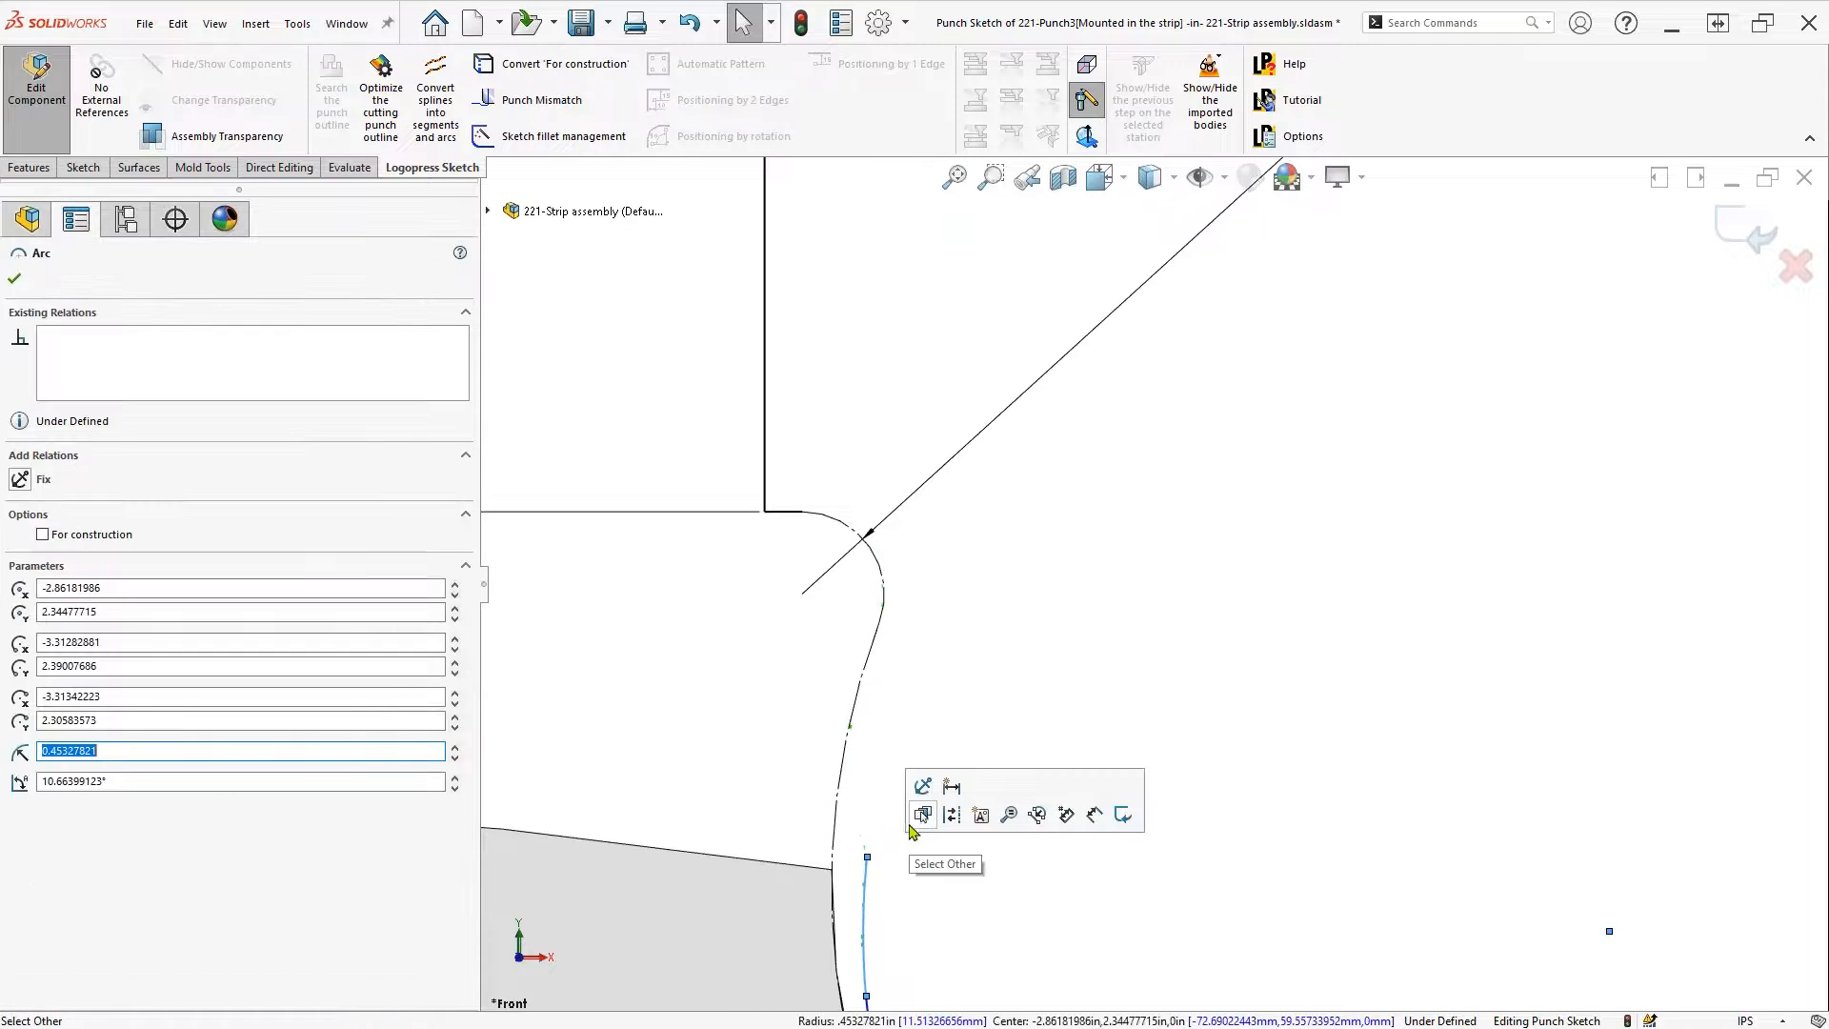
pyautogui.click(922, 786)
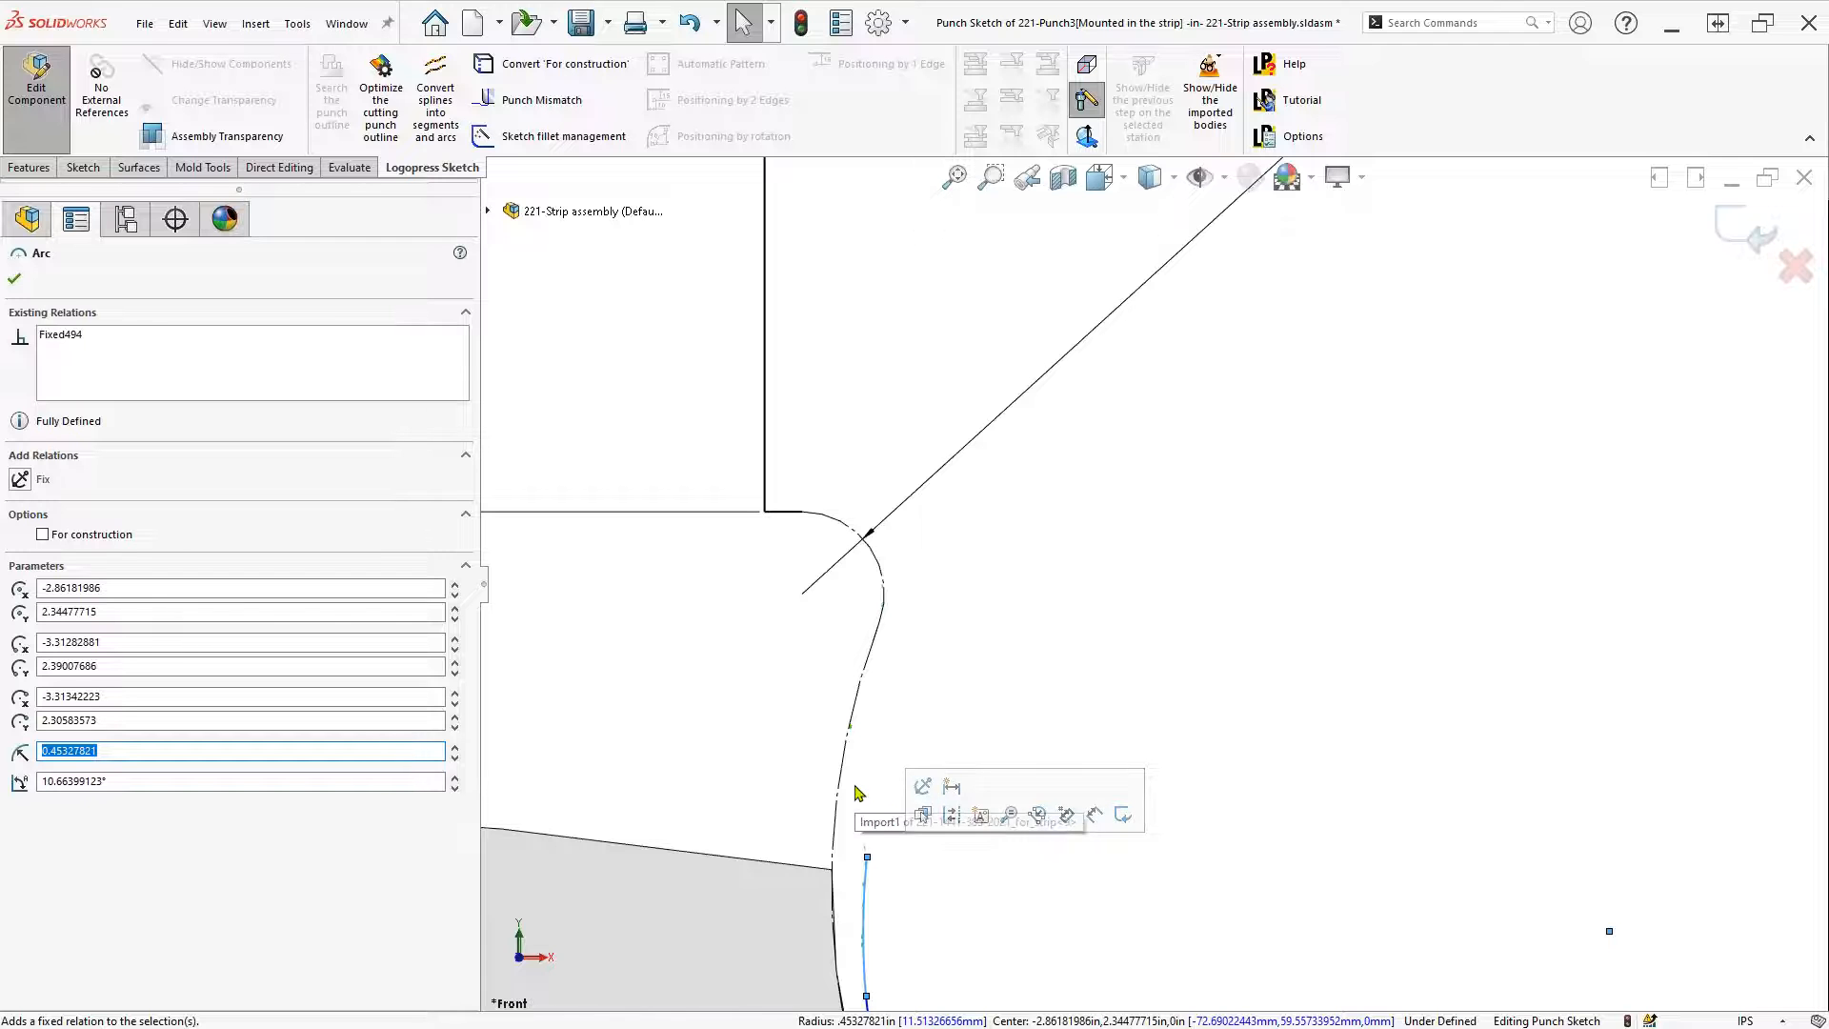
# Add an R0.05 sketch fillet between the fixed arc and the adjoining outline entity
pyautogui.press('s')
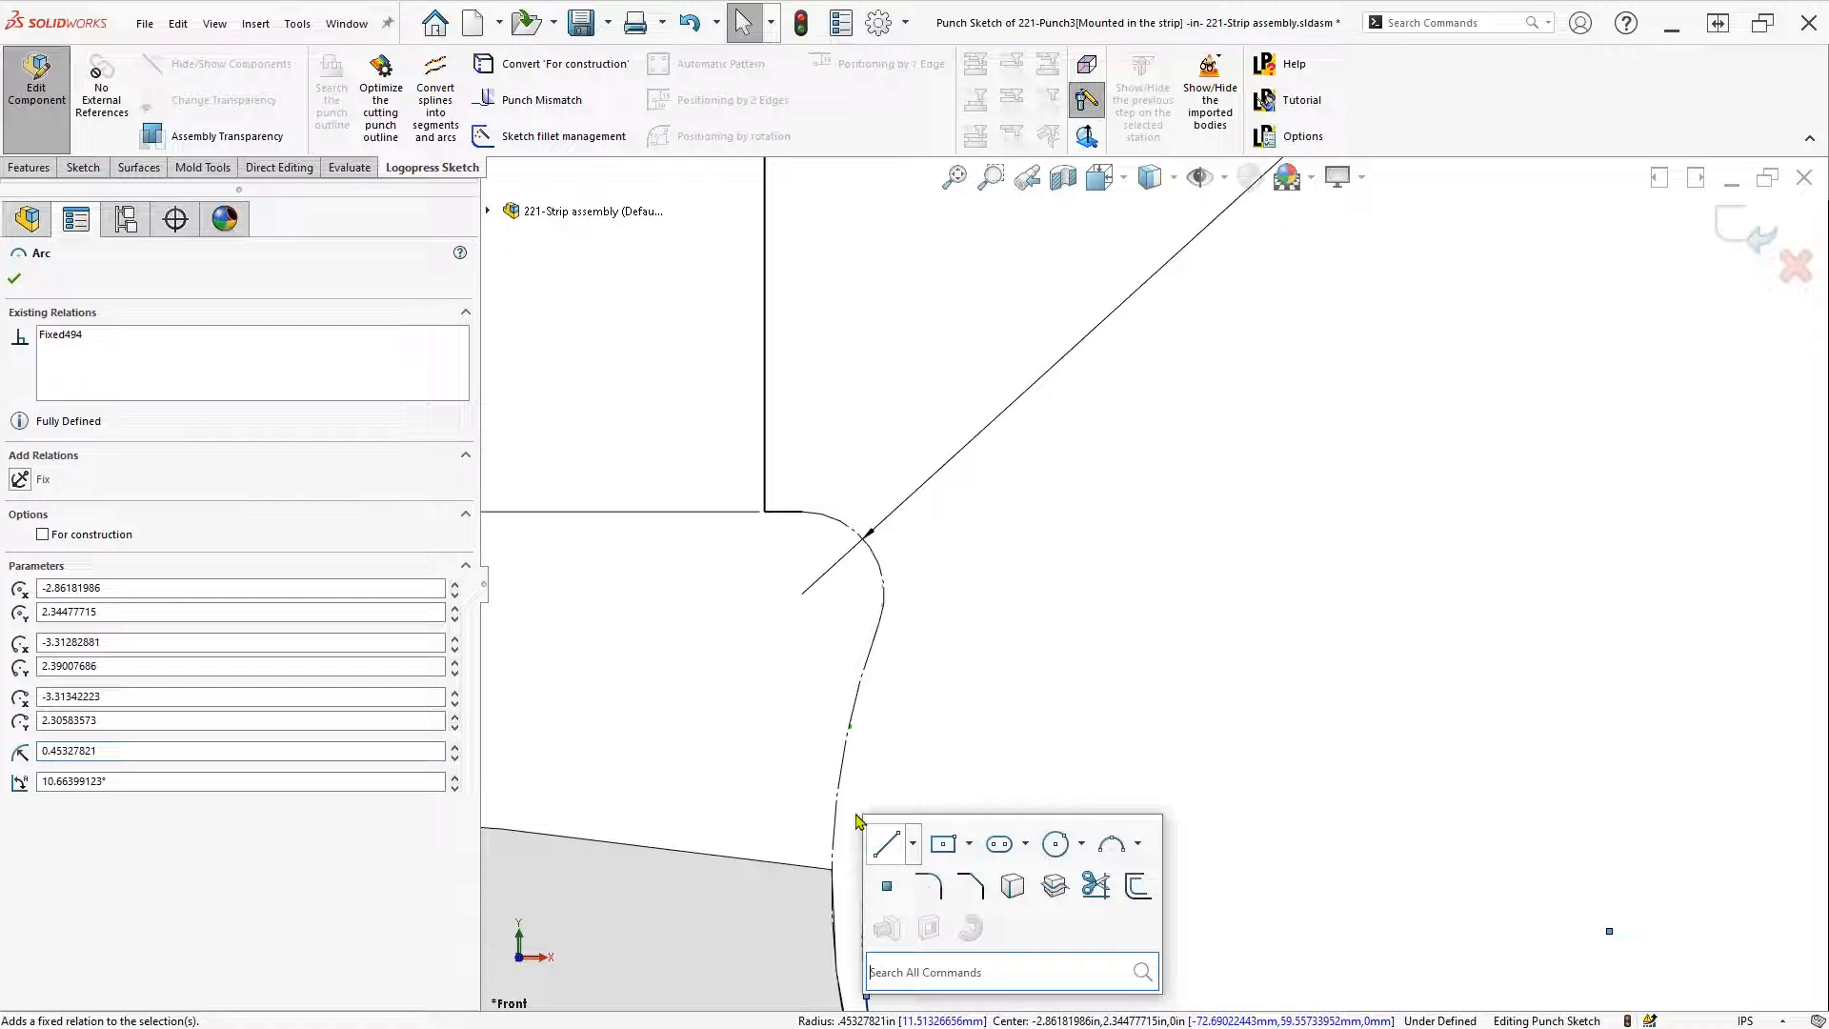
pyautogui.click(929, 885)
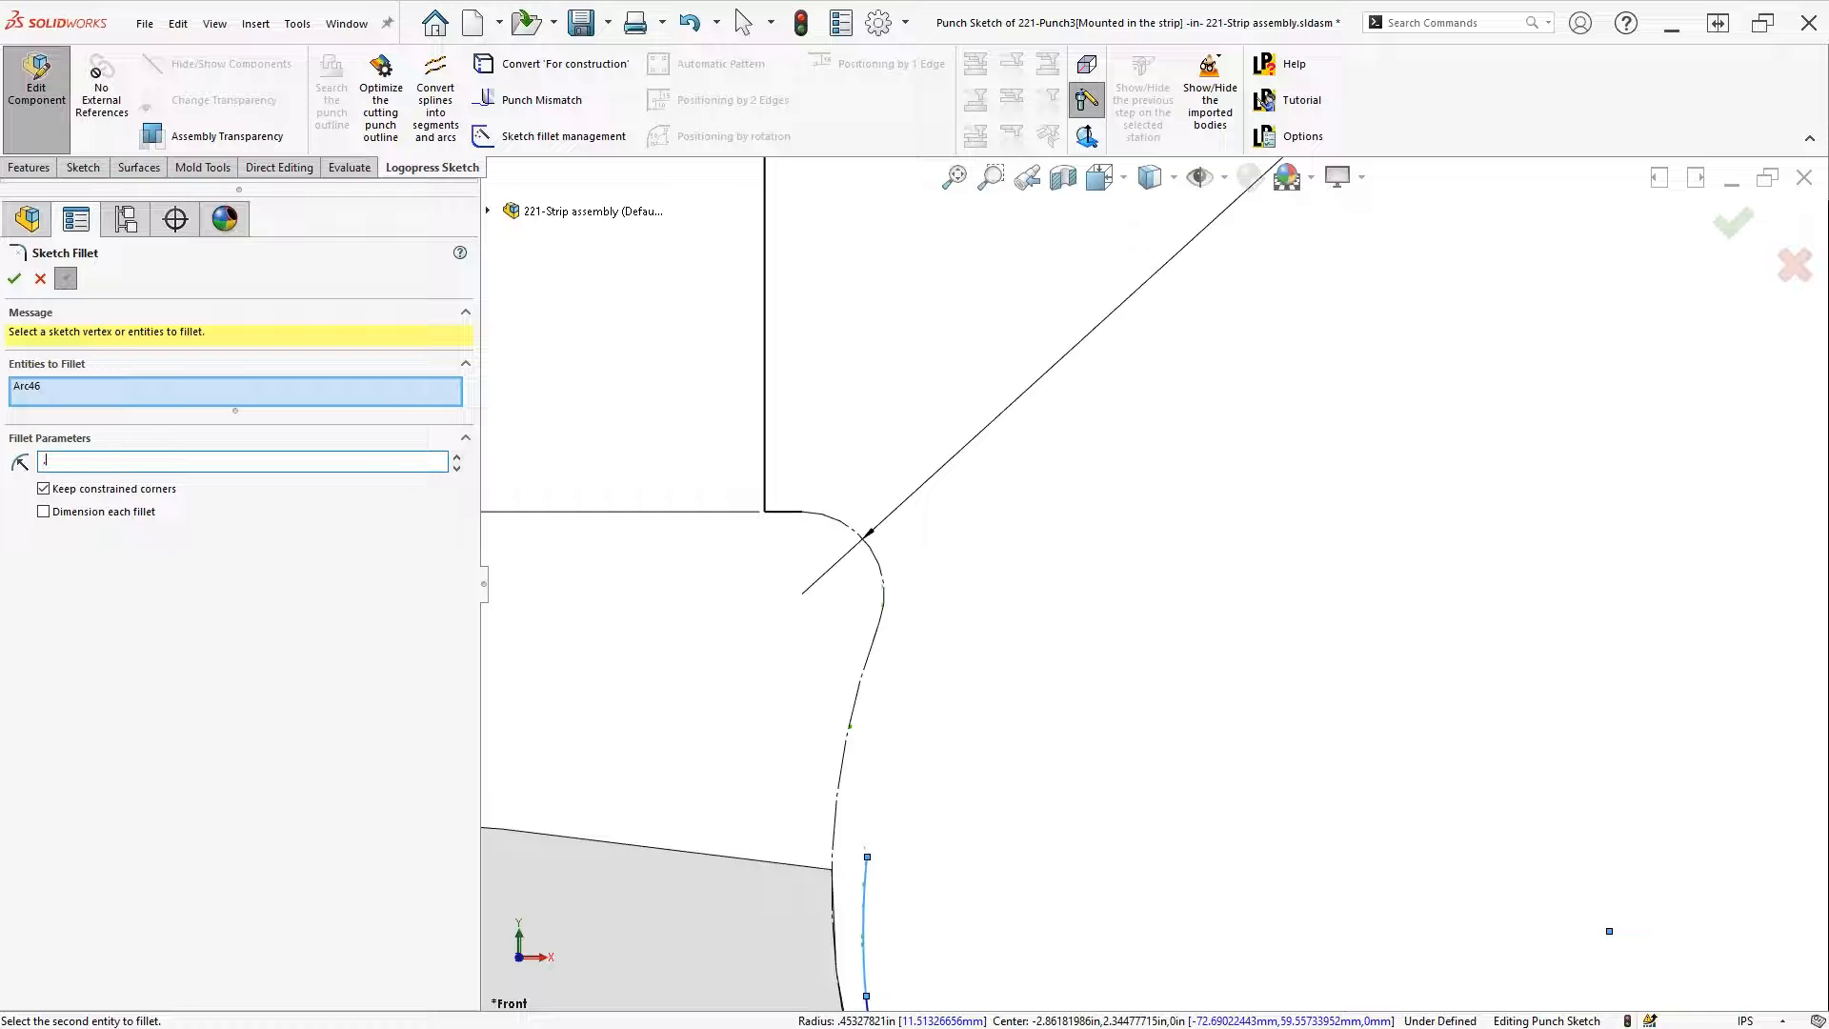
pyautogui.click(789, 518)
pyautogui.press('Return')
pyautogui.press('Return')
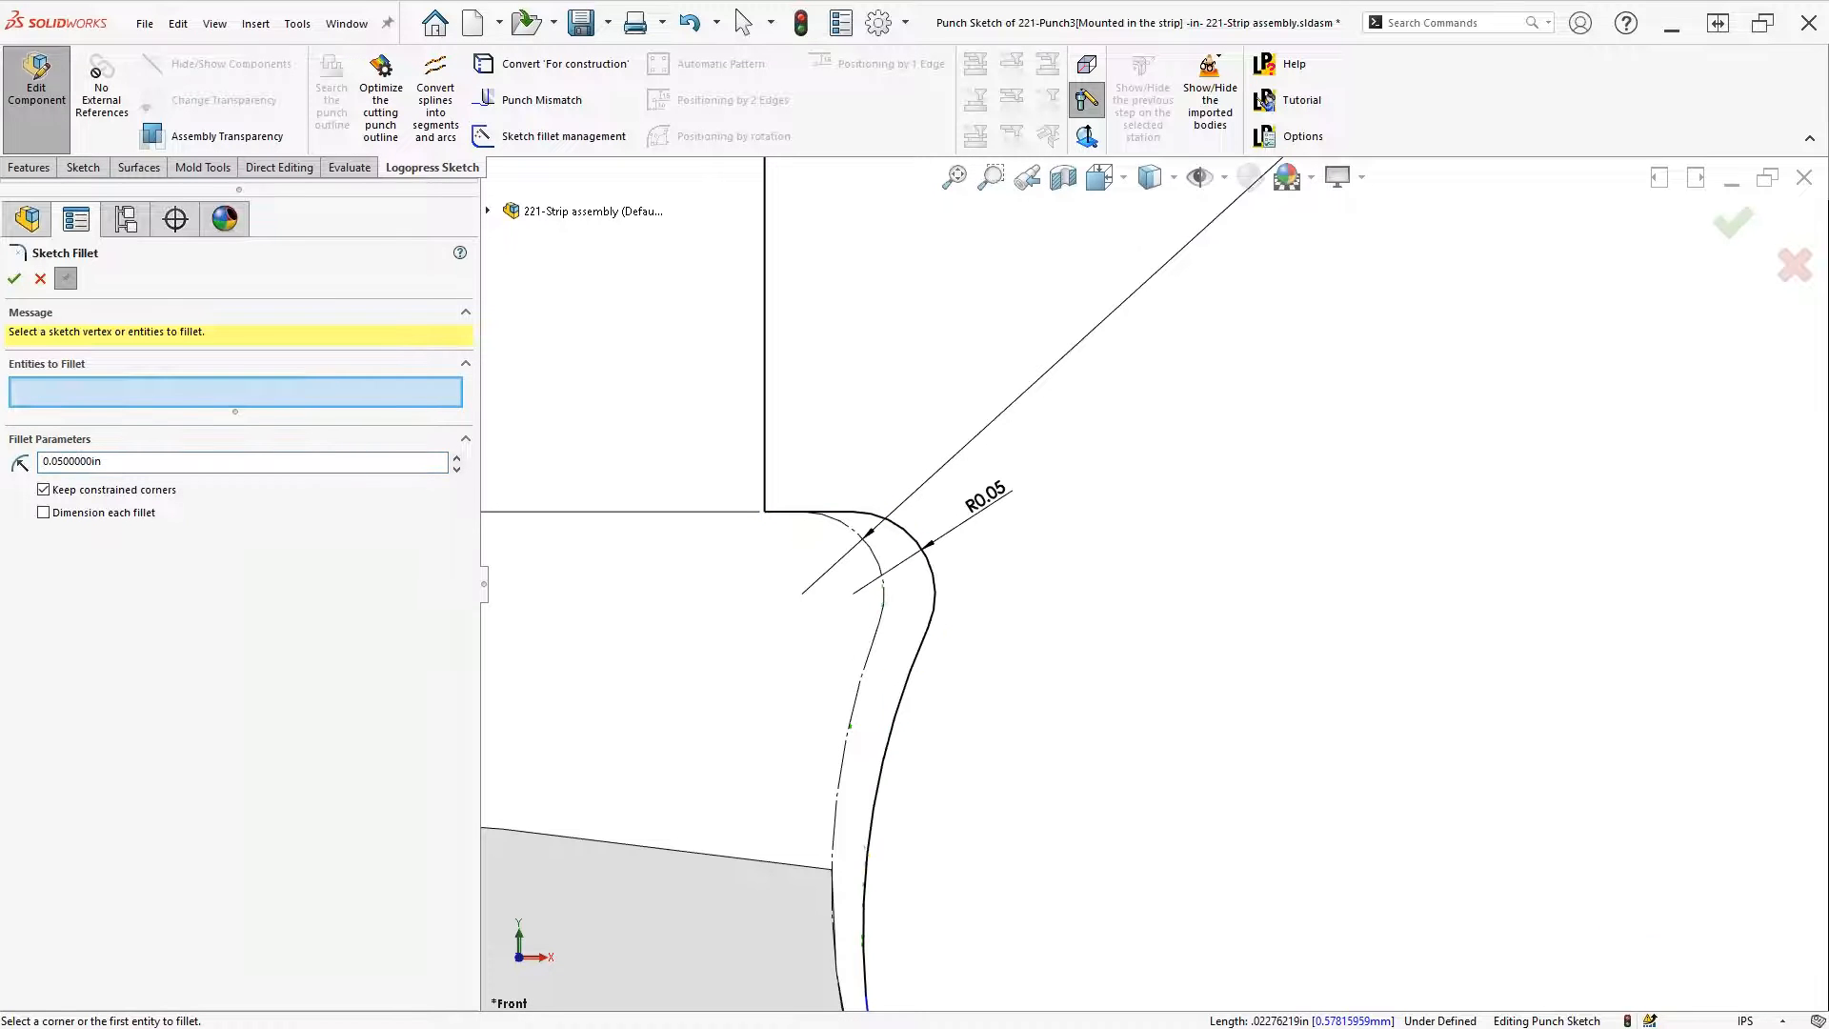
pyautogui.scroll(1, 1169, 761)
pyautogui.scroll(5, 1170, 762)
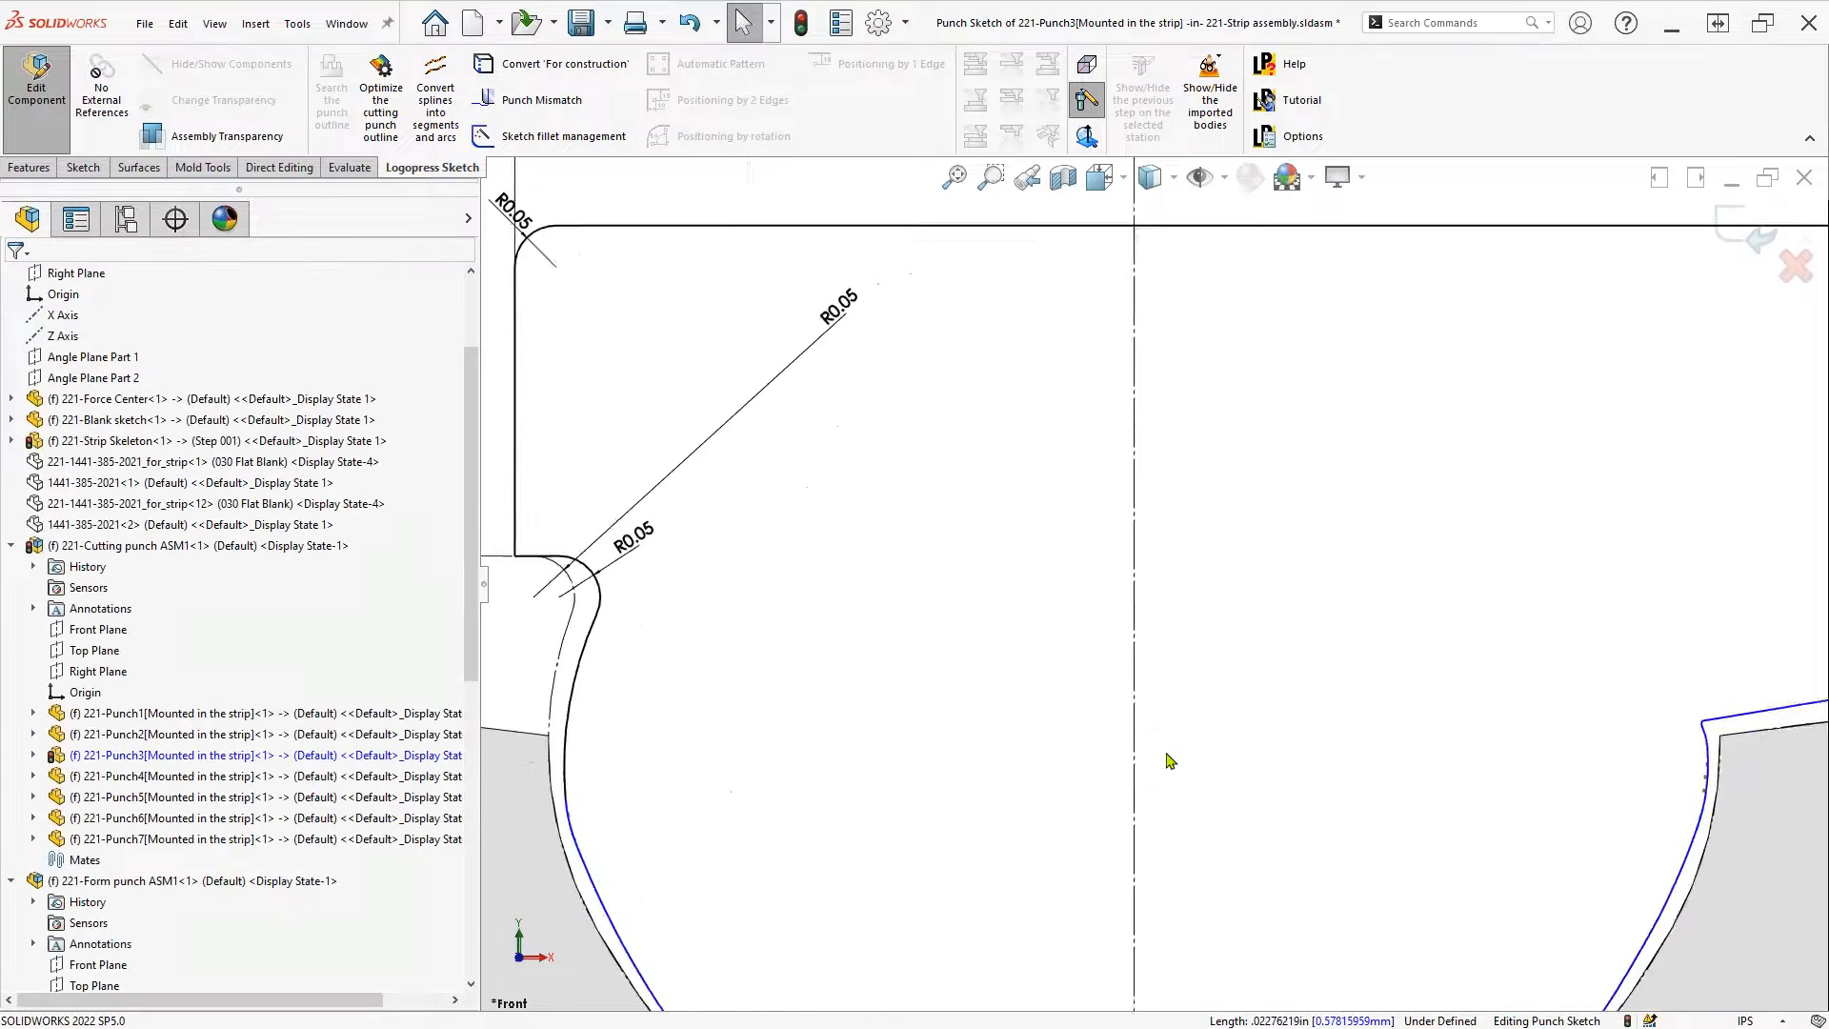
pyautogui.scroll(-5, 1170, 761)
pyautogui.scroll(-1, 1171, 763)
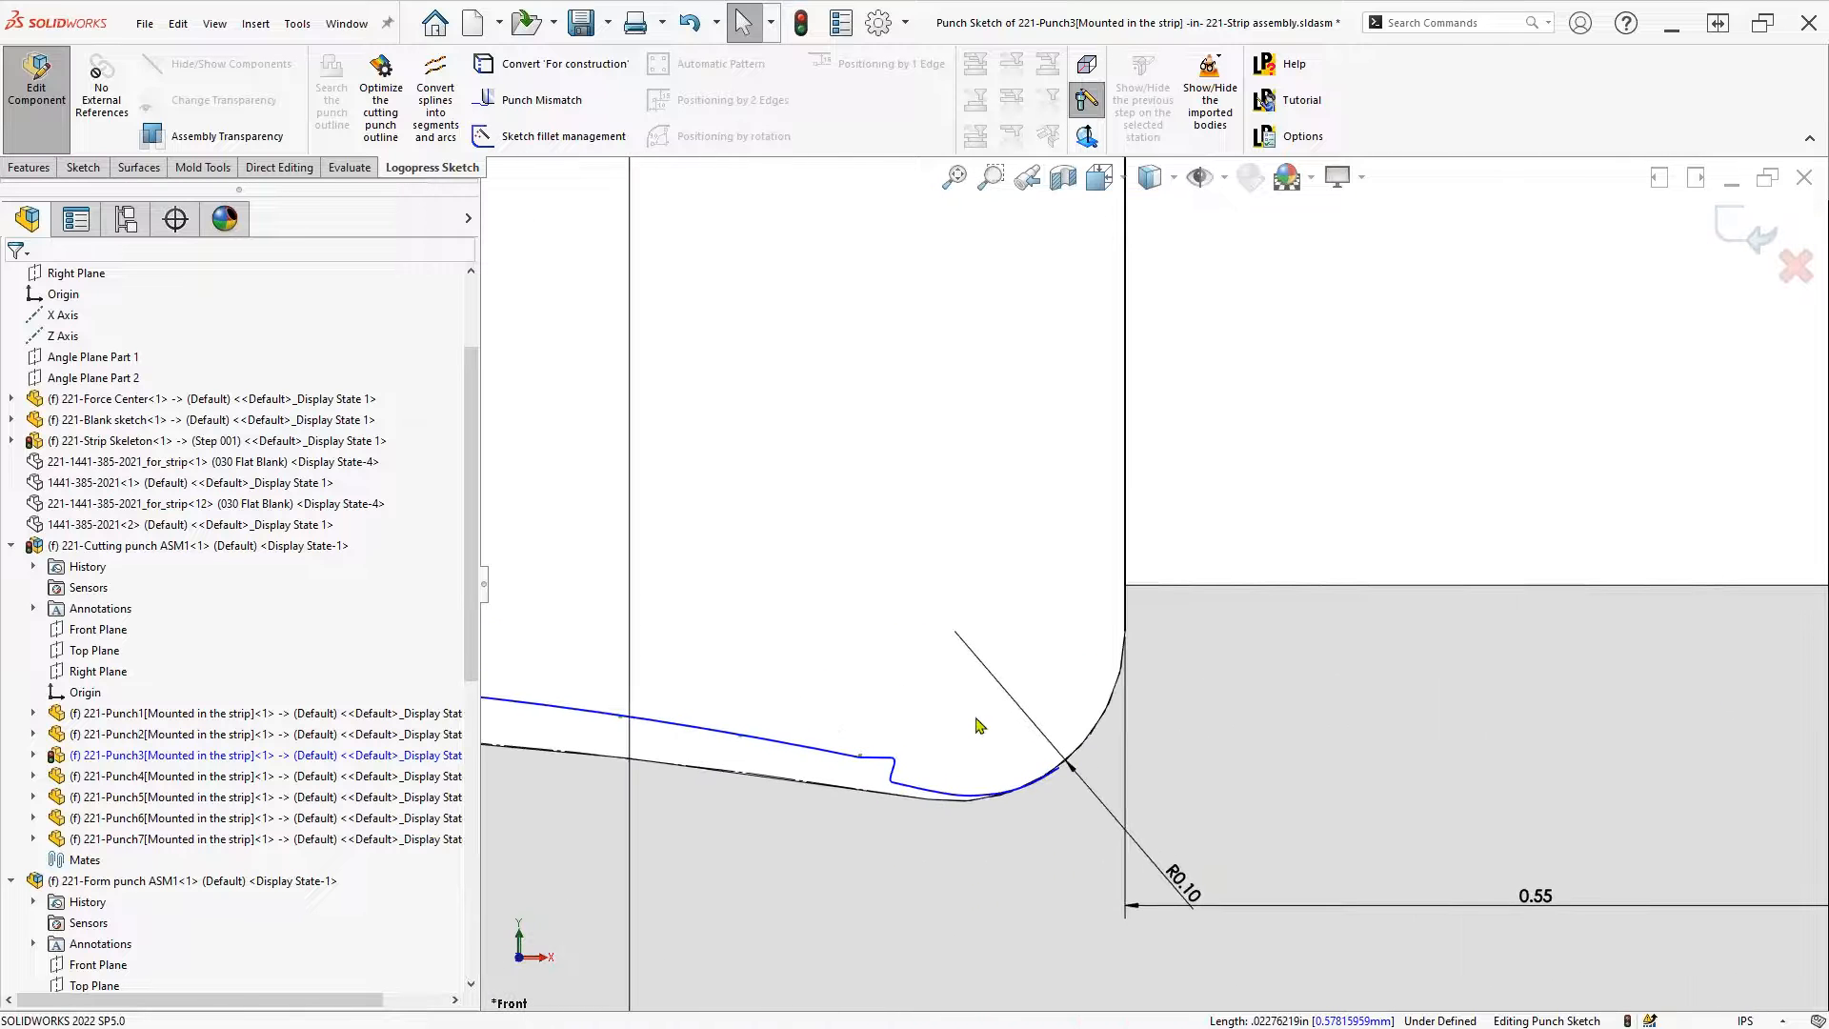
# Delete the small segments at the other corner, fix the long arc, and round it with an R0.10 fillet
pyautogui.moveTo(845, 714)
pyautogui.mouseDown()
pyautogui.moveTo(919, 790)
pyautogui.moveTo(1071, 839)
pyautogui.mouseUp()
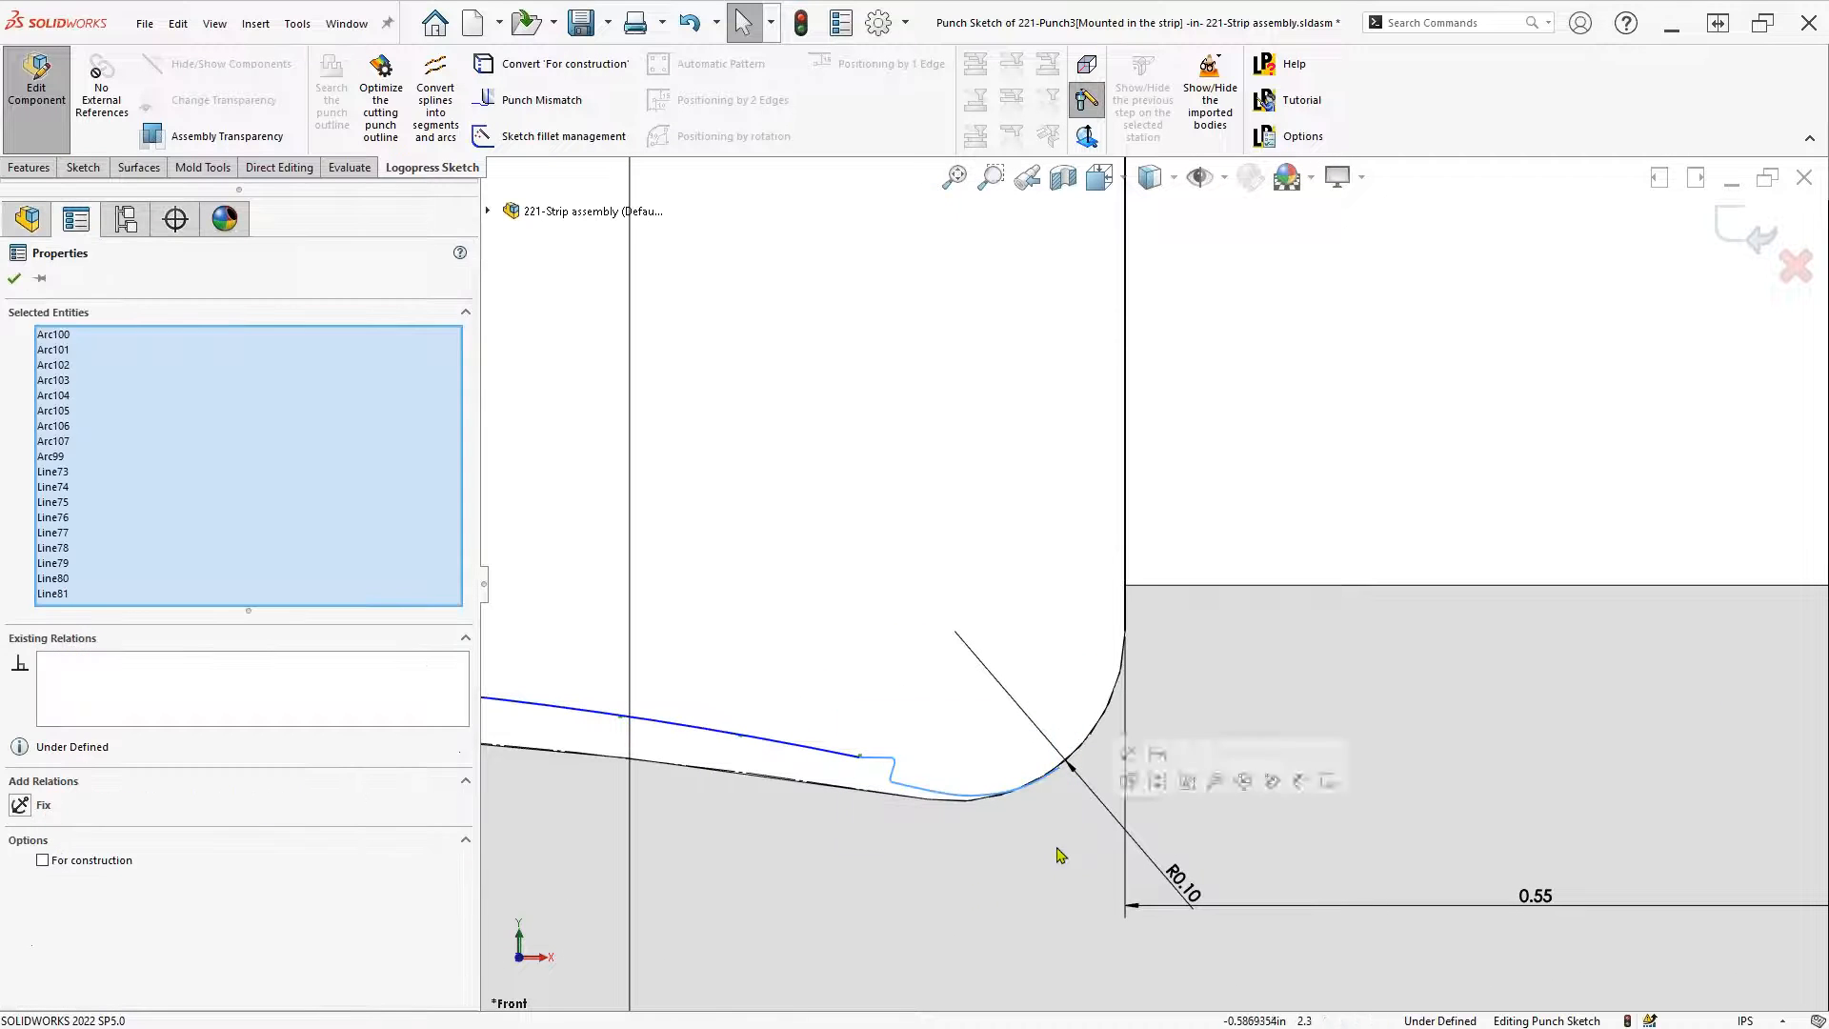
pyautogui.press('Delete')
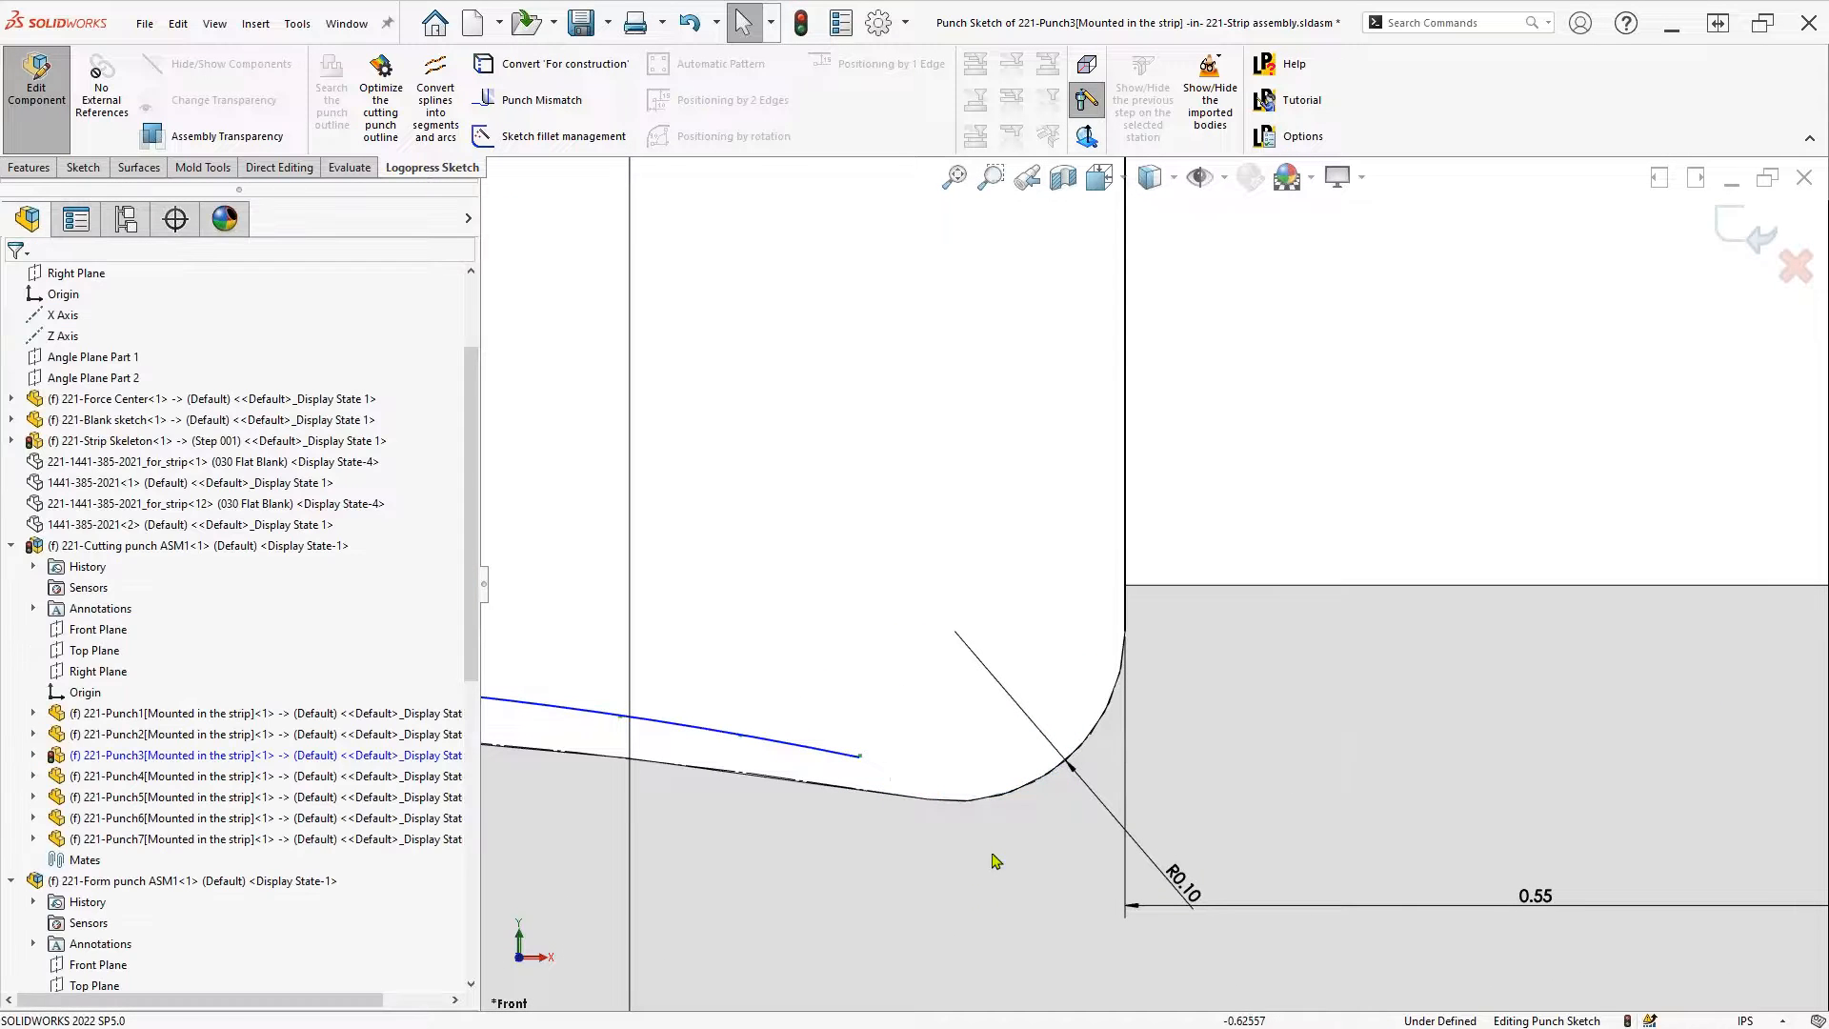
pyautogui.click(845, 763)
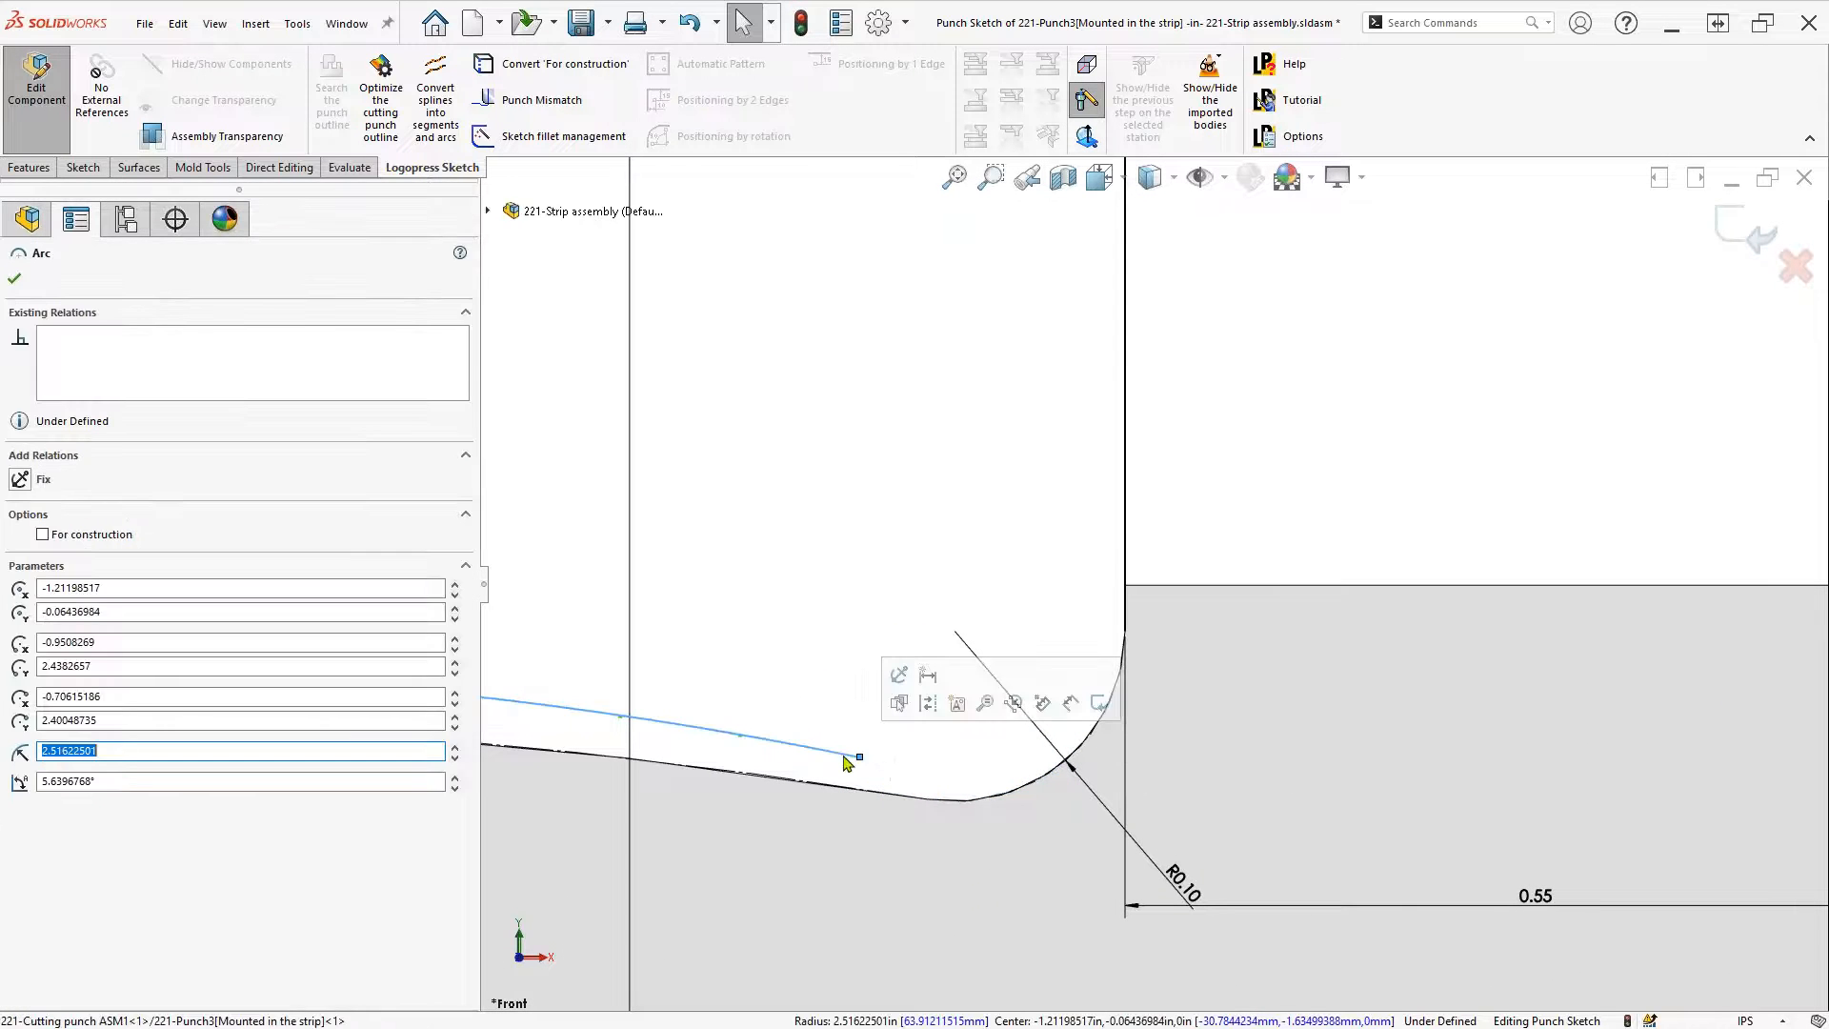
pyautogui.click(836, 642)
pyautogui.press('s')
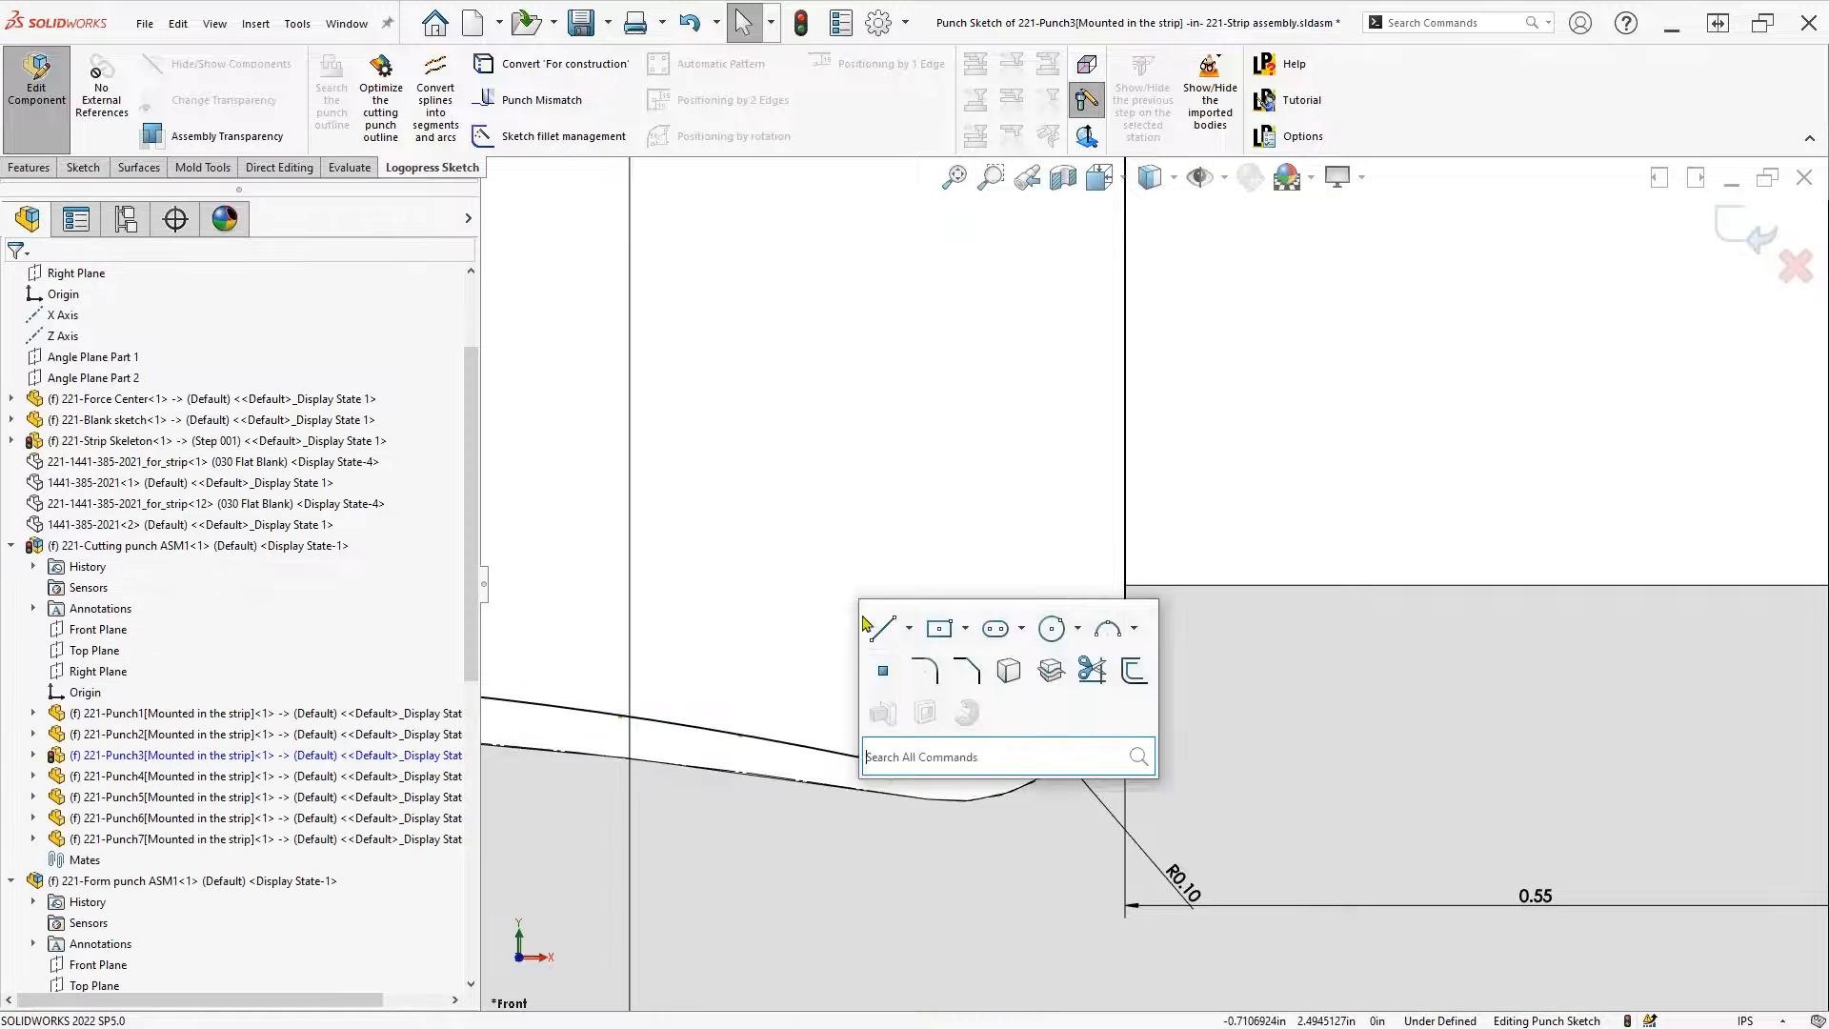
pyautogui.click(922, 667)
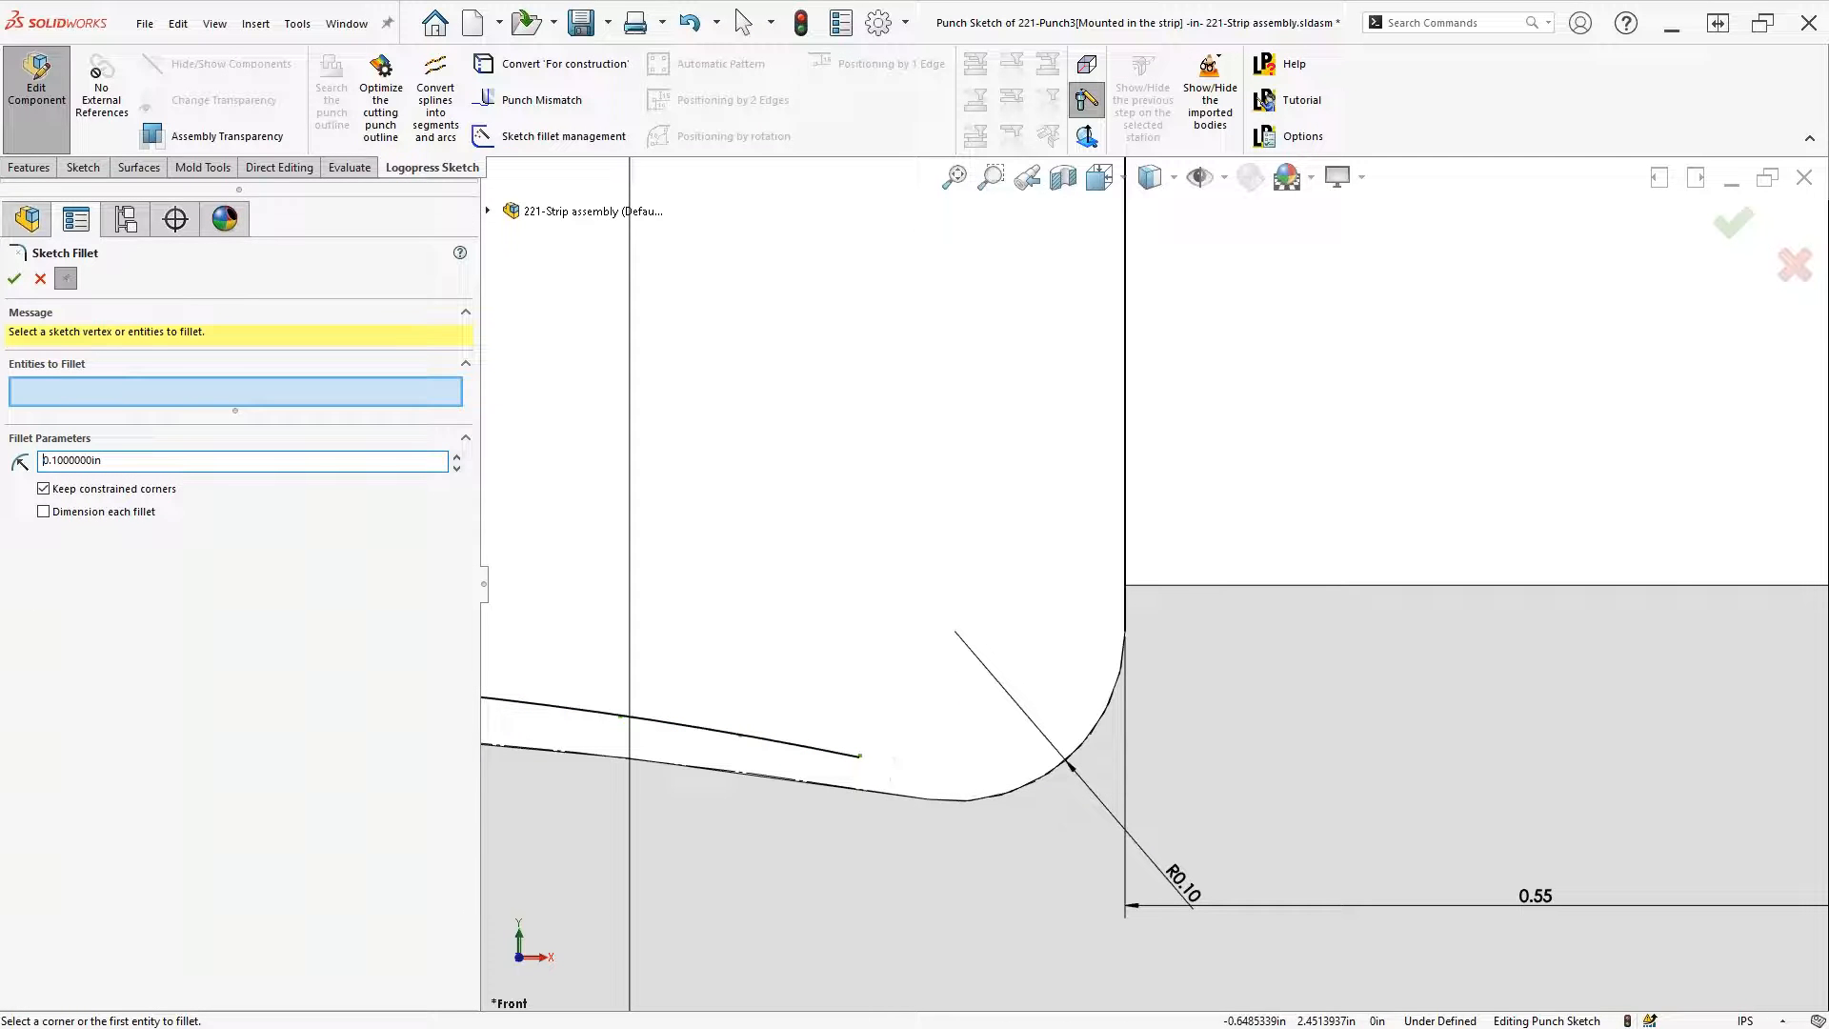
pyautogui.click(843, 763)
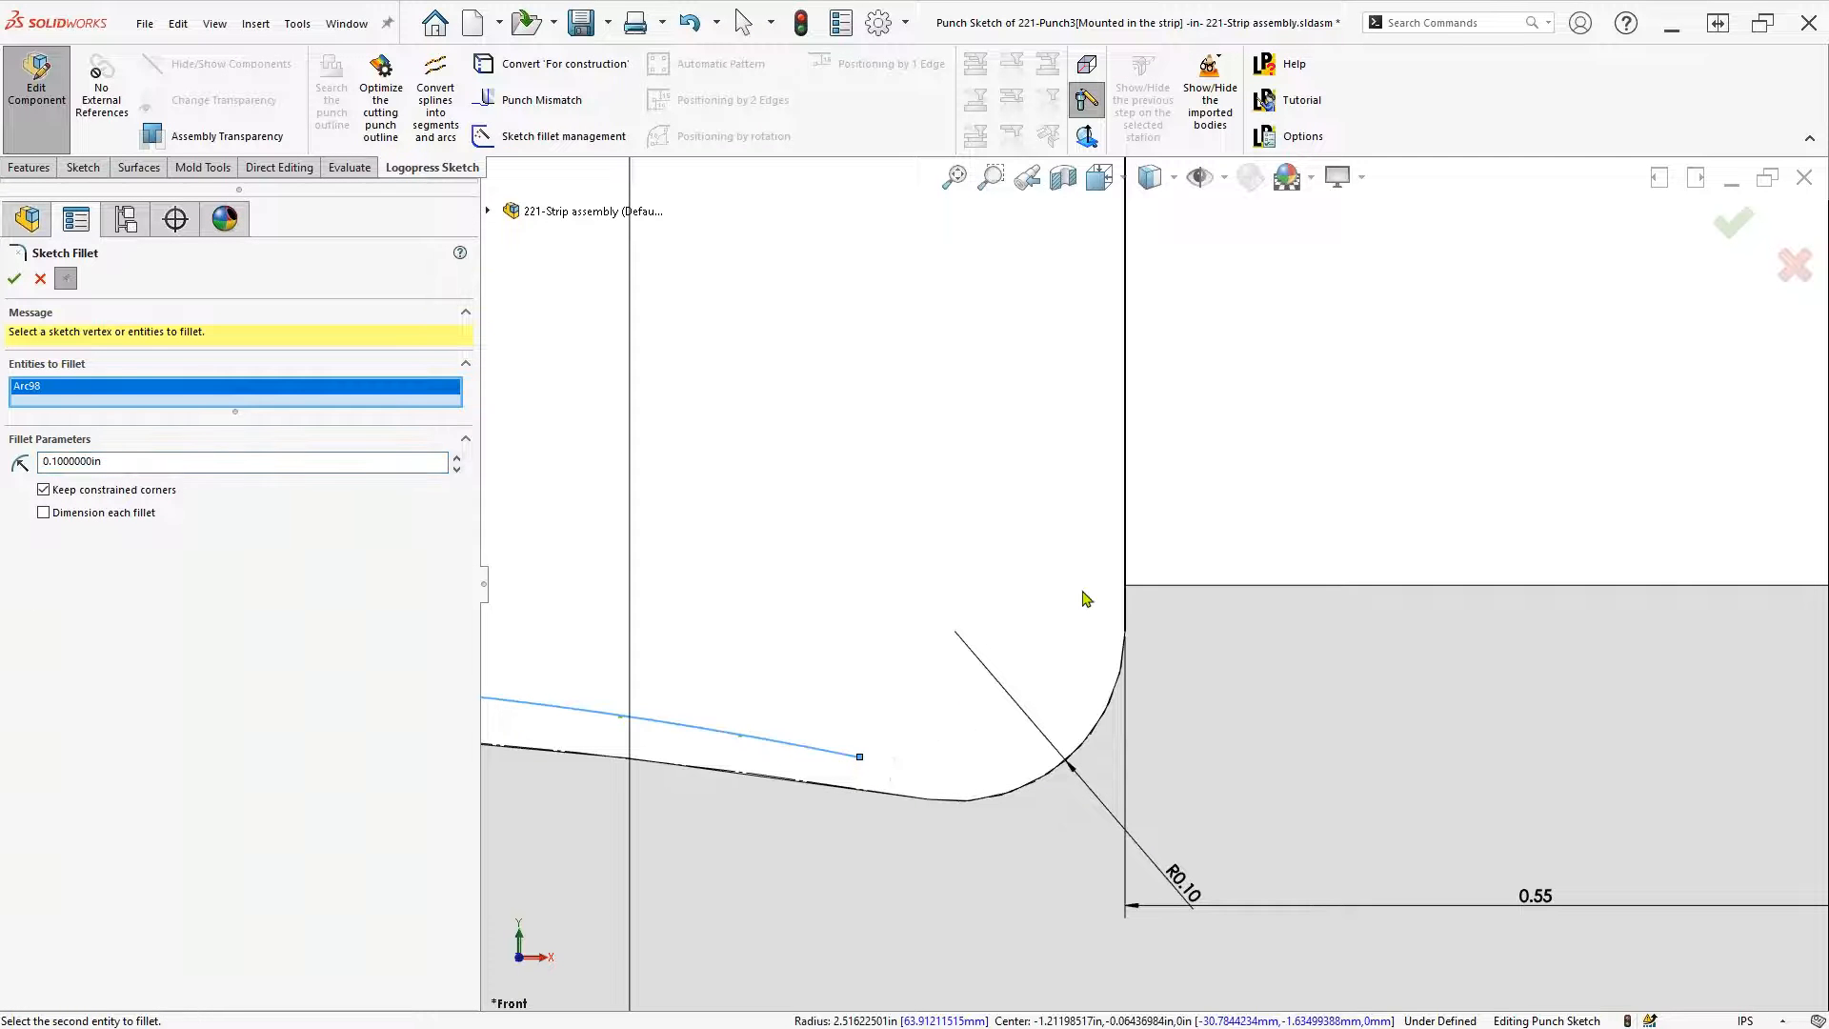
pyautogui.click(1134, 551)
pyautogui.press('Escape')
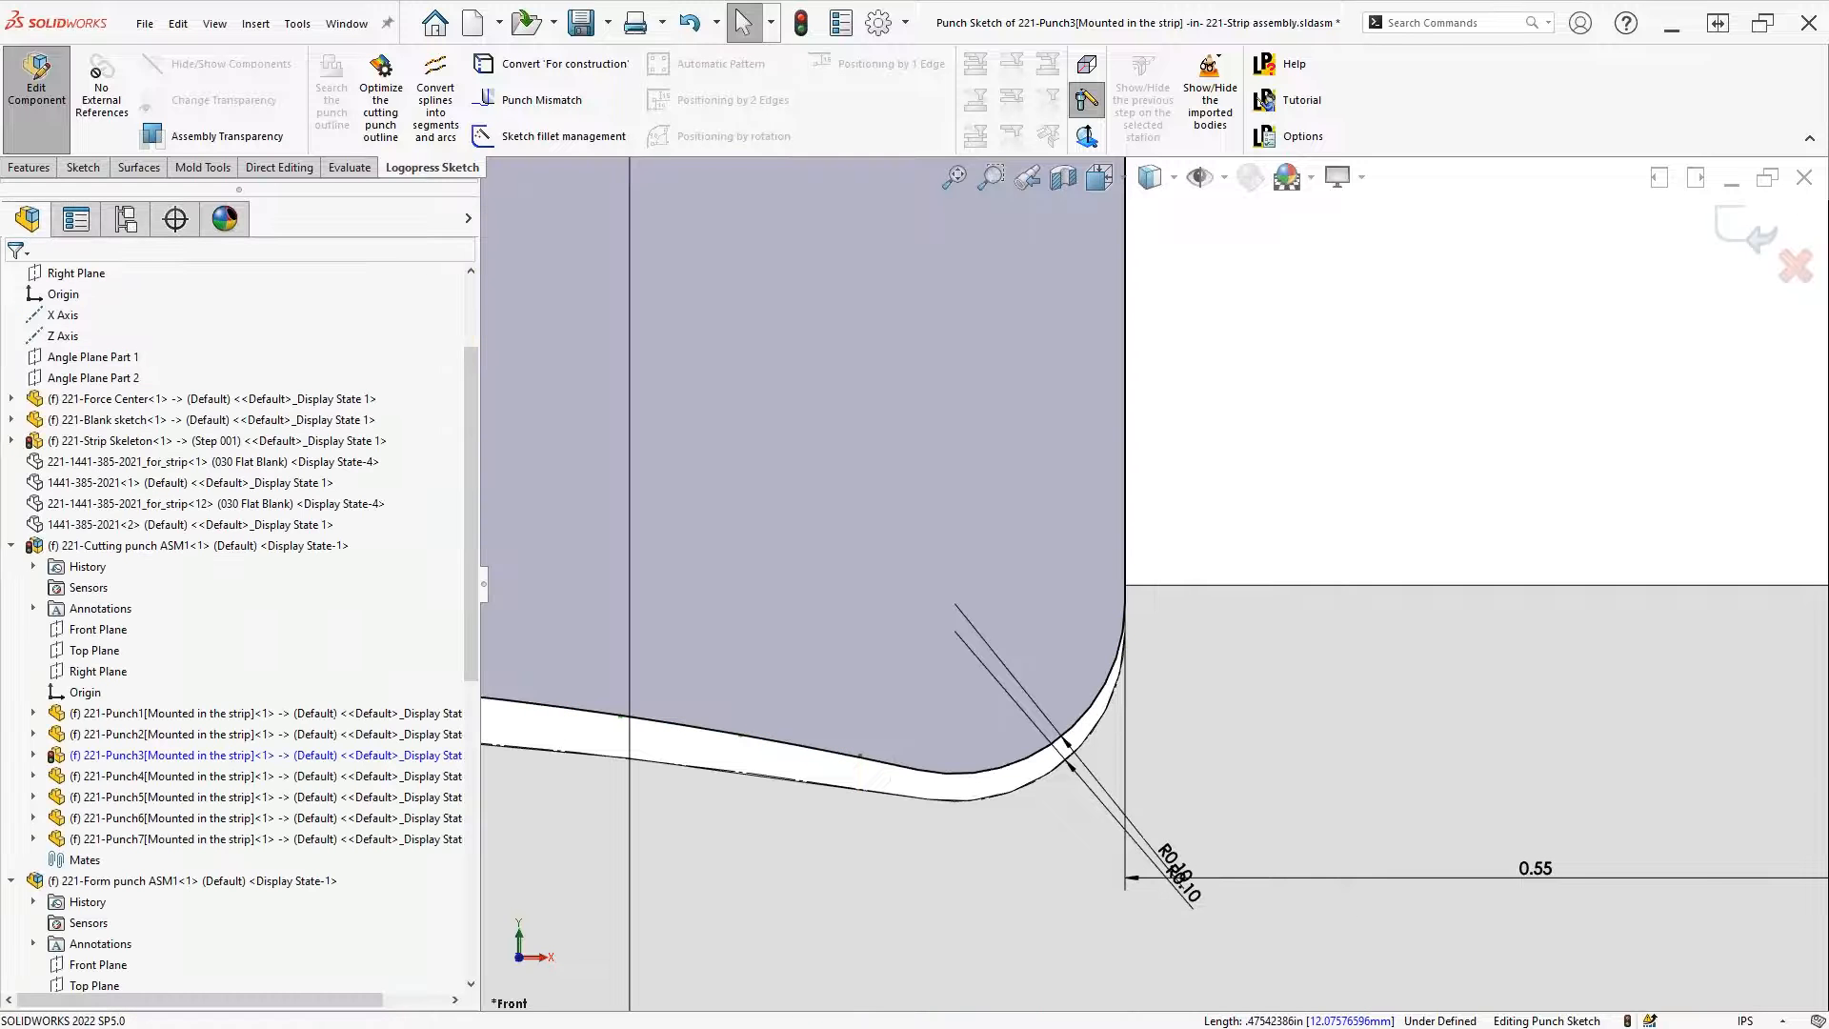
pyautogui.scroll(5, 1101, 829)
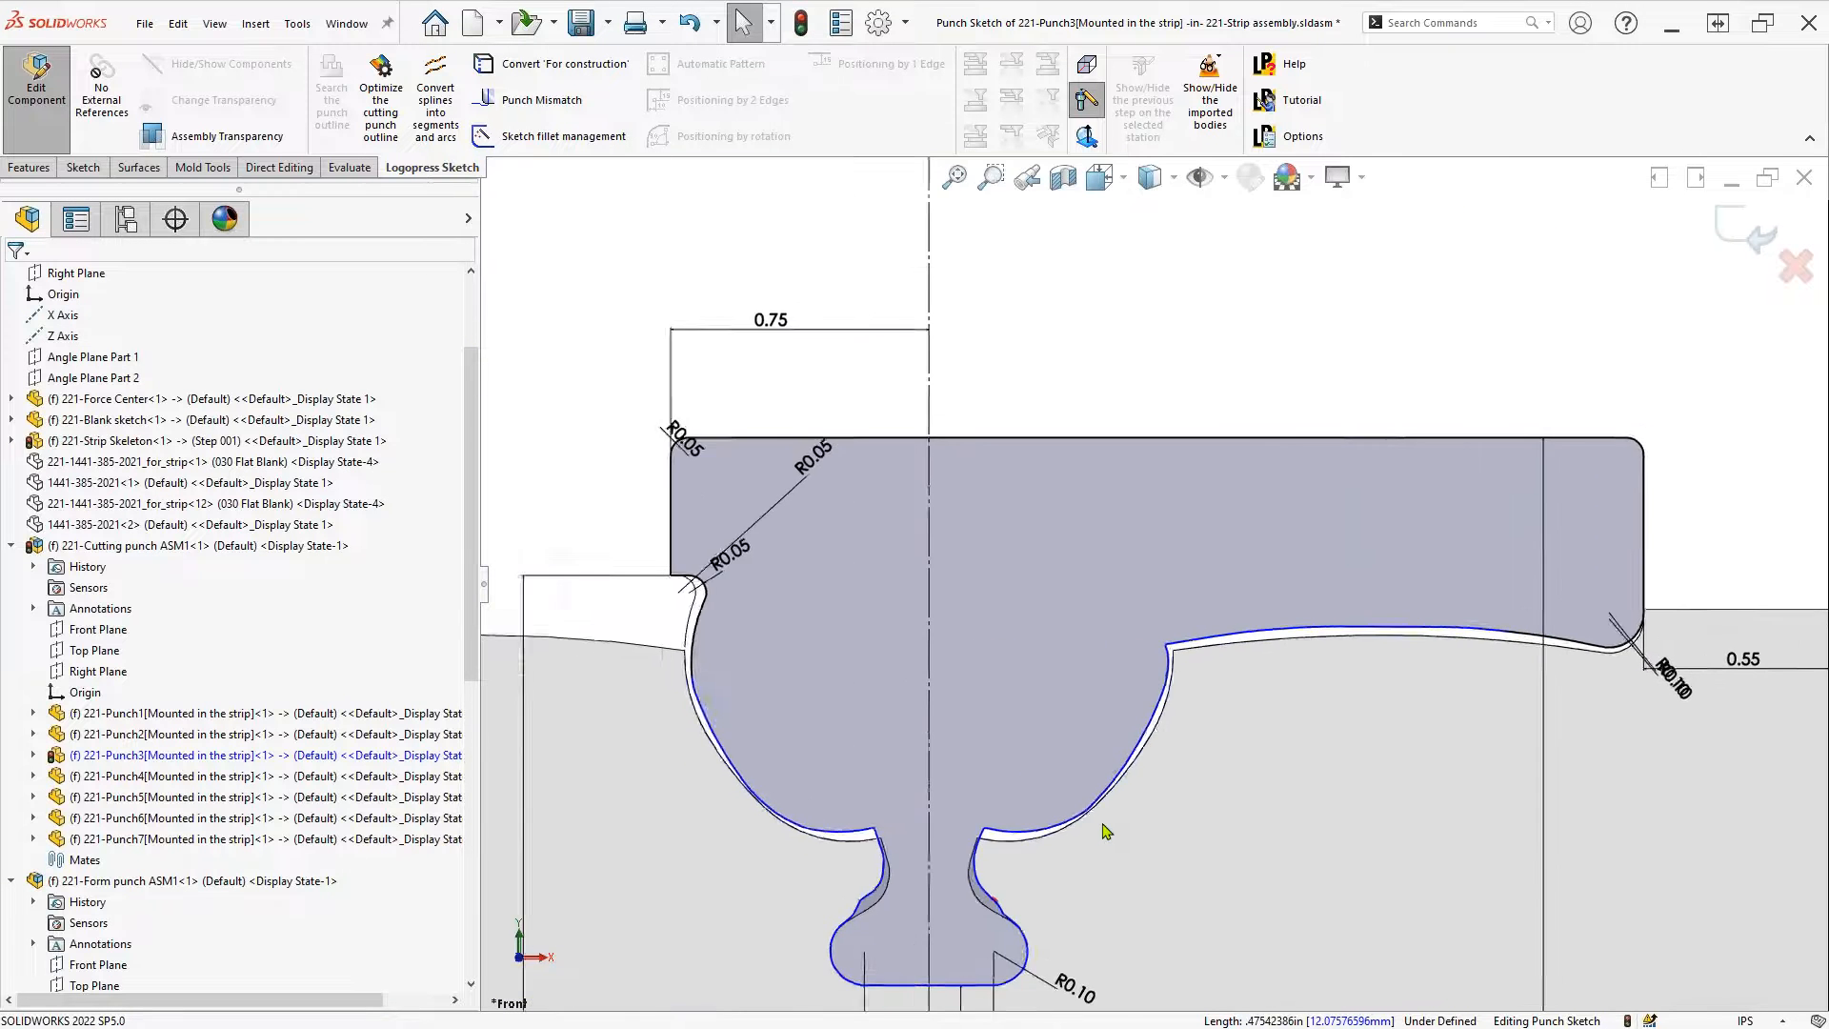
pyautogui.scroll(2, 1100, 834)
# Close Punch3's sketch and component edit, then edit the Punch4 Punch Sketch
pyautogui.click(1732, 234)
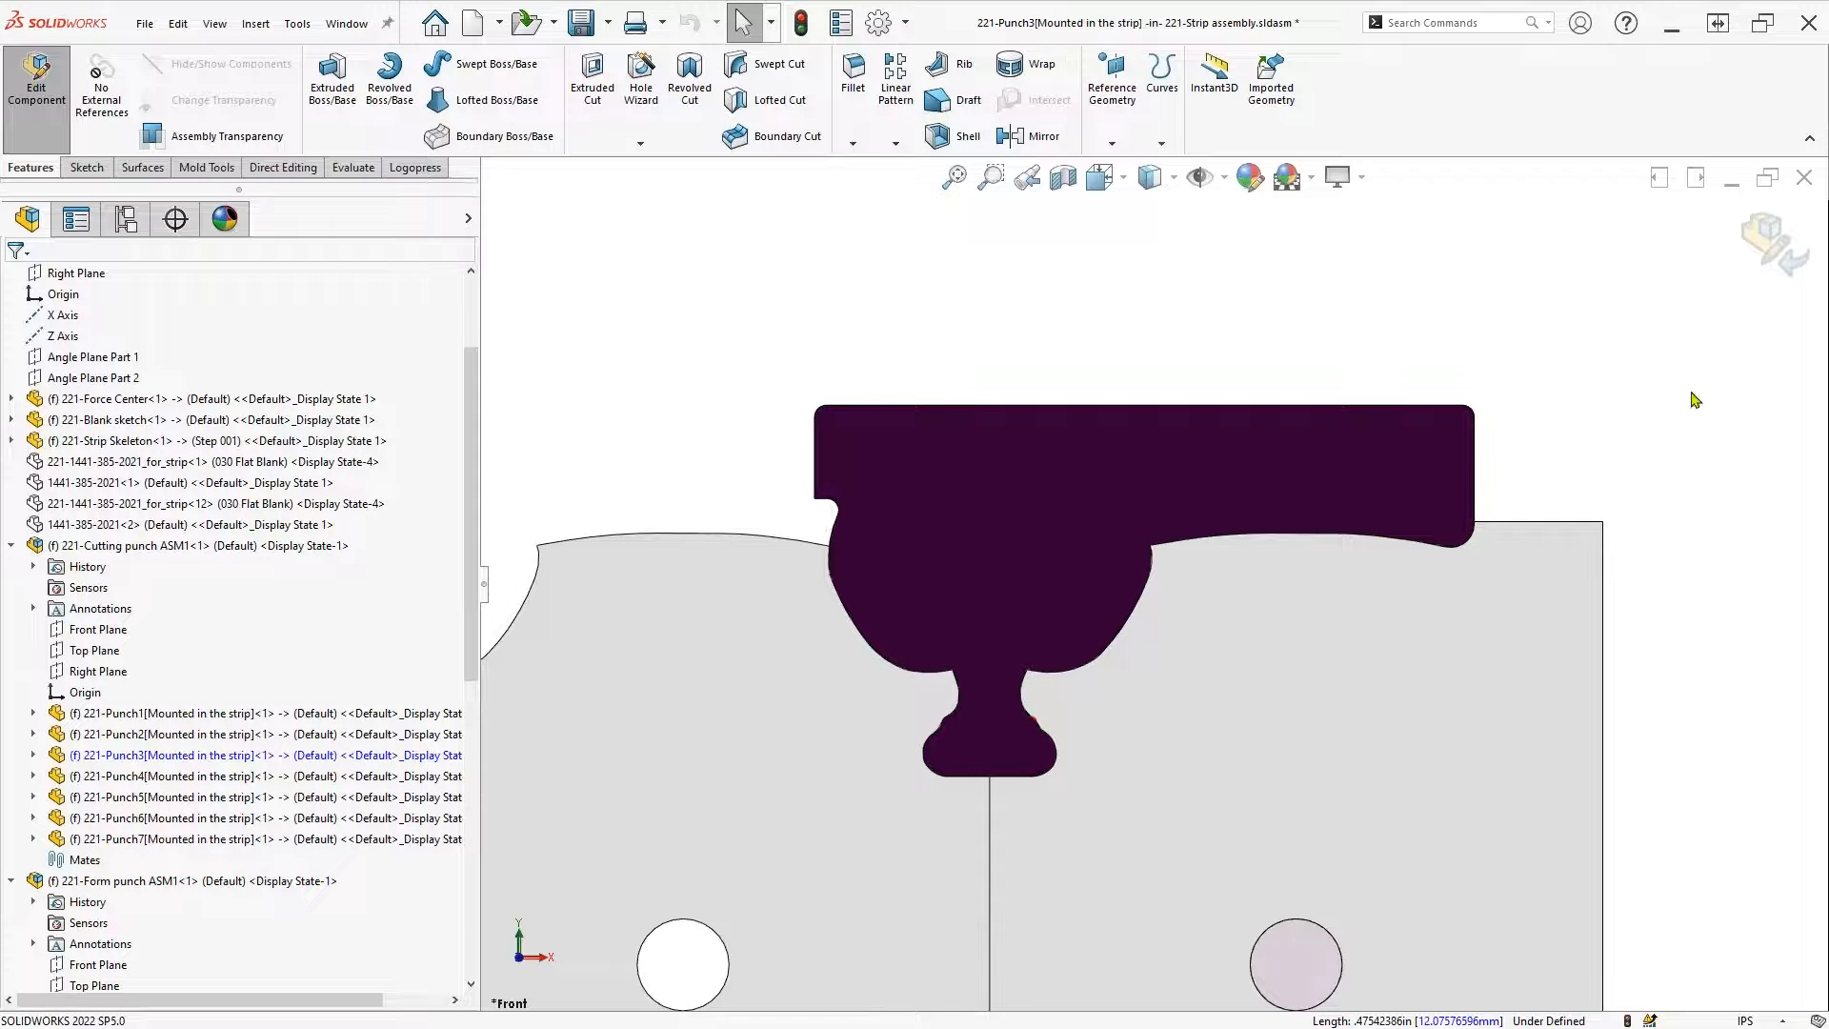
pyautogui.click(1770, 245)
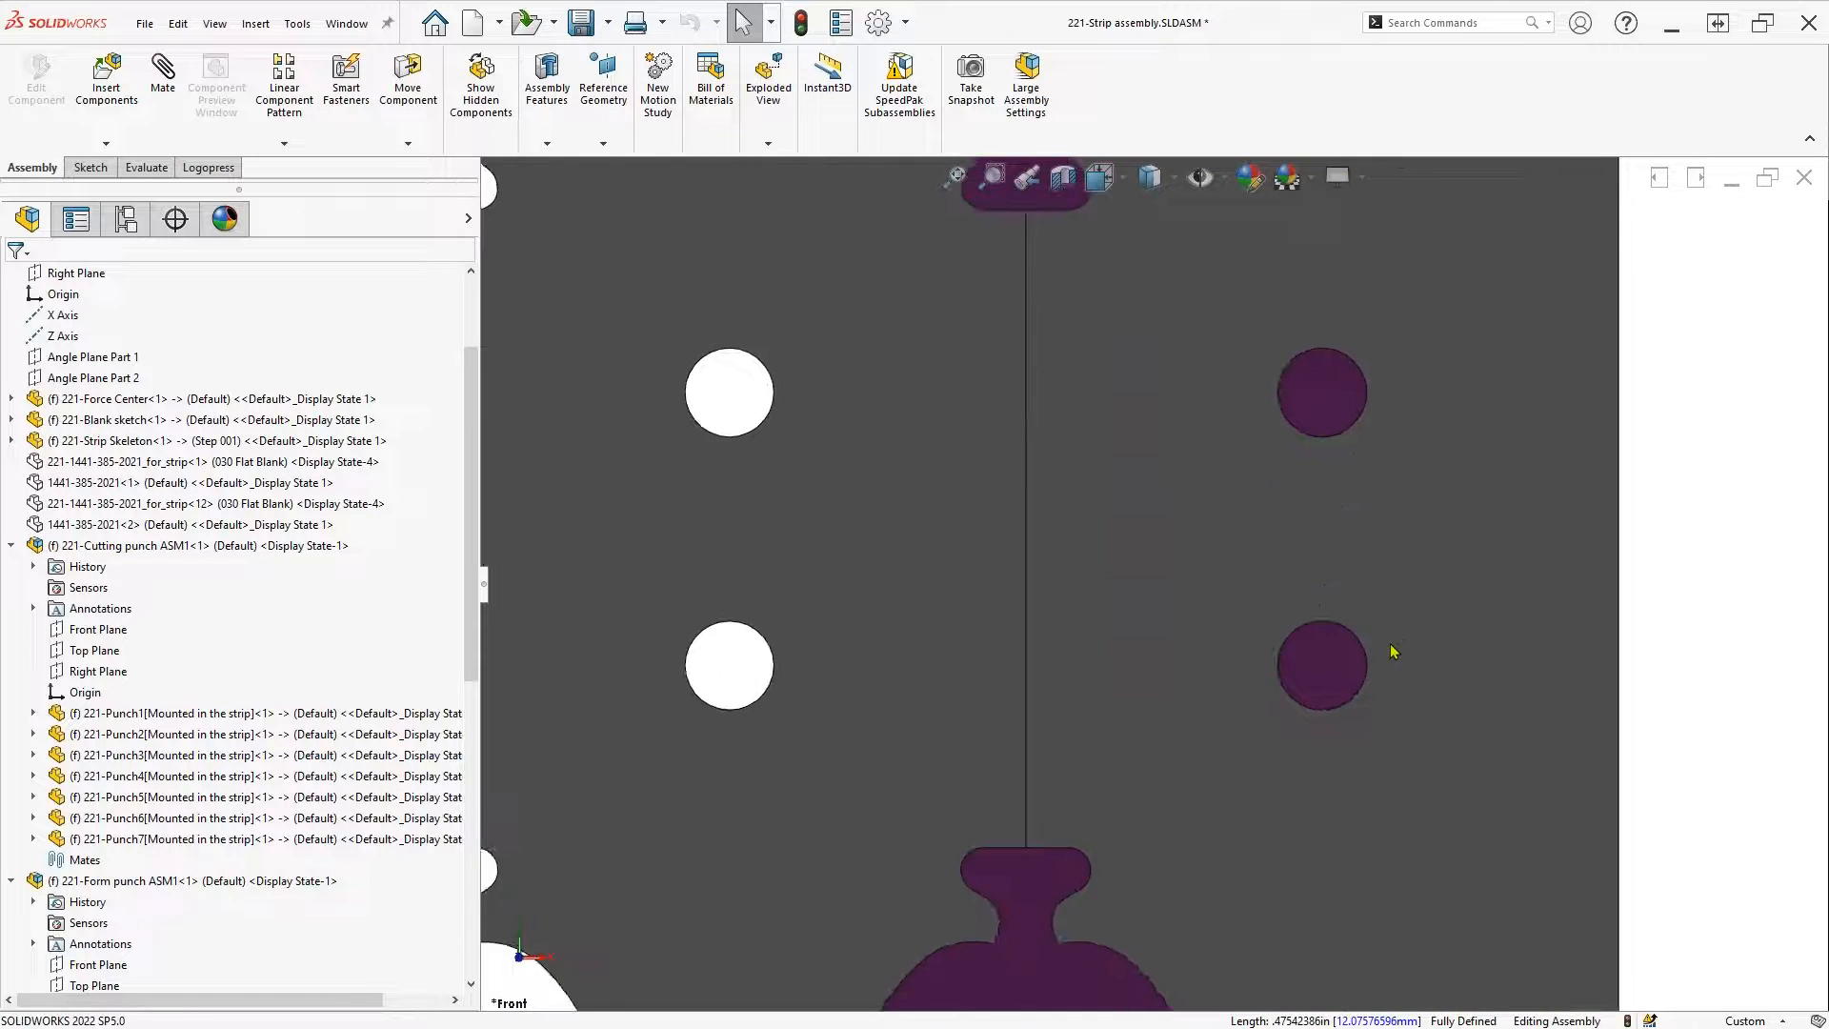
pyautogui.click(1029, 622)
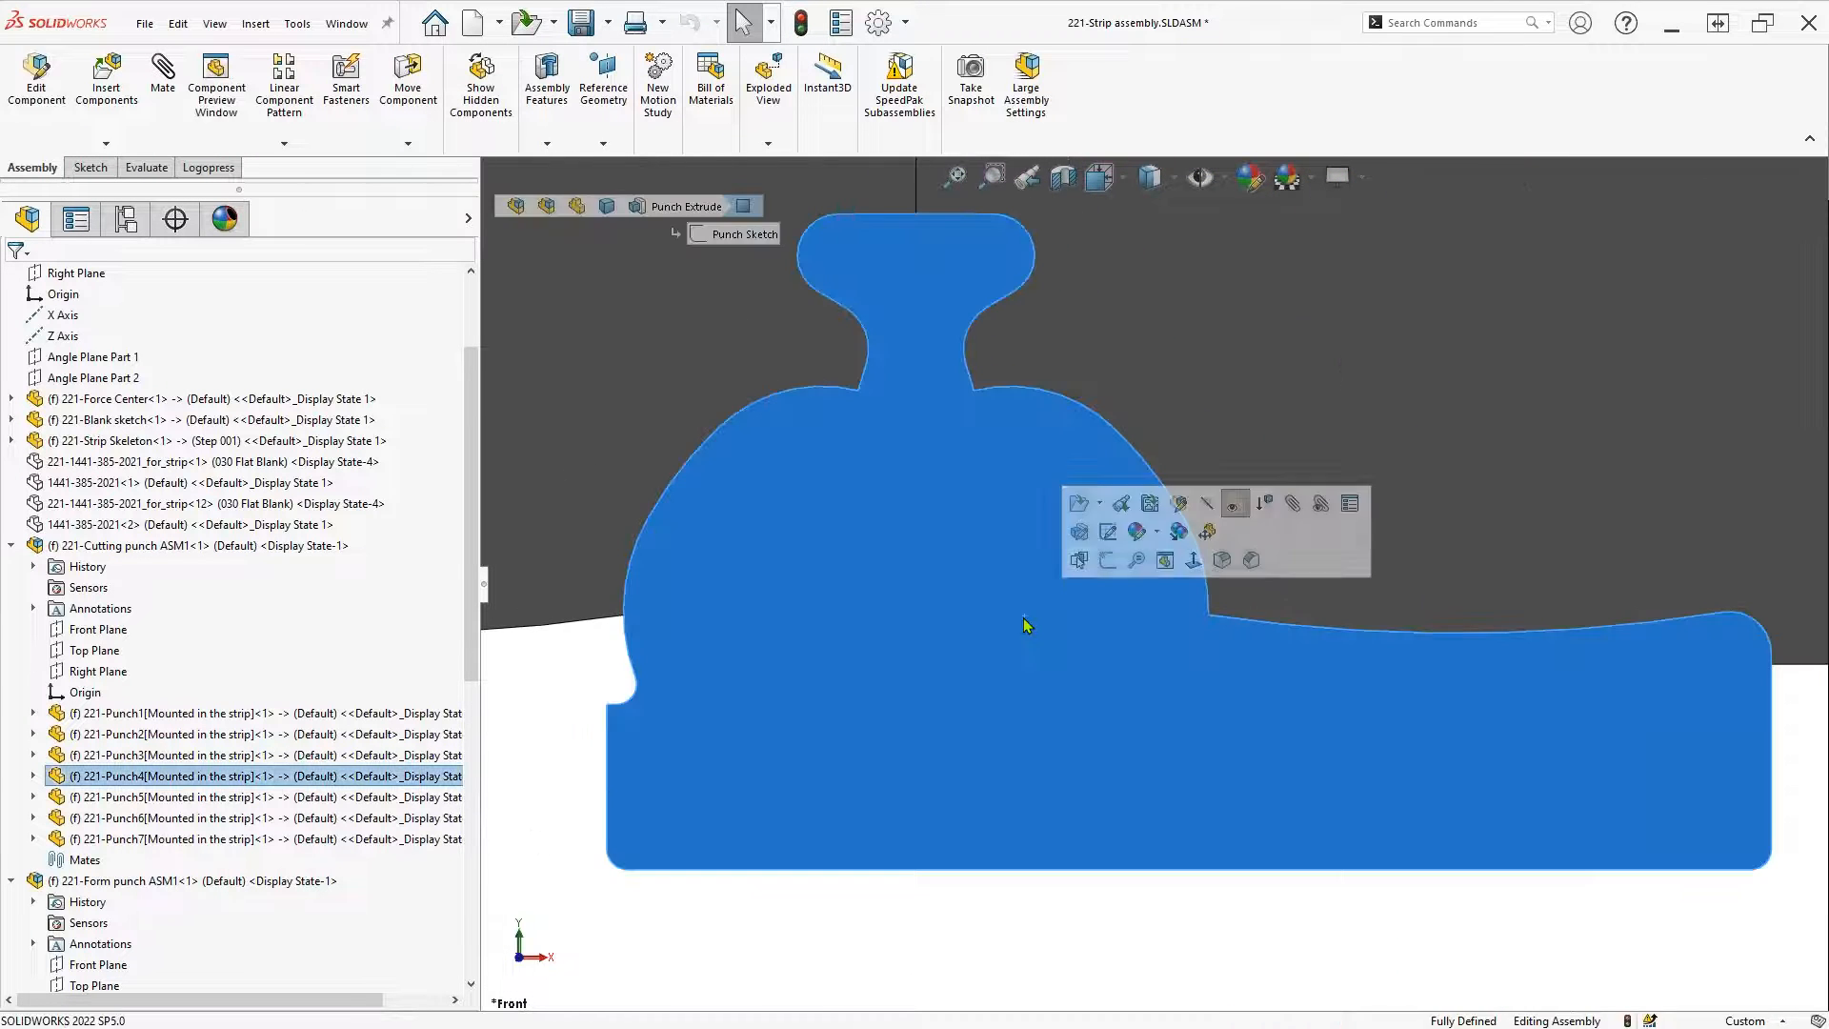
pyautogui.click(1107, 532)
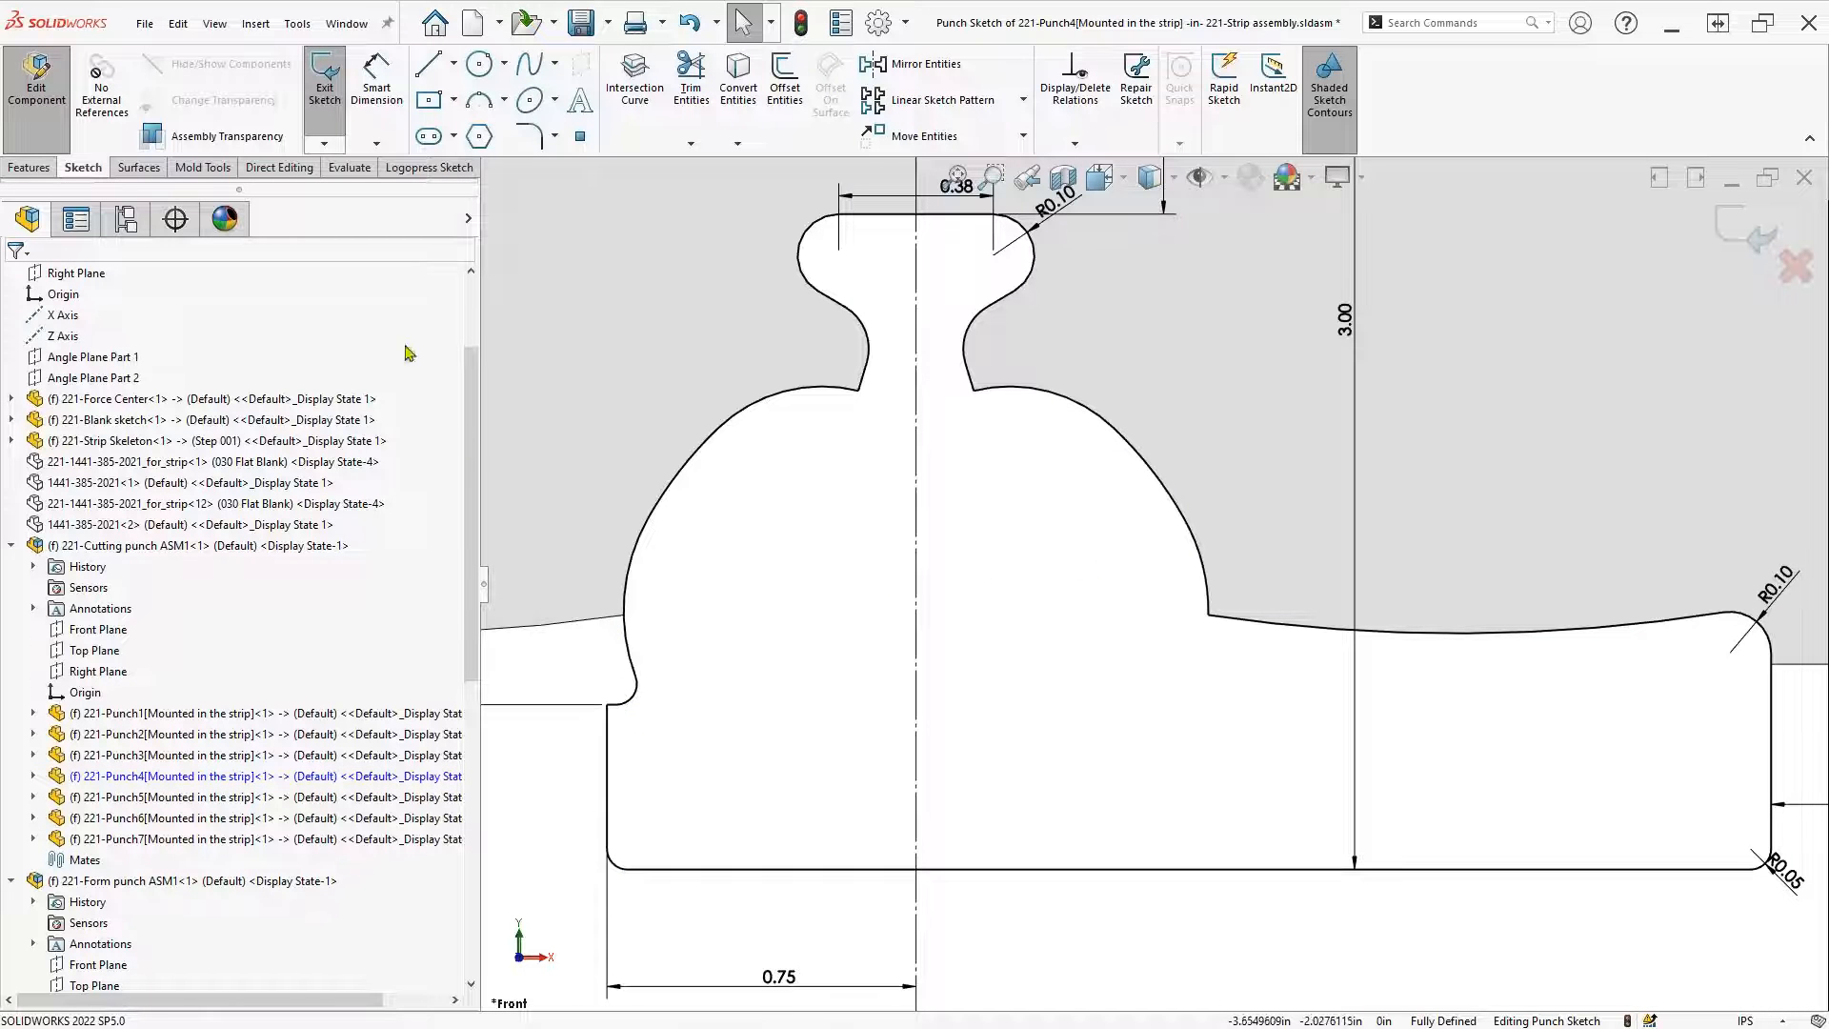
# Optimize Punch4's cutting outline, erasing the heel portion from the lower-left fillet to the right R0.10 corner
pyautogui.click(433, 167)
pyautogui.click(381, 105)
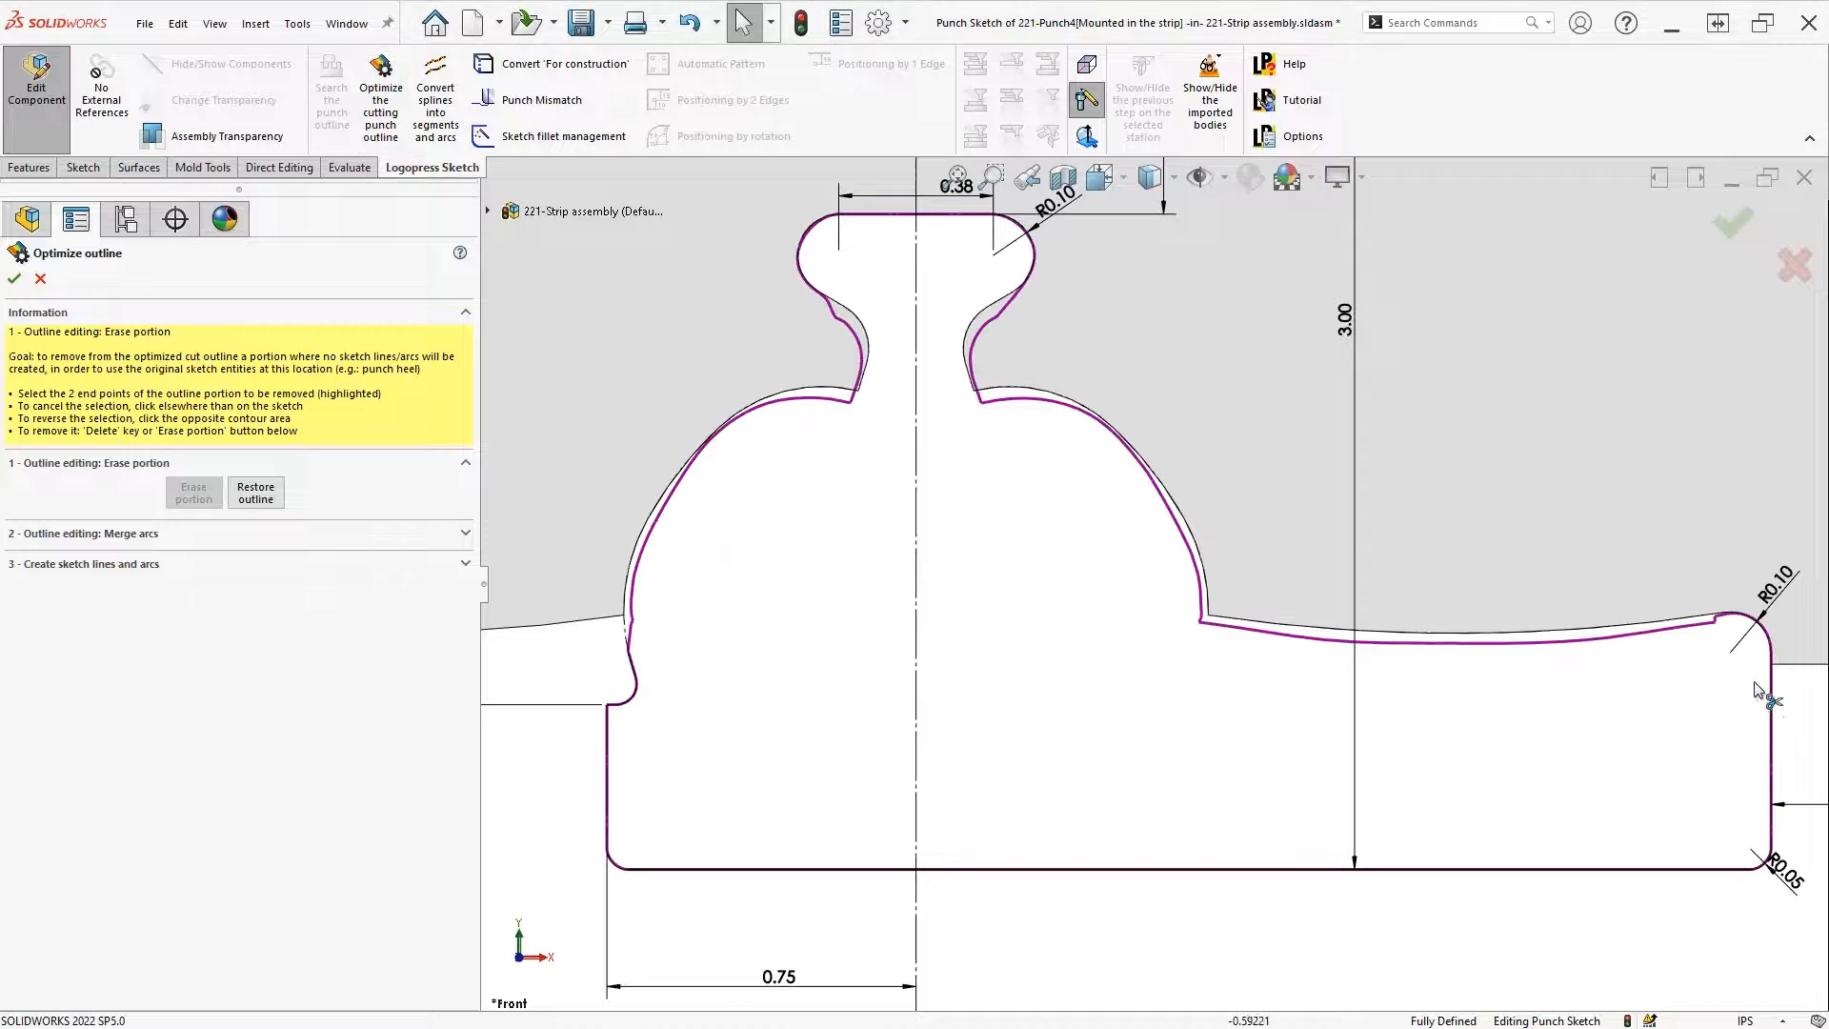
pyautogui.click(631, 703)
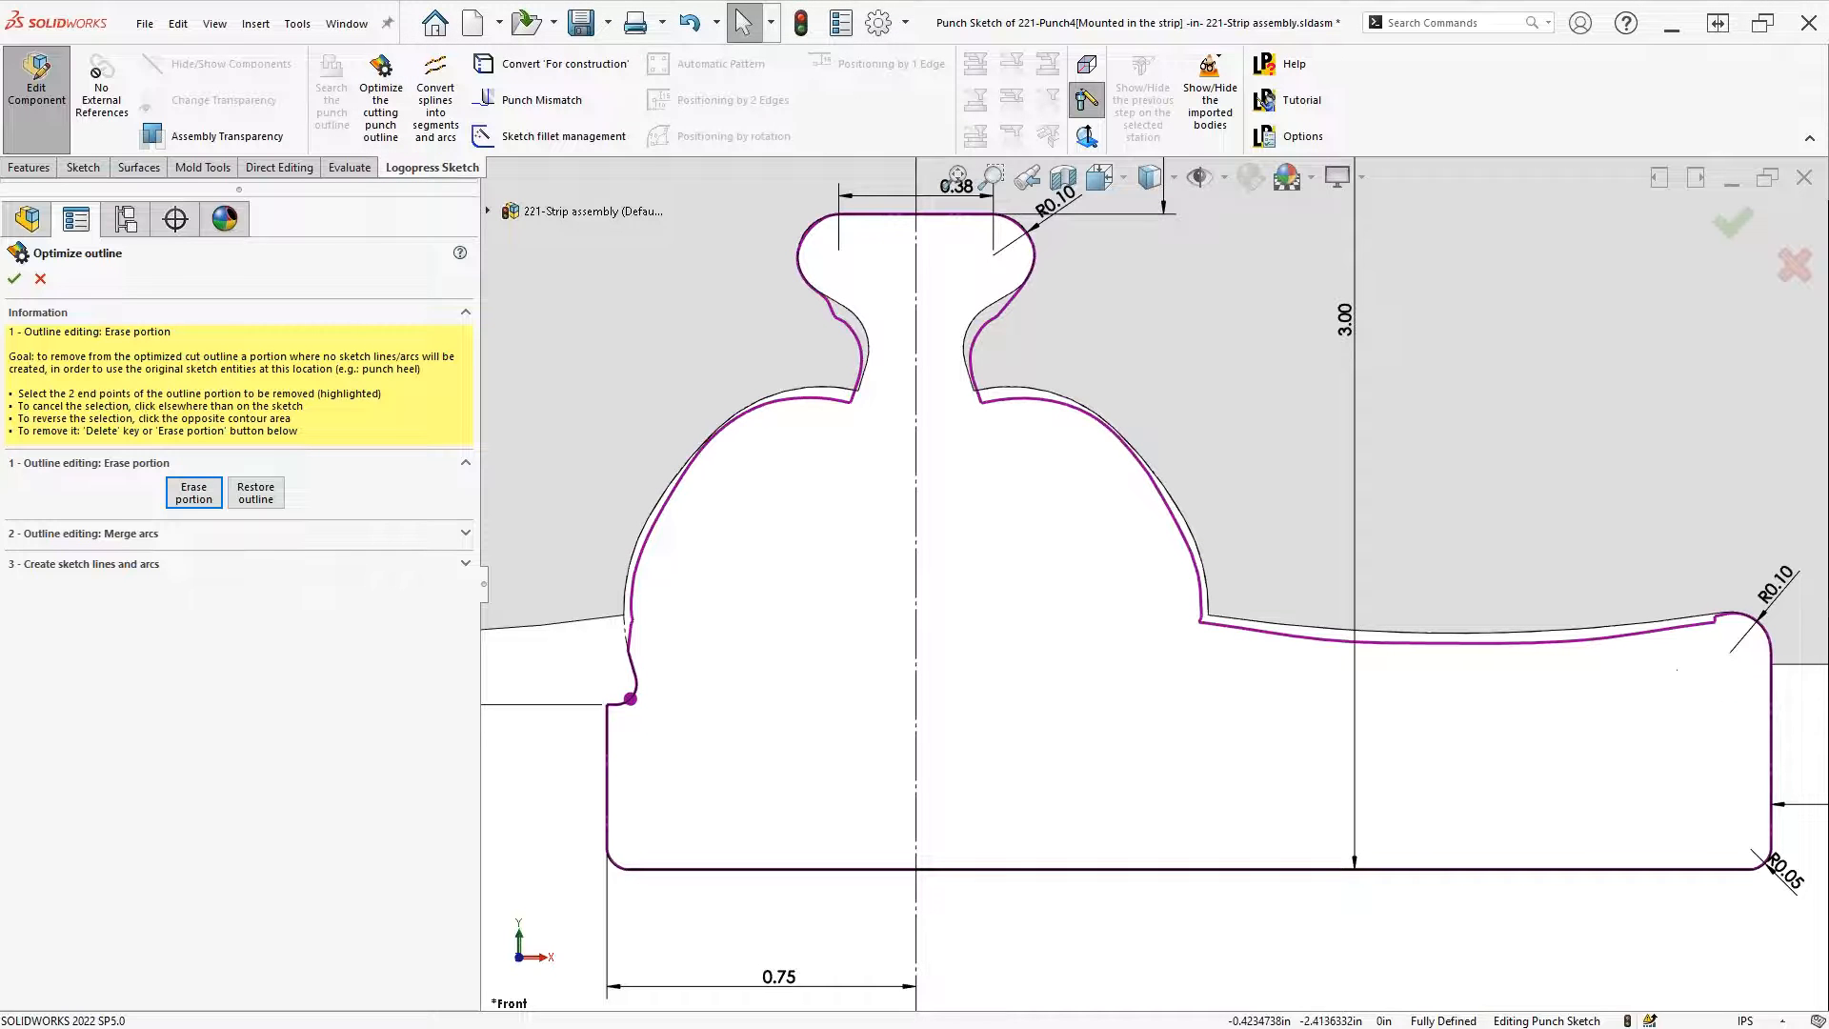
pyautogui.click(1761, 625)
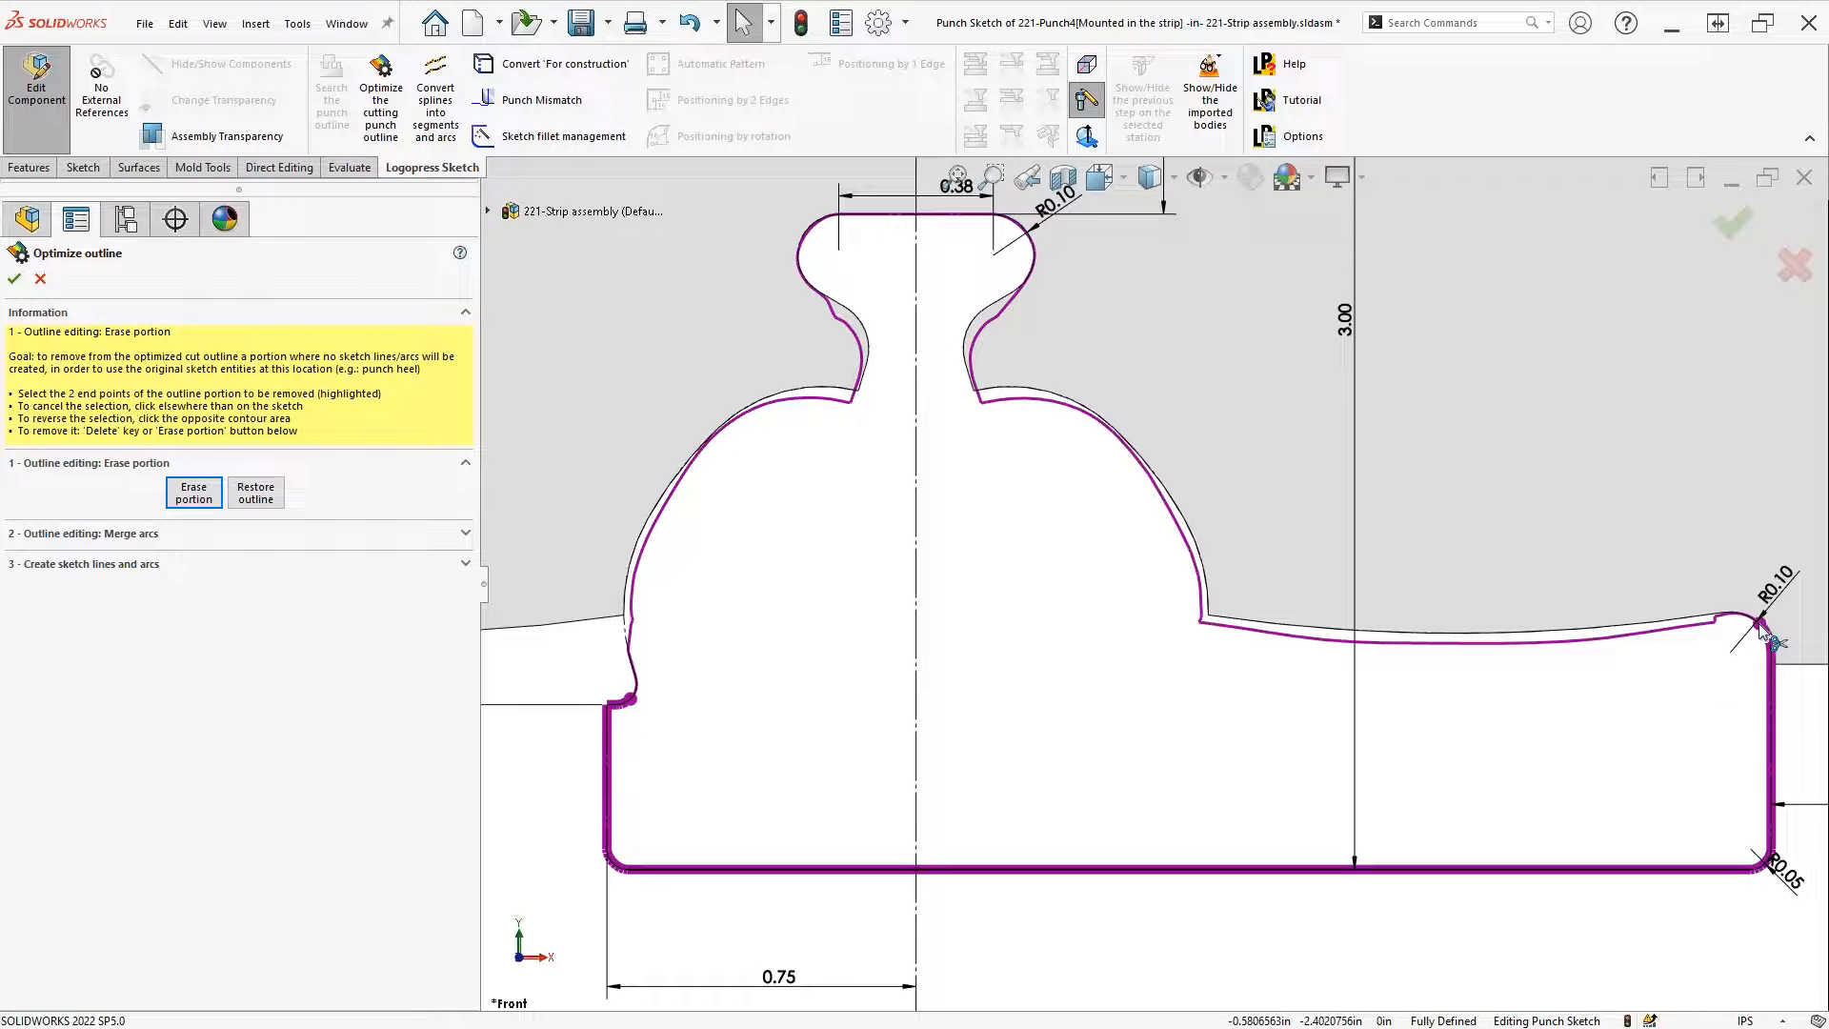
pyautogui.click(194, 492)
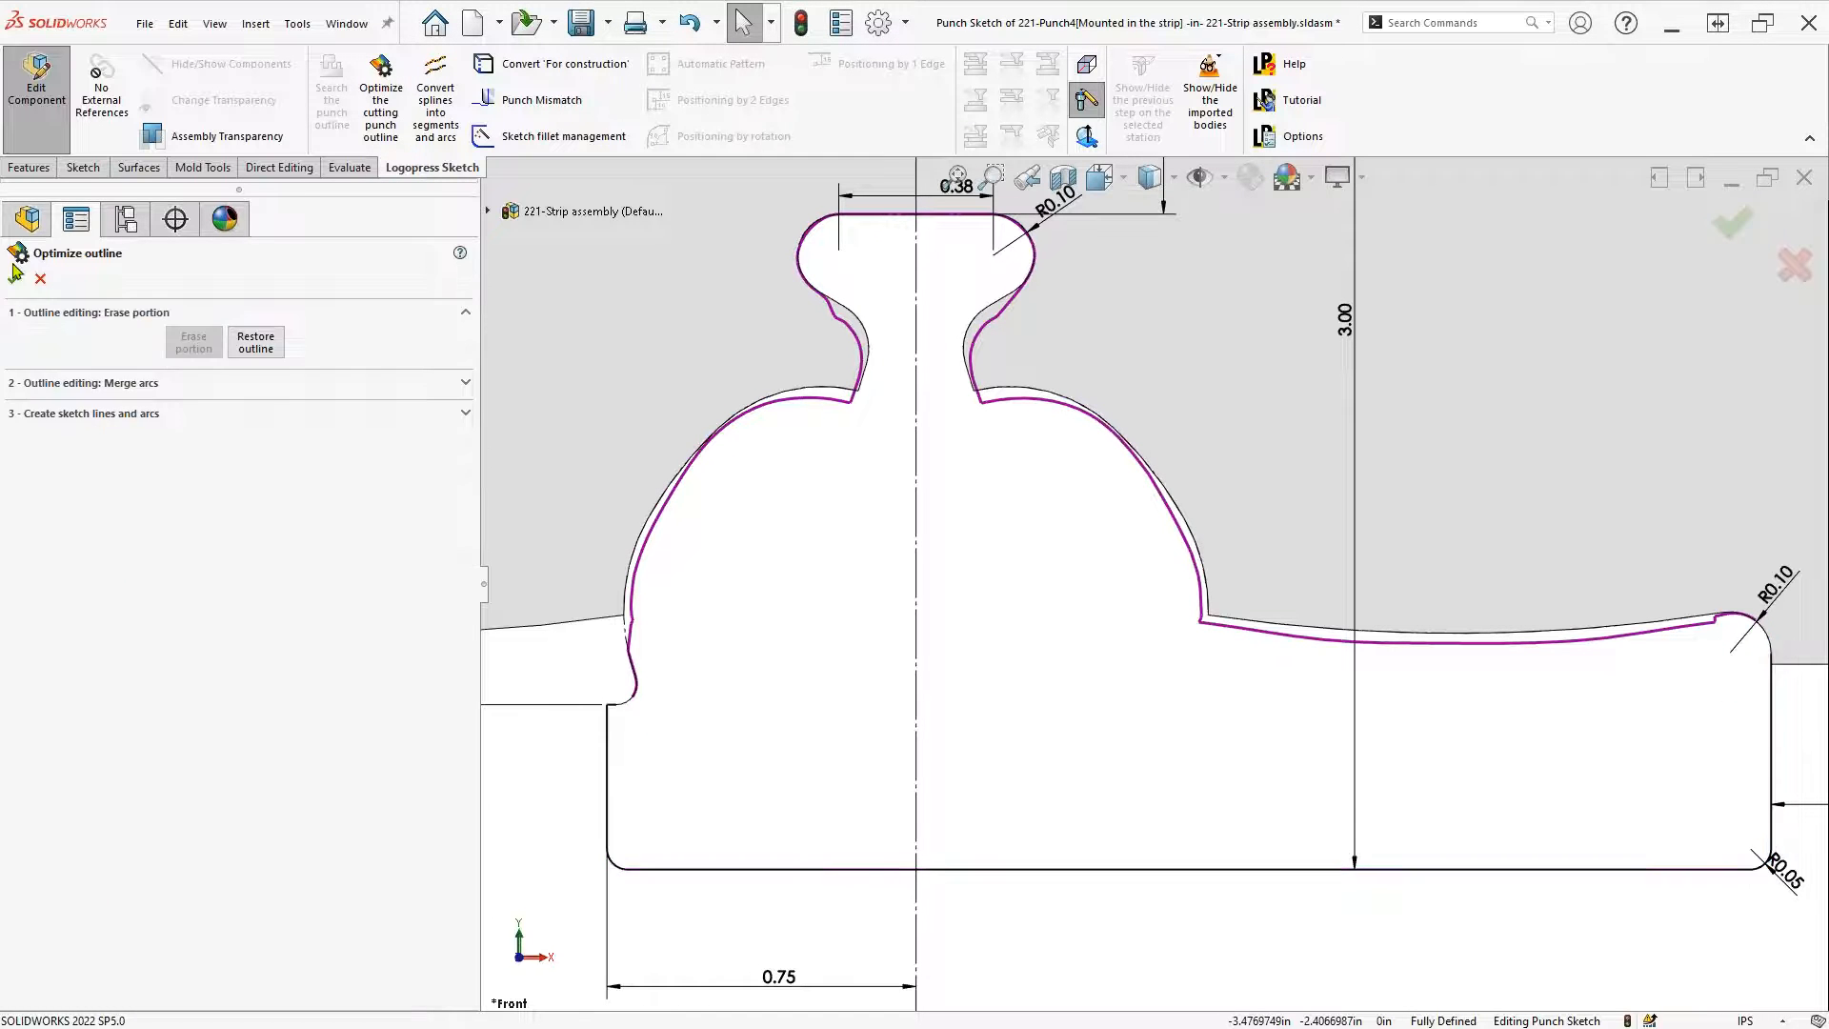
pyautogui.click(15, 279)
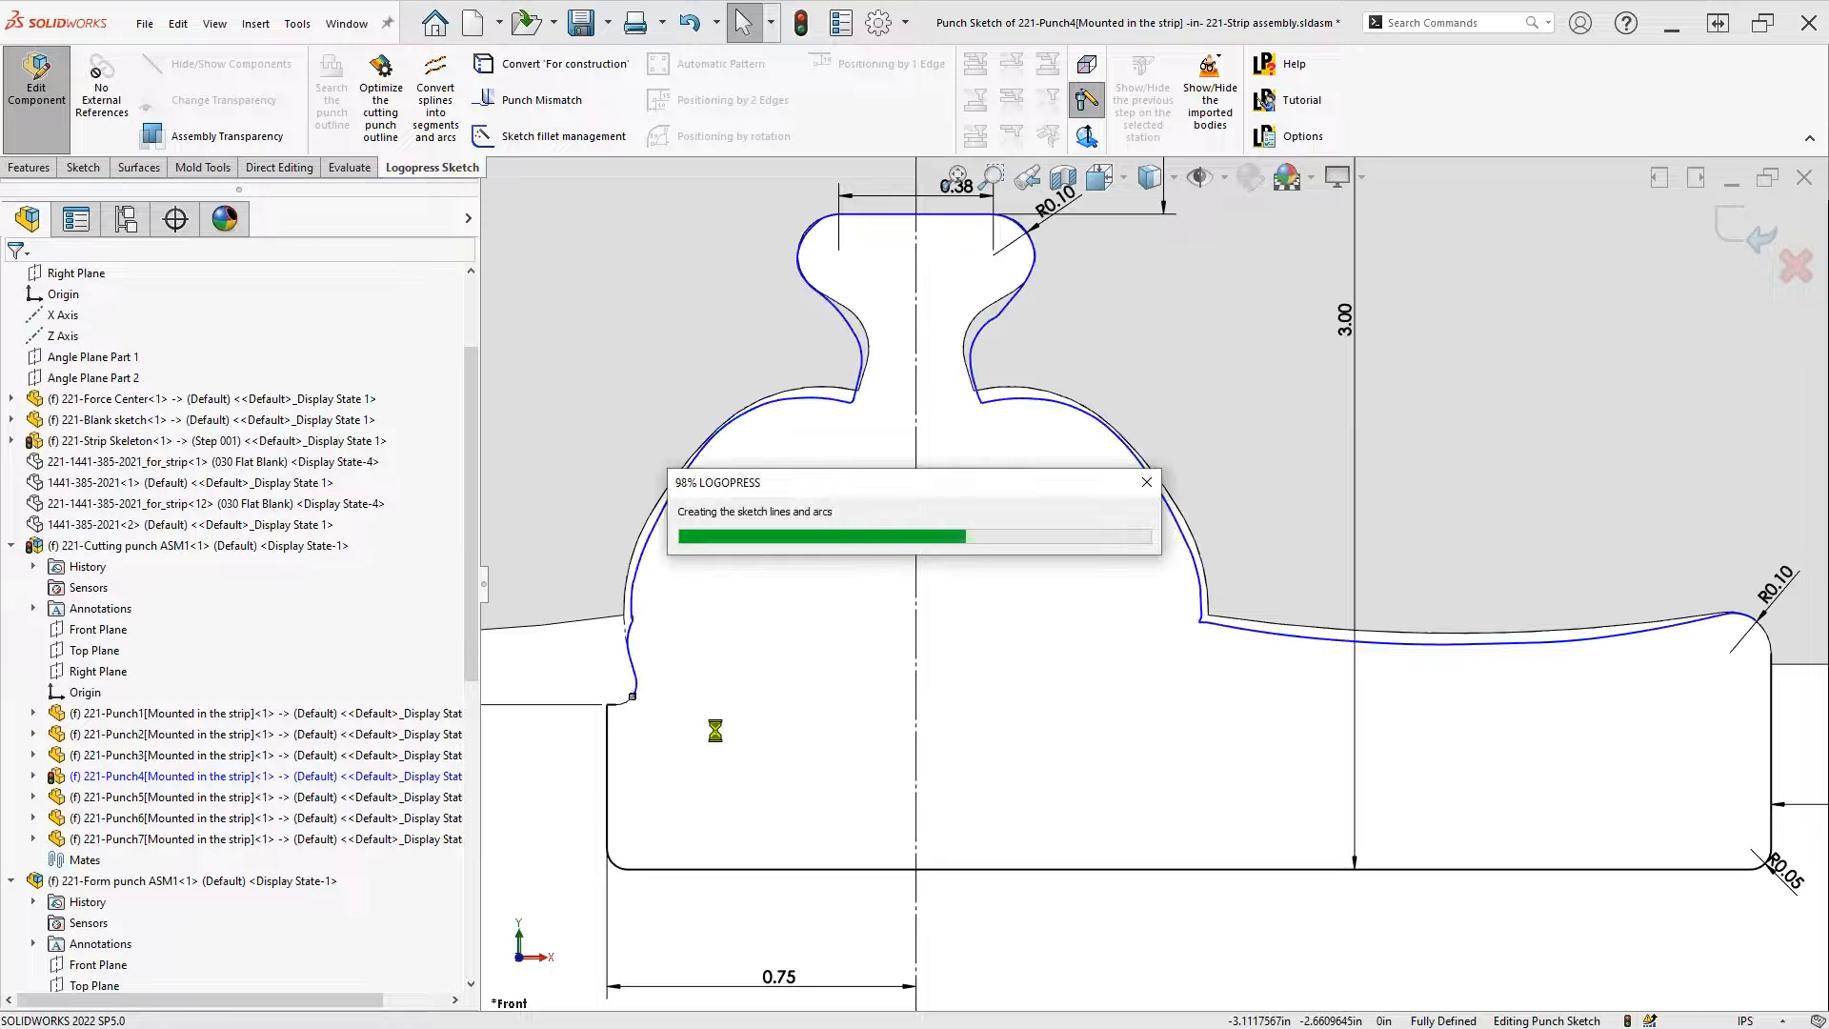
# Fillet the short leftover line to the existing arc with R0.05 at Punch4's left corner
pyautogui.scroll(-3, 713, 742)
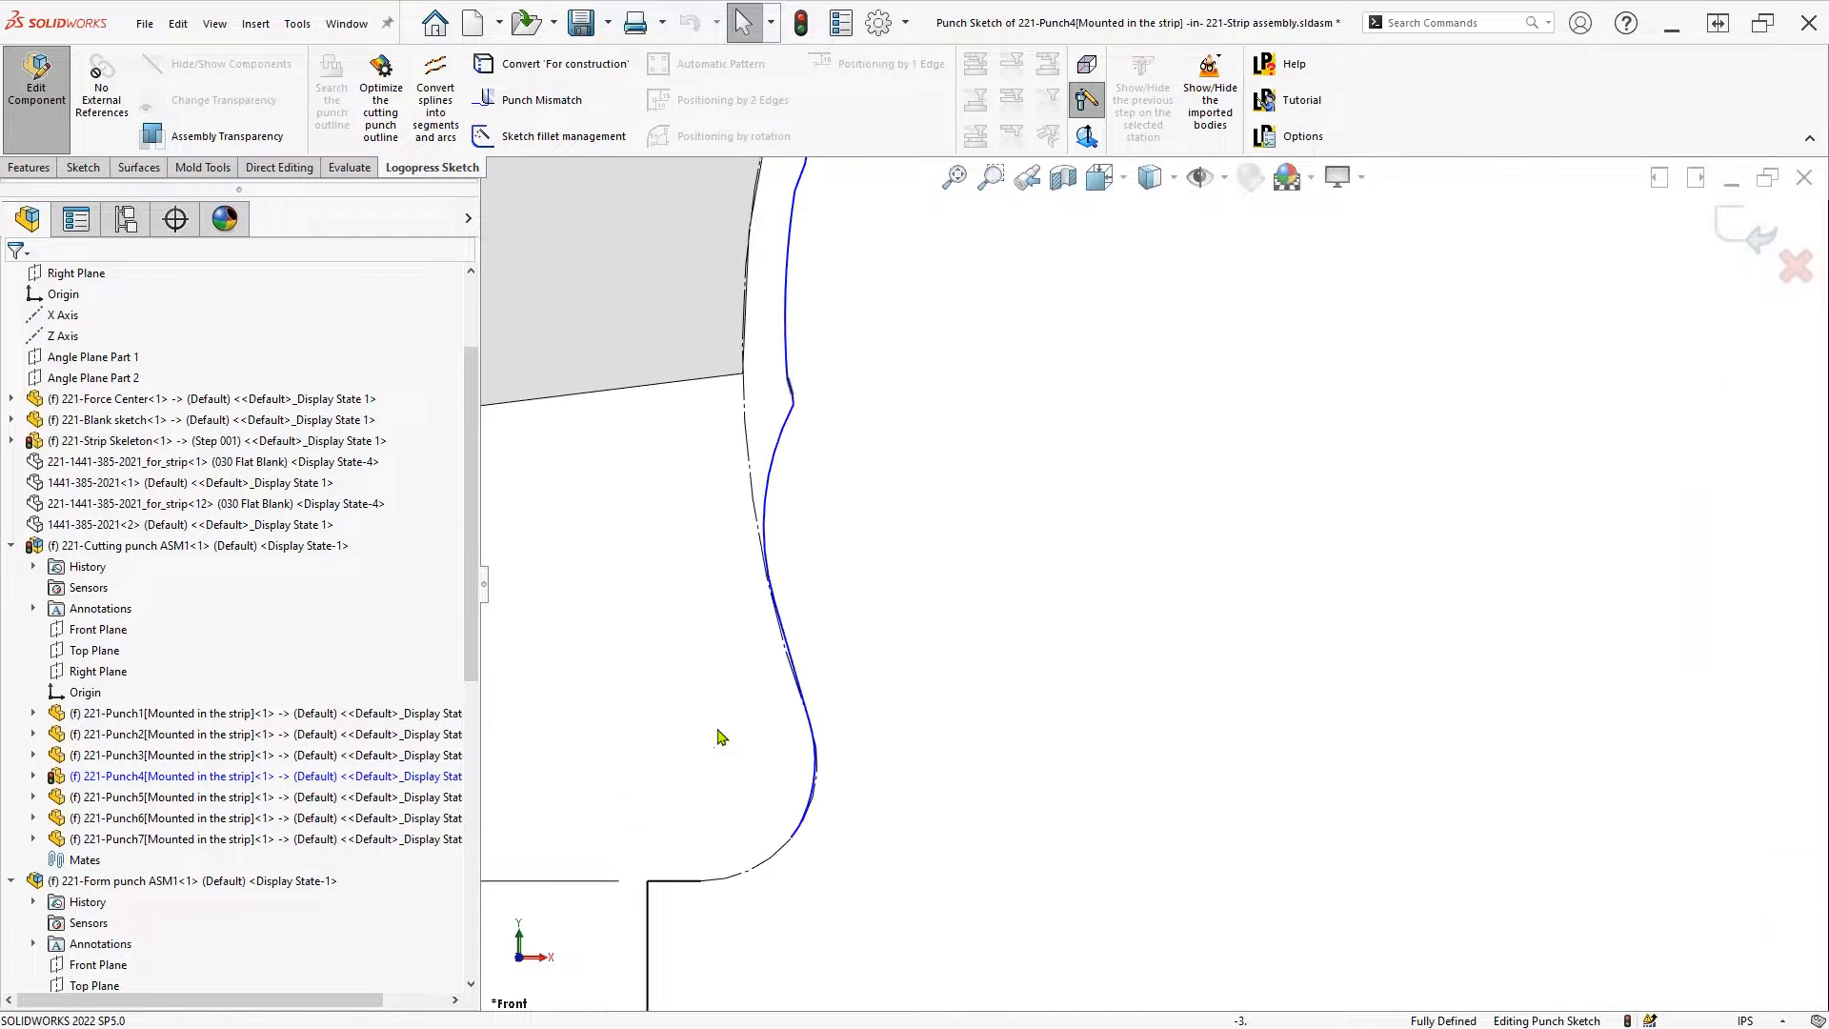
pyautogui.moveTo(742, 924); pyautogui.dragTo(950, 380)
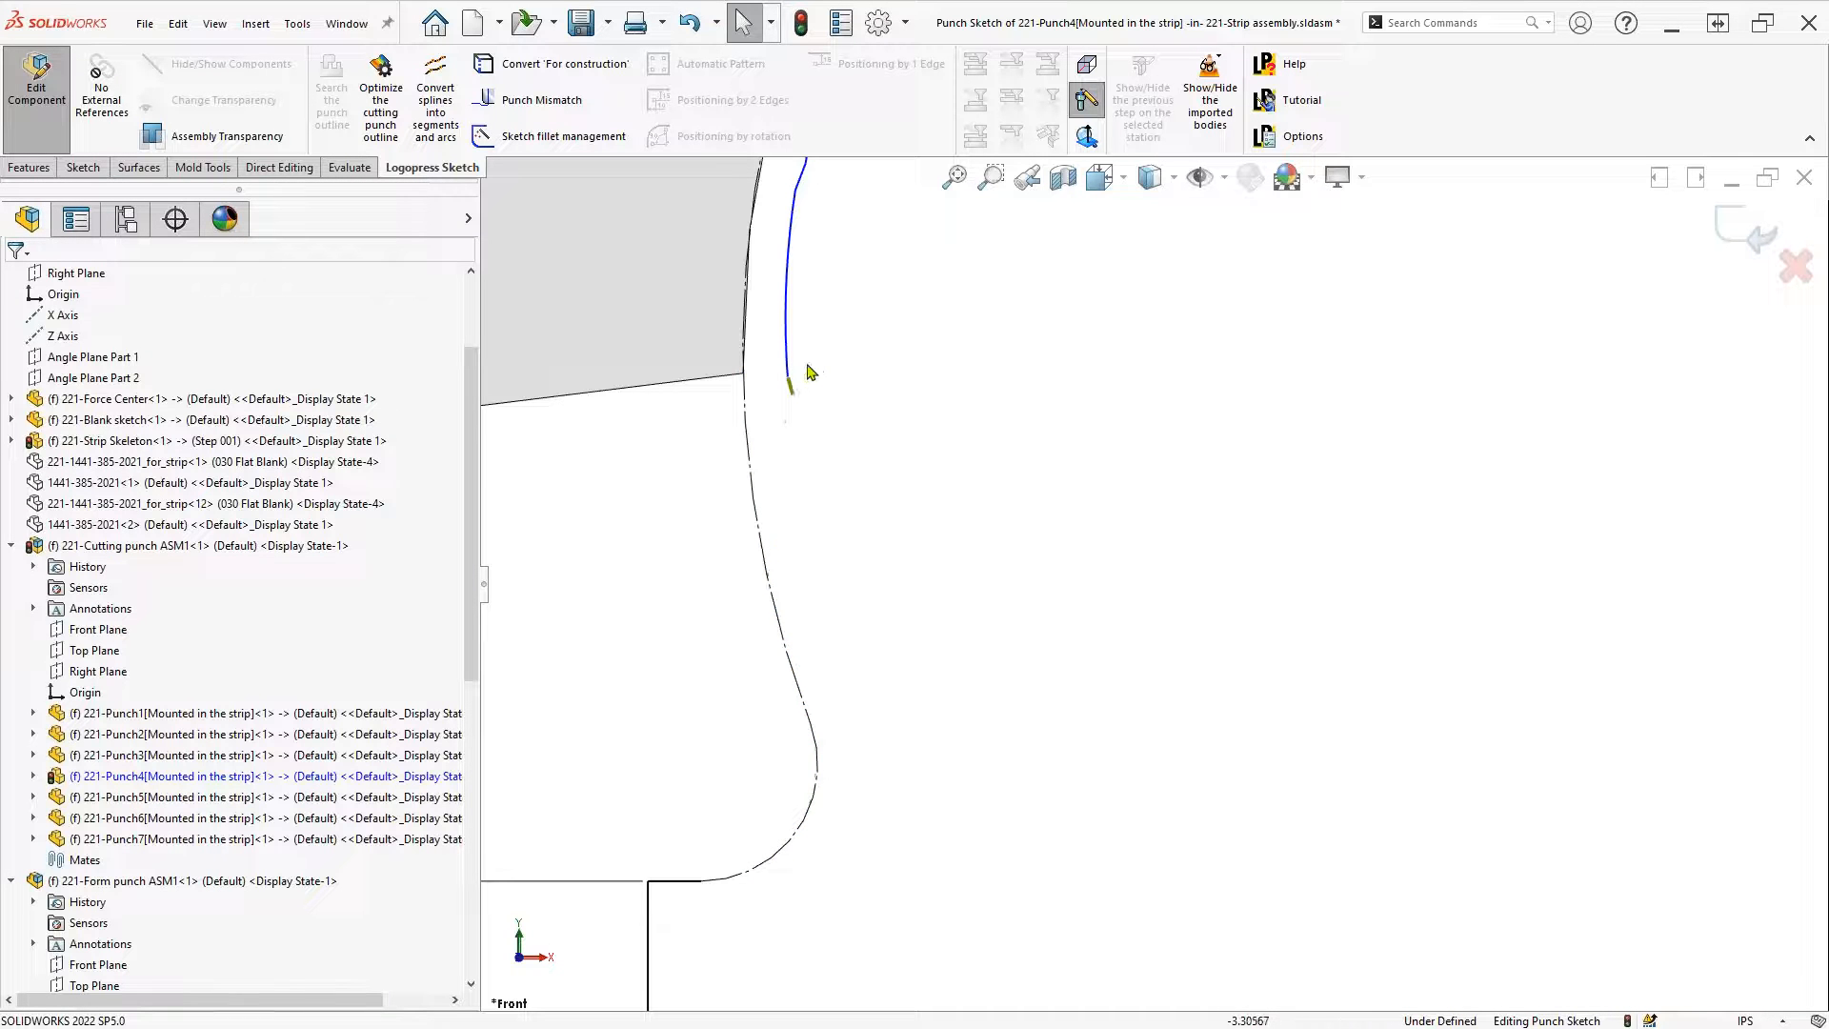
pyautogui.scroll(-2, 791, 379)
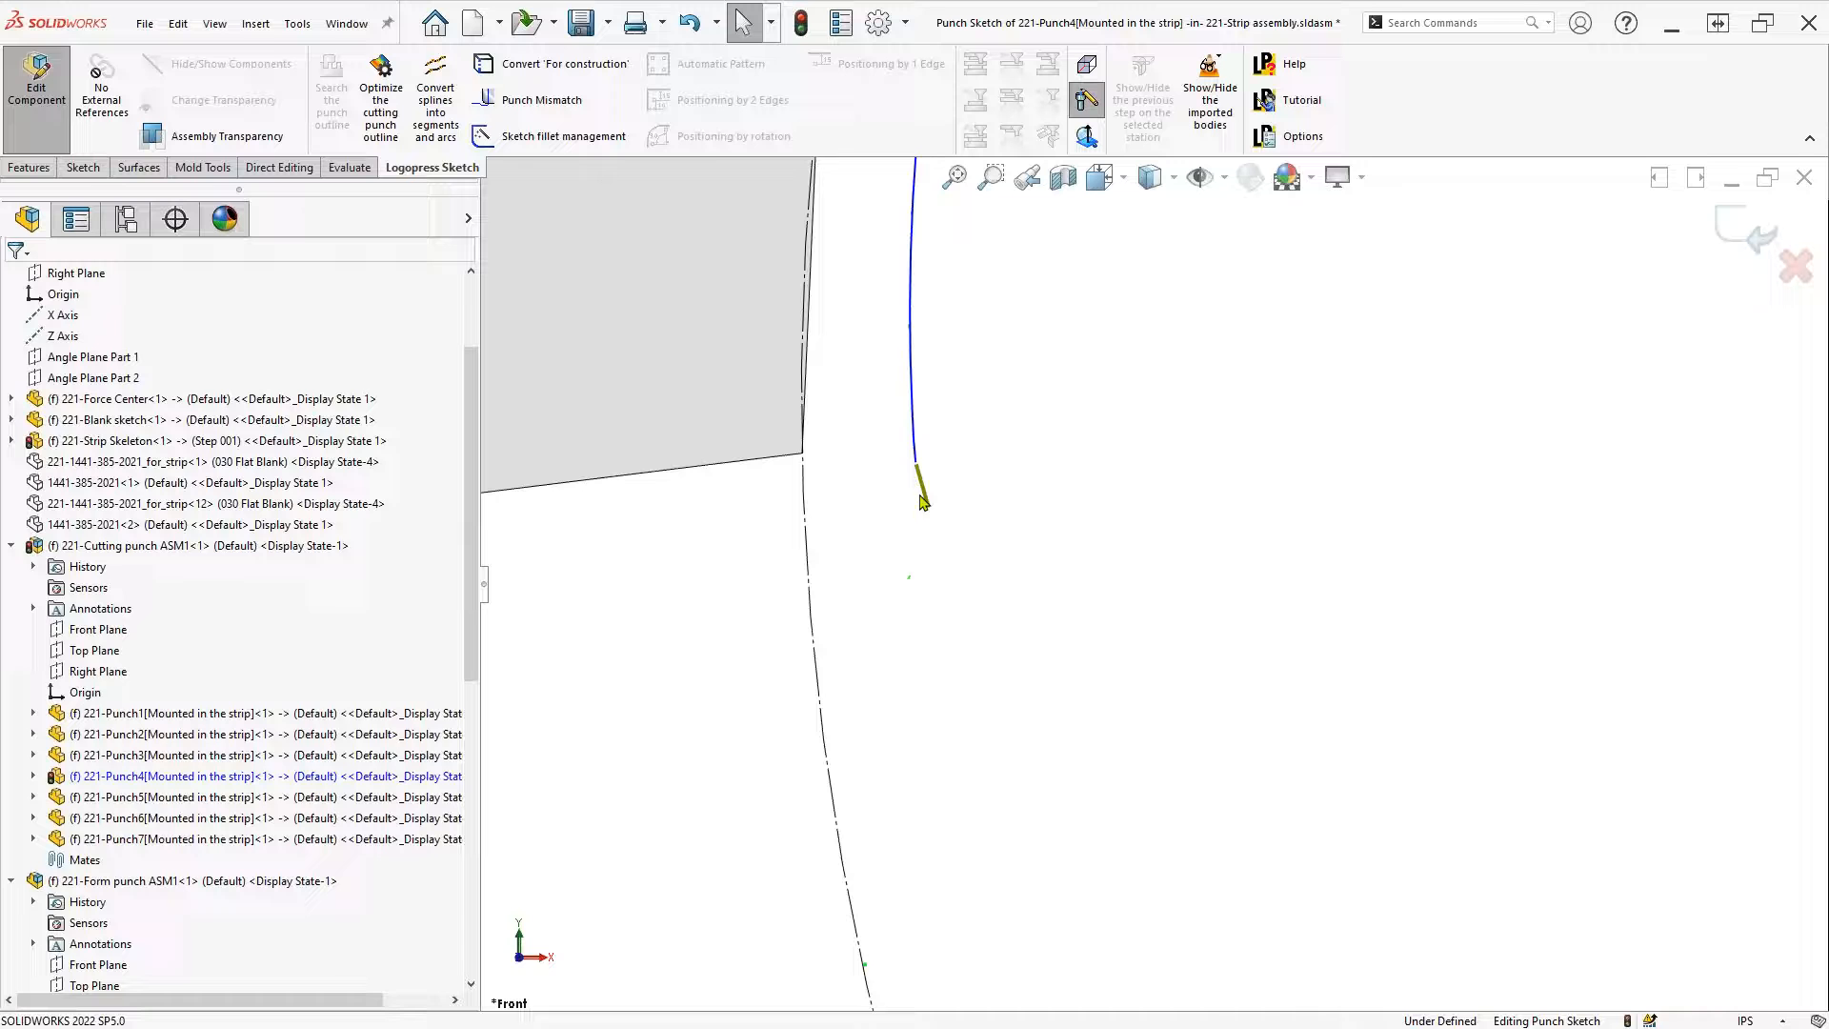
pyautogui.click(913, 457)
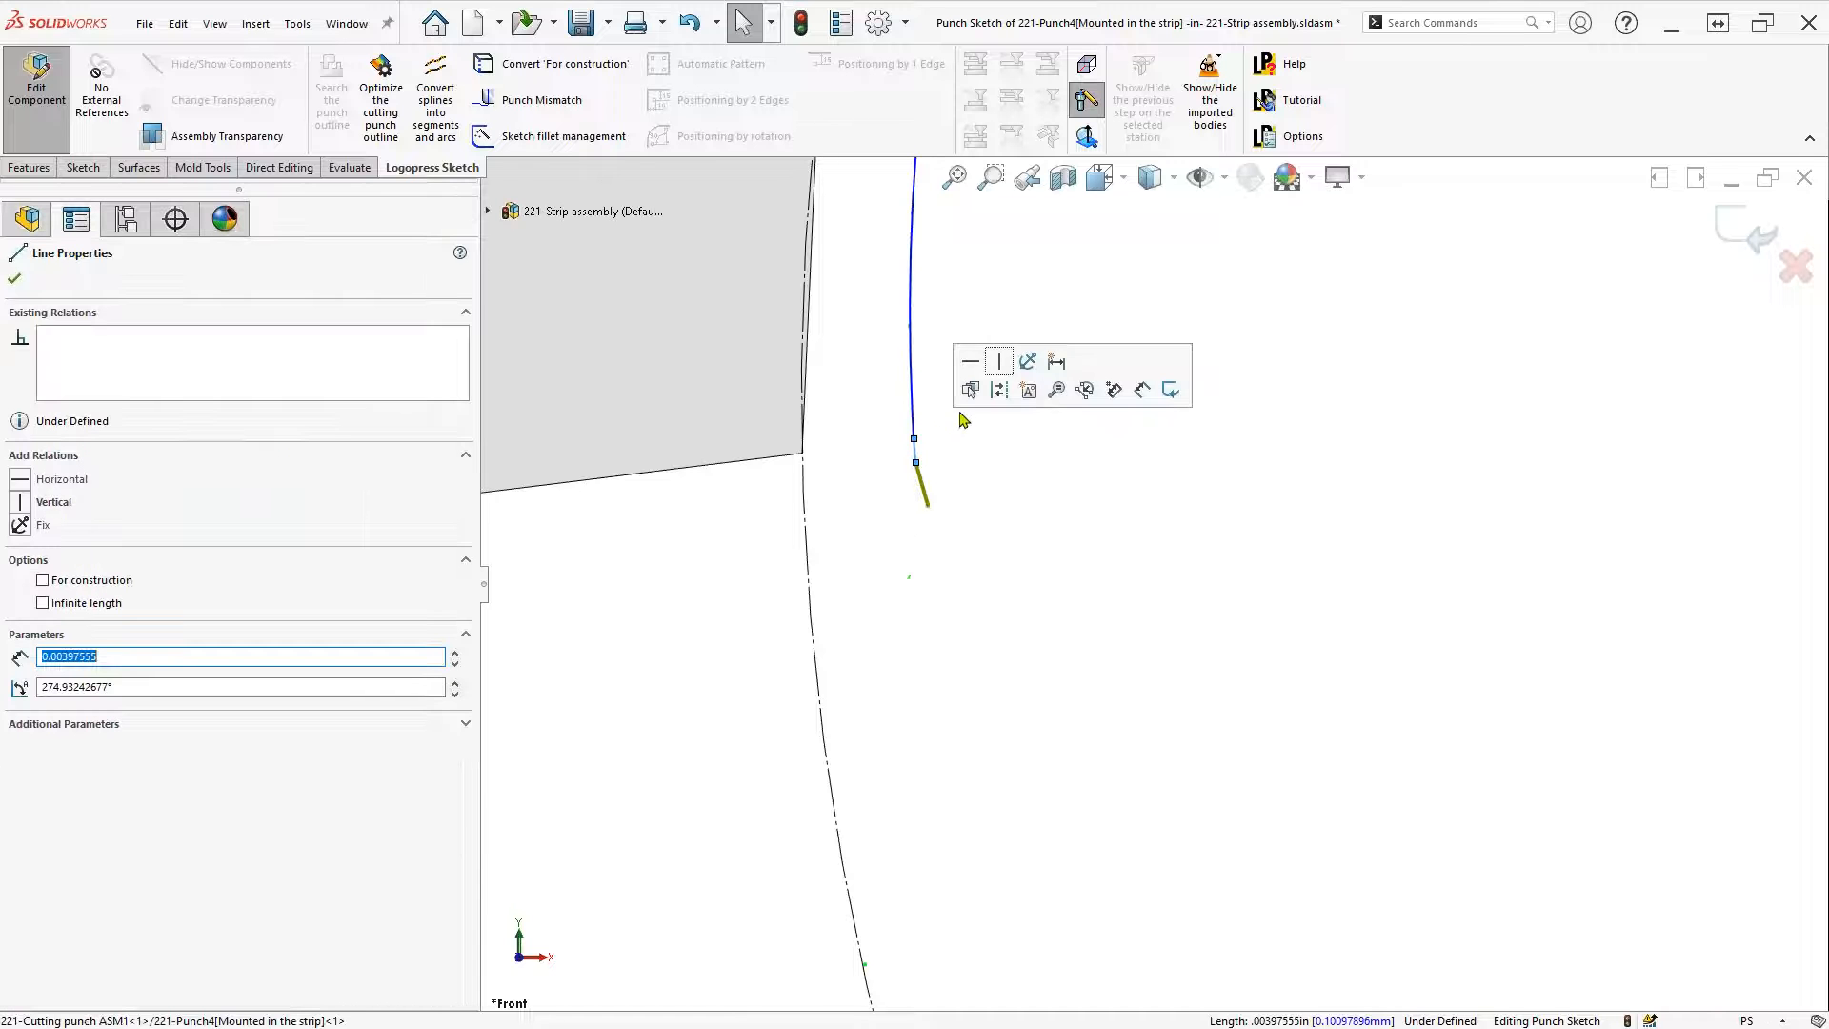
pyautogui.click(994, 528)
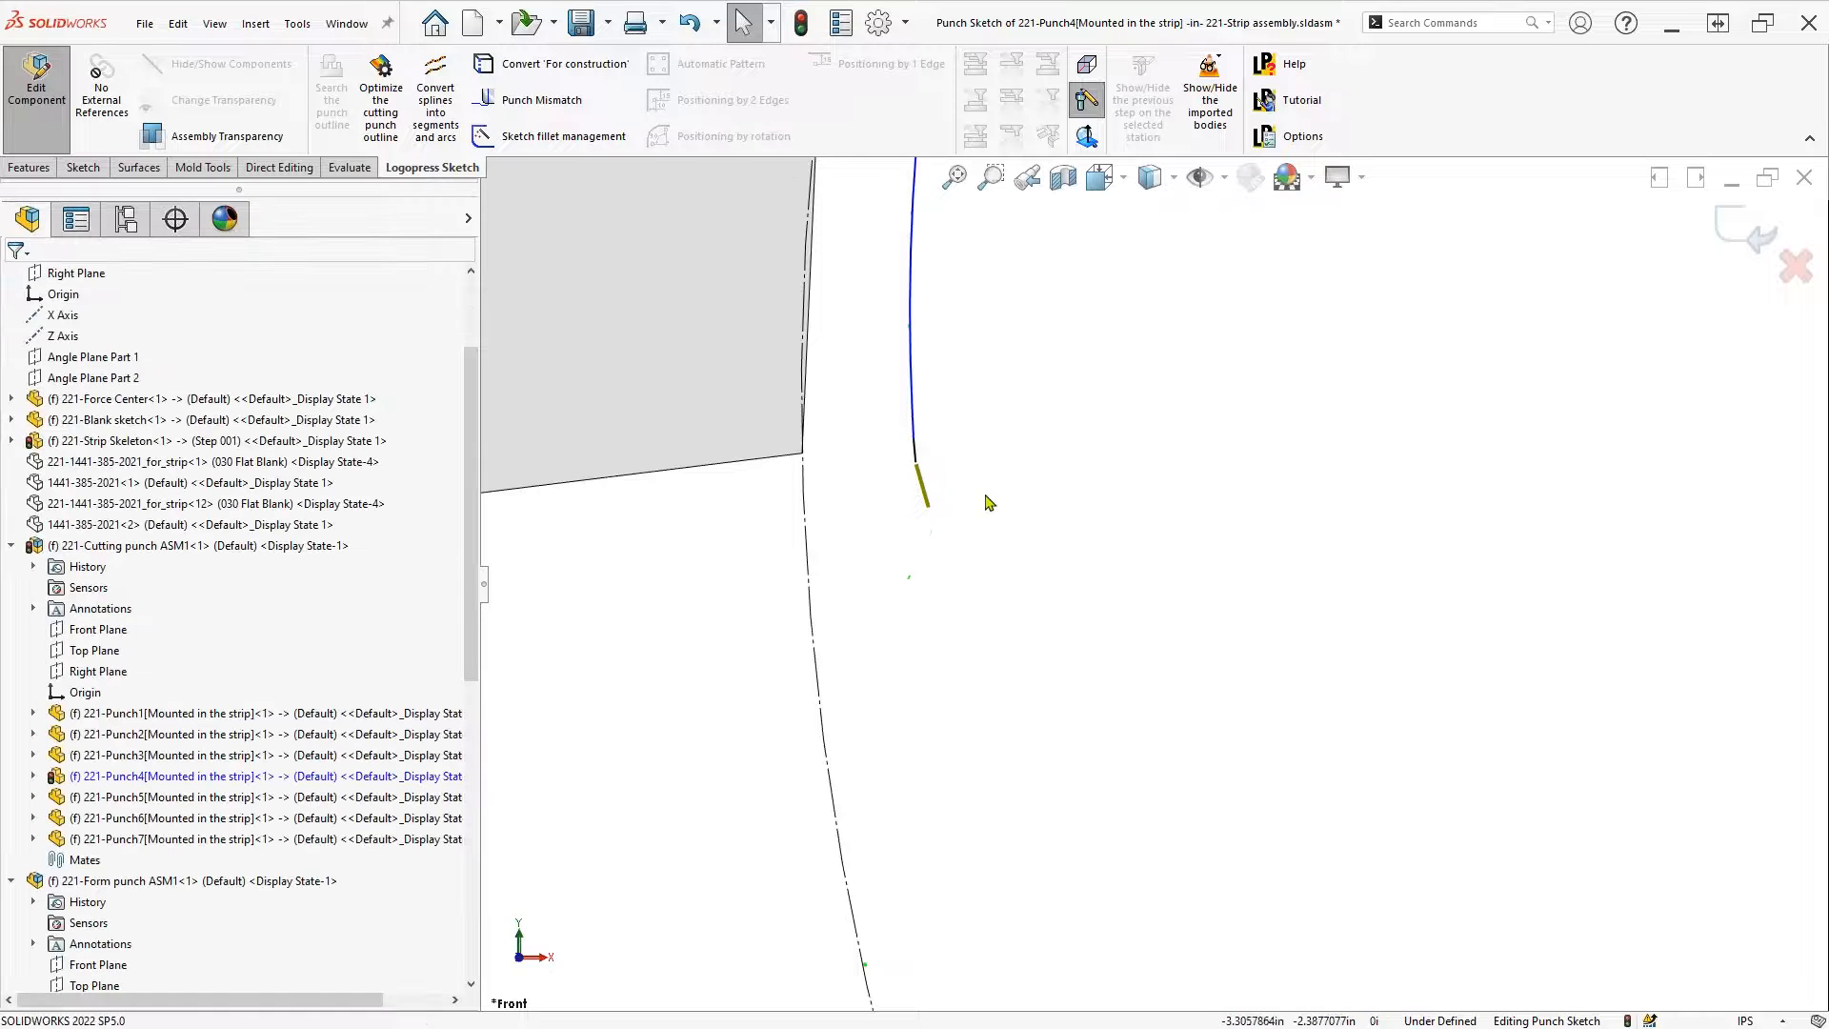
pyautogui.press('s')
pyautogui.click(1074, 595)
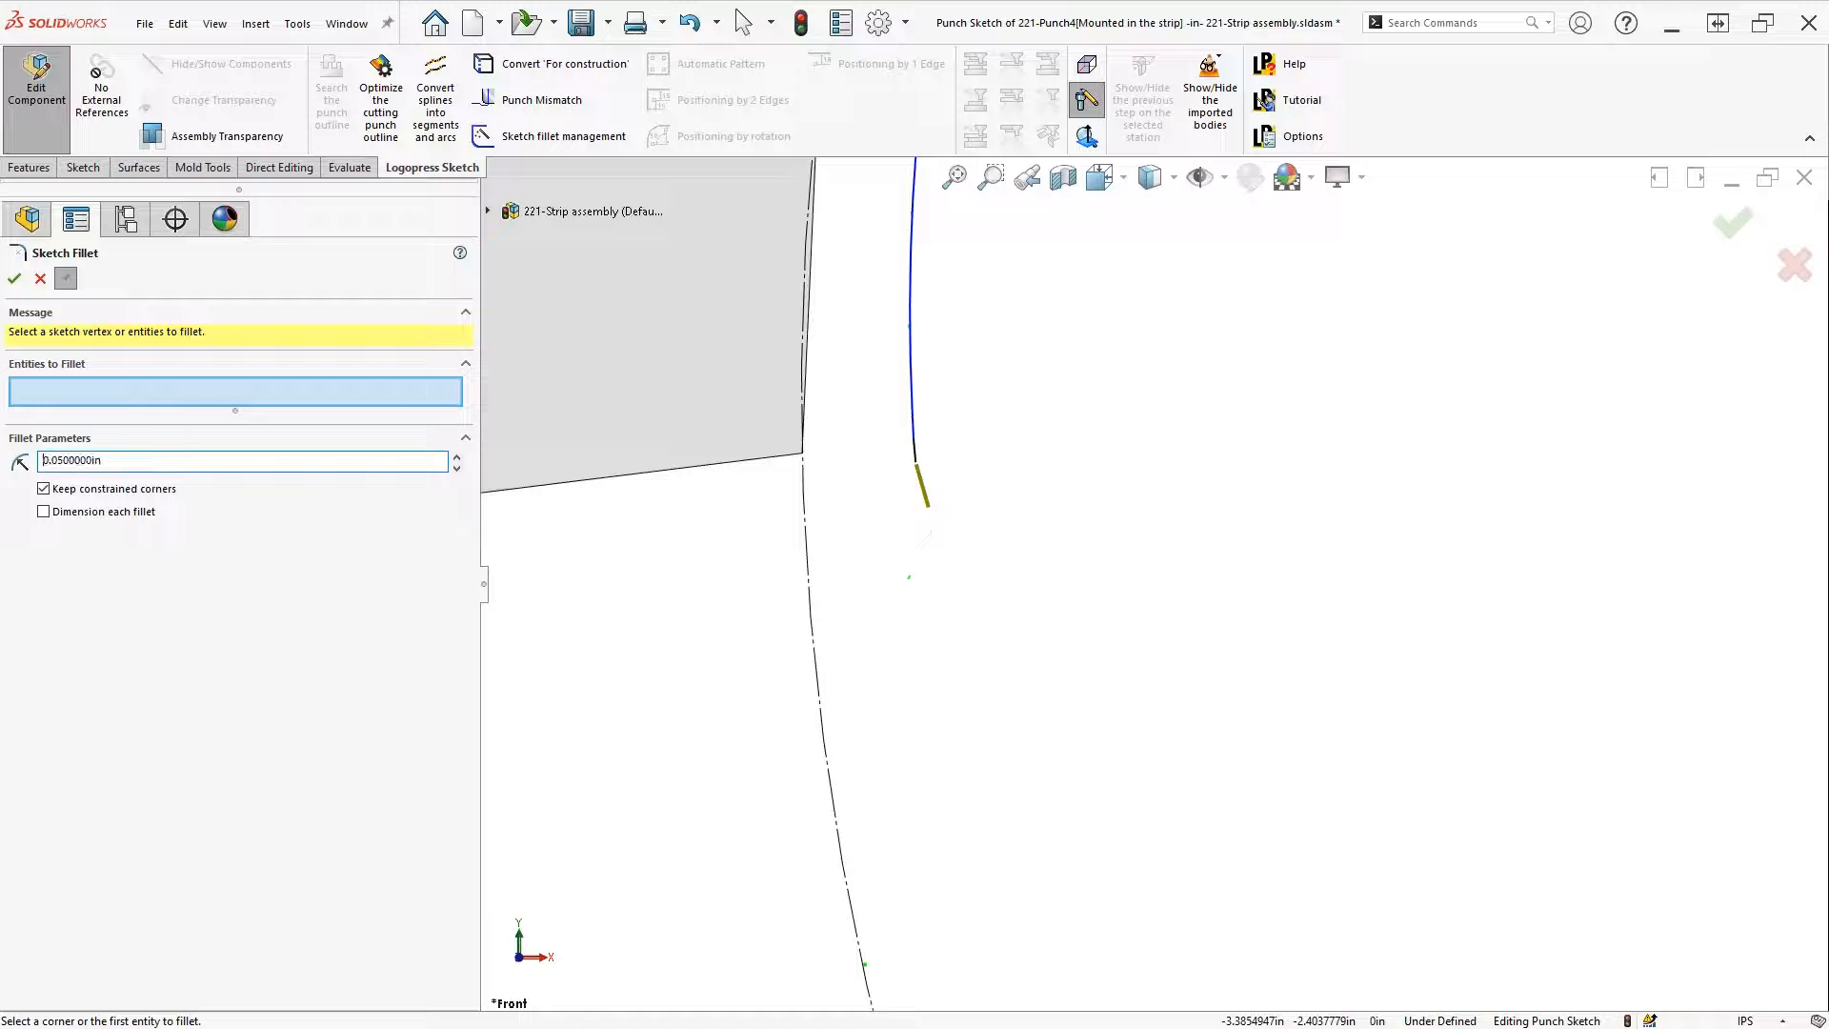
pyautogui.click(920, 478)
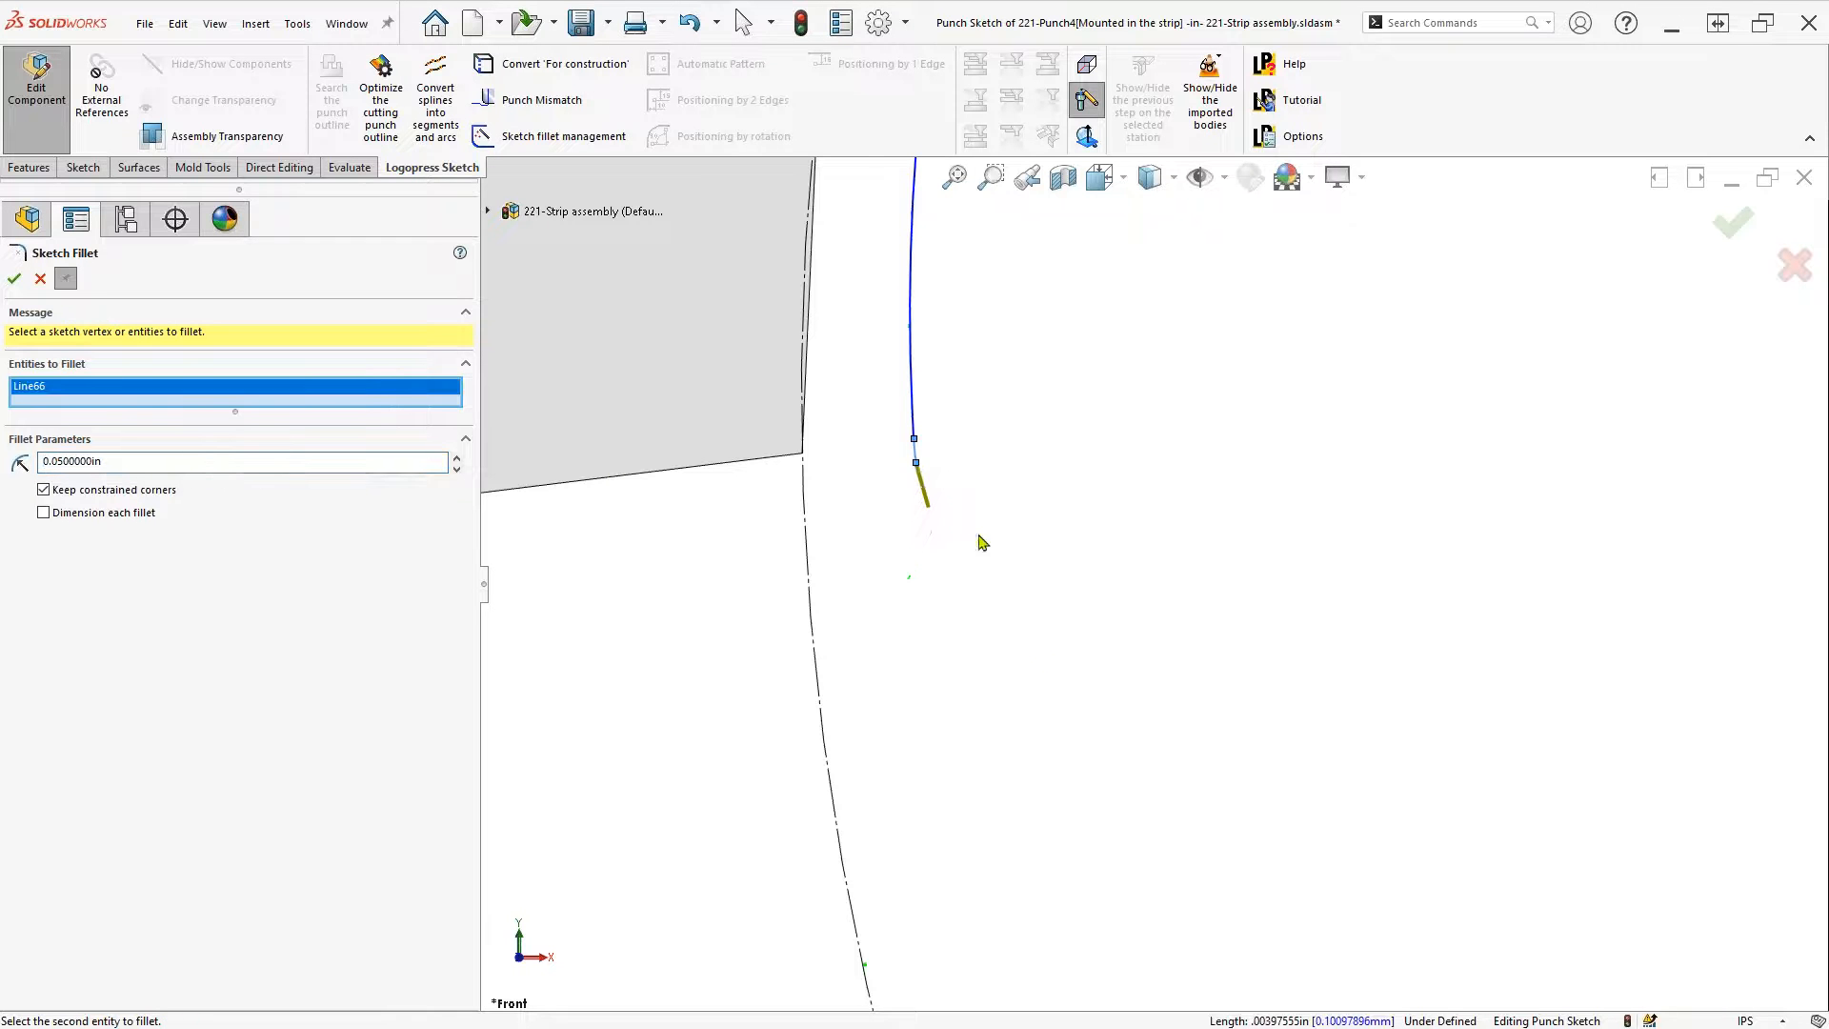
pyautogui.scroll(1, 1008, 670)
pyautogui.scroll(4, 886, 775)
pyautogui.click(767, 747)
pyautogui.press('Return')
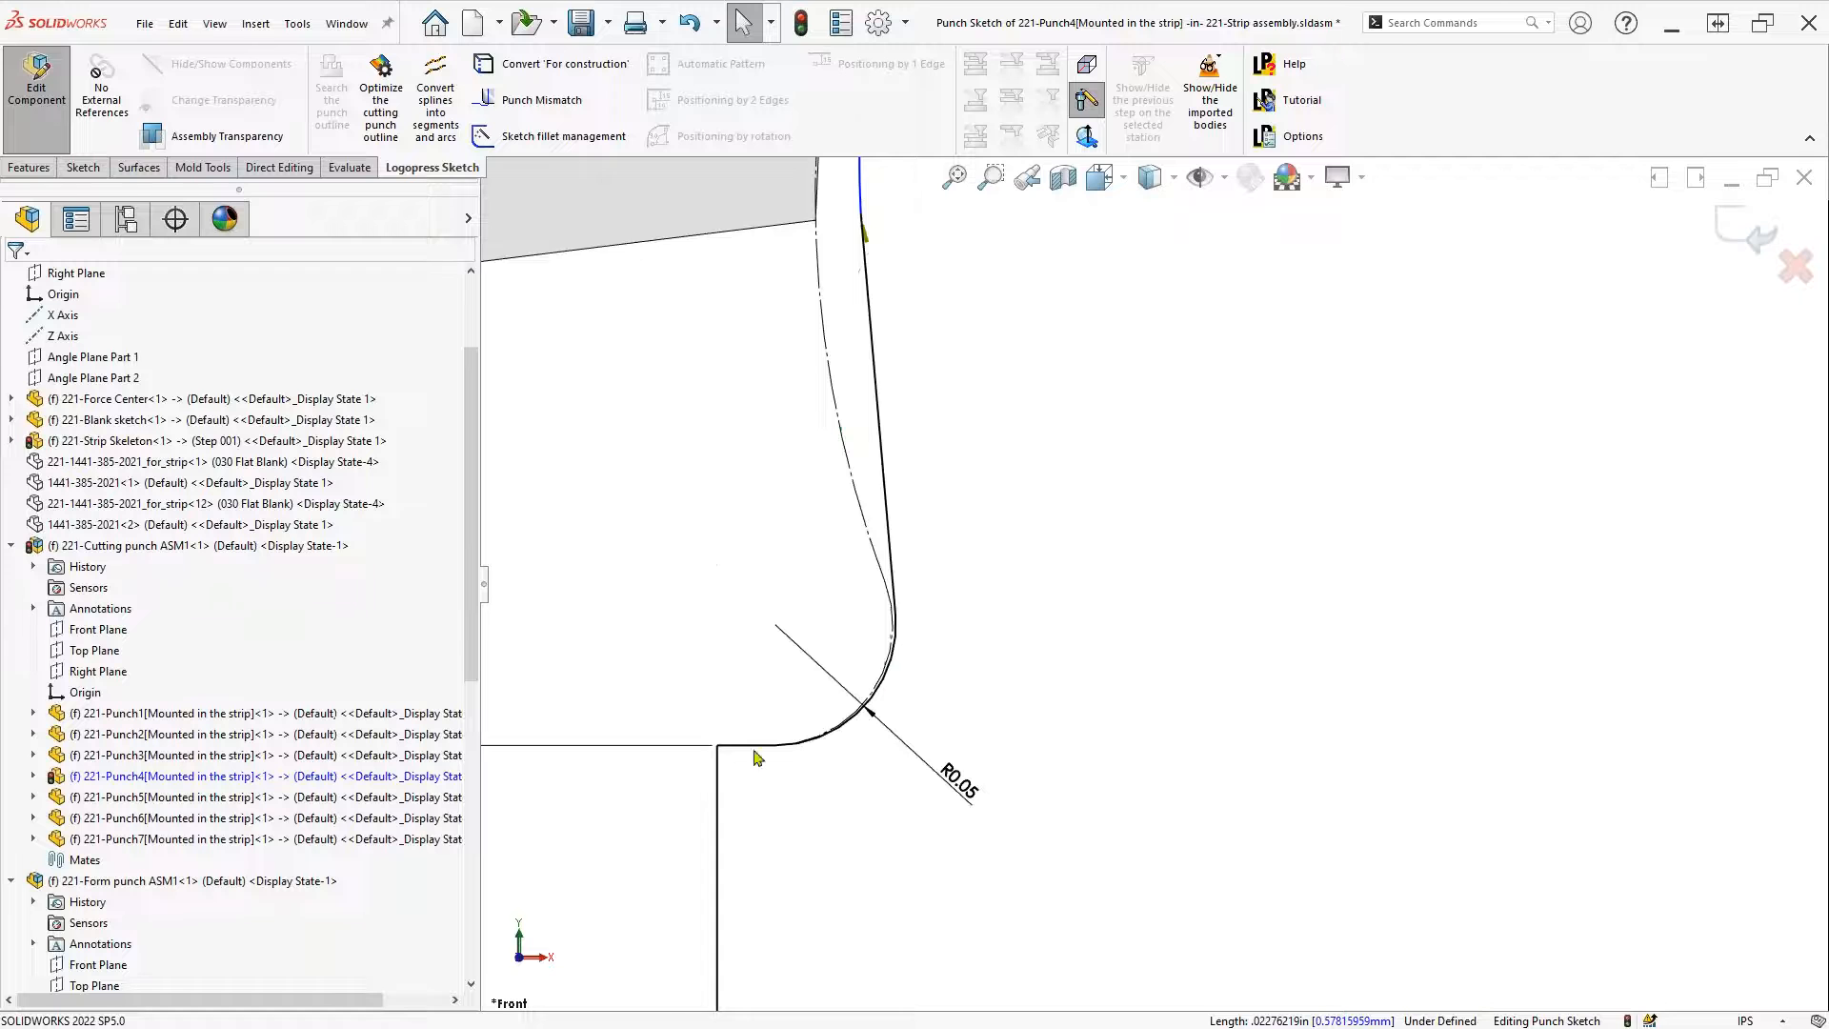
pyautogui.scroll(-6, 1154, 811)
pyautogui.scroll(4, 1149, 813)
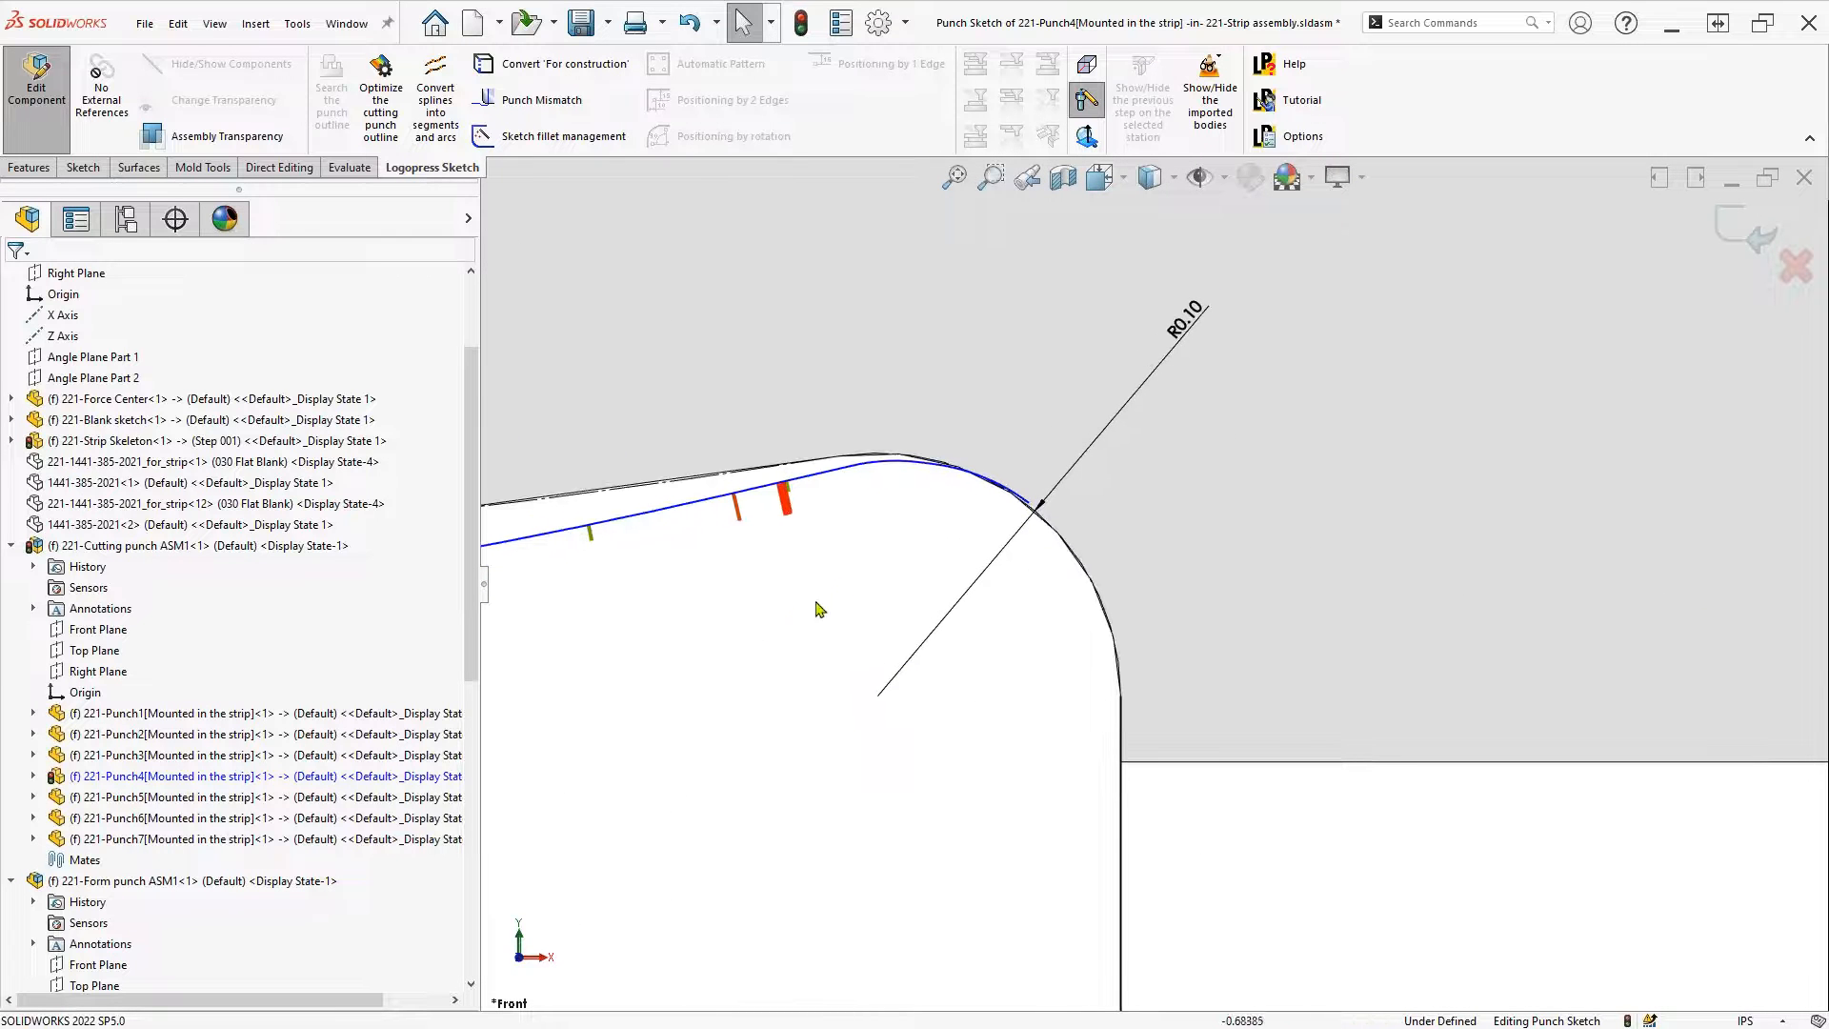
# Fix the short top-edge line and join Line27 to the second line with an R0.10 fillet
pyautogui.moveTo(832, 575); pyautogui.dragTo(1100, 363)
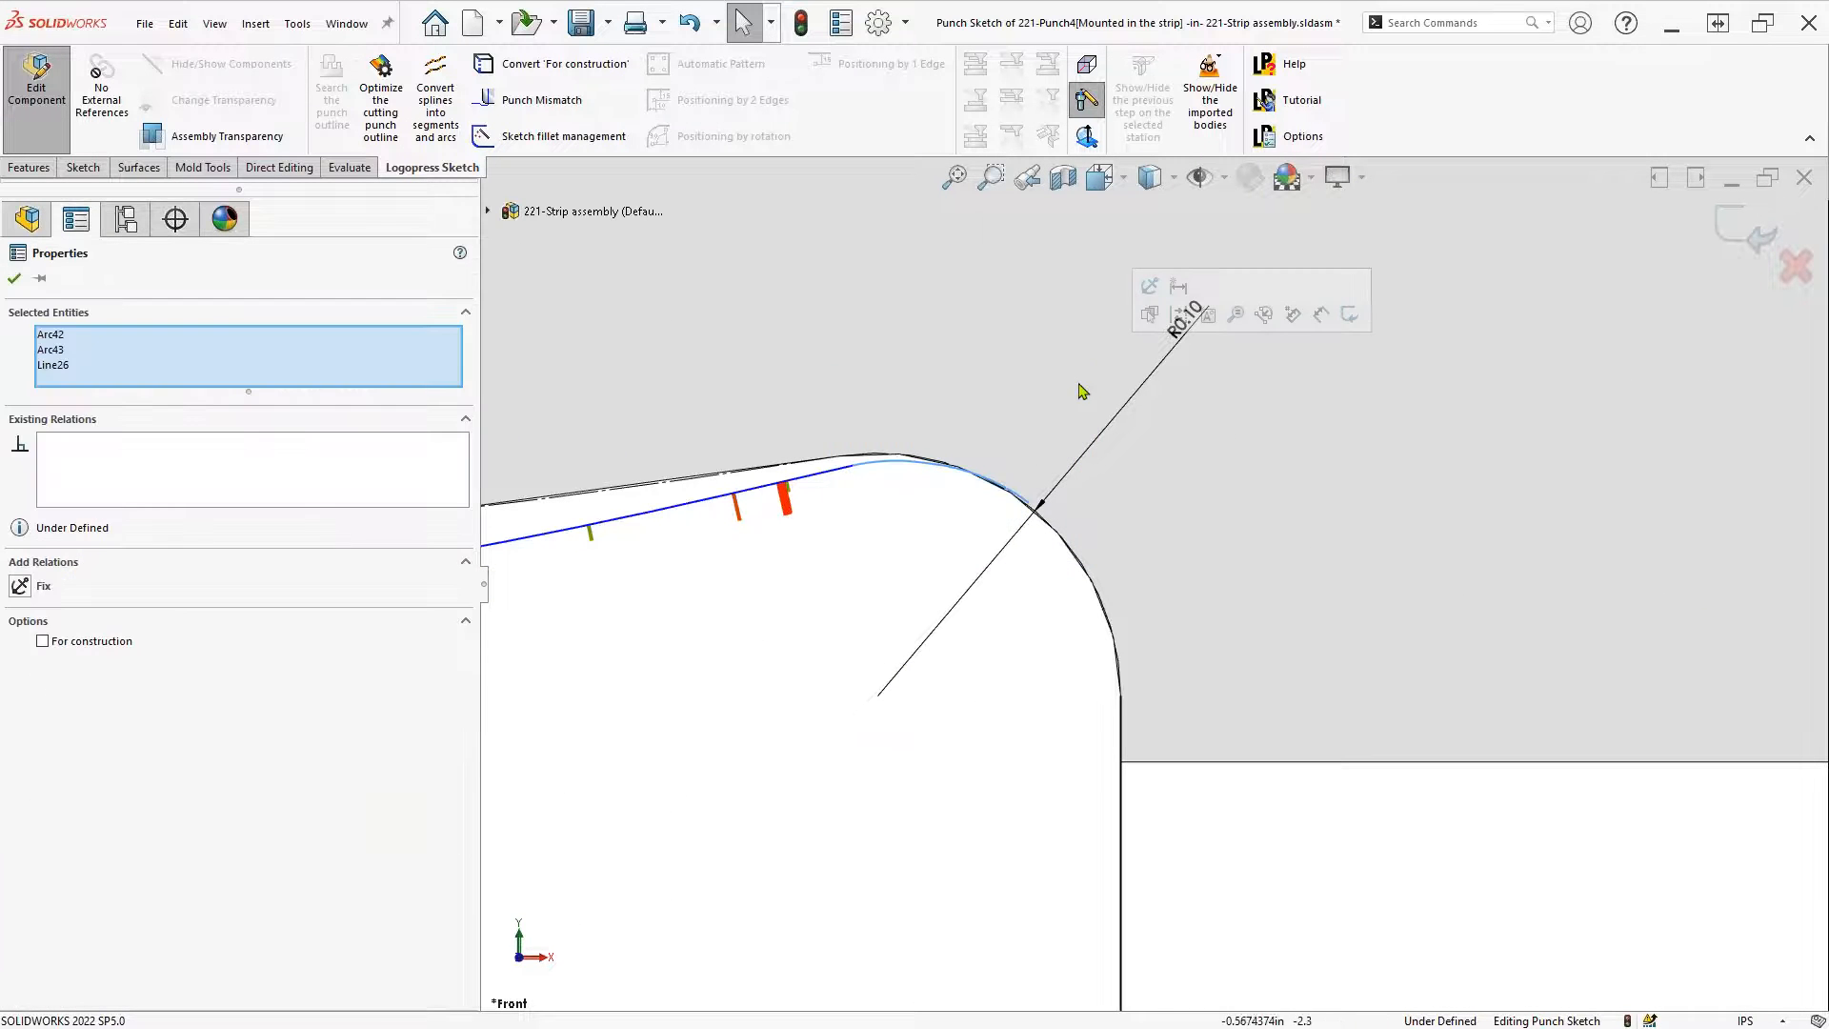
pyautogui.press('Escape')
pyautogui.click(831, 471)
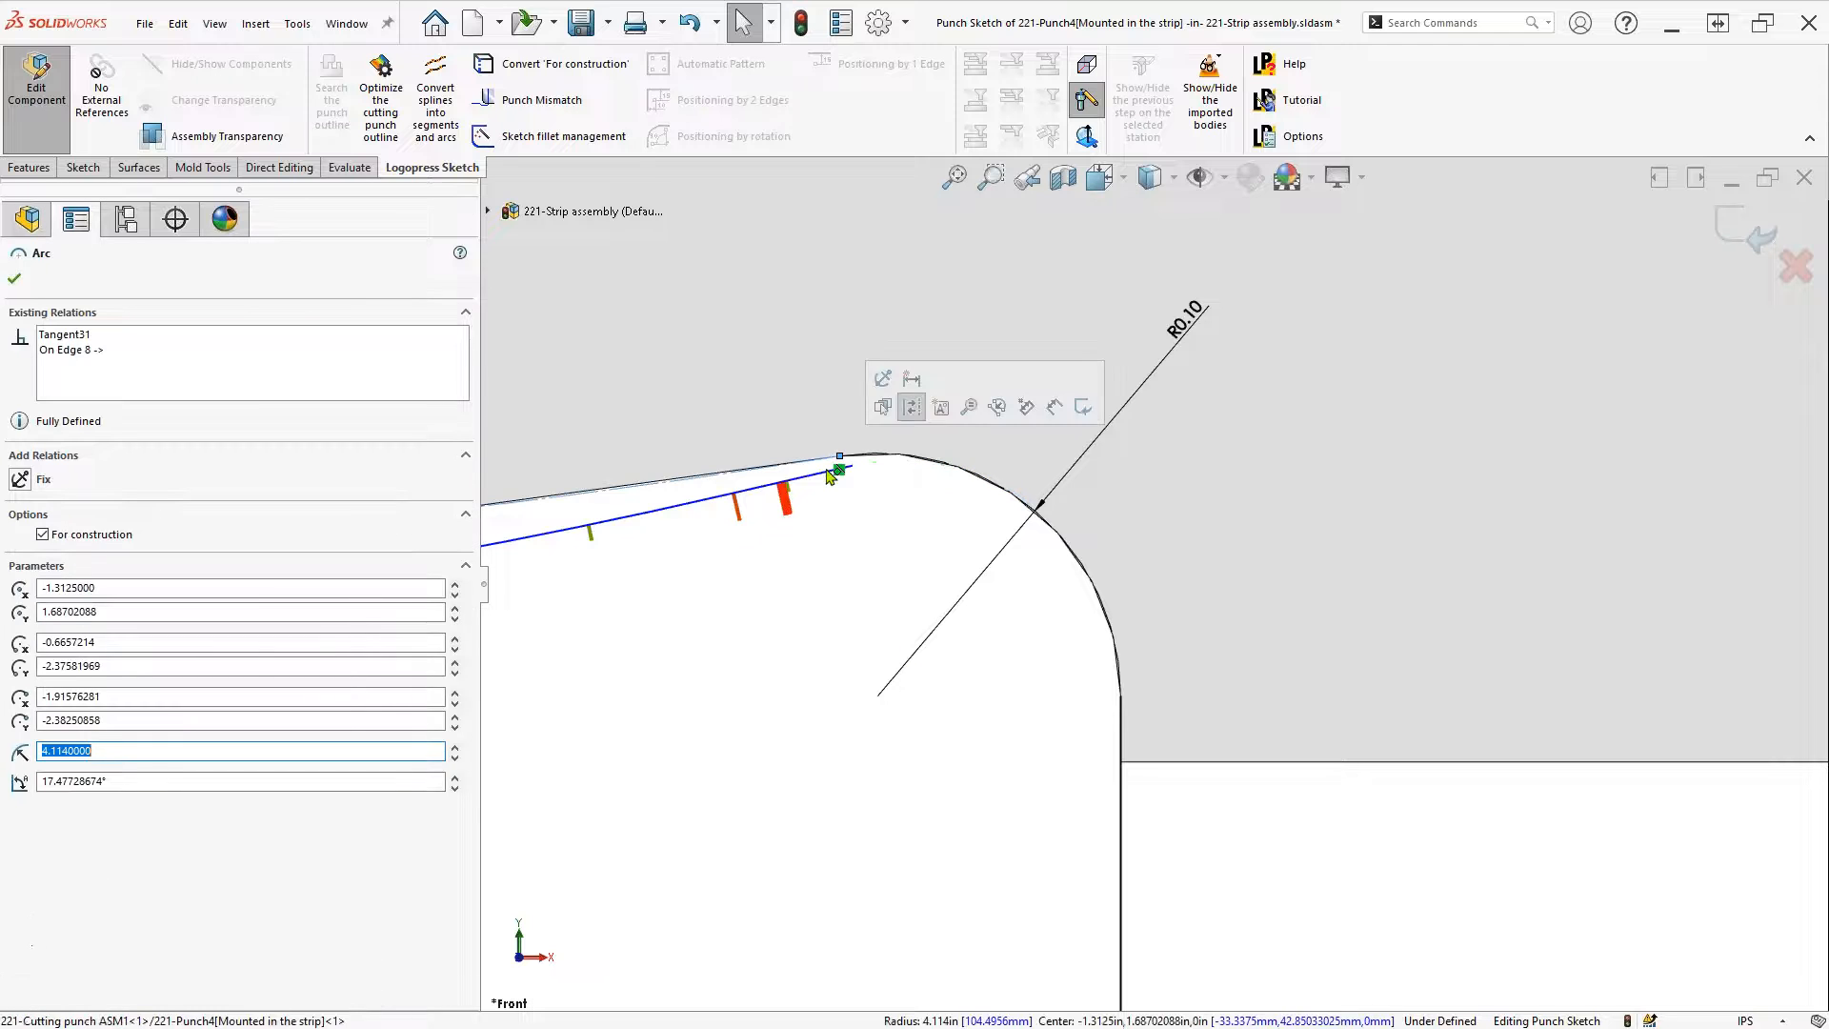
pyautogui.click(828, 472)
pyautogui.click(939, 389)
pyautogui.press('Escape')
pyautogui.press('s')
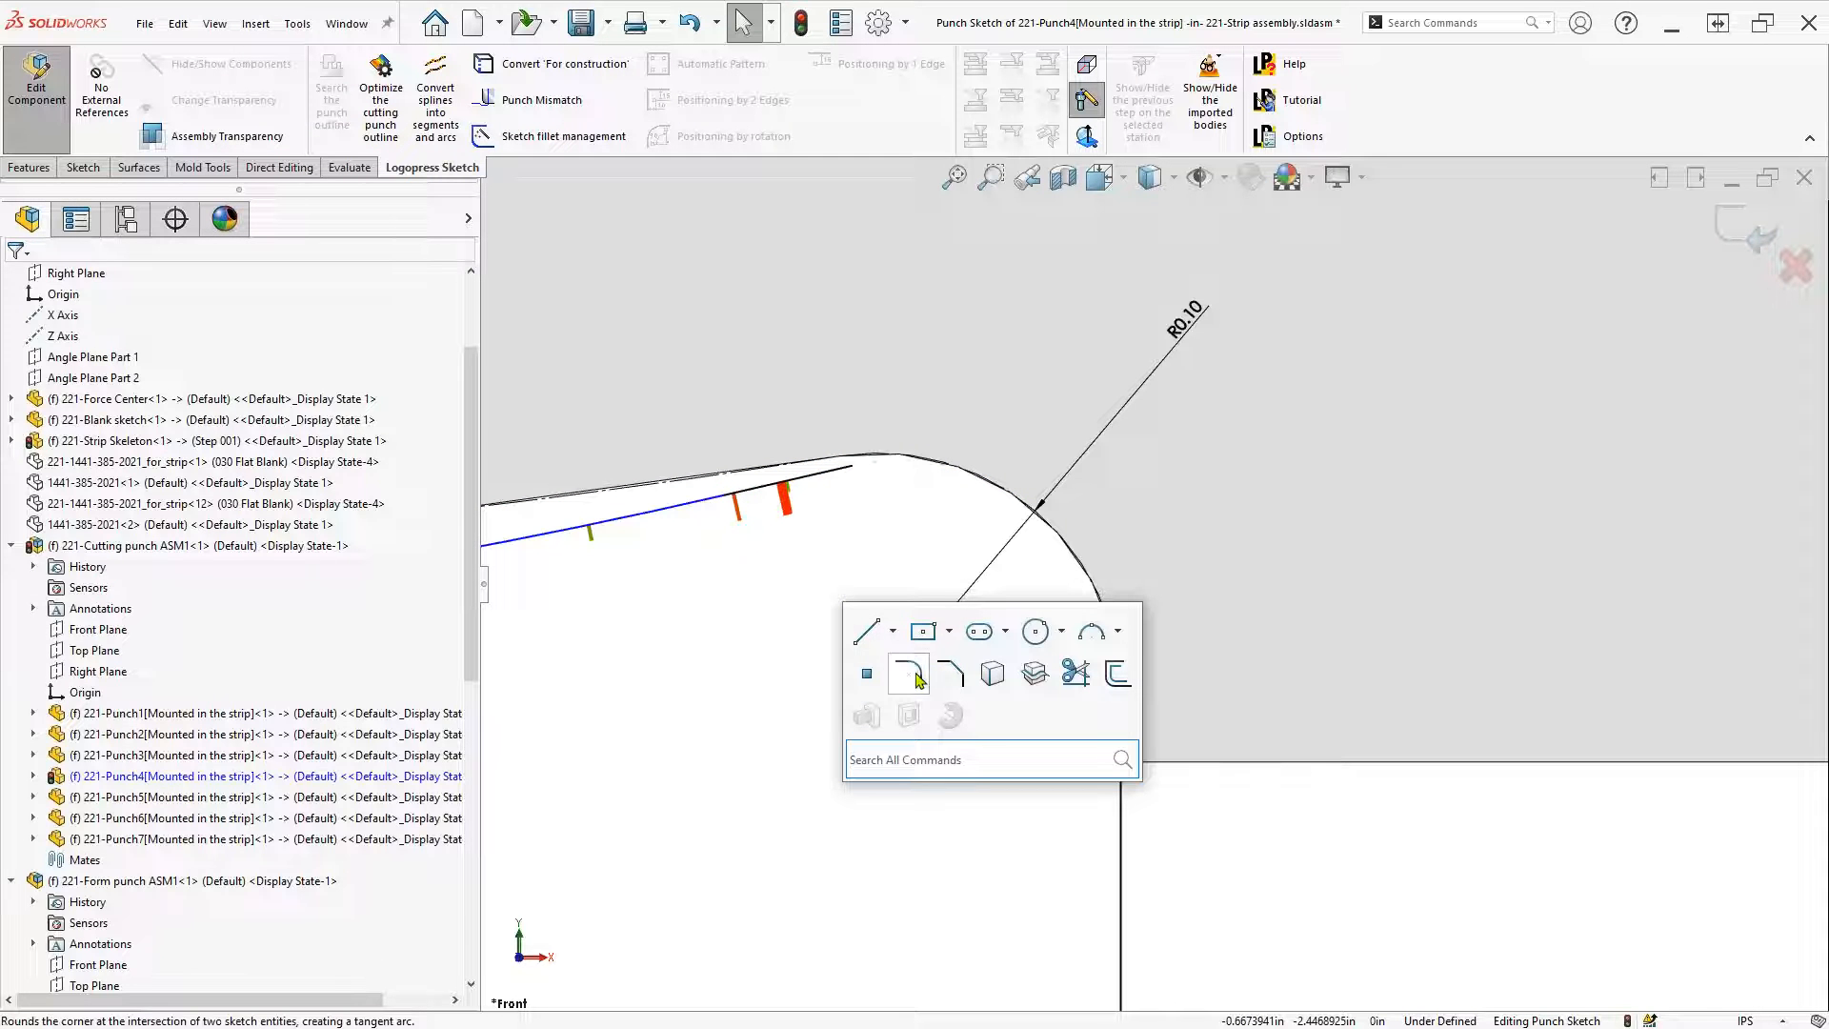
pyautogui.click(979, 670)
pyautogui.write('.1000000in')
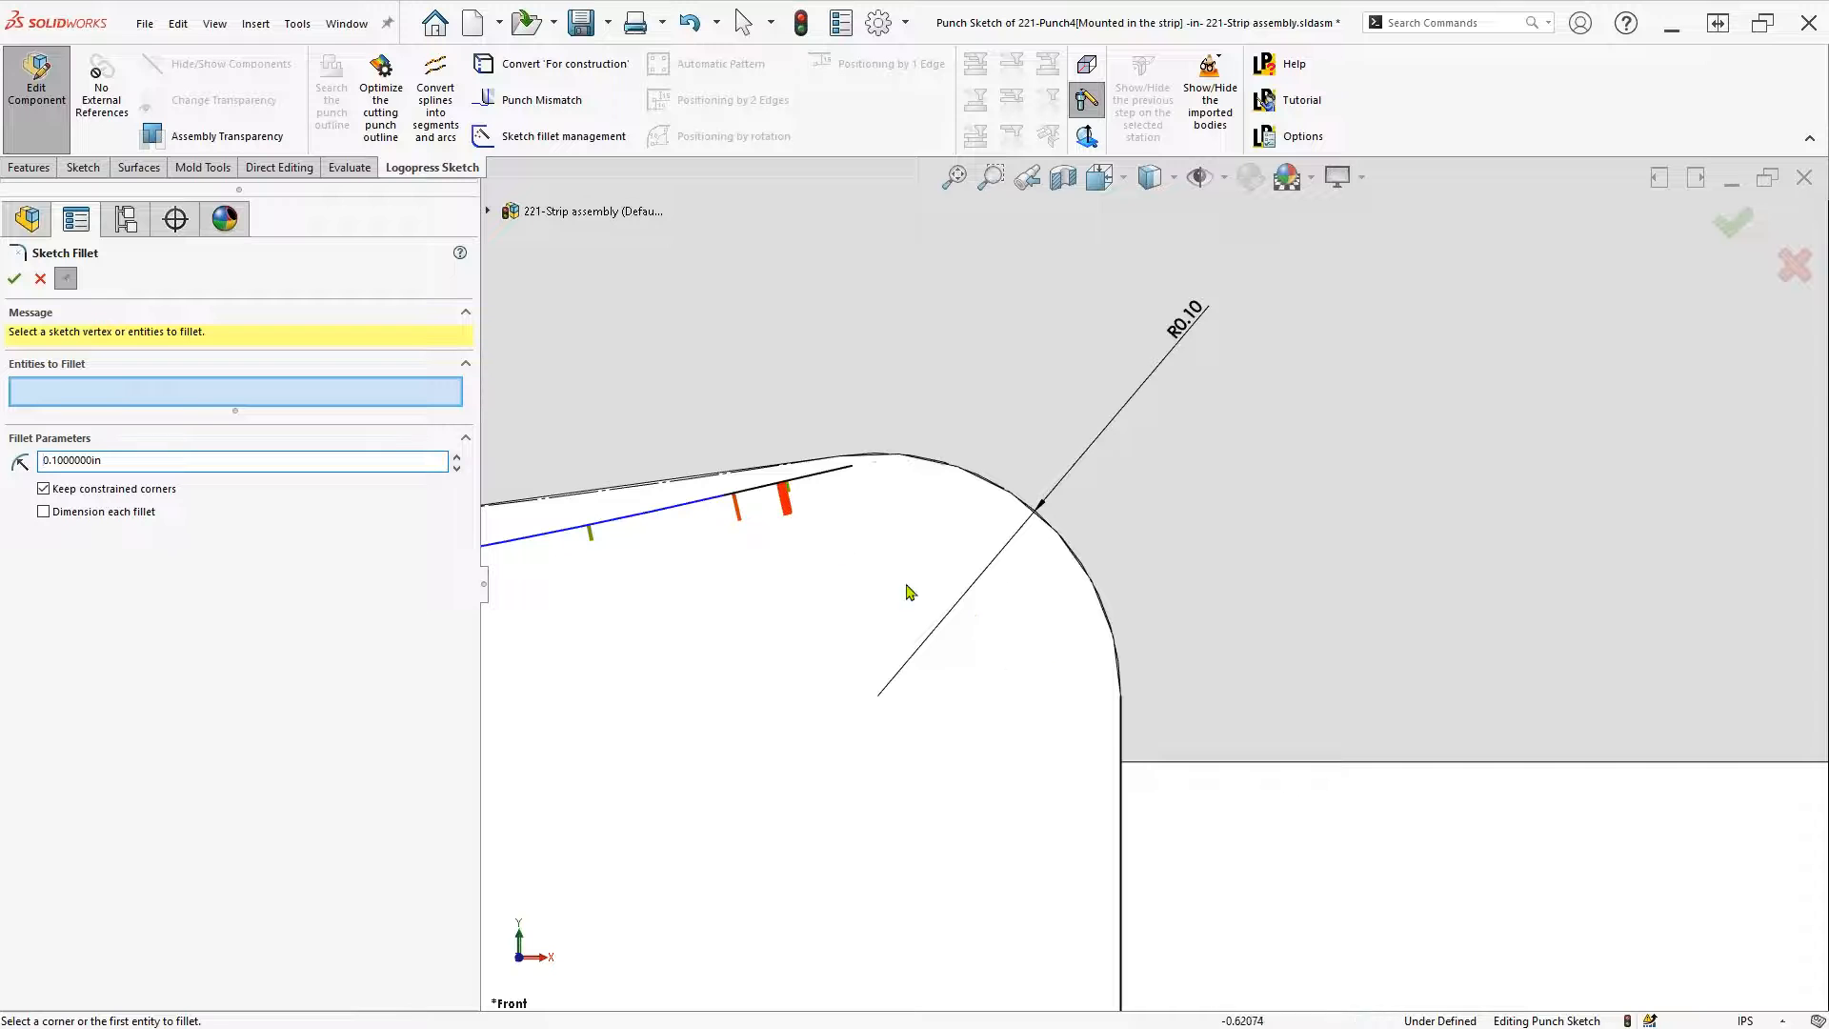
pyautogui.click(836, 479)
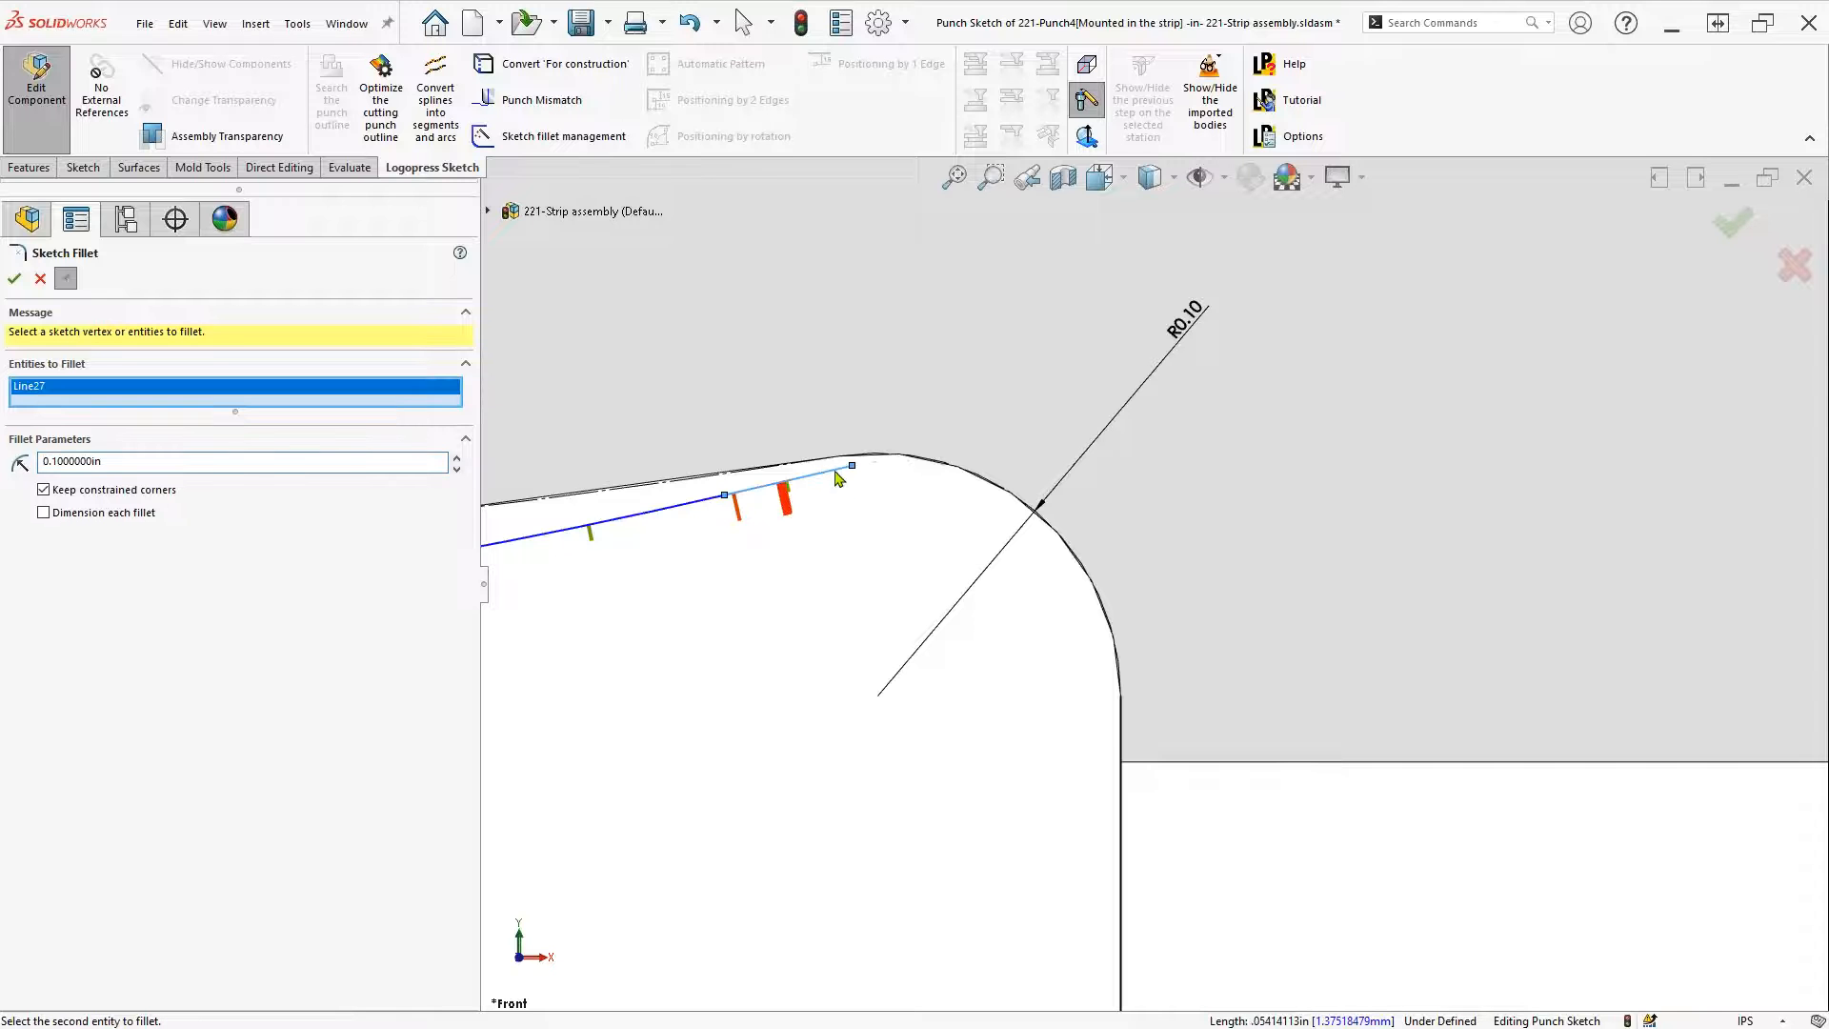
pyautogui.click(1123, 825)
pyautogui.press('Return')
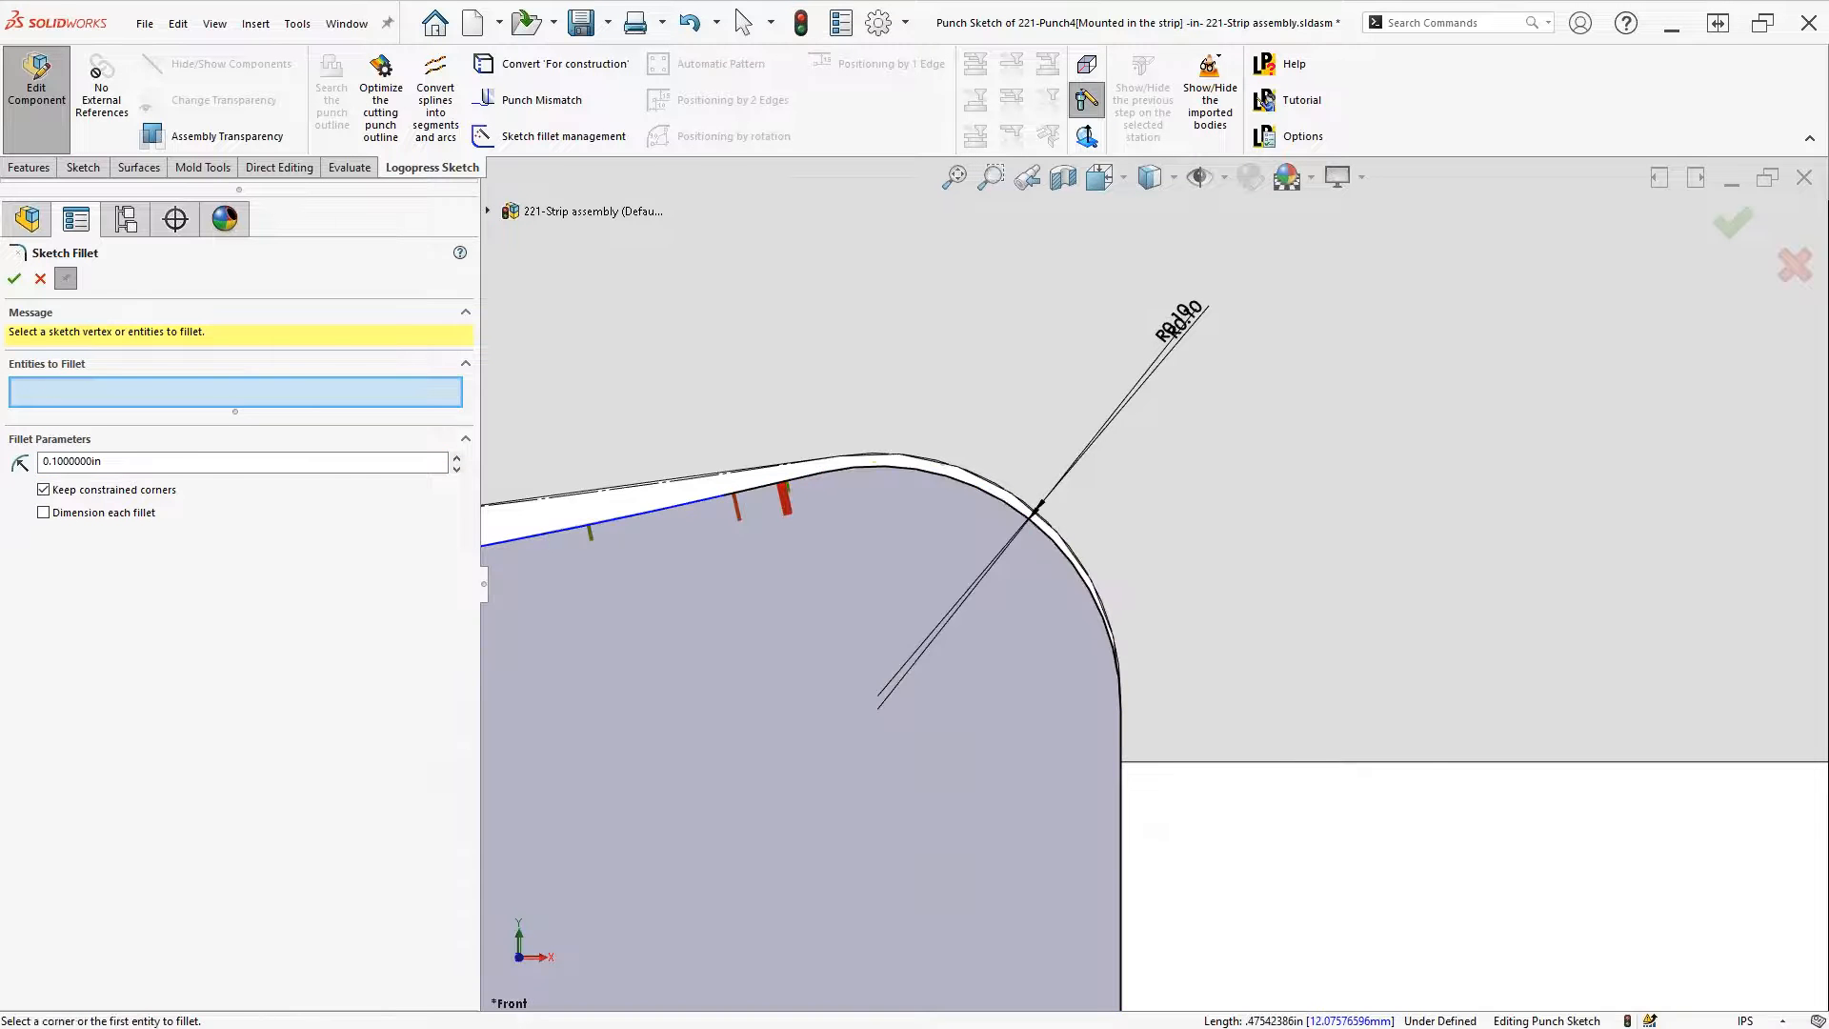
pyautogui.press('Escape')
pyautogui.scroll(10, 1386, 890)
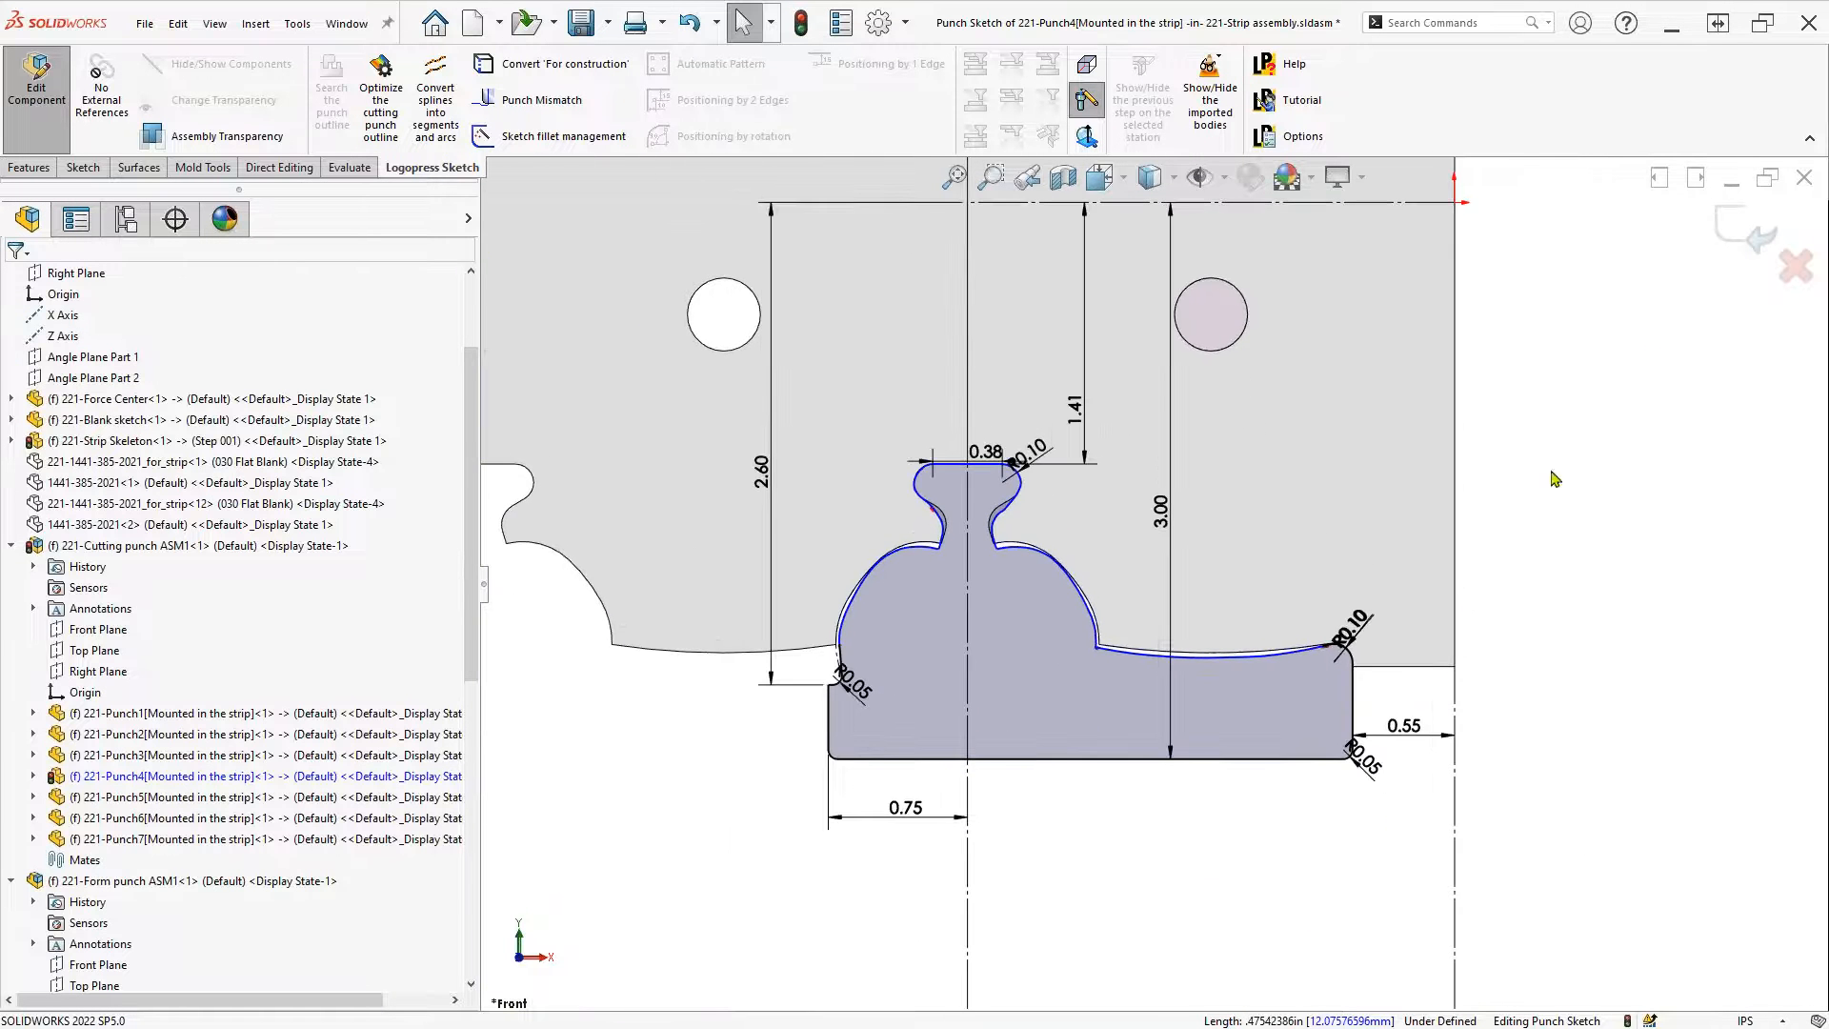
# Exit Punch4's sketch and component edit, then edit 221-Punch5's Punch Sketch
pyautogui.click(1756, 237)
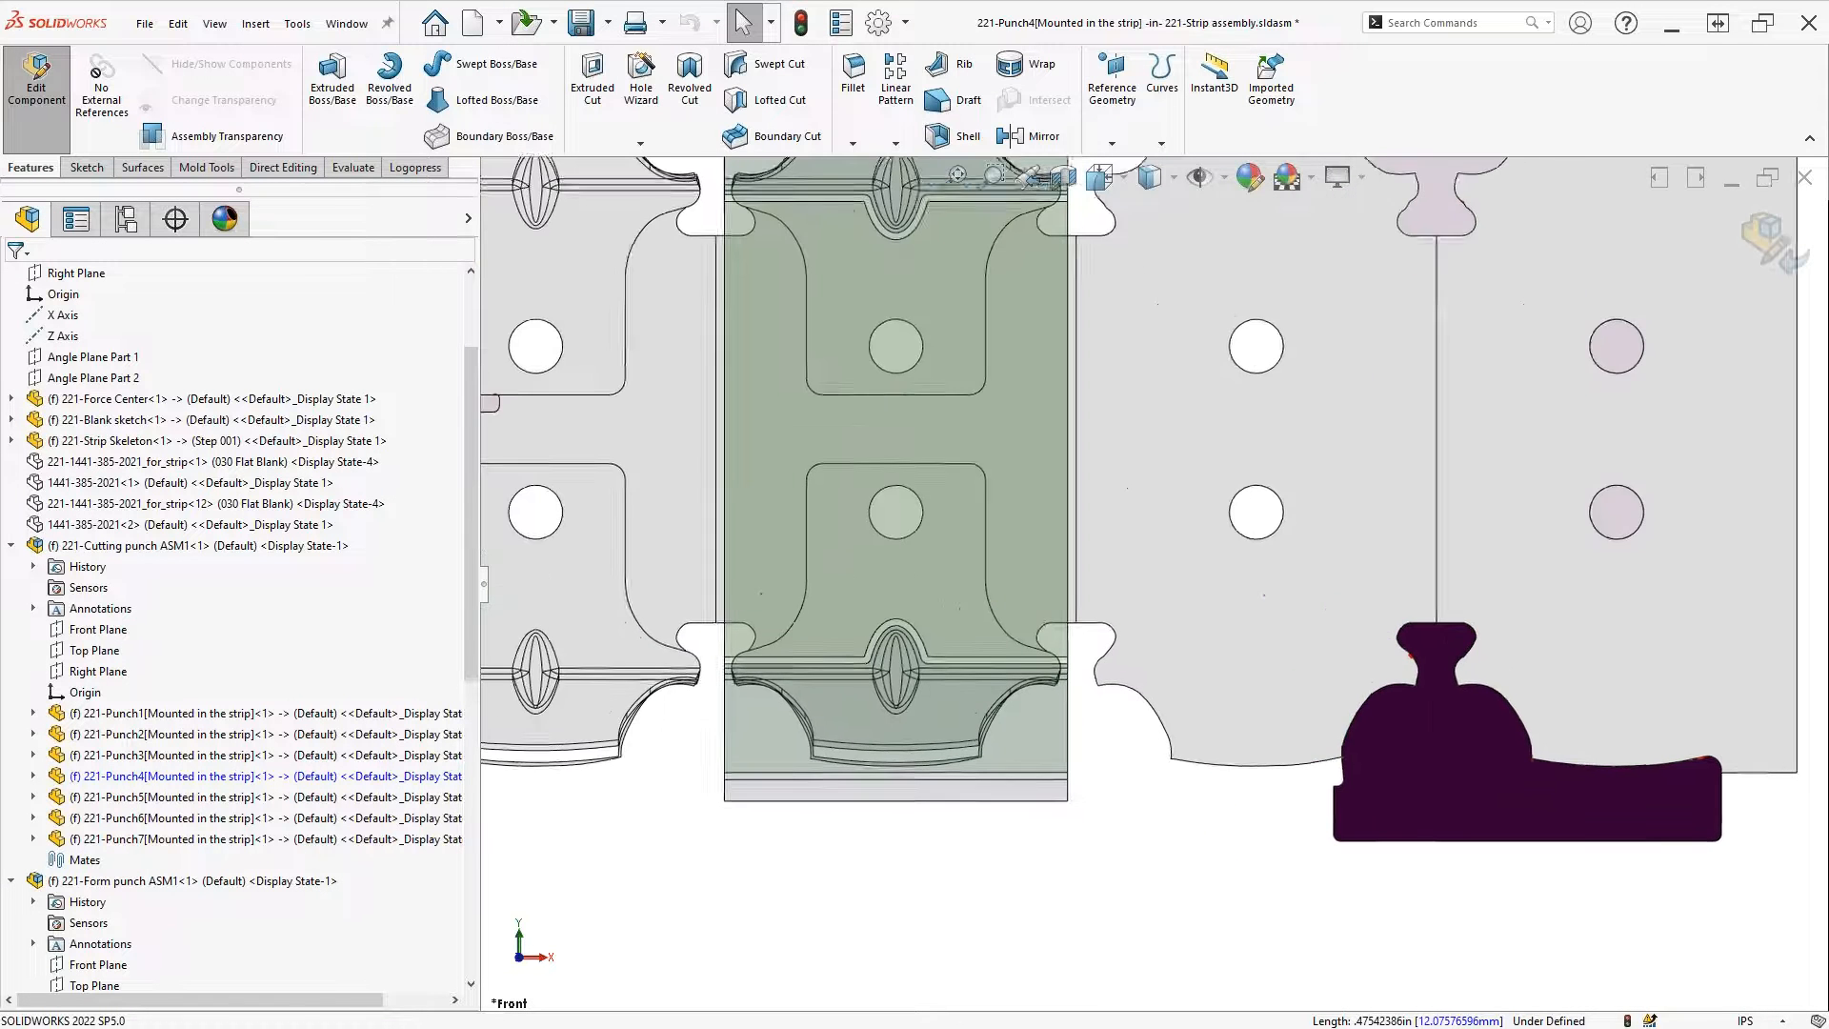
pyautogui.click(1768, 237)
pyautogui.scroll(-8, 1143, 496)
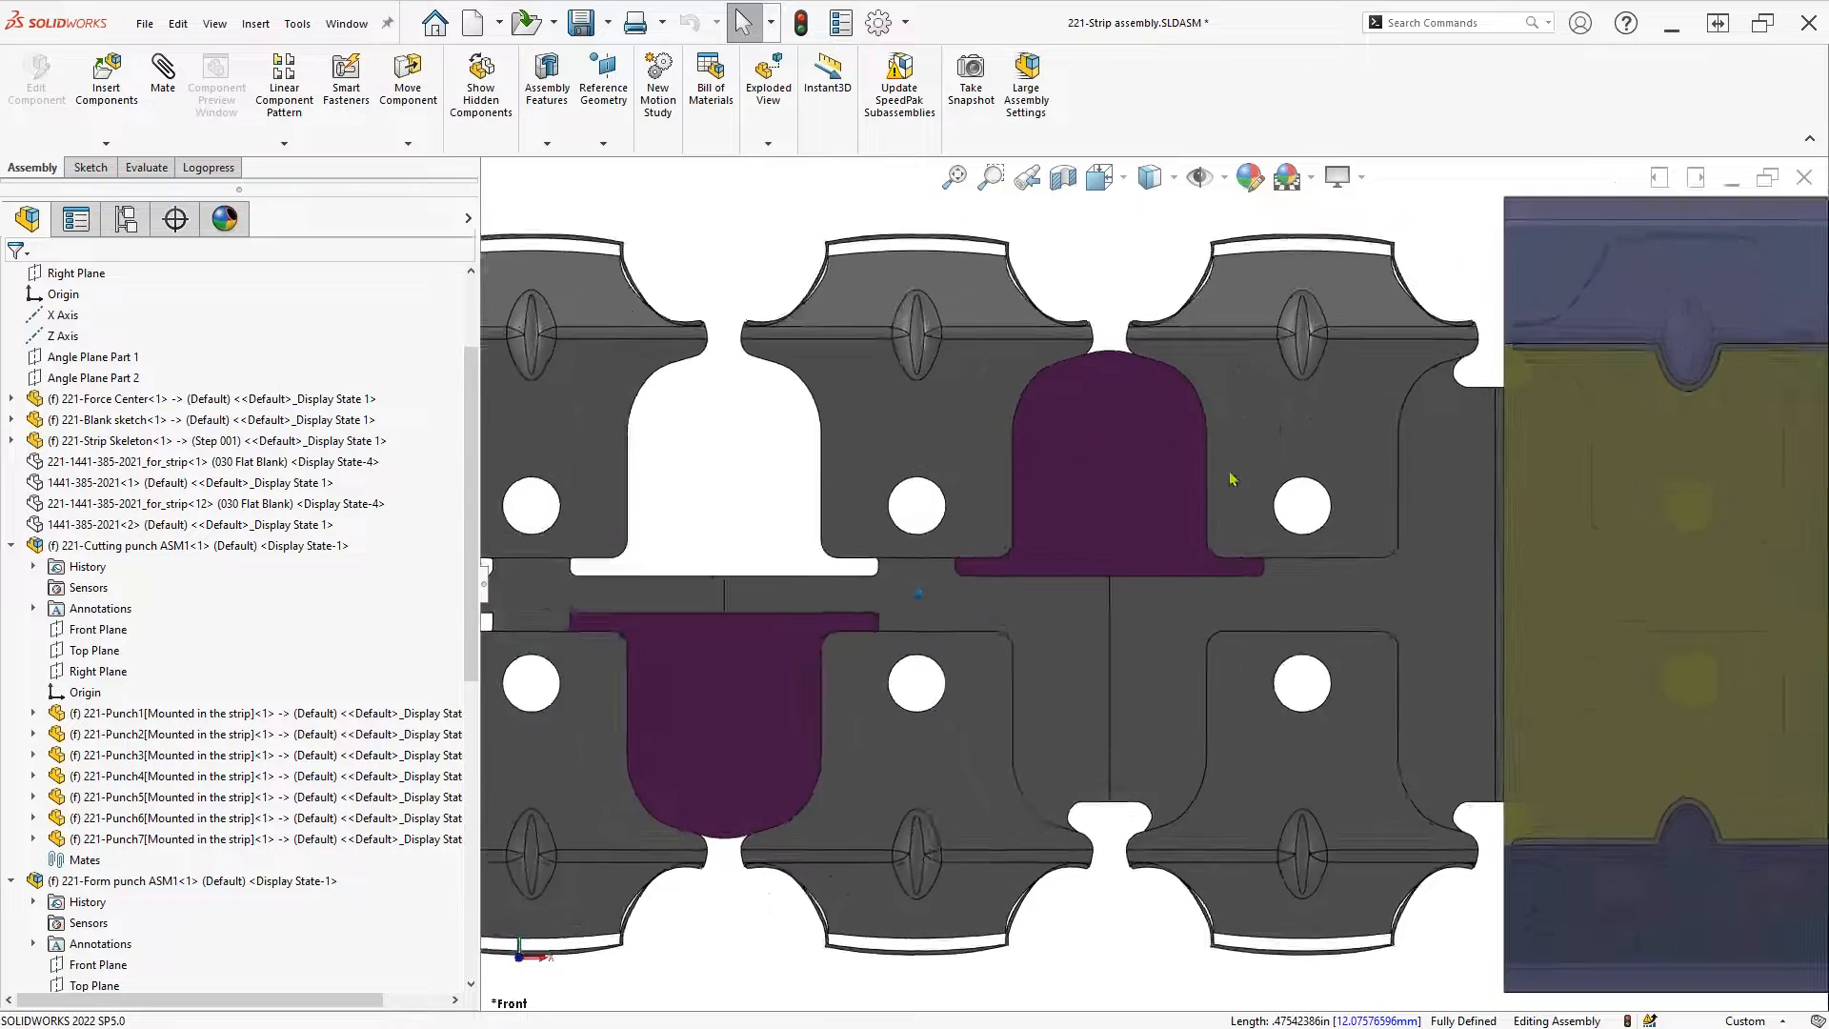
pyautogui.click(1083, 581)
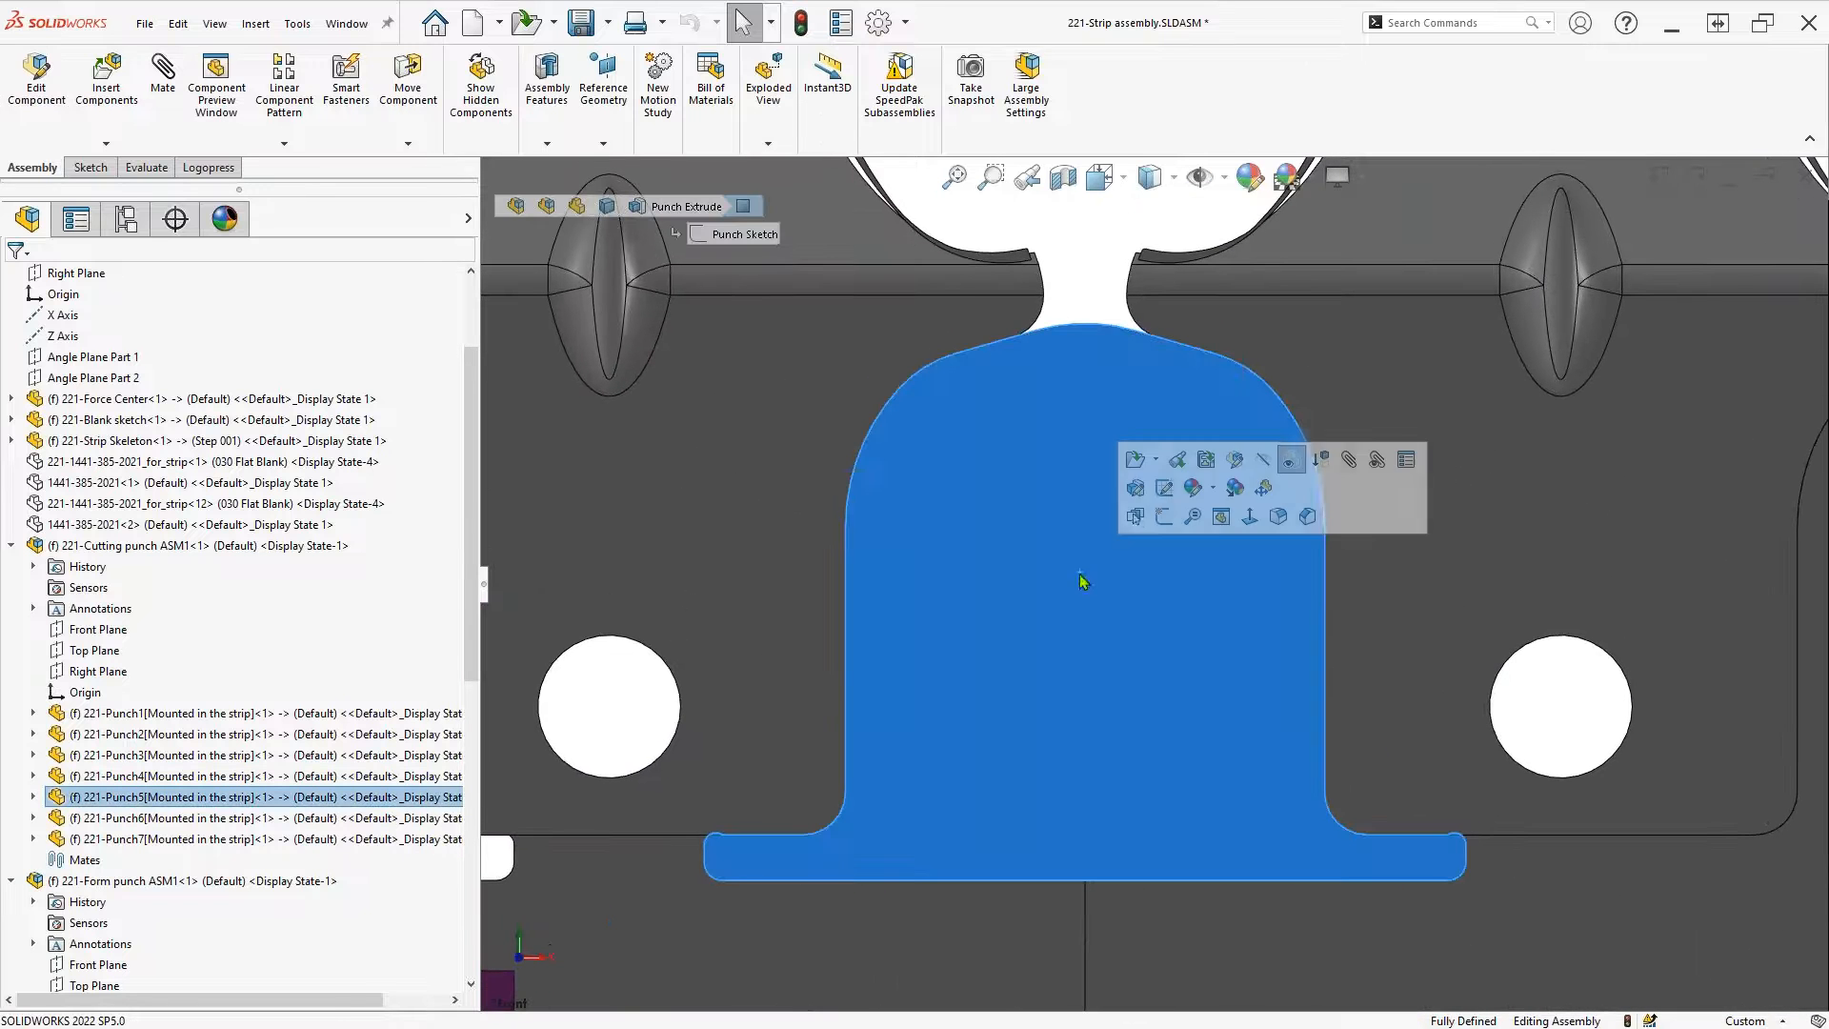
pyautogui.click(1164, 490)
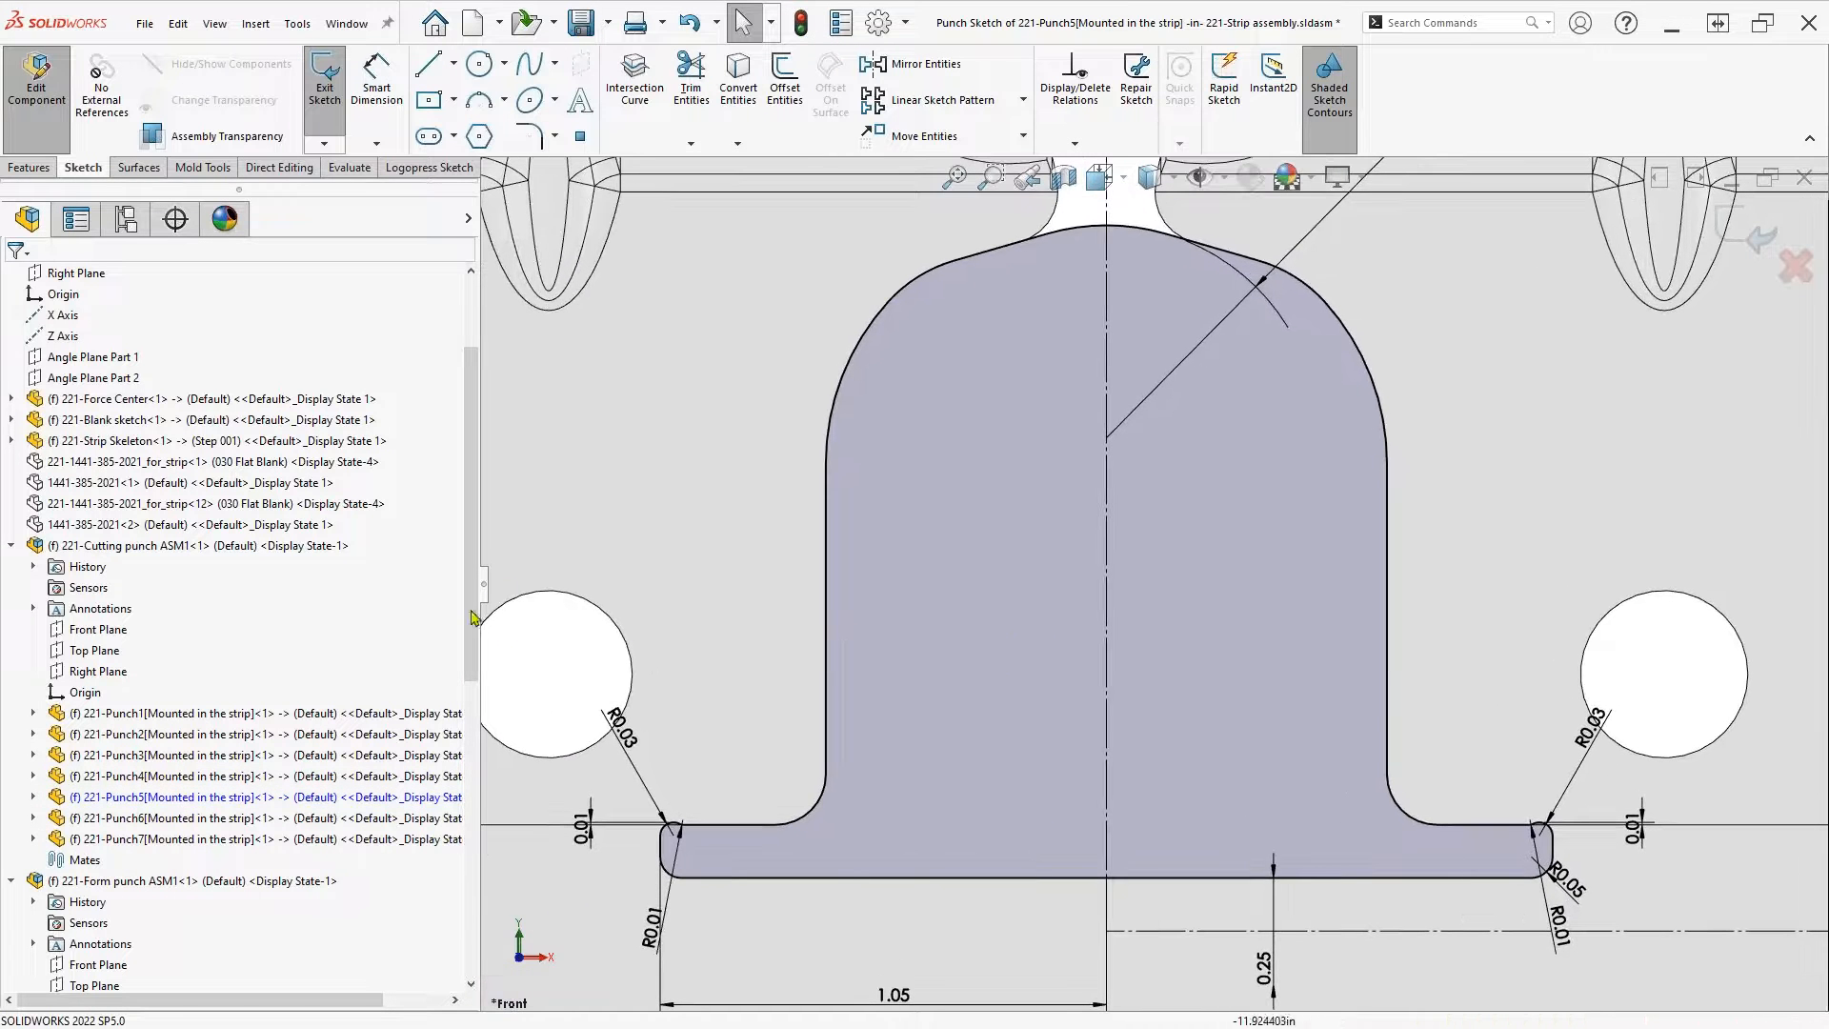
# Optimize Punch5's cutting outline and erase the bottom heel portion between the two fillet endpoints
pyautogui.click(429, 166)
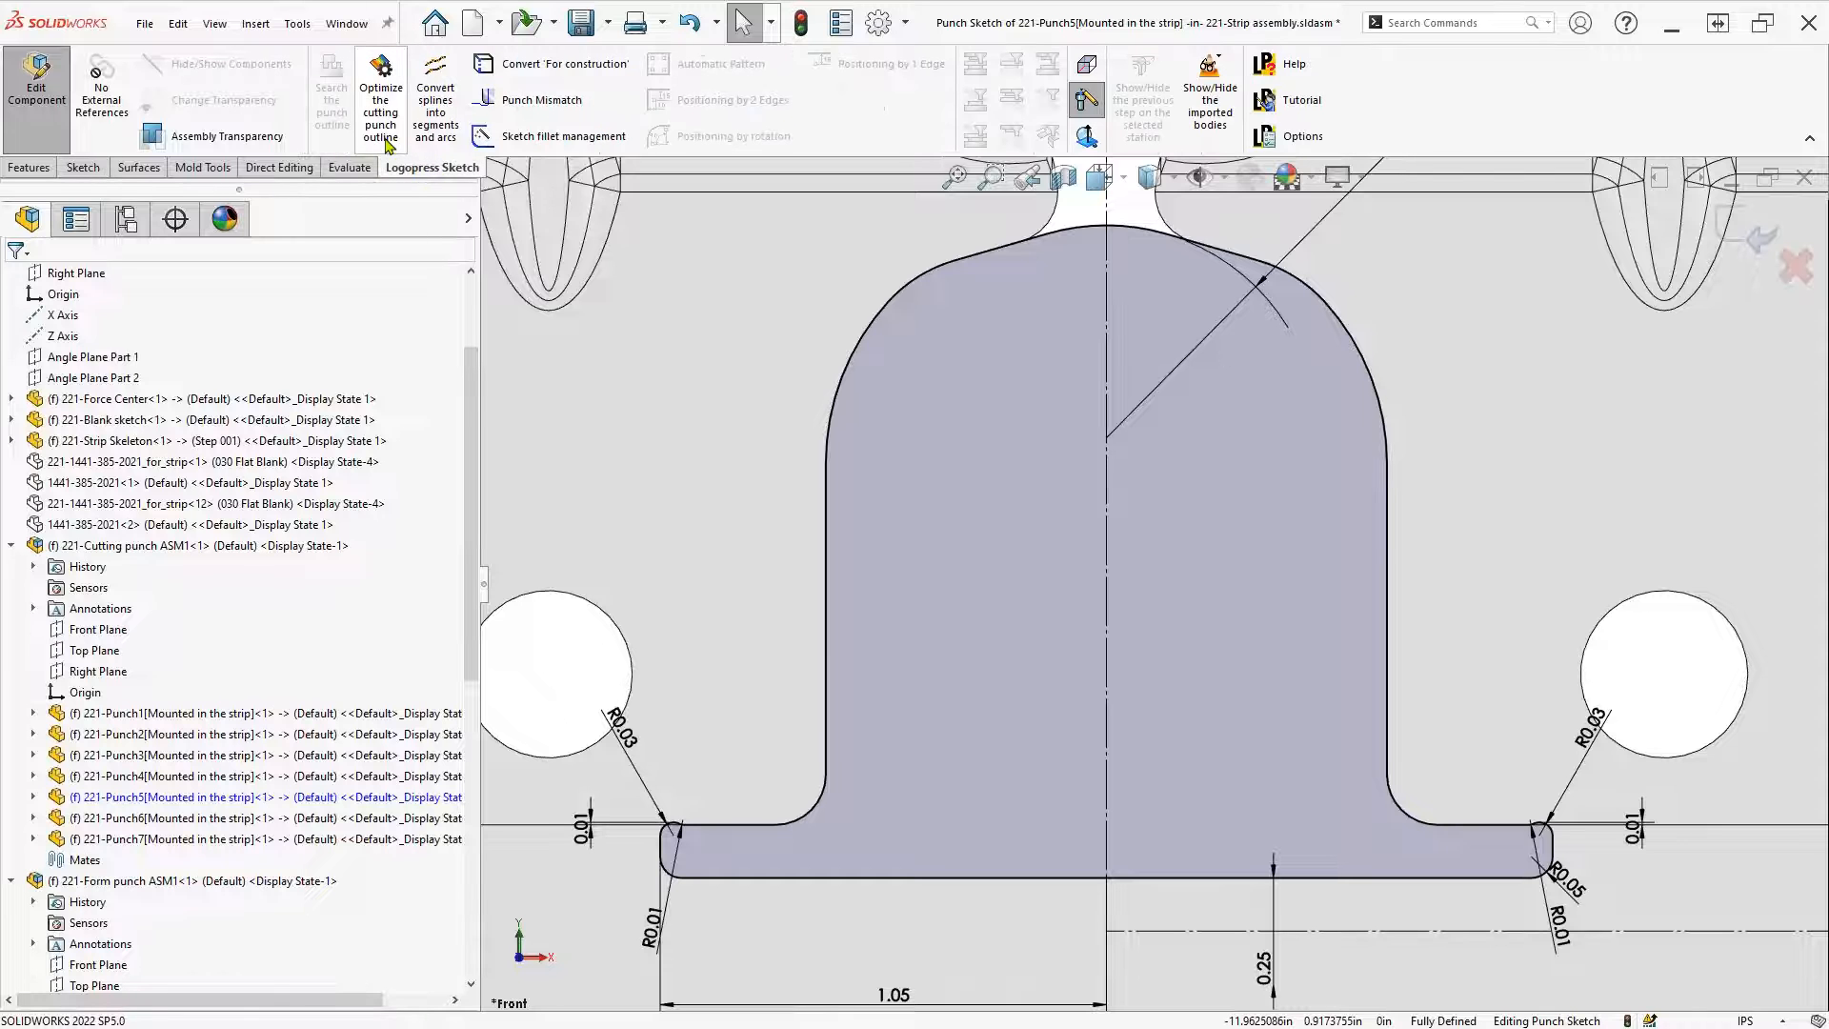
pyautogui.click(380, 95)
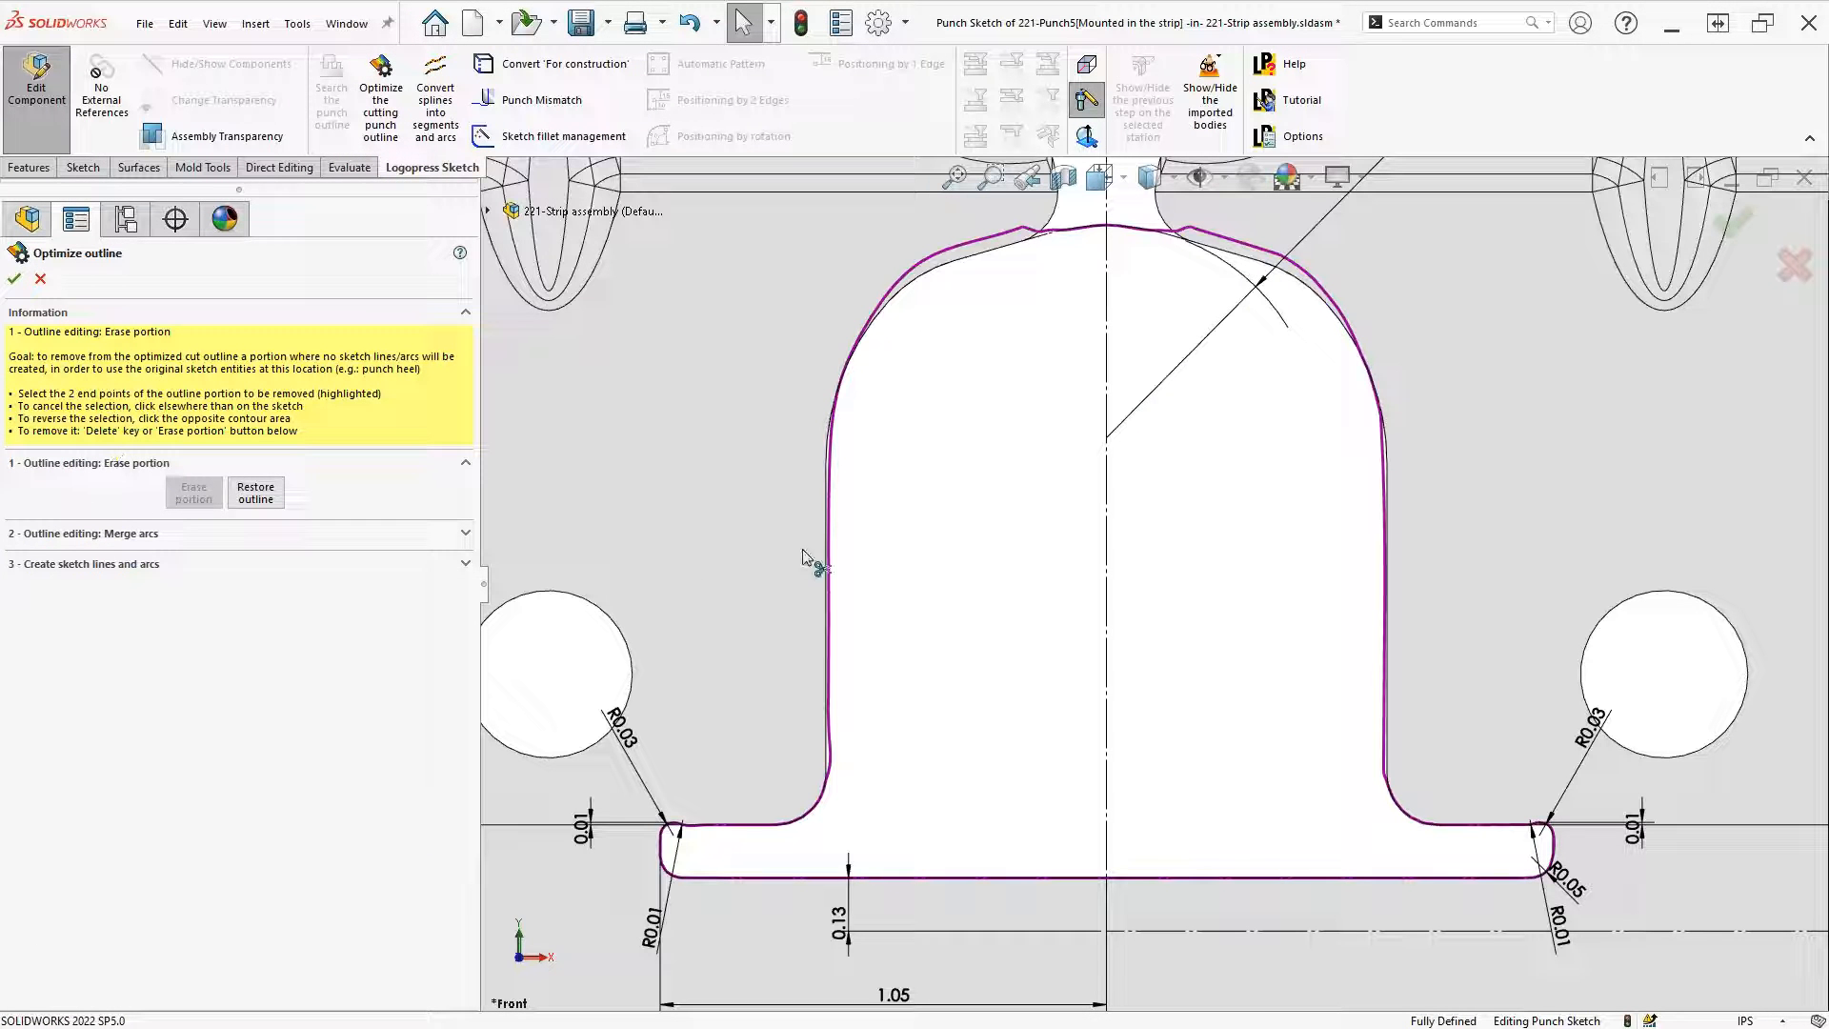
pyautogui.click(811, 816)
pyautogui.click(1511, 810)
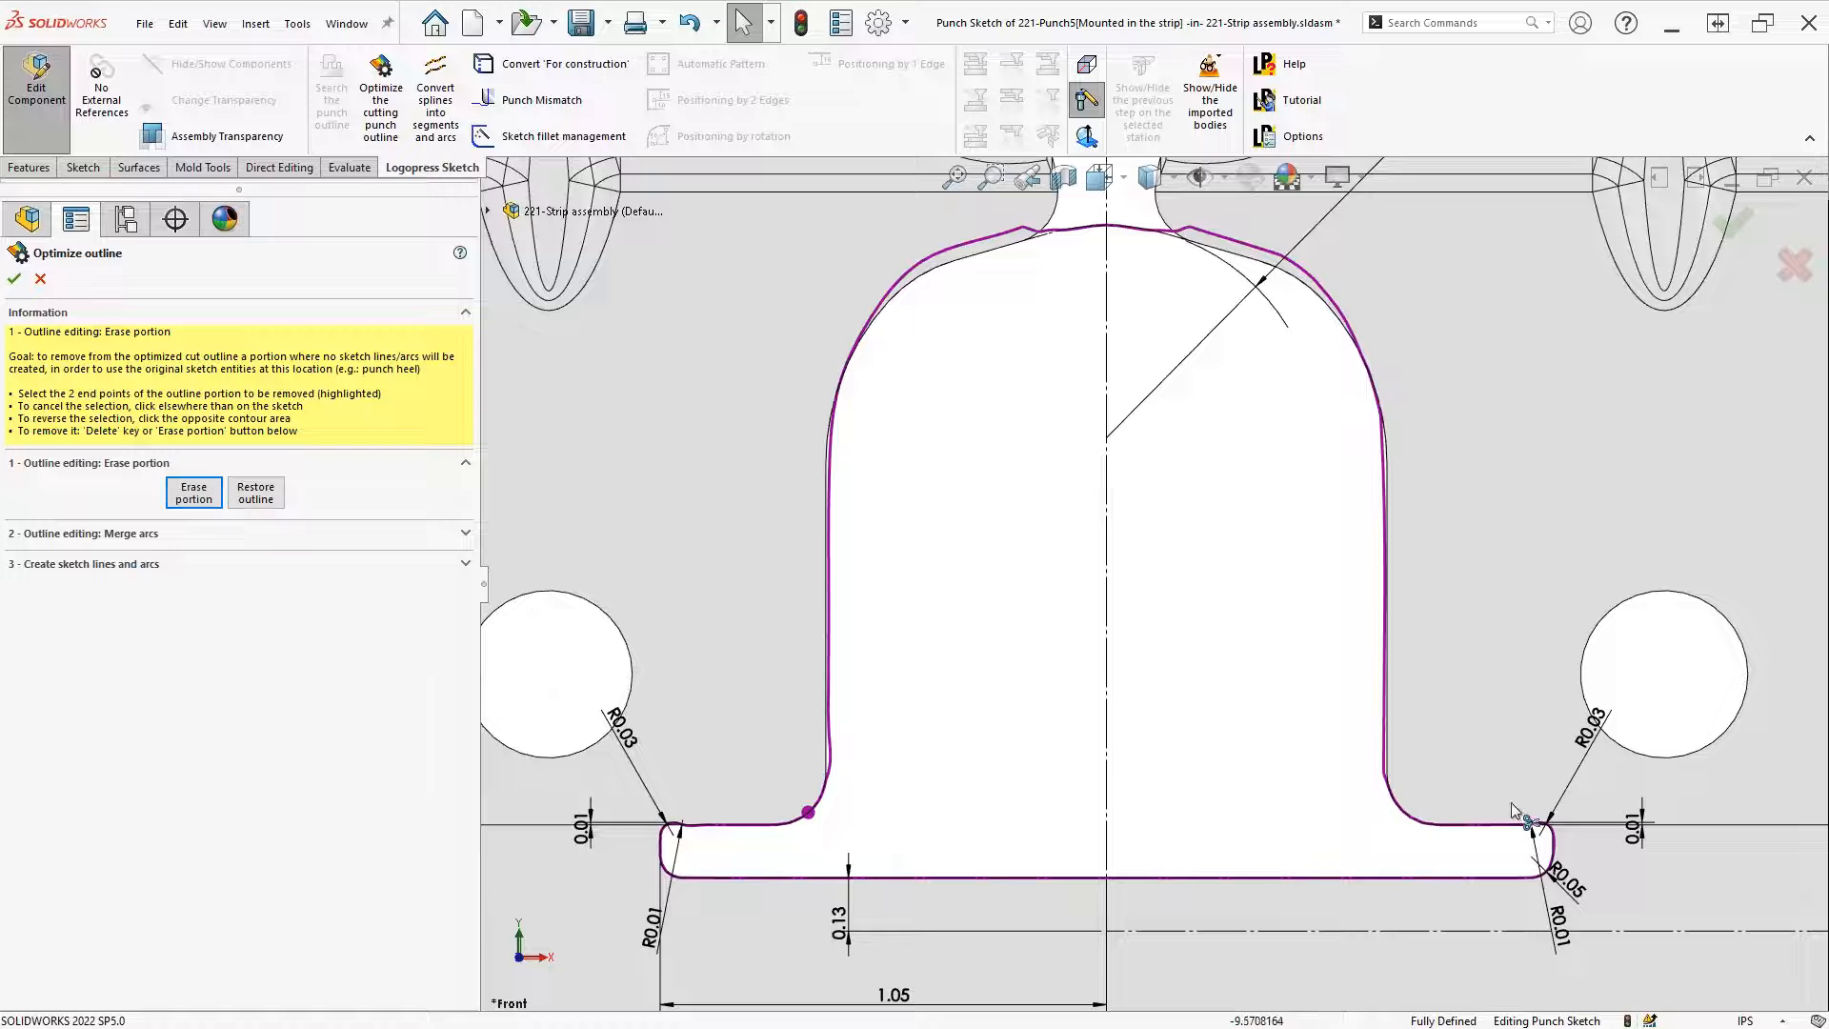
pyautogui.click(1397, 805)
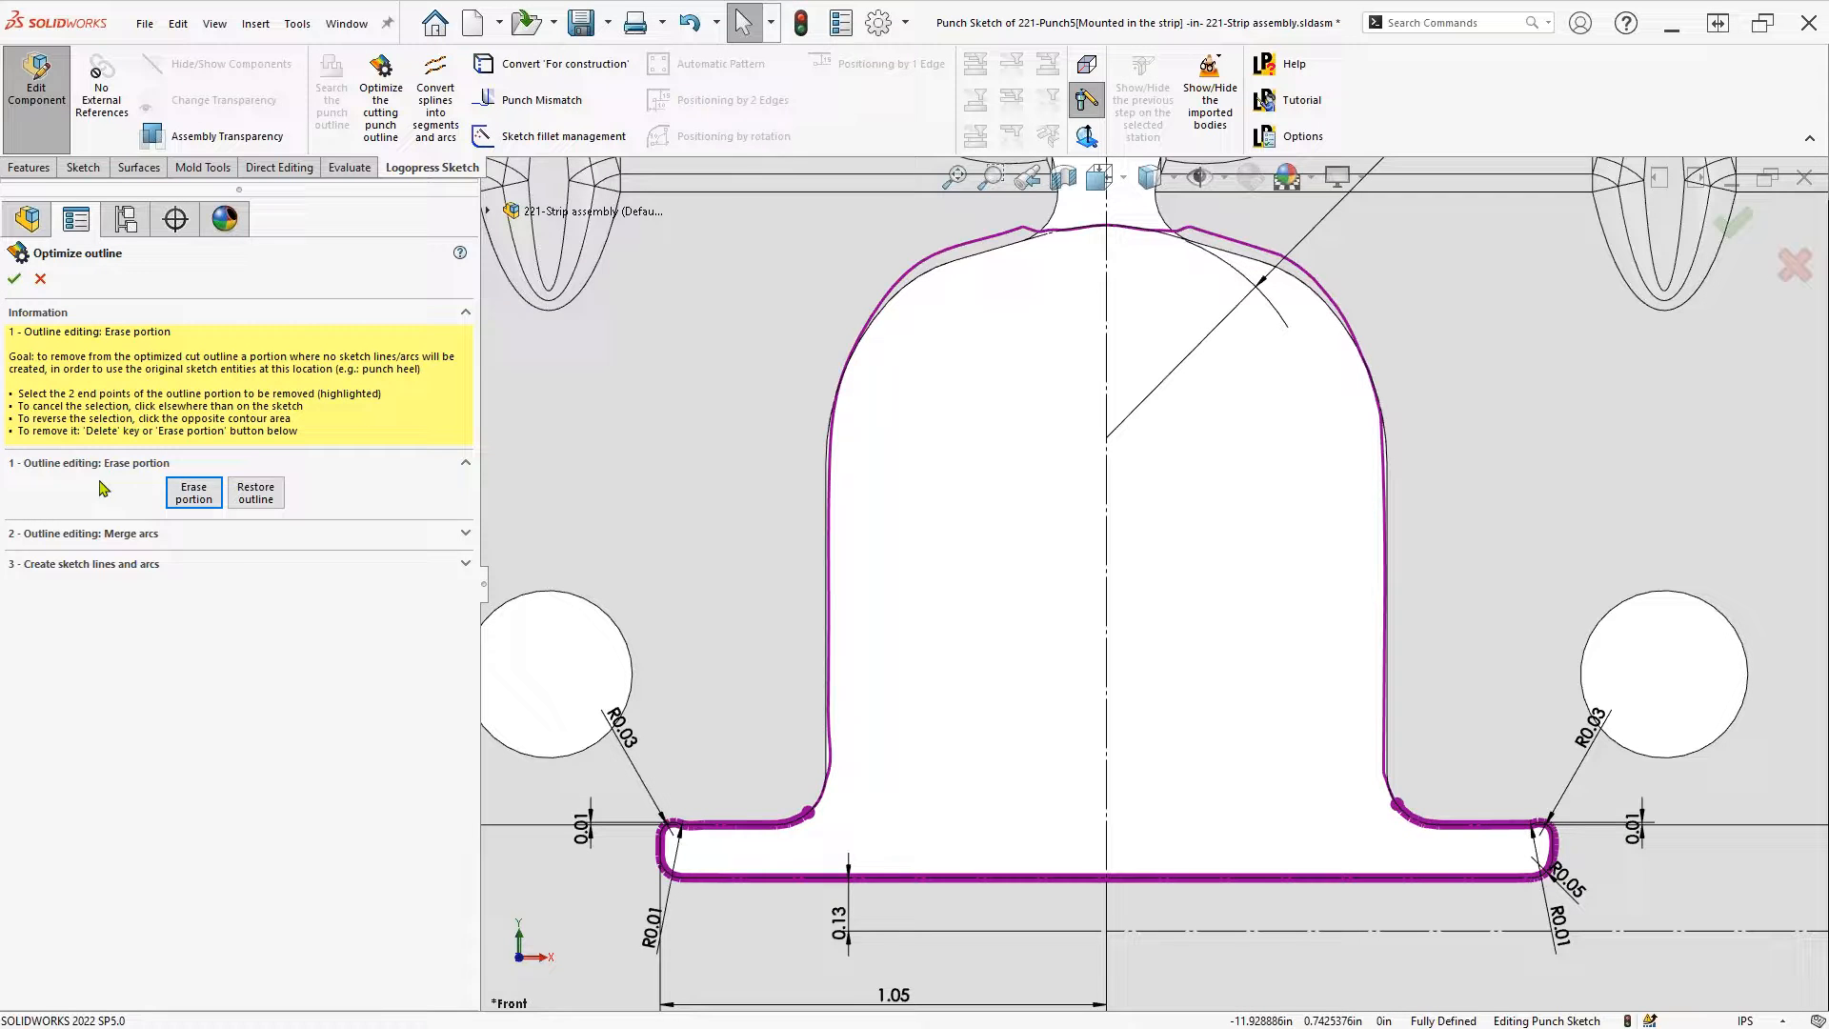
pyautogui.click(194, 502)
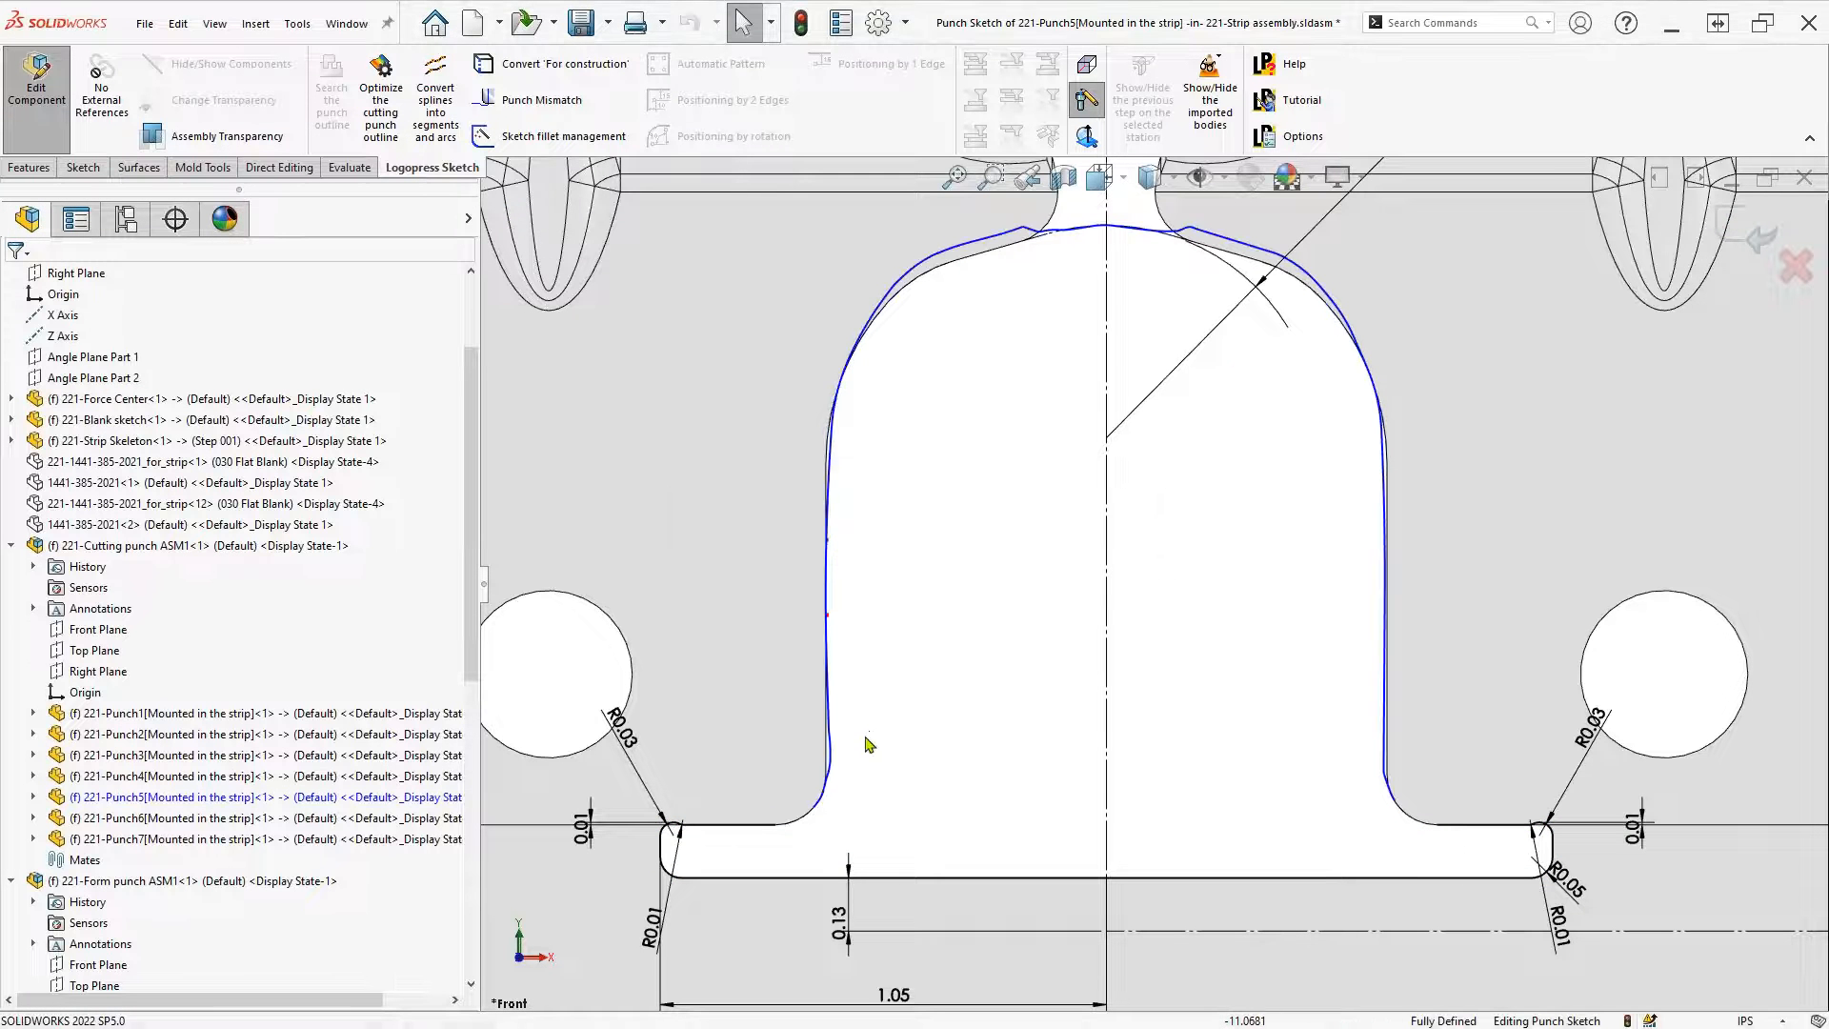
# Delete the leftover small arcs and lines at Punch5's lower-left inner corner
pyautogui.scroll(-5, 881, 805)
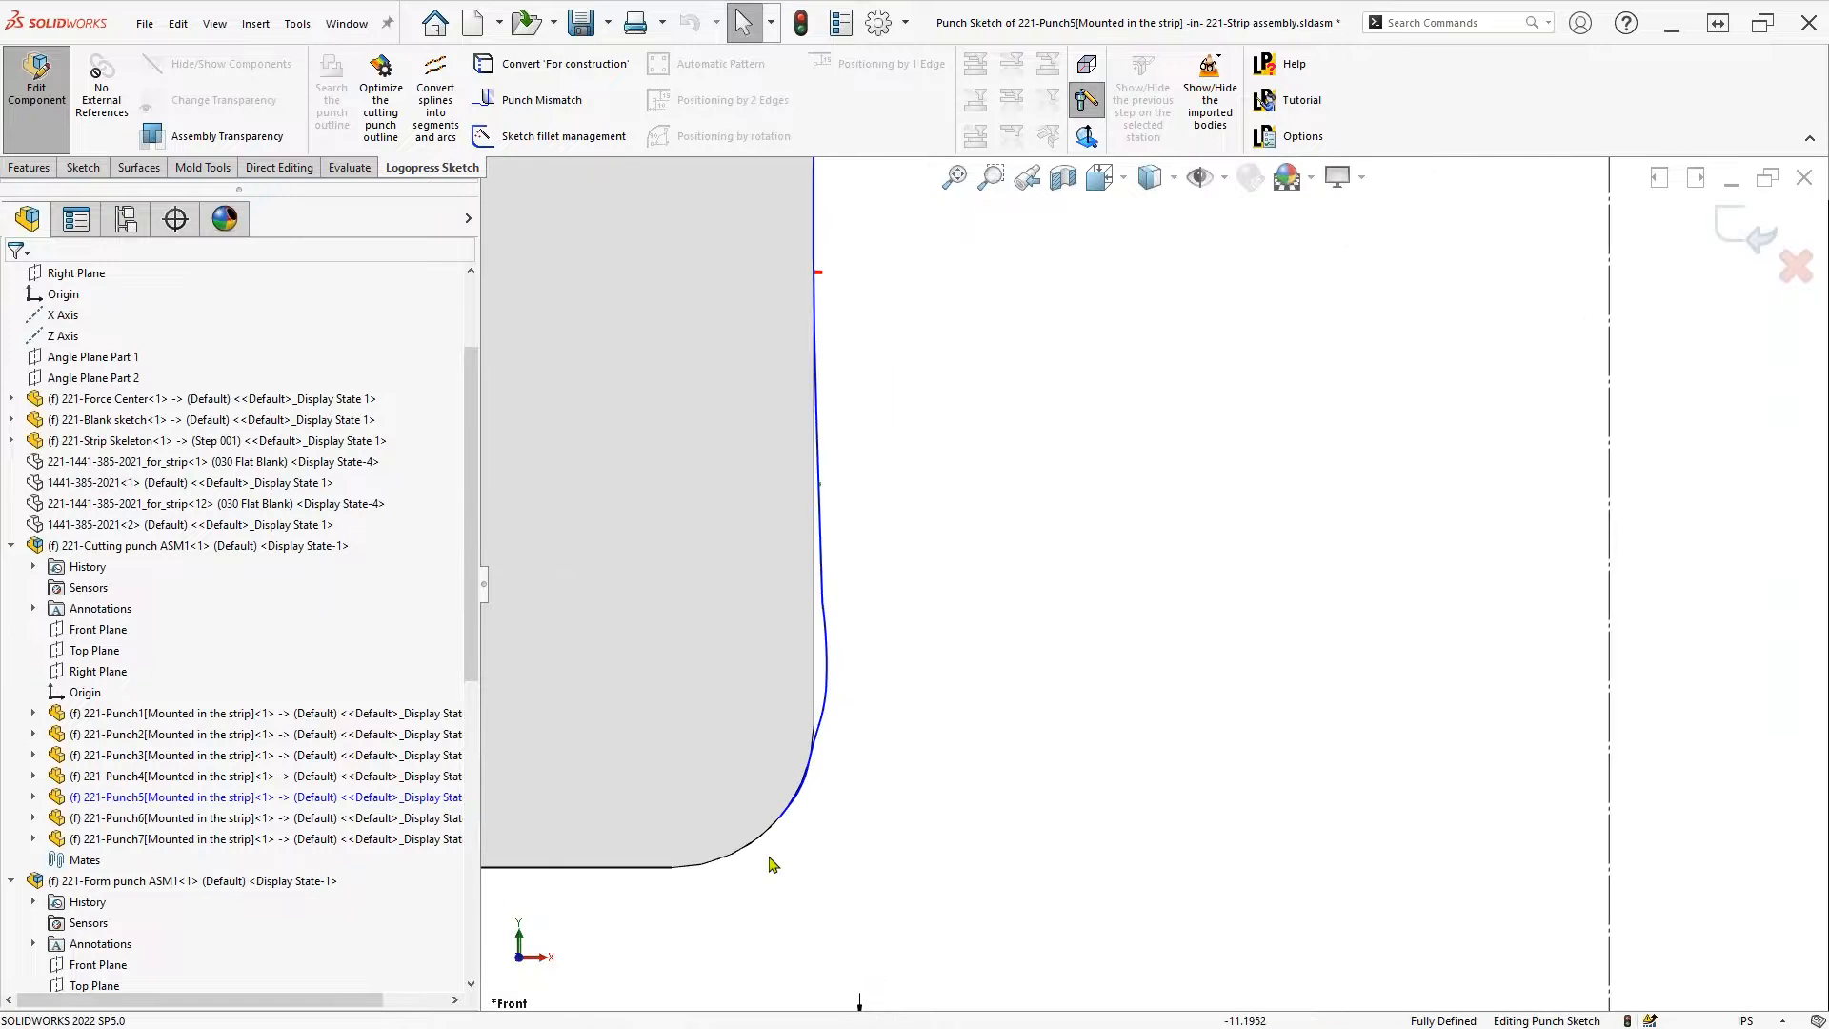
pyautogui.moveTo(752, 866)
pyautogui.mouseDown()
pyautogui.moveTo(903, 651)
pyautogui.moveTo(896, 599)
pyautogui.mouseUp()
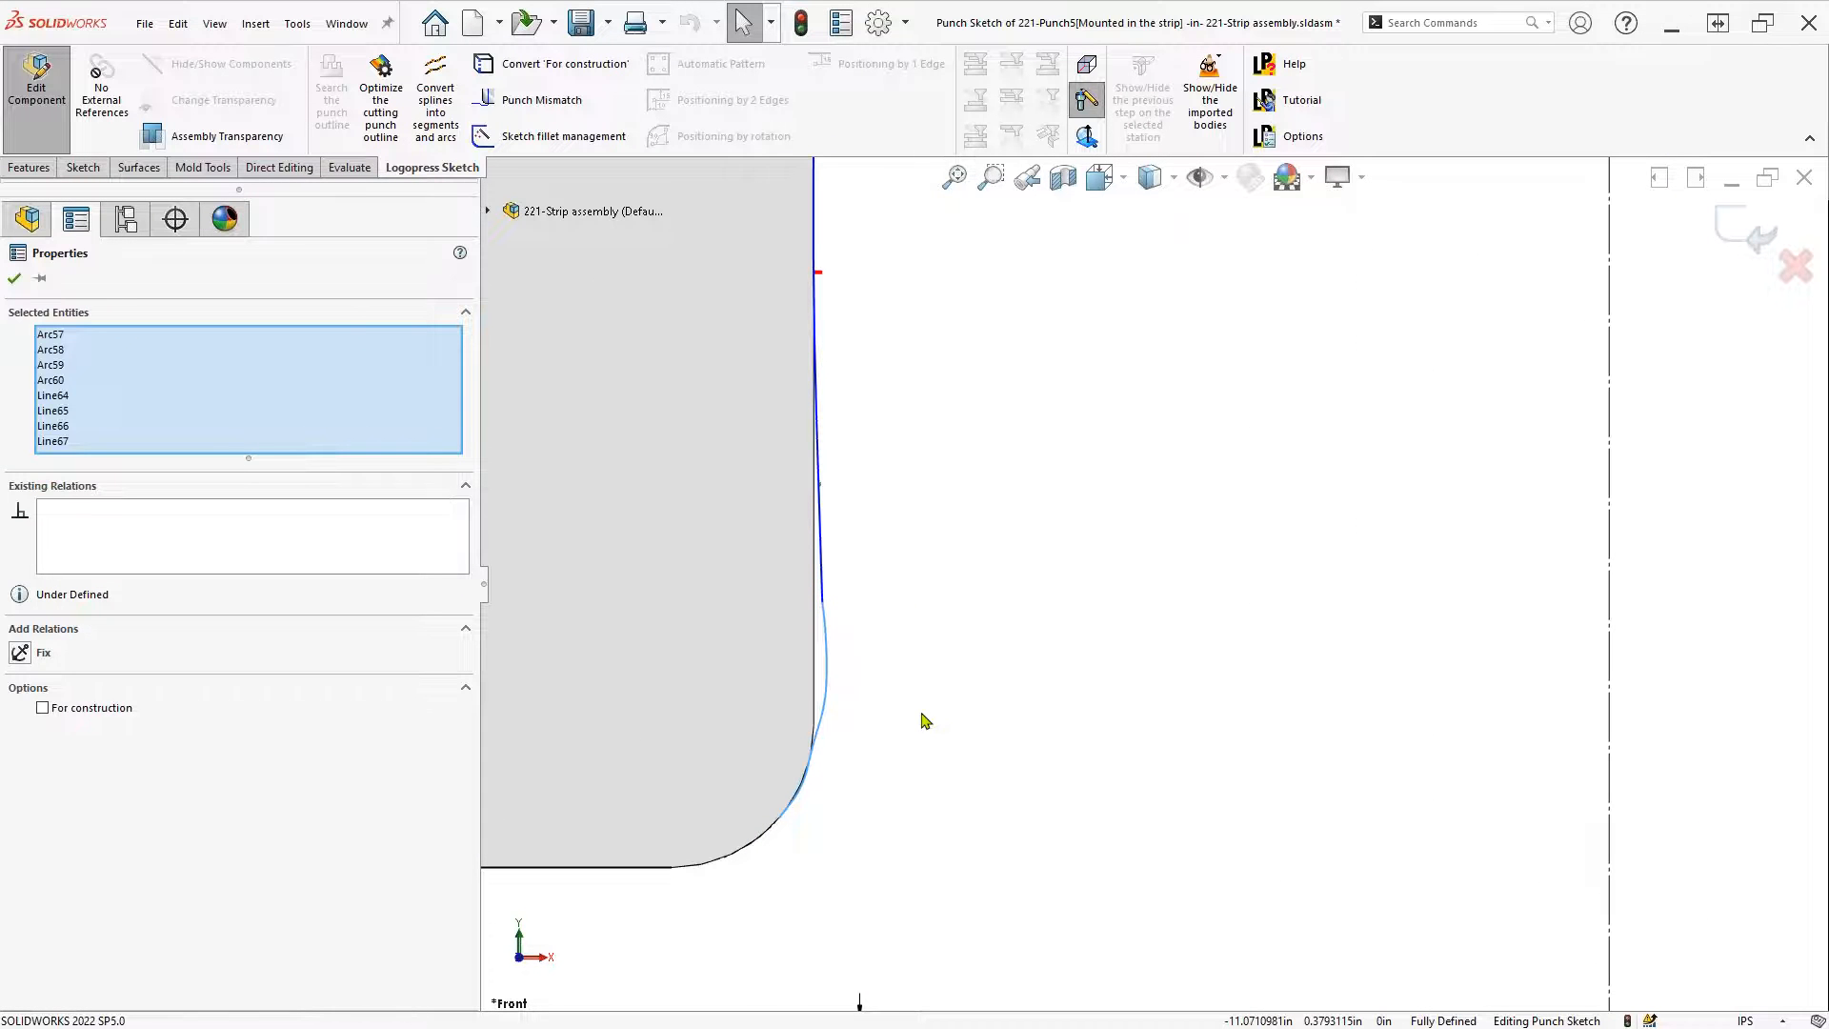
pyautogui.press('Delete')
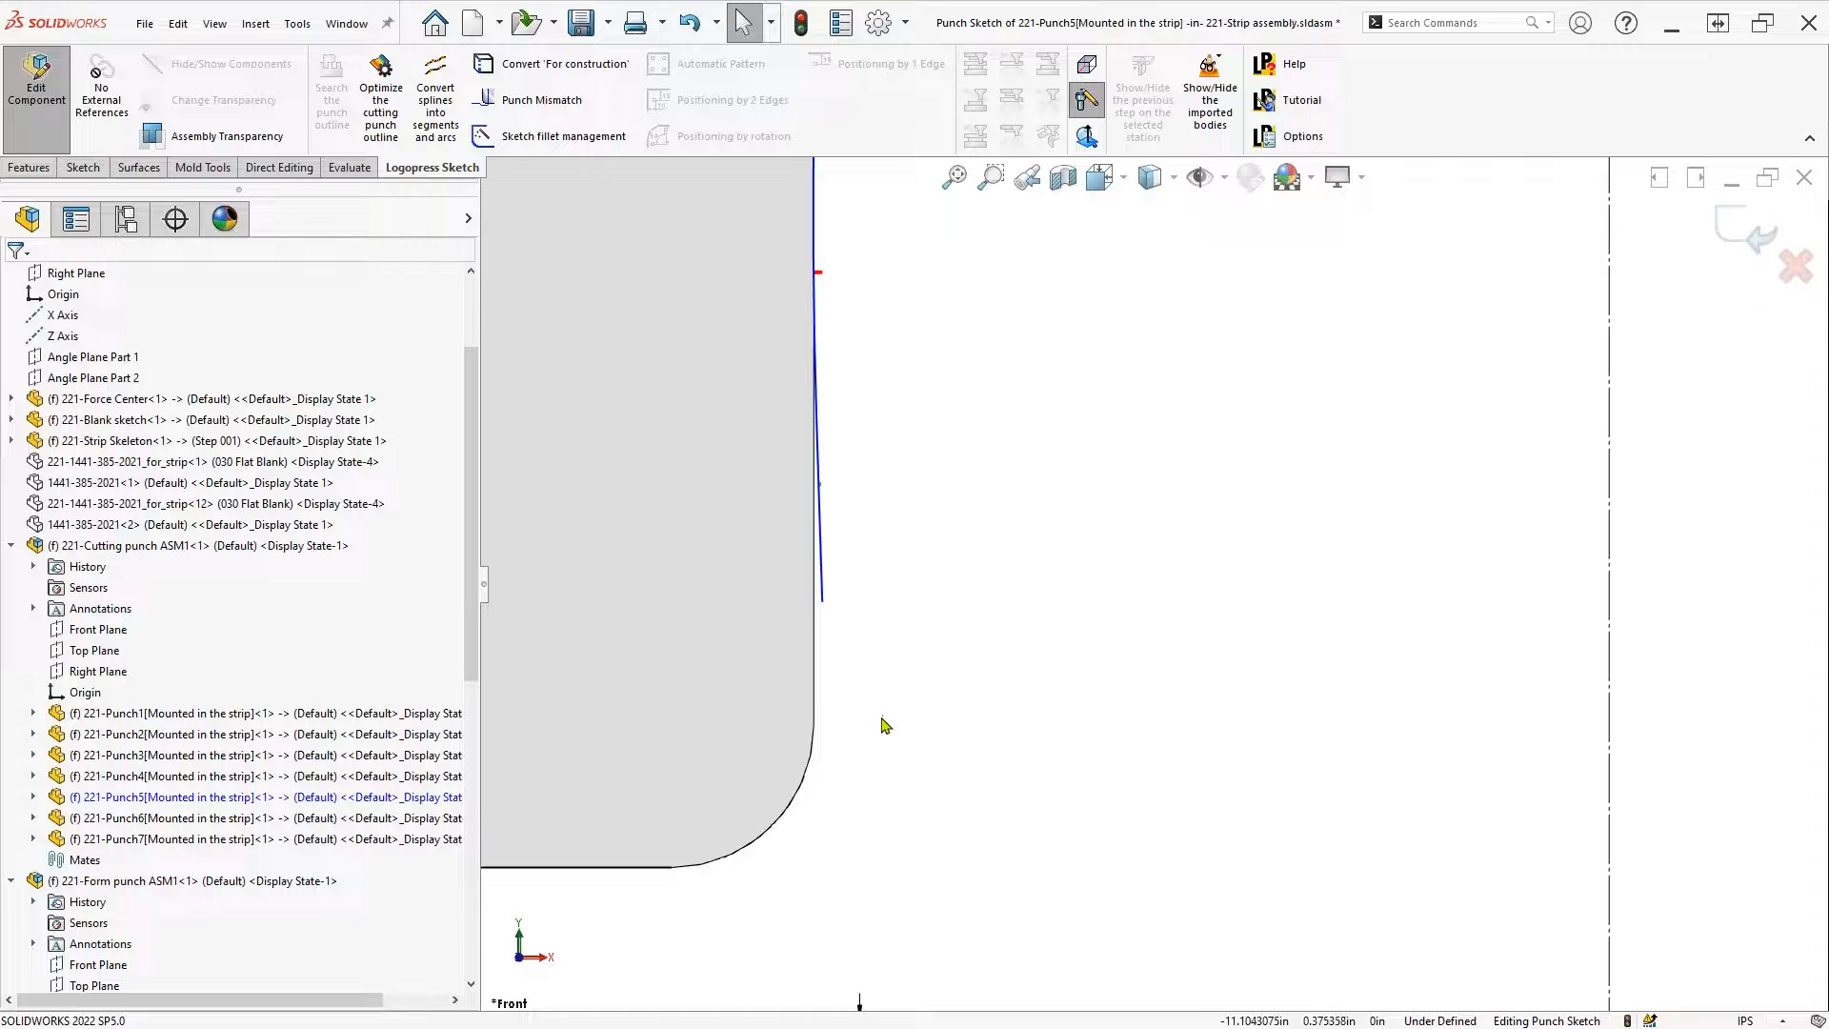
pyautogui.click(824, 588)
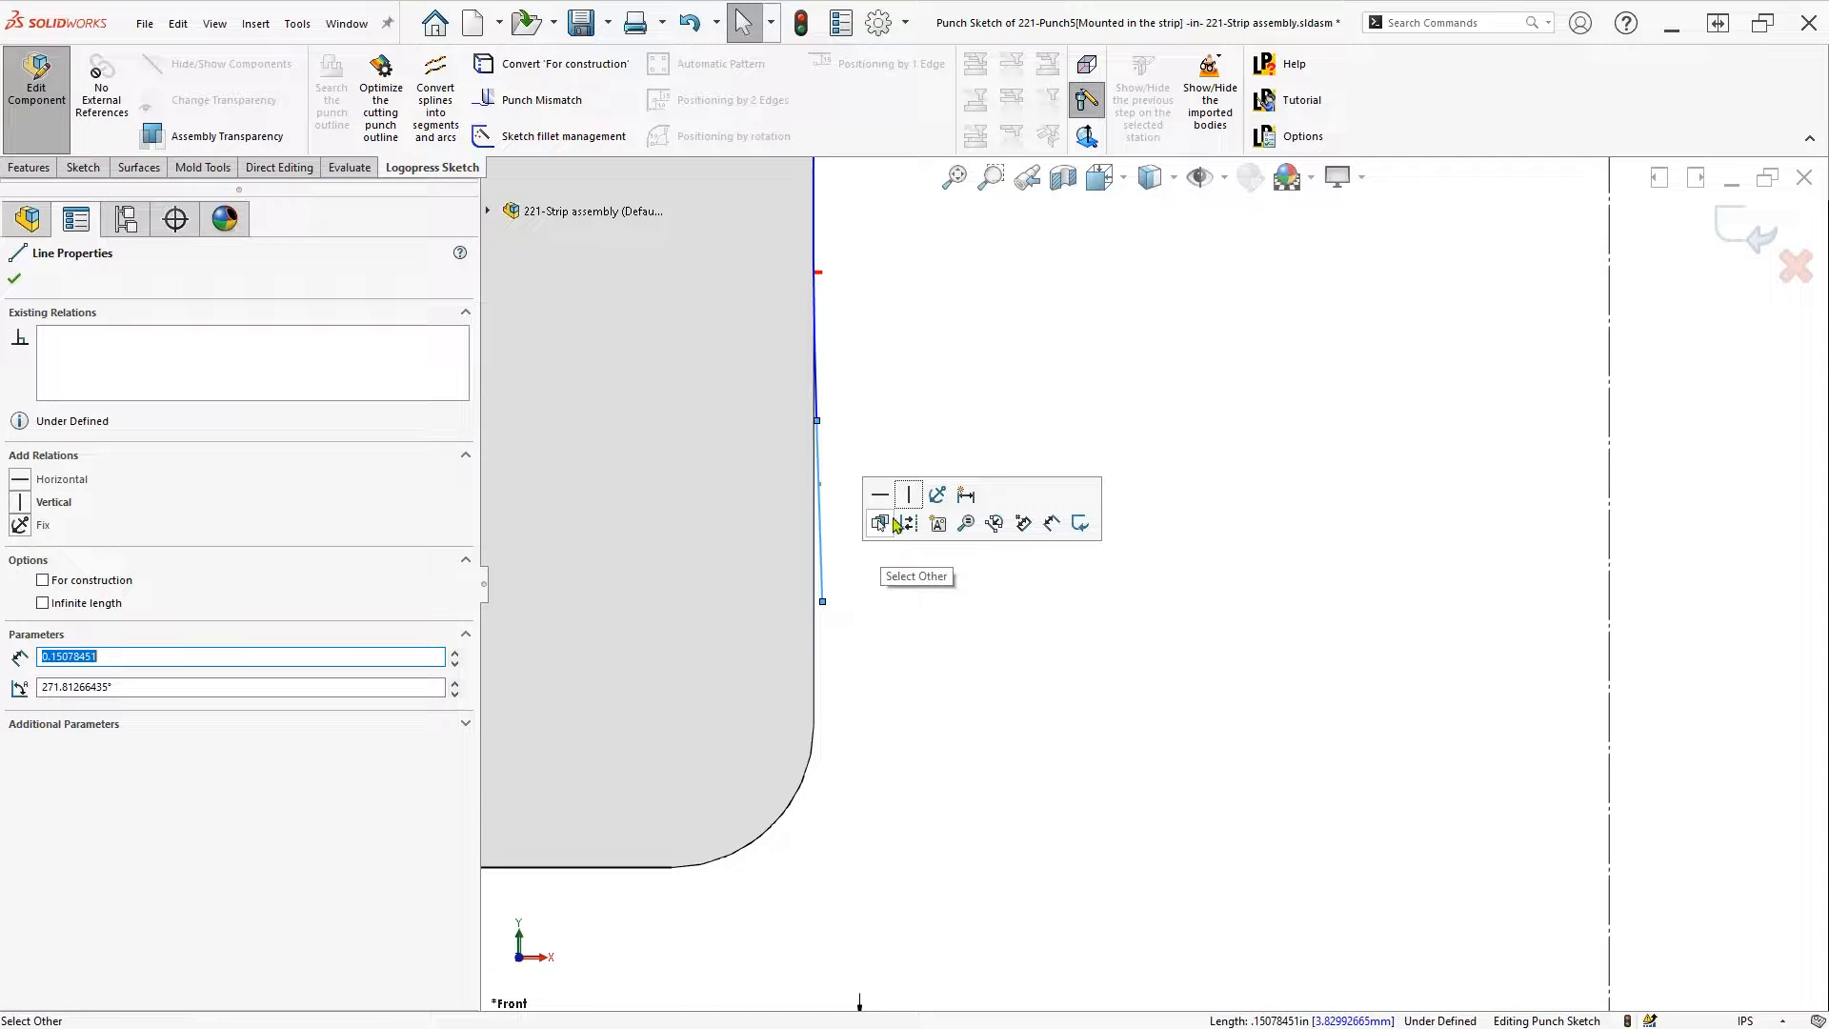
pyautogui.click(913, 707)
# Fillet the bottom and side lines with R0.12, accepting the relation warning
pyautogui.press('s')
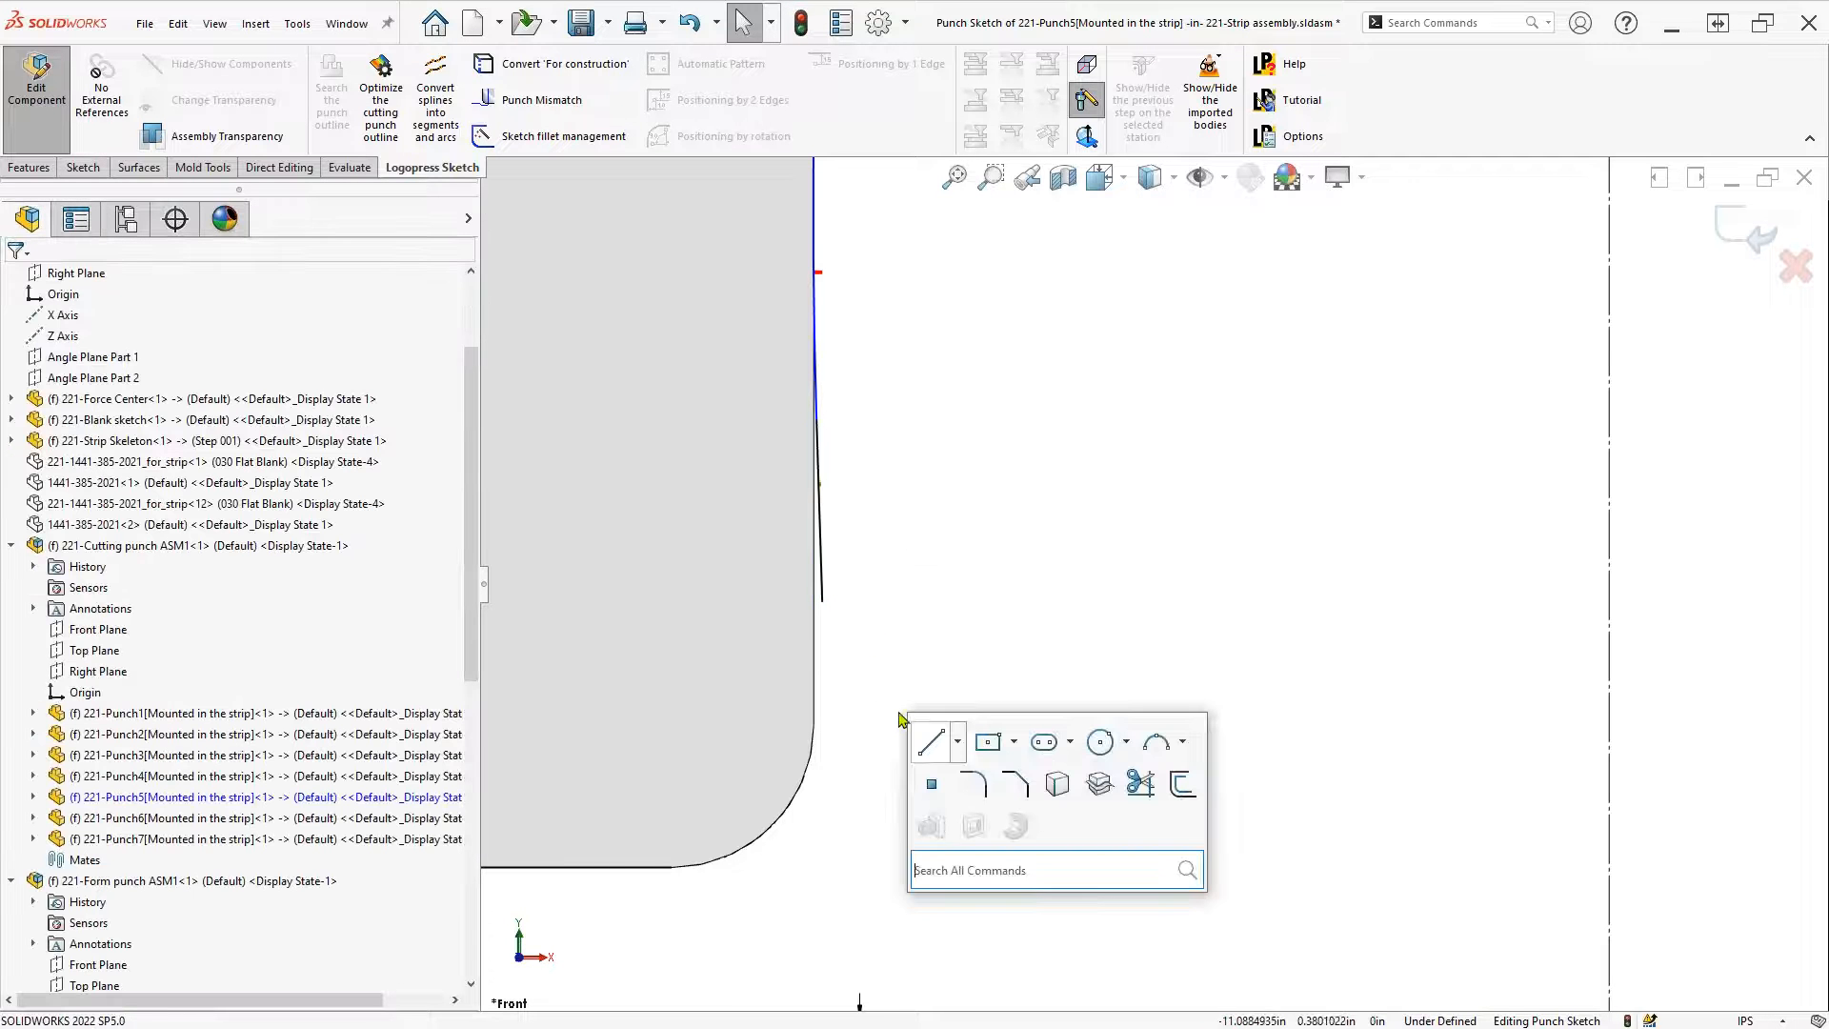
pyautogui.click(981, 787)
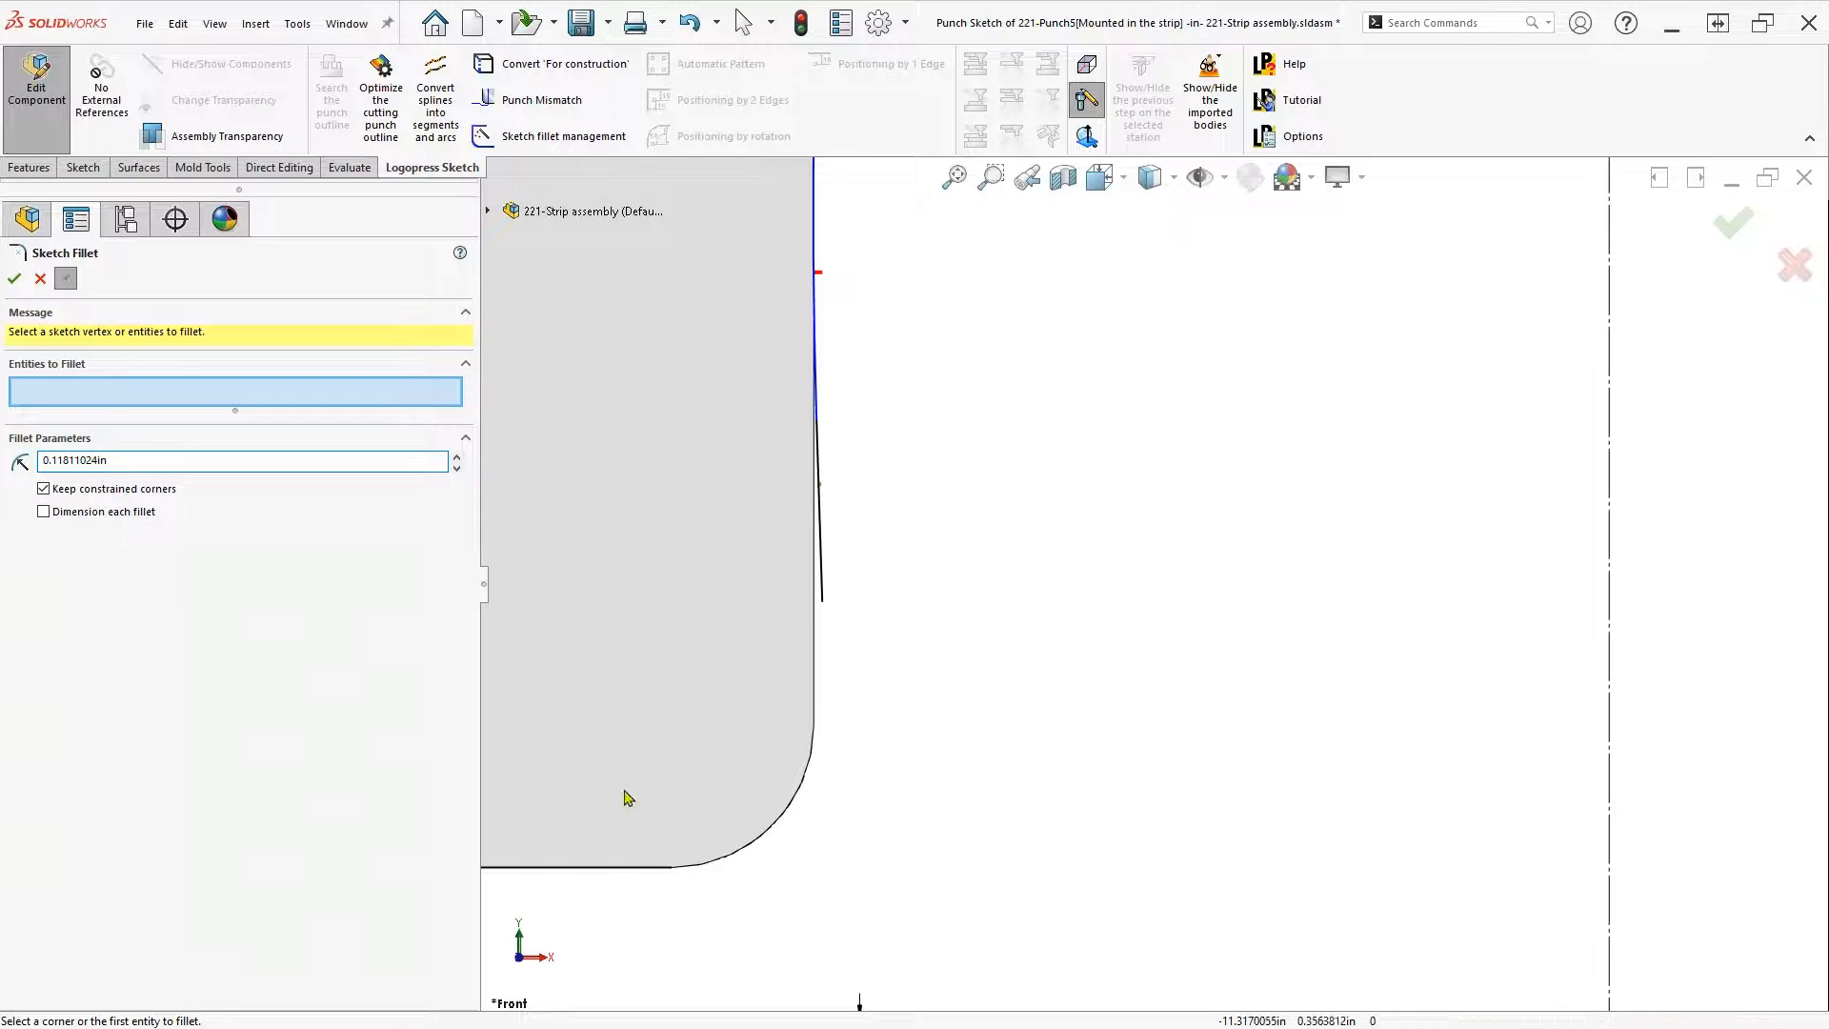
pyautogui.click(625, 868)
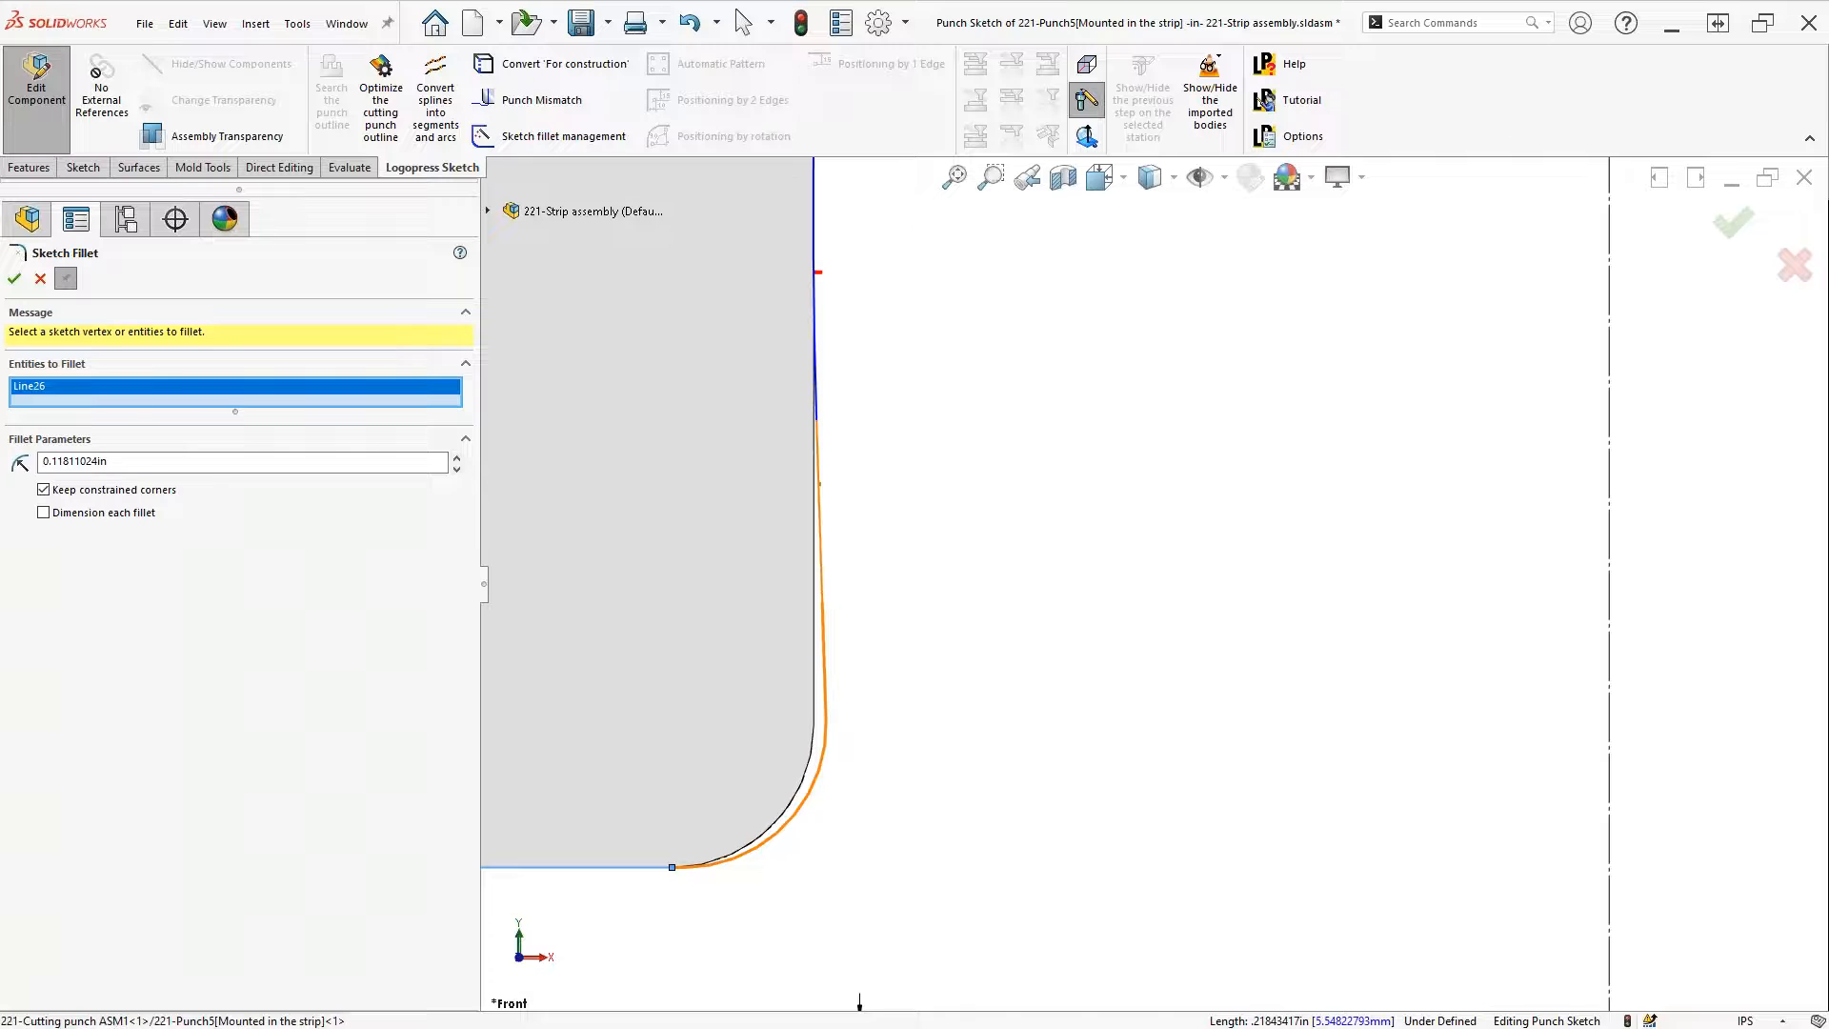
pyautogui.click(820, 483)
pyautogui.click(959, 539)
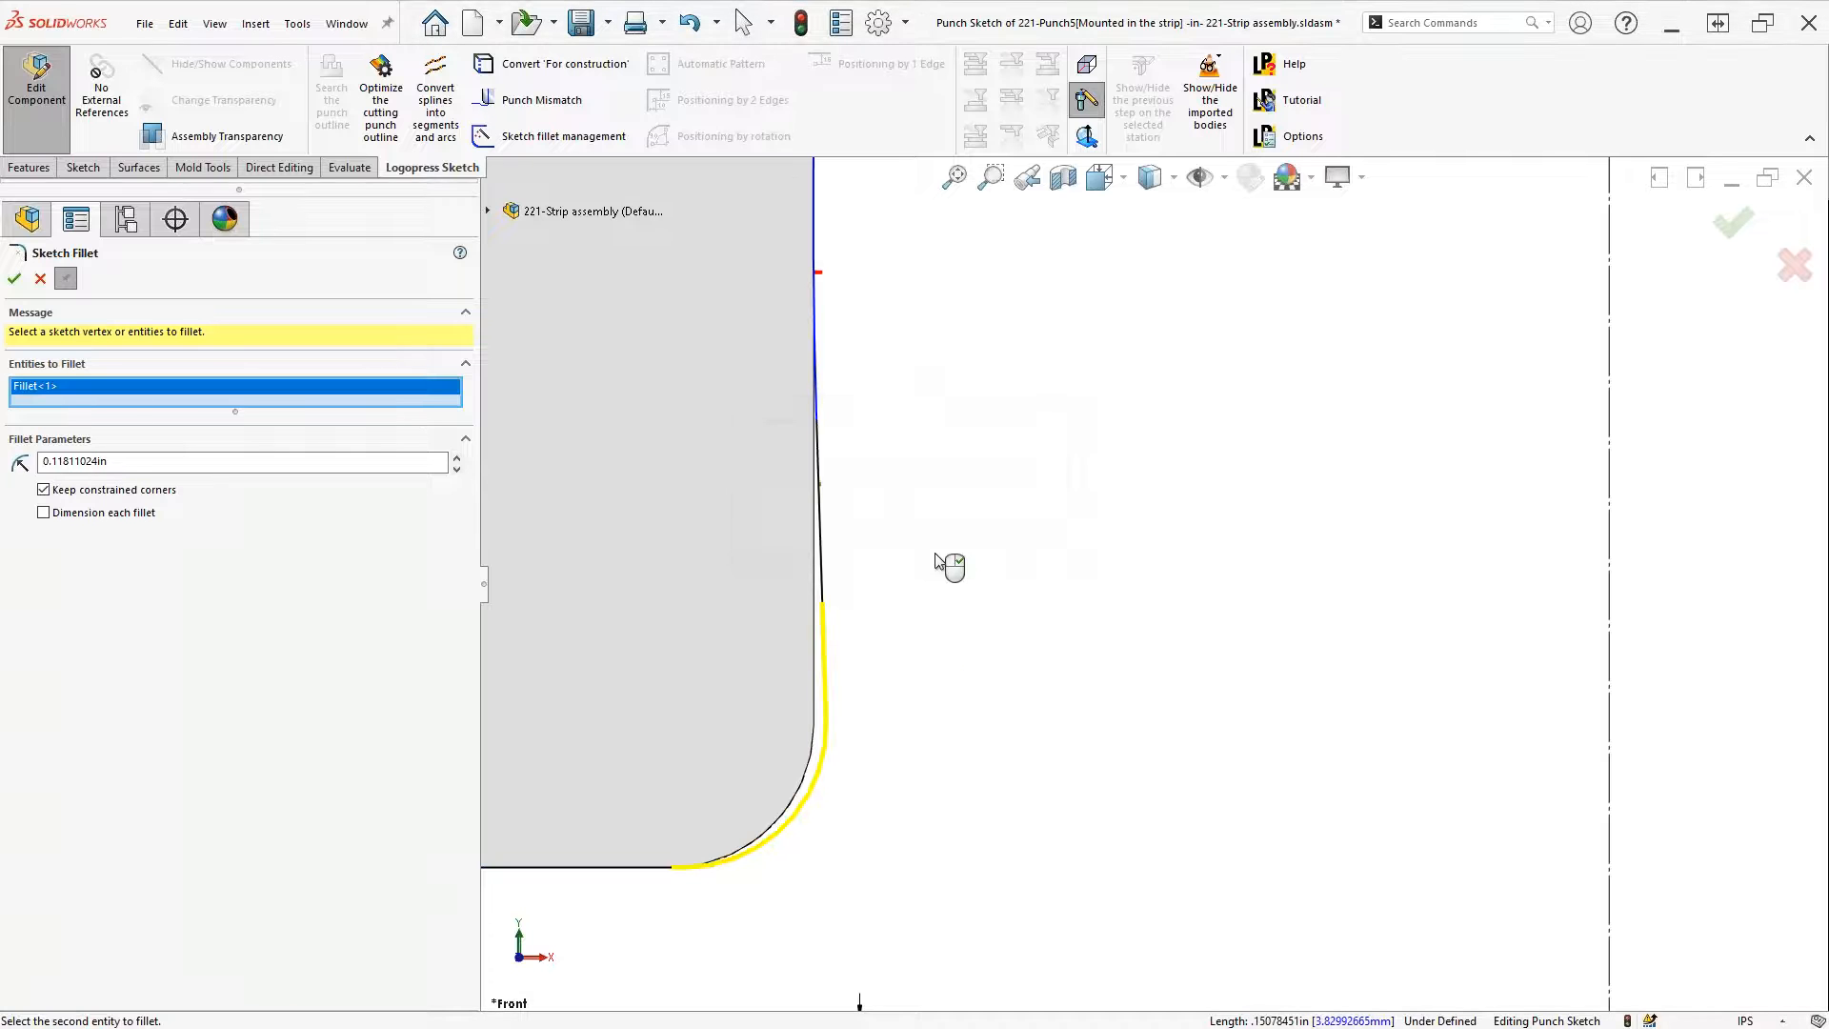
pyautogui.rightClick(963, 686)
pyautogui.click(1012, 762)
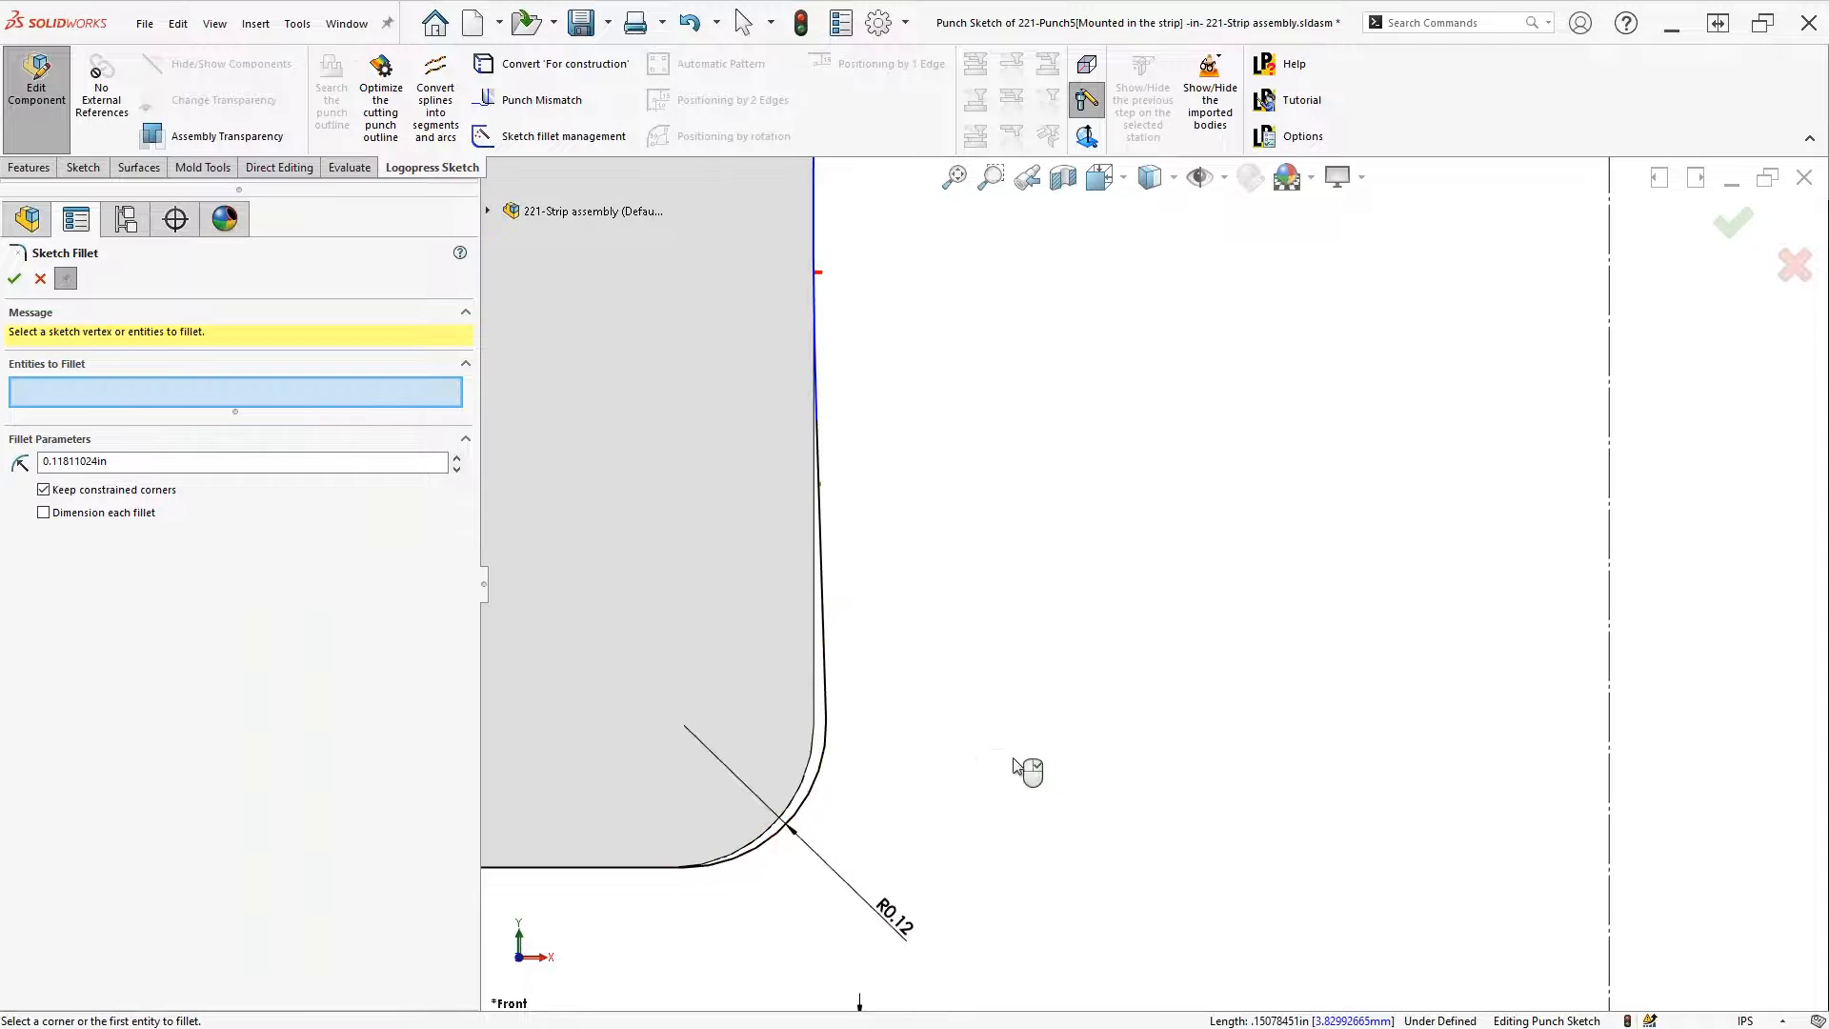
pyautogui.rightClick(1029, 762)
# Delete the leftover arcs and line at Punch5's lower-right inner corner
pyautogui.scroll(4, 1044, 759)
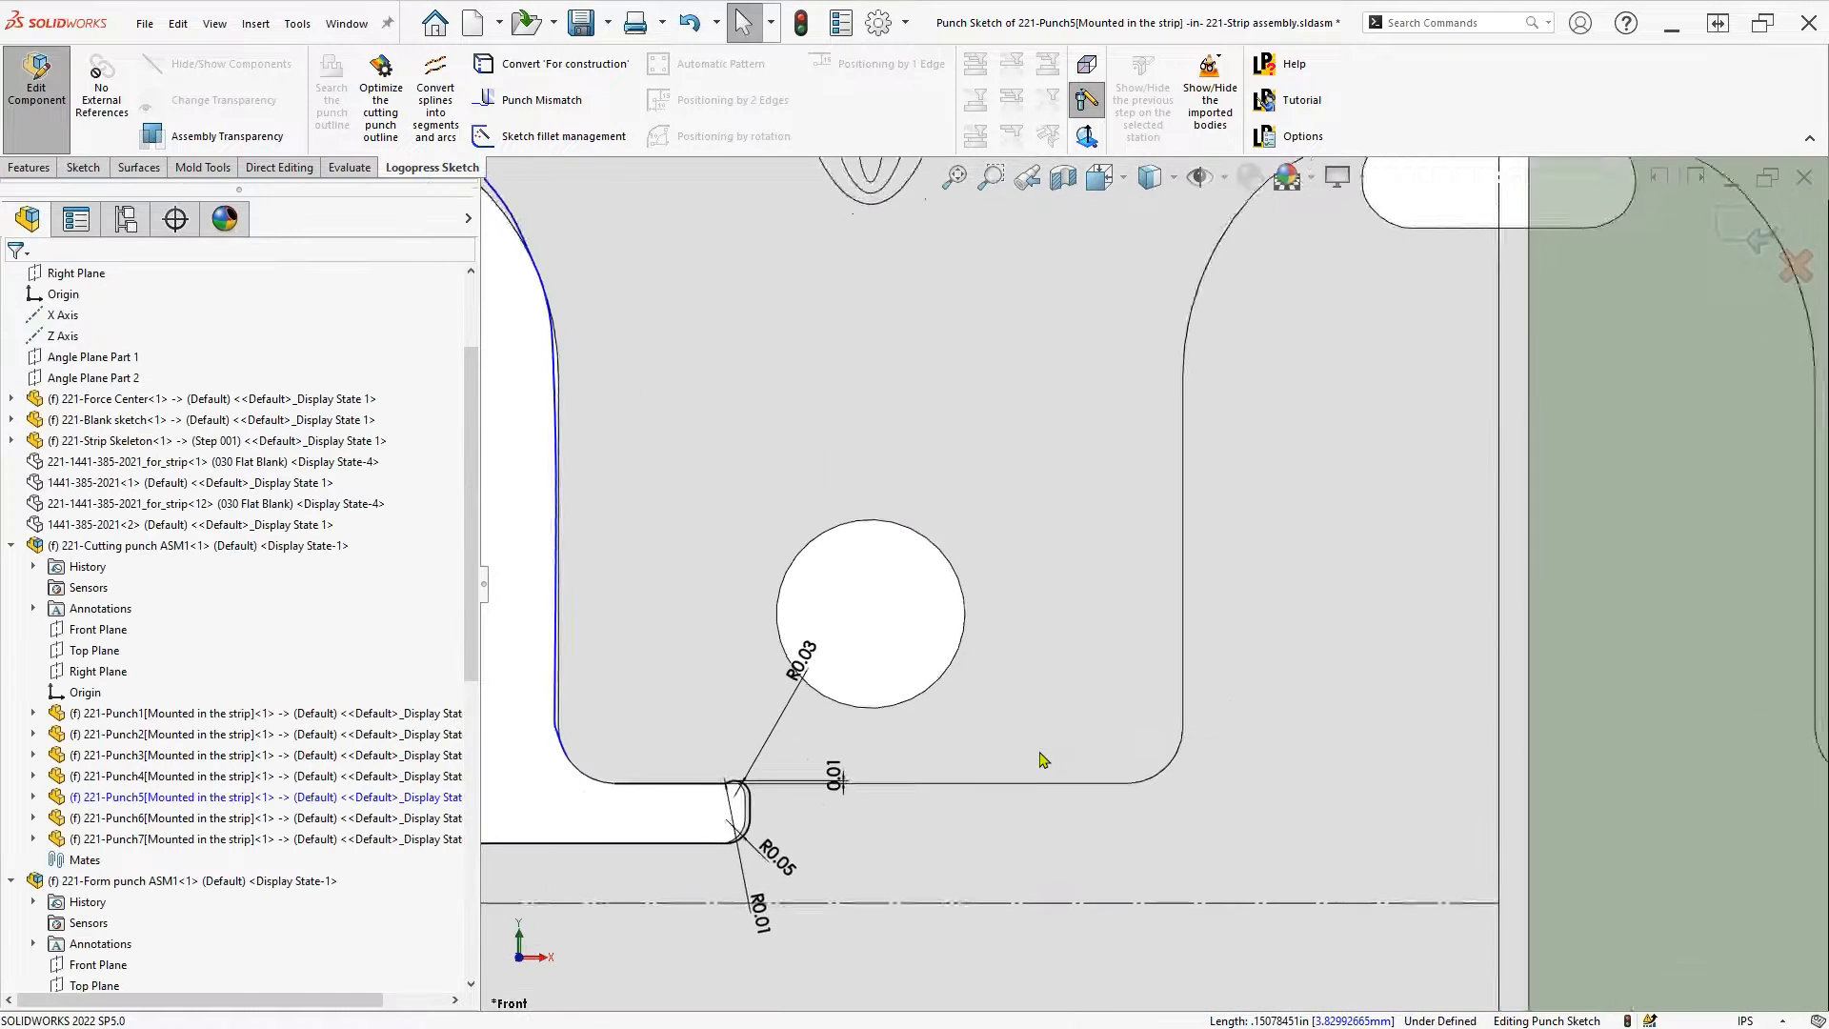
pyautogui.scroll(-5, 1043, 759)
pyautogui.moveTo(684, 773)
pyautogui.mouseDown()
pyautogui.moveTo(841, 722)
pyautogui.moveTo(843, 633)
pyautogui.mouseUp()
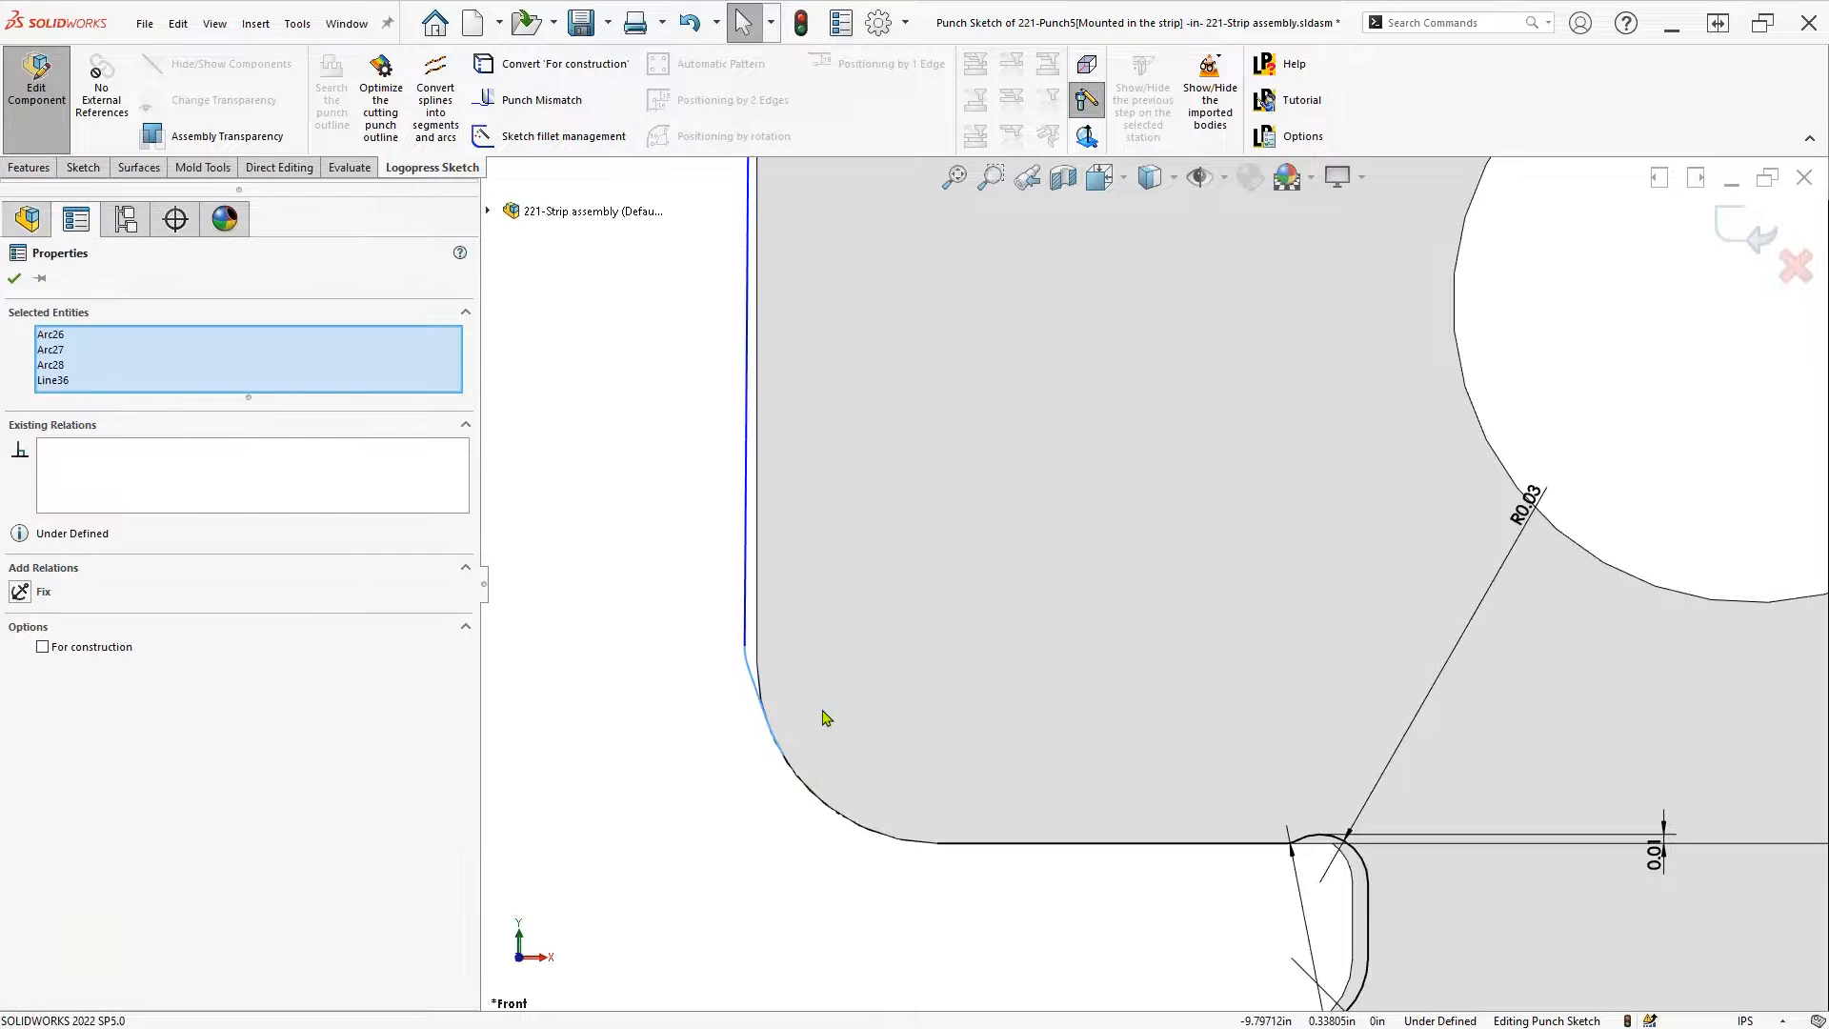
pyautogui.press('Delete')
pyautogui.press('s')
pyautogui.click(919, 907)
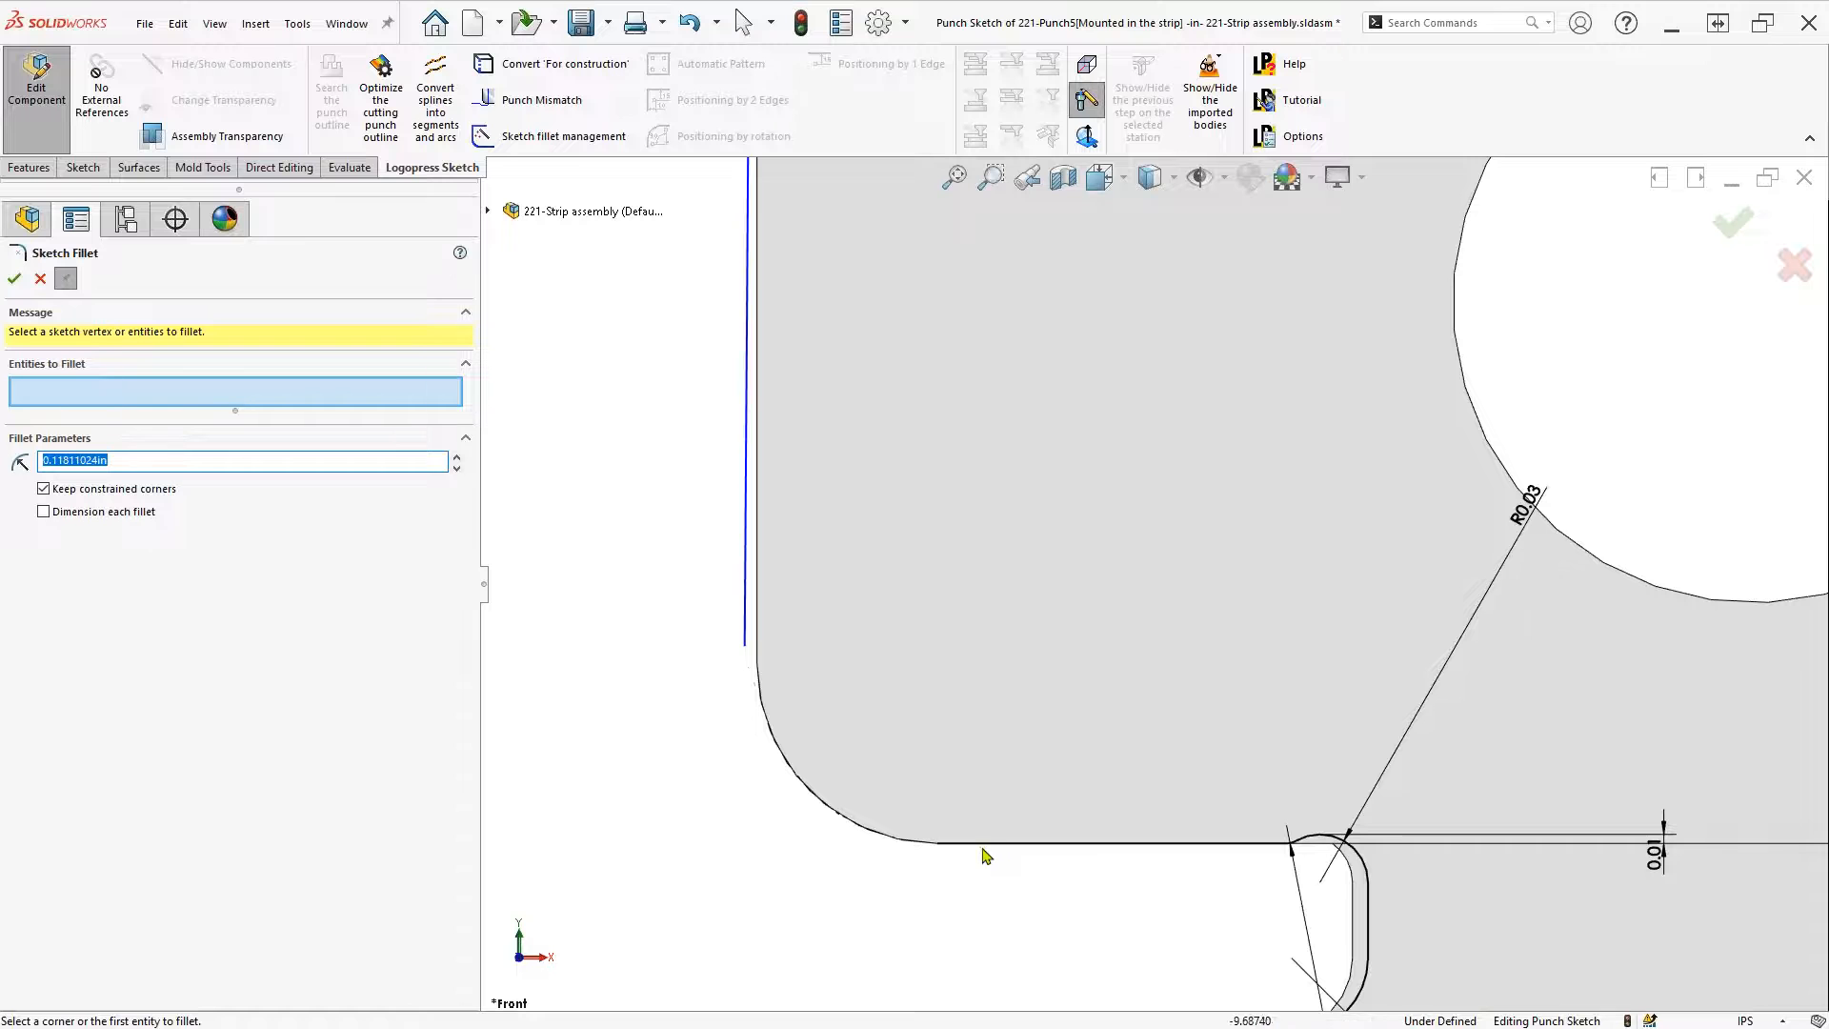
pyautogui.press('Escape')
# Fix the vertical side line and fillet it to the bottom line with R0.12
pyautogui.click(746, 610)
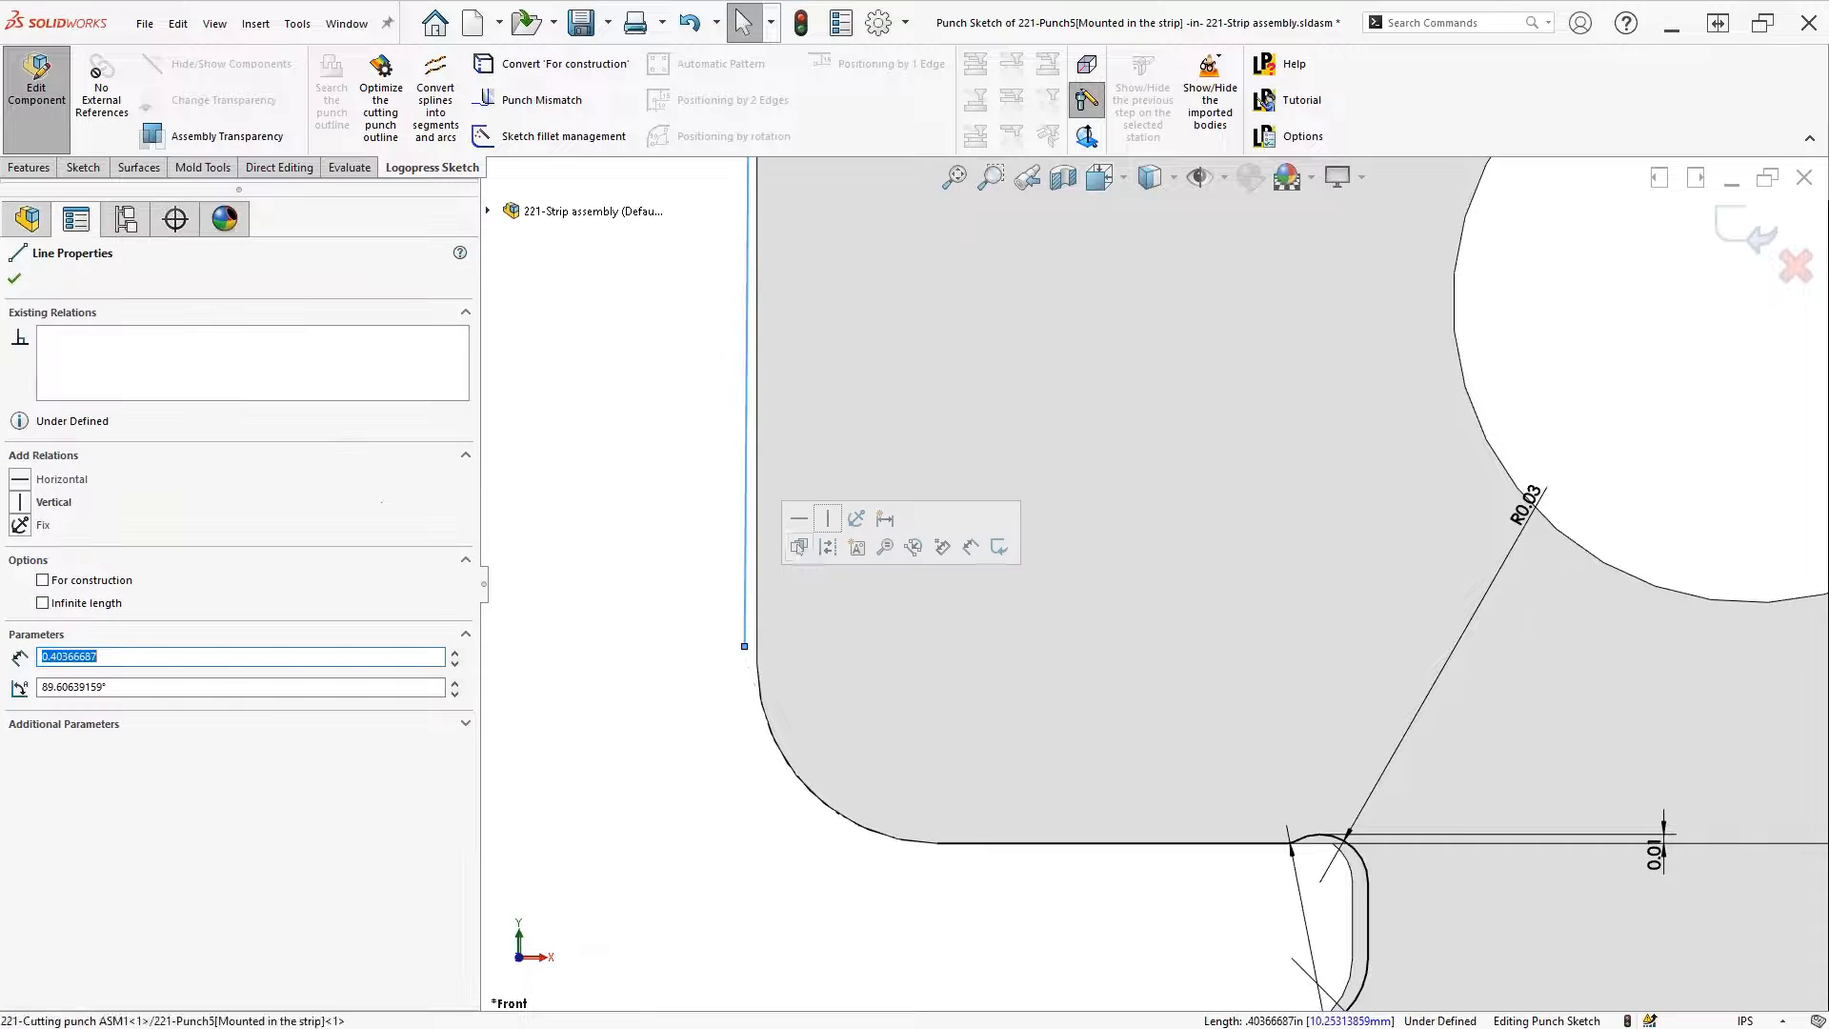
pyautogui.click(856, 518)
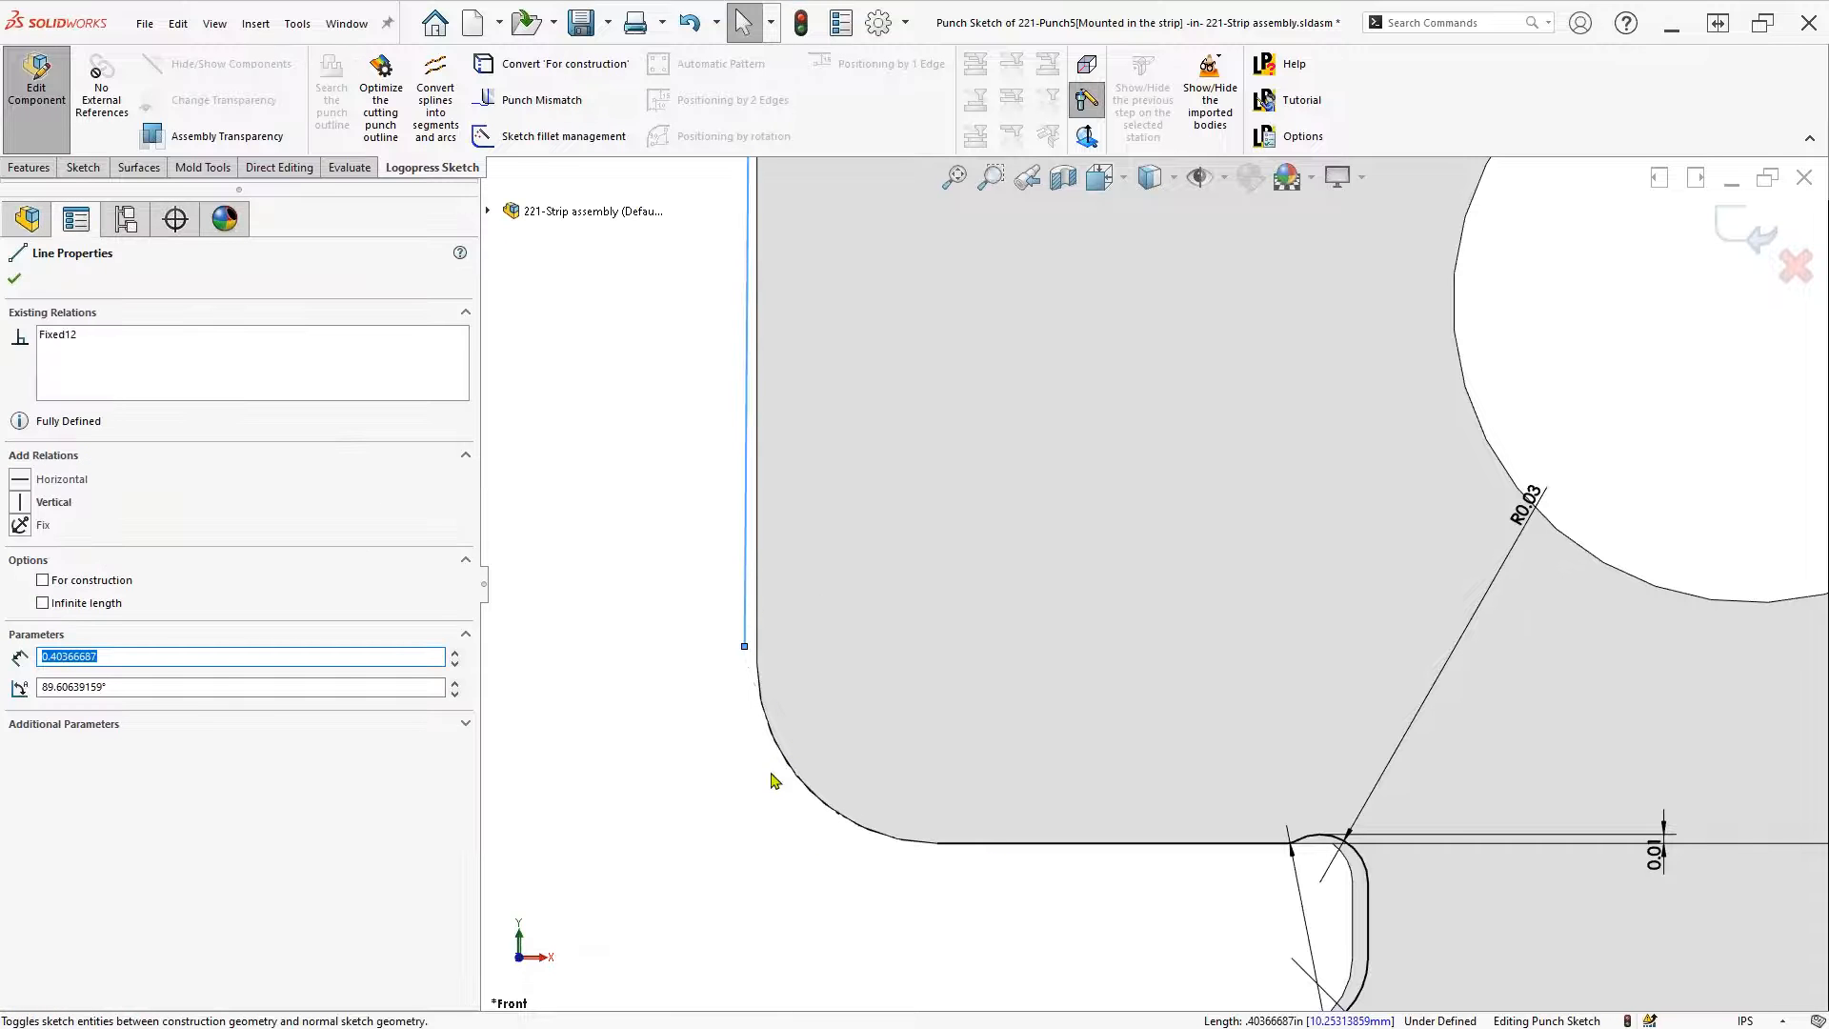
pyautogui.press('Escape')
pyautogui.press('s')
pyautogui.click(1020, 917)
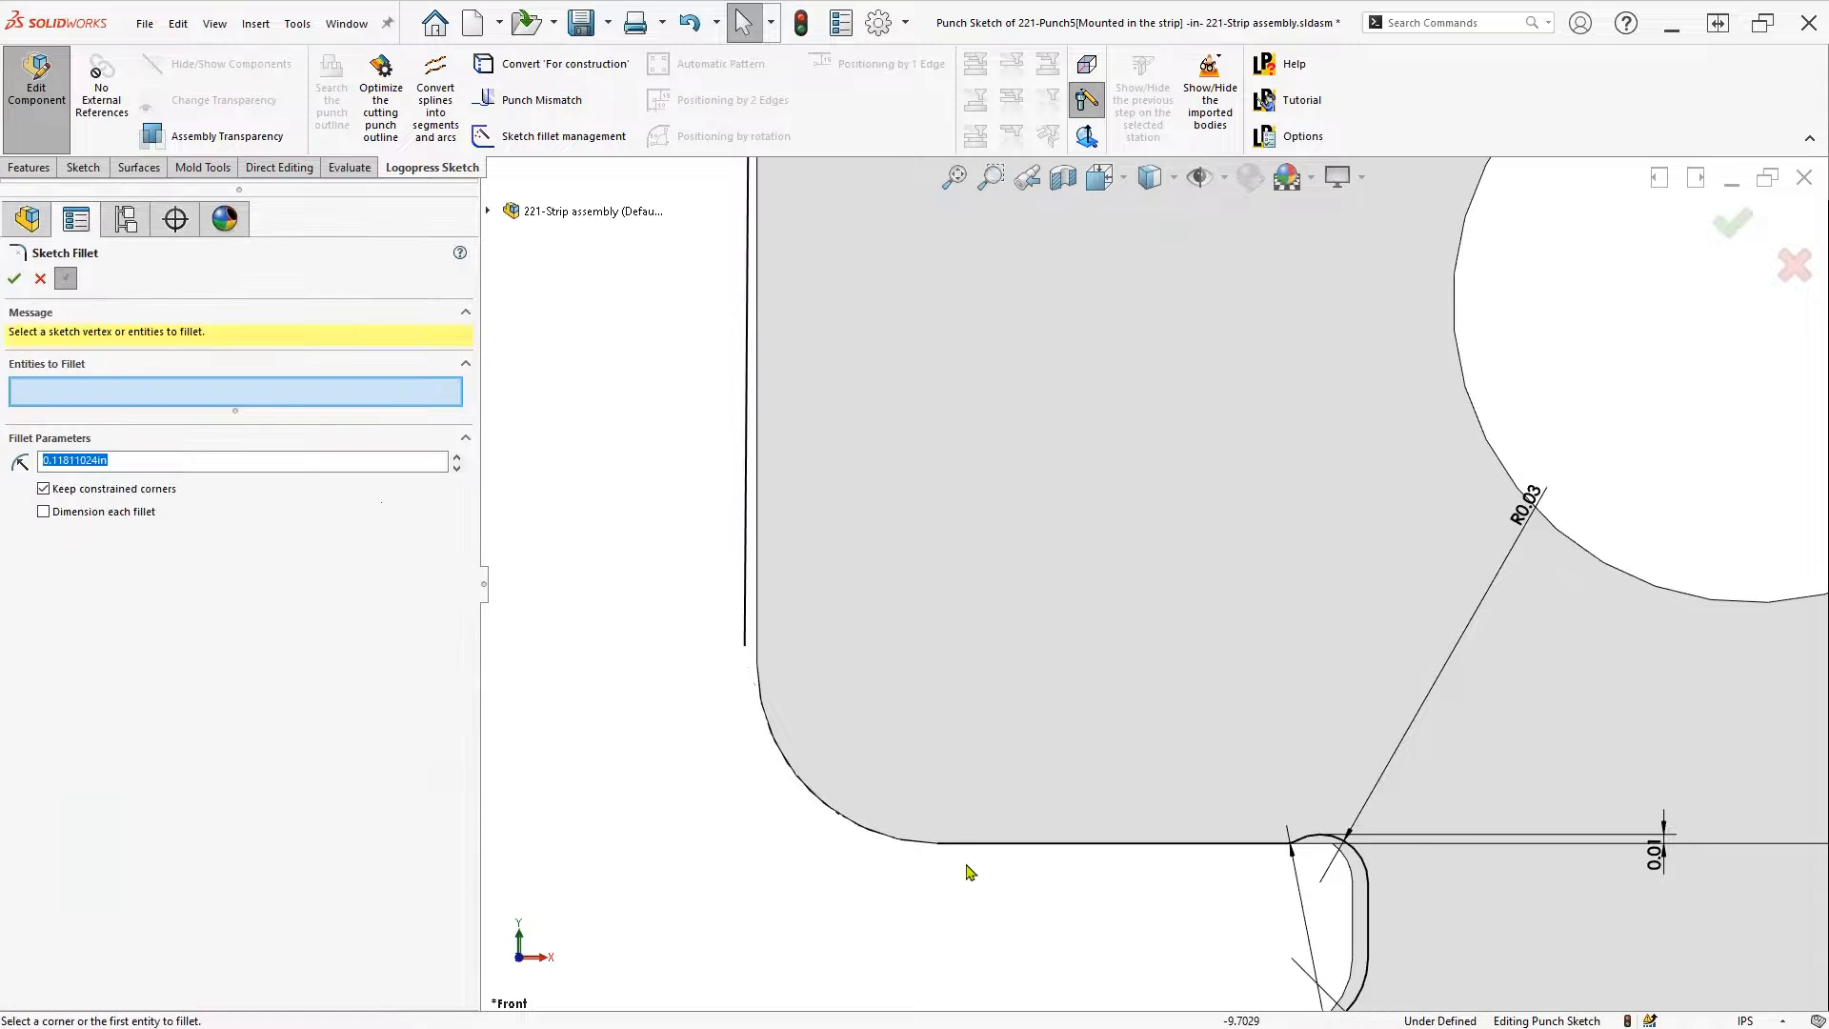
pyautogui.click(967, 844)
pyautogui.click(749, 640)
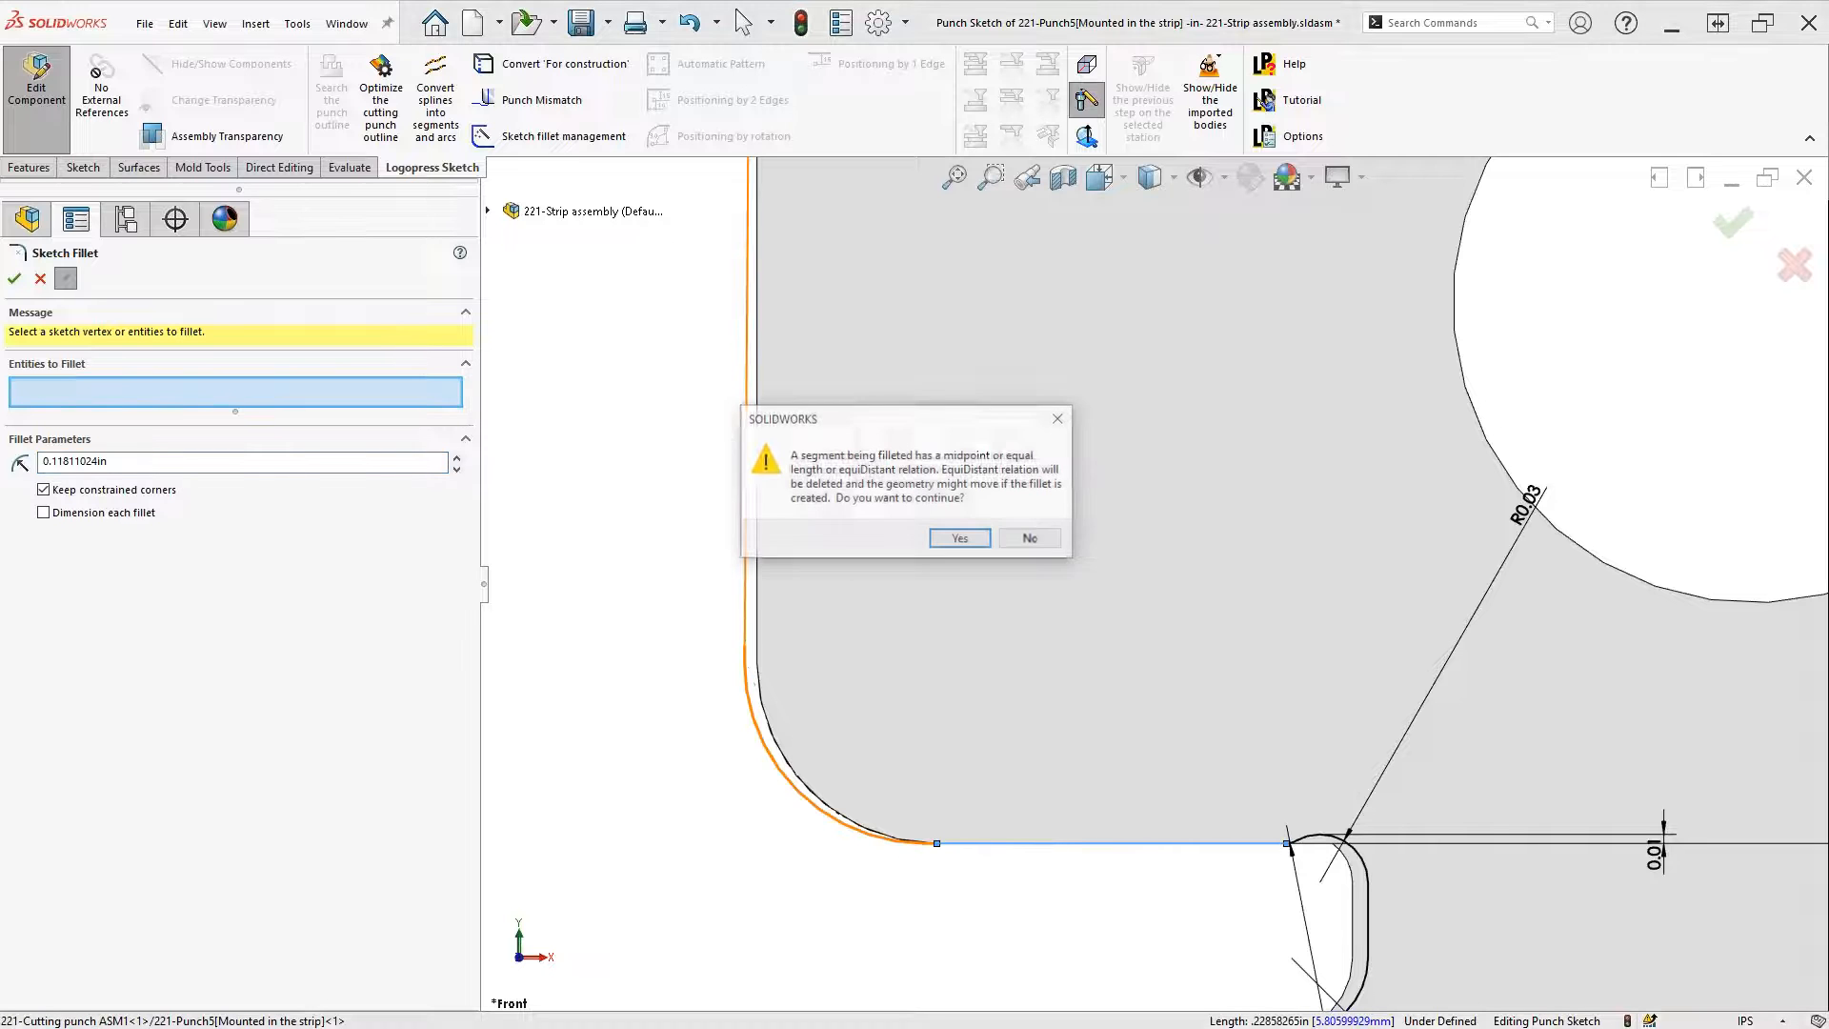
pyautogui.click(964, 539)
pyautogui.press('Return')
pyautogui.press('Escape')
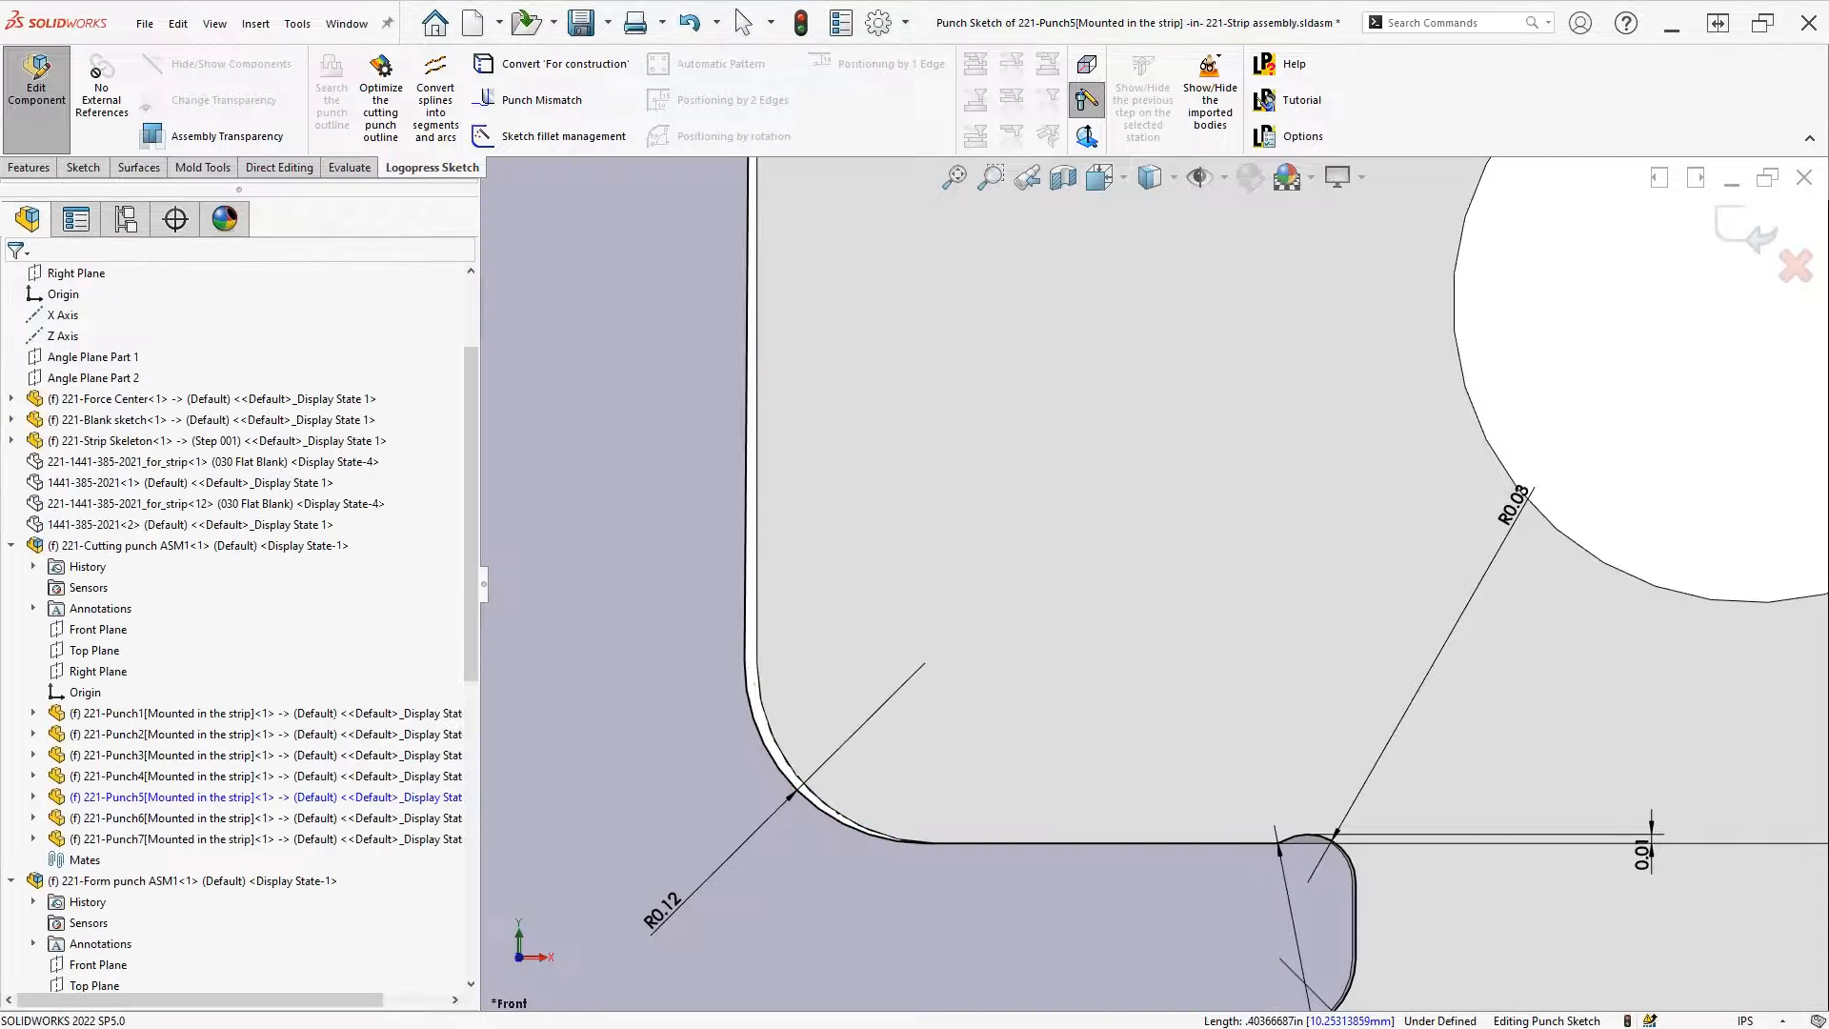
pyautogui.scroll(7, 1181, 604)
pyautogui.scroll(2, 1655, 429)
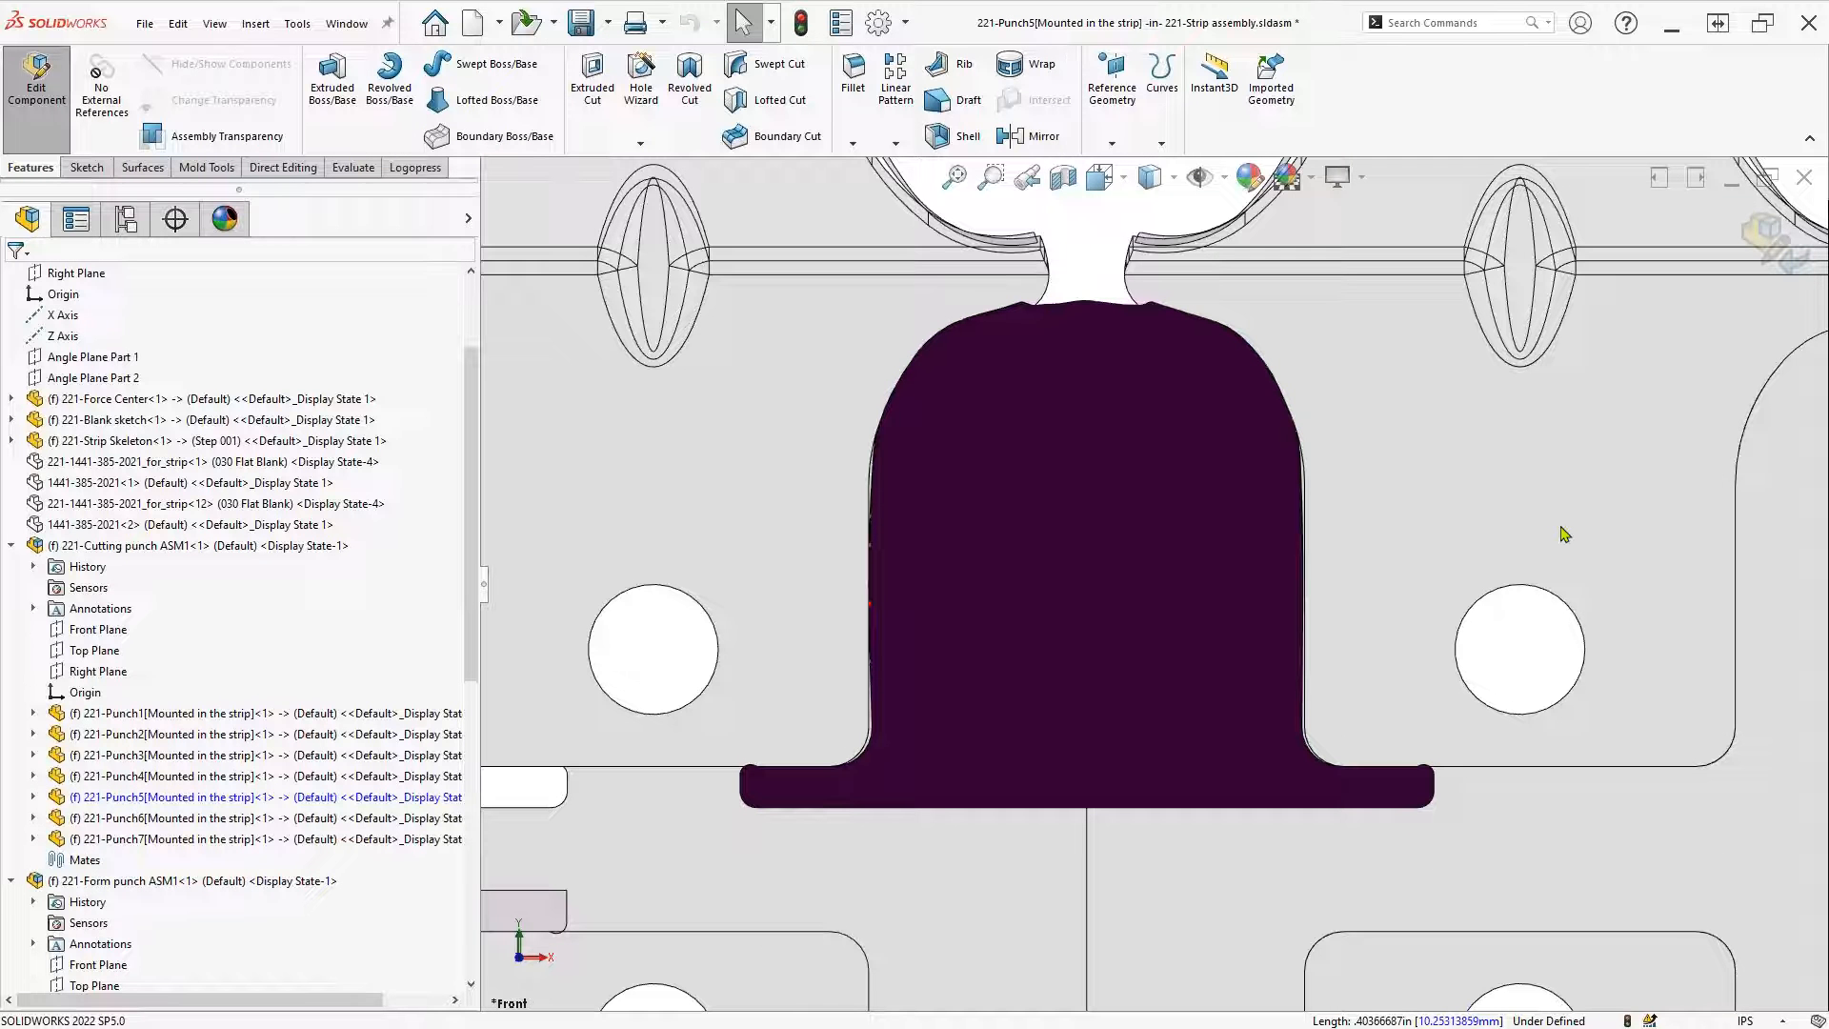
# Return to the strip assembly and open Punch6's punch sketch for editing
pyautogui.click(1770, 236)
pyautogui.click(1051, 620)
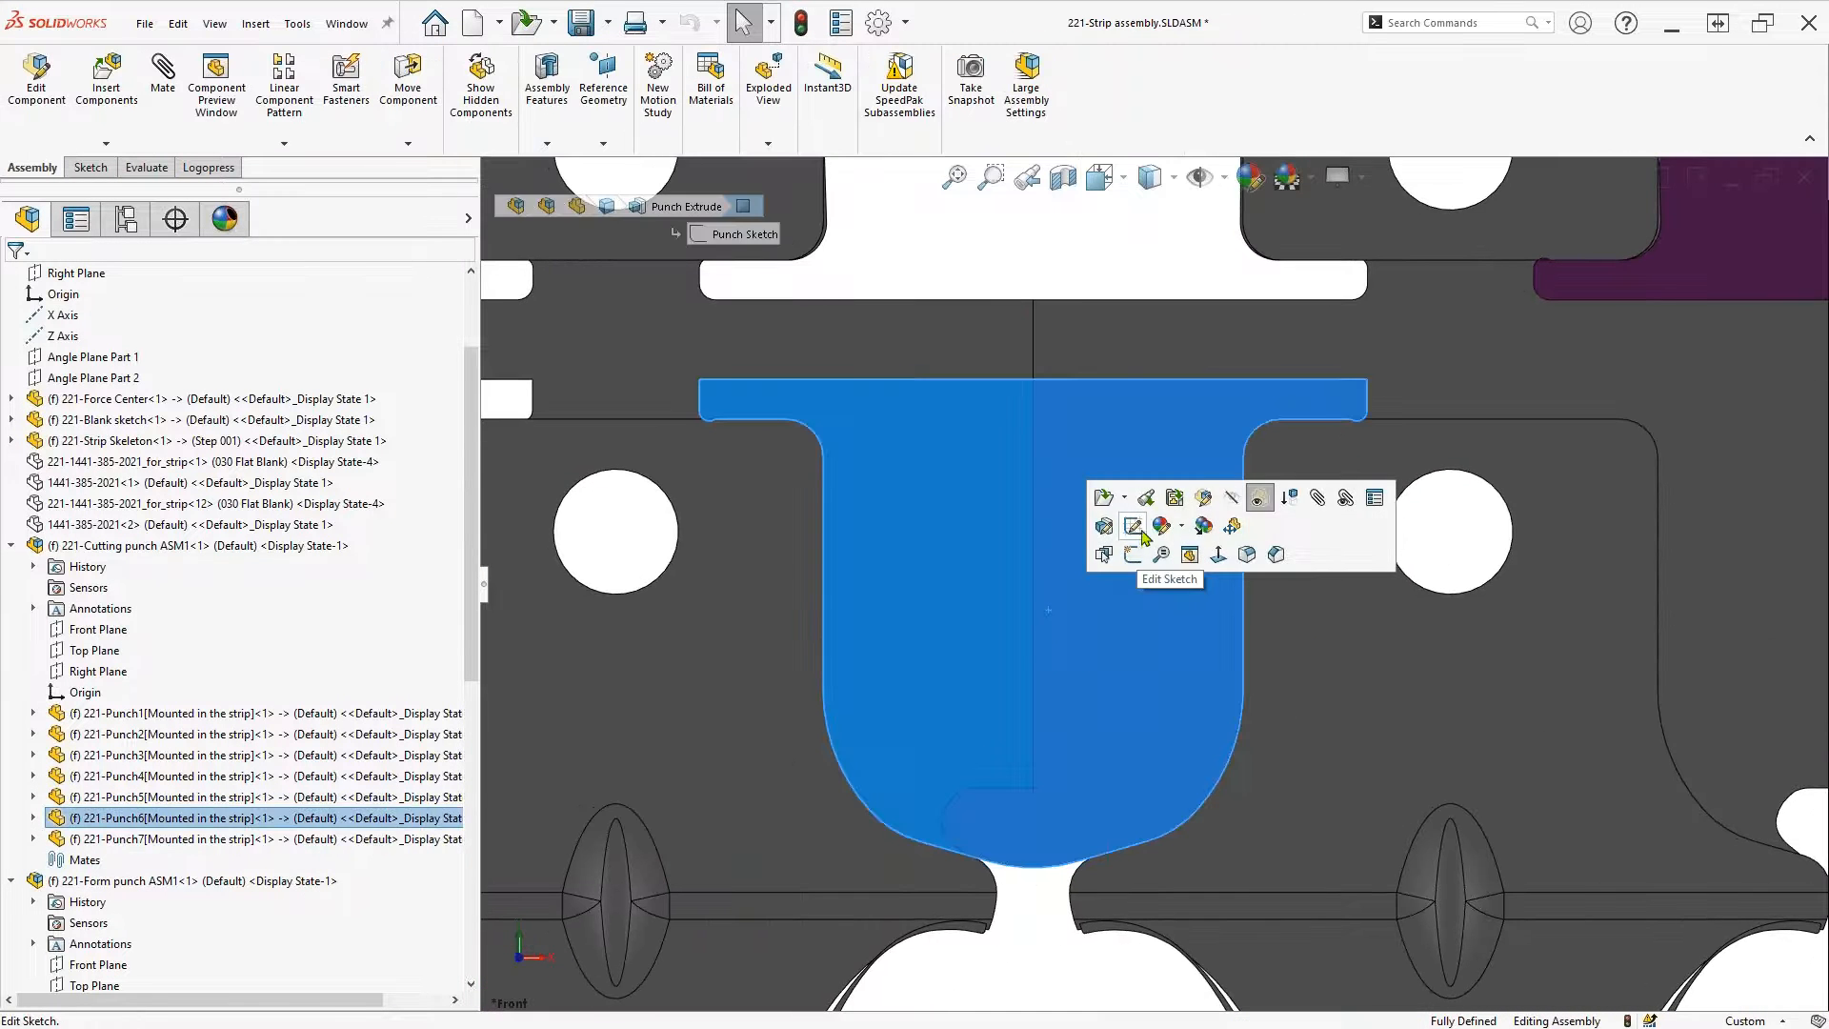
pyautogui.click(1132, 527)
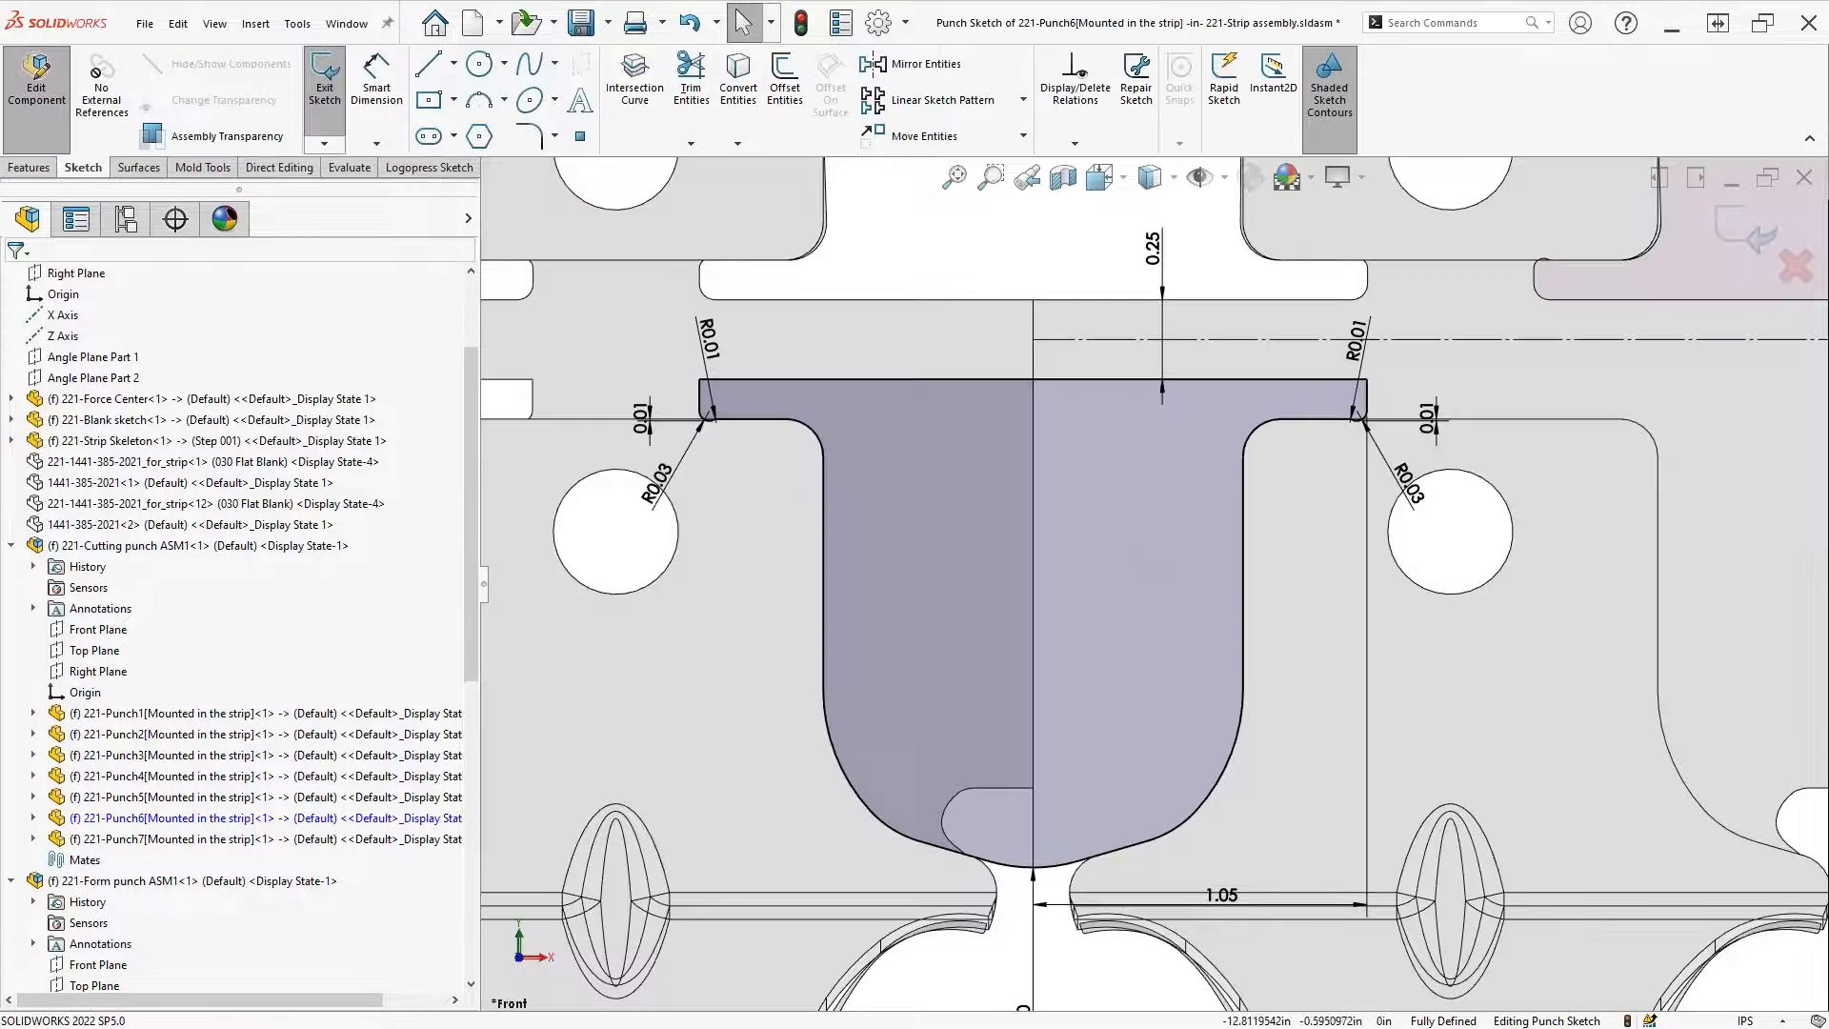
# Optimize Punch6's cutting outline, erase the top heel portion, and accept it
pyautogui.click(430, 168)
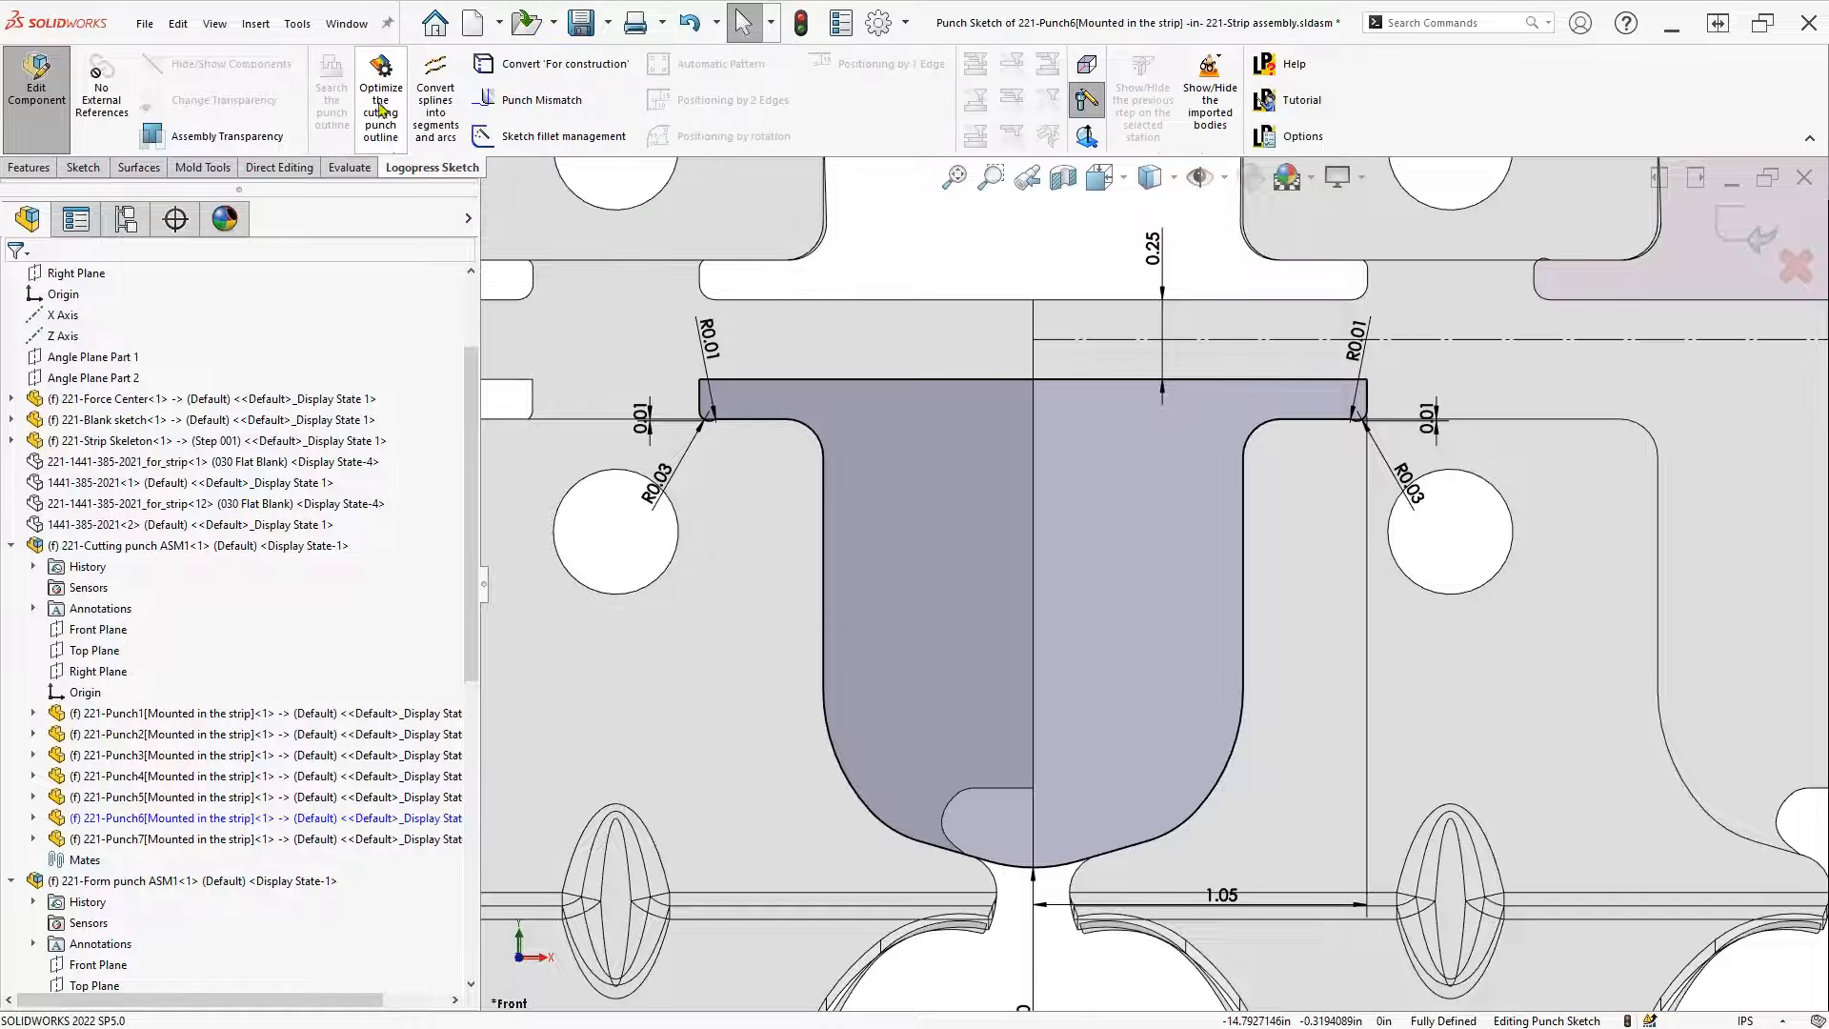
pyautogui.click(379, 107)
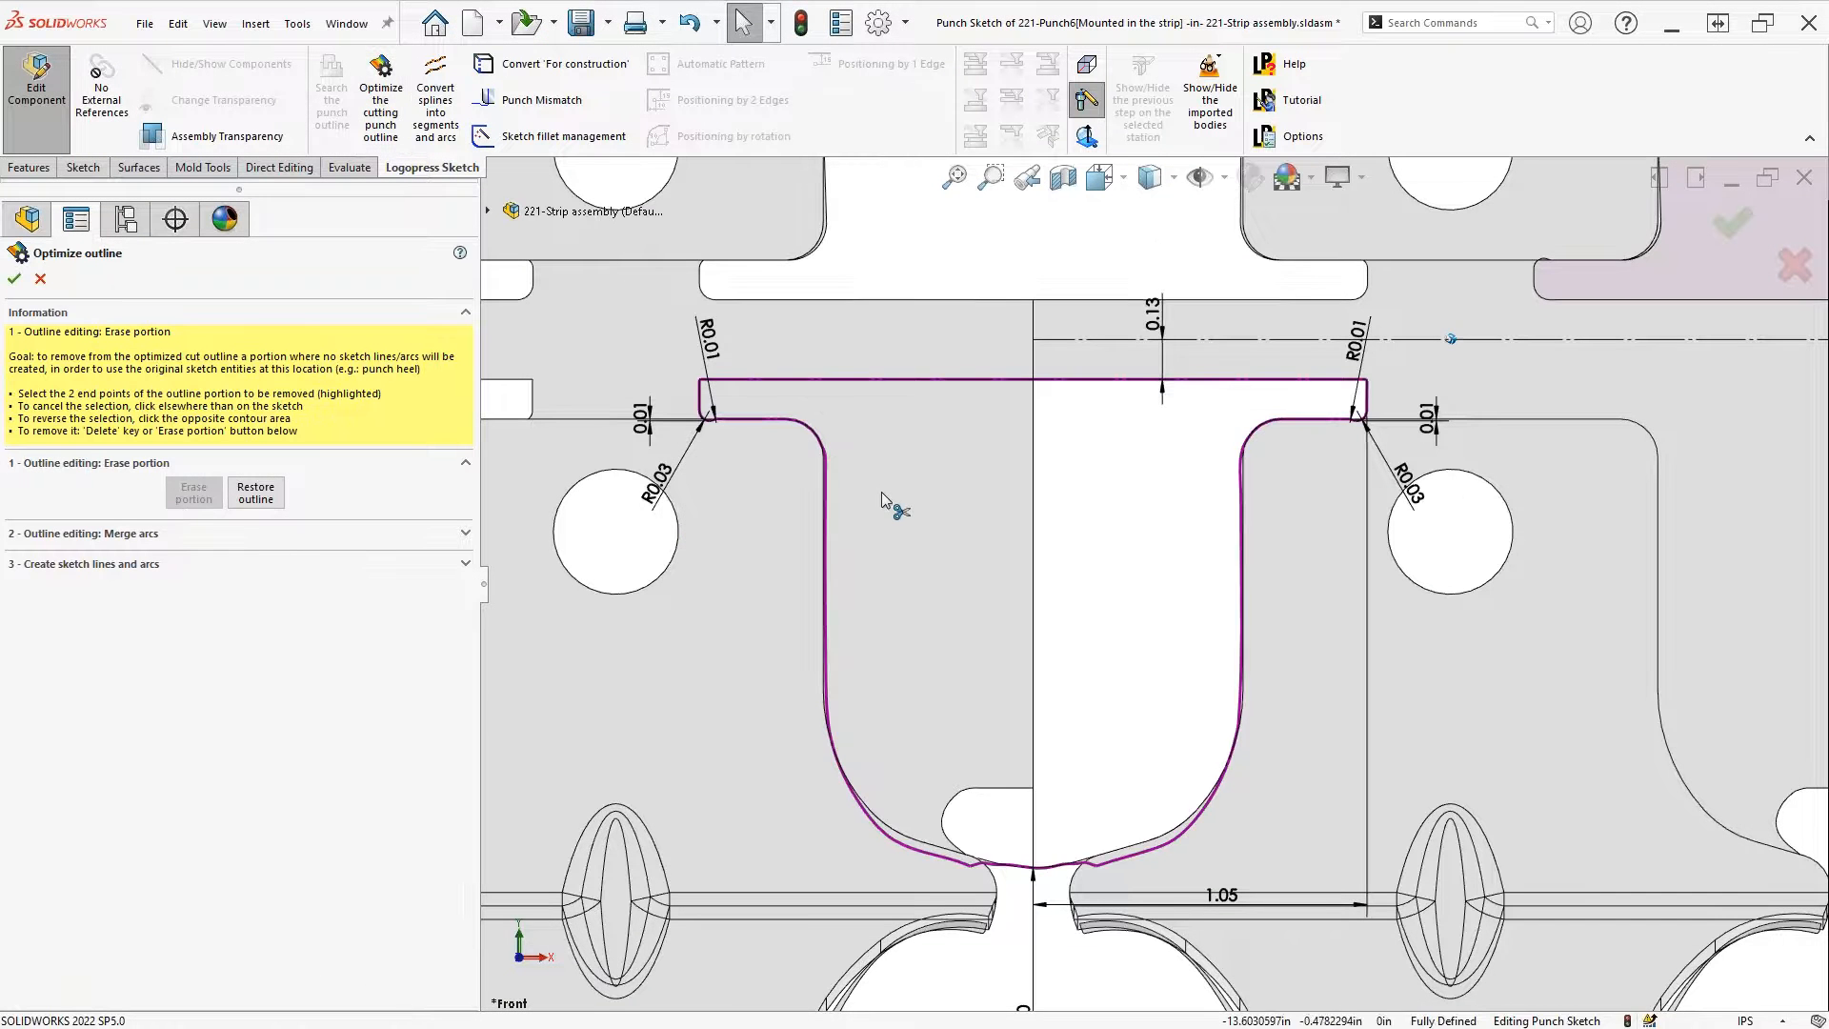
pyautogui.click(1410, 575)
pyautogui.click(752, 564)
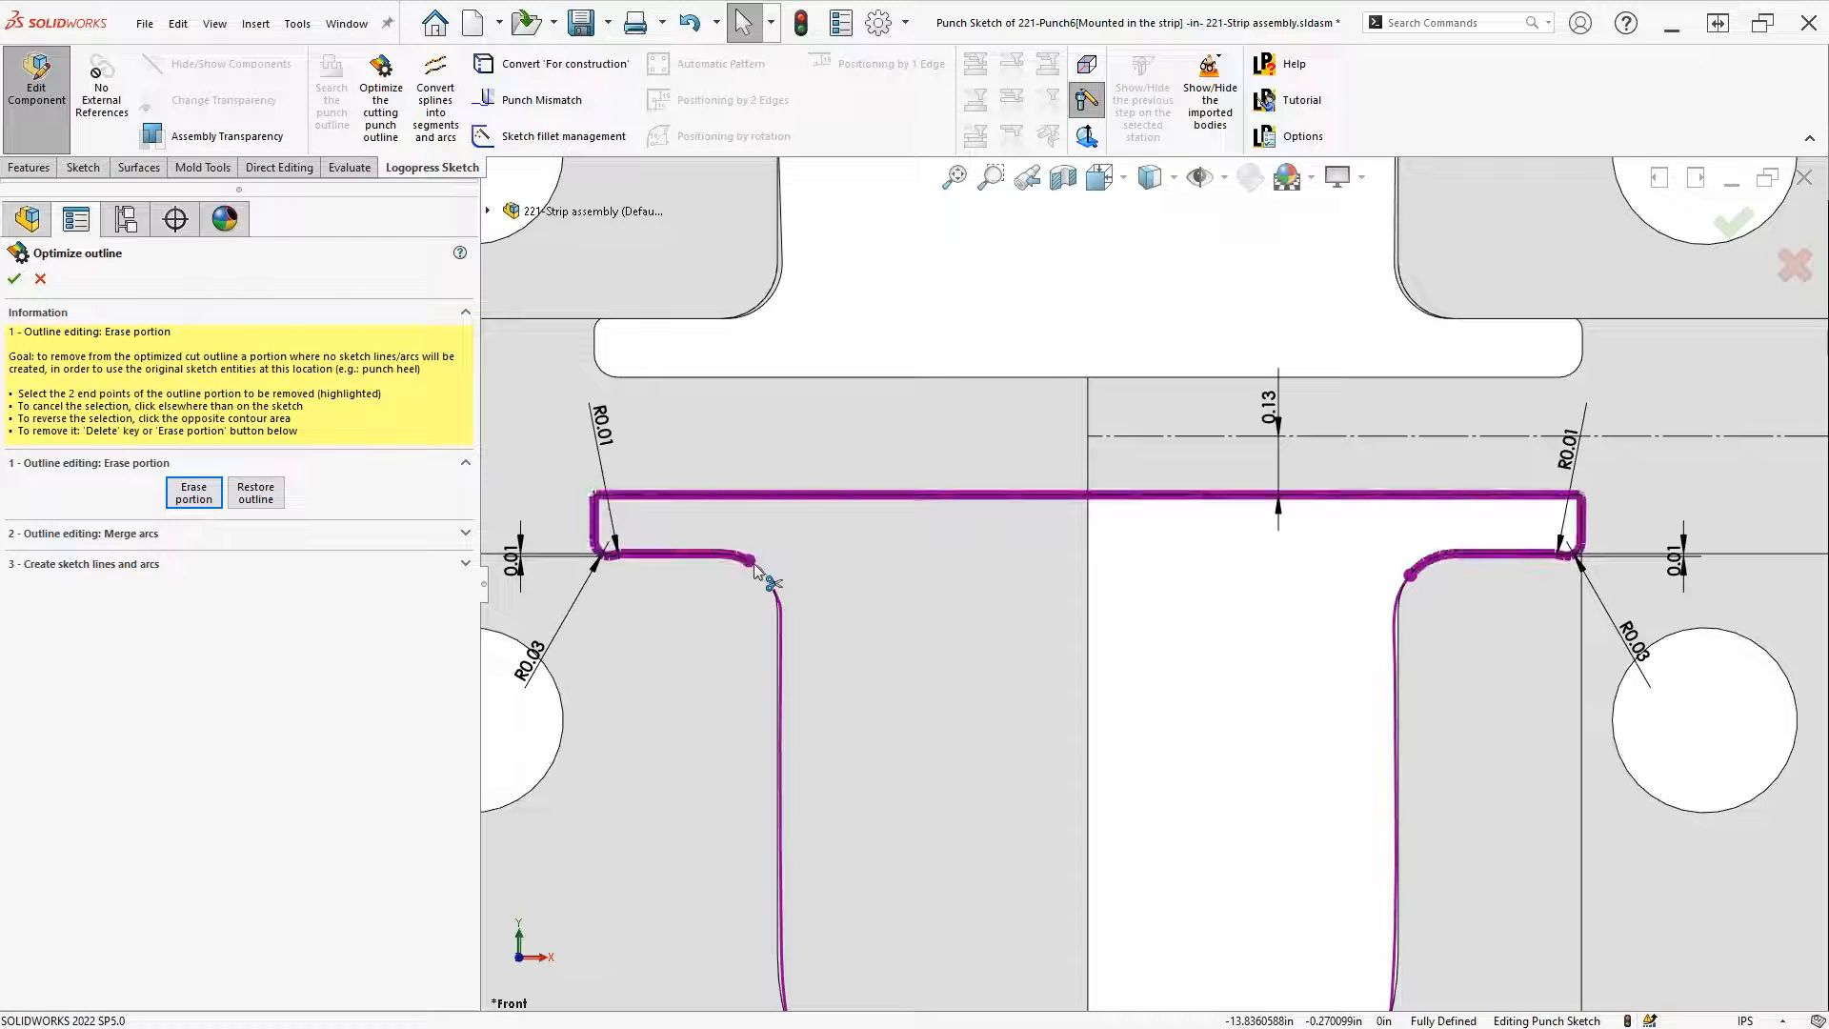
pyautogui.click(192, 488)
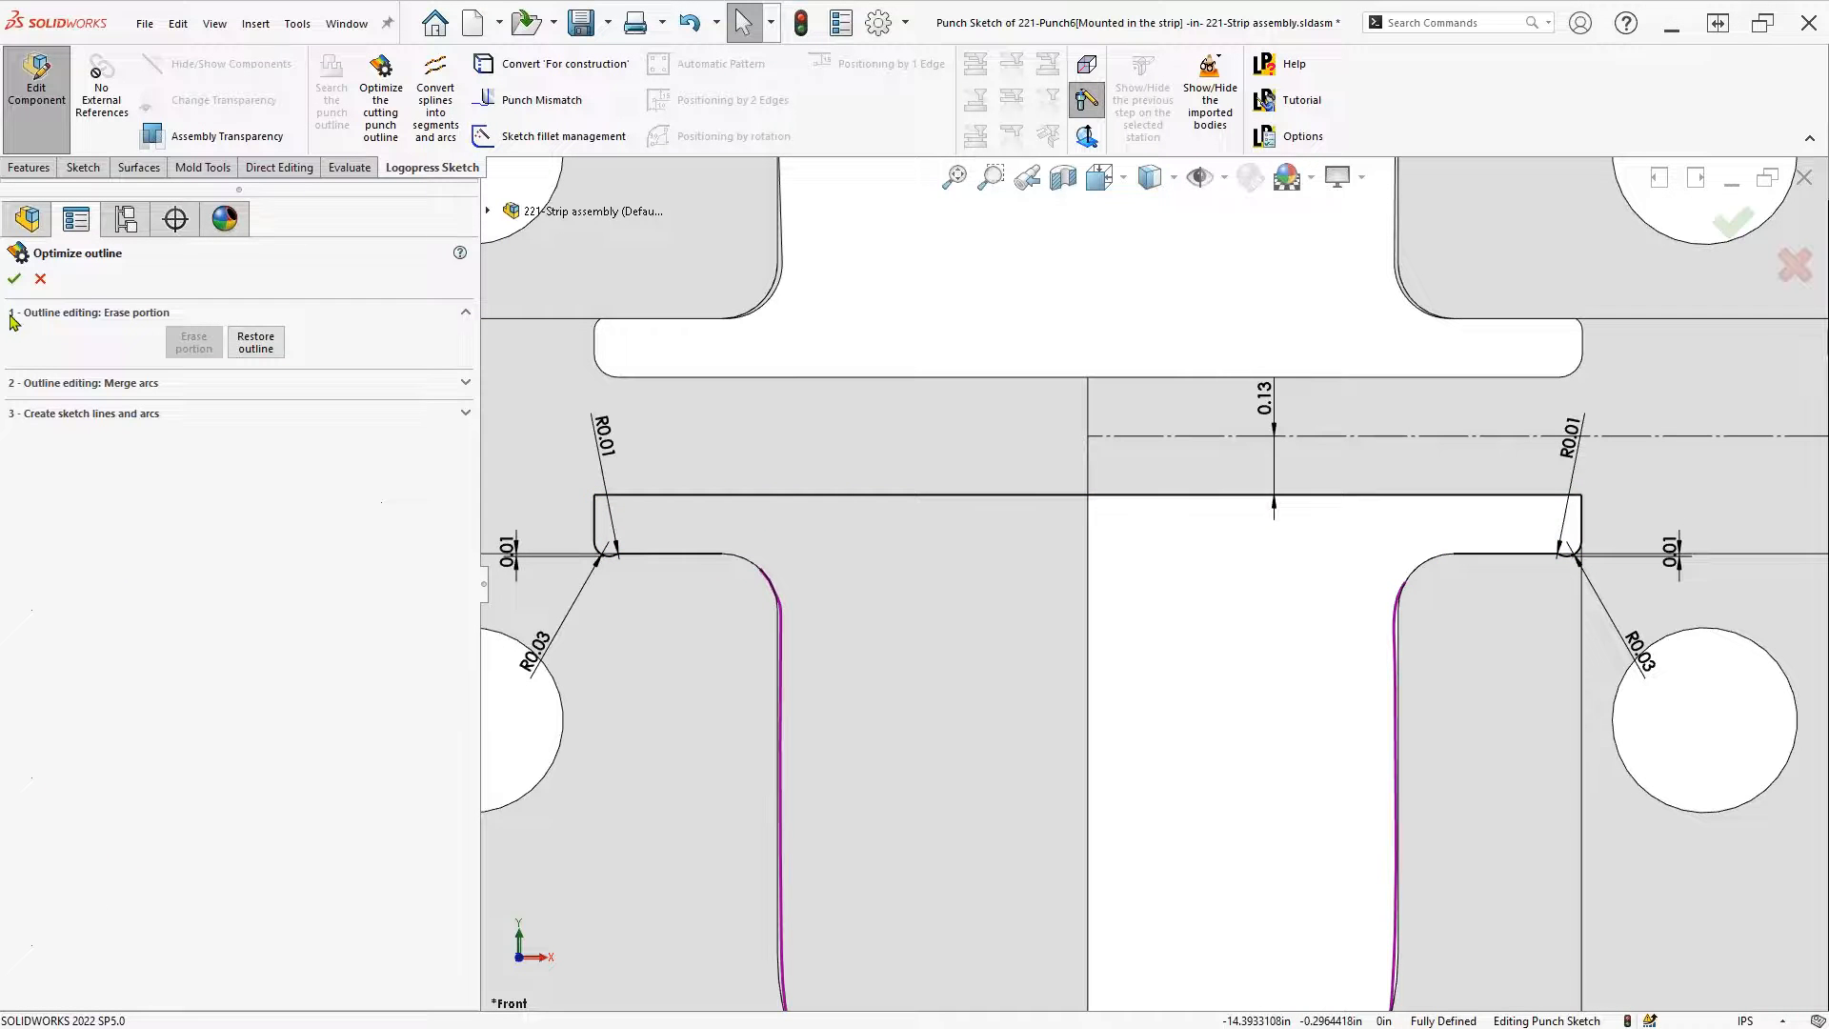
pyautogui.click(14, 277)
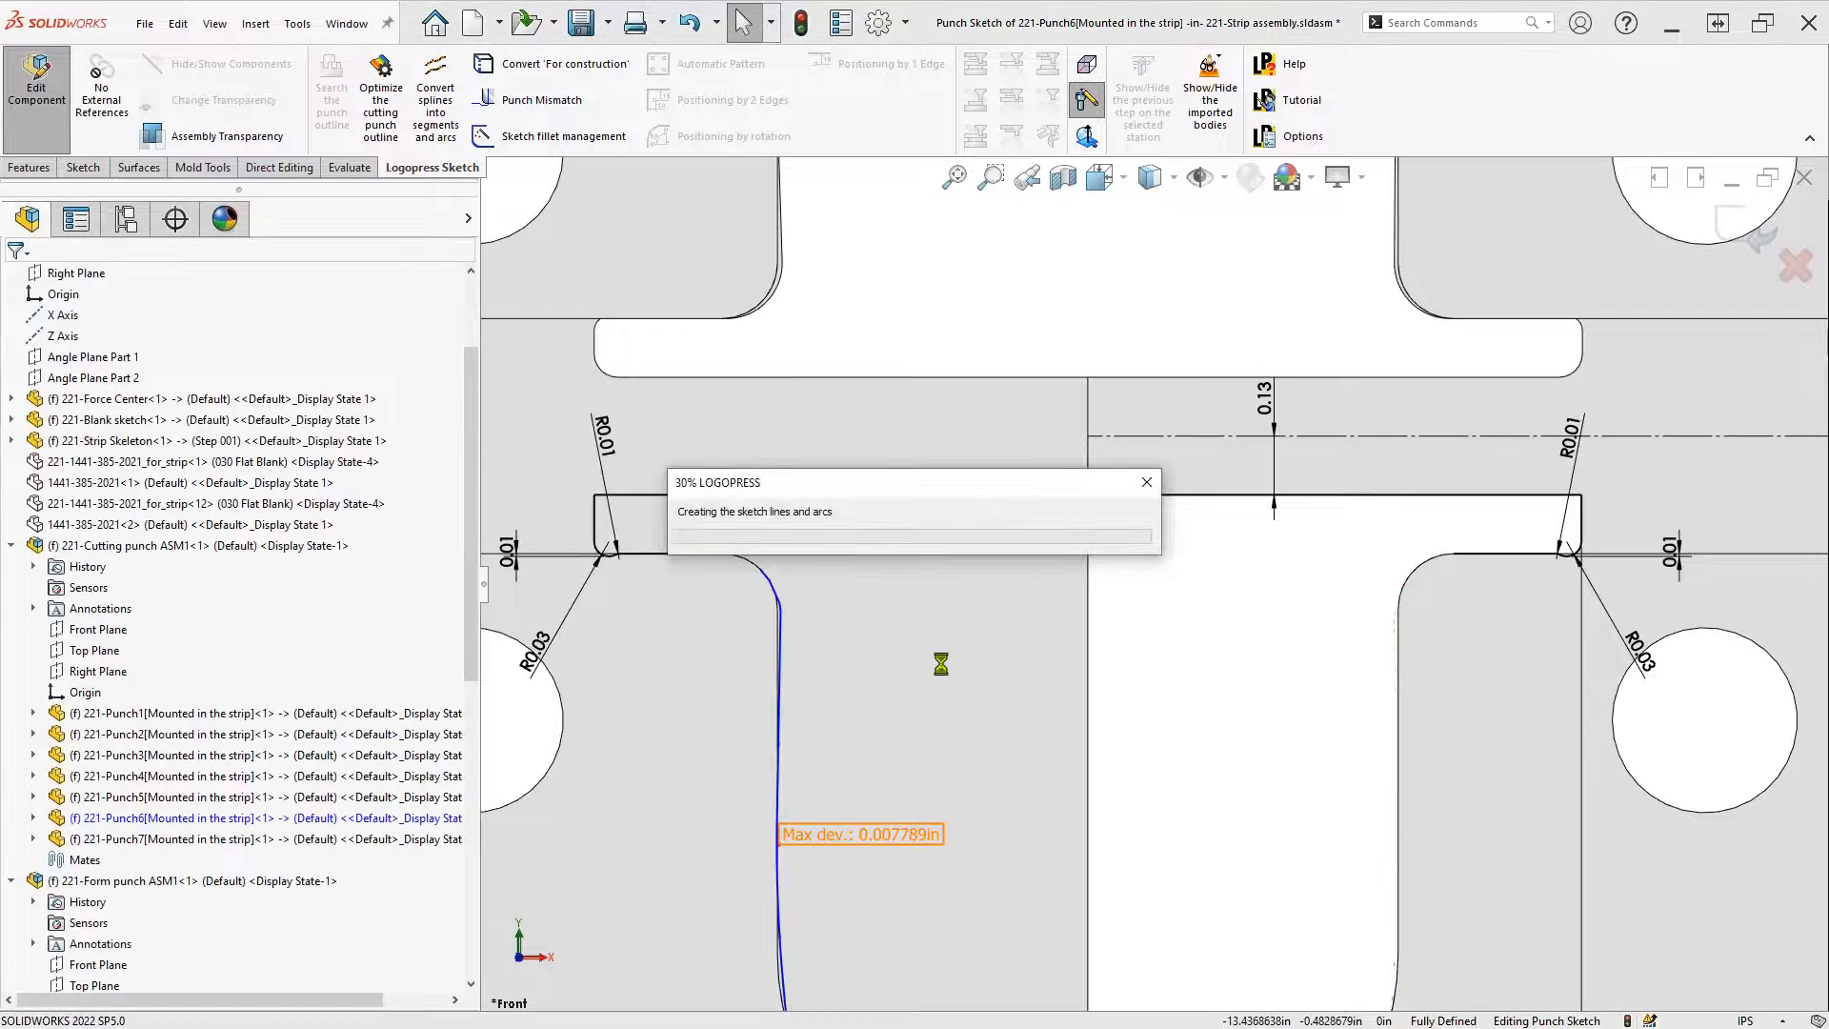
pyautogui.scroll(-5, 931, 662)
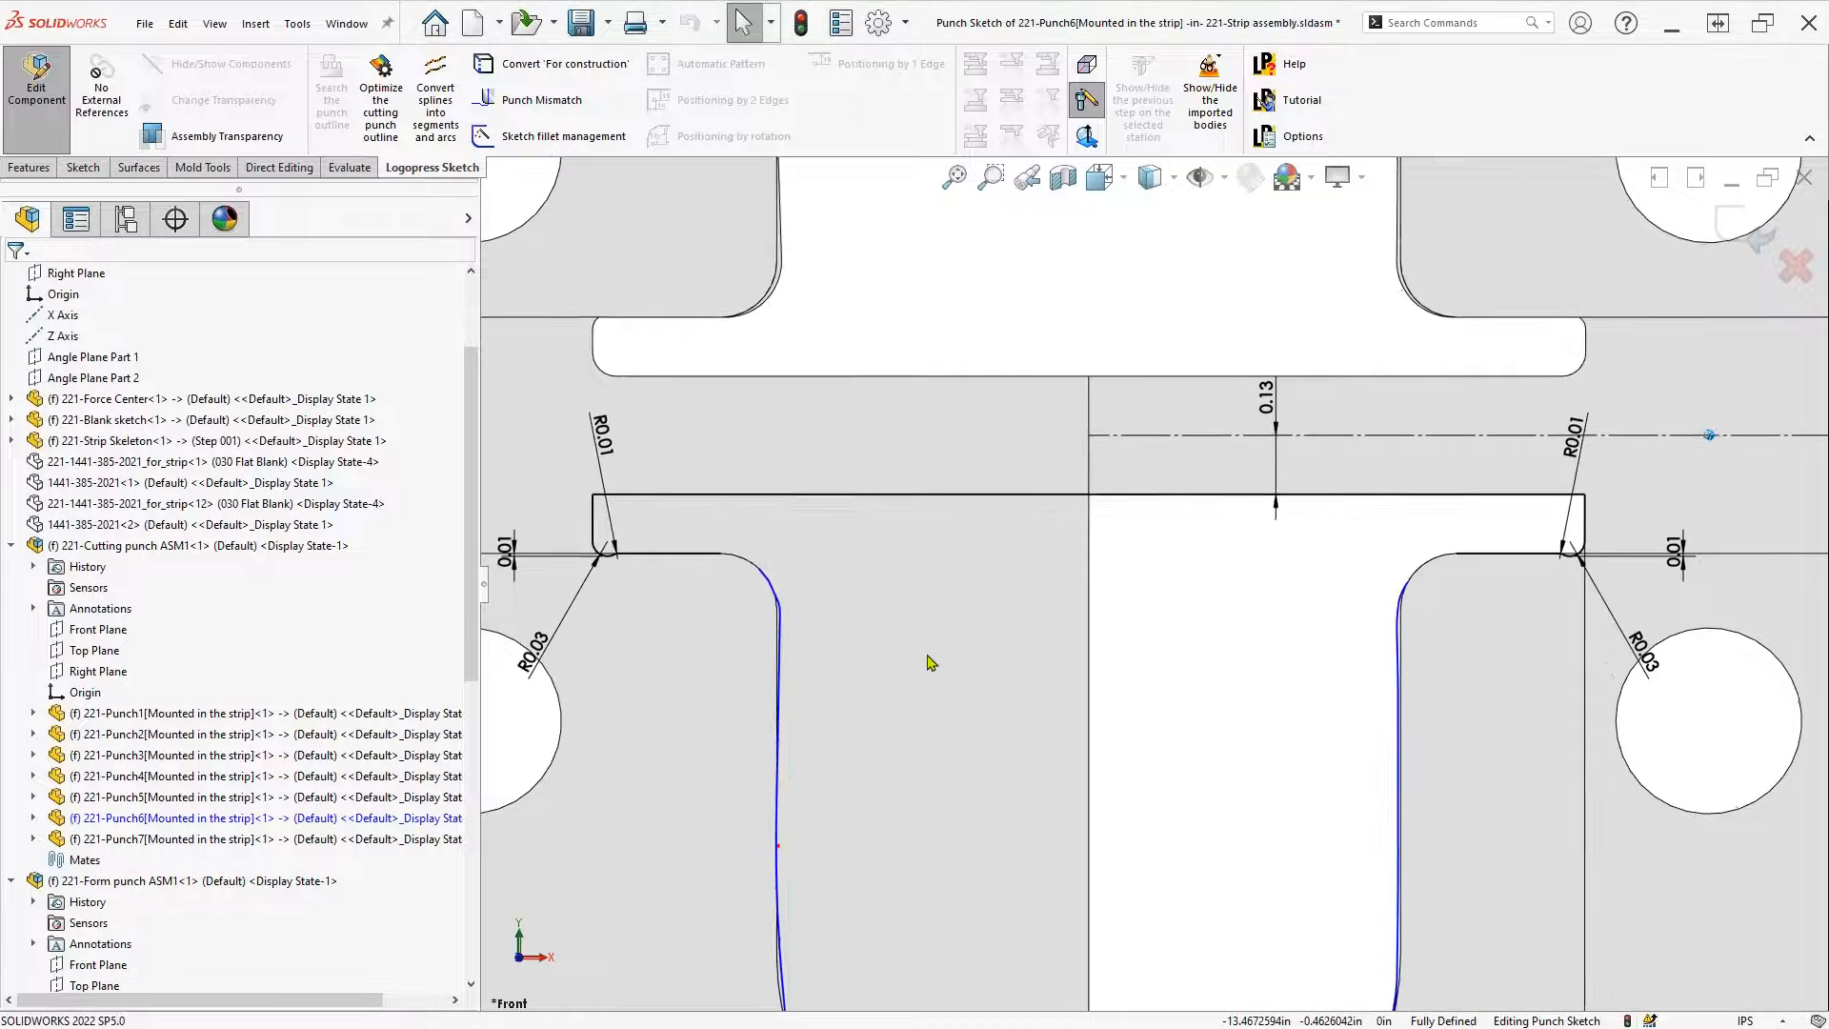
# Replace the first upper corner's optimized arcs and lines with an R0.12 sketch fillet
pyautogui.scroll(-2, 857, 553)
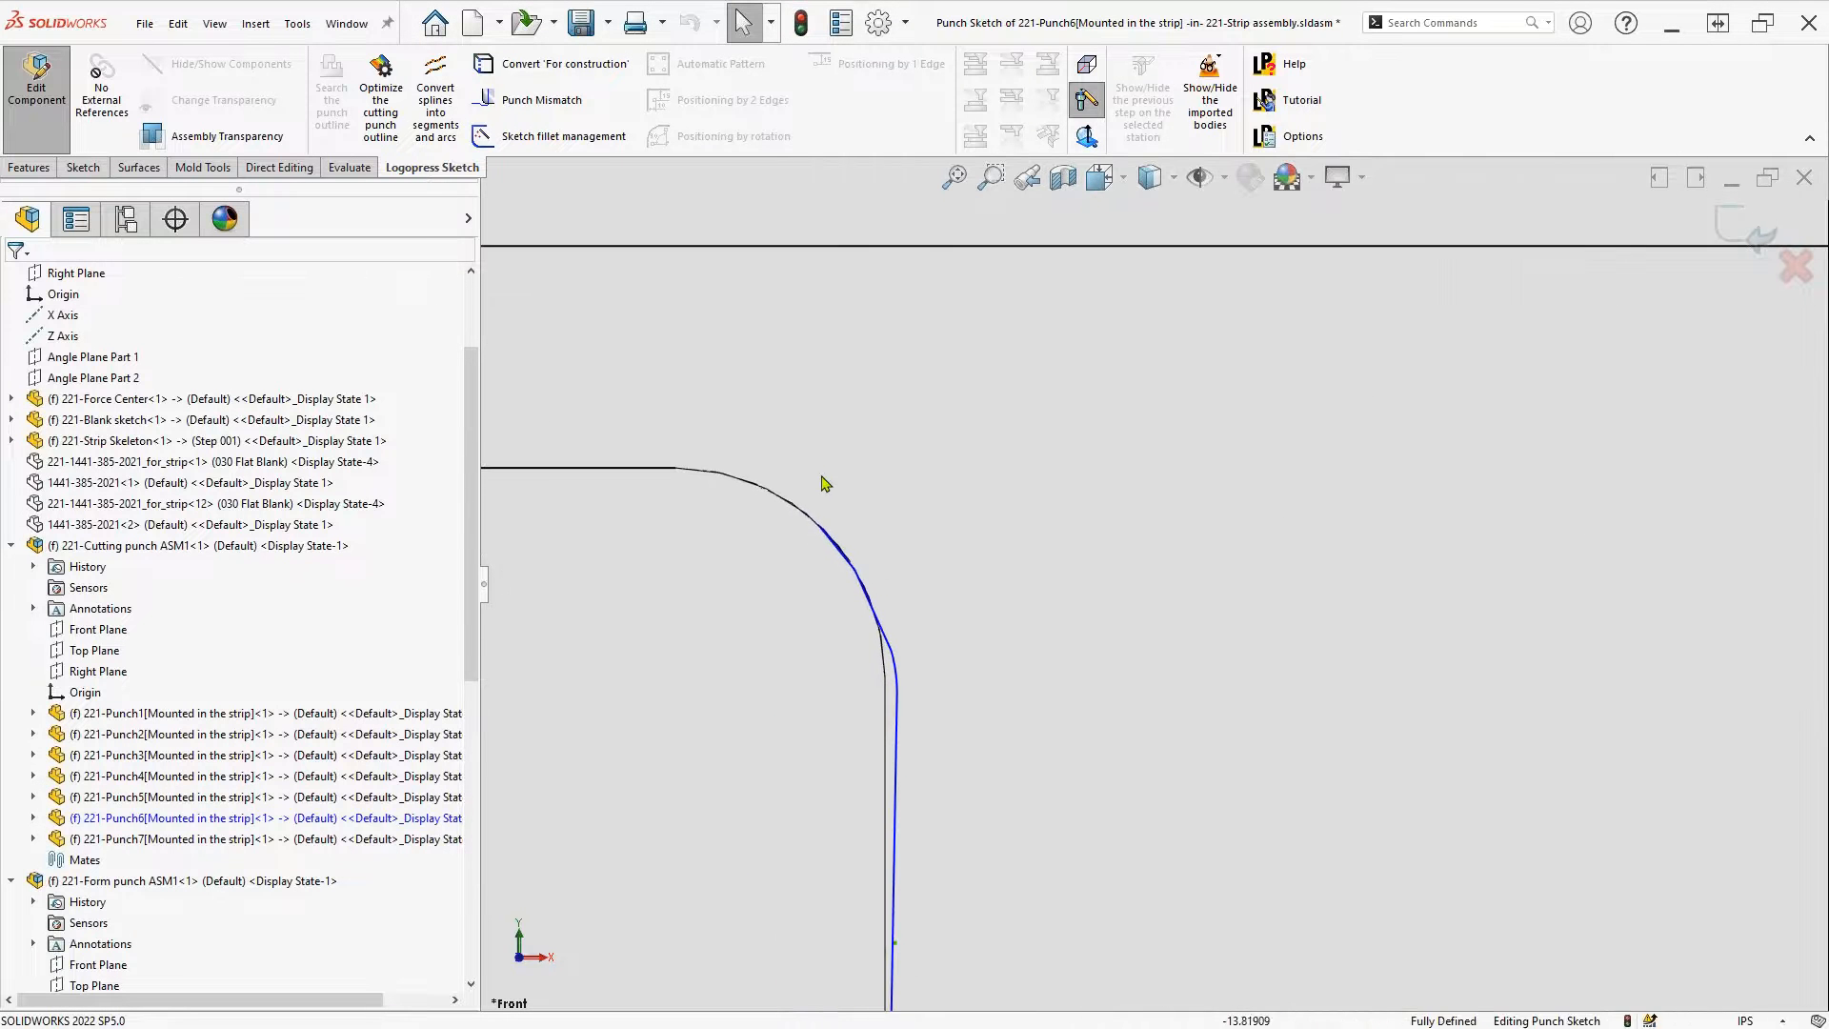
pyautogui.moveTo(810, 466); pyautogui.dragTo(983, 730)
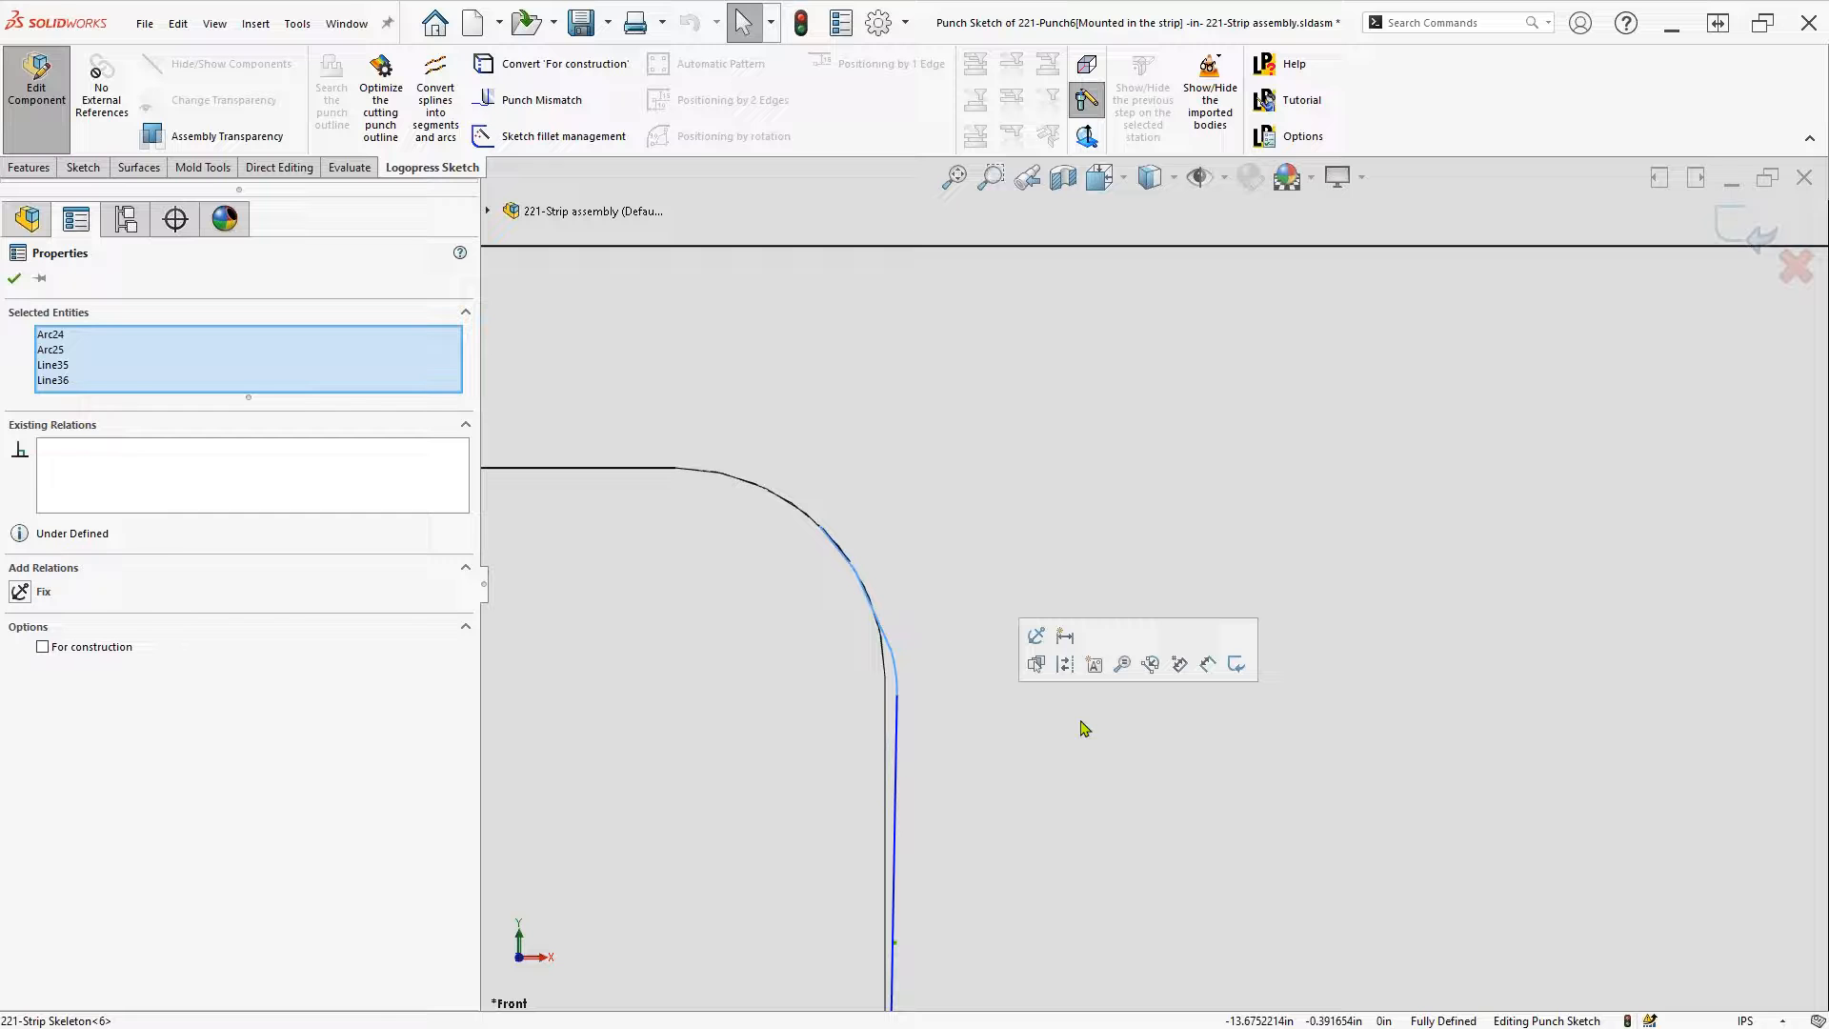
pyautogui.press('Delete')
pyautogui.click(894, 733)
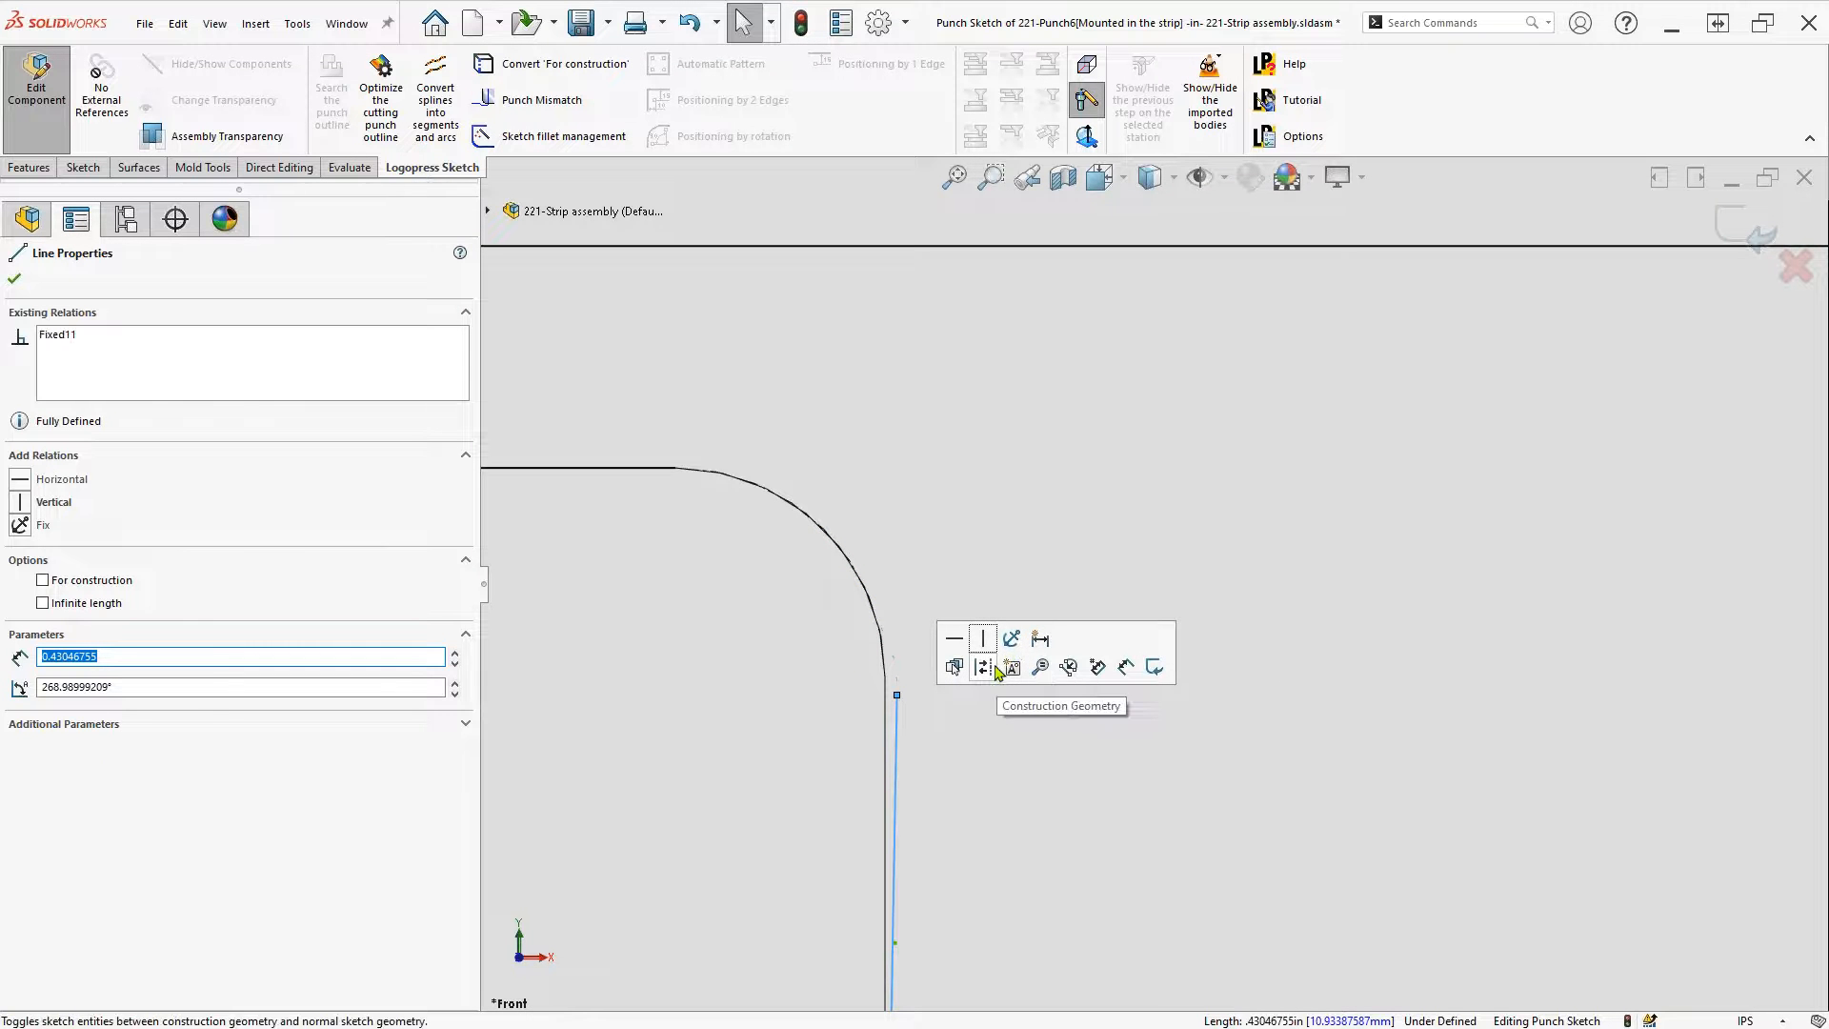
pyautogui.click(962, 696)
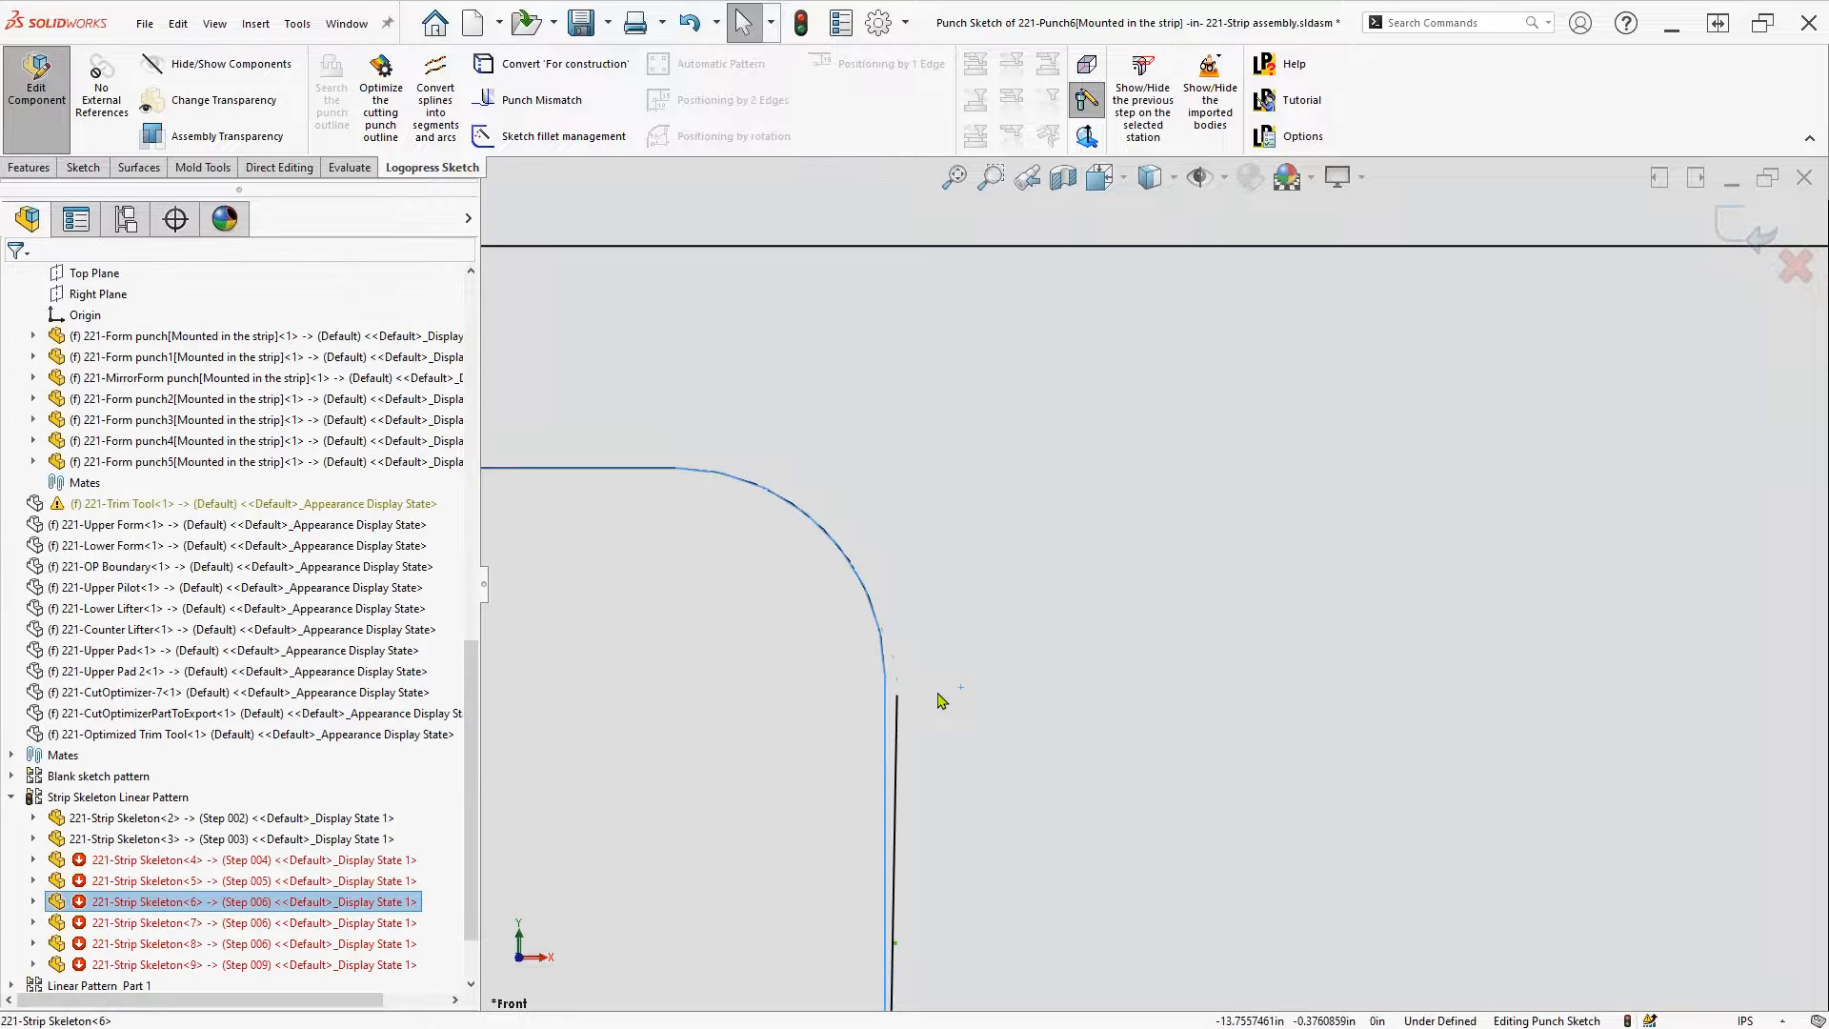
pyautogui.press('s')
pyautogui.click(1067, 766)
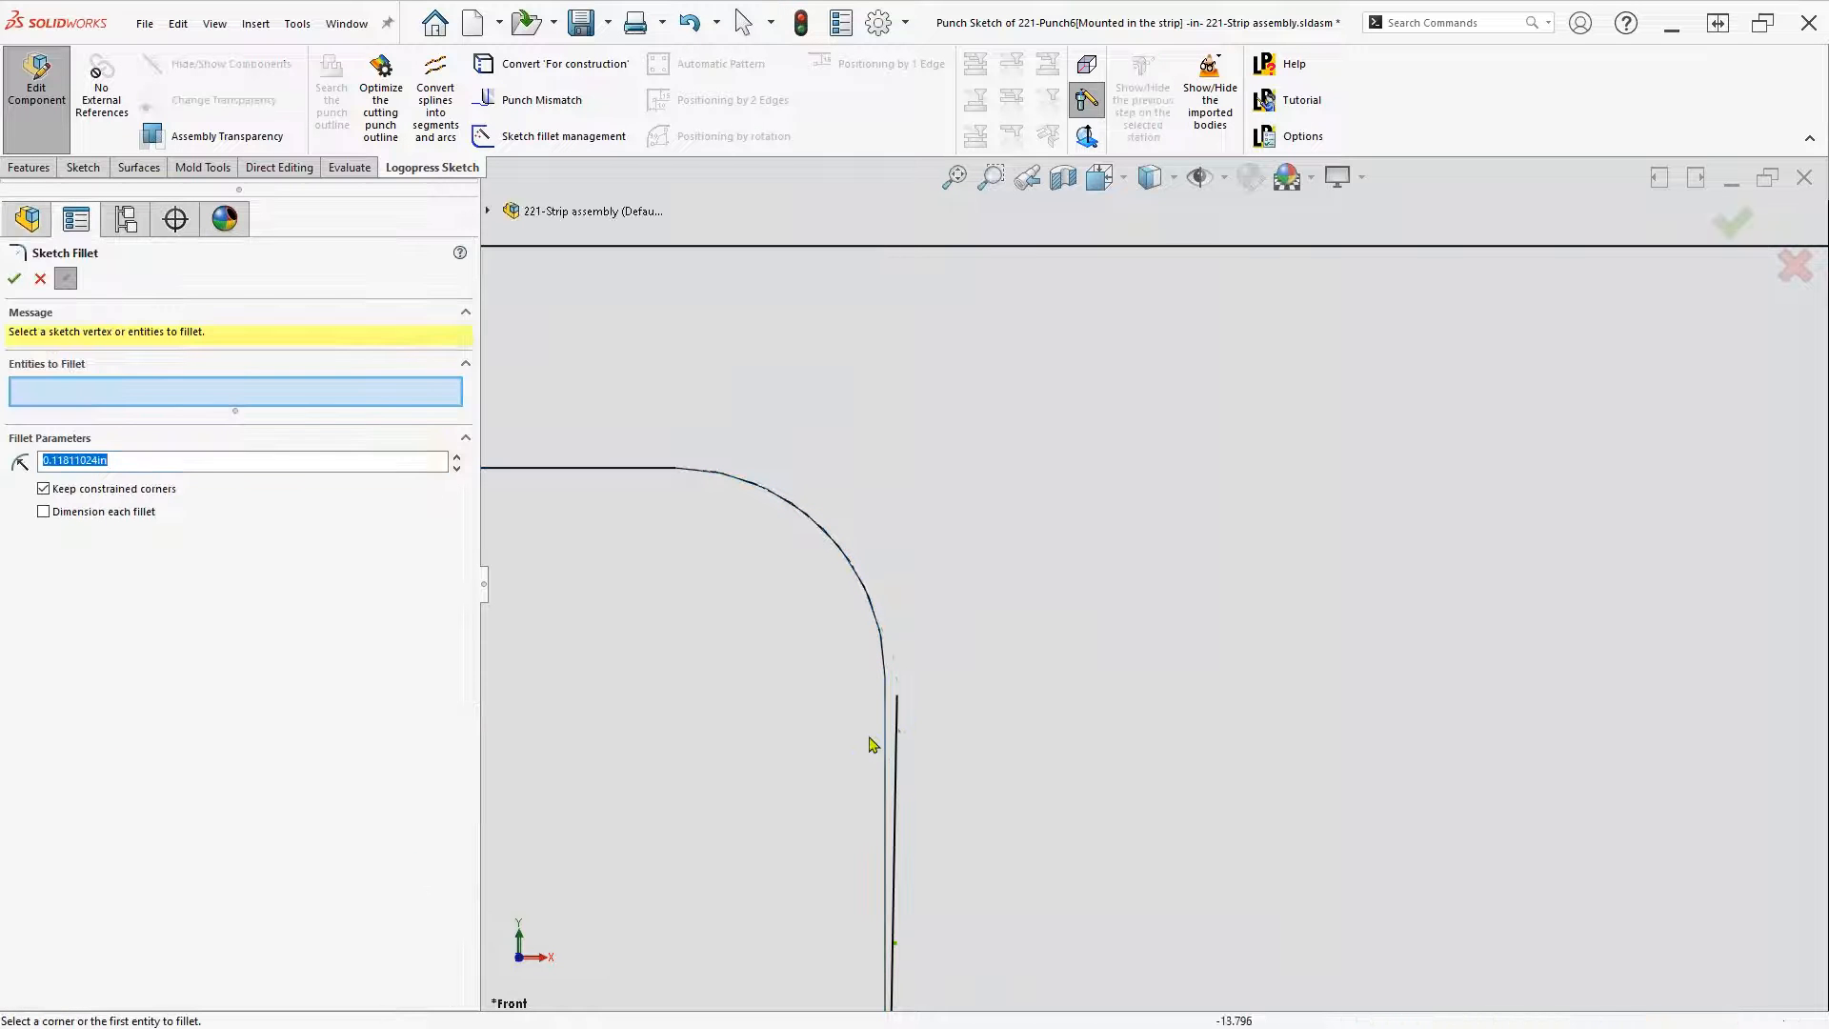
pyautogui.click(645, 472)
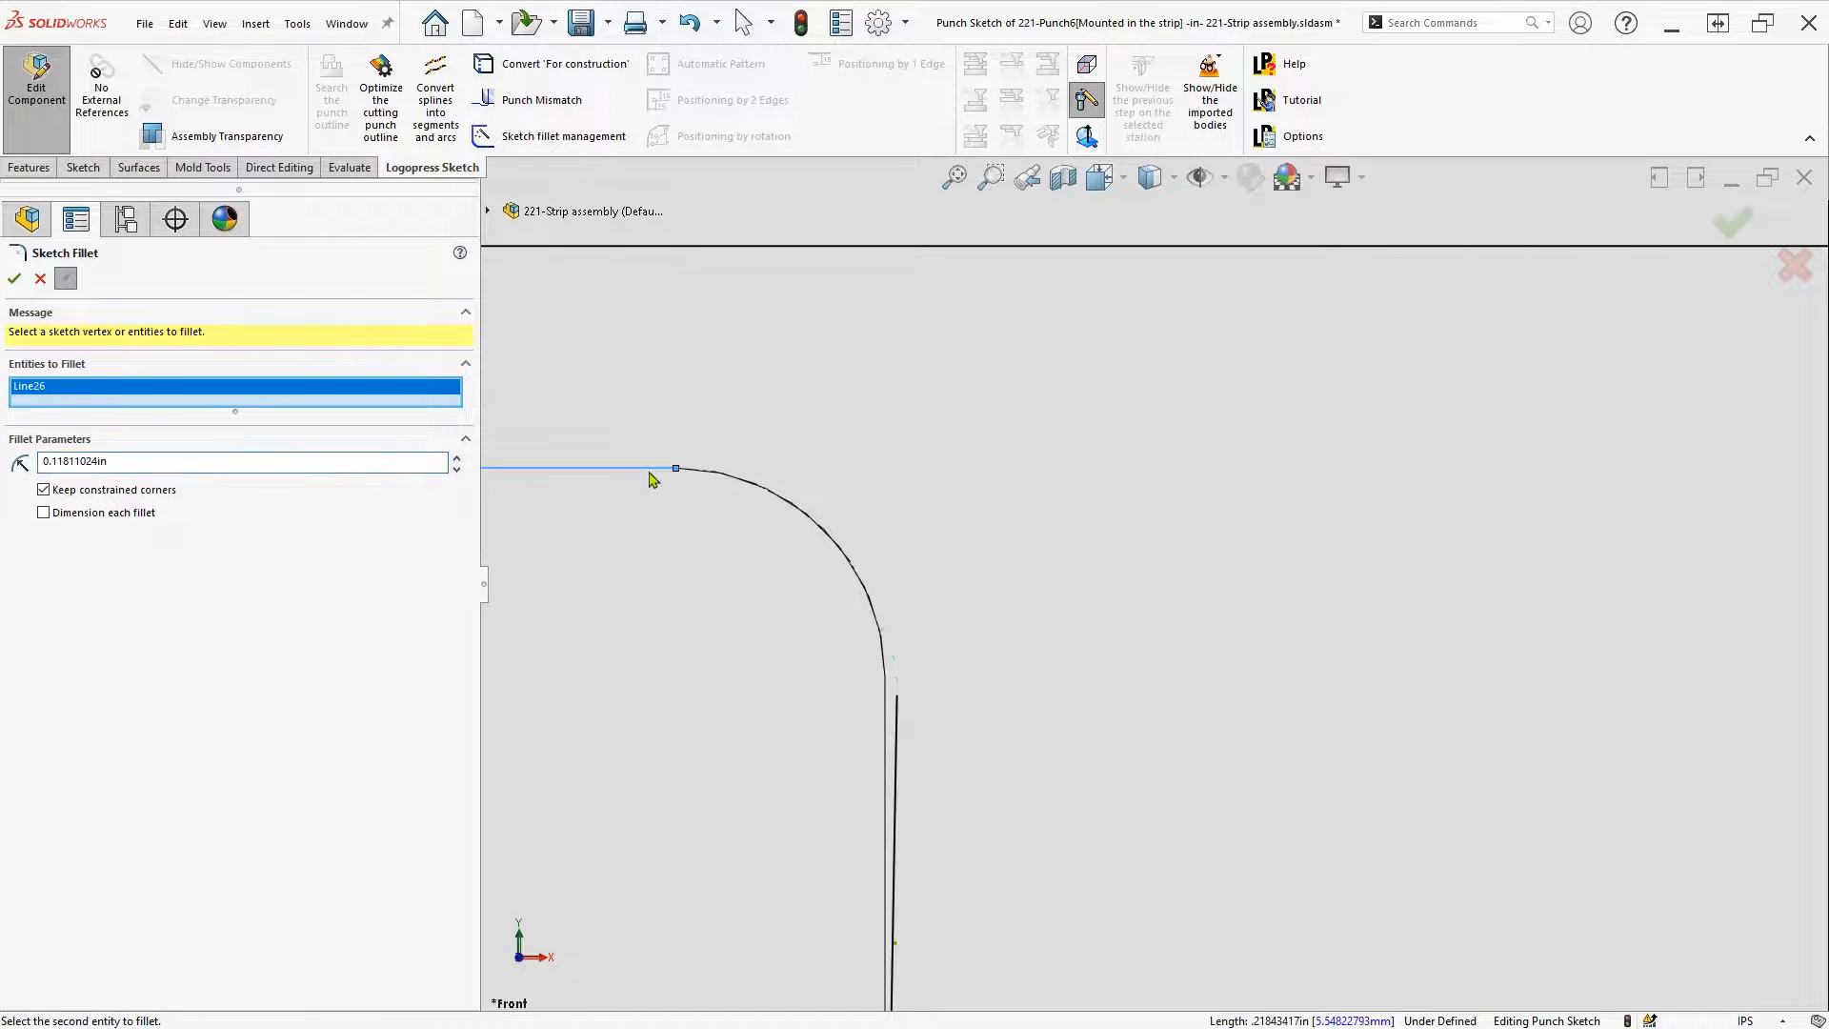
pyautogui.click(901, 705)
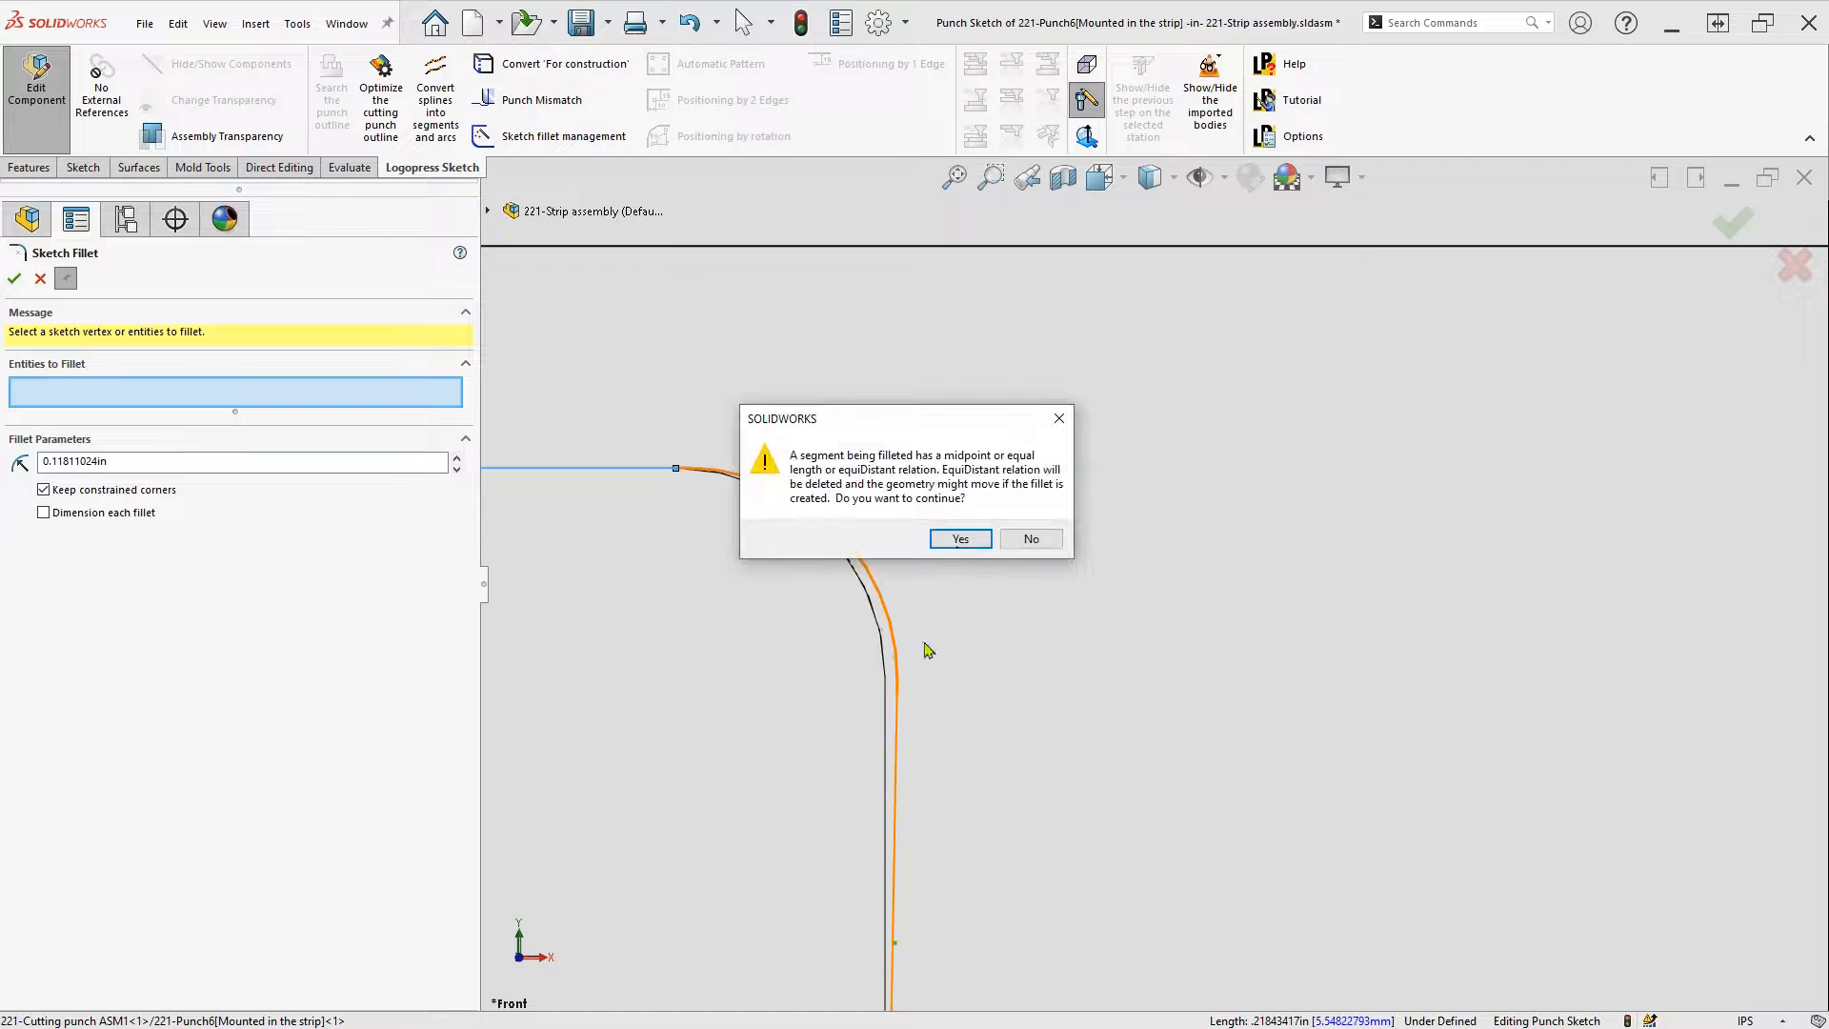
pyautogui.click(961, 540)
pyautogui.rightClick(963, 545)
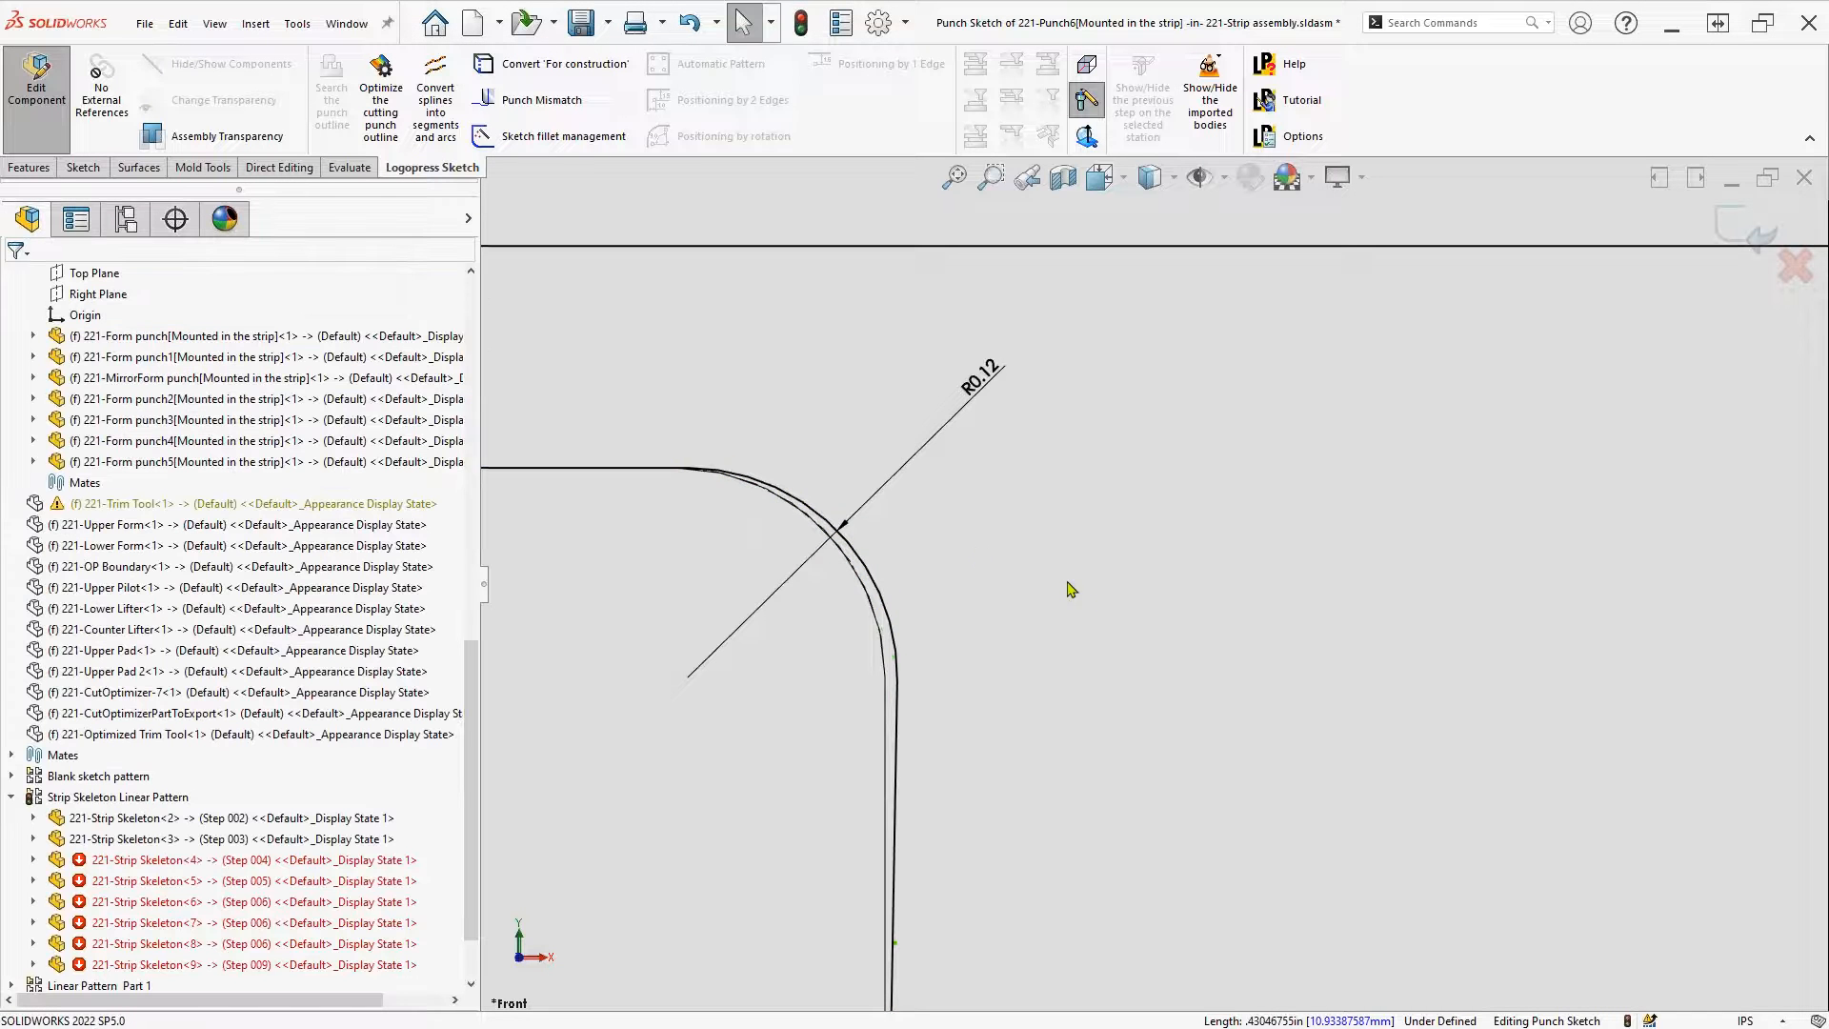
# Fillet the neighbouring upper corner at R0.12, then exit the sketch to rebuild Punch6
pyautogui.scroll(6, 1115, 610)
pyautogui.scroll(-5, 1113, 610)
pyautogui.moveTo(1022, 498); pyautogui.dragTo(1172, 686)
pyautogui.click(1170, 696)
pyautogui.click(1075, 686)
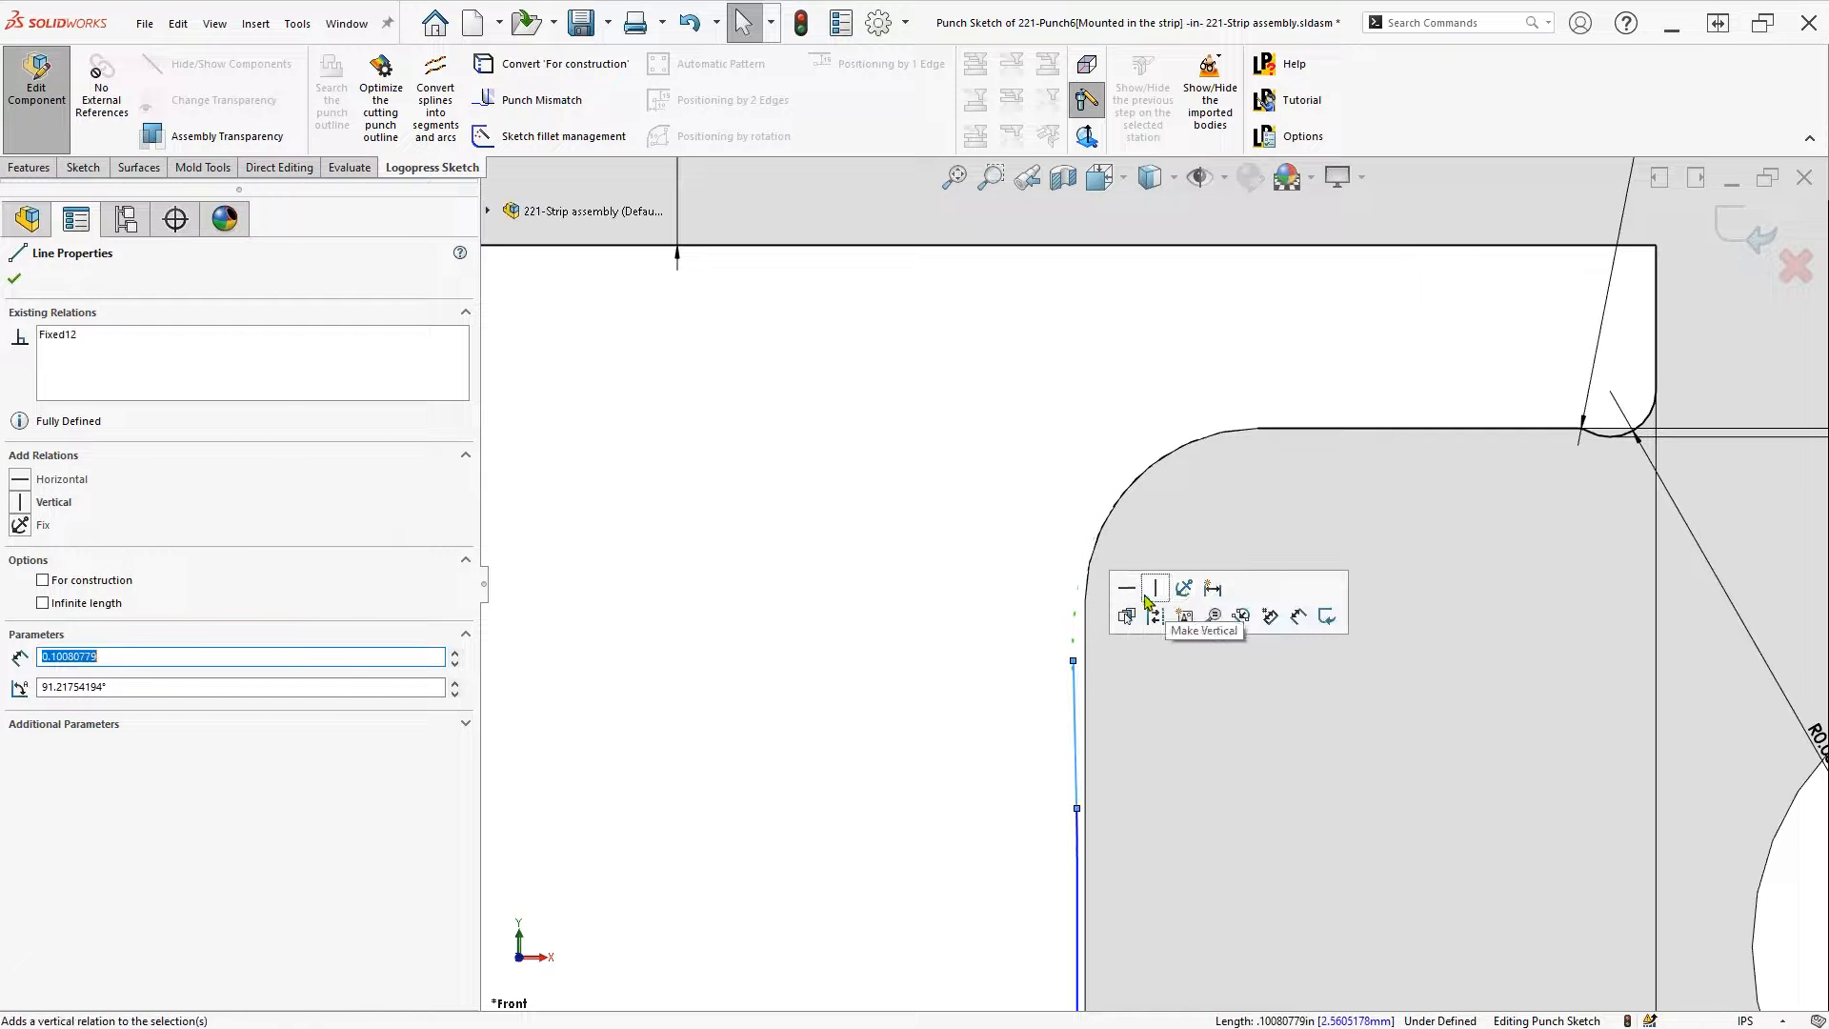
pyautogui.click(1013, 580)
pyautogui.press('s')
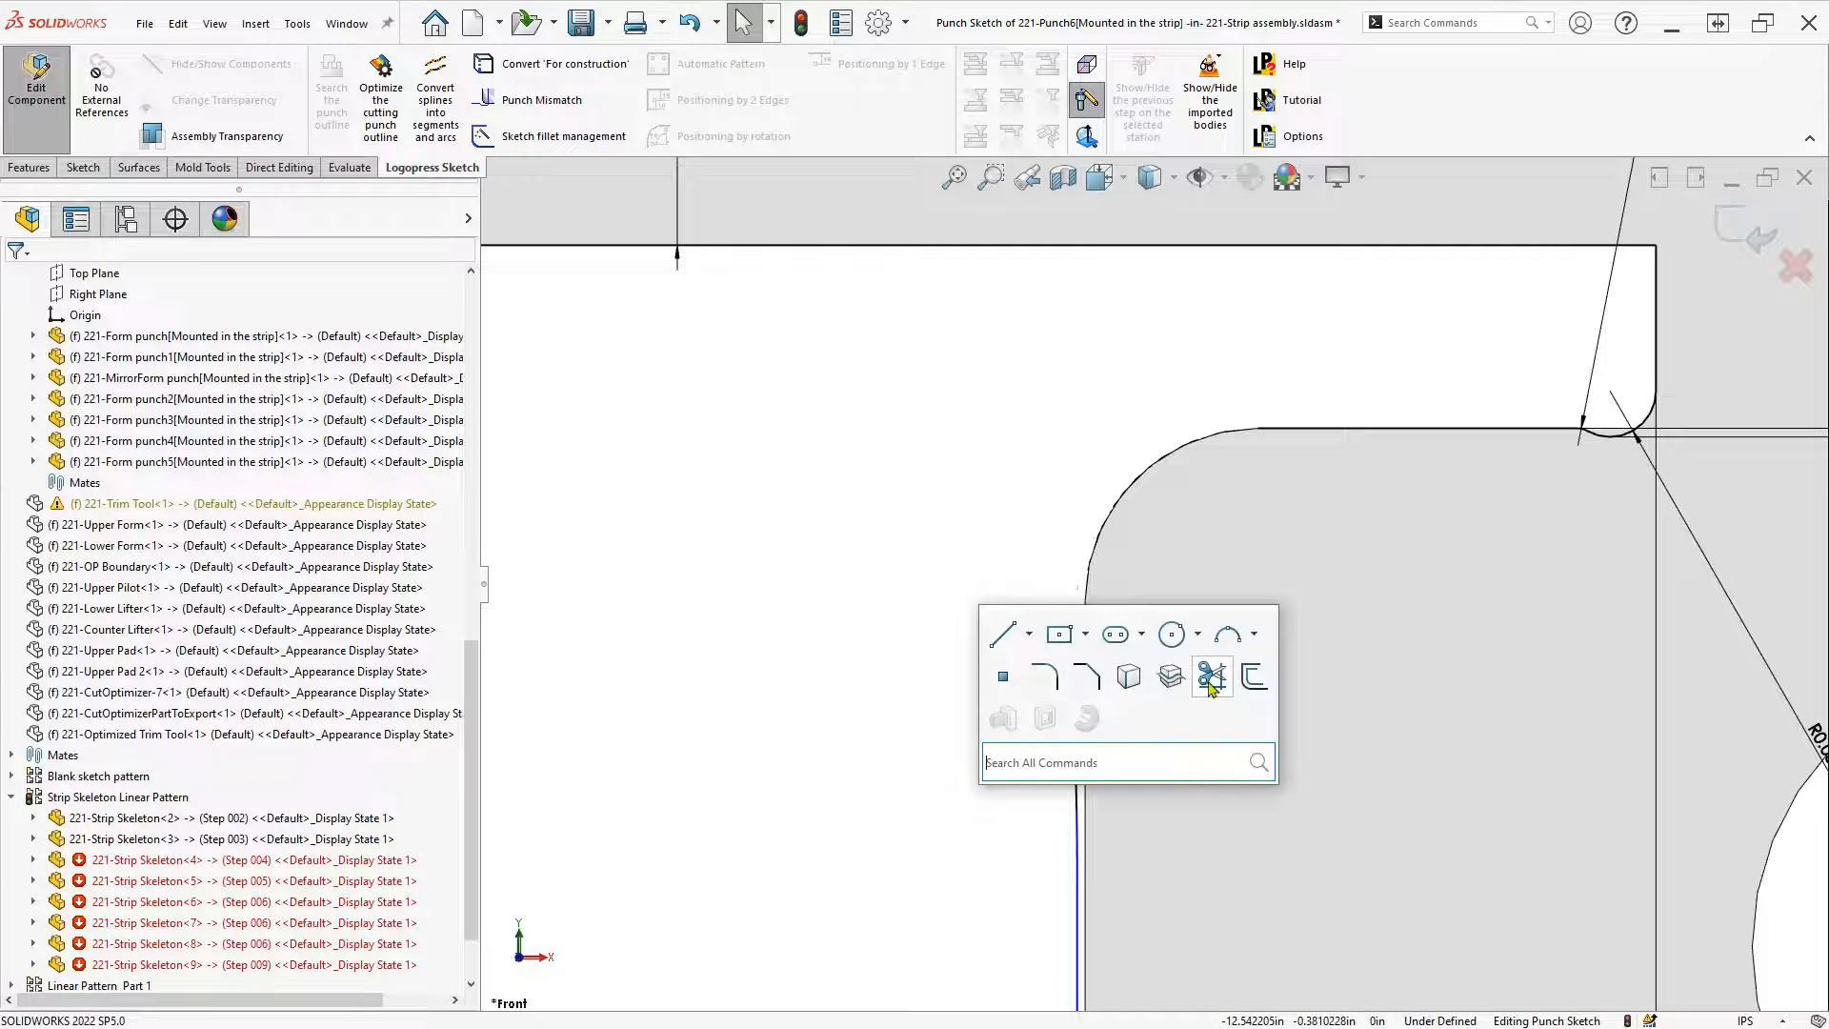
pyautogui.click(1041, 675)
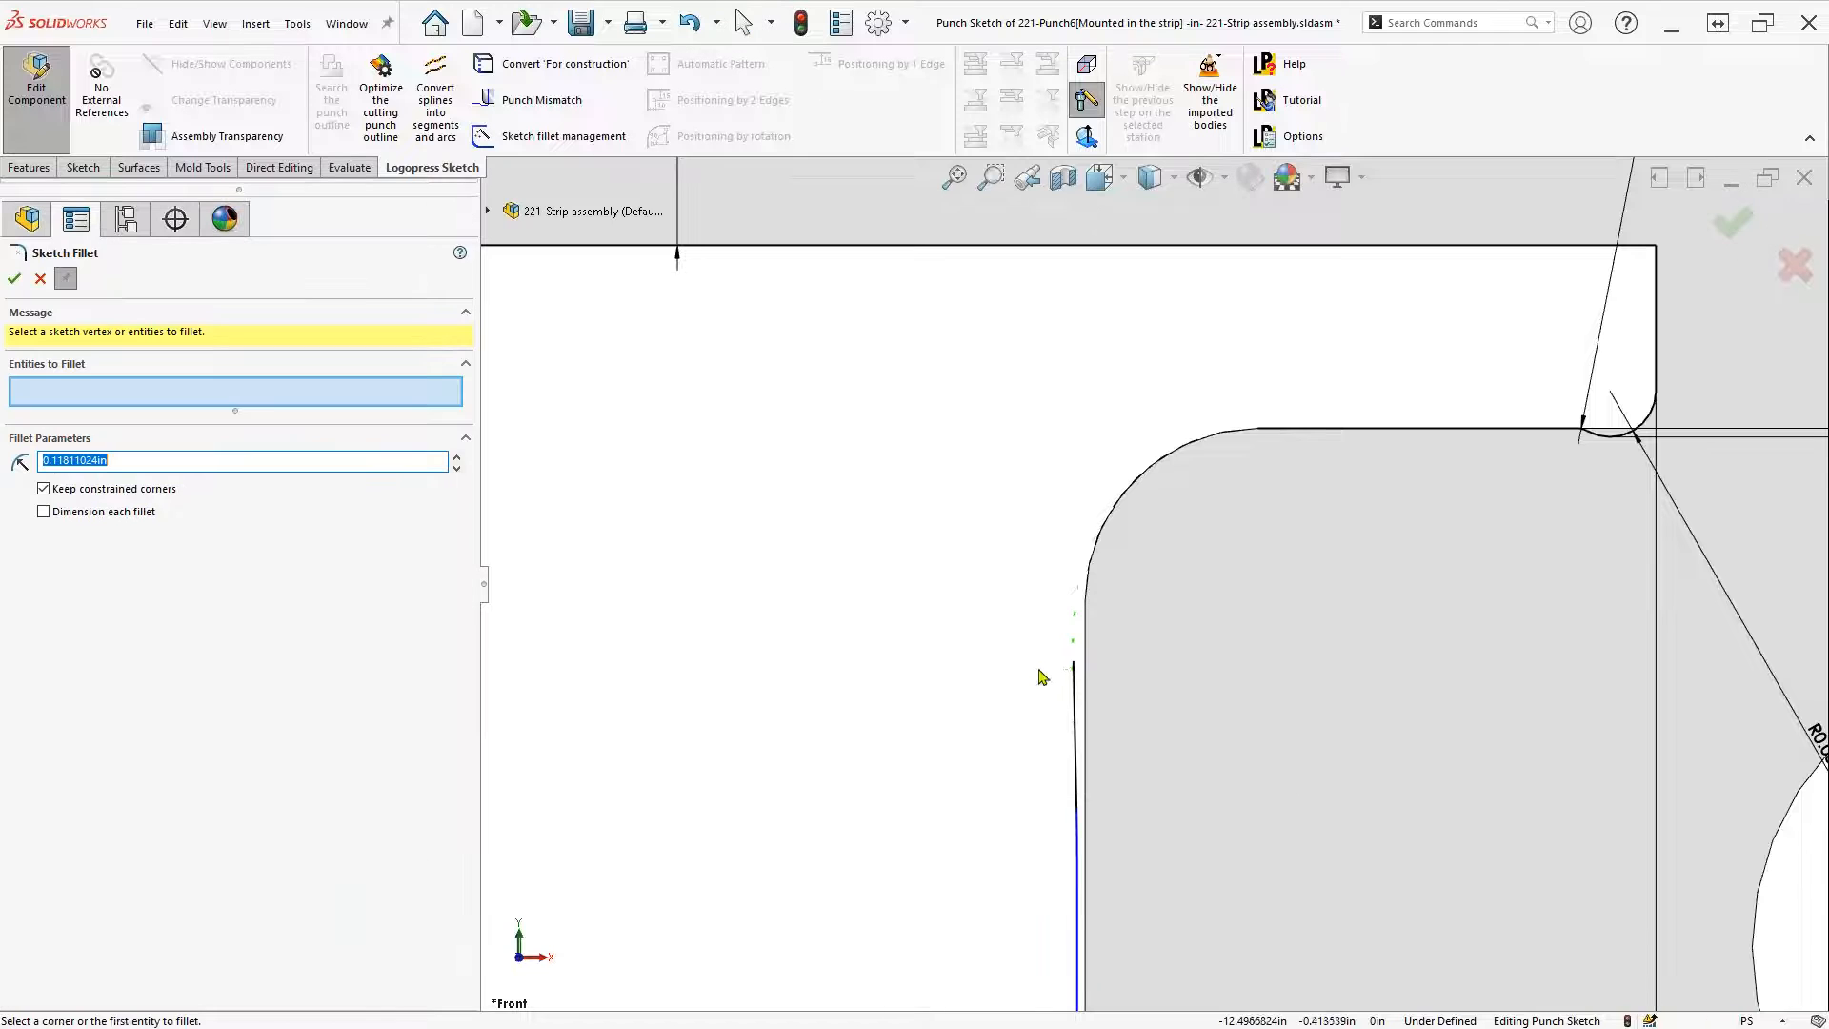
pyautogui.click(1078, 697)
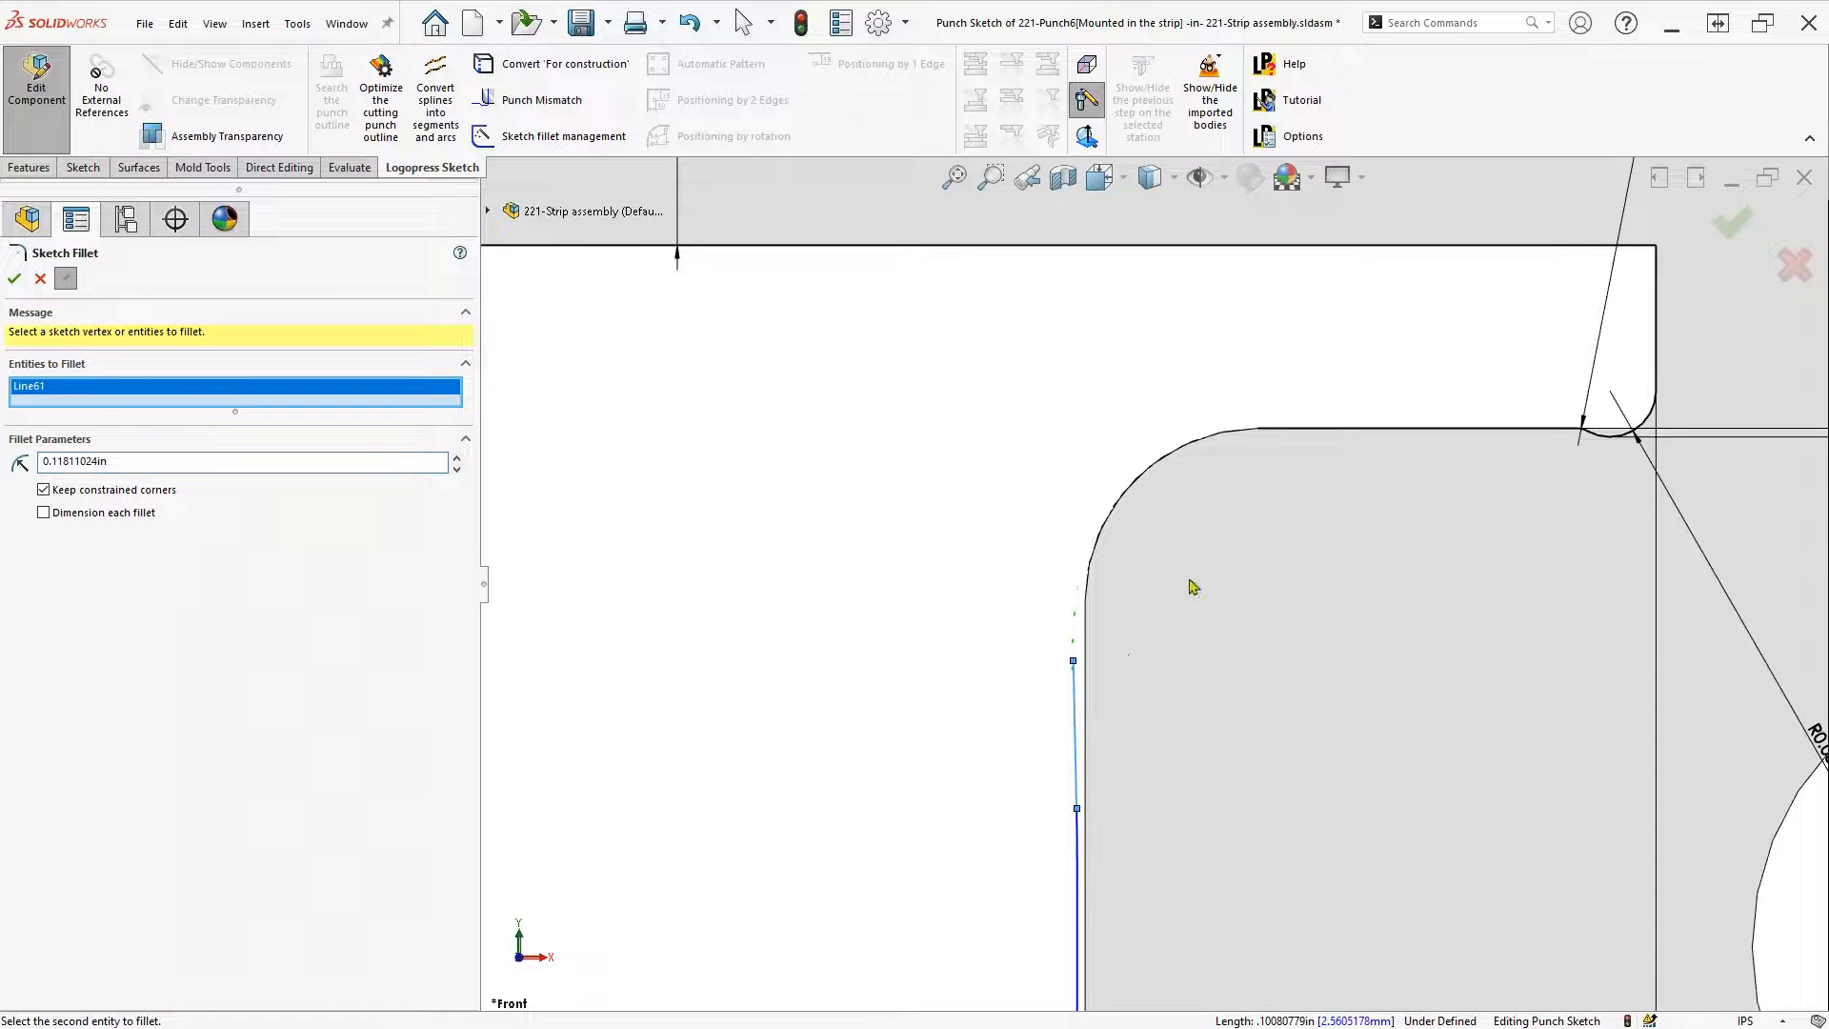
pyautogui.click(1279, 434)
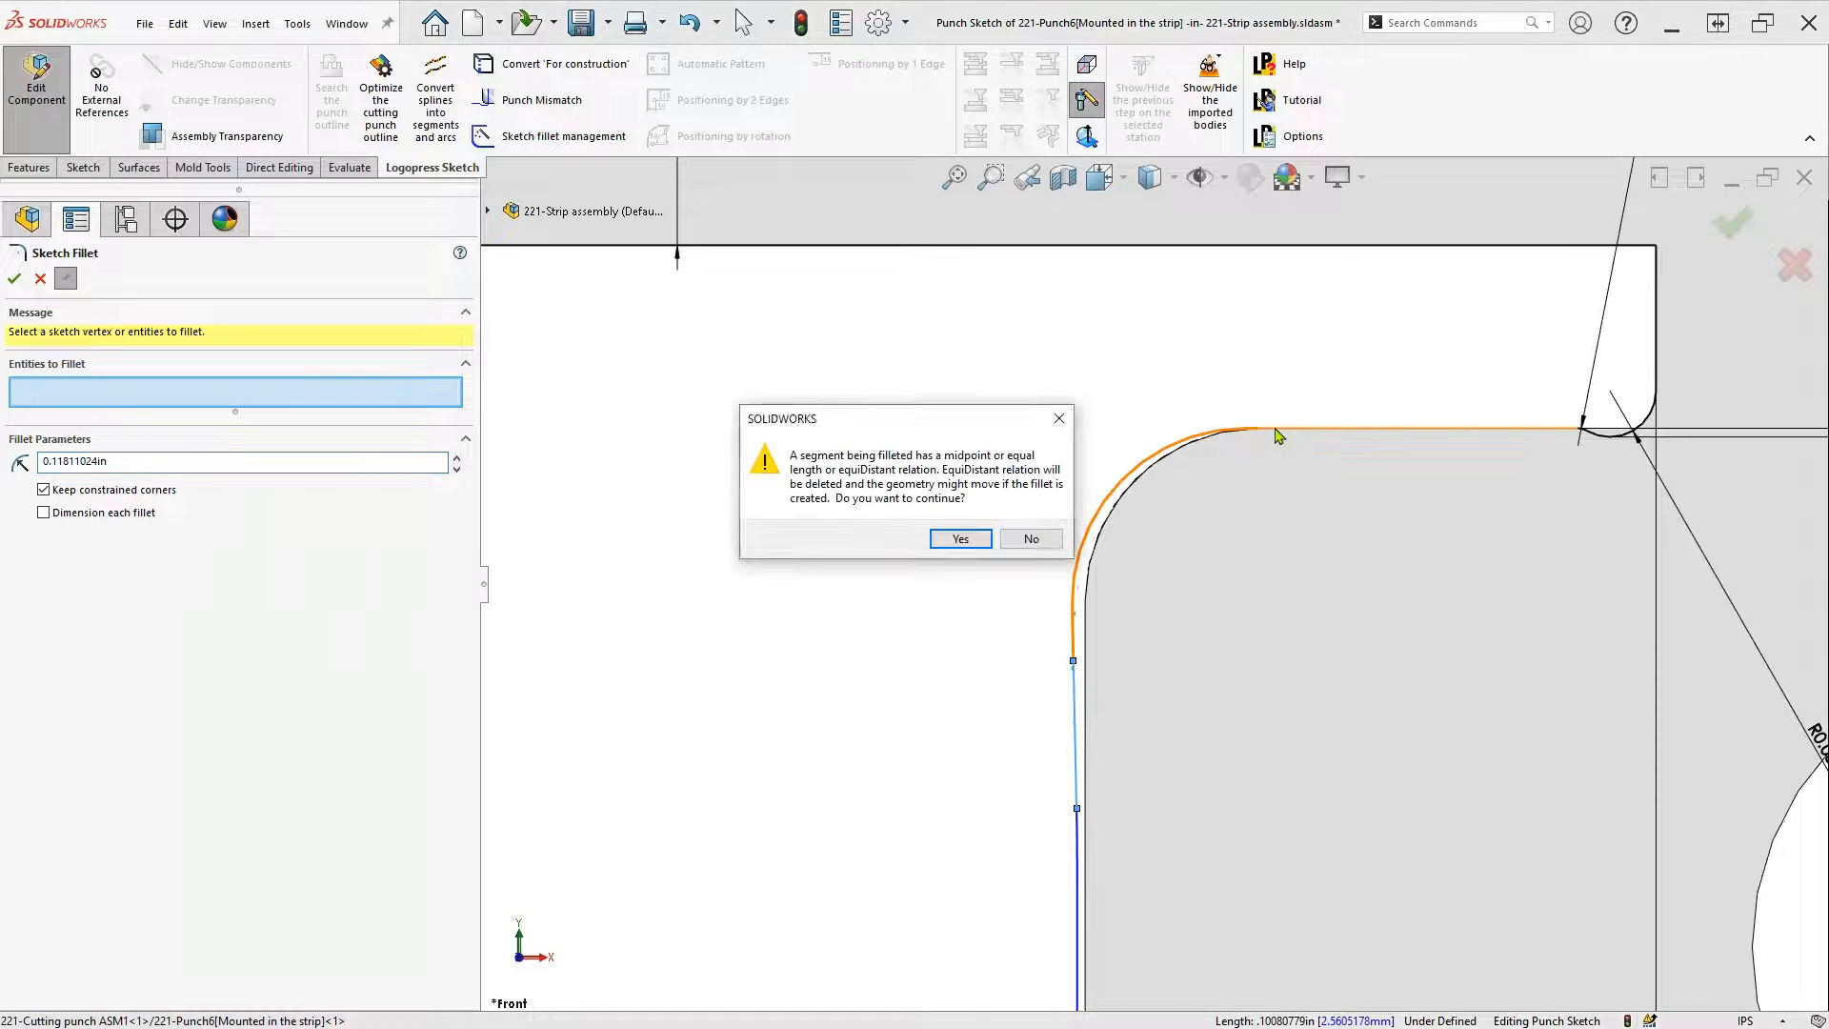
pyautogui.click(955, 538)
pyautogui.rightClick(955, 538)
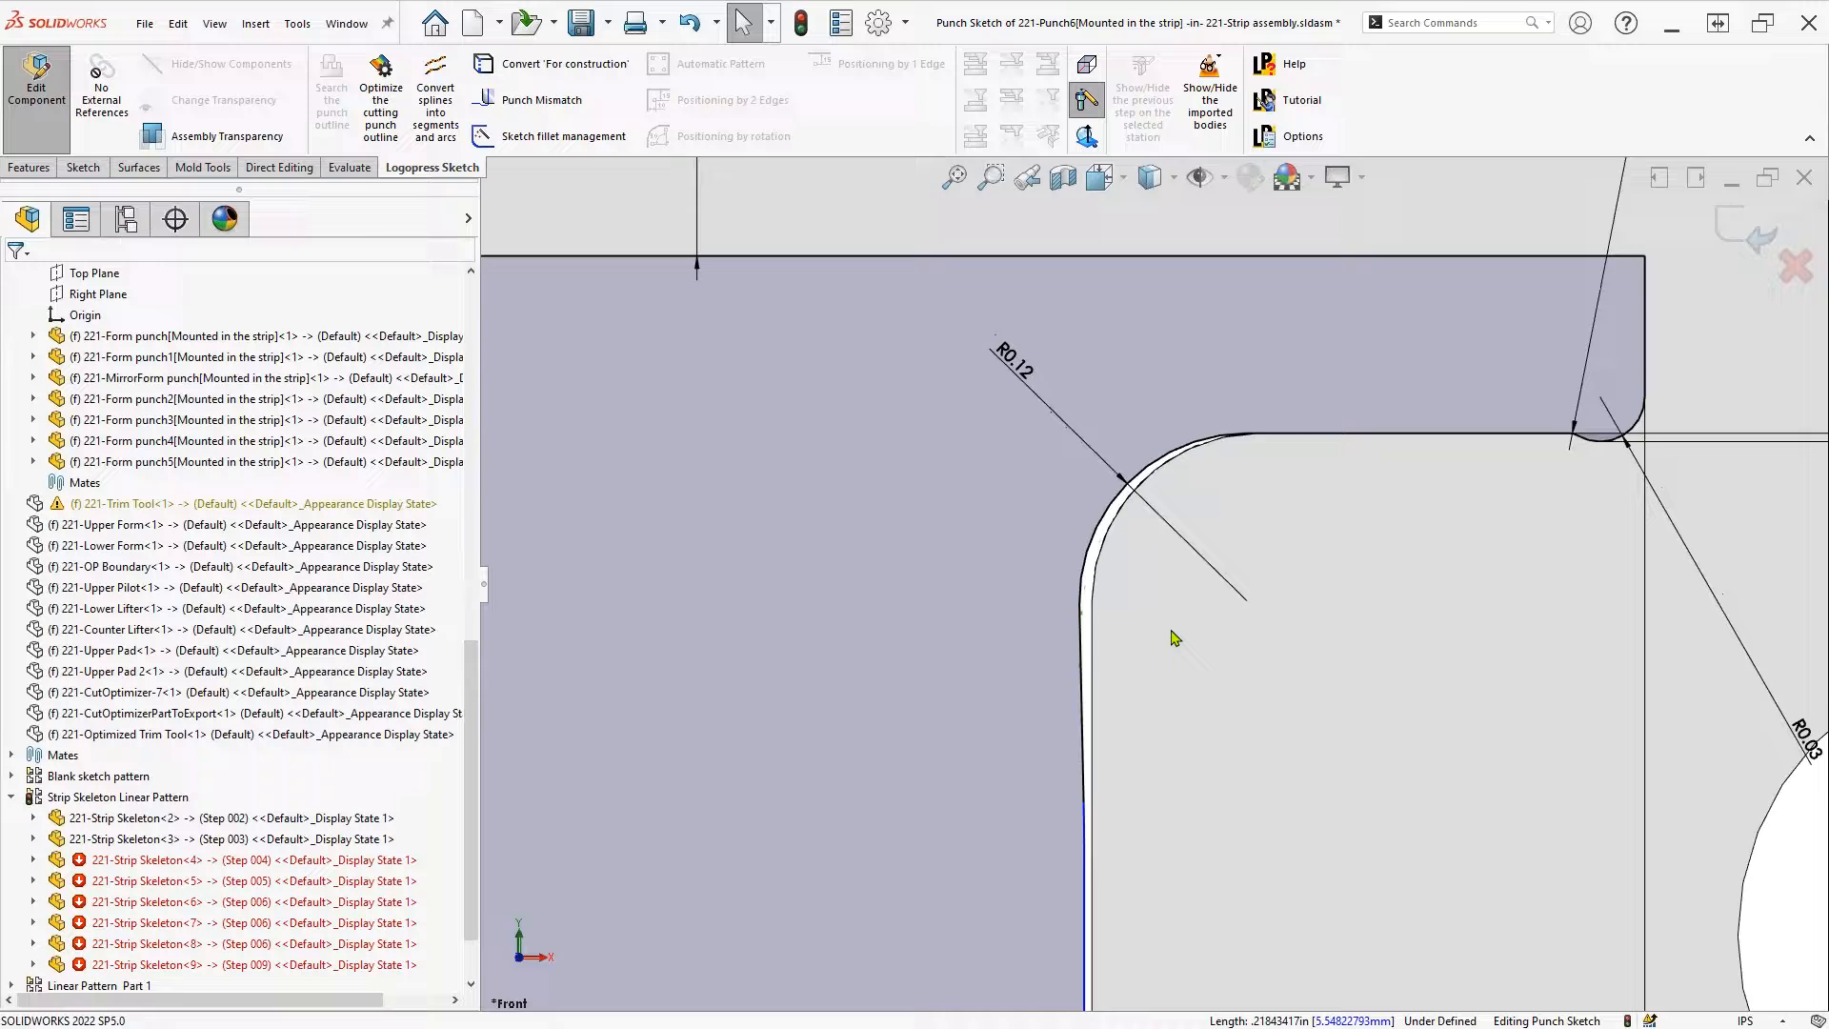
pyautogui.scroll(6, 1366, 516)
pyautogui.click(1731, 239)
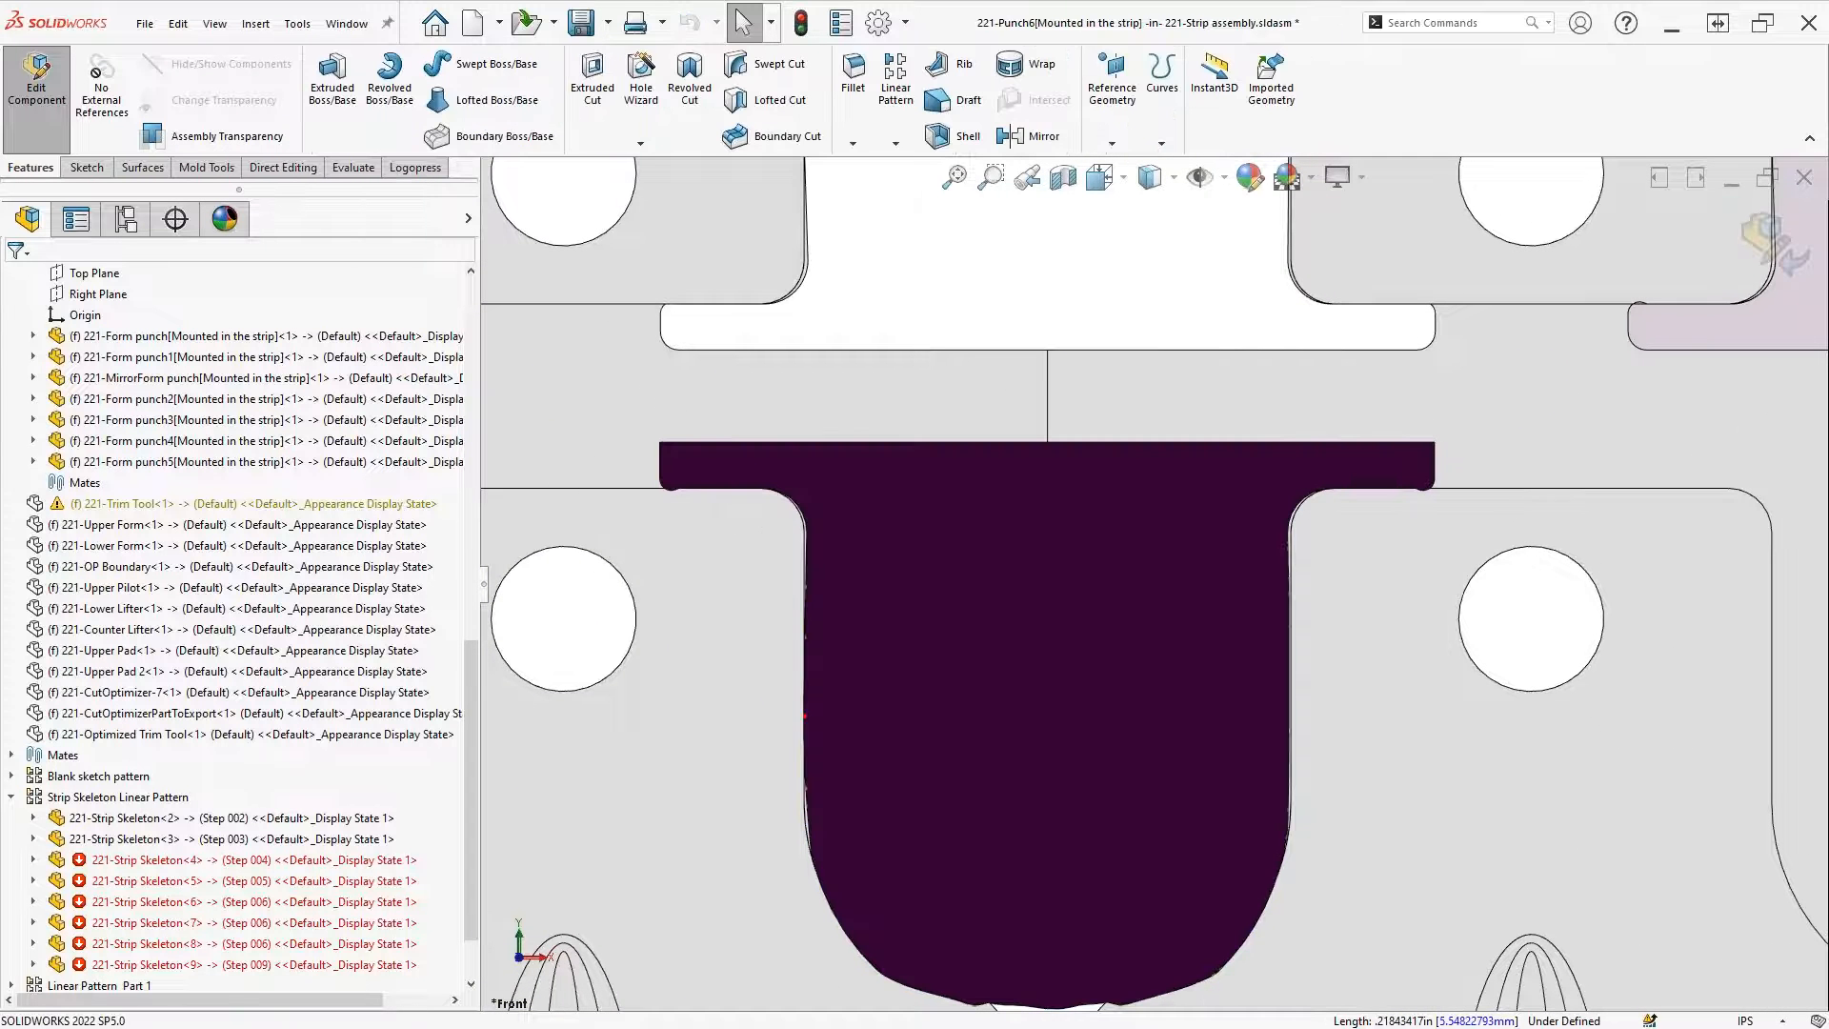
# Back in the assembly, edit the Logopress strip layout and rebuild its punch cuts with no slugs
pyautogui.click(1755, 236)
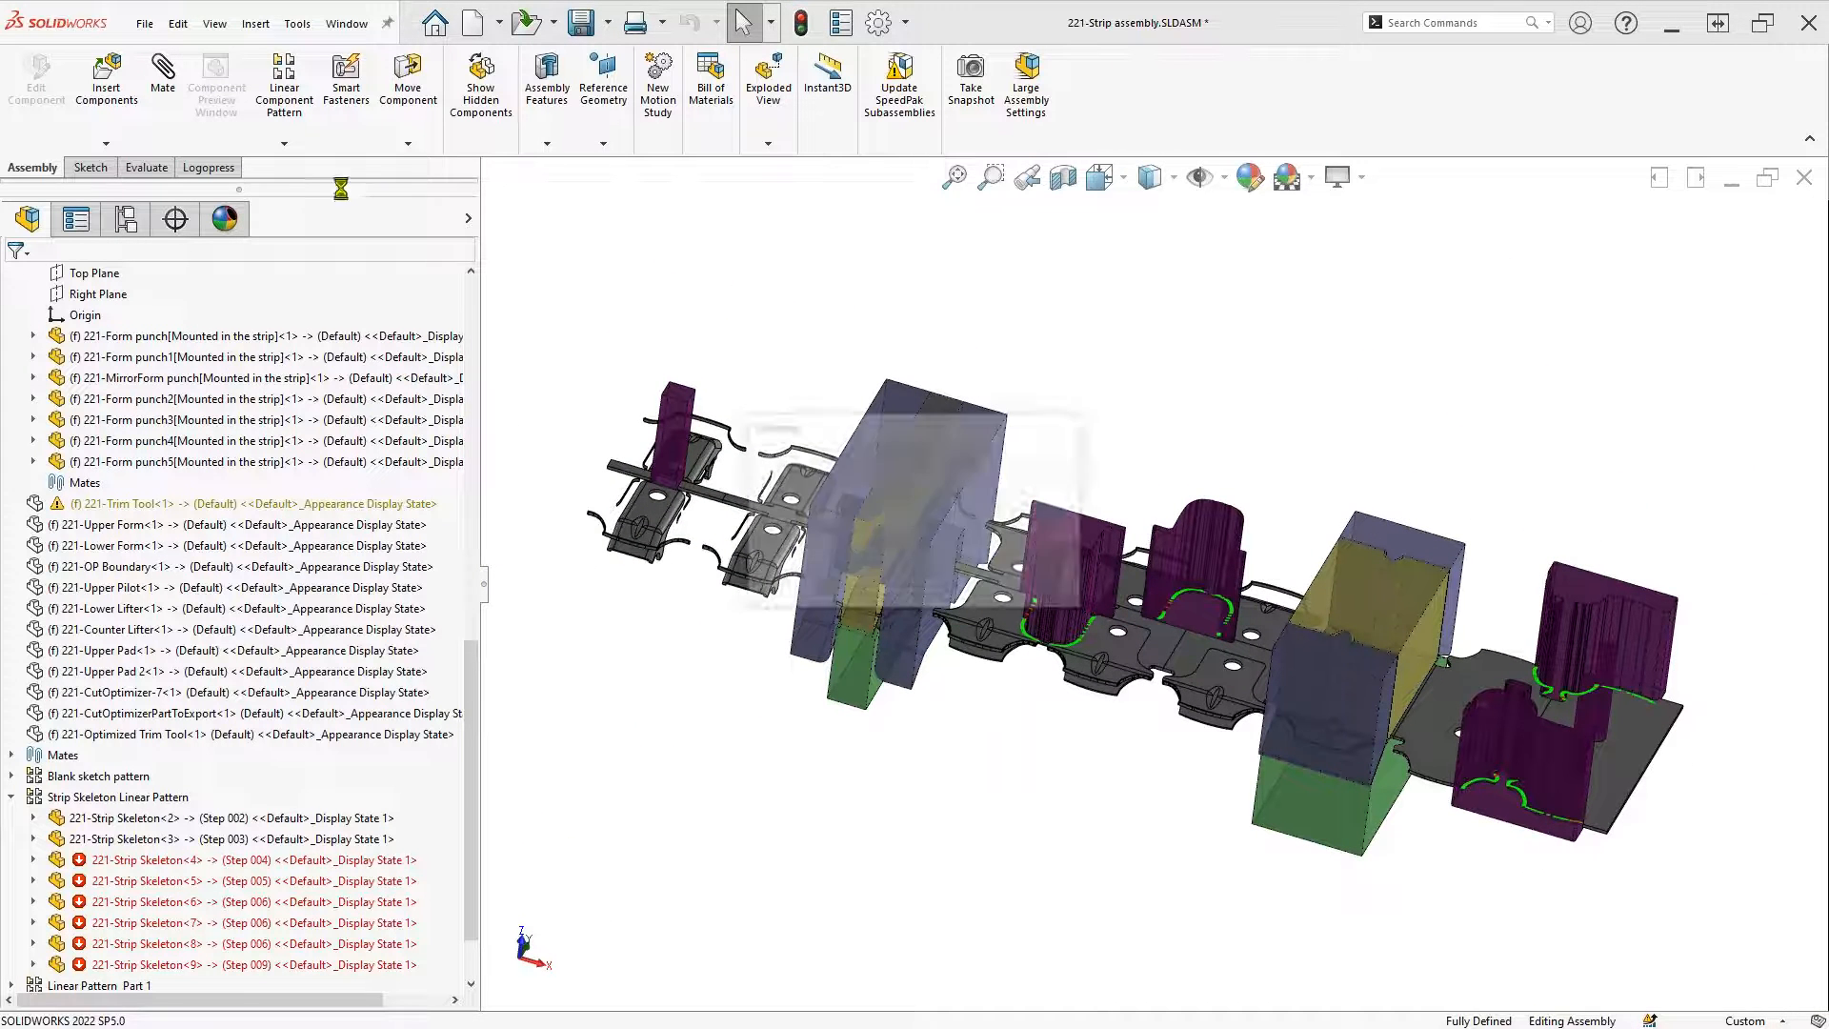
pyautogui.click(208, 167)
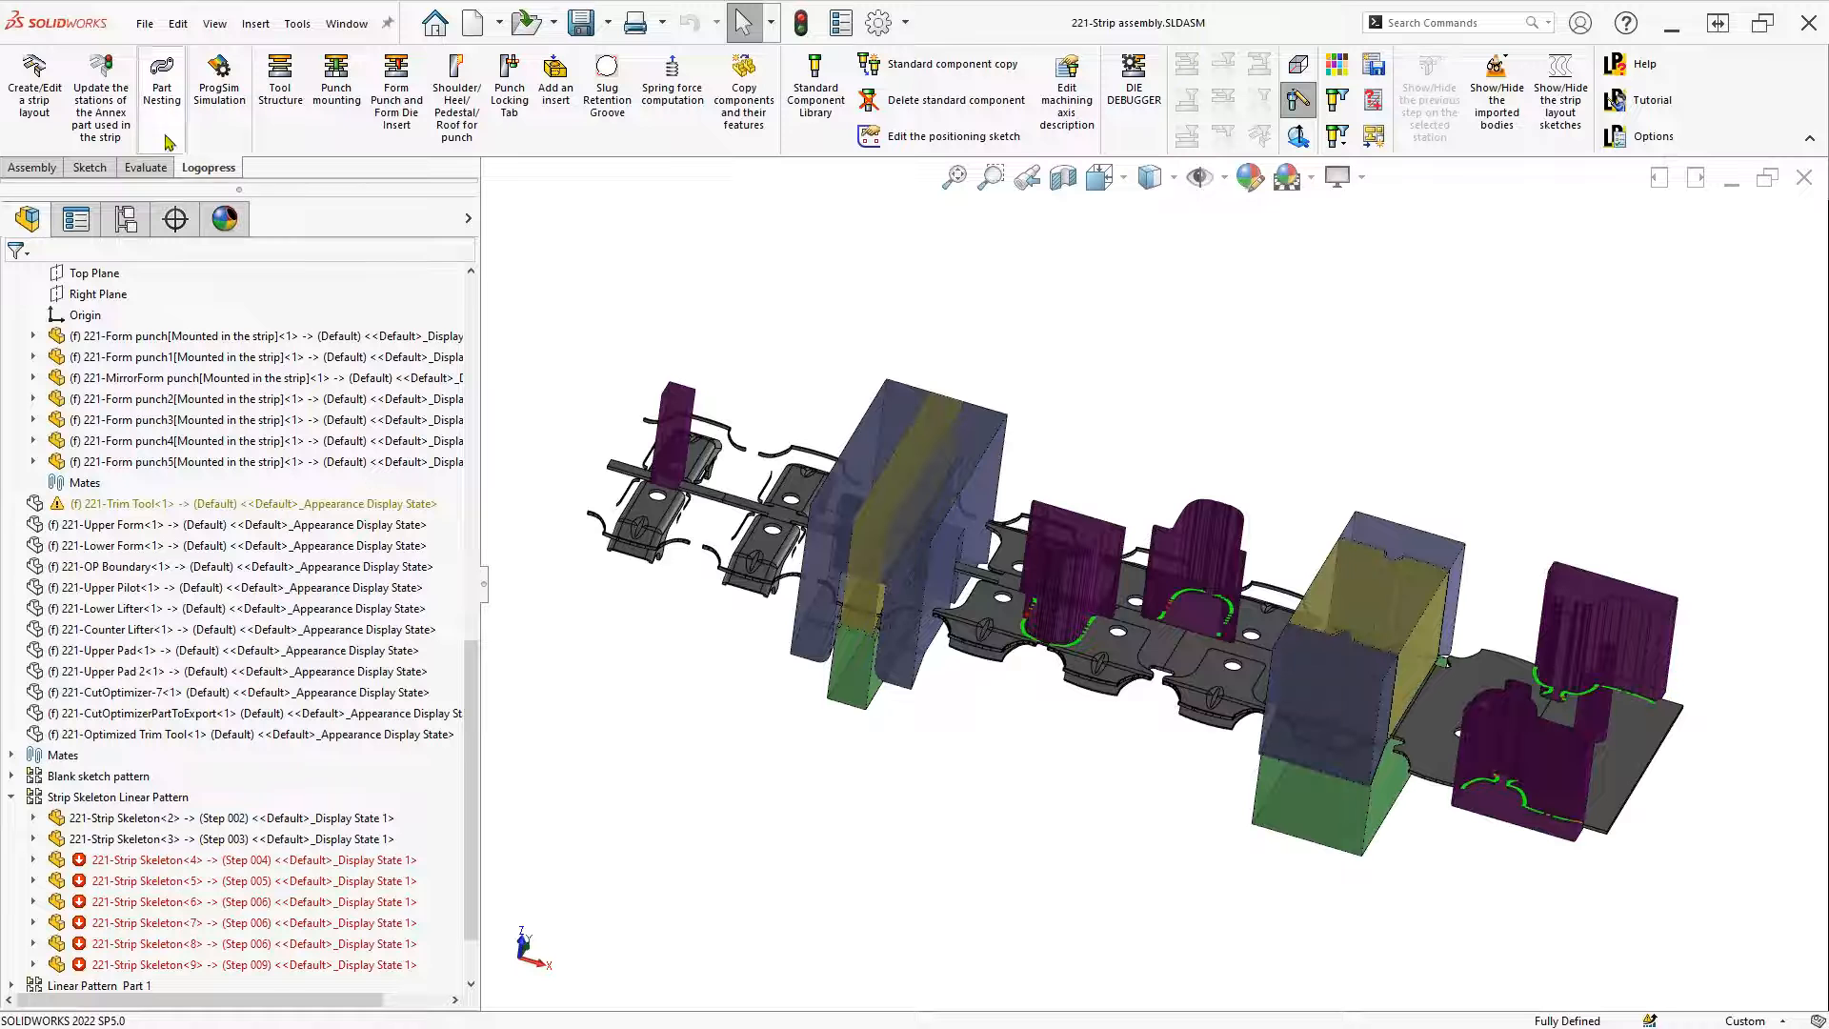
pyautogui.click(34, 86)
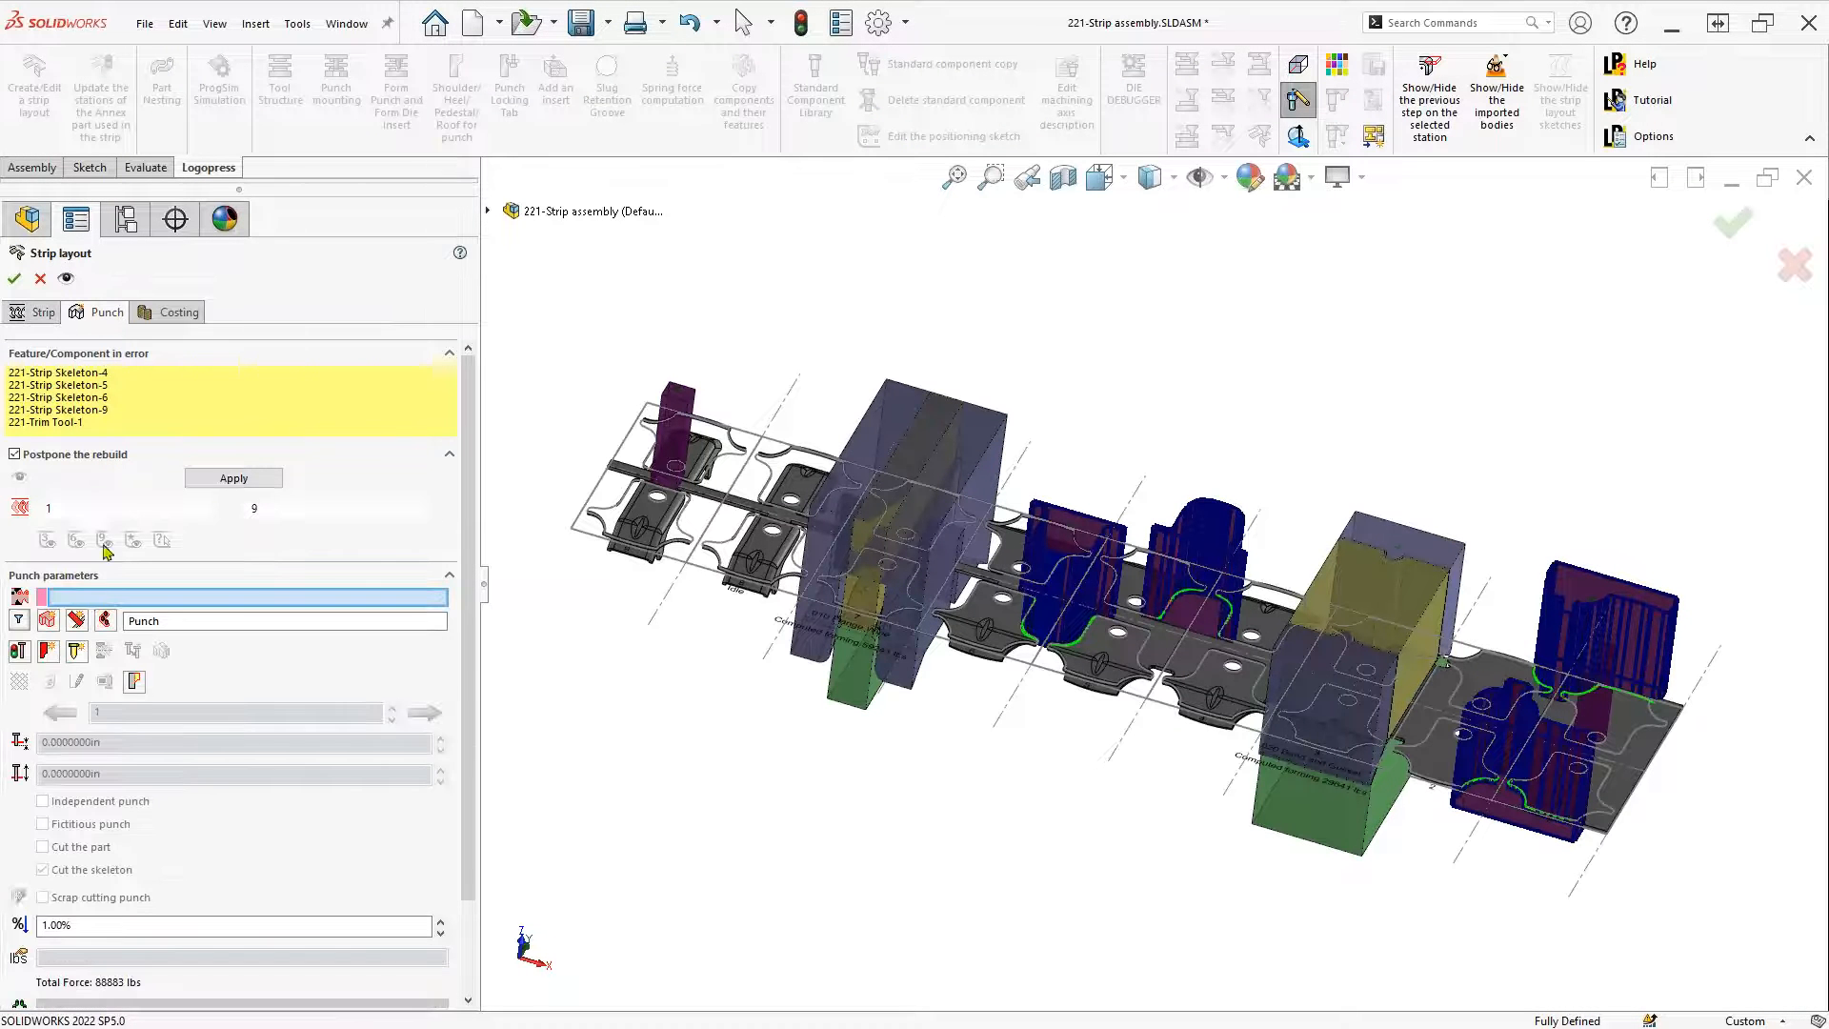
pyautogui.click(19, 652)
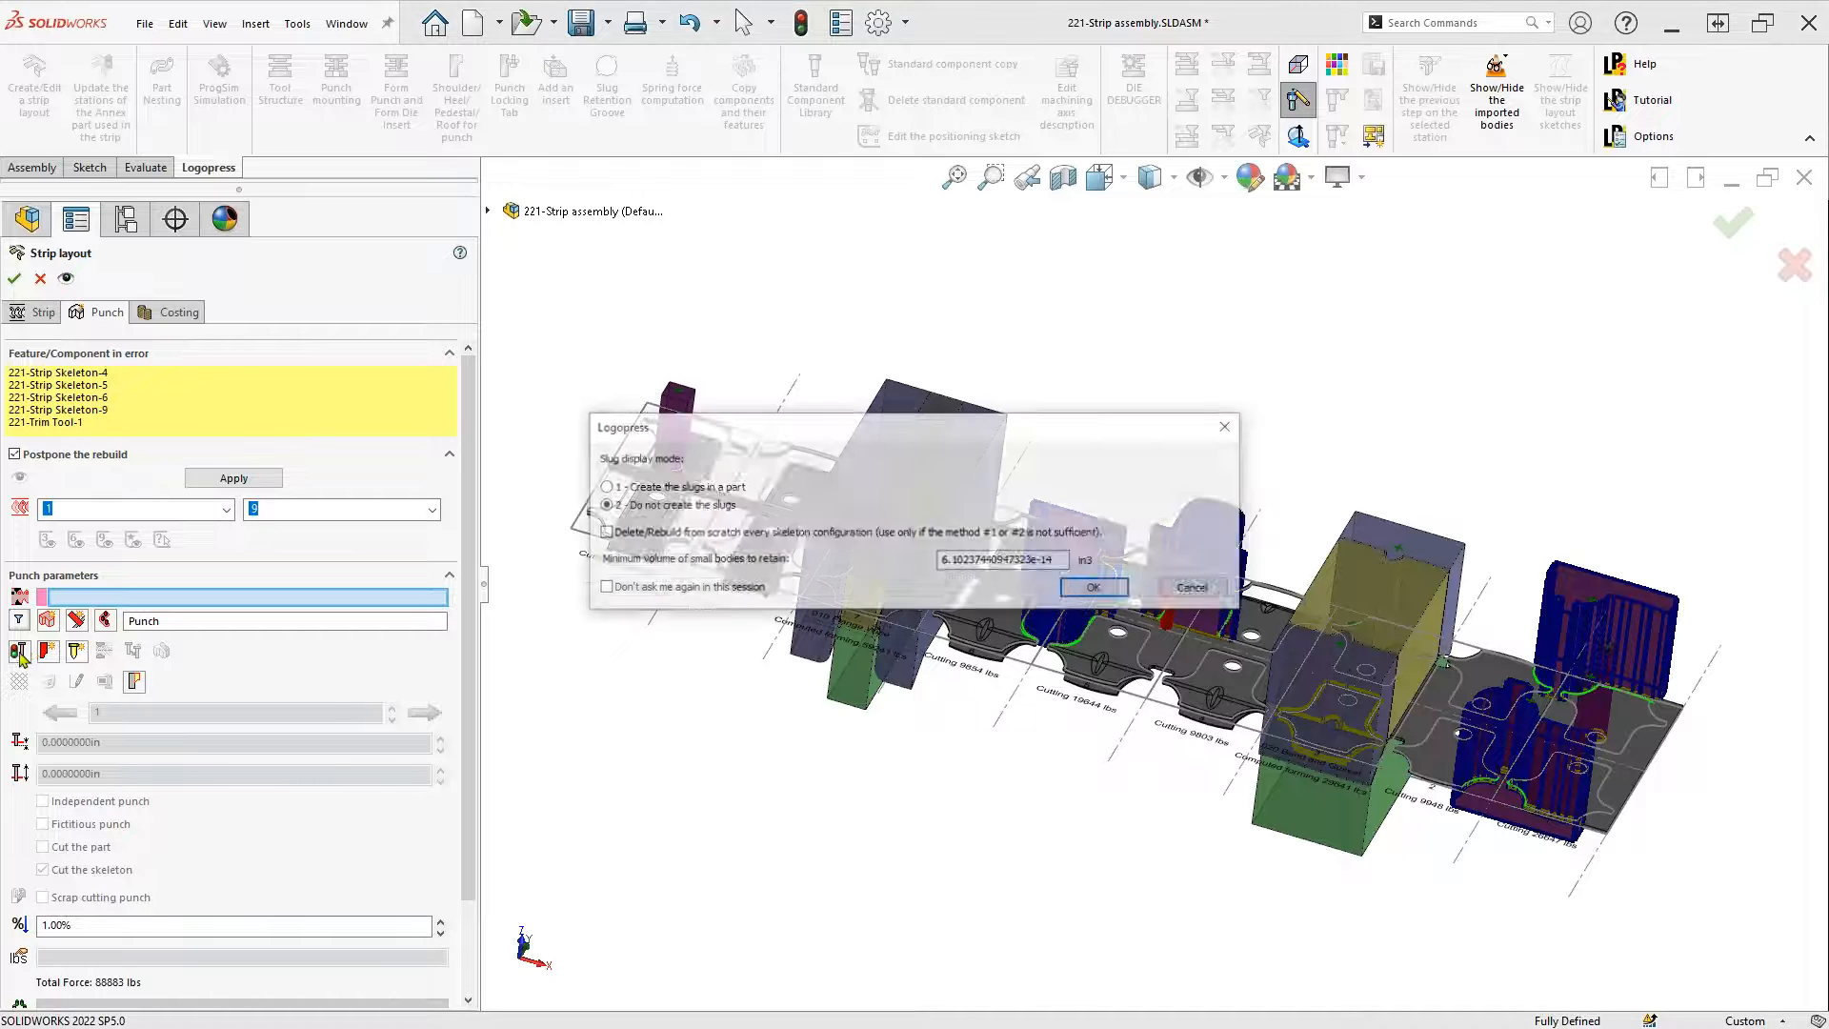
pyautogui.click(1095, 588)
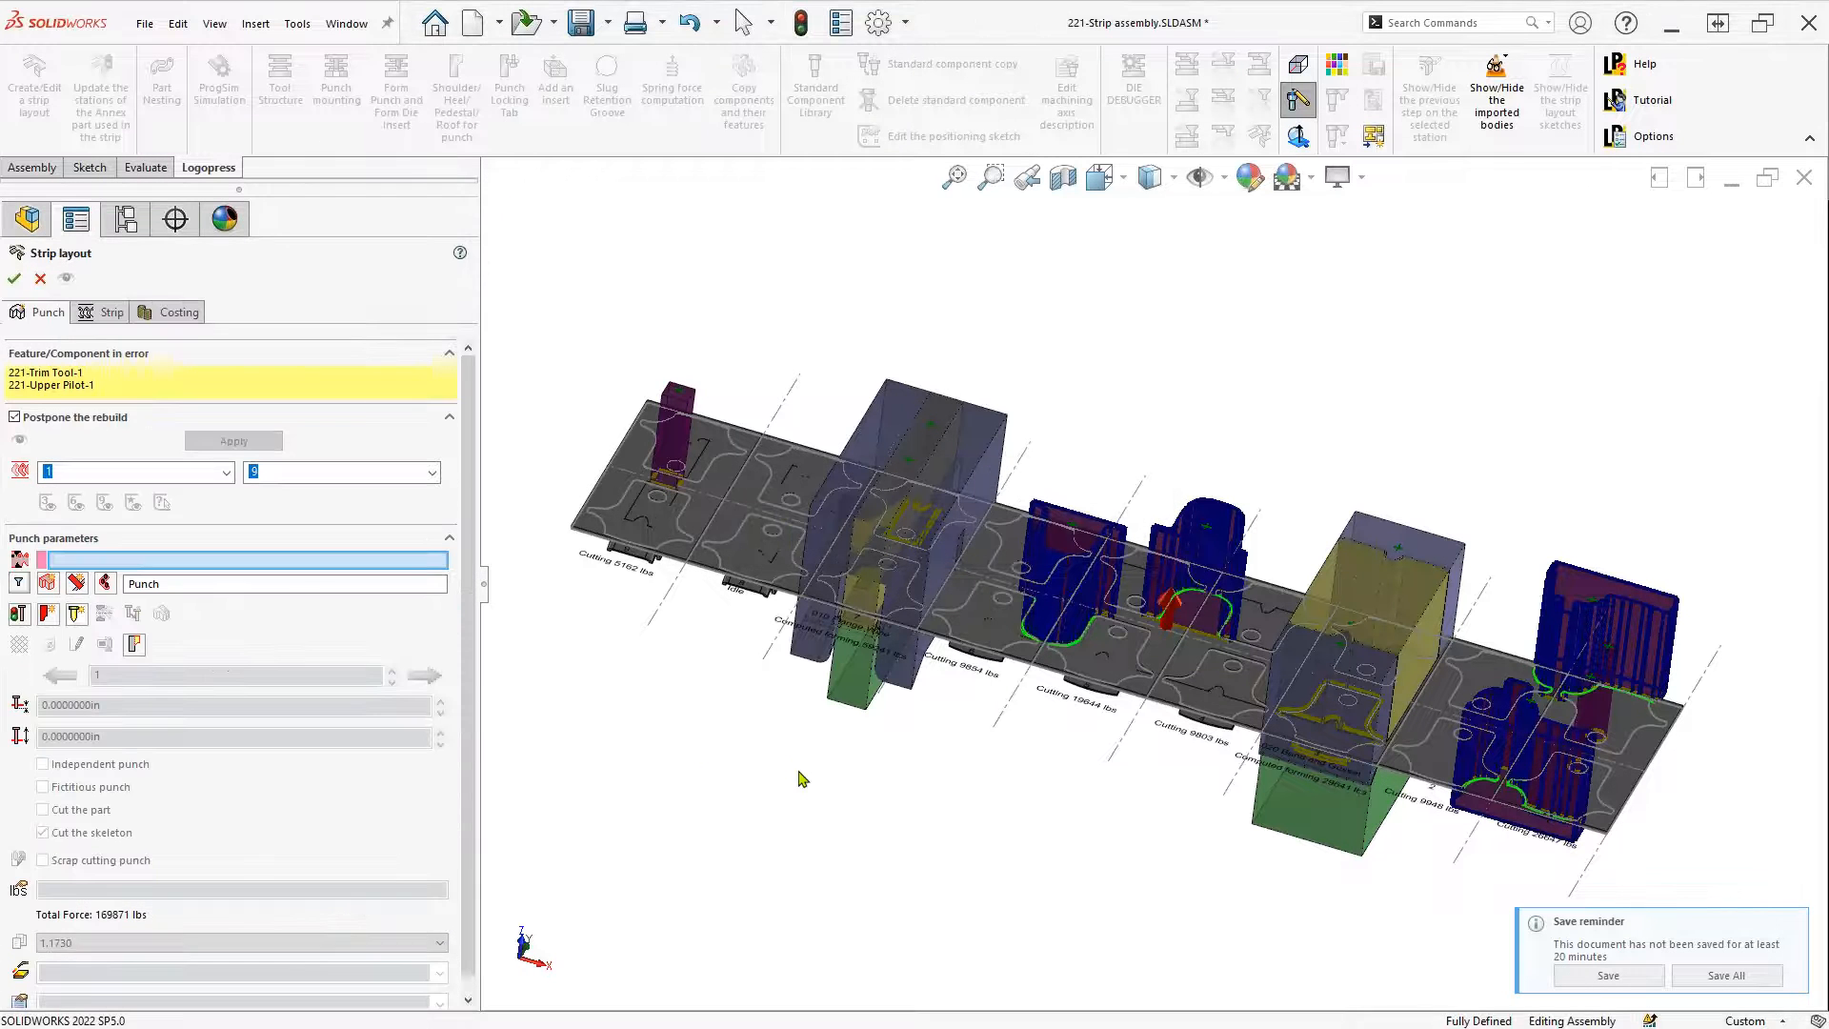
# Close the strip layout, keeping changes, and open the Step 003 Strip Skeleton<3> part
pyautogui.click(40, 281)
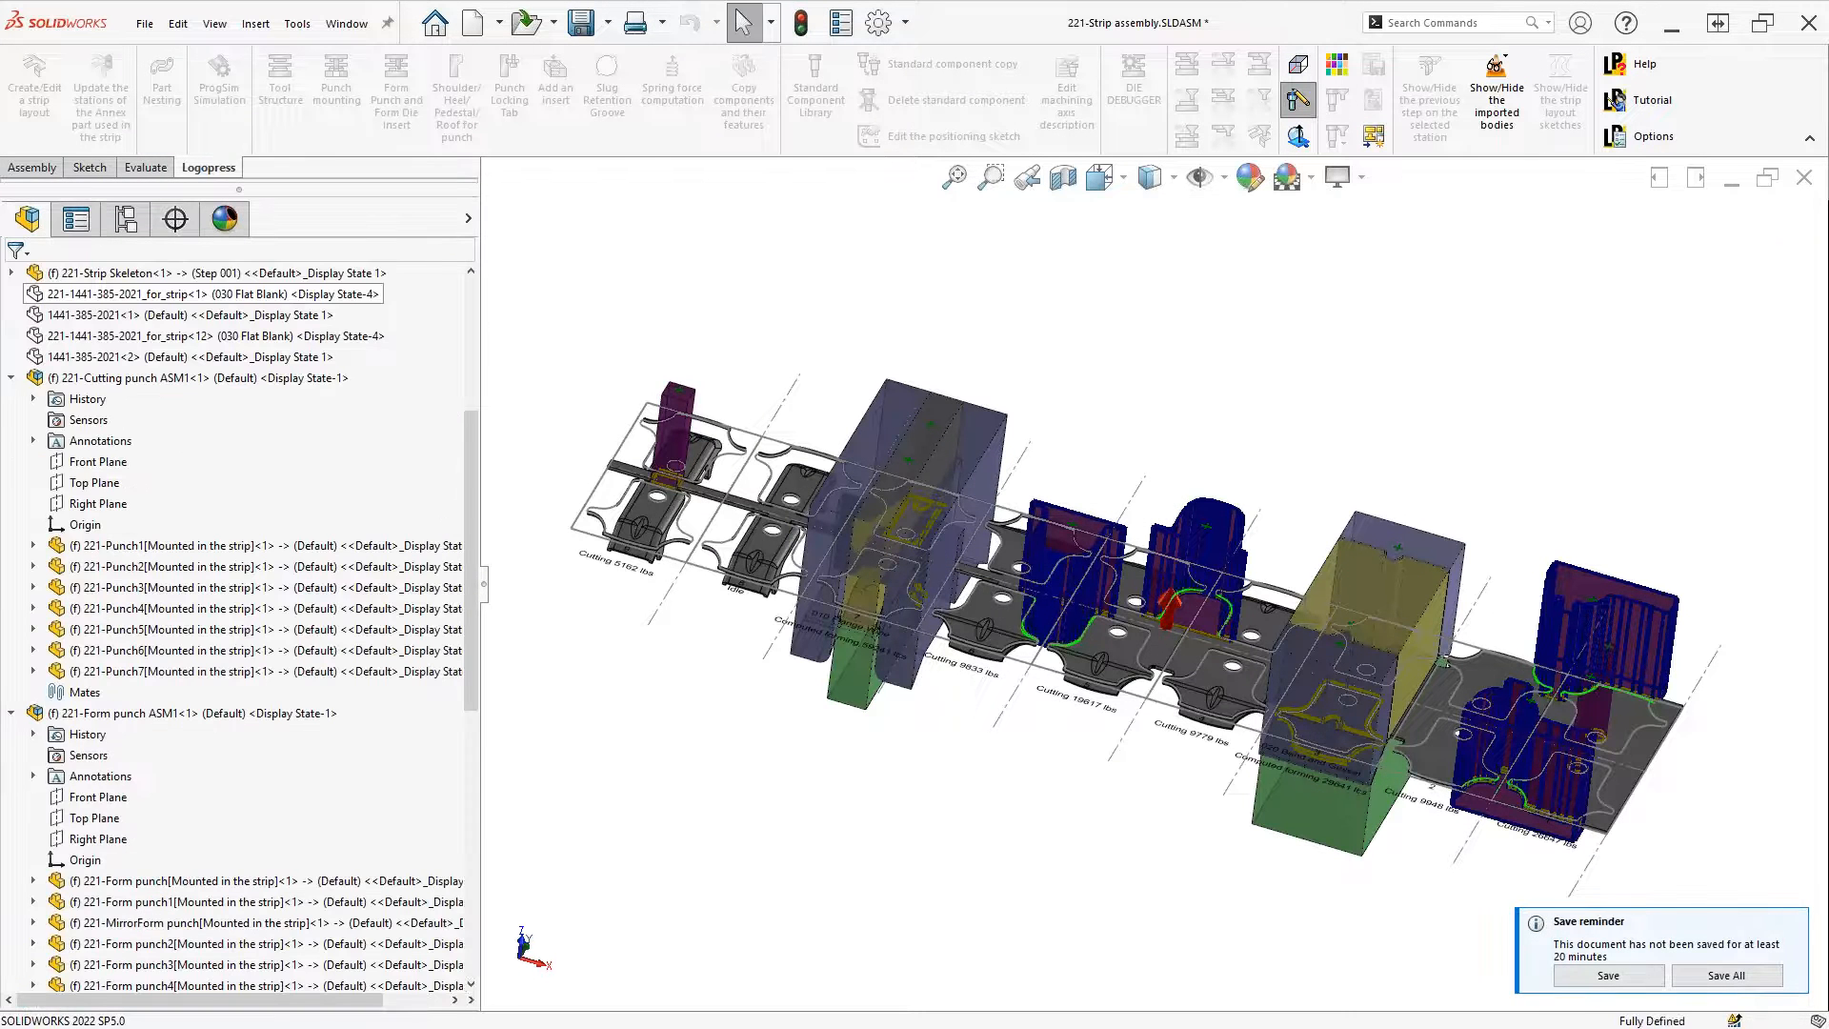
pyautogui.moveTo(851, 790)
pyautogui.mouseDown(button='middle')
pyautogui.moveTo(962, 783)
pyautogui.moveTo(1075, 838)
pyautogui.moveTo(1069, 710)
pyautogui.mouseUp(button='middle')
pyautogui.scroll(-8, 862, 788)
pyautogui.click(1067, 707)
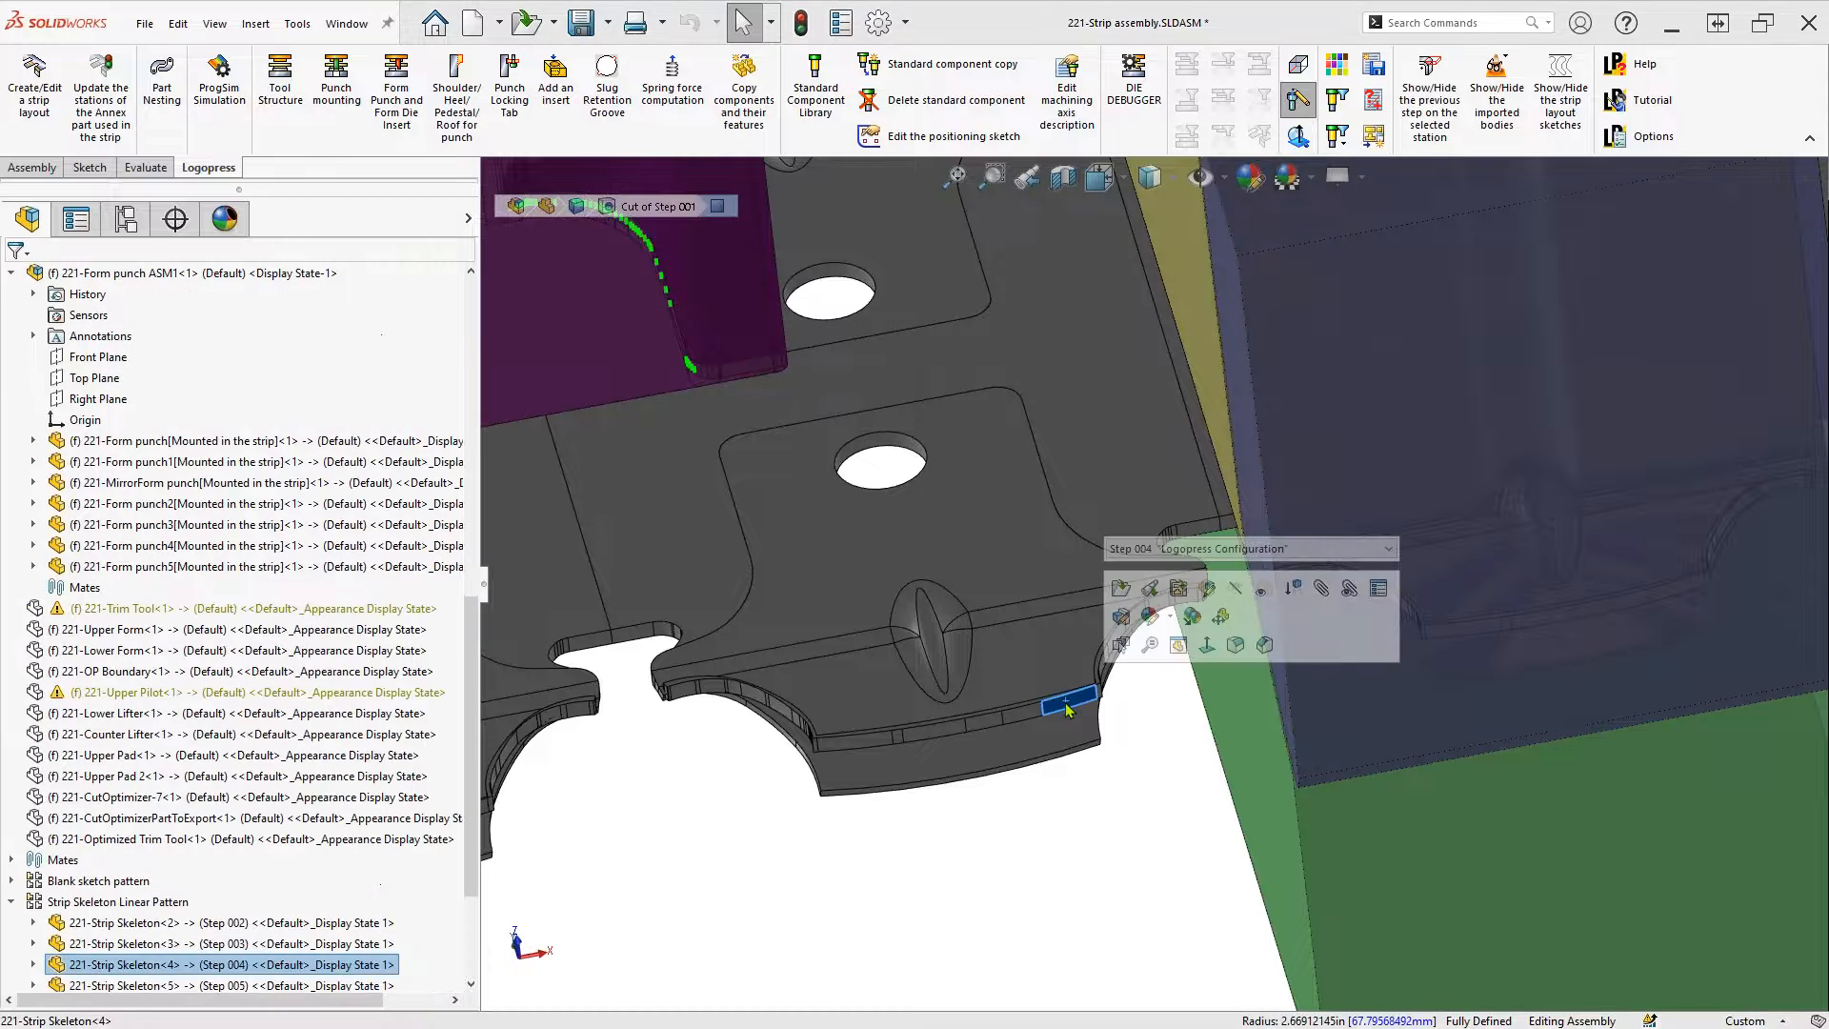
pyautogui.click(96, 948)
pyautogui.click(116, 890)
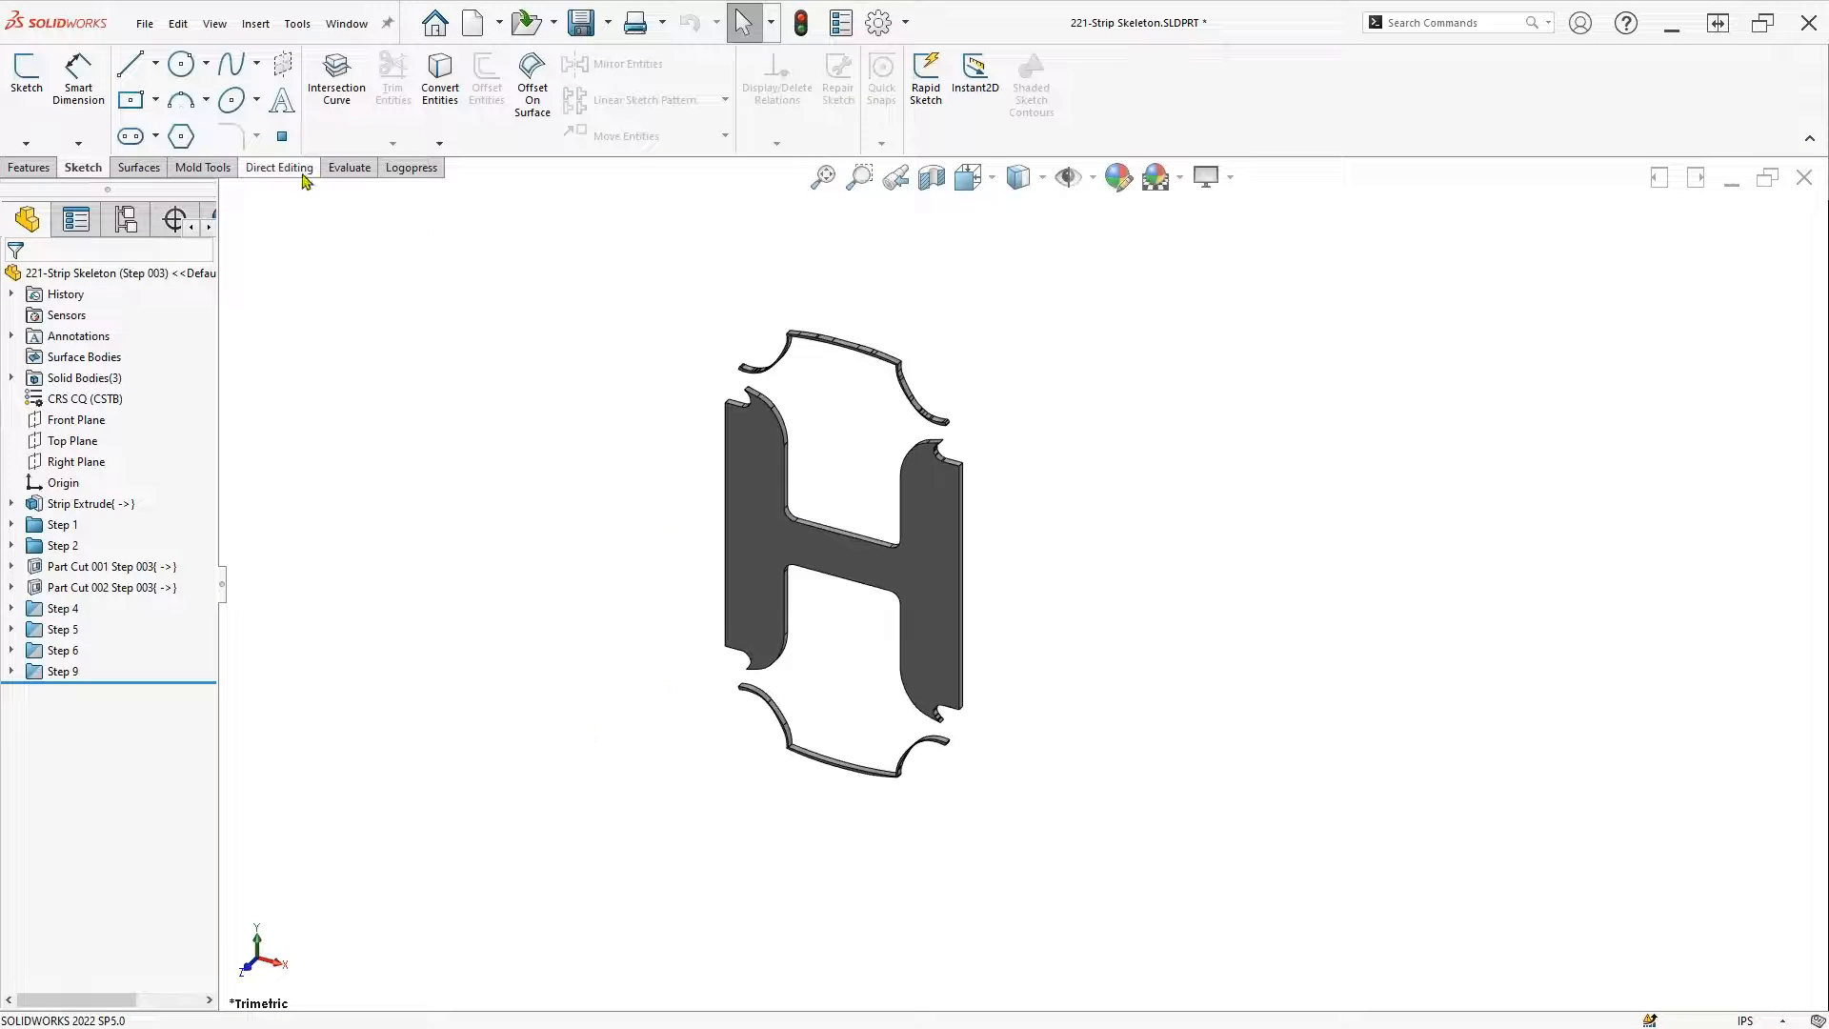
# Delete the top and bottom leftover strips with Delete/Keep Body, then return to the assembly
pyautogui.click(280, 168)
pyautogui.click(288, 81)
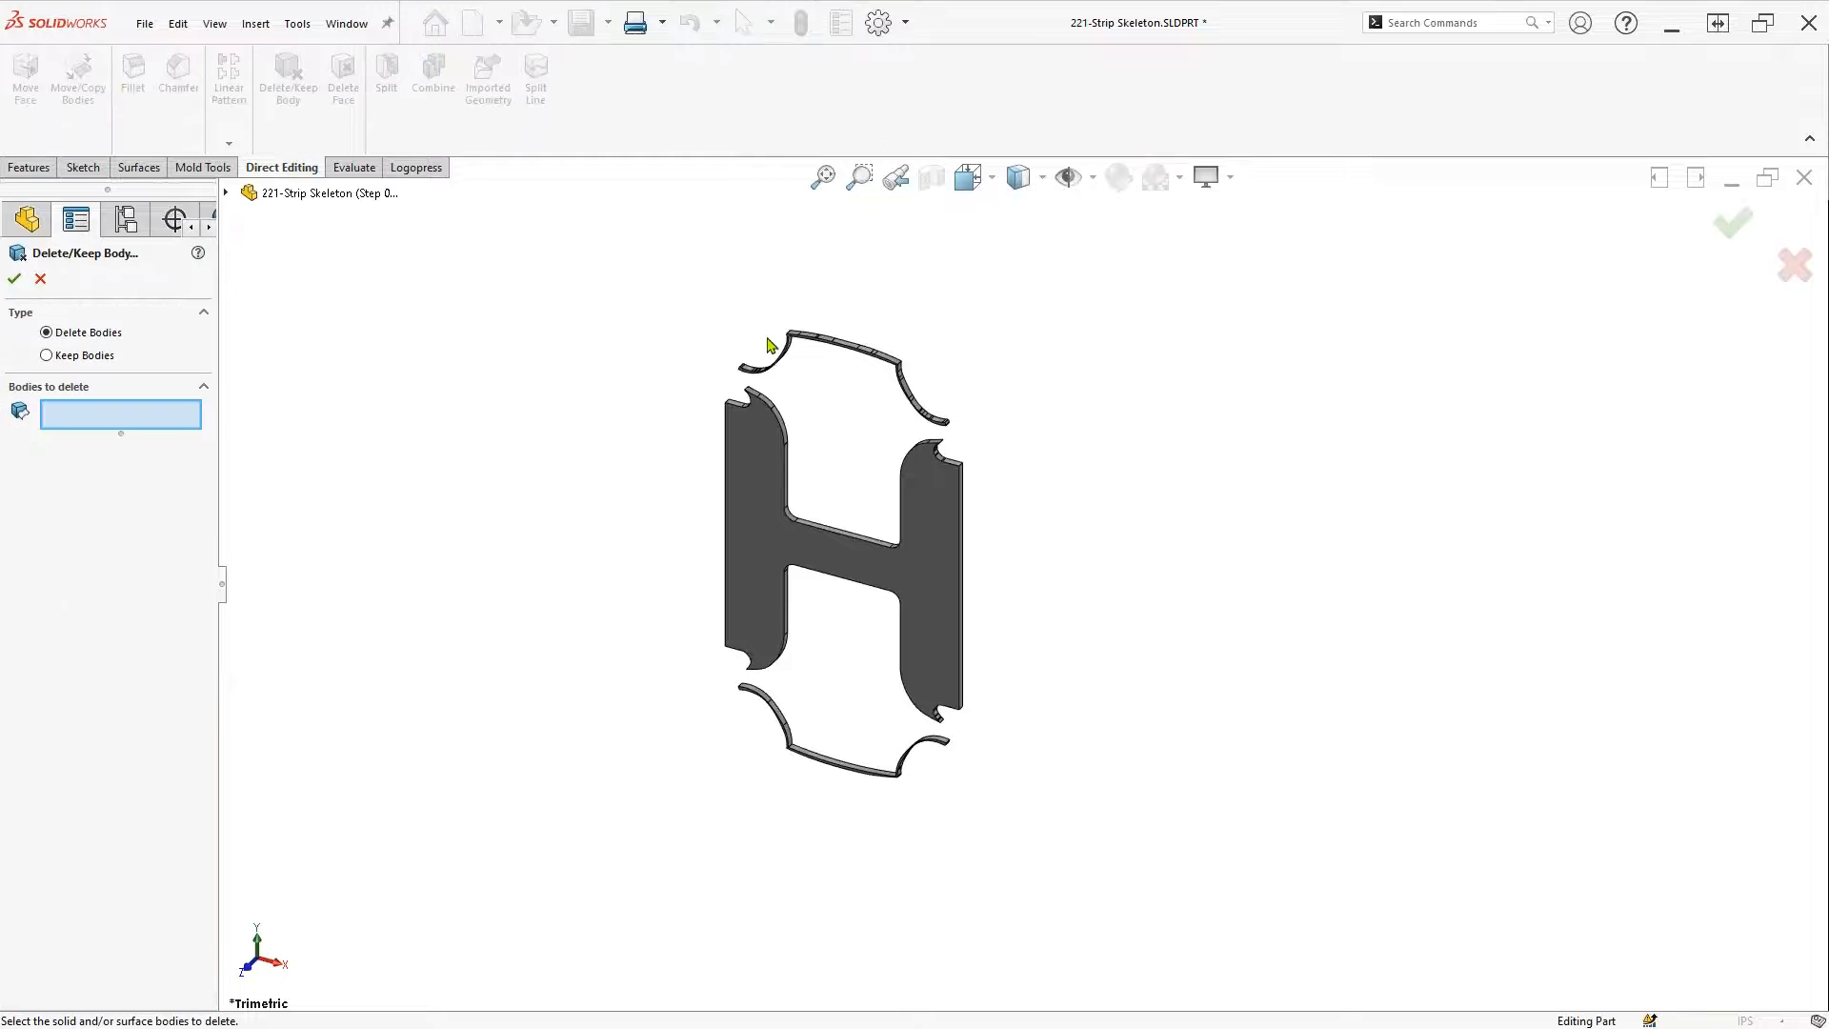
pyautogui.click(814, 344)
pyautogui.click(842, 780)
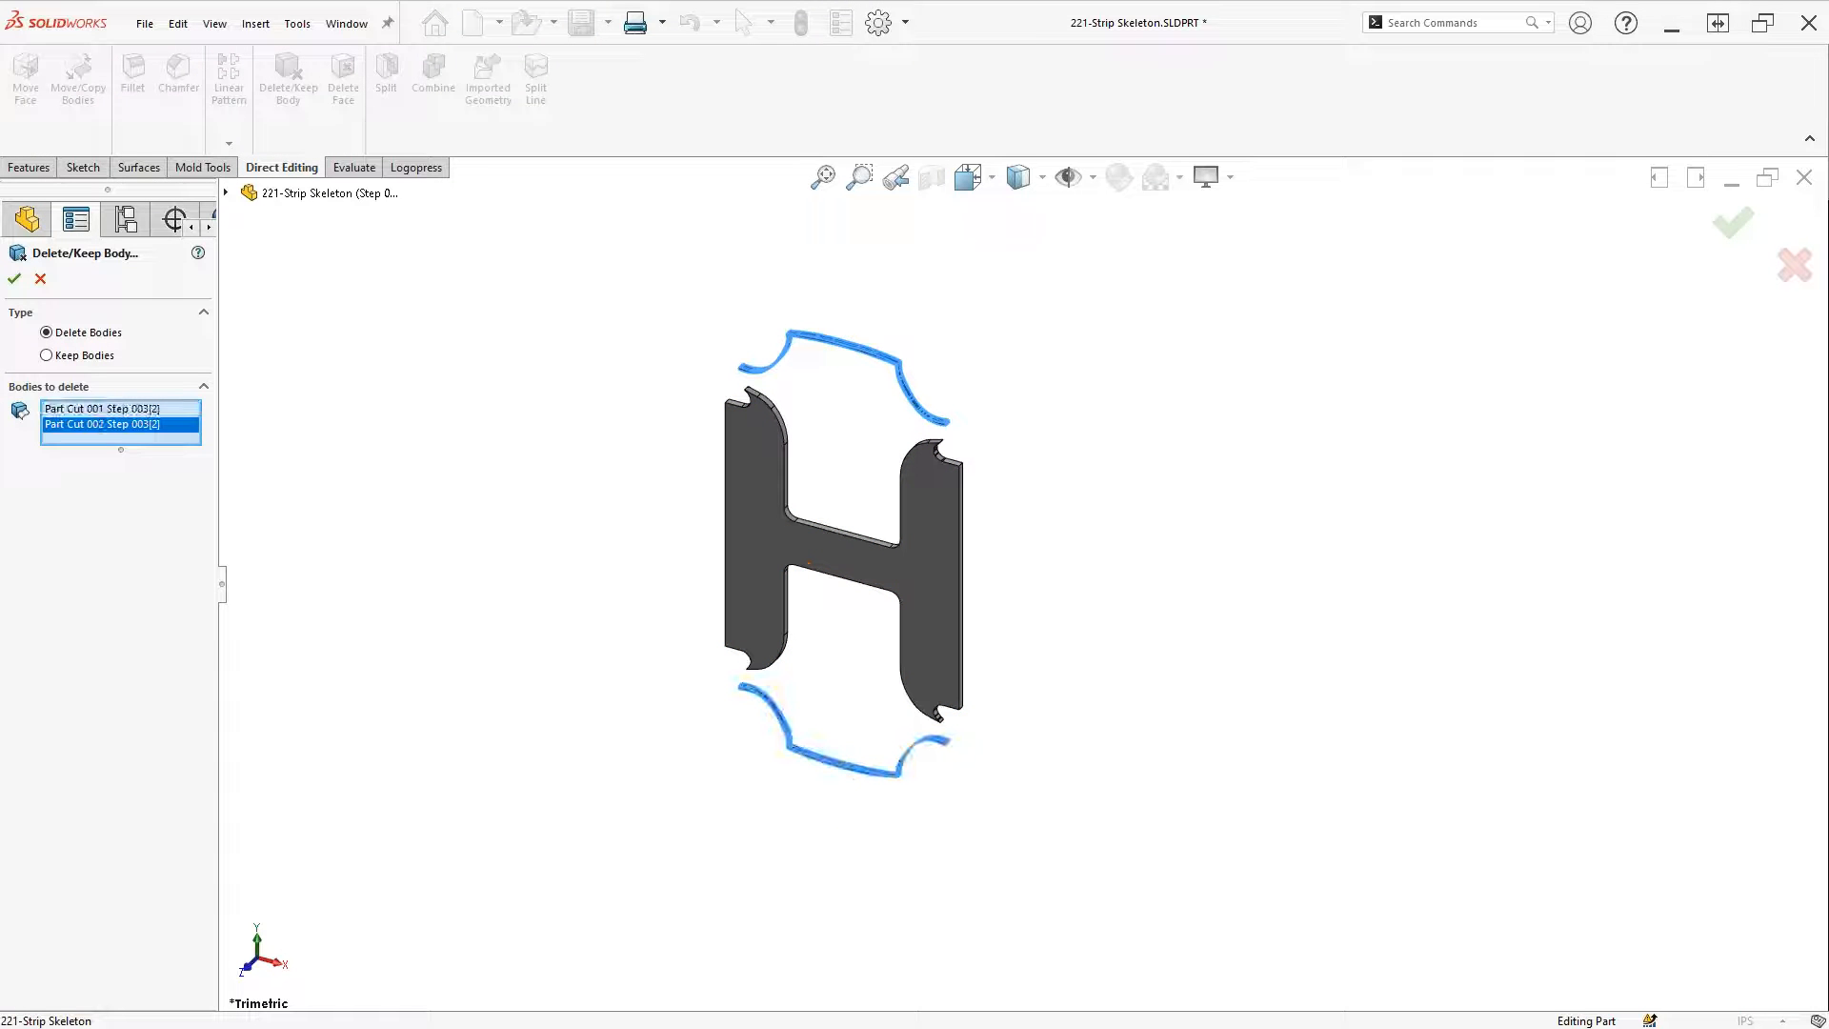
pyautogui.press('Return')
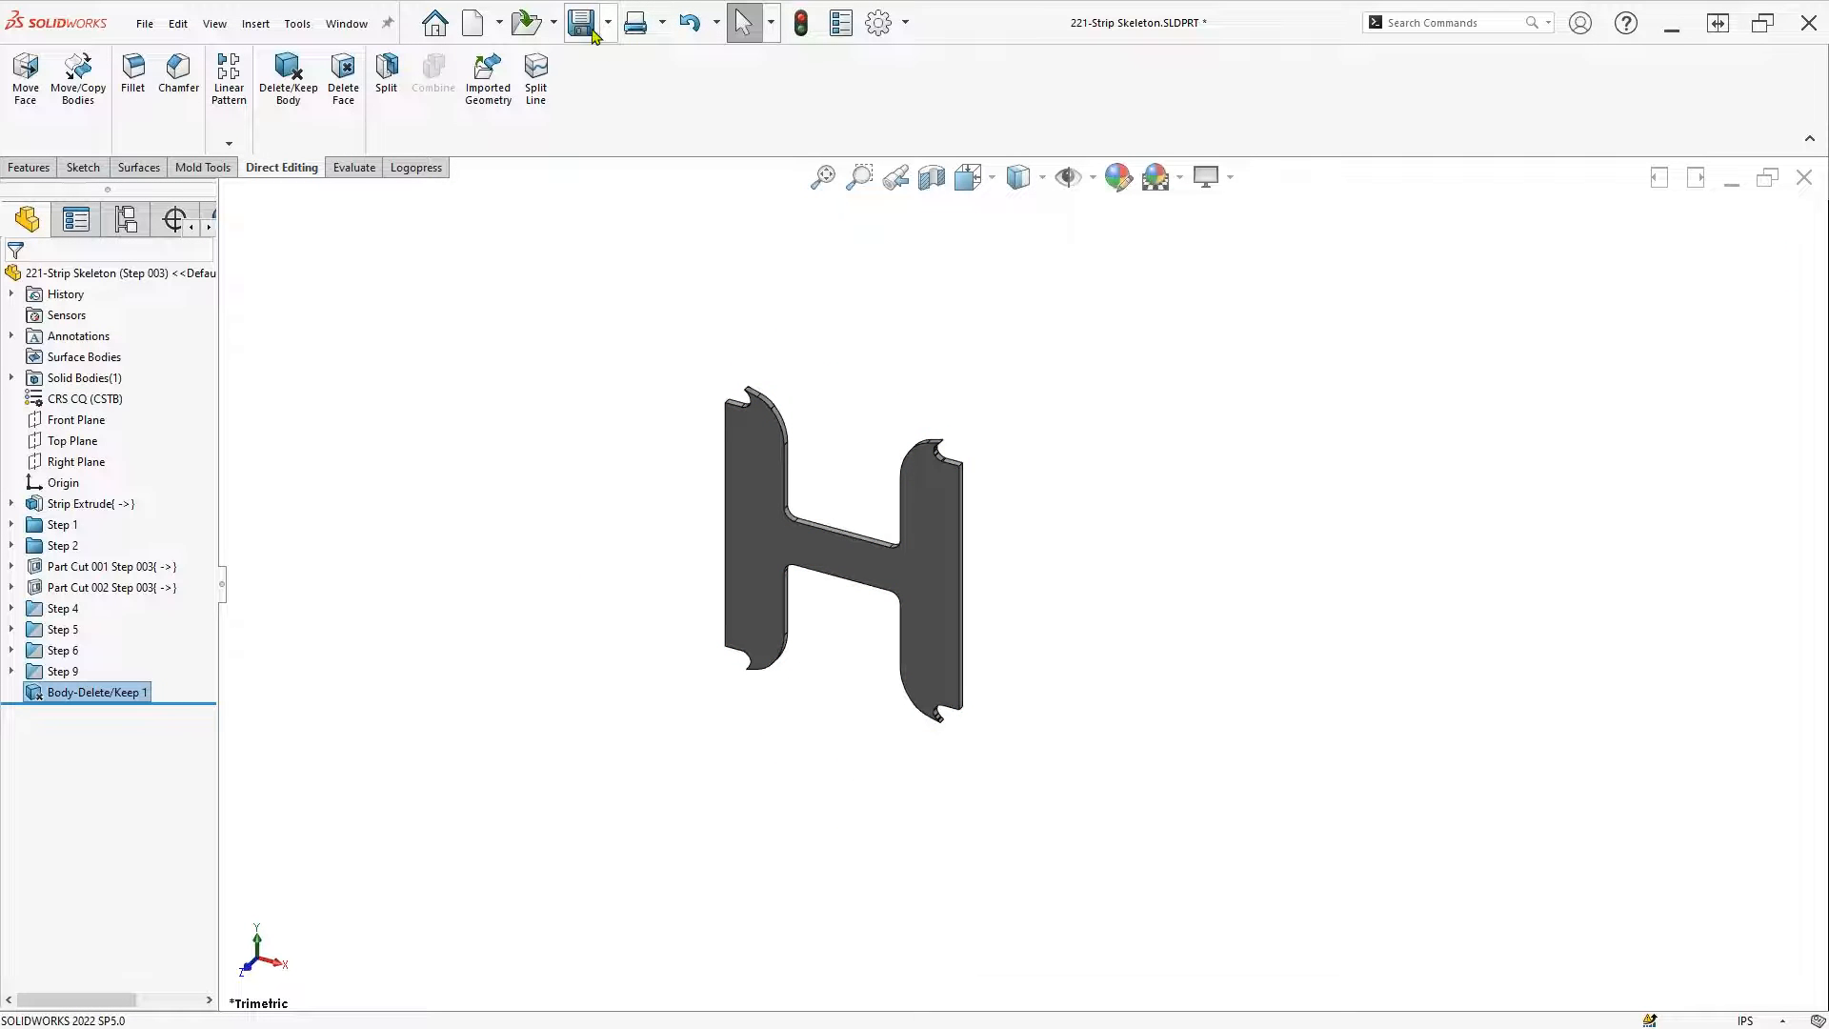
pyautogui.click(1814, 180)
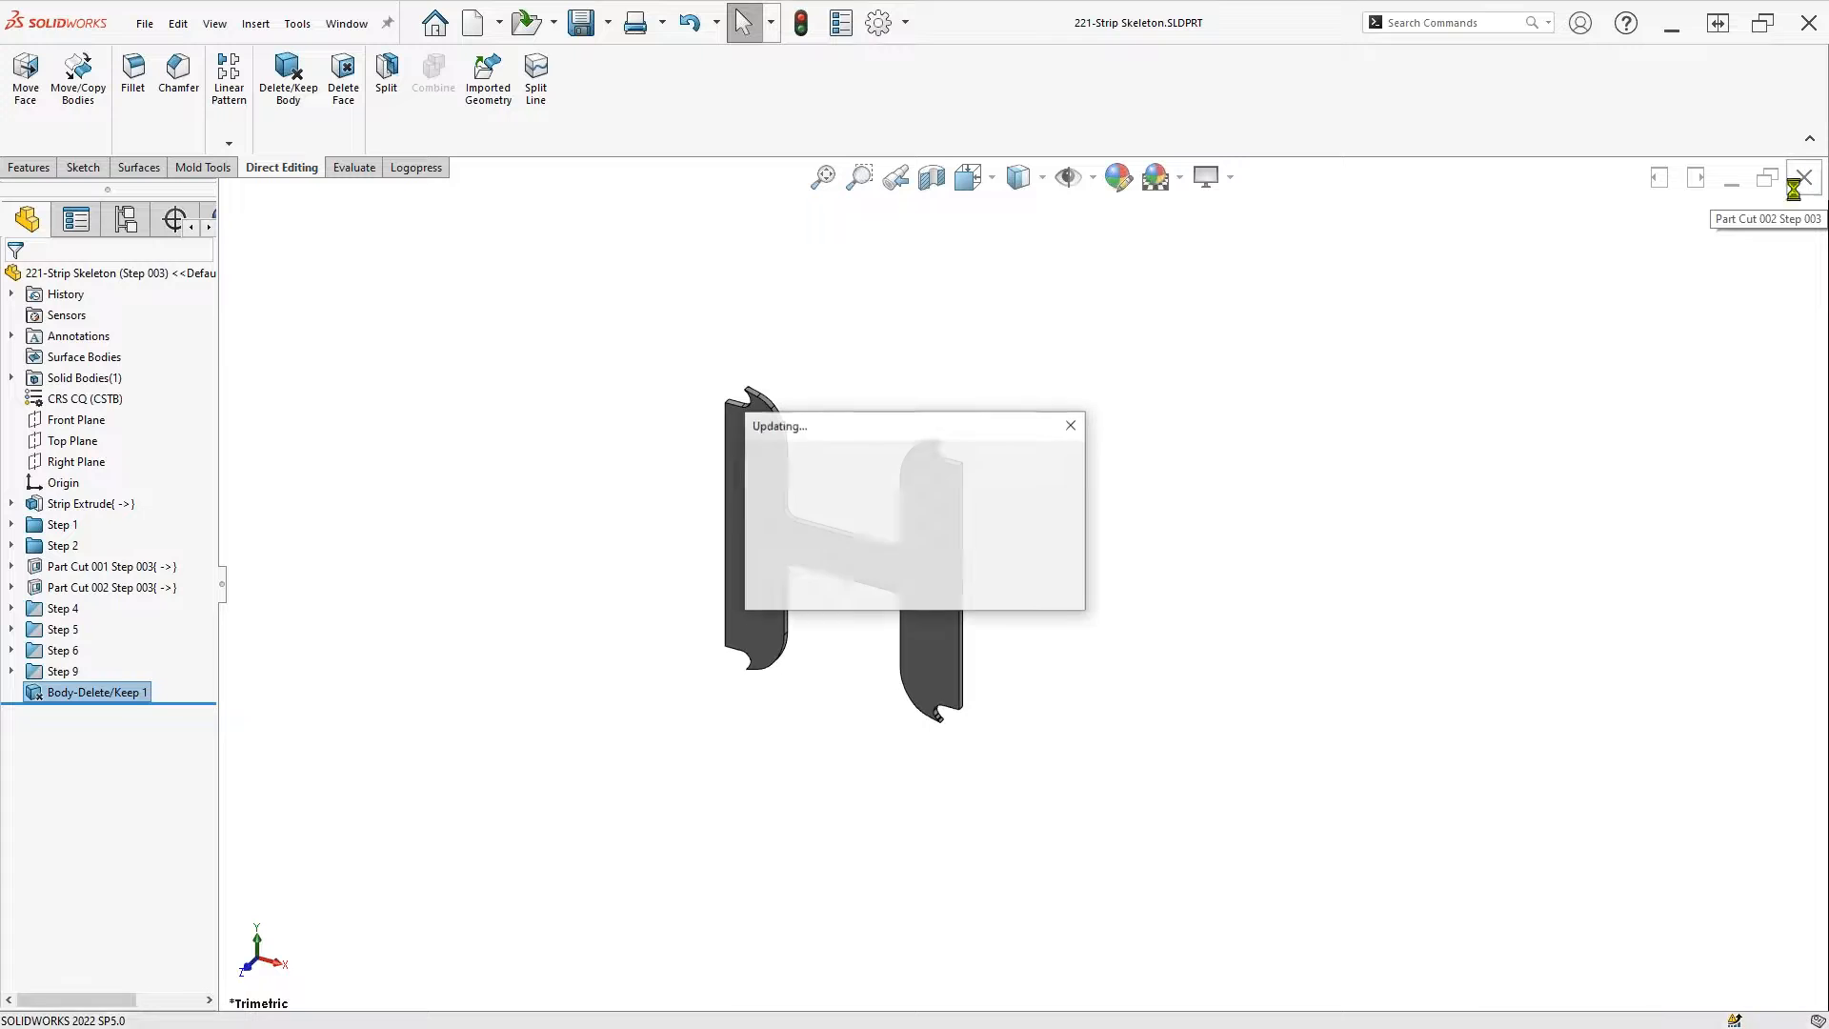
pyautogui.click(1057, 713)
pyautogui.click(33, 964)
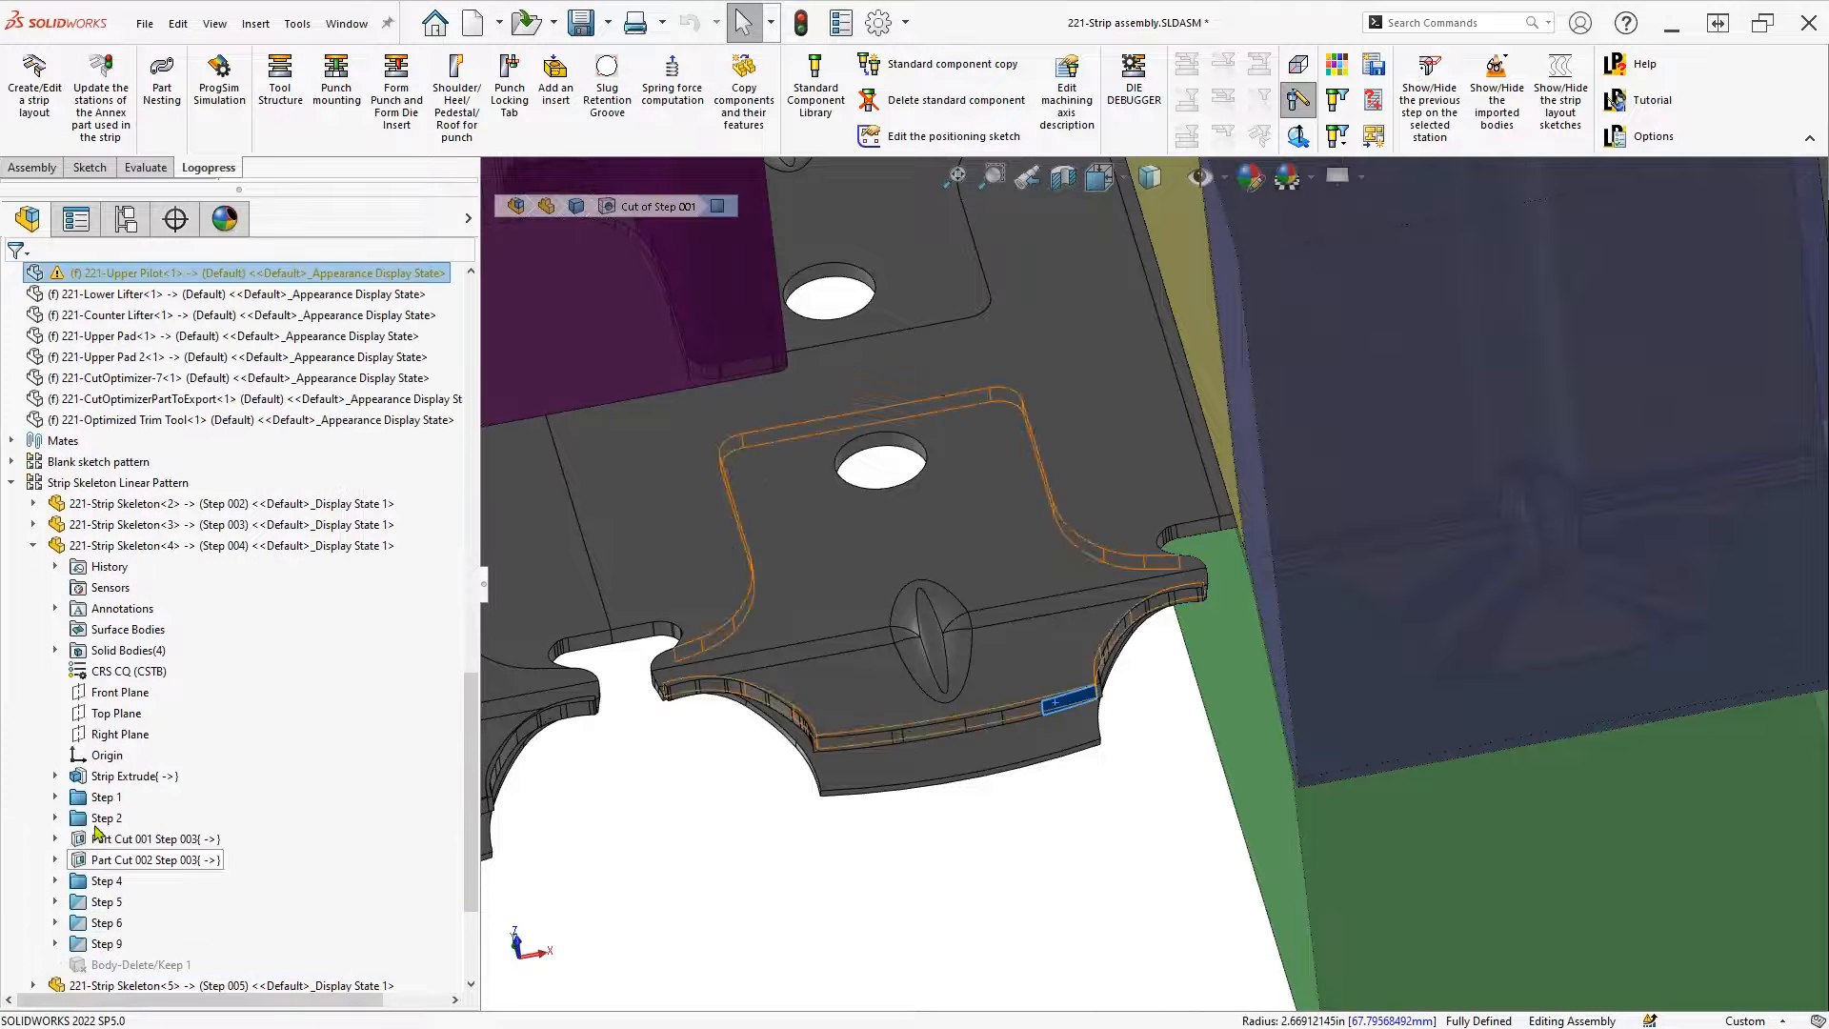
# Unsuppress Body-Delete/Keep 1 under Strip Skeleton<4> on the following stations
pyautogui.rightClick(105, 965)
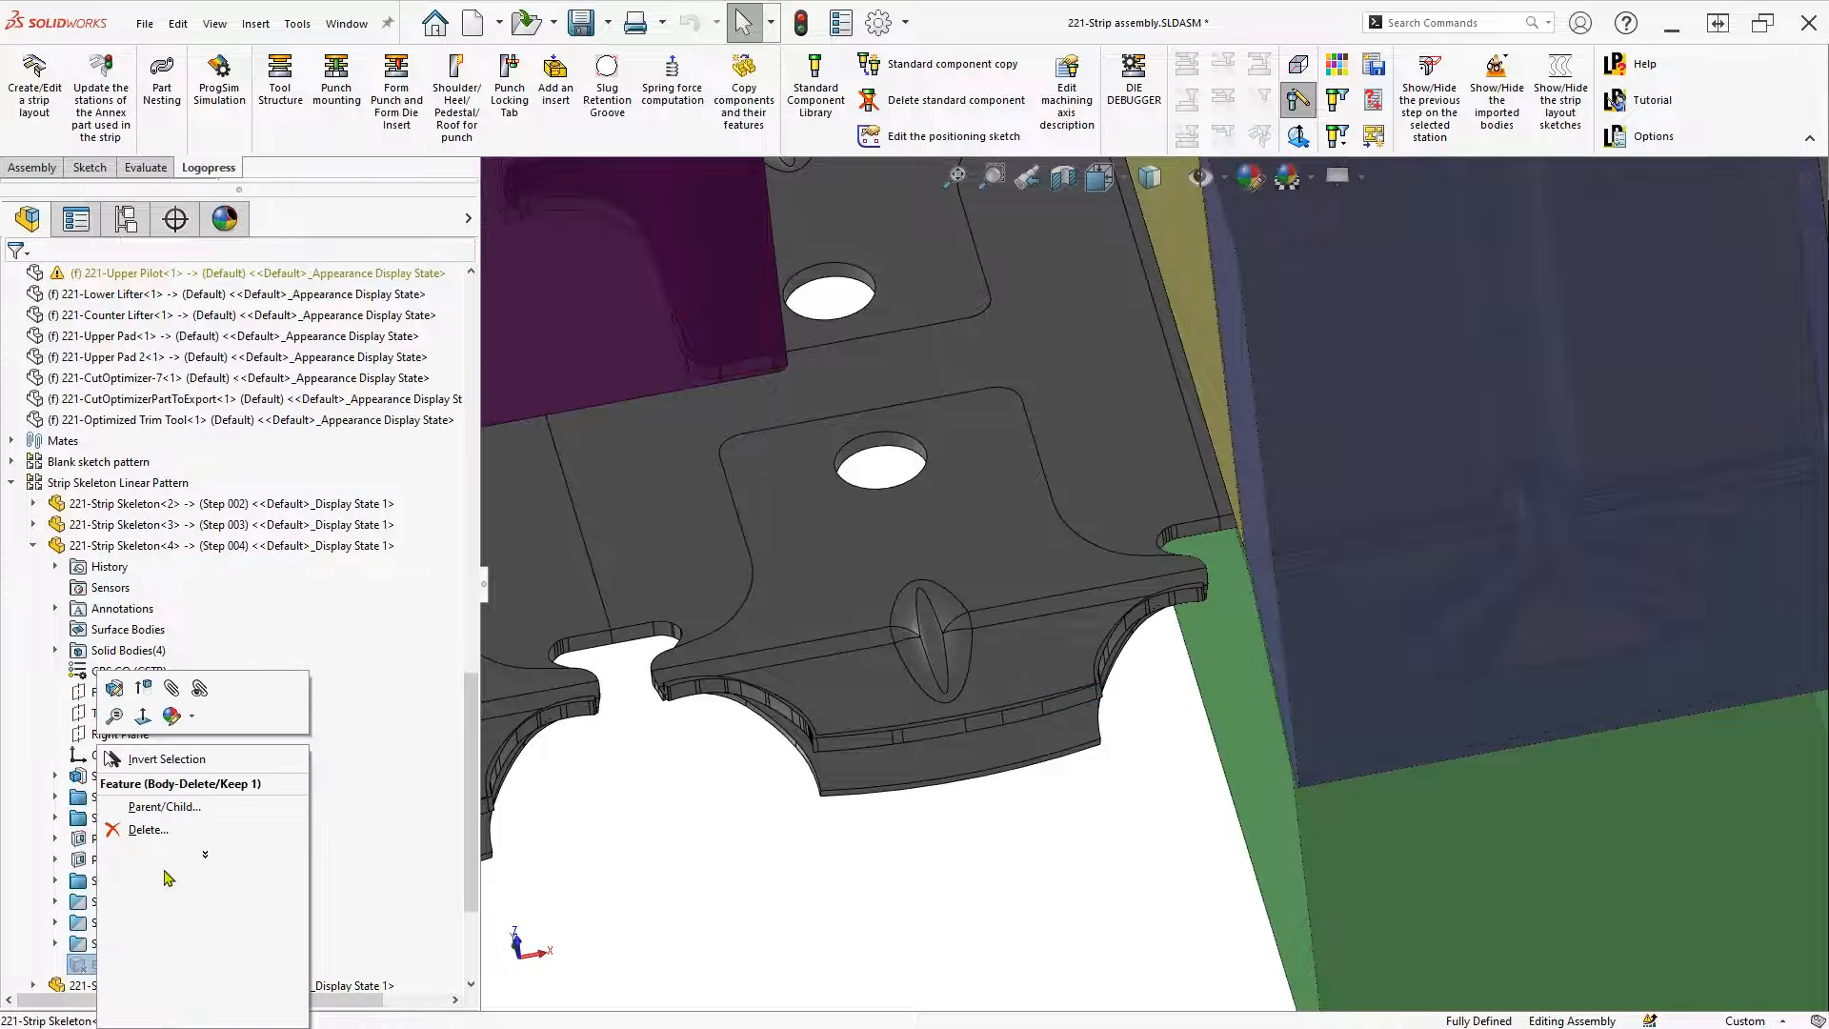
pyautogui.click(198, 855)
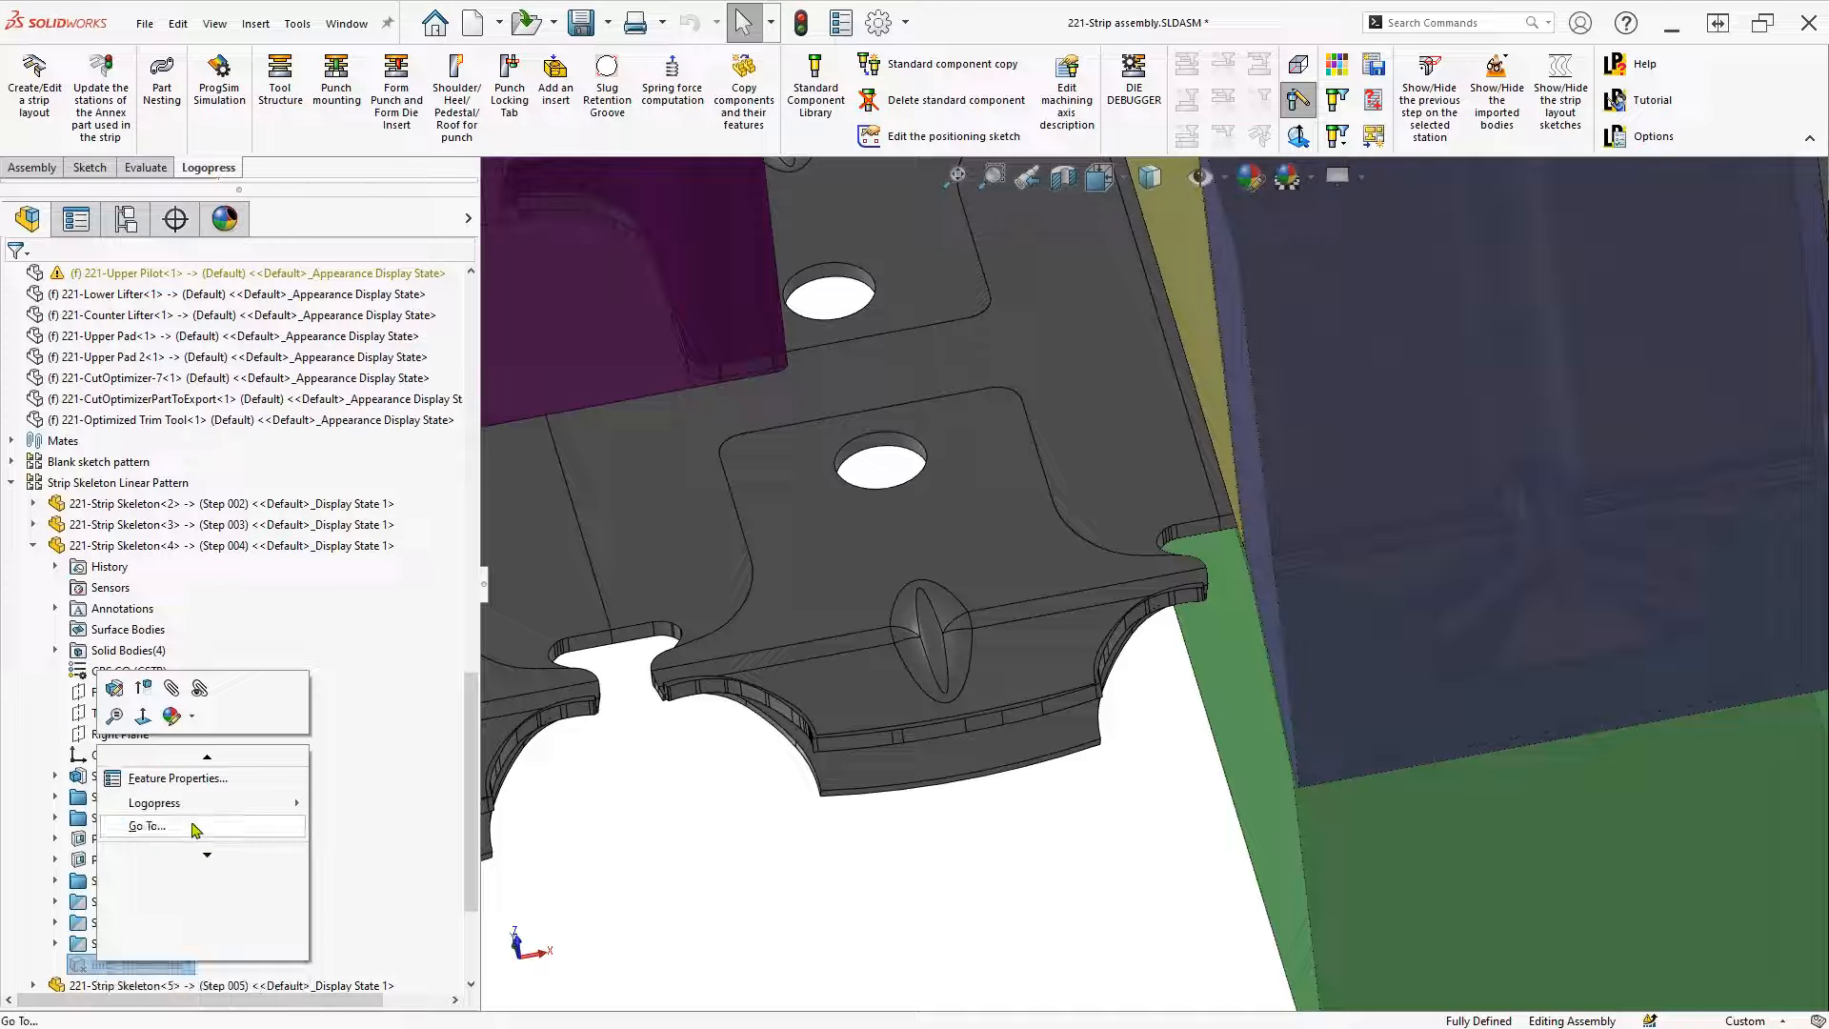
pyautogui.moveTo(190, 804)
pyautogui.click(423, 809)
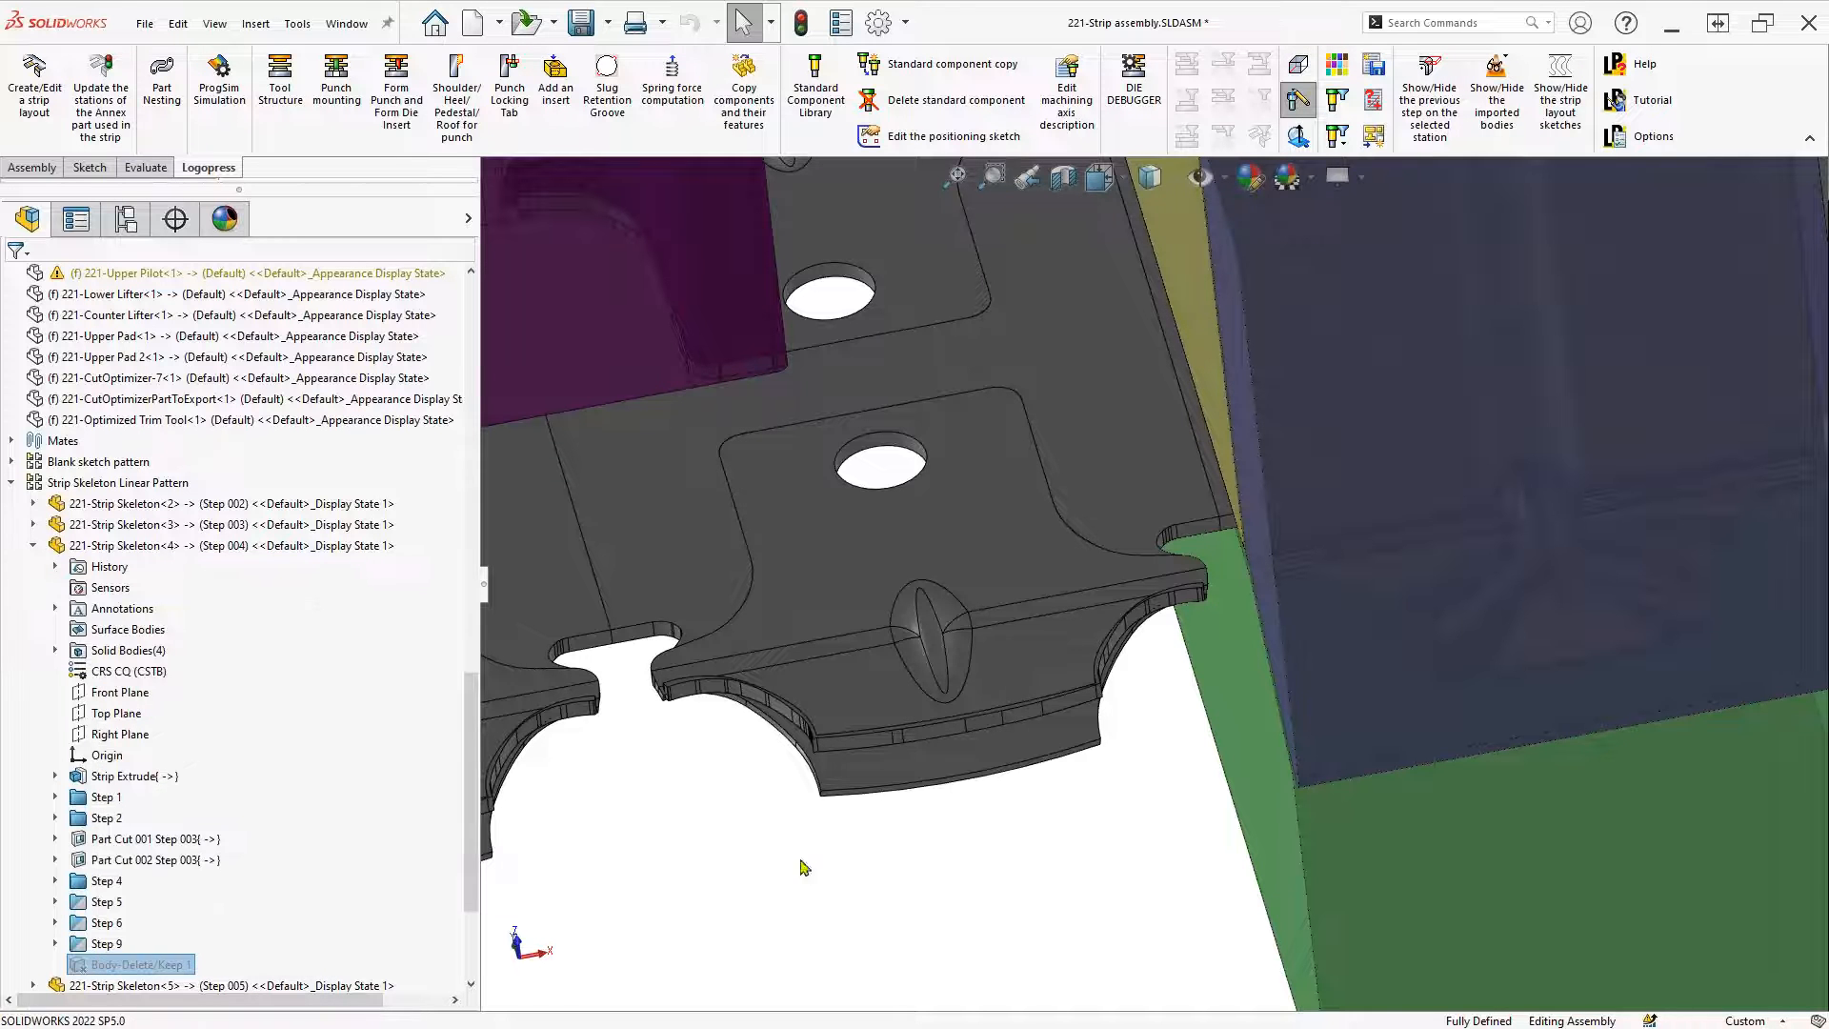
# Select the strip to locate the 221-Strip Skeleton<7> component
pyautogui.scroll(5, 876, 896)
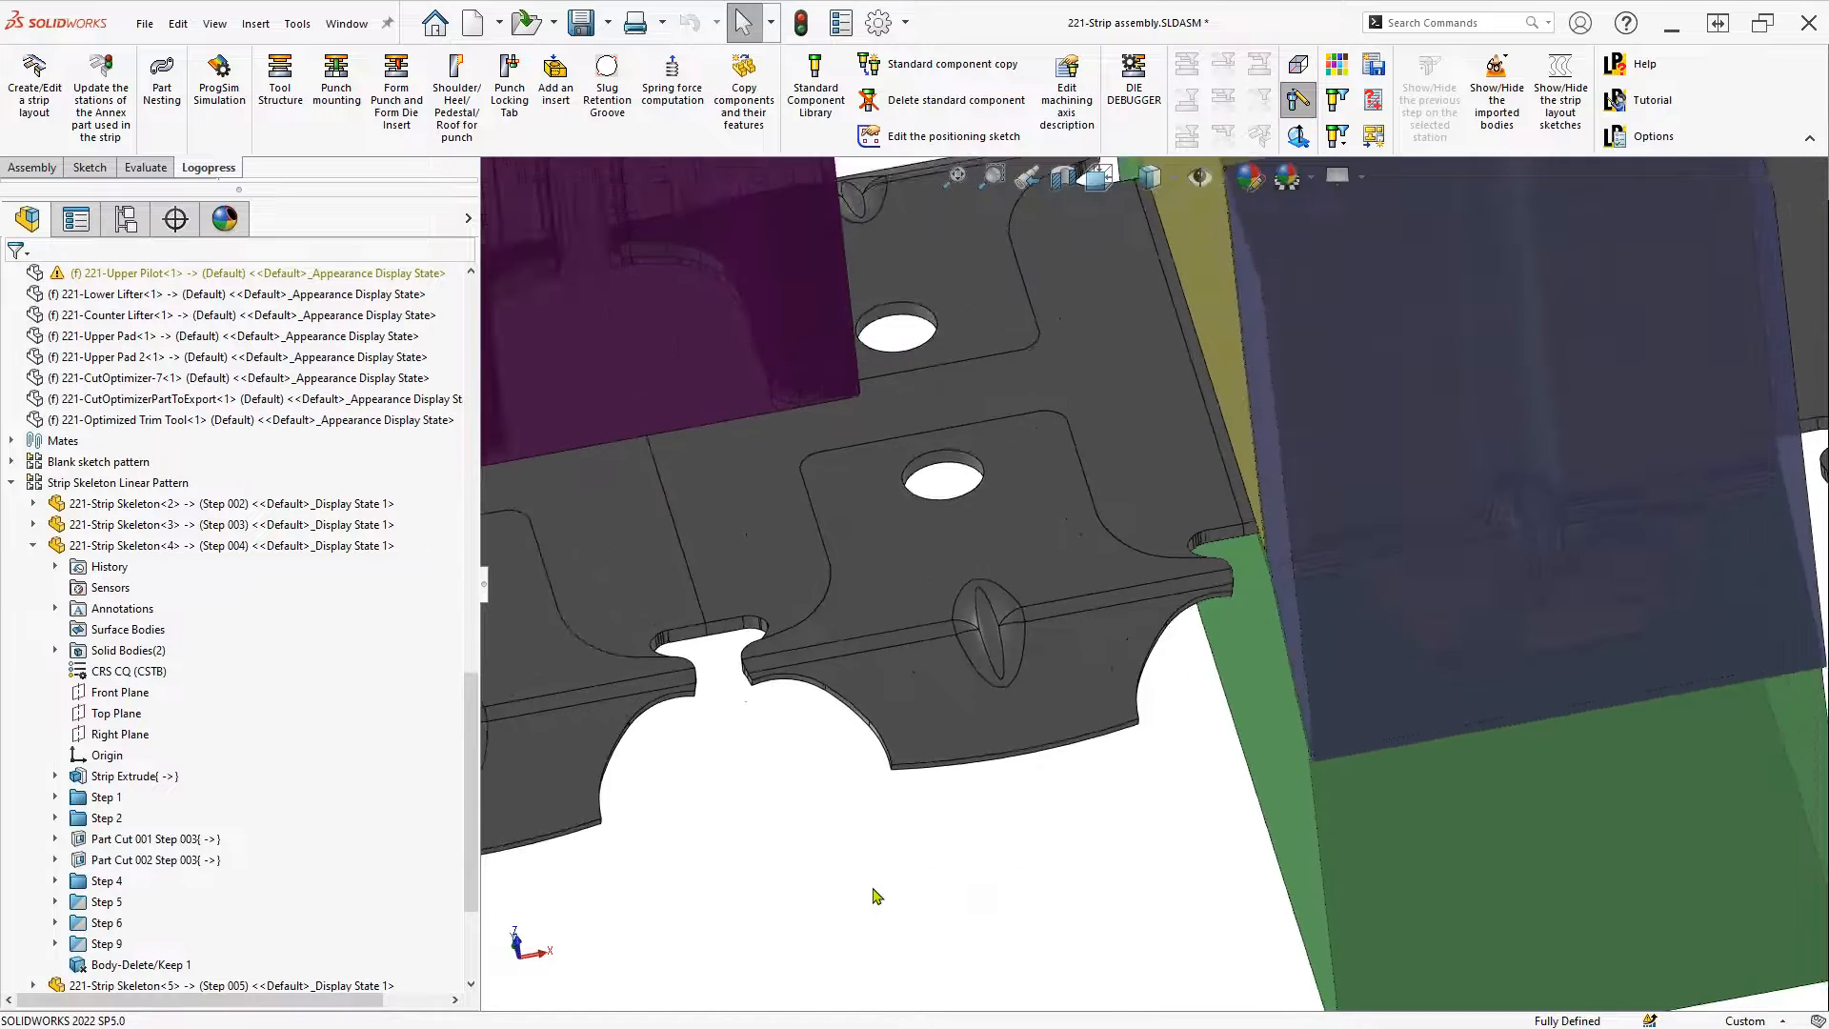
pyautogui.scroll(-5, 820, 695)
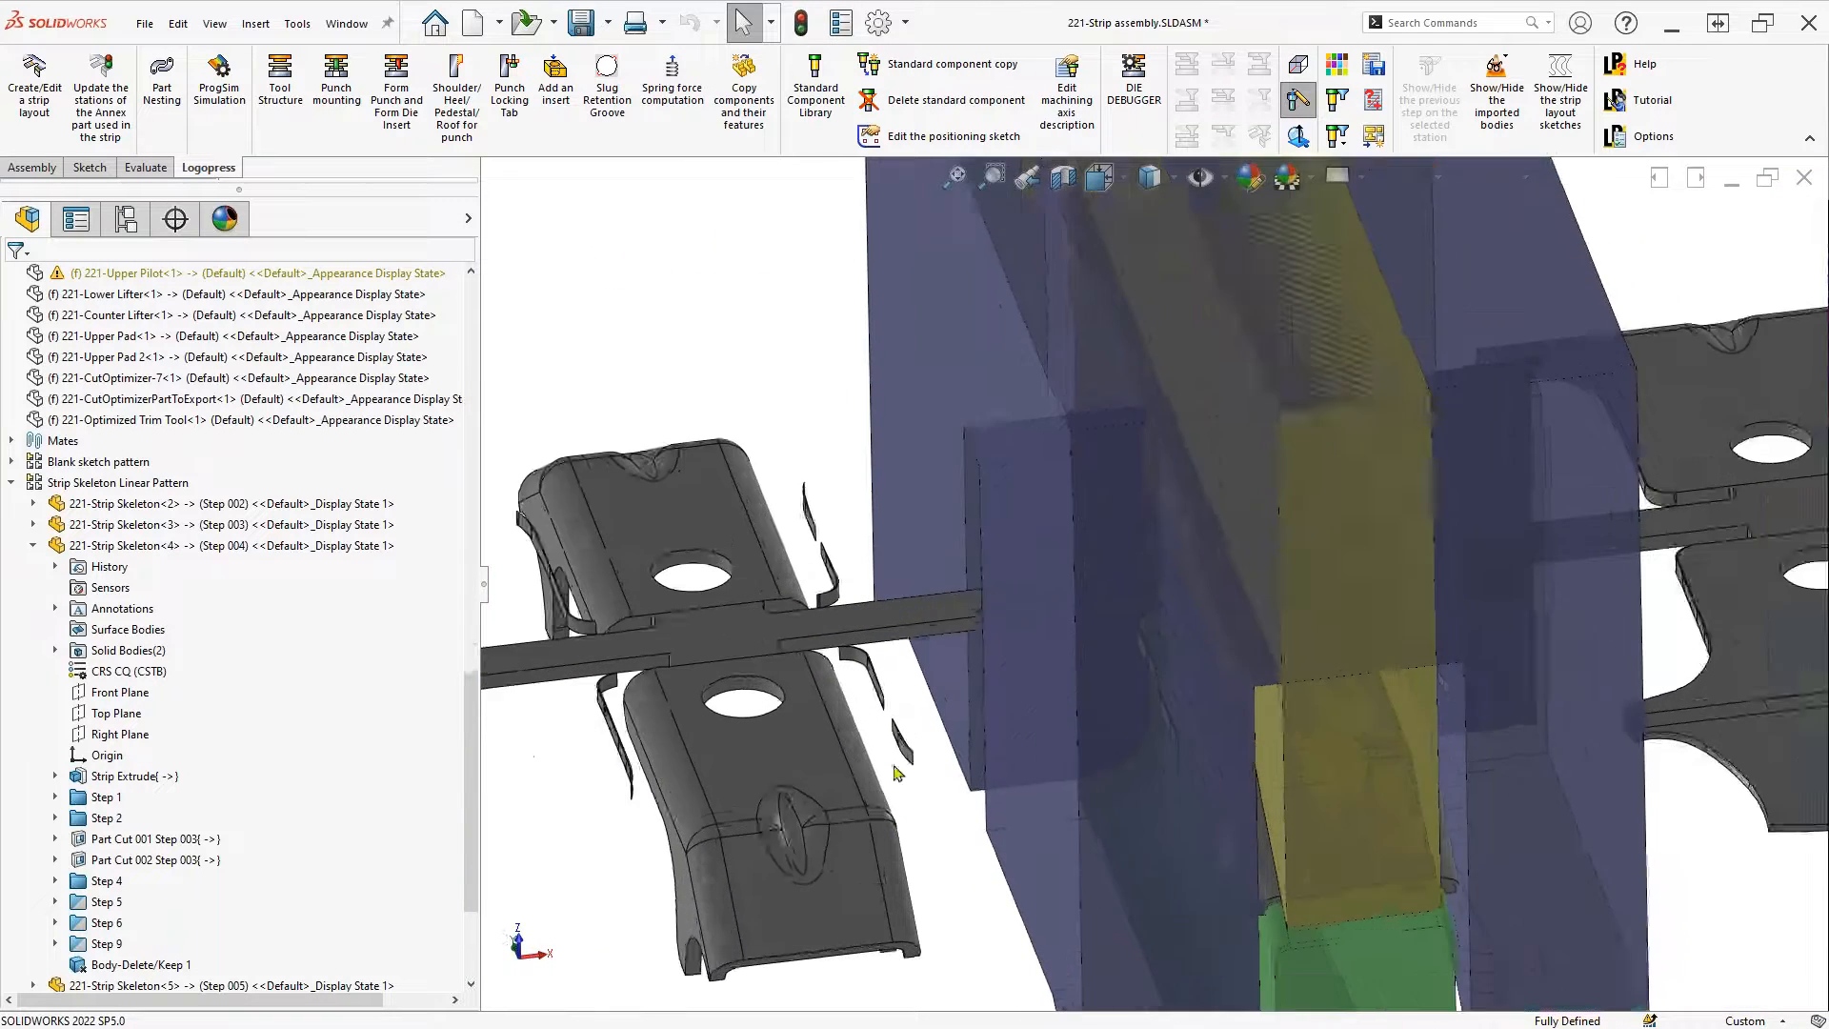
pyautogui.click(870, 636)
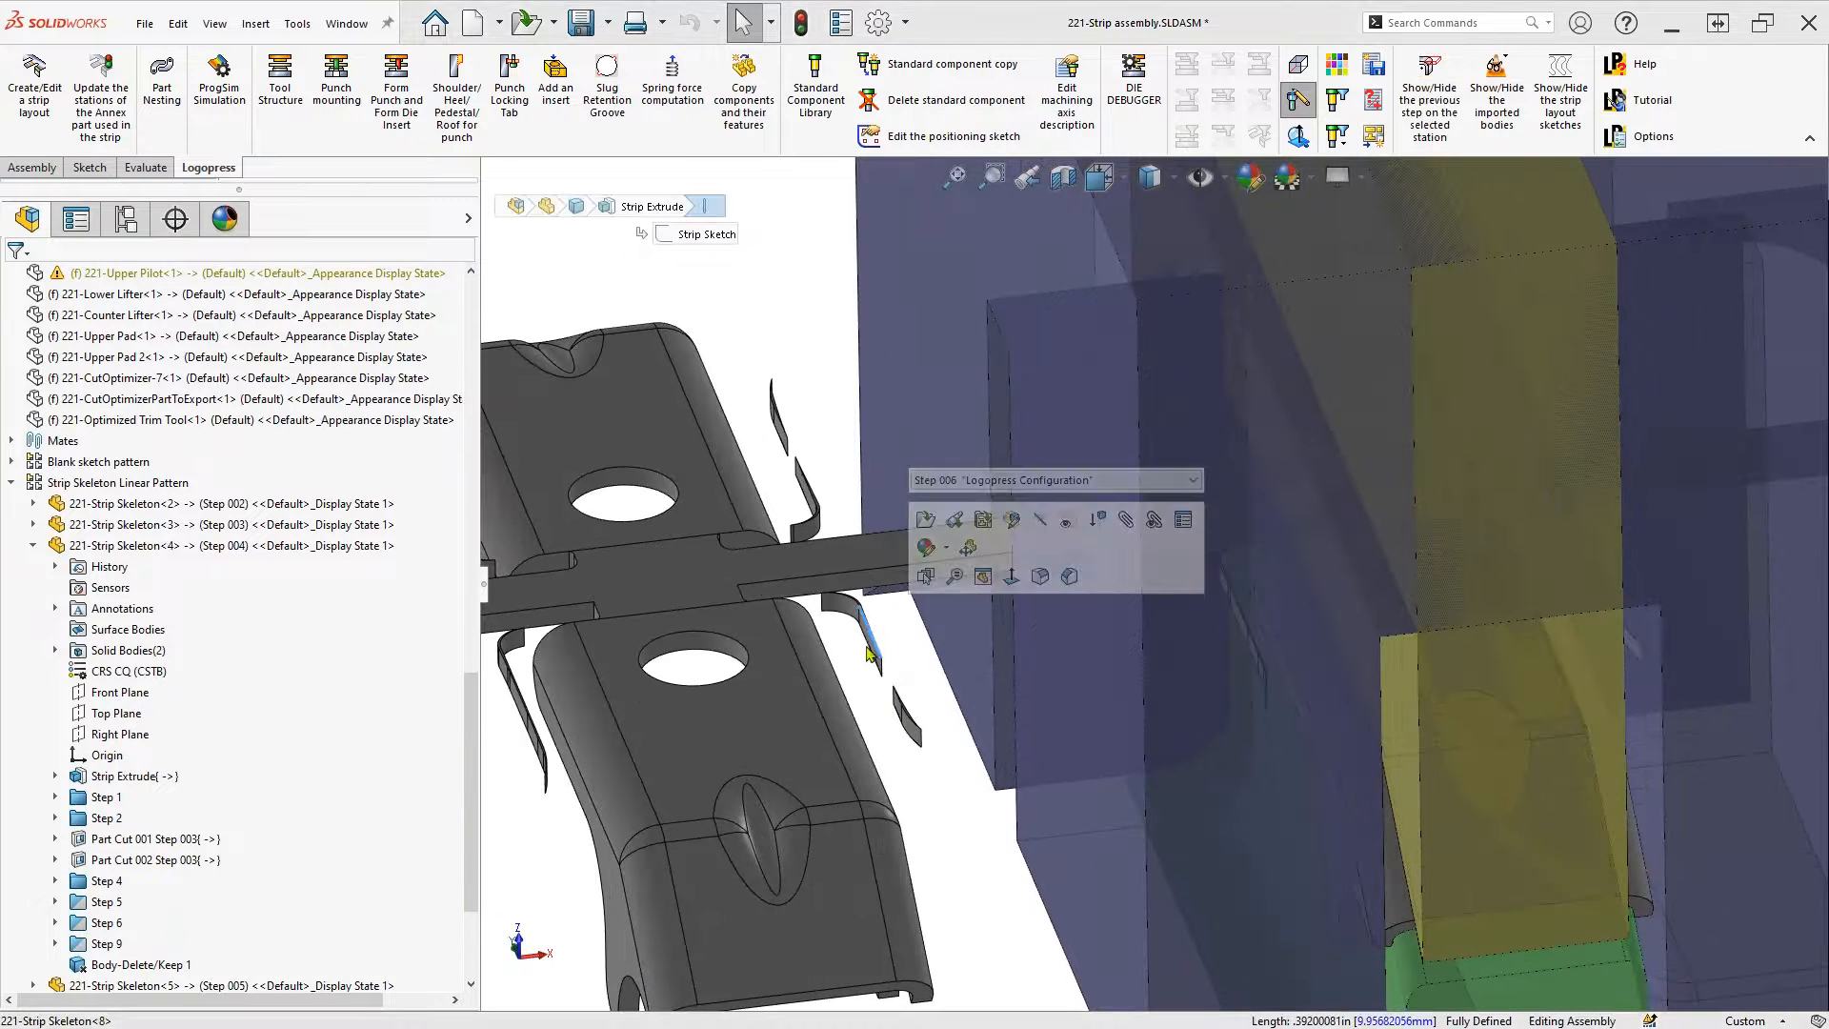
pyautogui.click(841, 568)
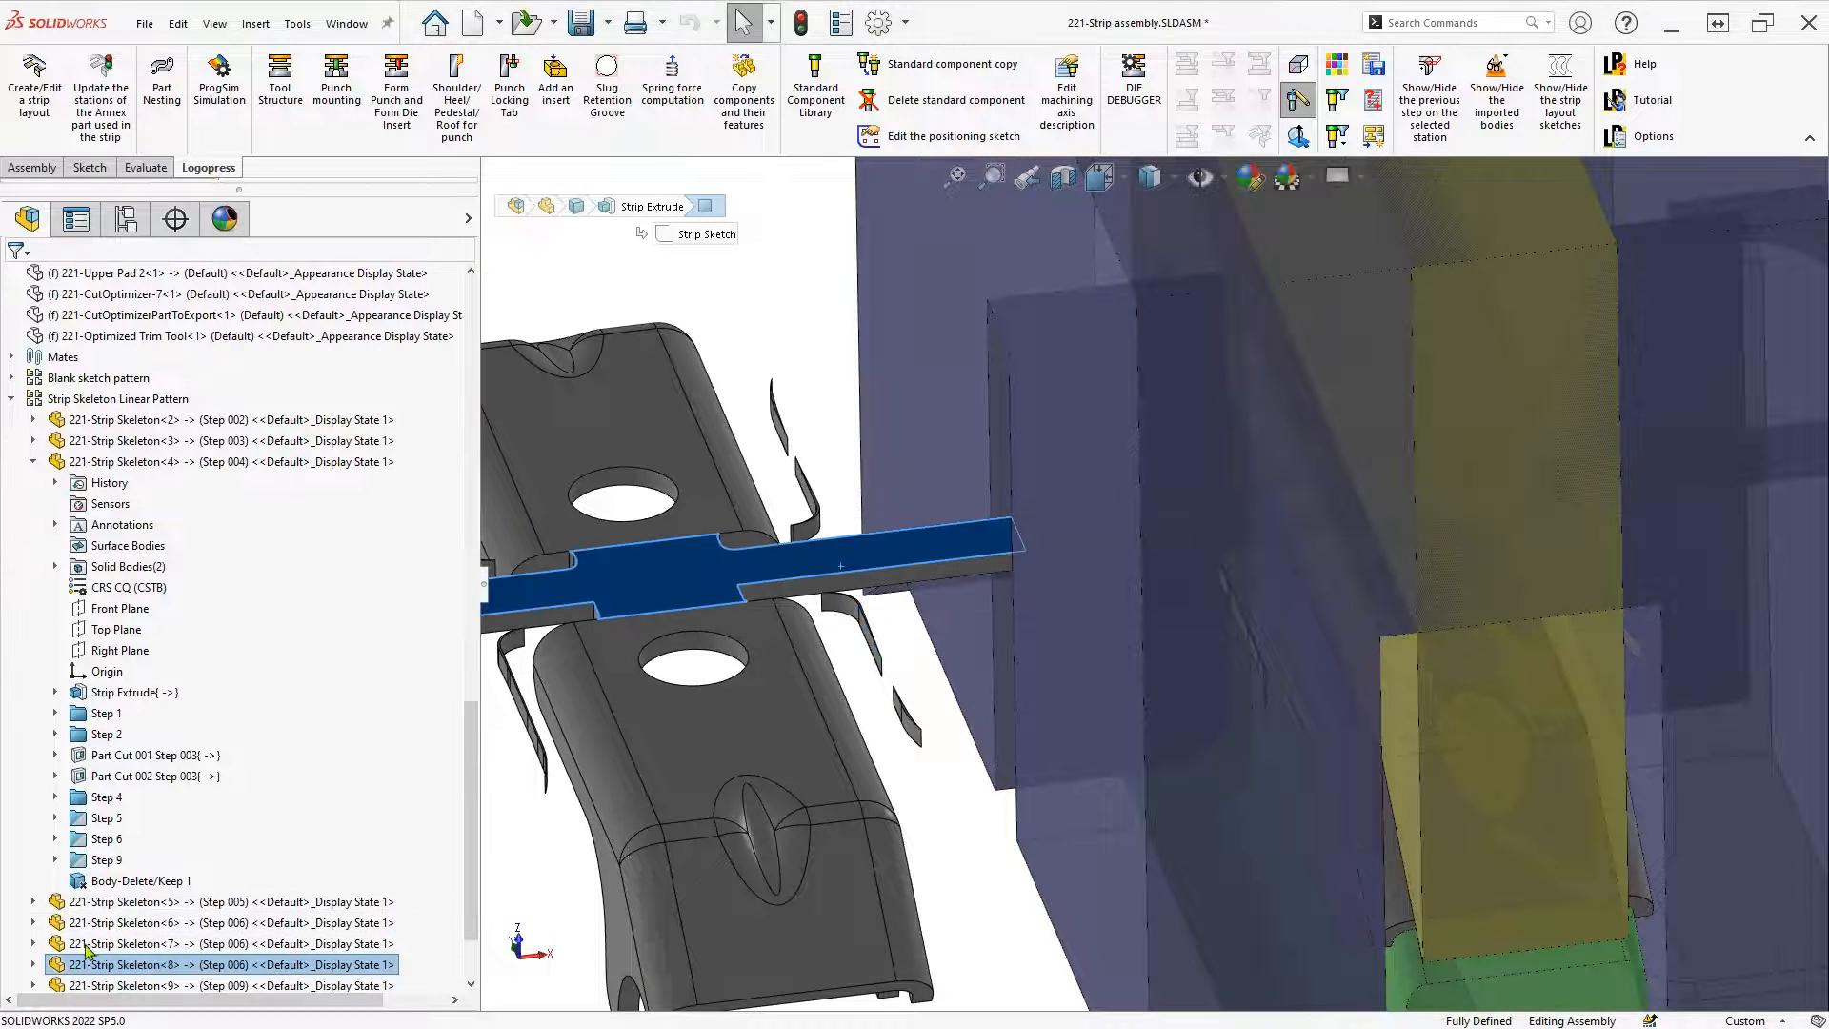
pyautogui.click(116, 943)
# Delete slug bodies Cut of Step 004[1], 005[1], 005[4], 006[1], 006[2], 006[3], then close the part
pyautogui.click(103, 892)
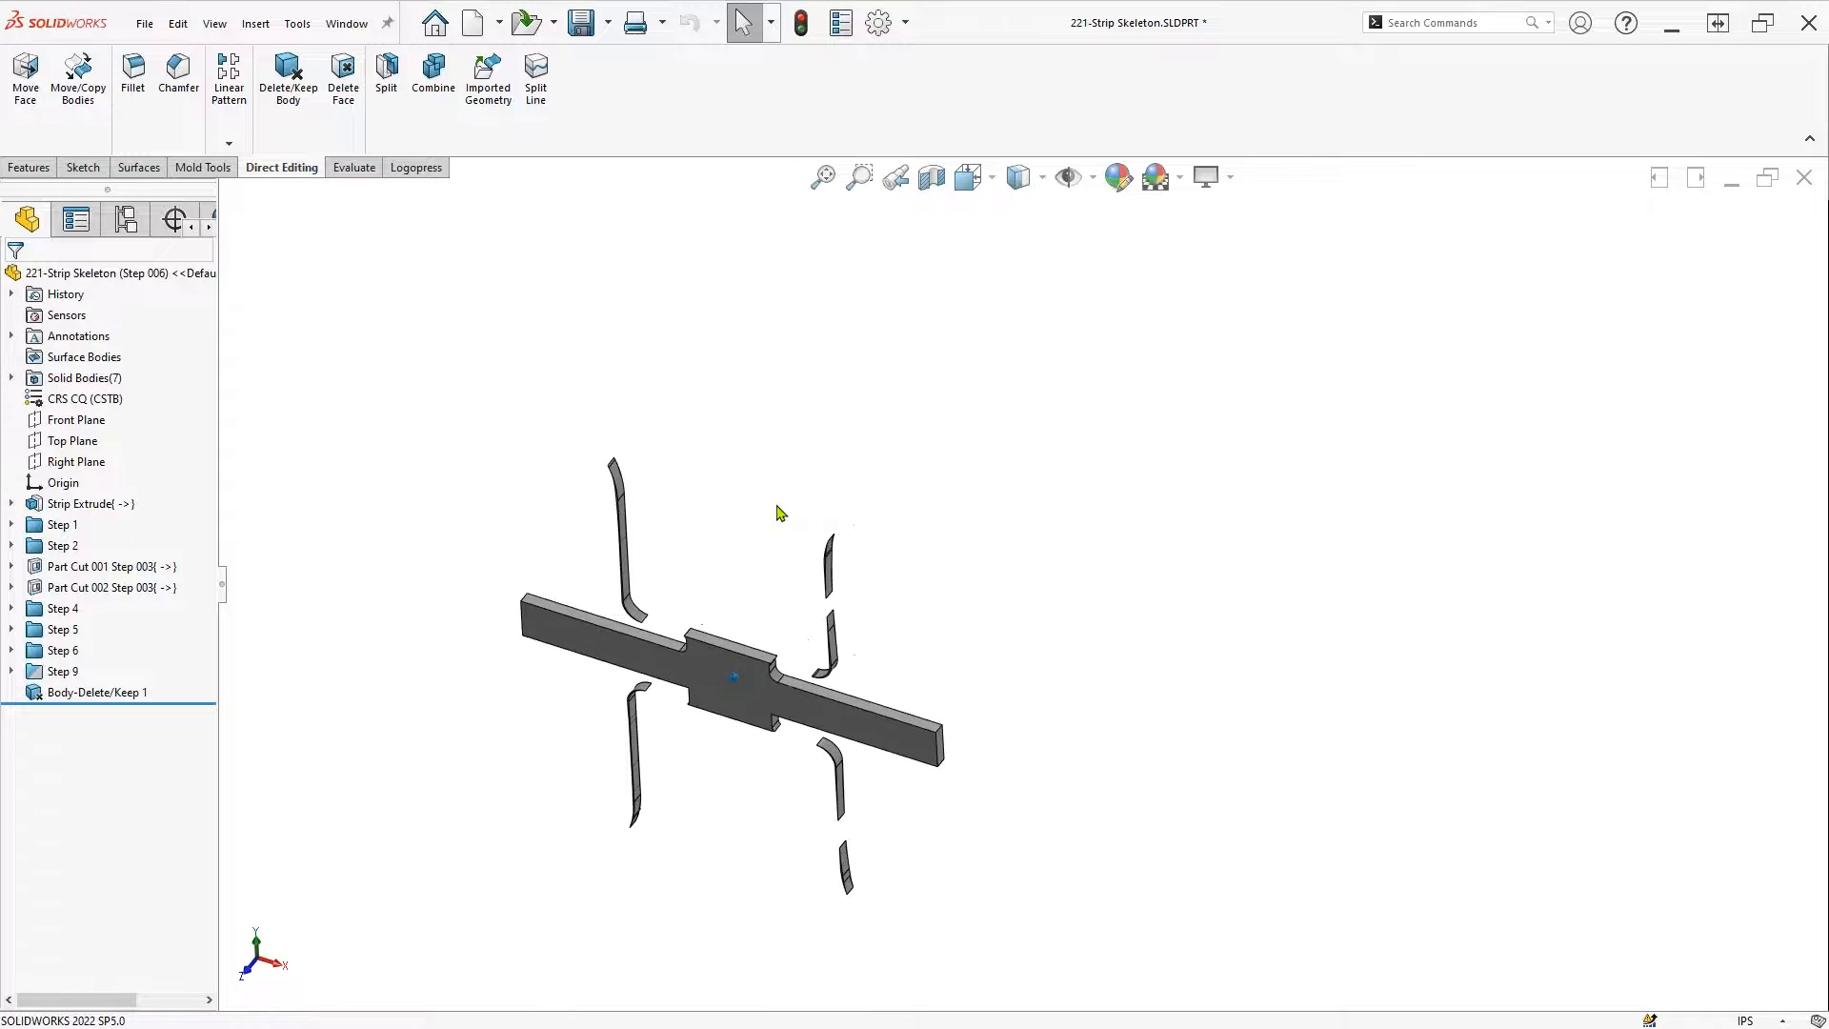
pyautogui.click(413, 168)
pyautogui.click(279, 168)
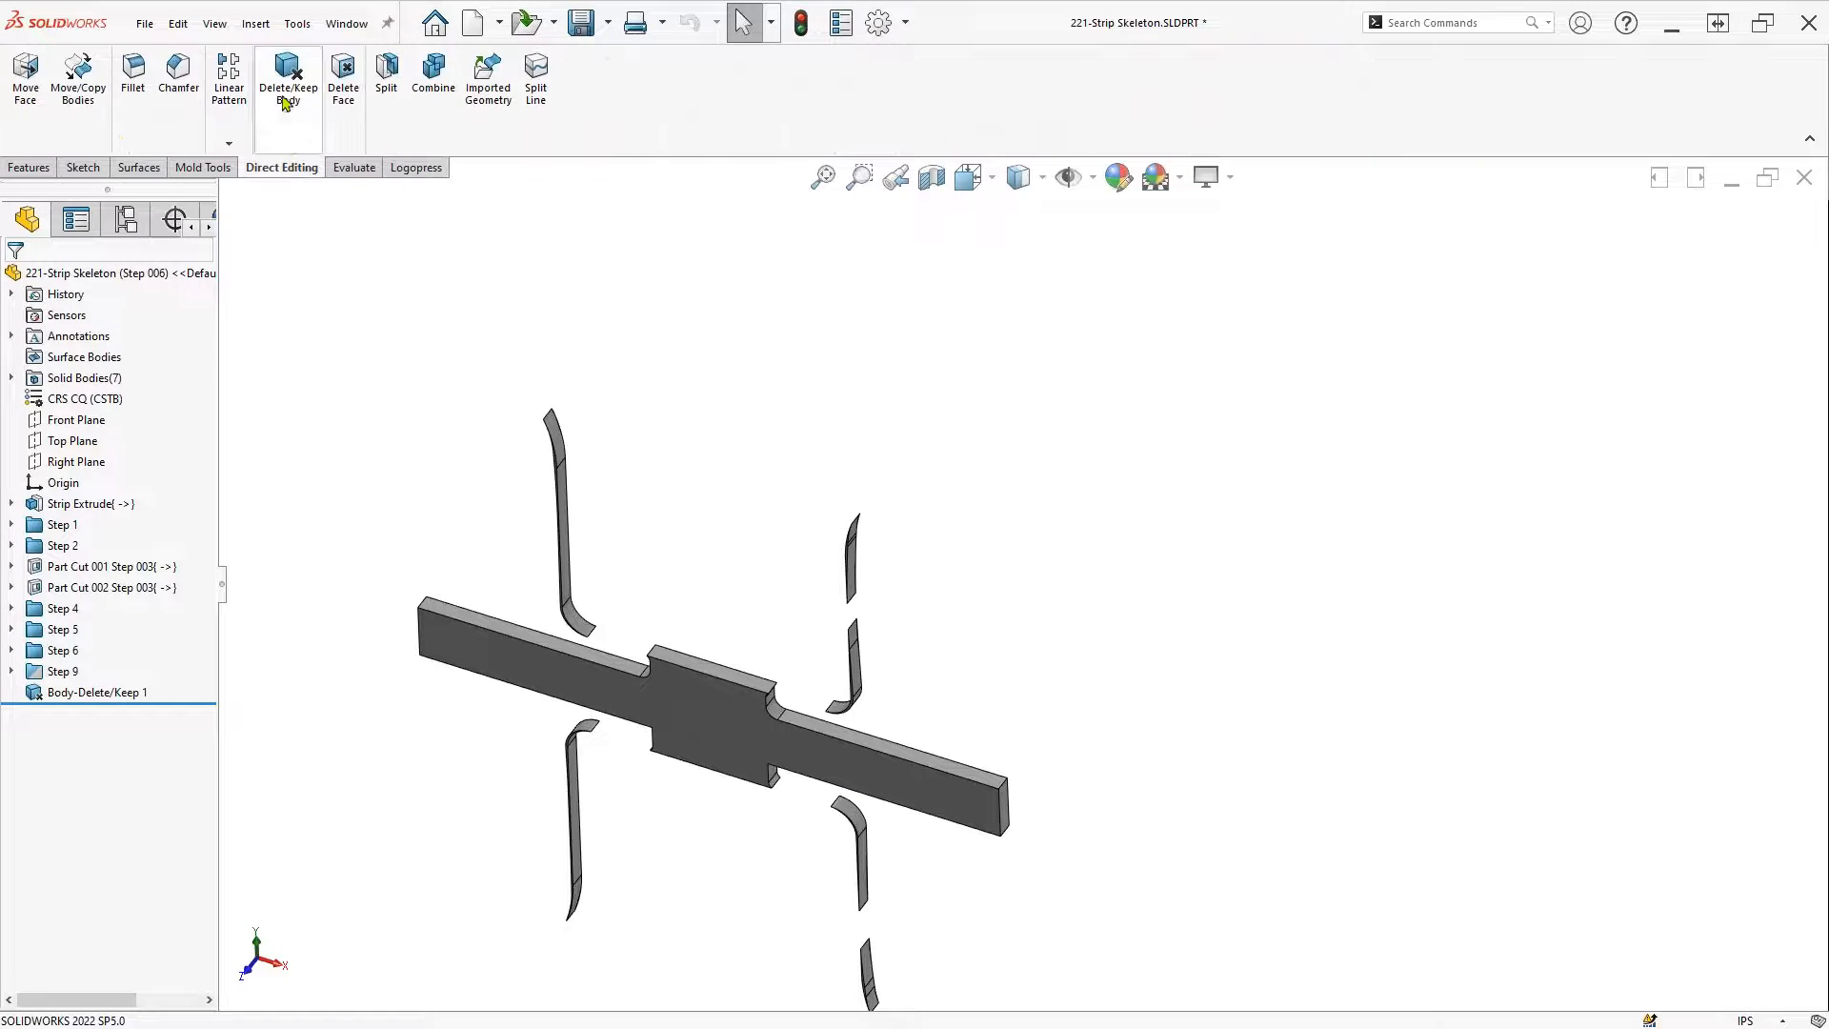
pyautogui.click(288, 122)
pyautogui.click(570, 557)
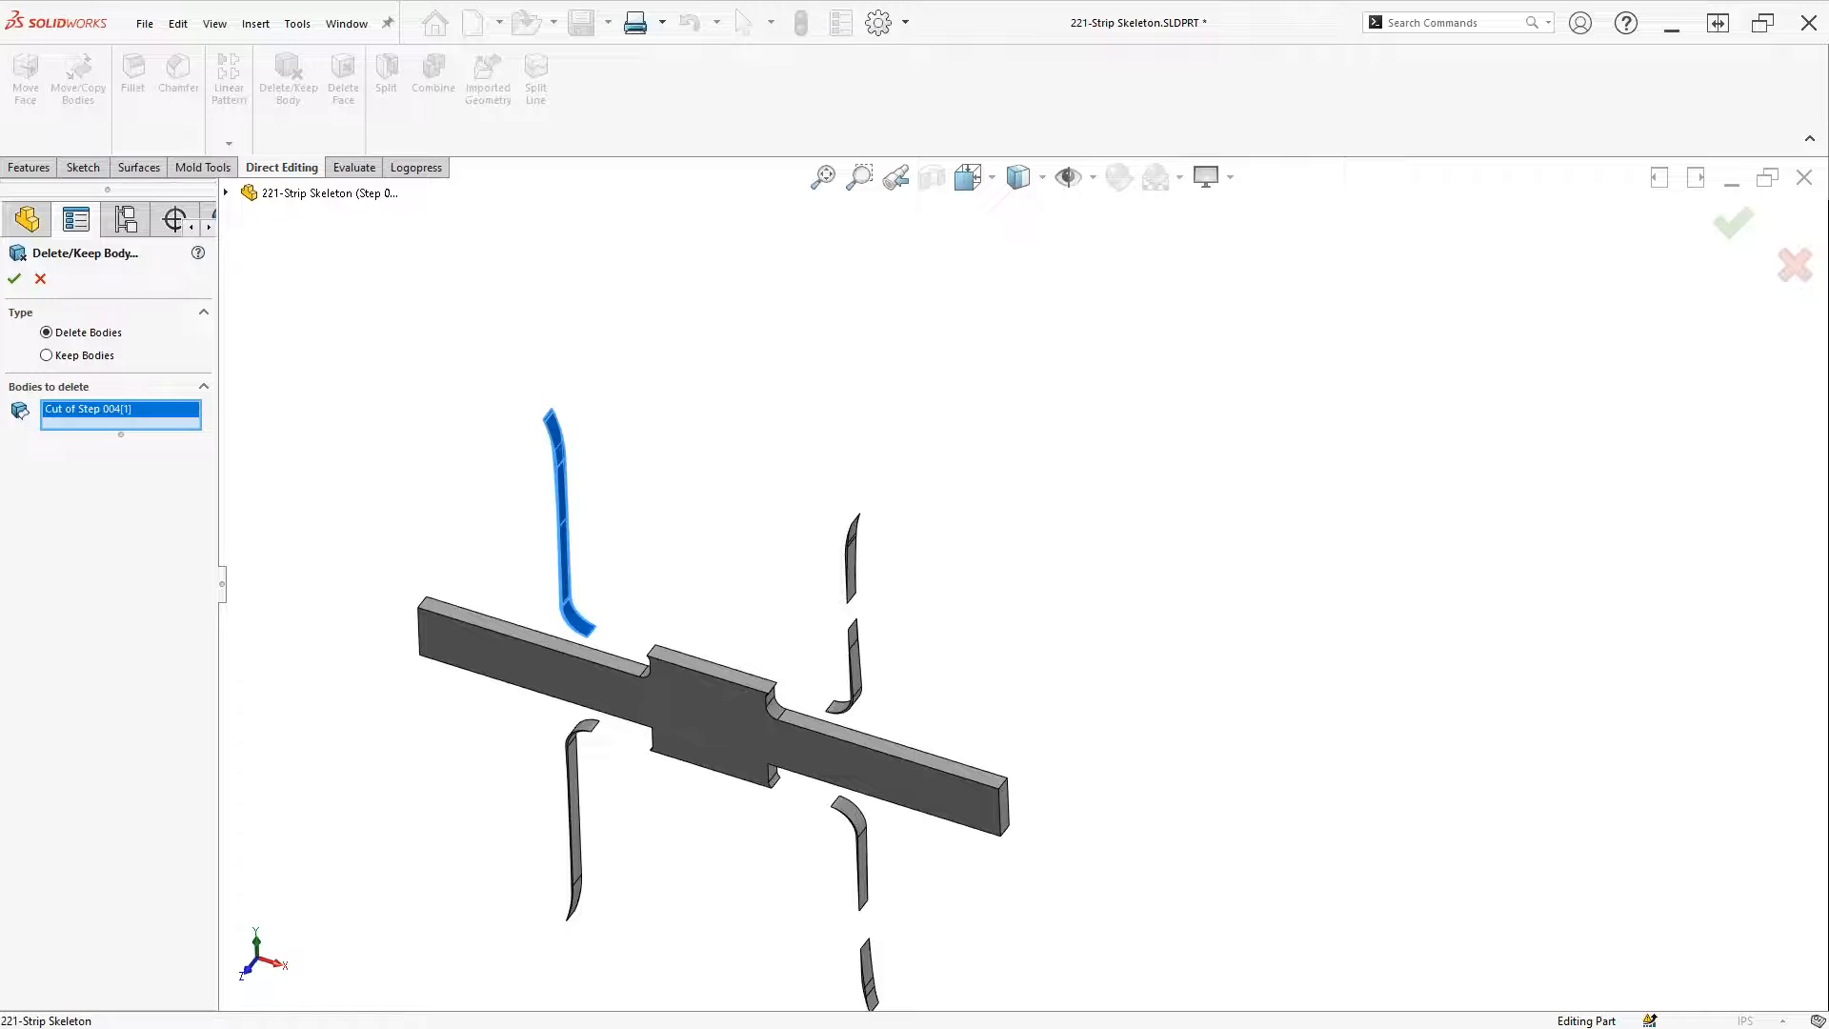
pyautogui.click(851, 569)
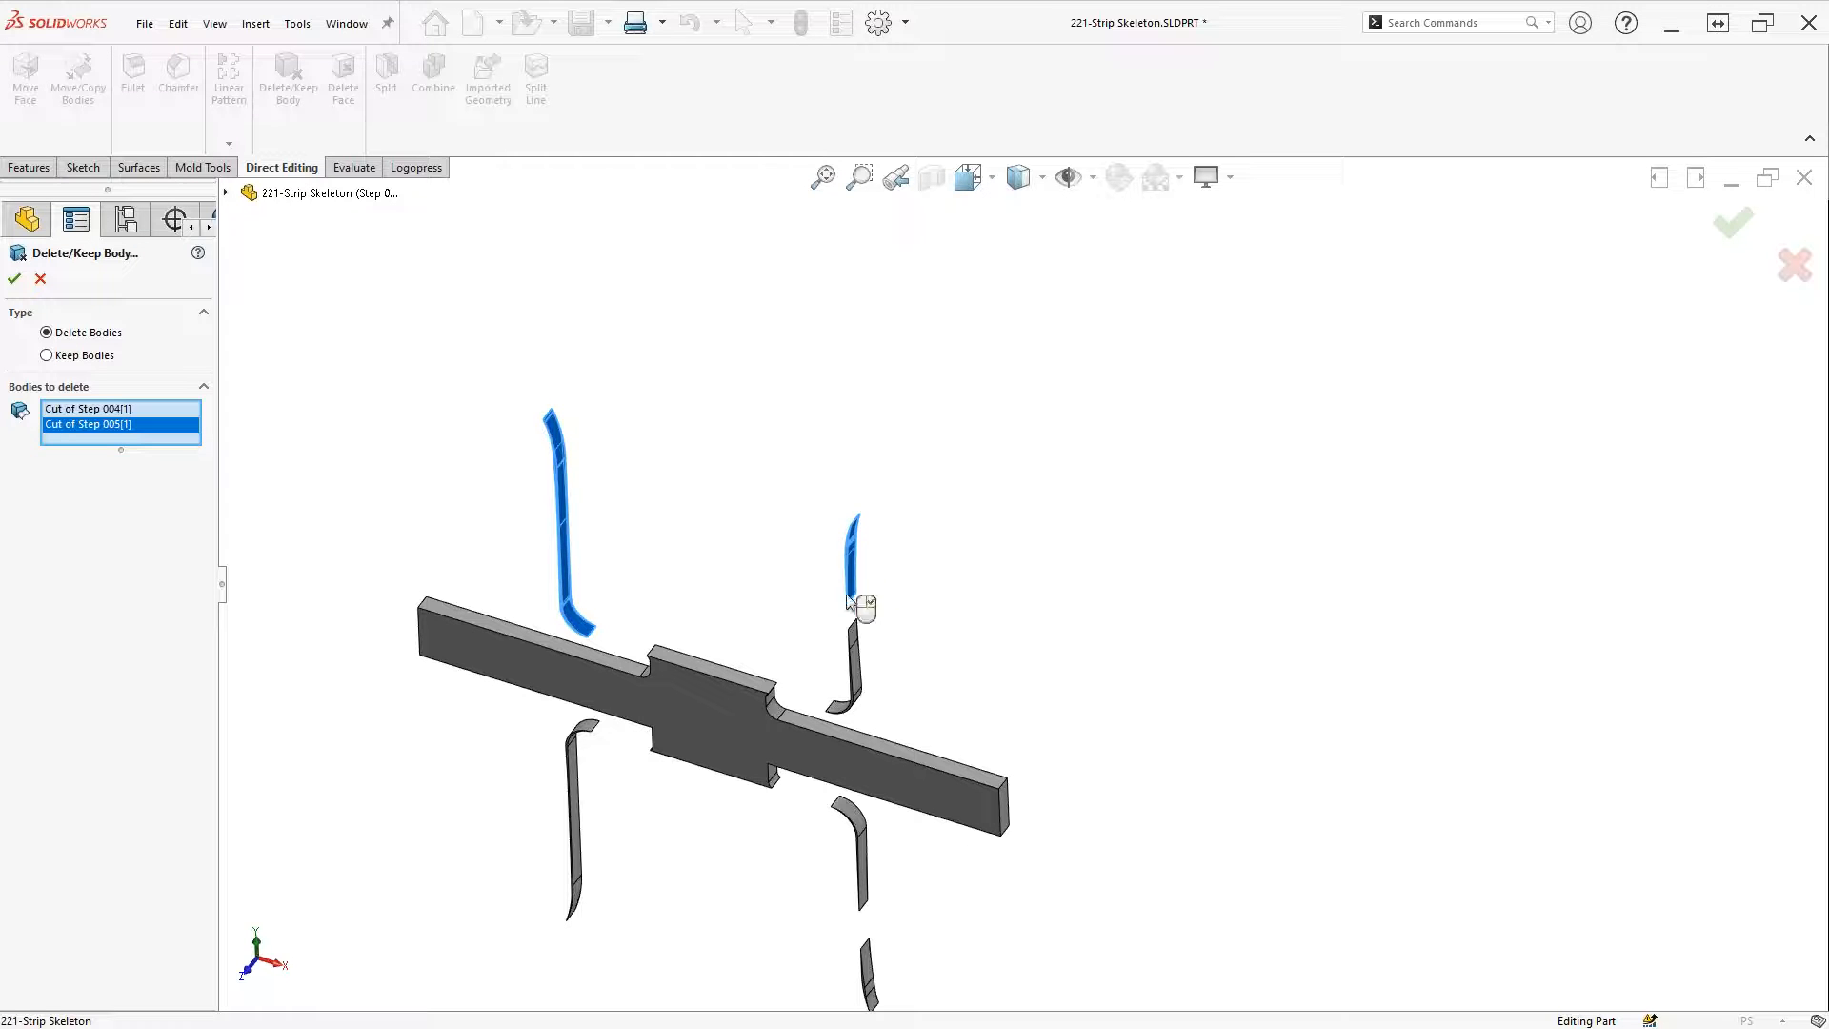
pyautogui.click(859, 672)
pyautogui.click(864, 857)
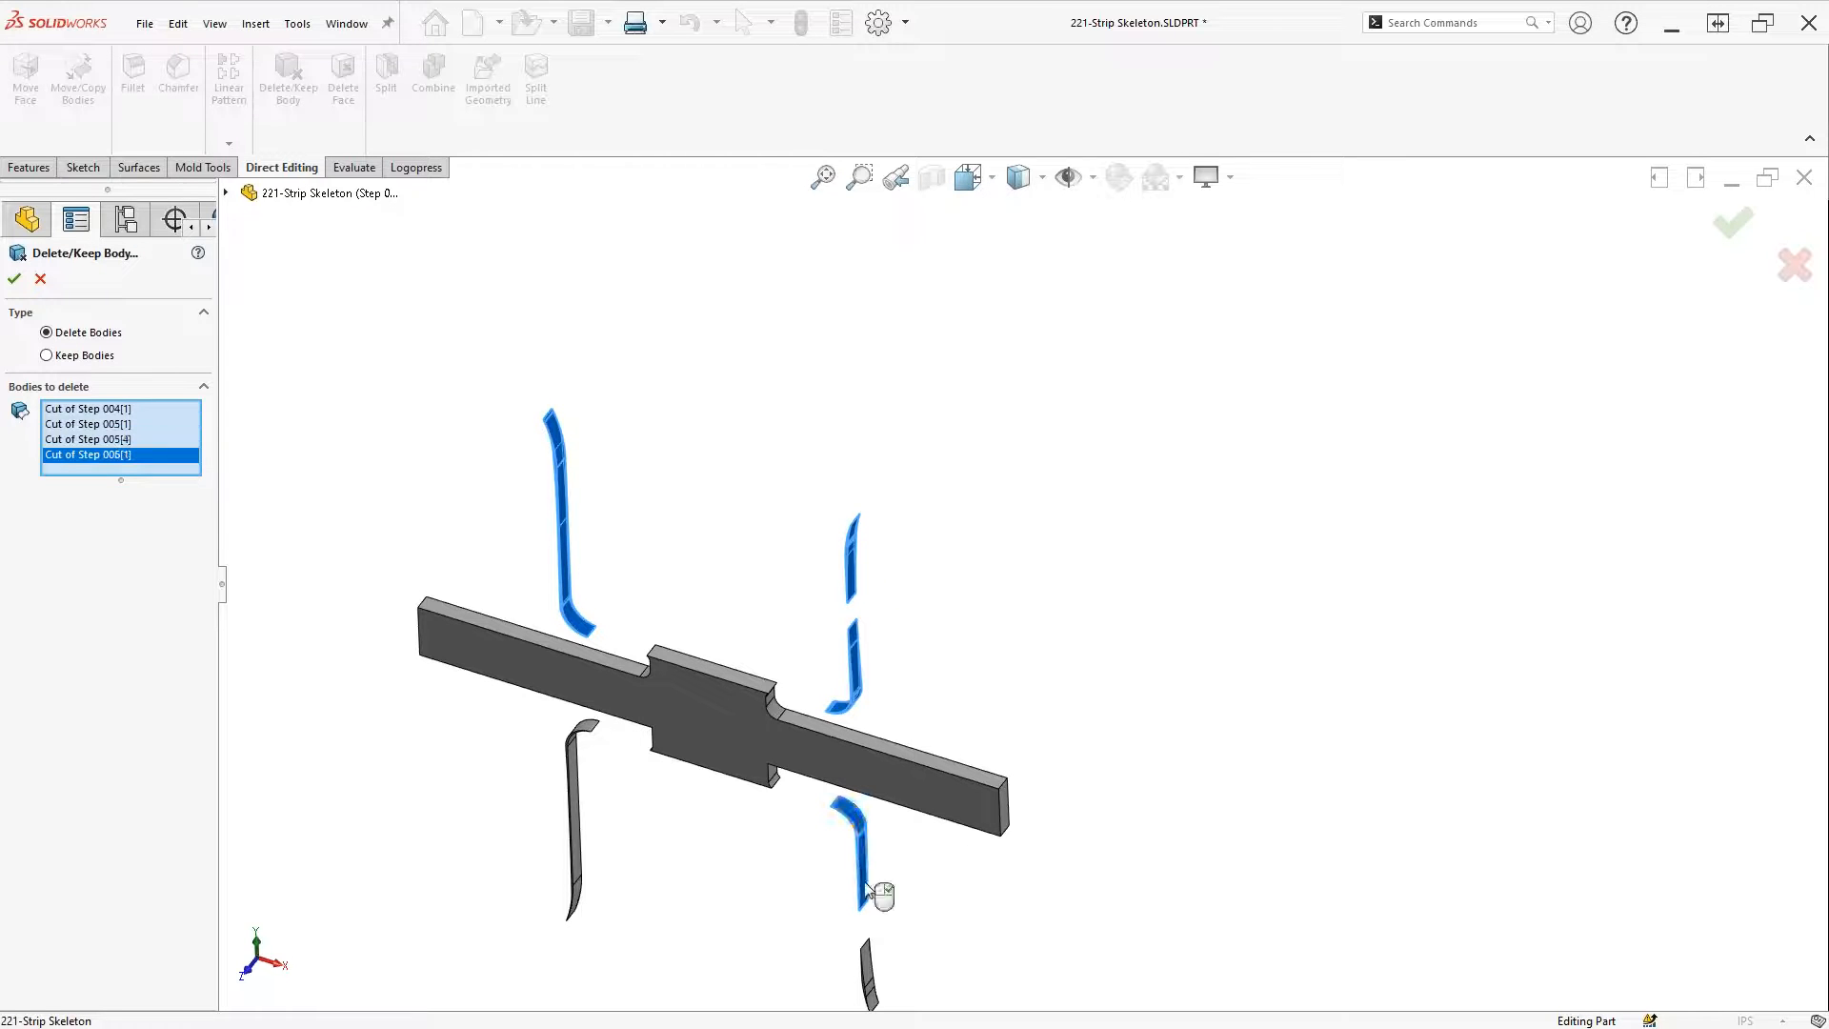
pyautogui.click(869, 965)
pyautogui.click(576, 768)
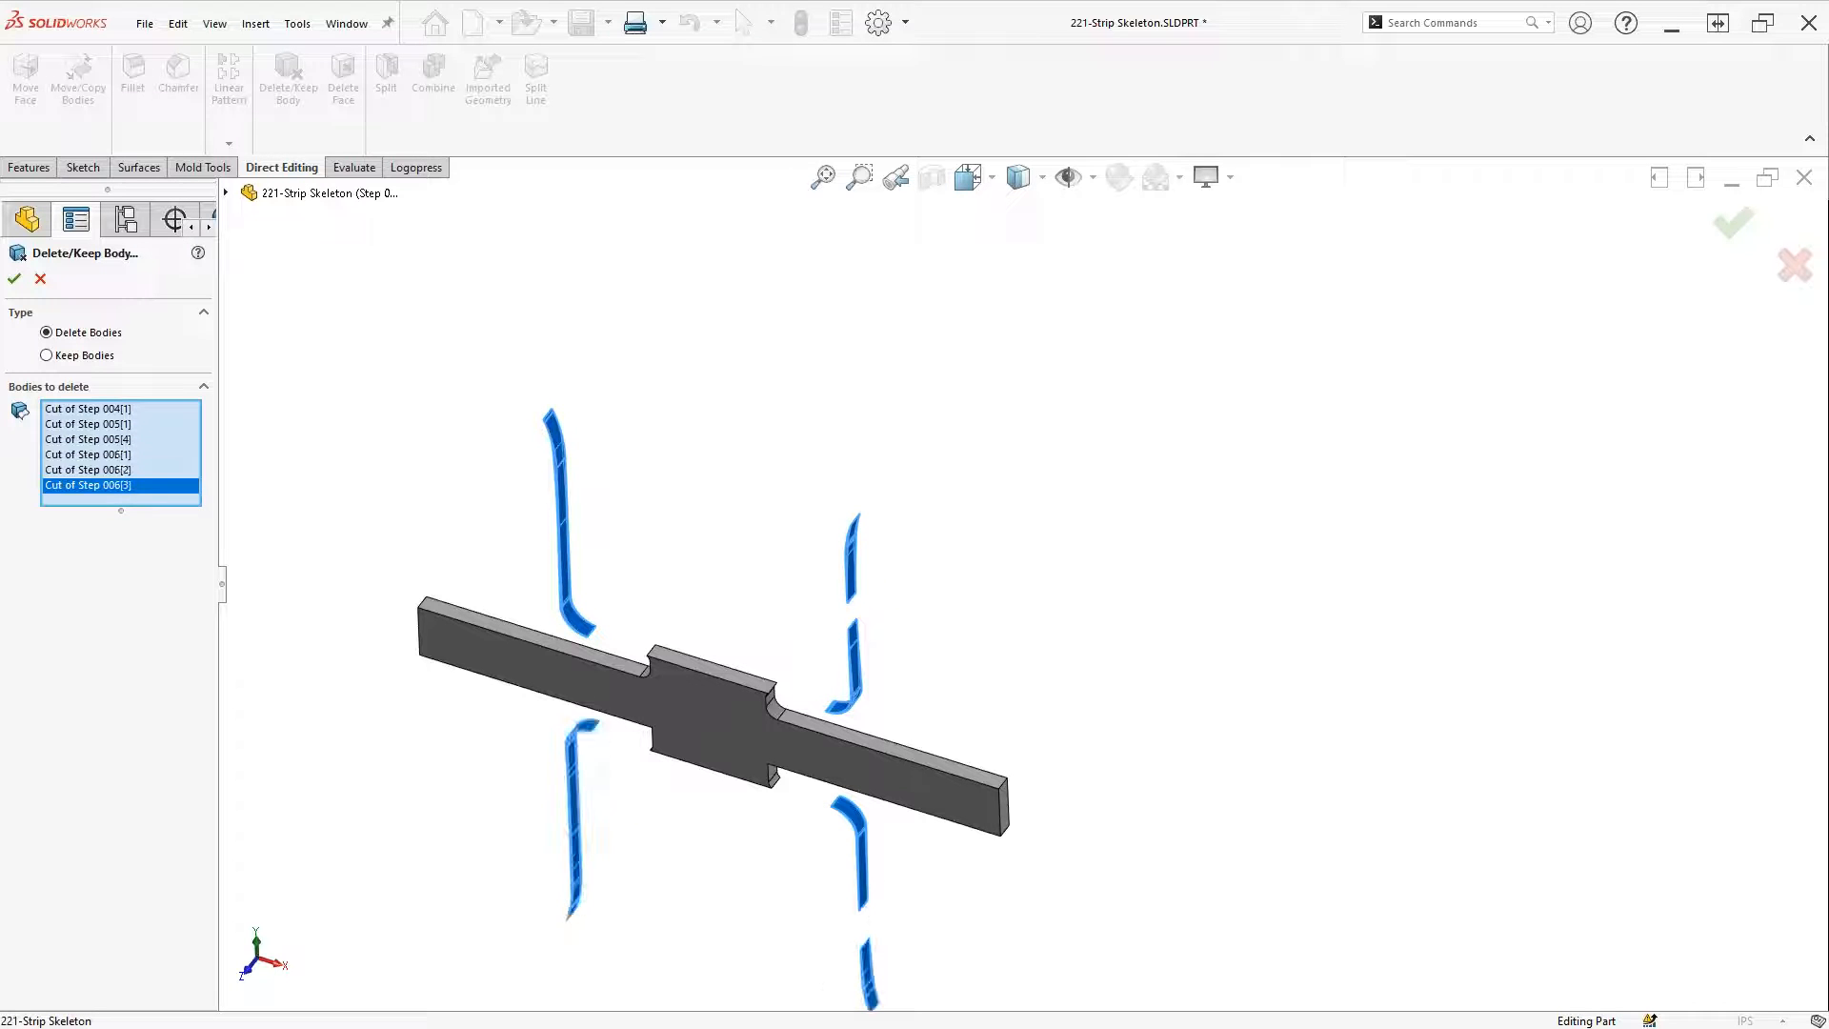
pyautogui.rightClick(1388, 511)
pyautogui.scroll(2, 1388, 511)
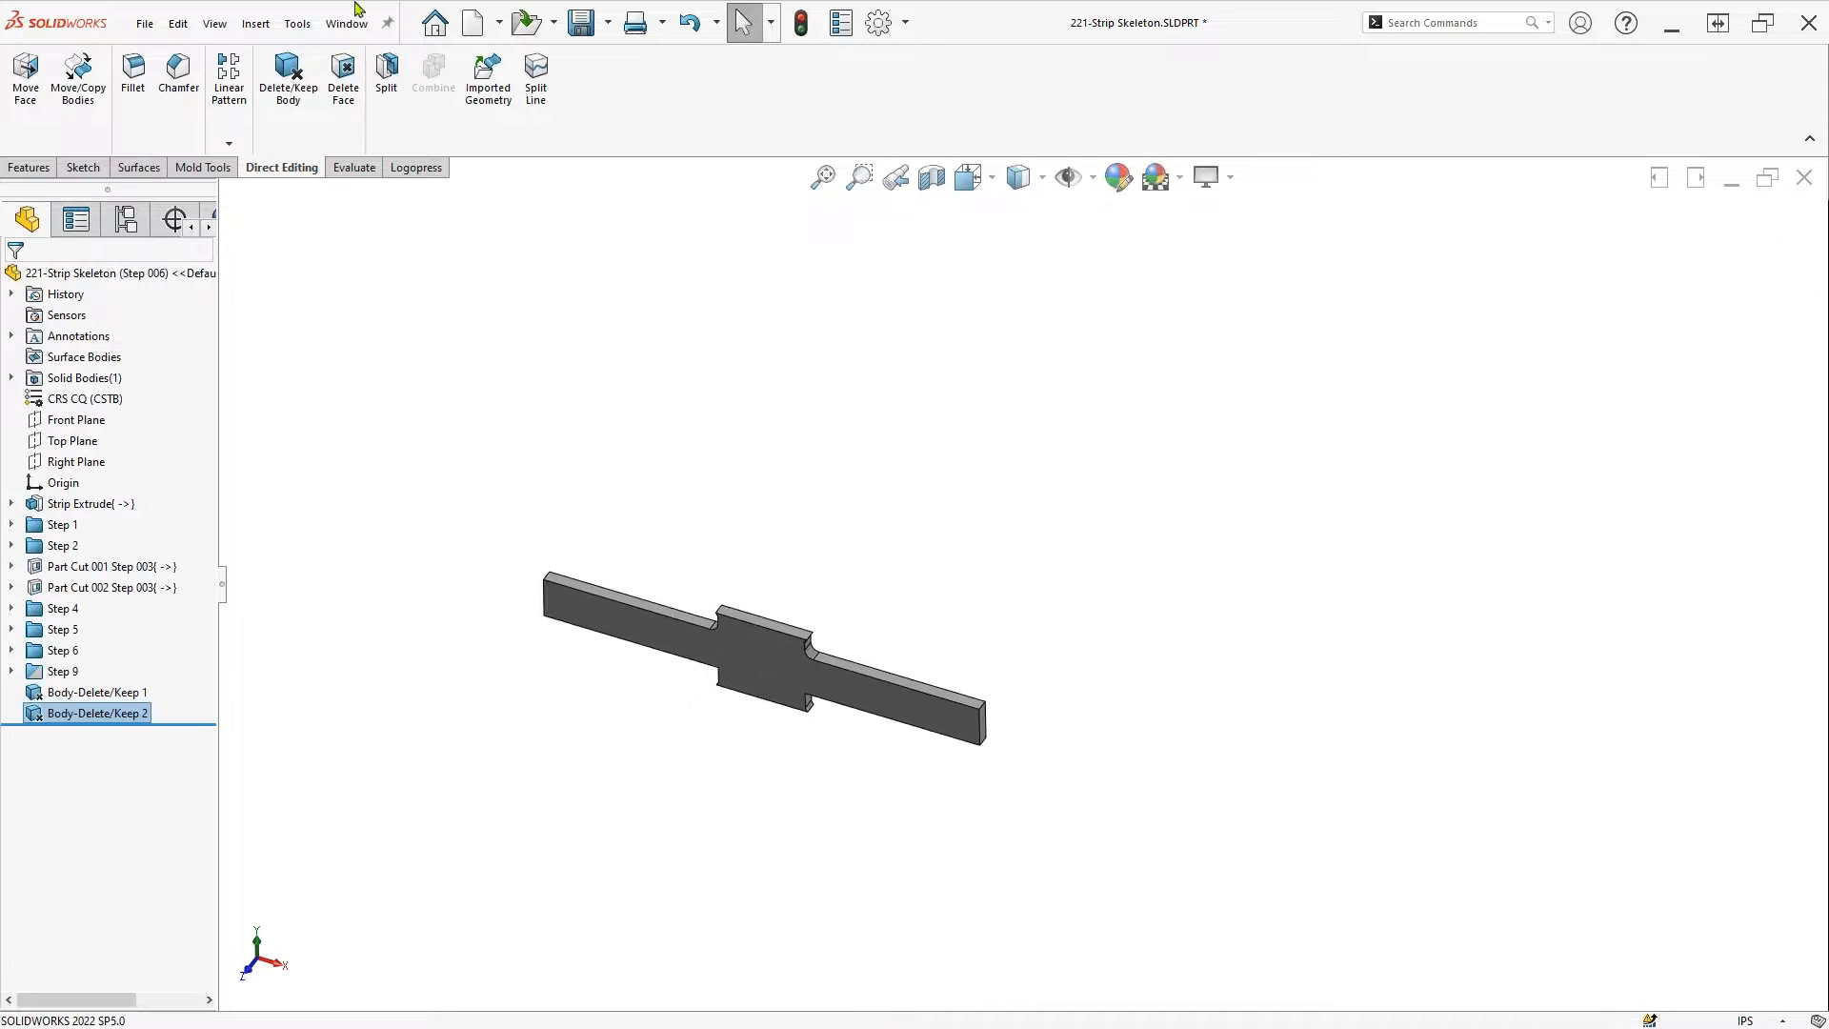
pyautogui.click(1805, 179)
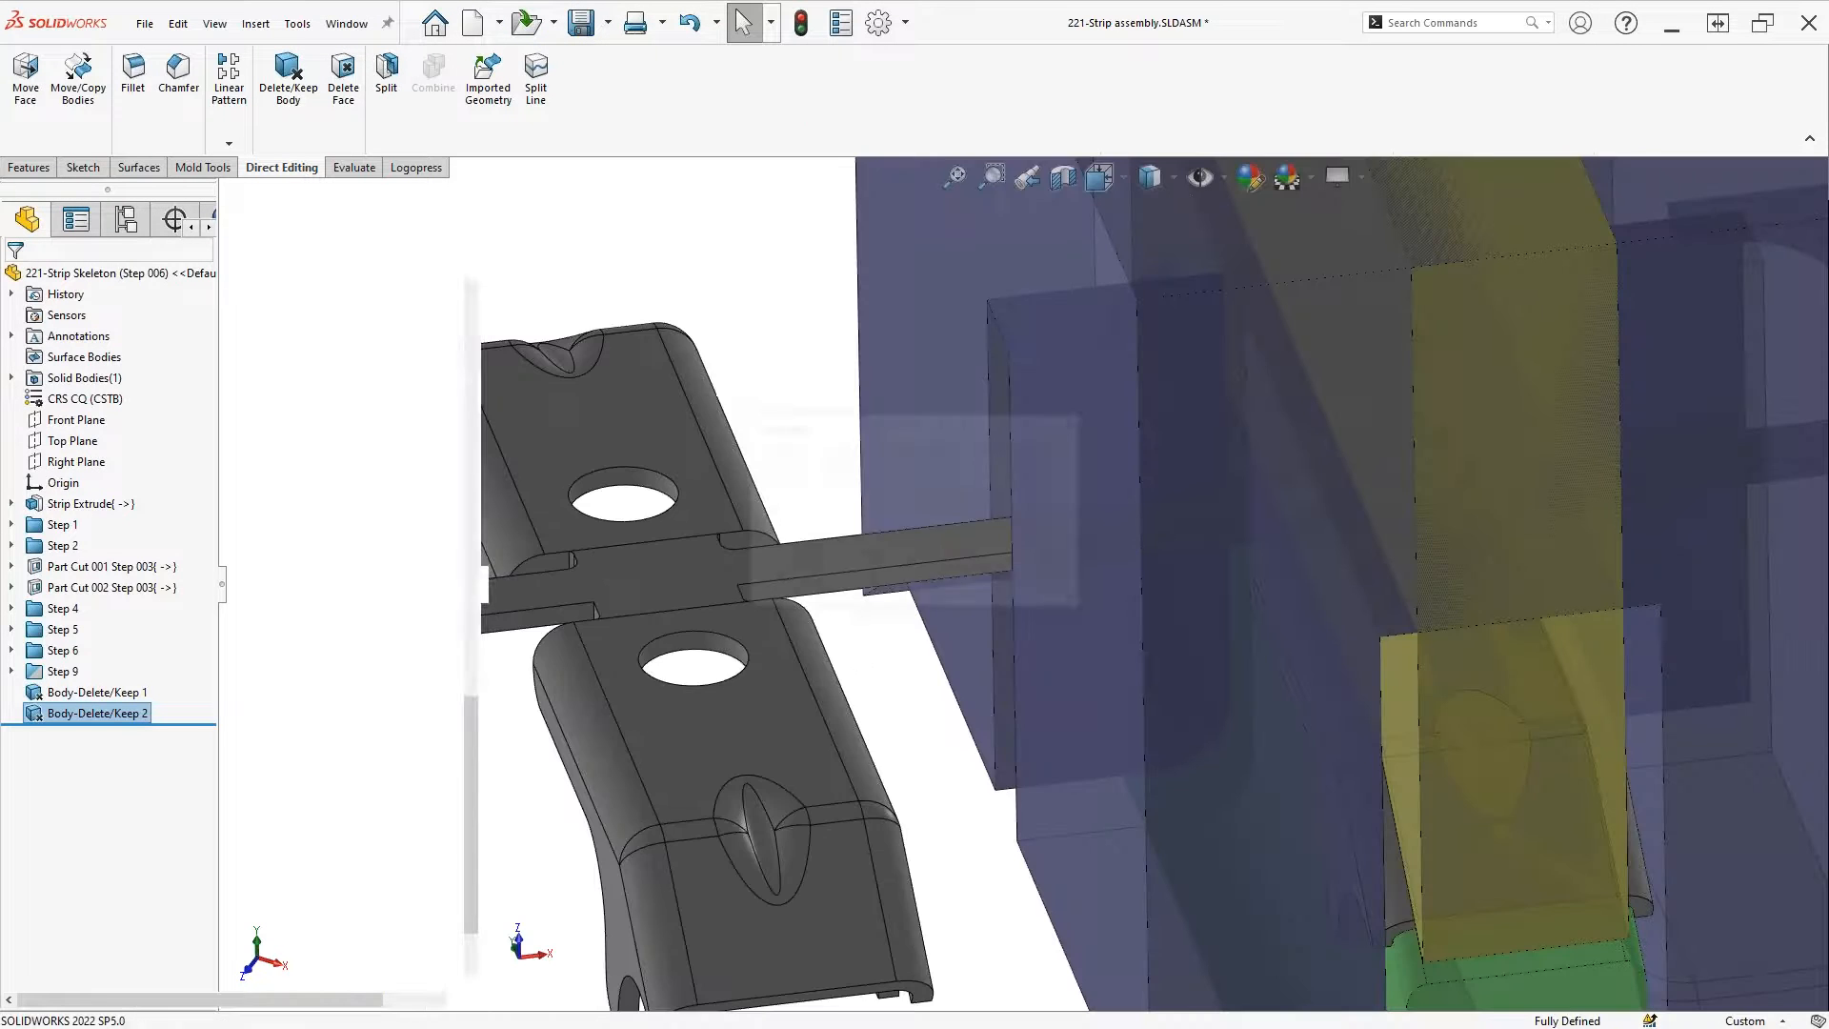
# Unsuppress Body-Delete/Keep 2 under Strip Skeleton<9>
pyautogui.scroll(-2, 922, 666)
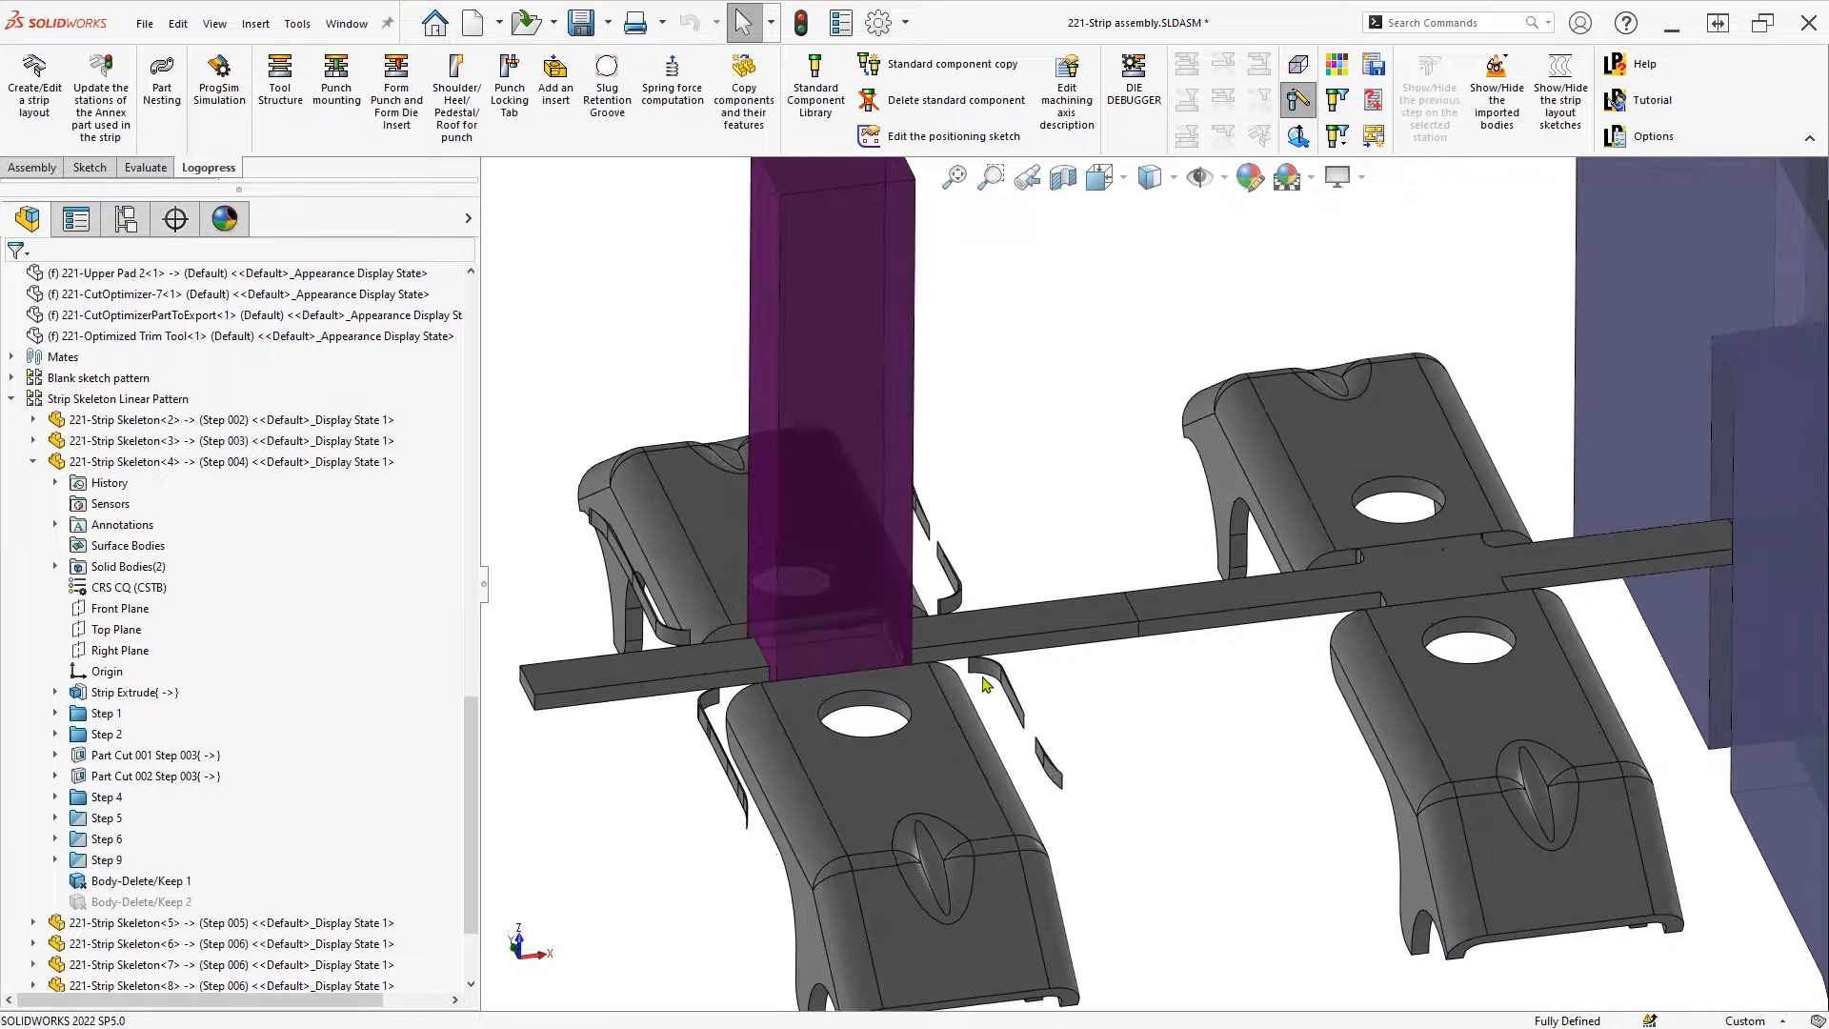
pyautogui.click(993, 636)
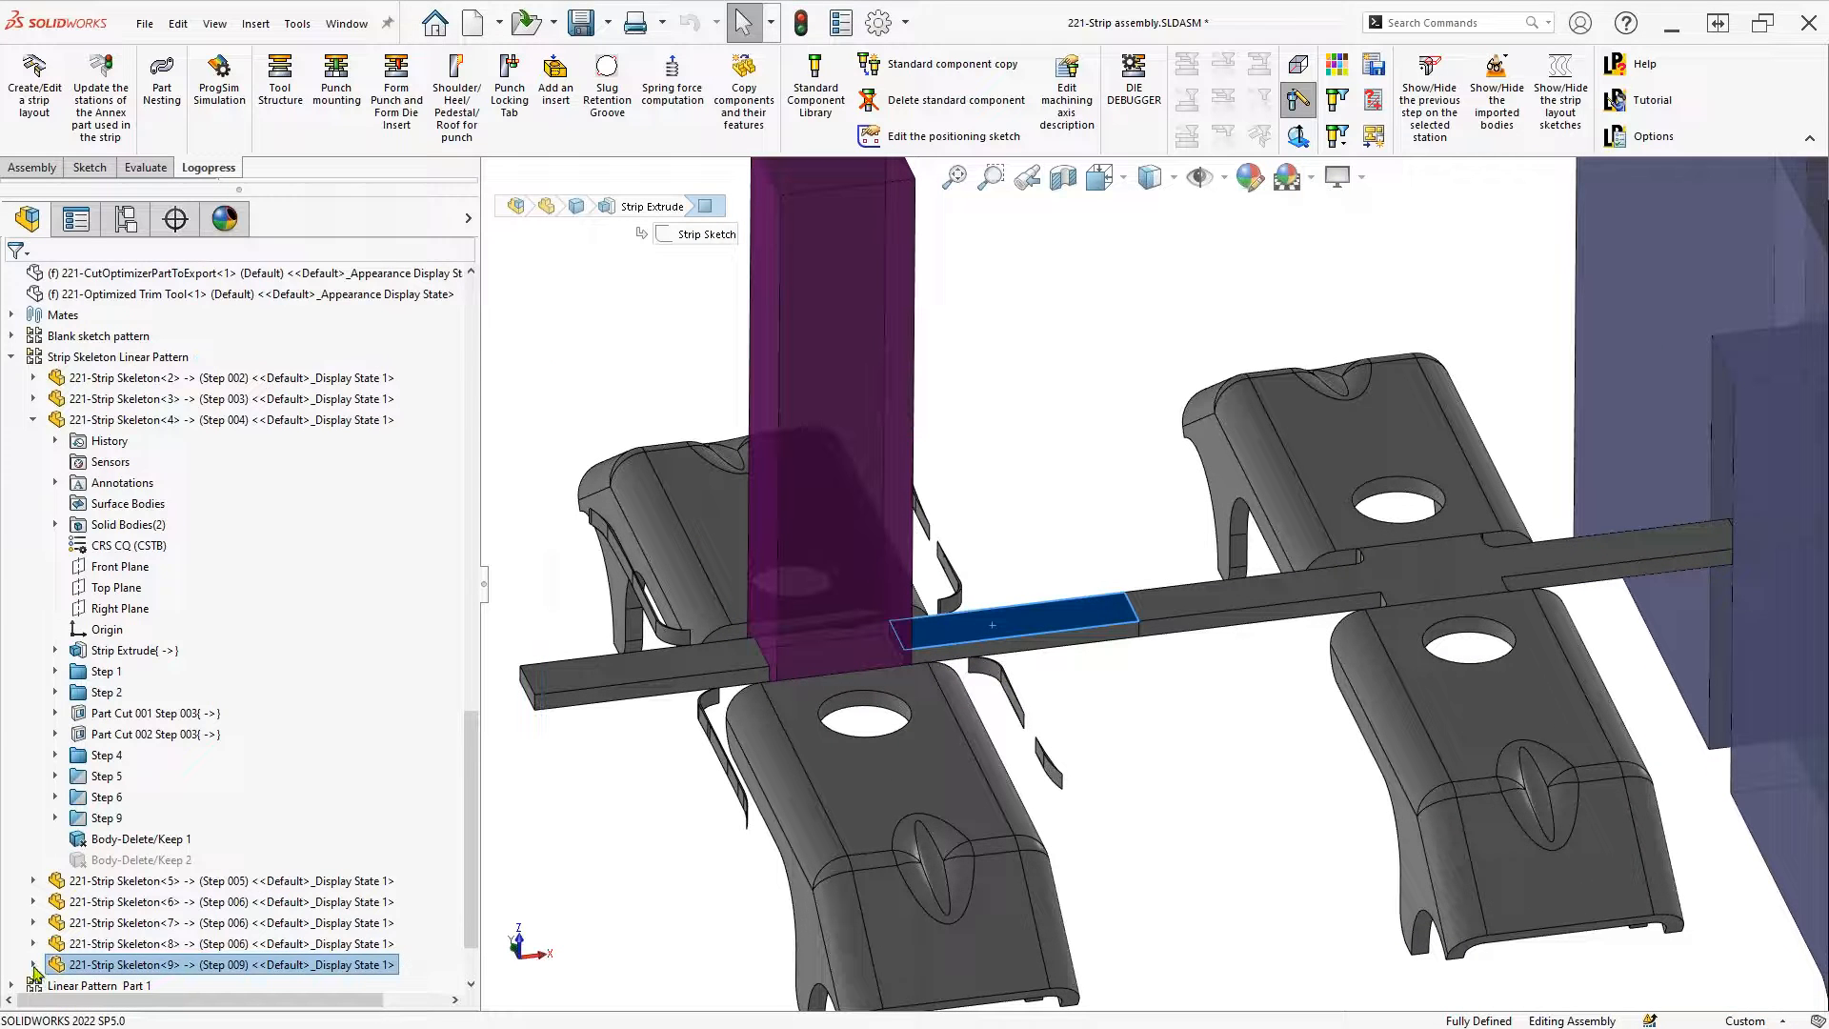
pyautogui.click(99, 966)
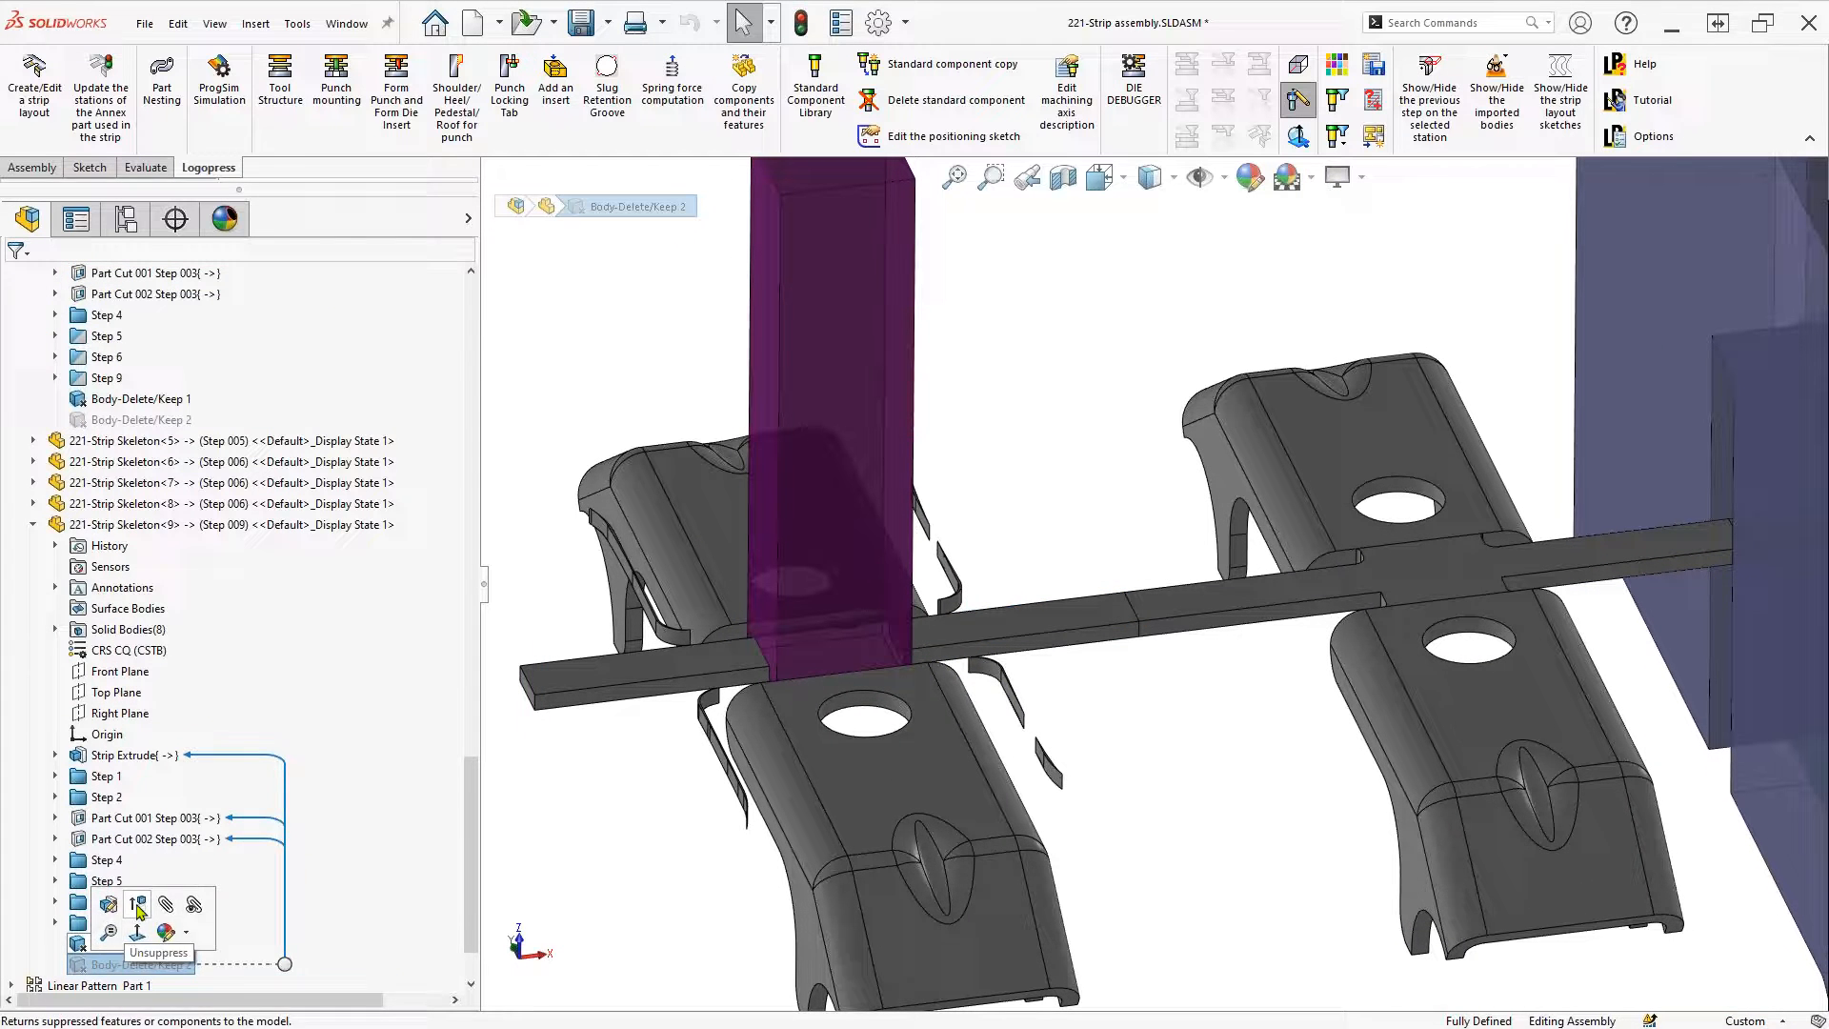
pyautogui.click(137, 910)
# Fit the strip in view, collapse the feature tree, and narrow its panel
pyautogui.press('f')
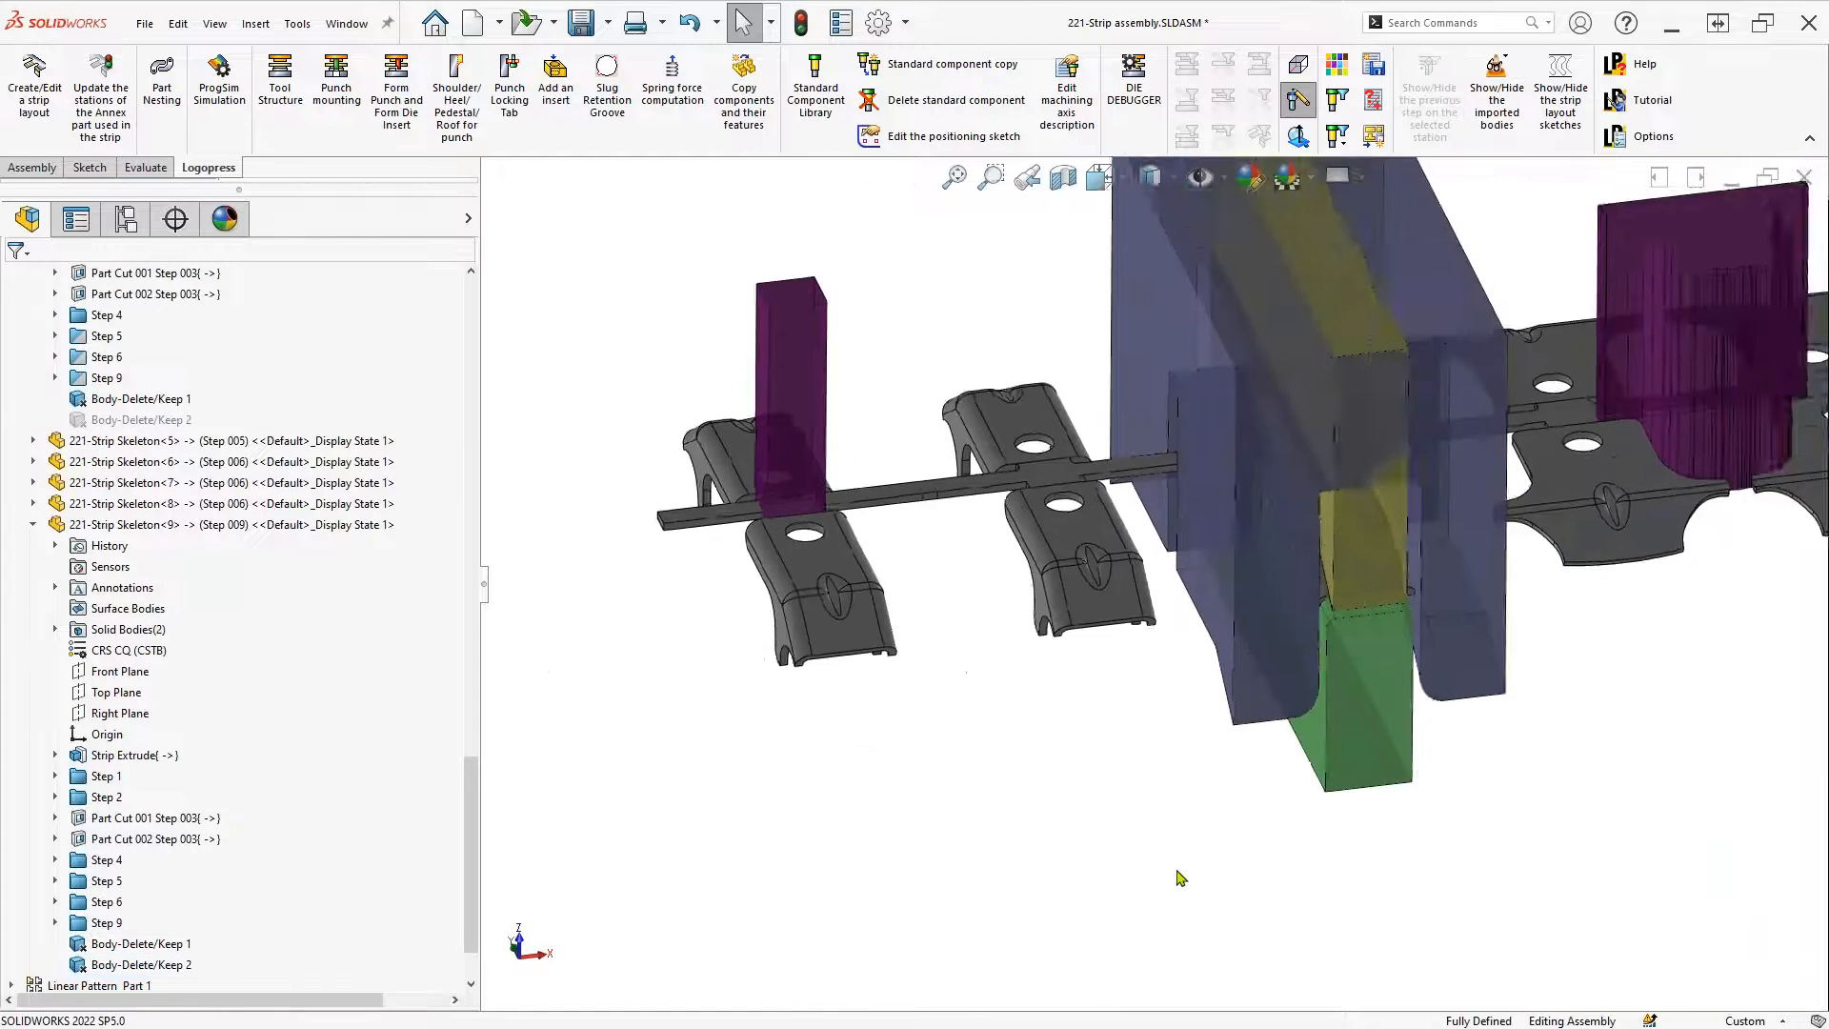
pyautogui.rightClick(367, 615)
pyautogui.click(444, 622)
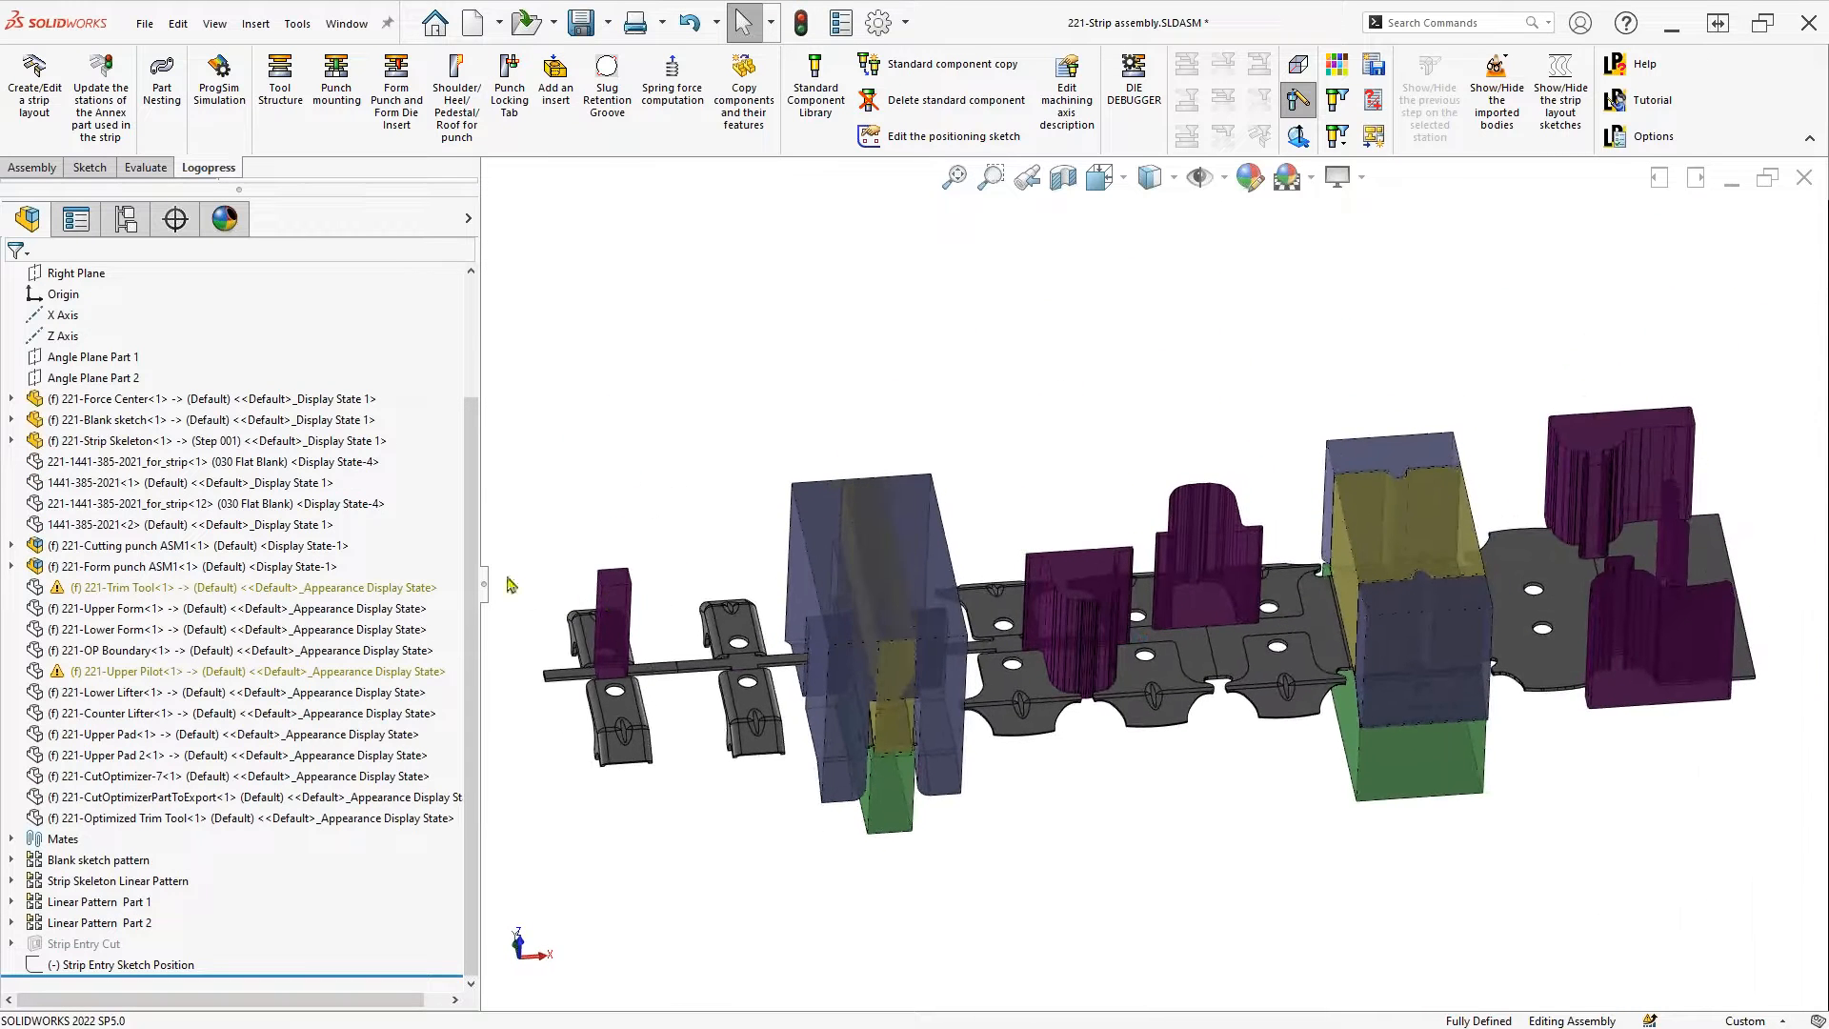
pyautogui.moveTo(483, 583); pyautogui.dragTo(202, 586)
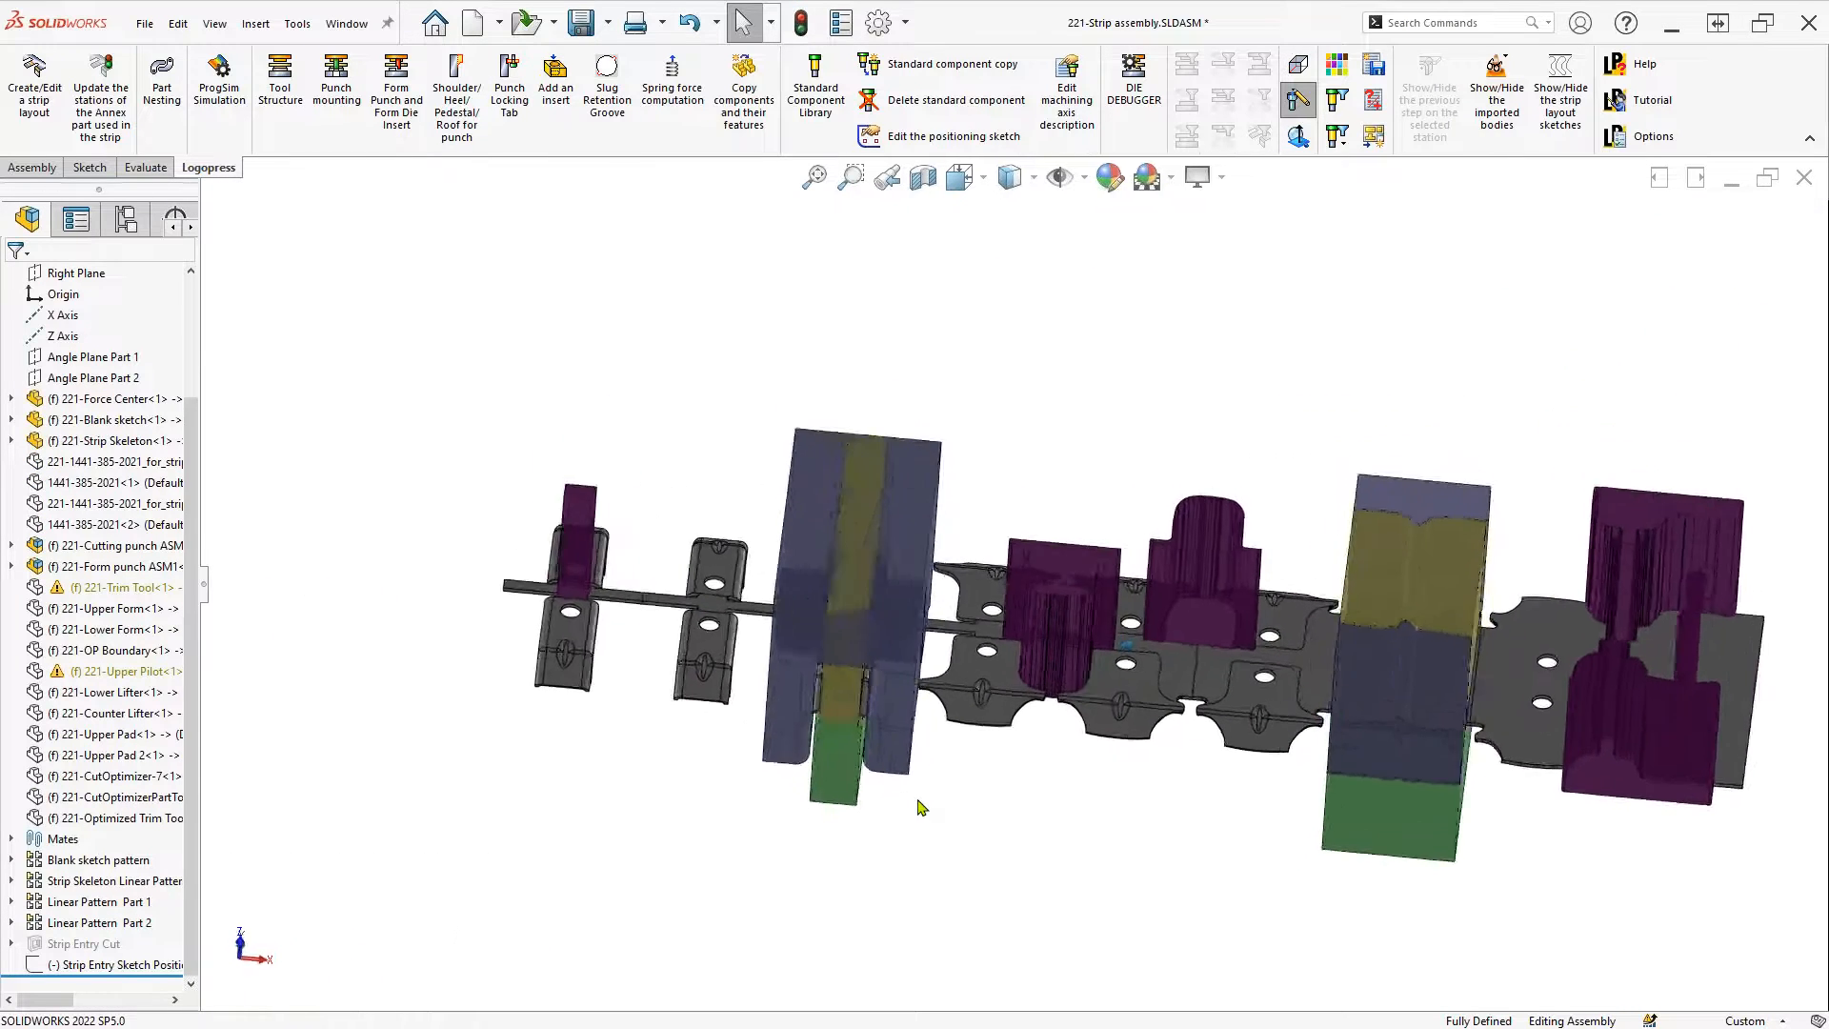
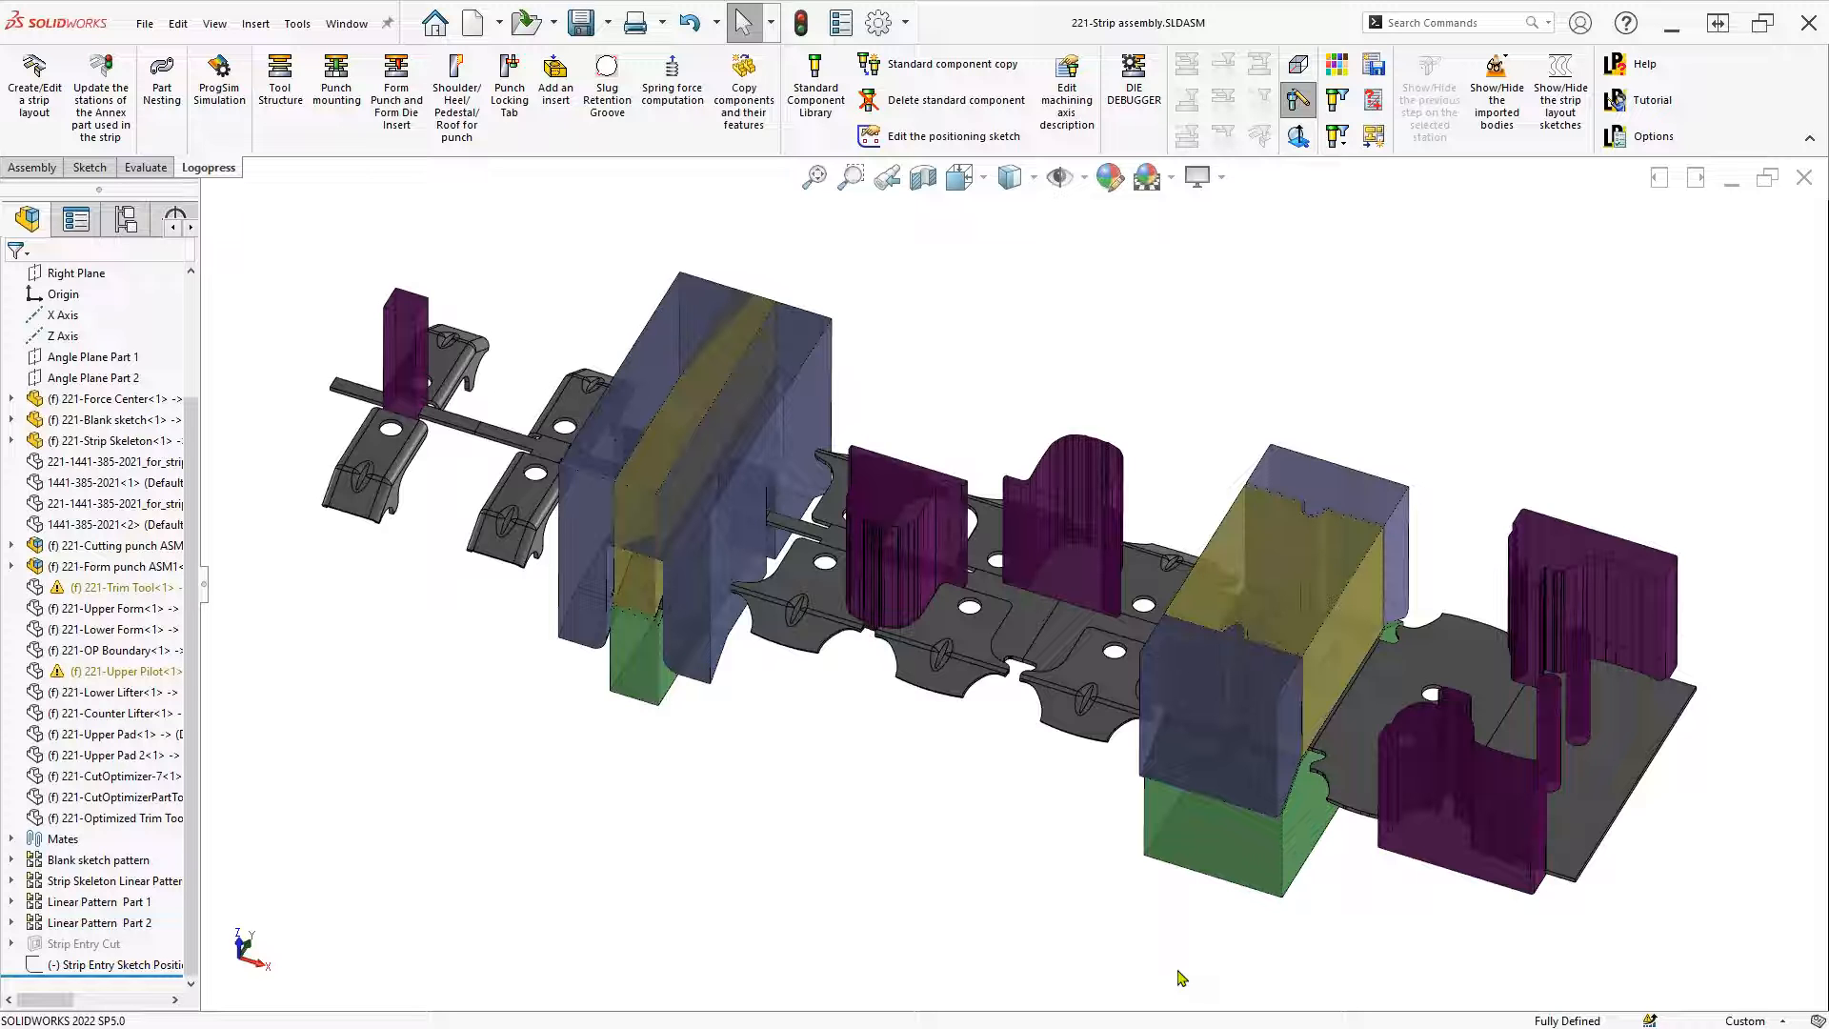
# Run the ProgSim simulation keeping the previous elements, and show force results for all nine stations
pyautogui.click(237, 110)
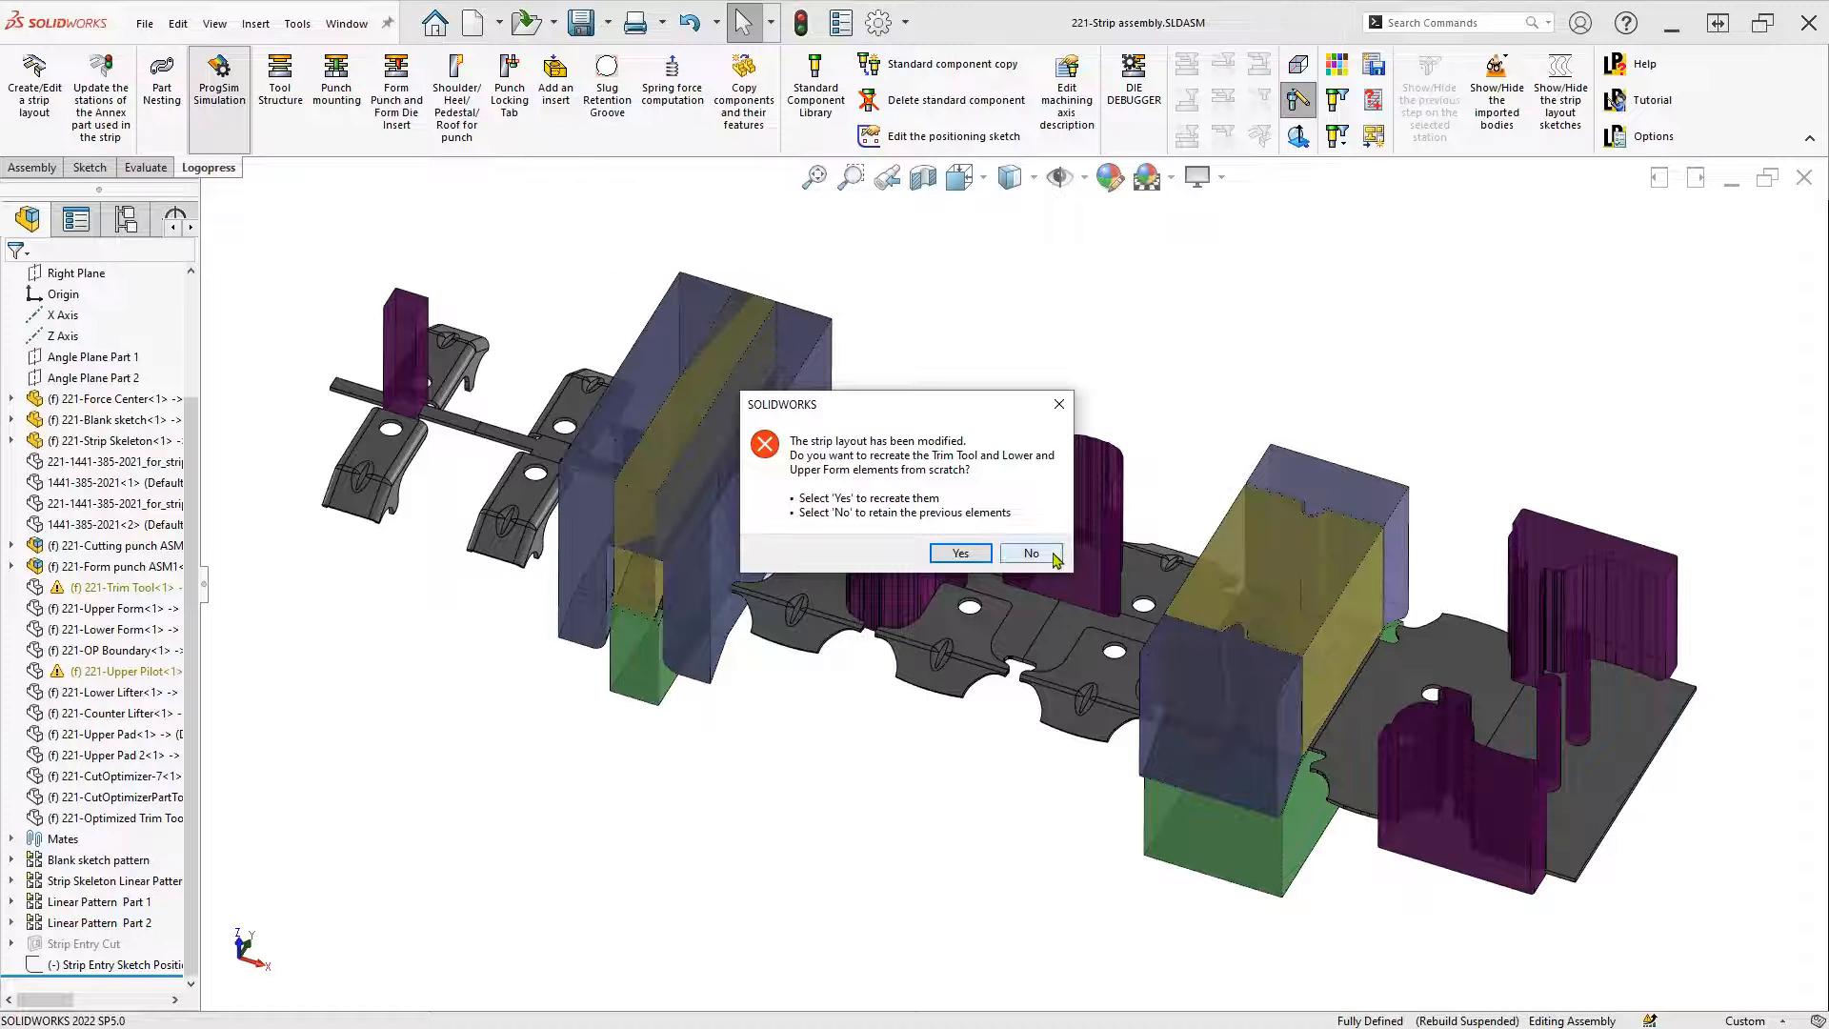
pyautogui.click(1032, 554)
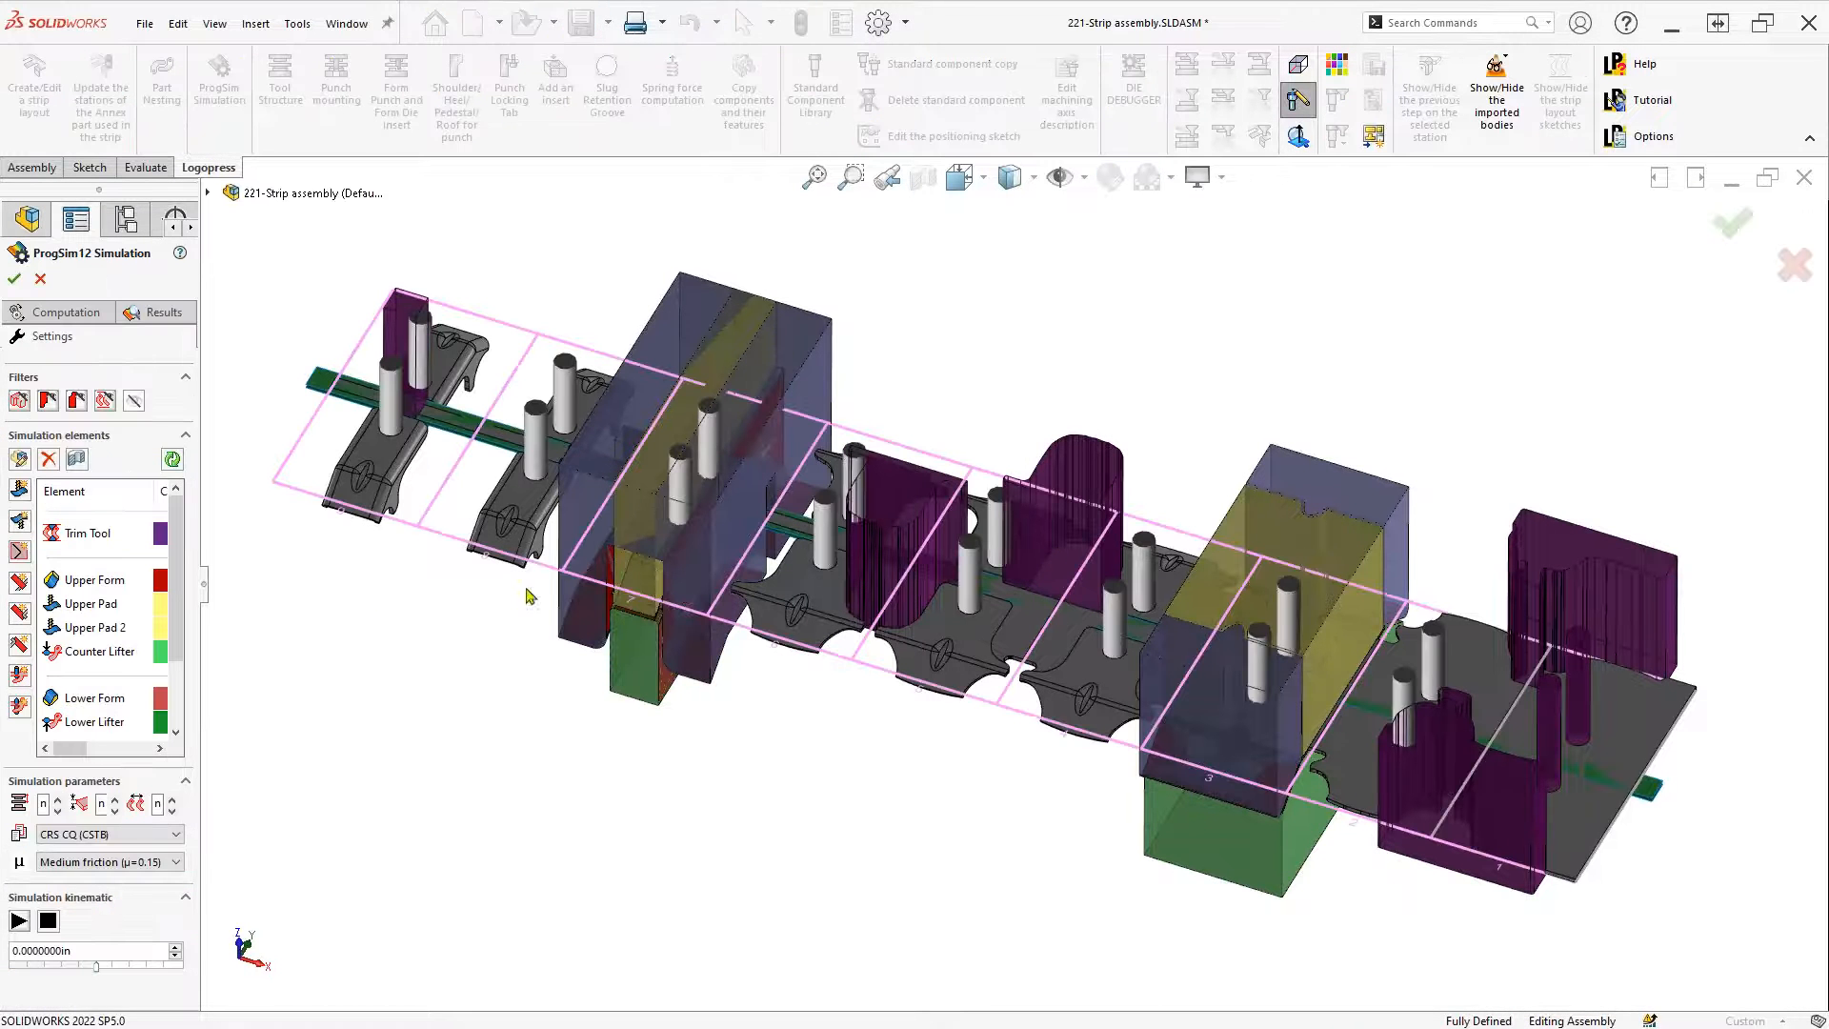
pyautogui.moveTo(209, 574); pyautogui.dragTo(407, 572)
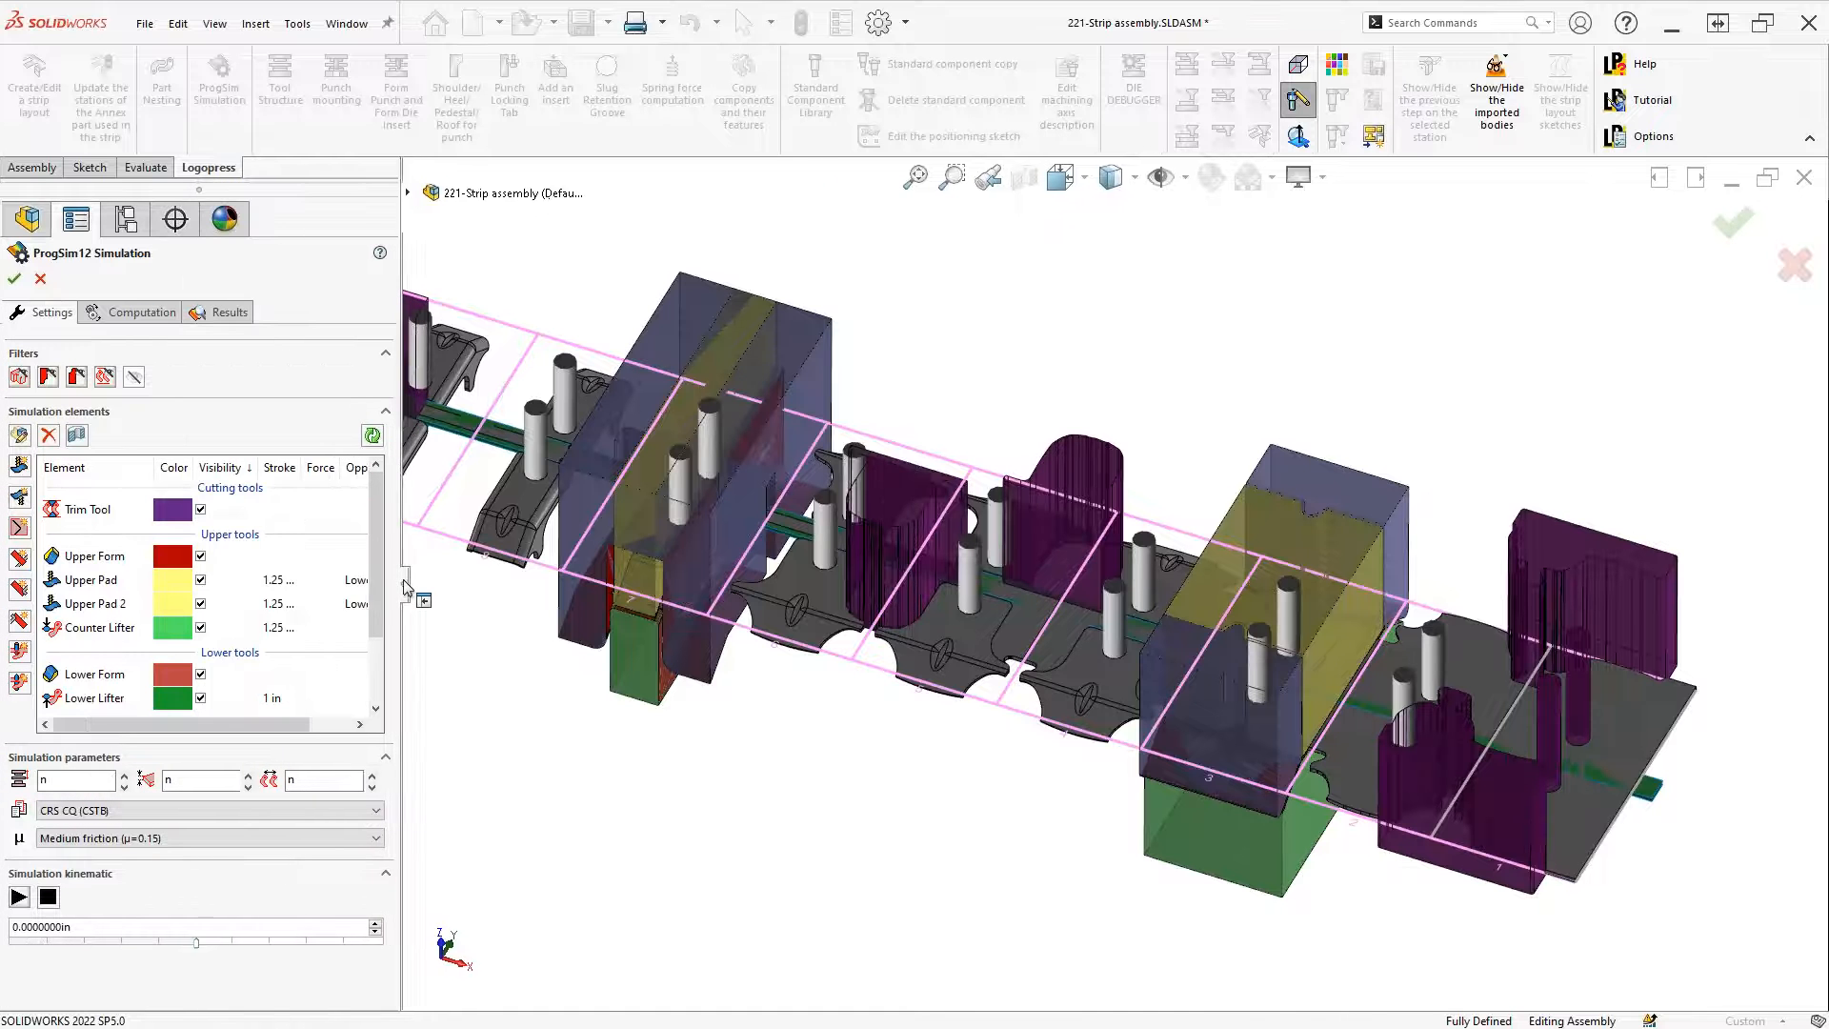
pyautogui.click(221, 313)
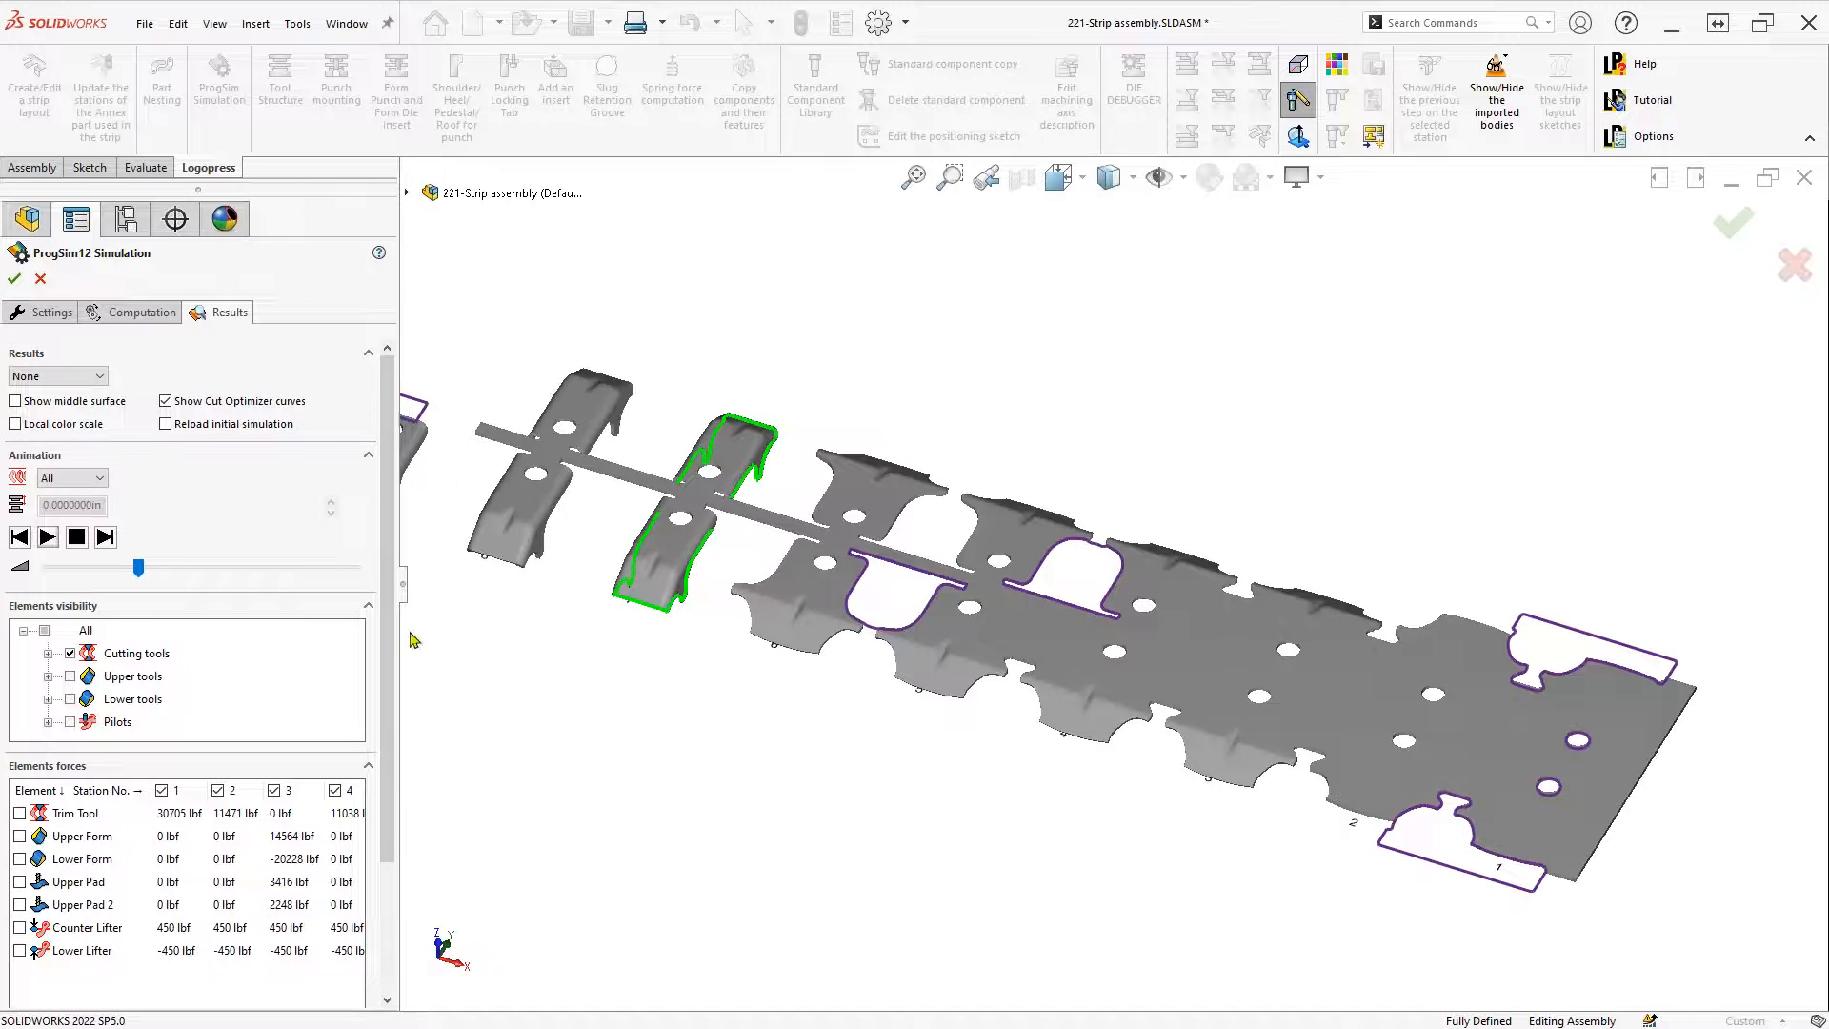
pyautogui.moveTo(403, 610); pyautogui.dragTo(745, 657)
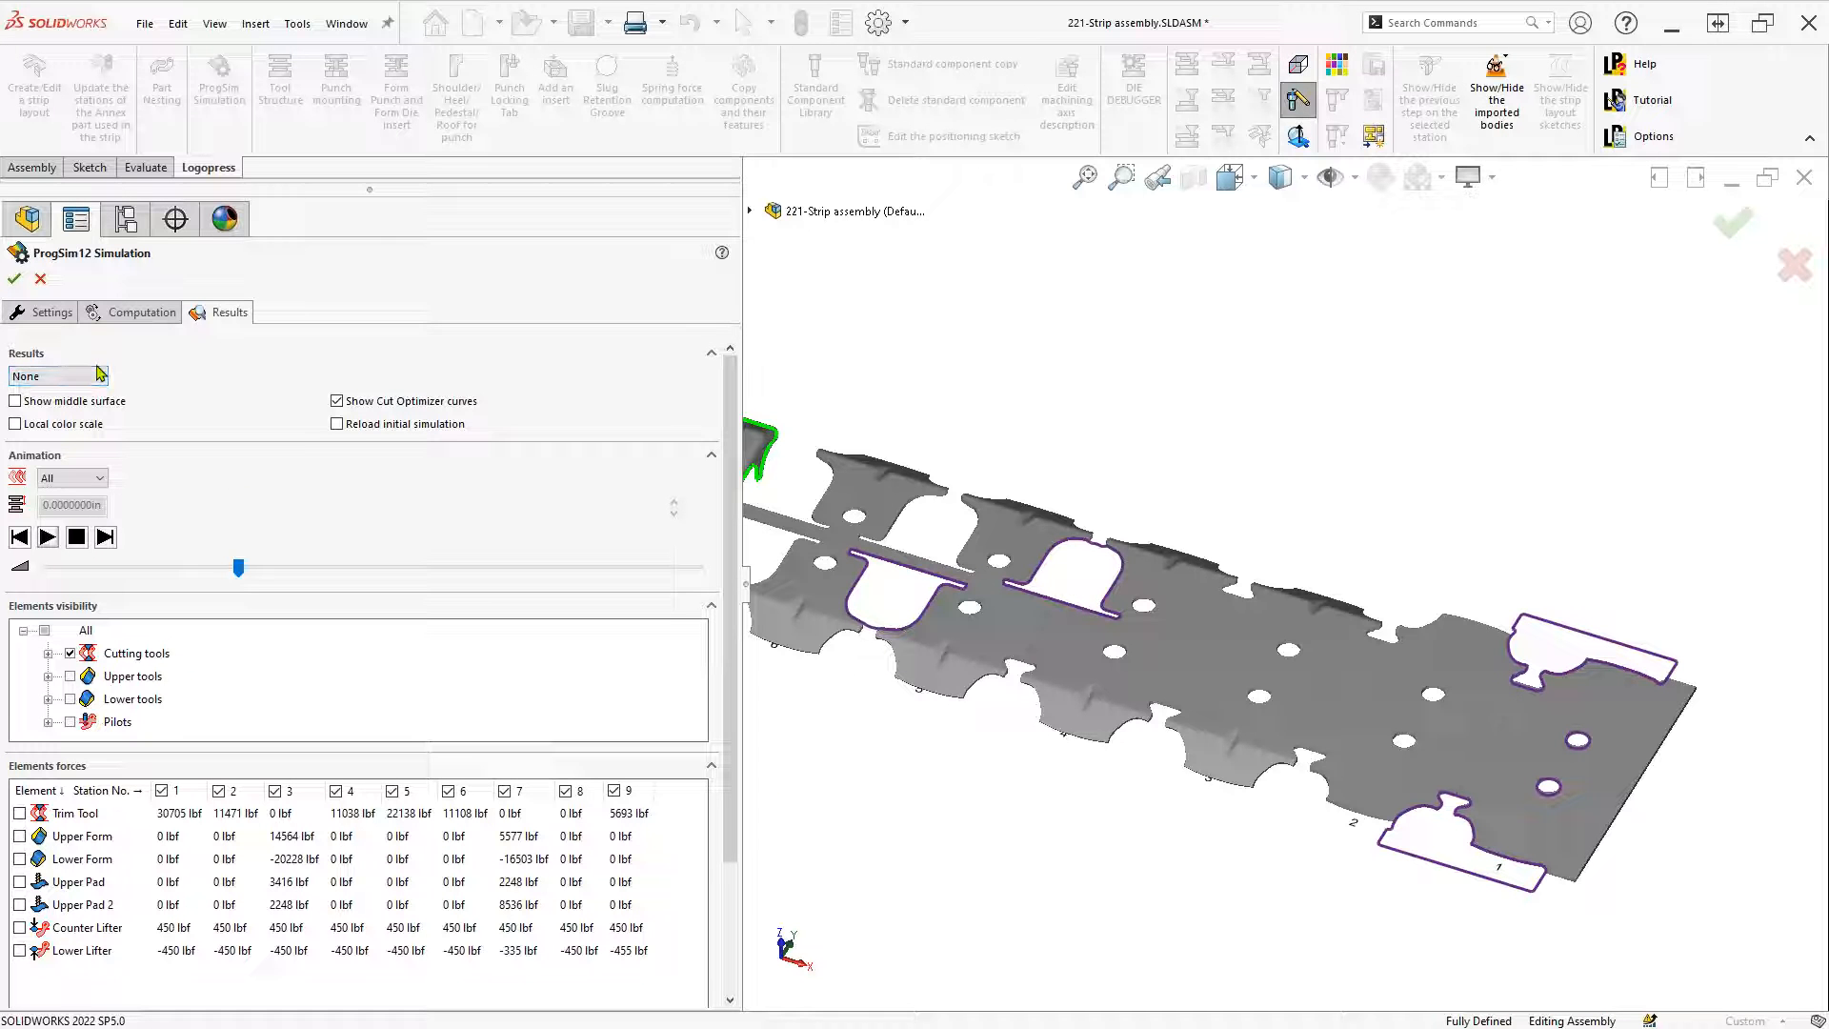
# Turn on Upper tools and Lower tools visibility so both tool sets appear on the strip
pyautogui.click(70, 678)
pyautogui.click(72, 699)
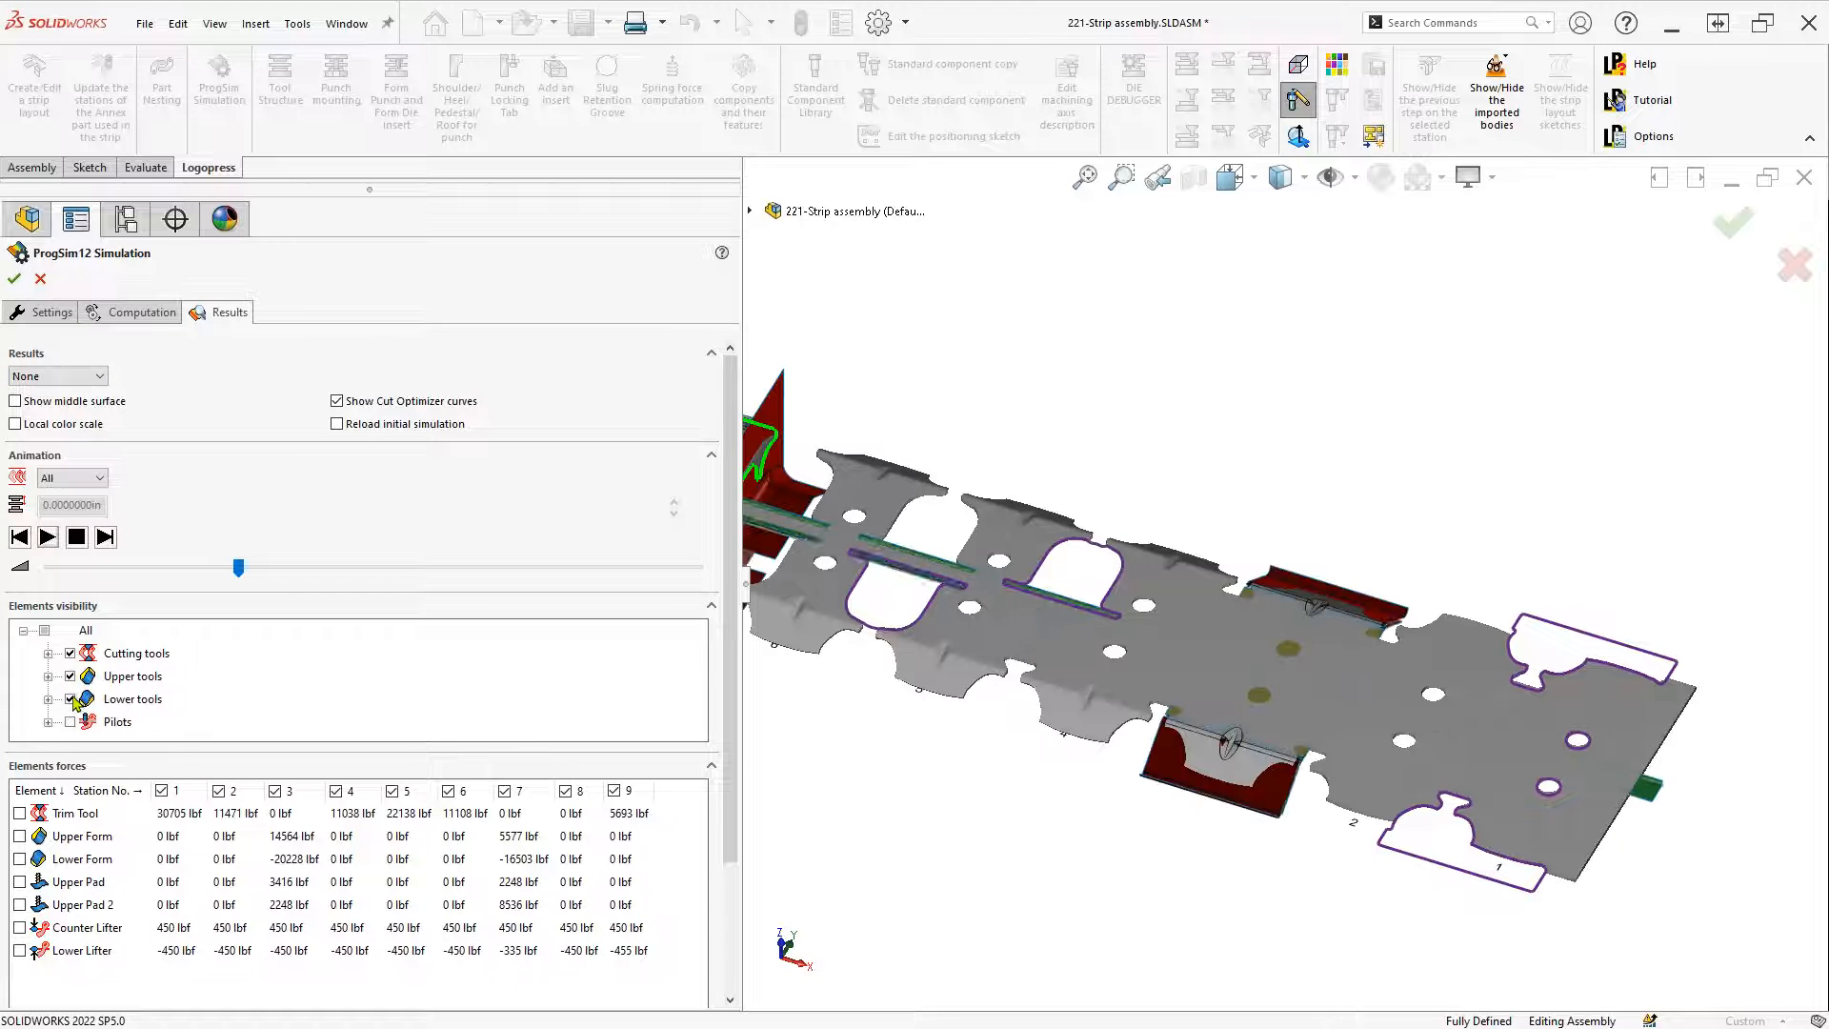
pyautogui.scroll(3, 941, 812)
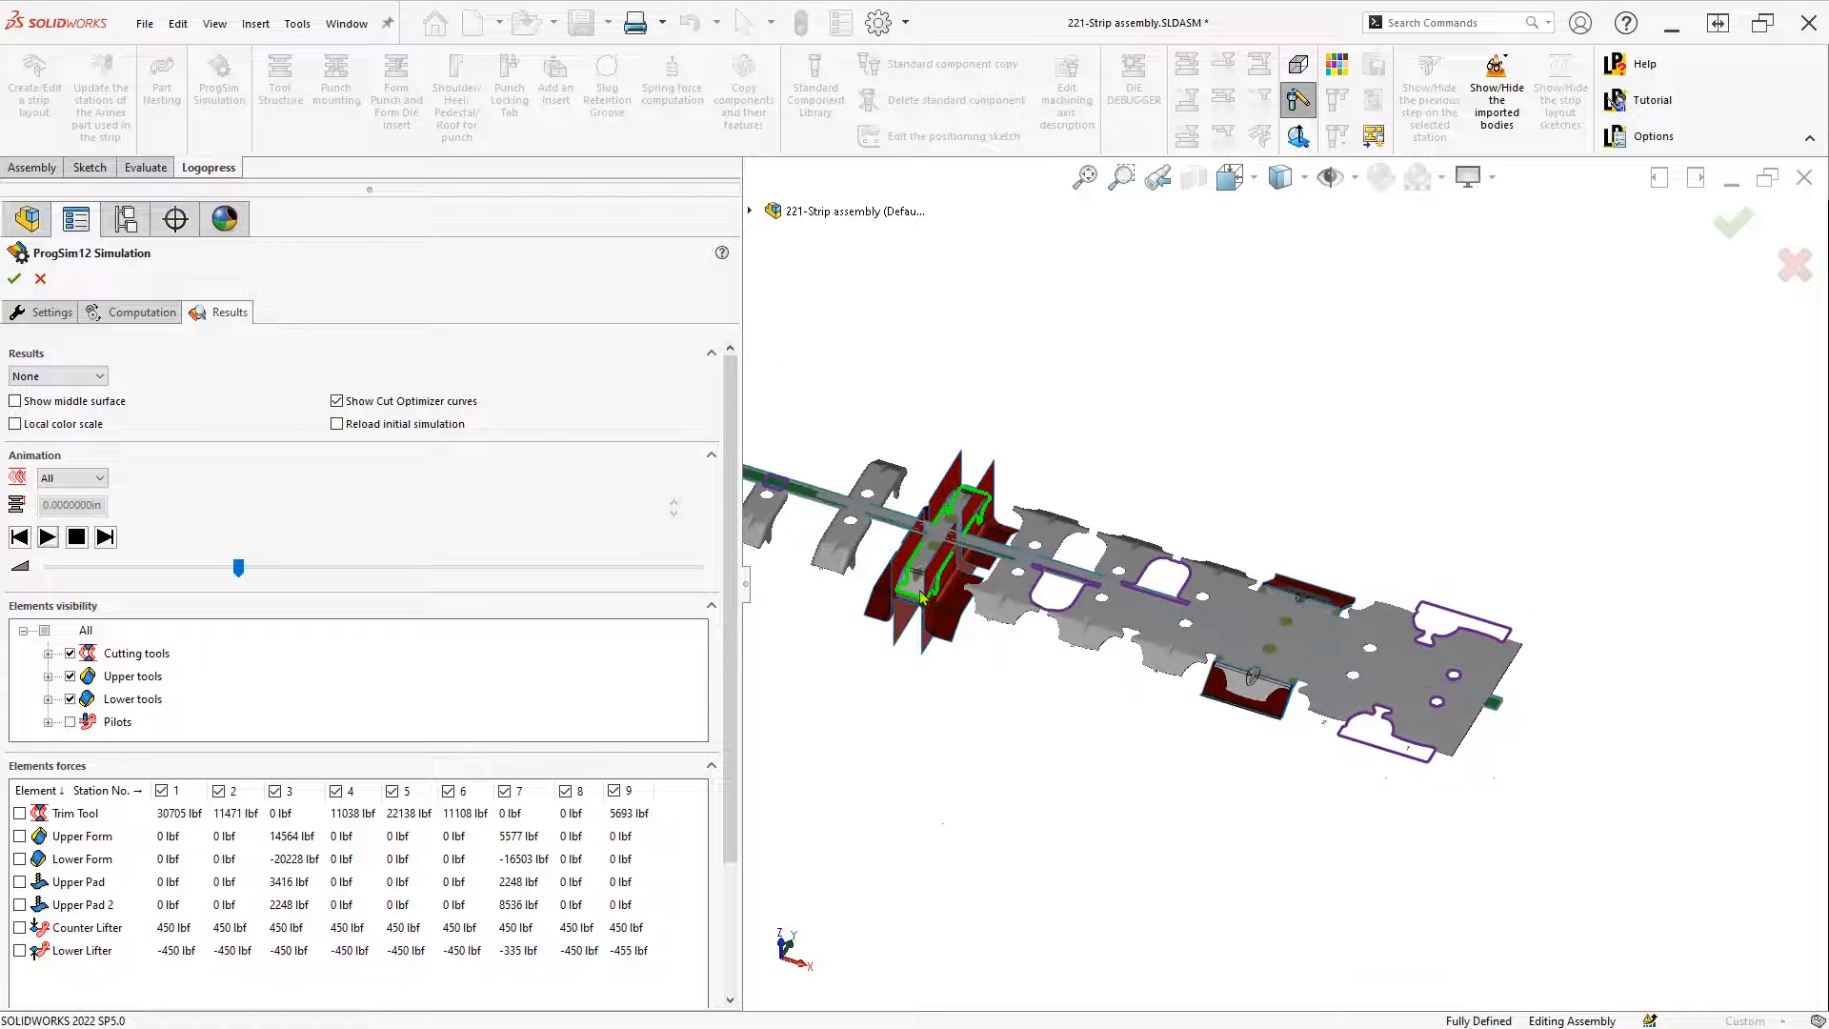
pyautogui.scroll(-2, 1448, 654)
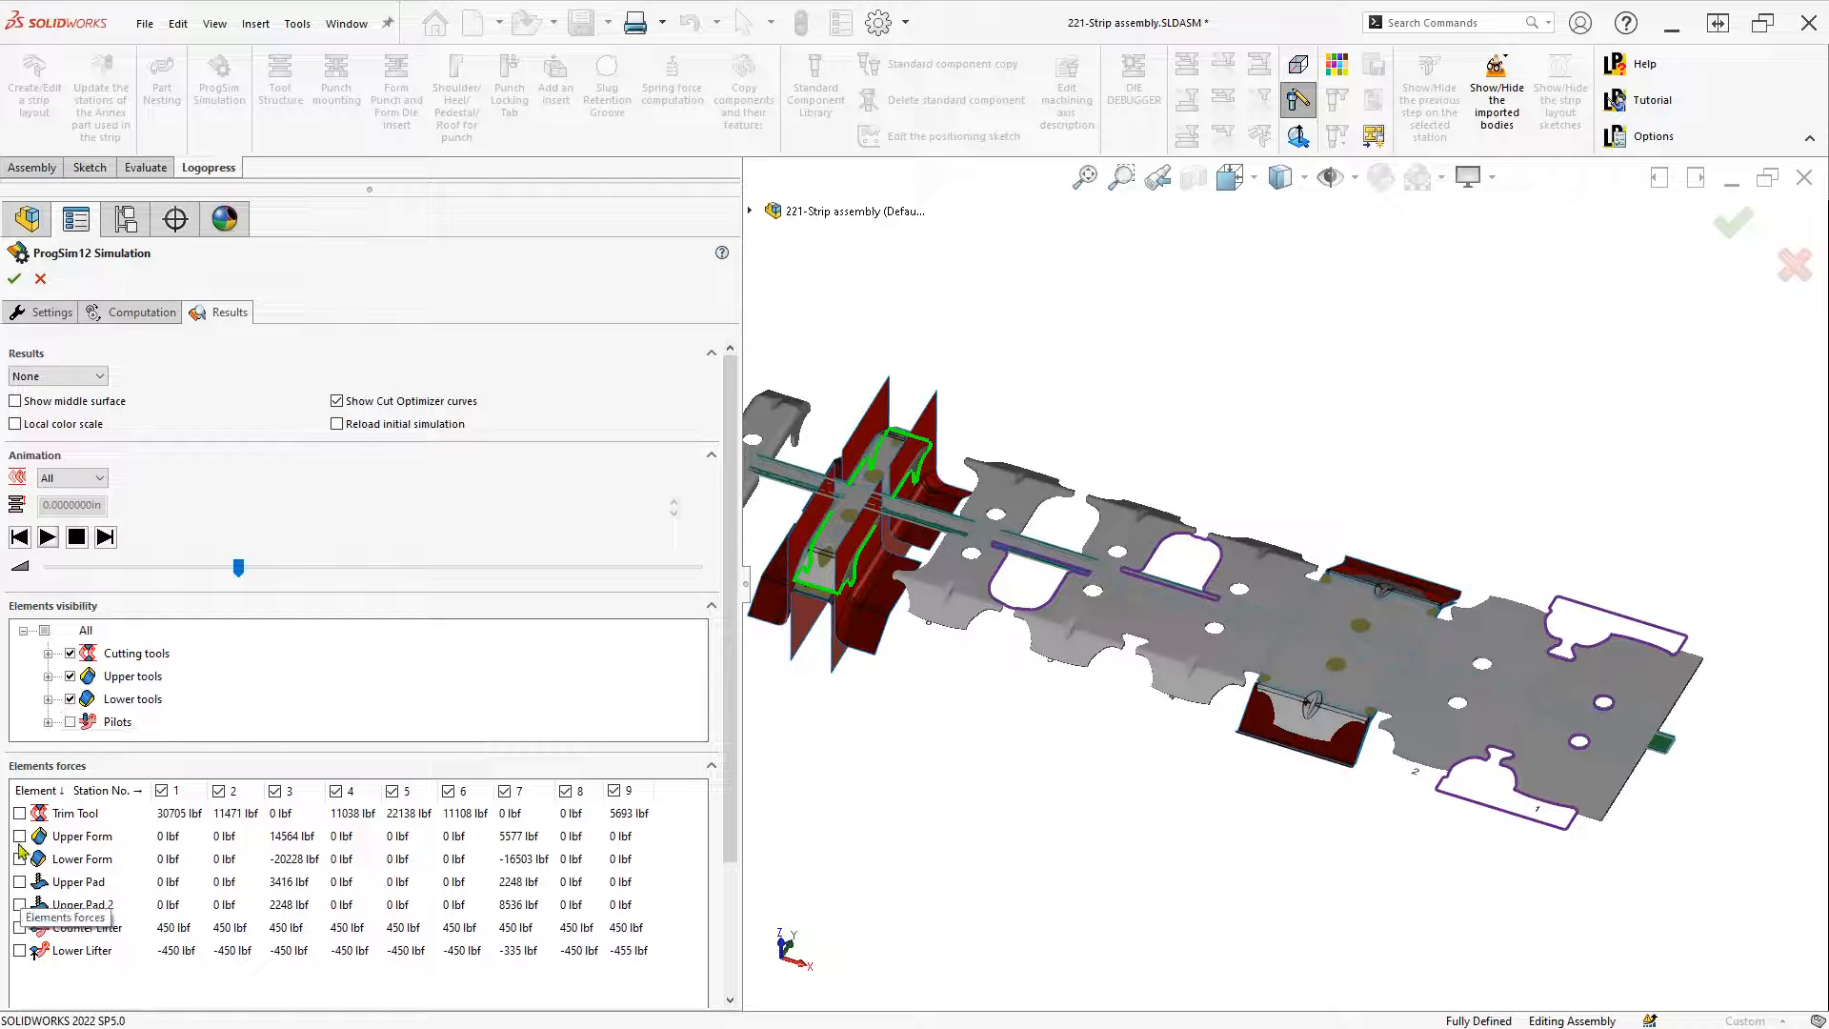
# Show Upper Pad and Upper Pad 2 force labels (8536 lbf, 2248 lbf) and zoom to them
pyautogui.click(19, 884)
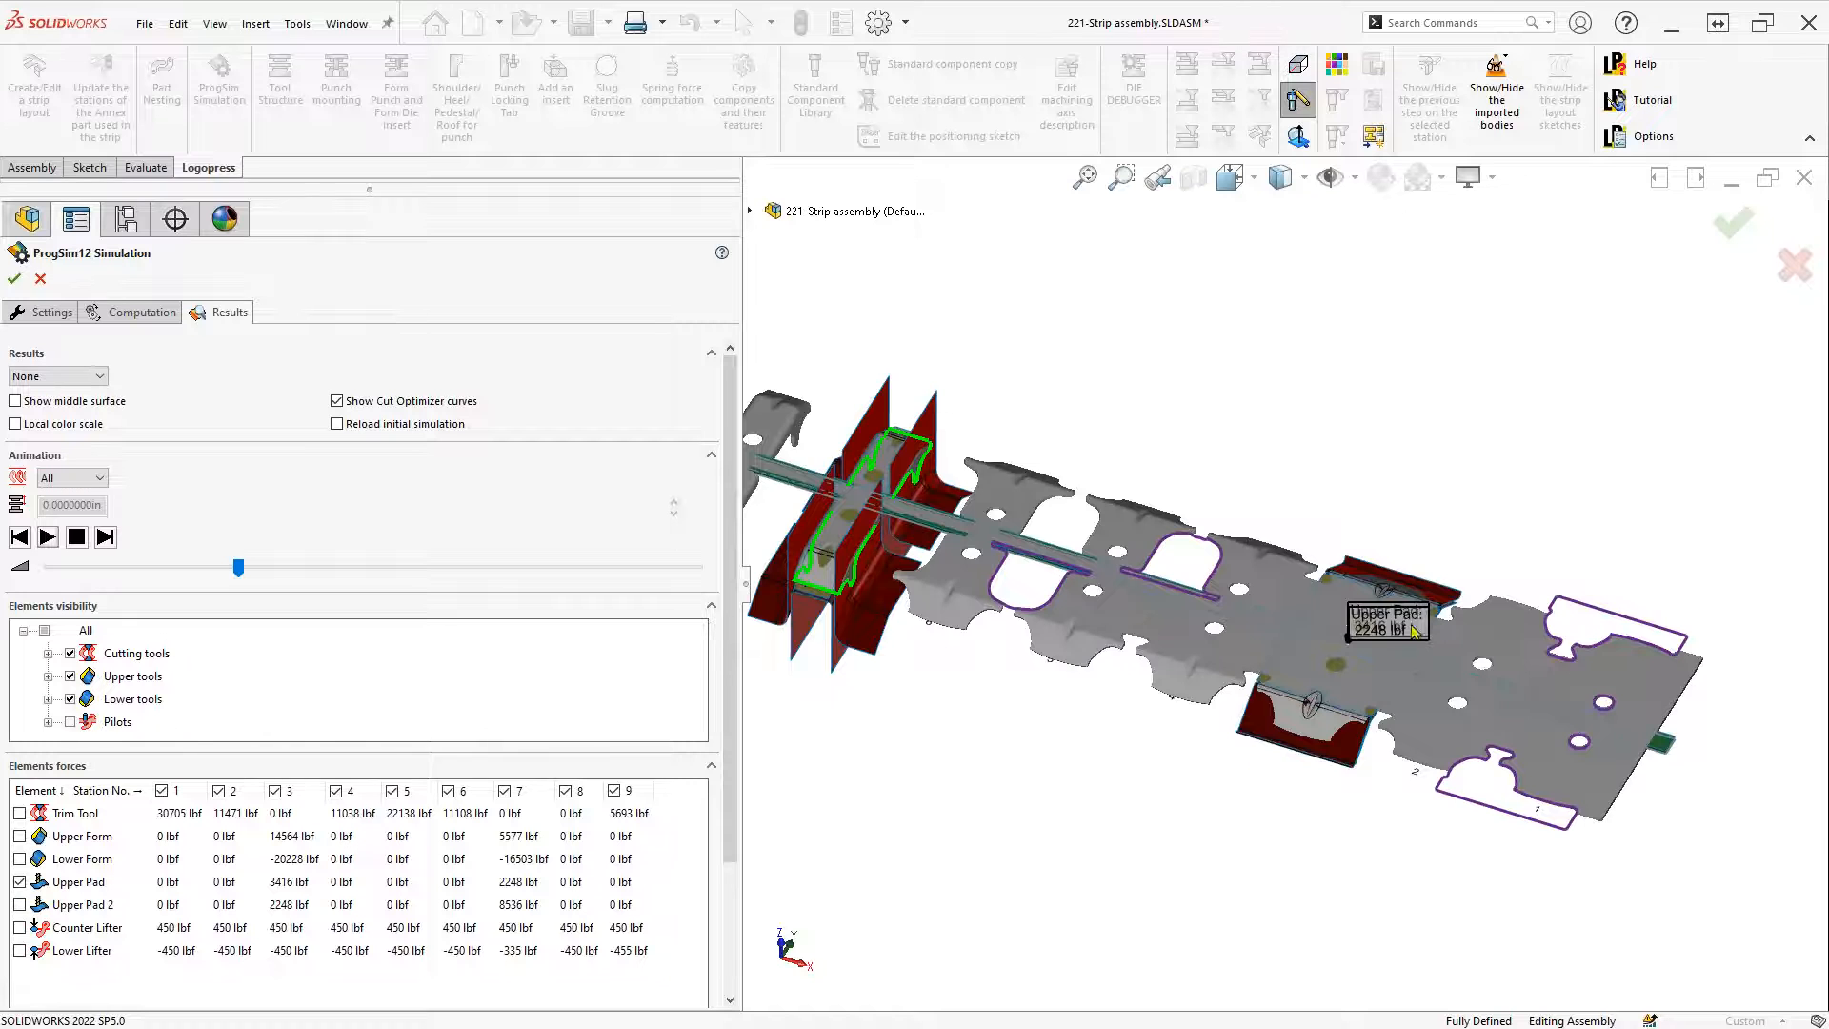
pyautogui.scroll(-3, 1413, 630)
pyautogui.scroll(-3, 1258, 630)
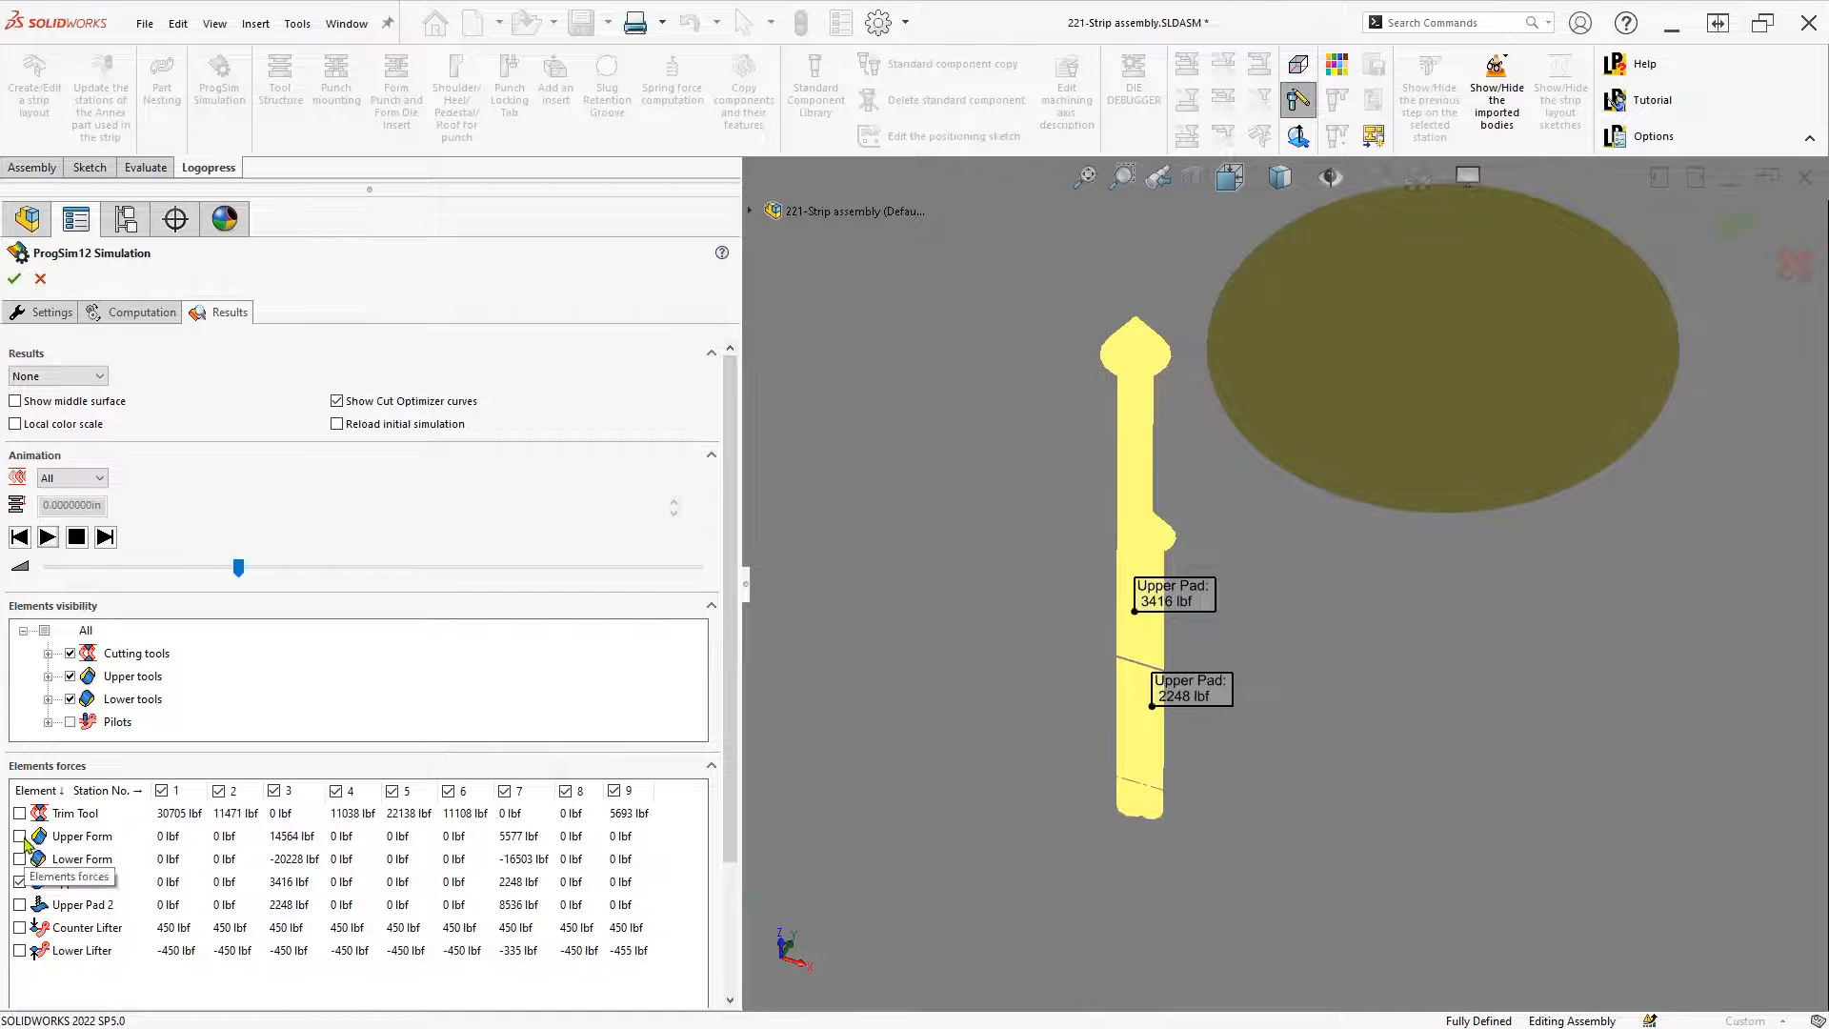
pyautogui.click(21, 905)
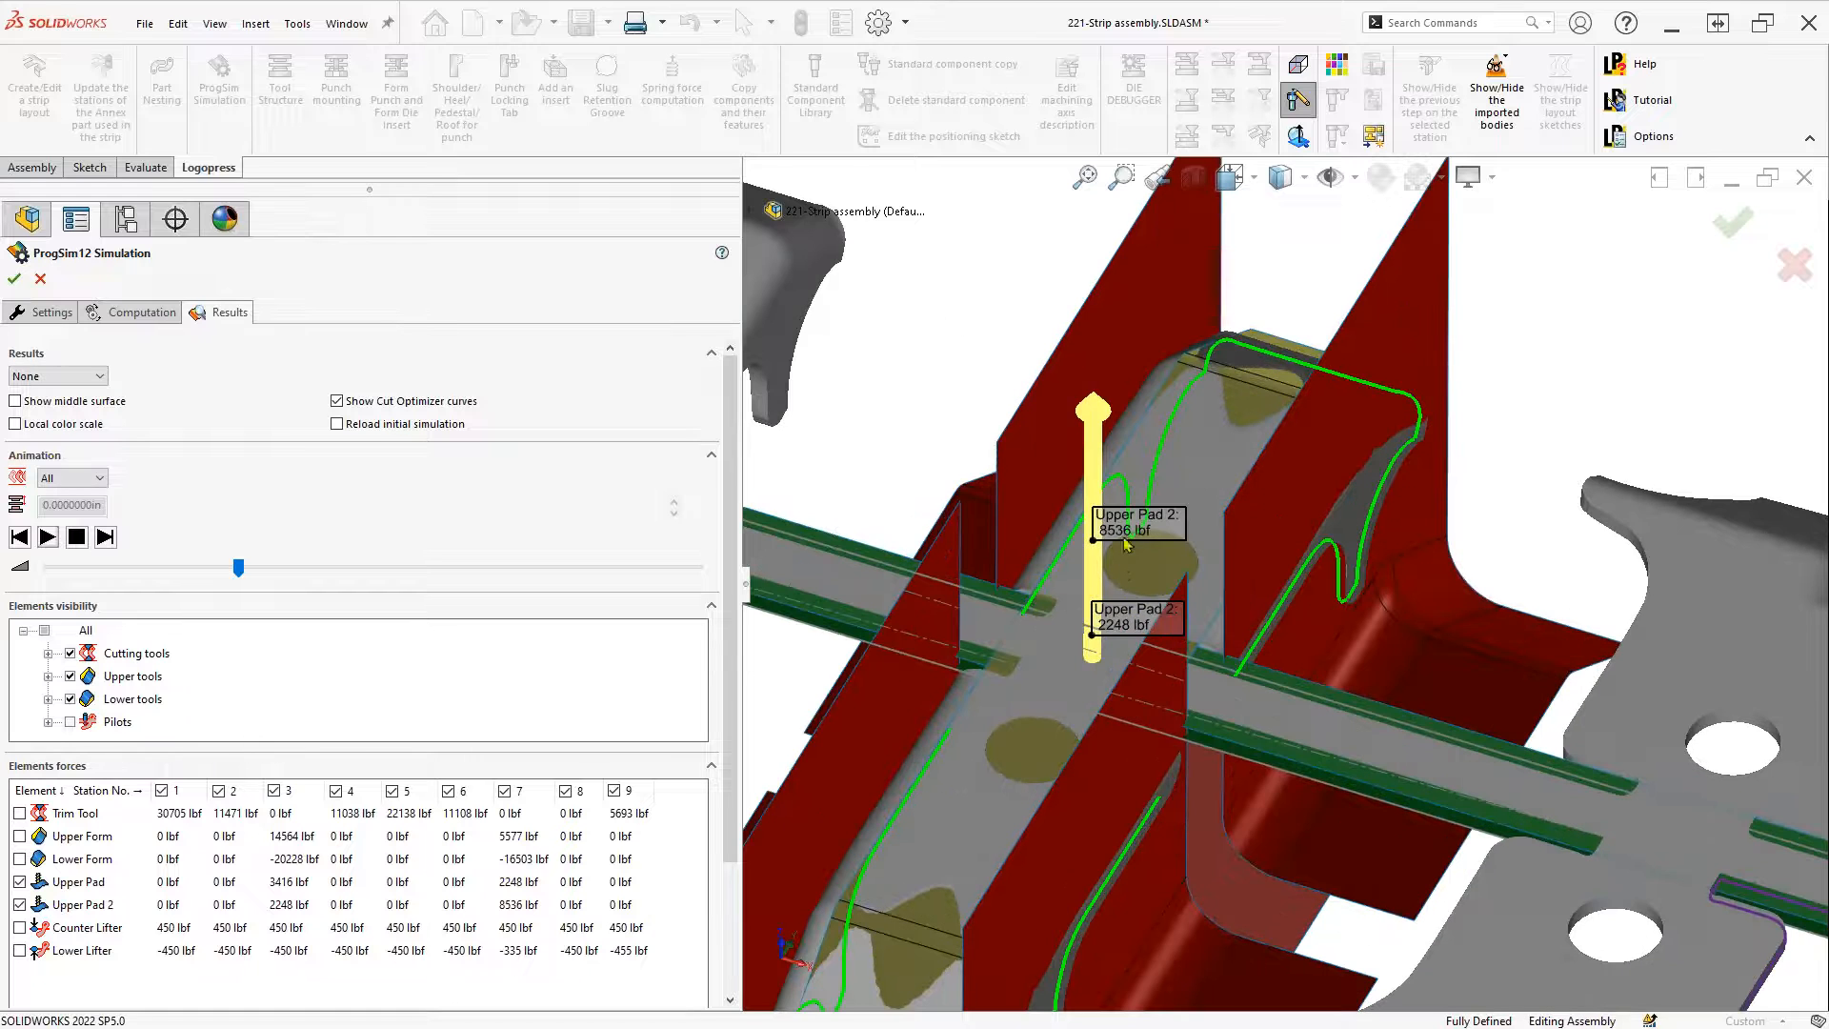
pyautogui.scroll(1, 1120, 581)
pyautogui.scroll(-7, 1120, 581)
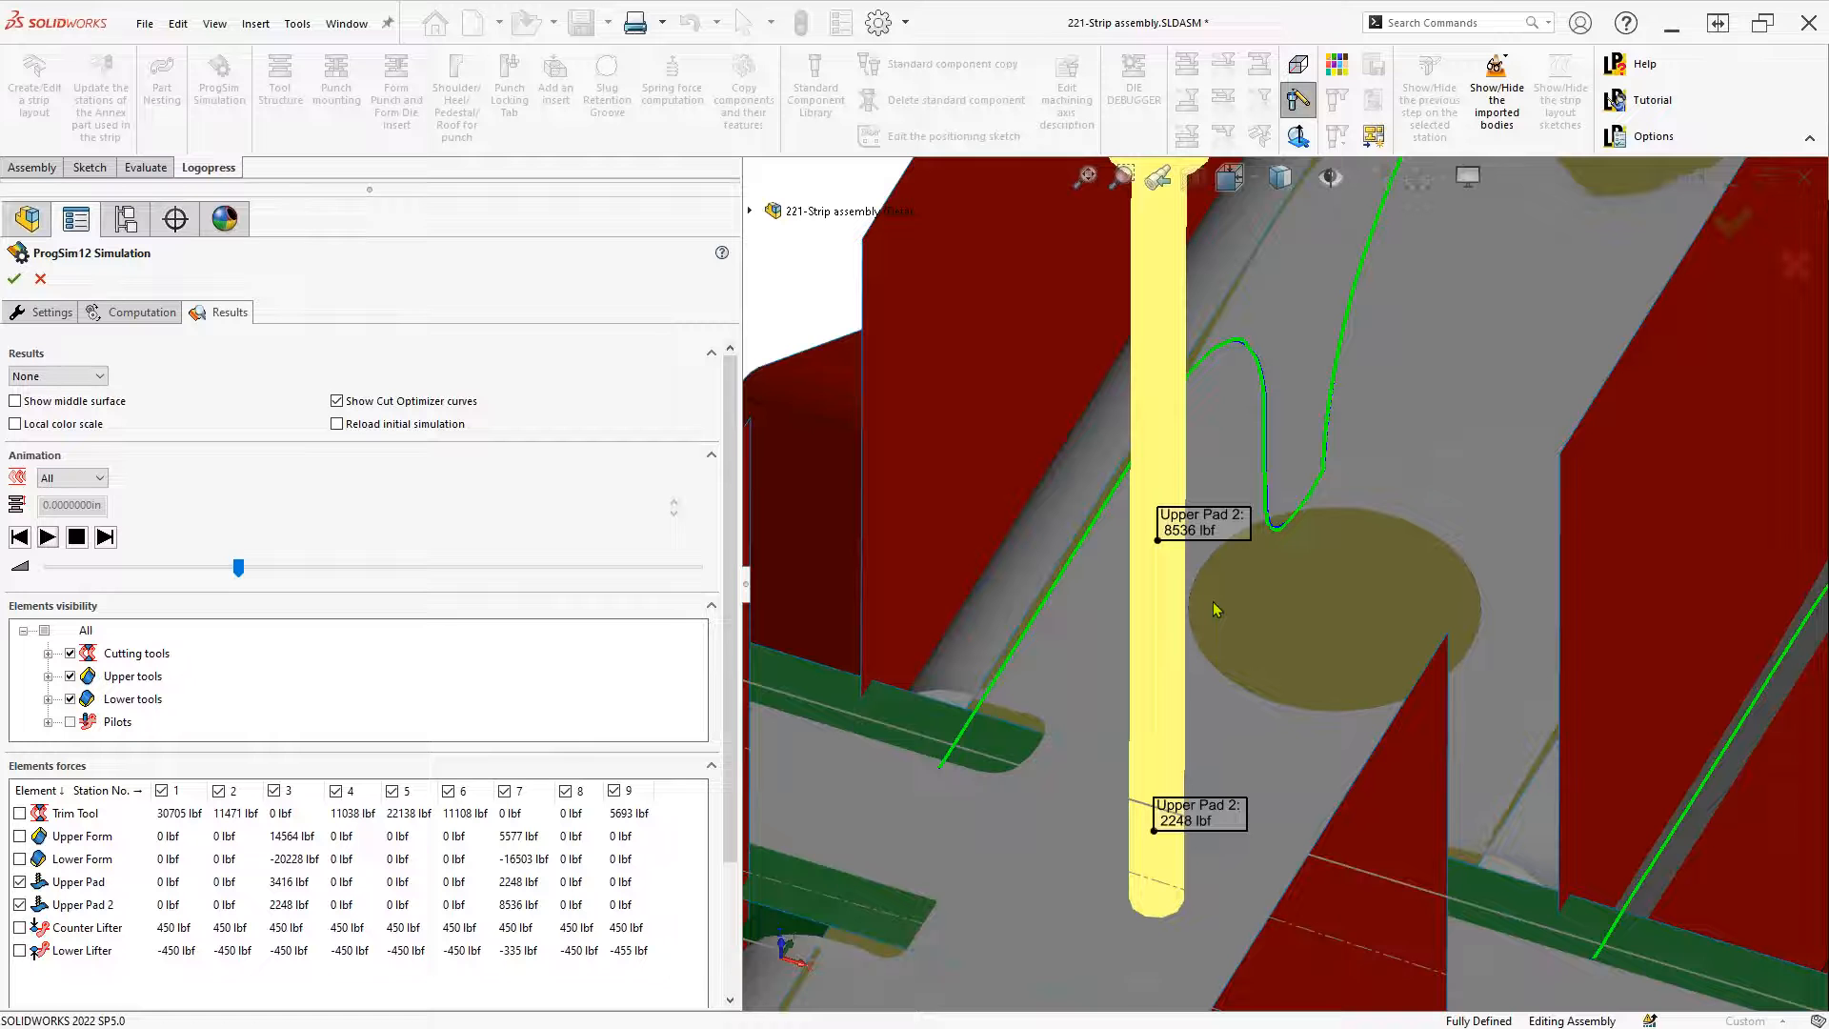
pyautogui.scroll(10, 1215, 609)
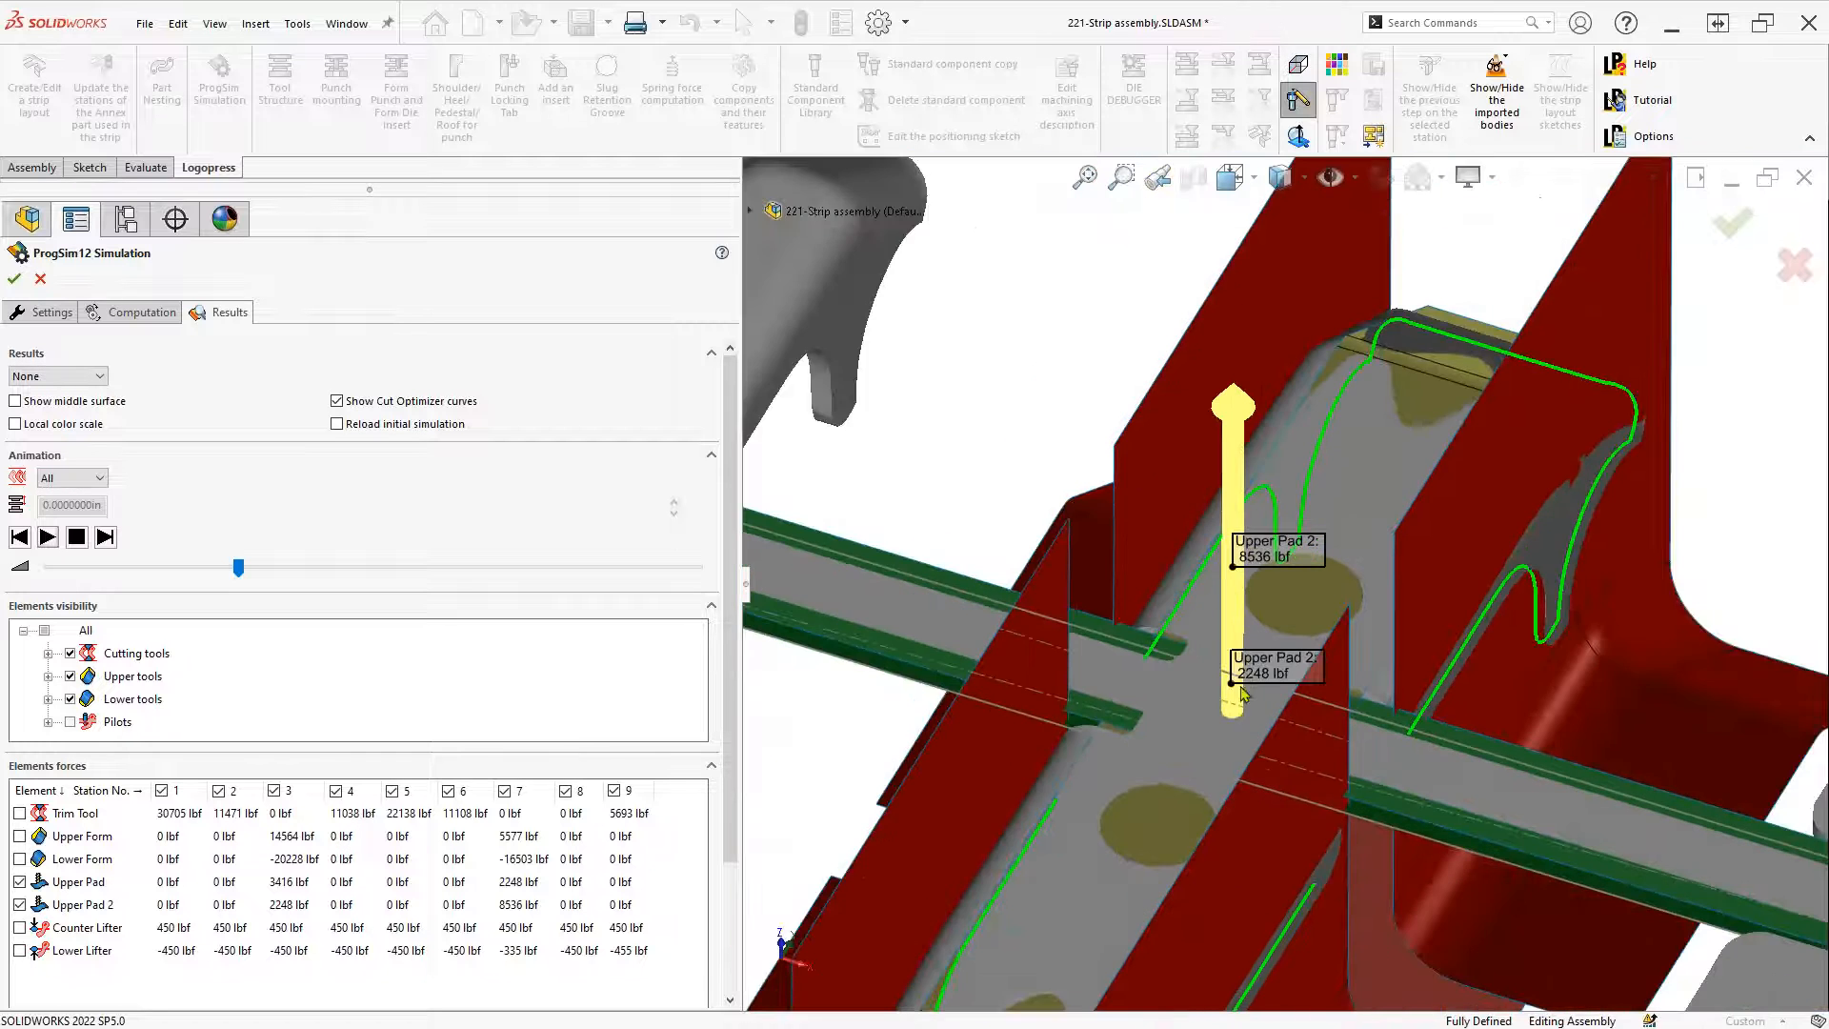
pyautogui.scroll(-2, 1291, 752)
pyautogui.scroll(1, 1293, 856)
pyautogui.scroll(-2, 1259, 926)
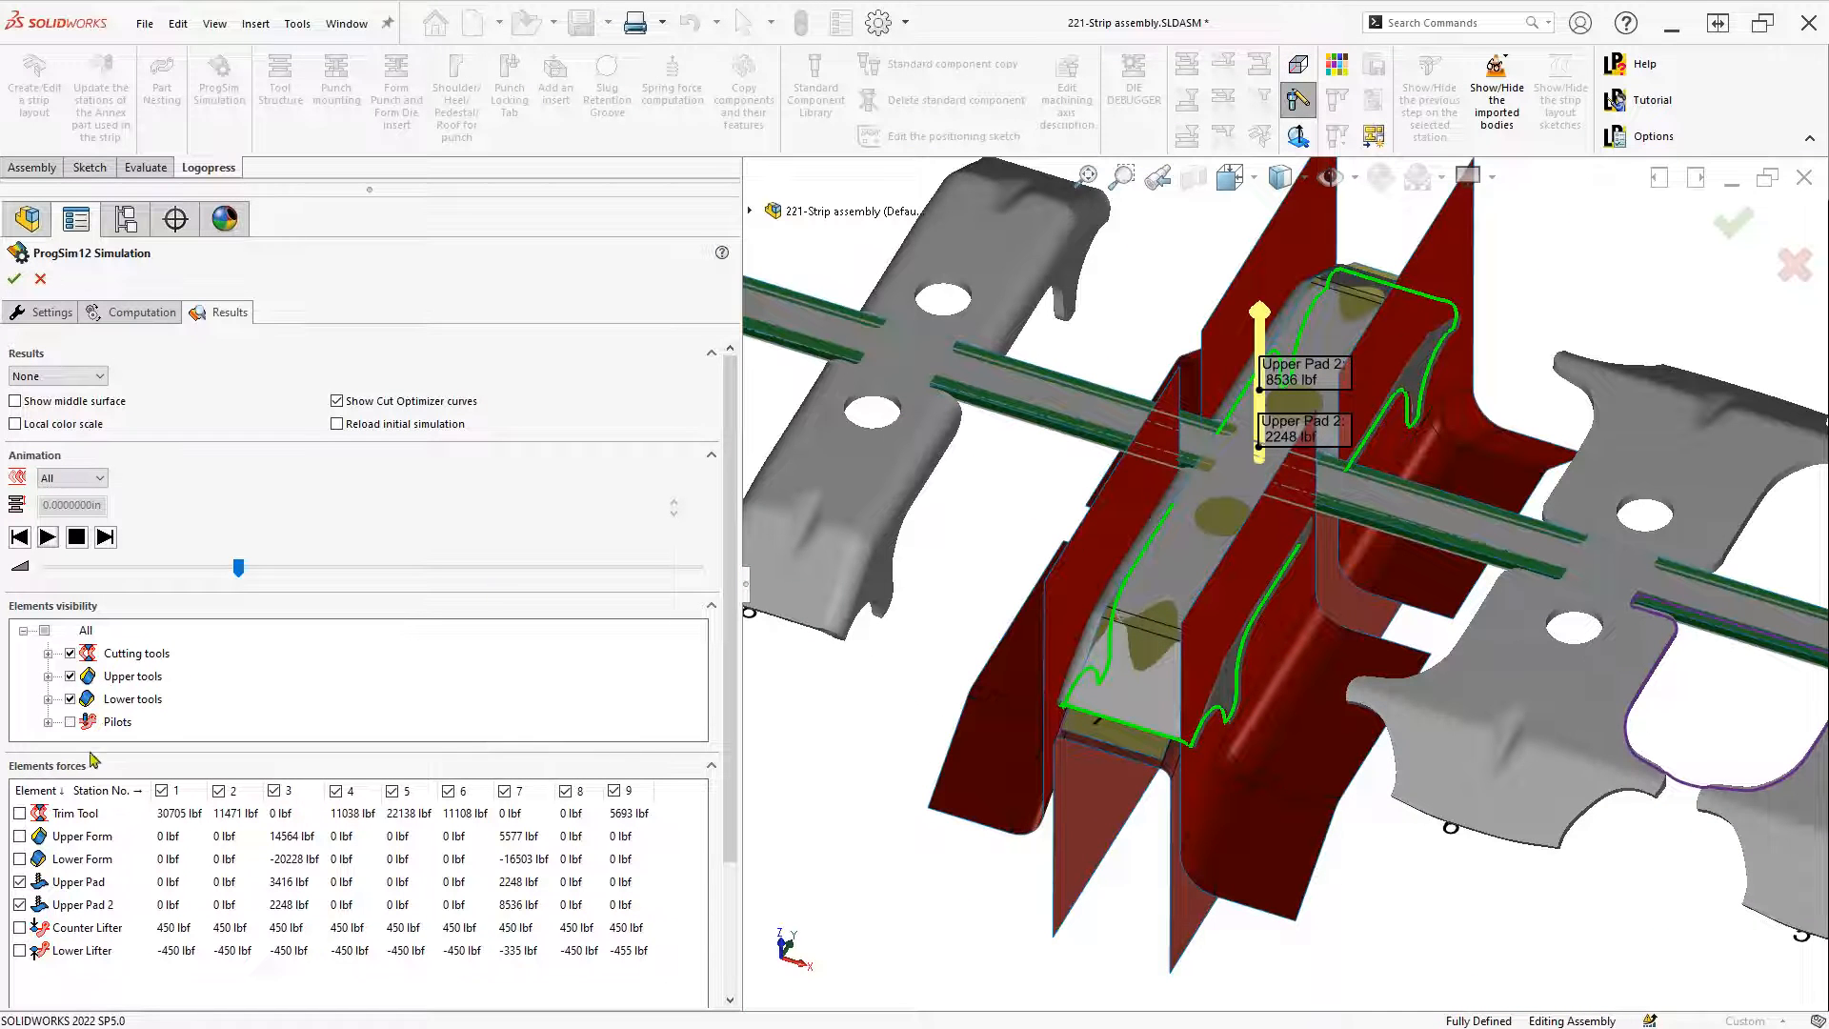
pyautogui.scroll(-8, 1303, 362)
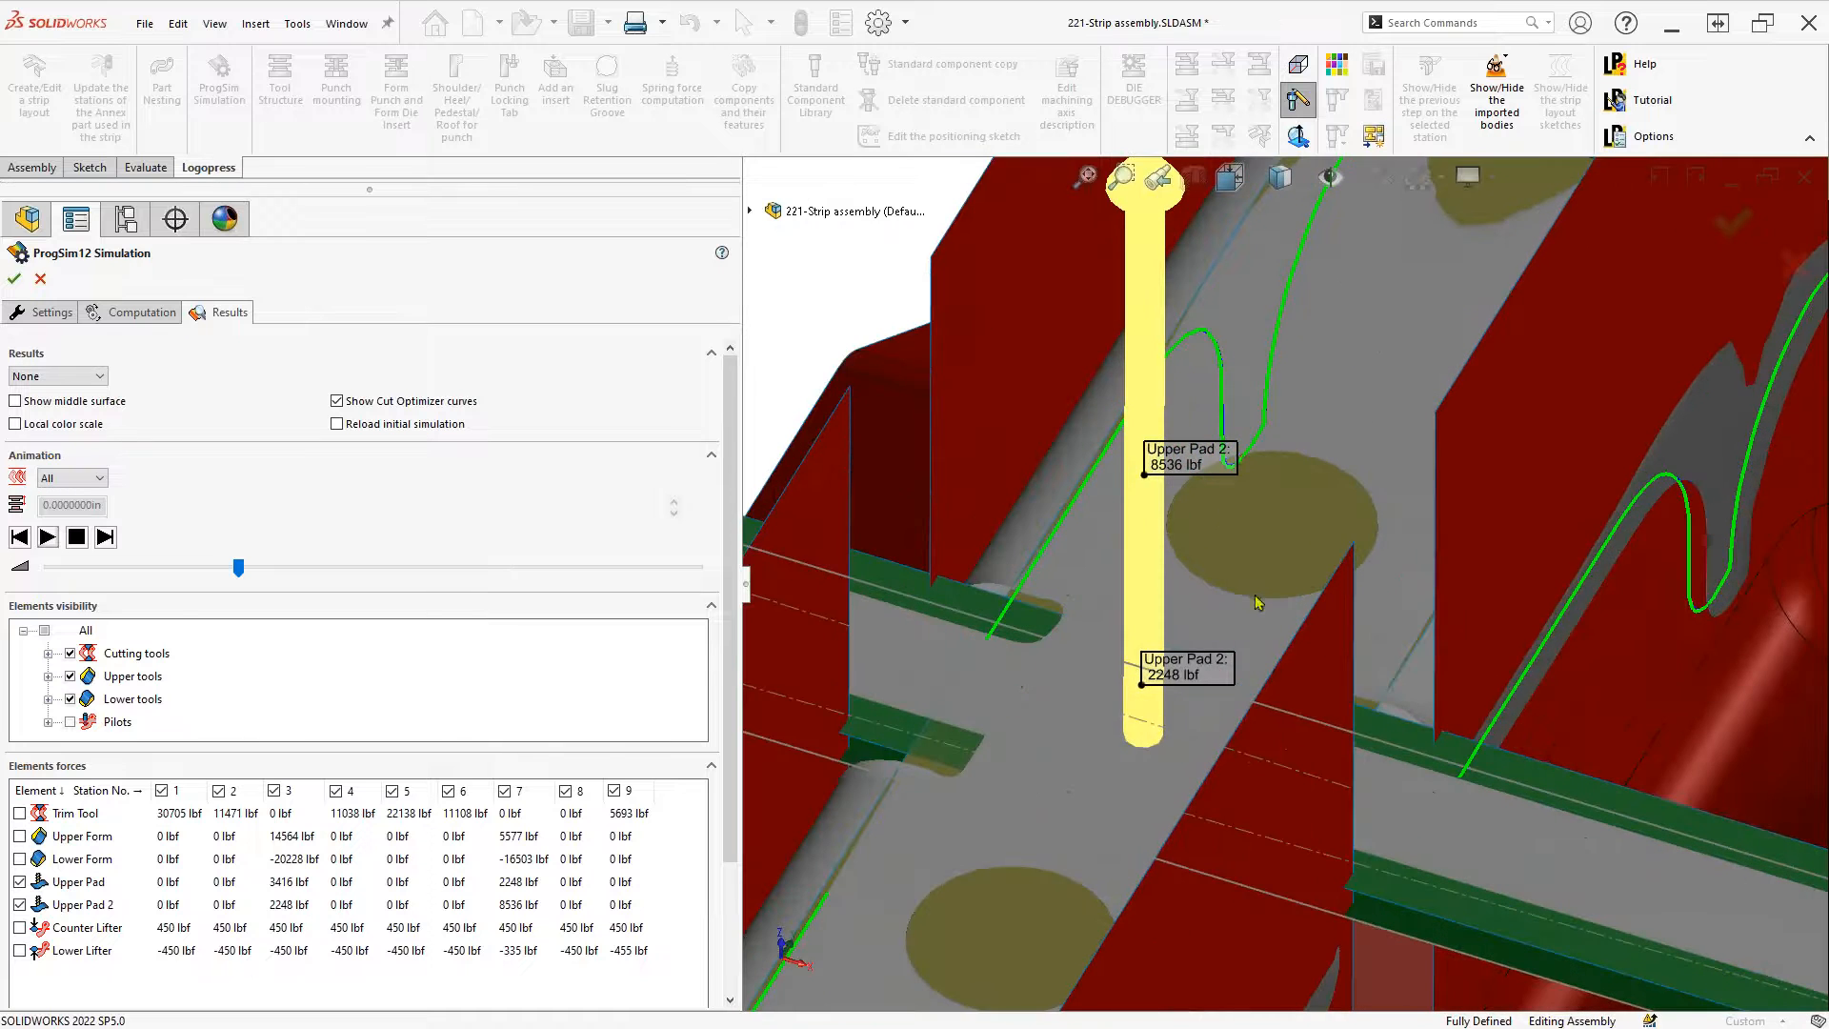
pyautogui.scroll(1, 1259, 603)
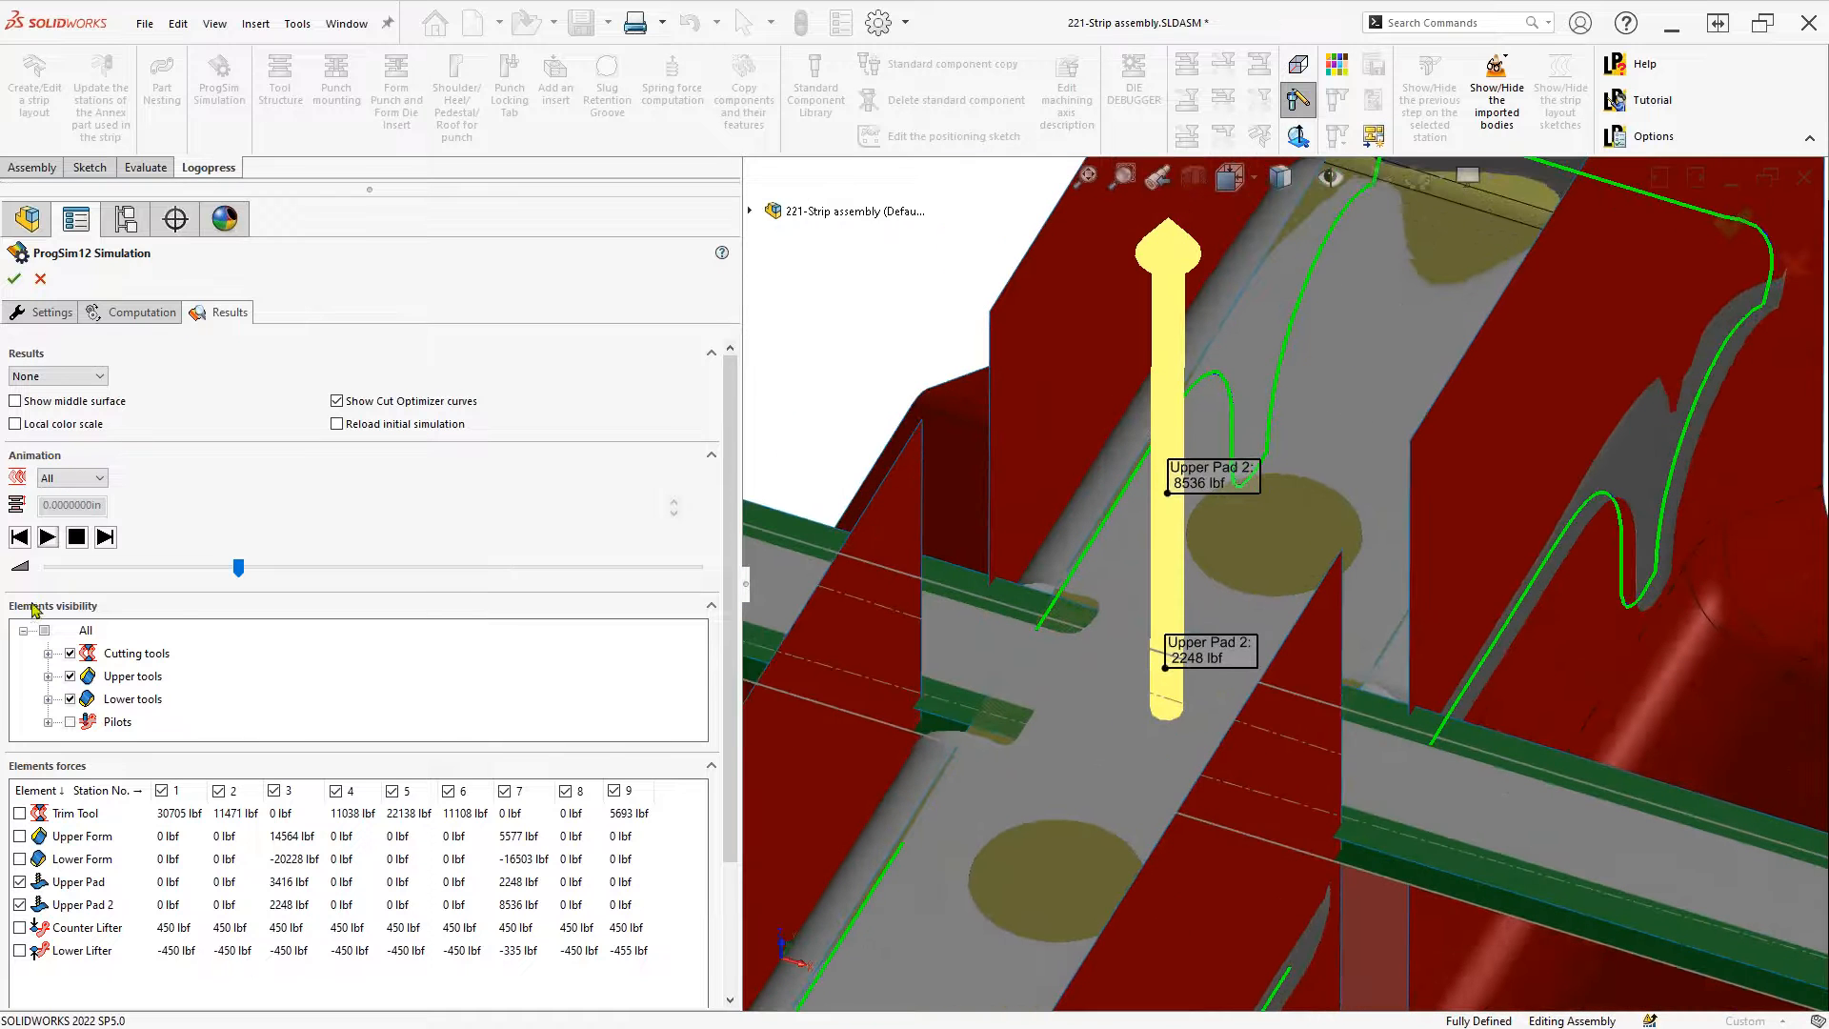
# Hide all upper tools except Upper Pad and Upper Pad 2
pyautogui.click(47, 676)
pyautogui.click(70, 630)
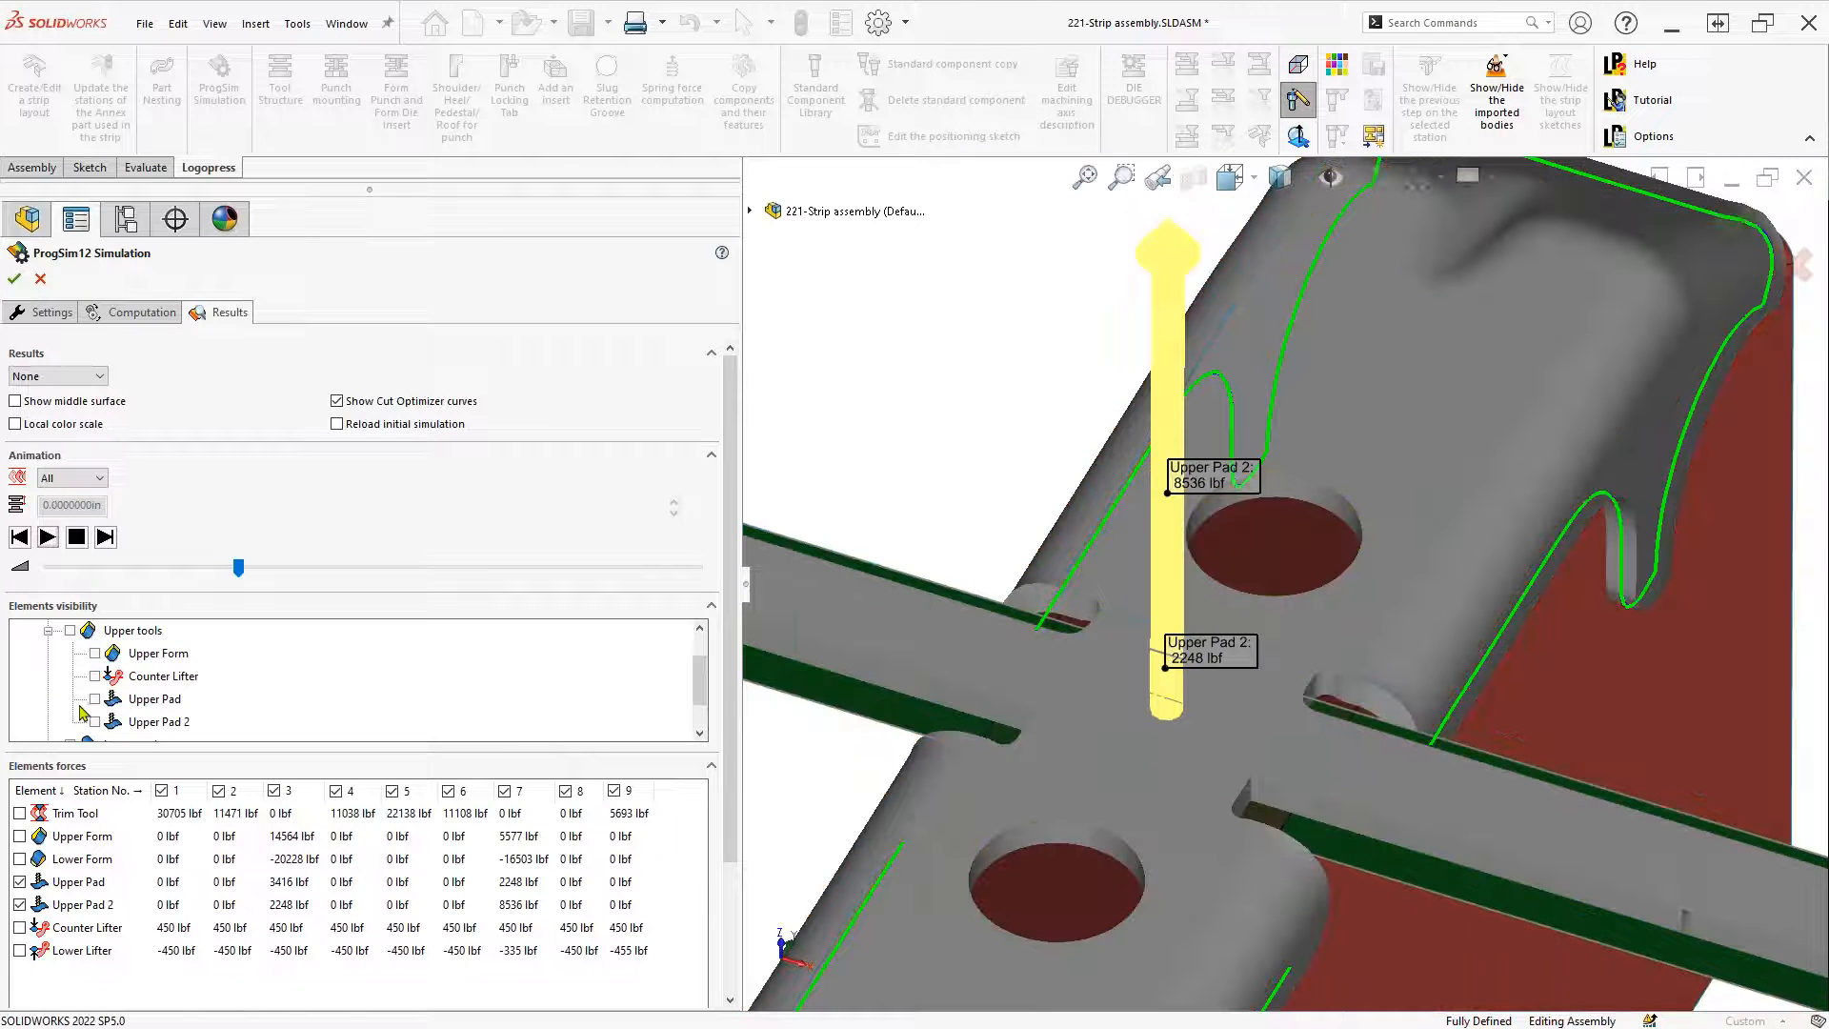
pyautogui.click(95, 700)
pyautogui.click(95, 721)
pyautogui.scroll(8, 915, 772)
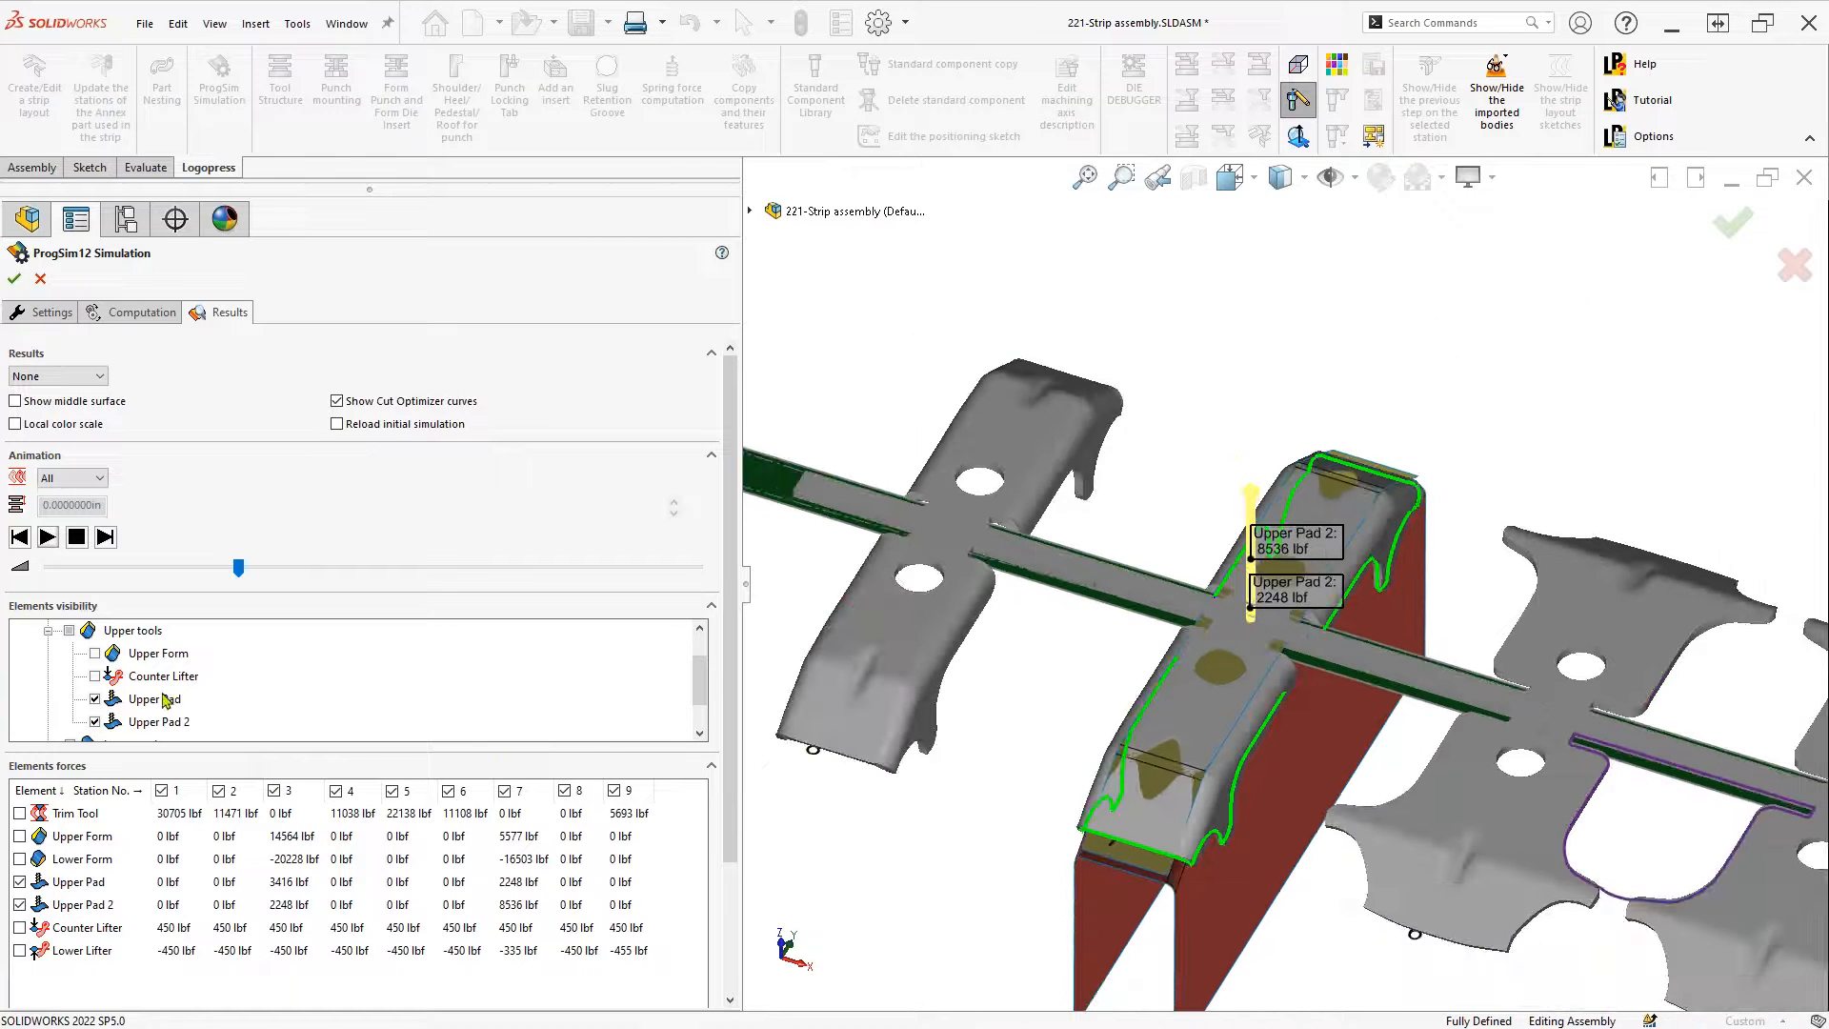
pyautogui.scroll(-1, 88, 710)
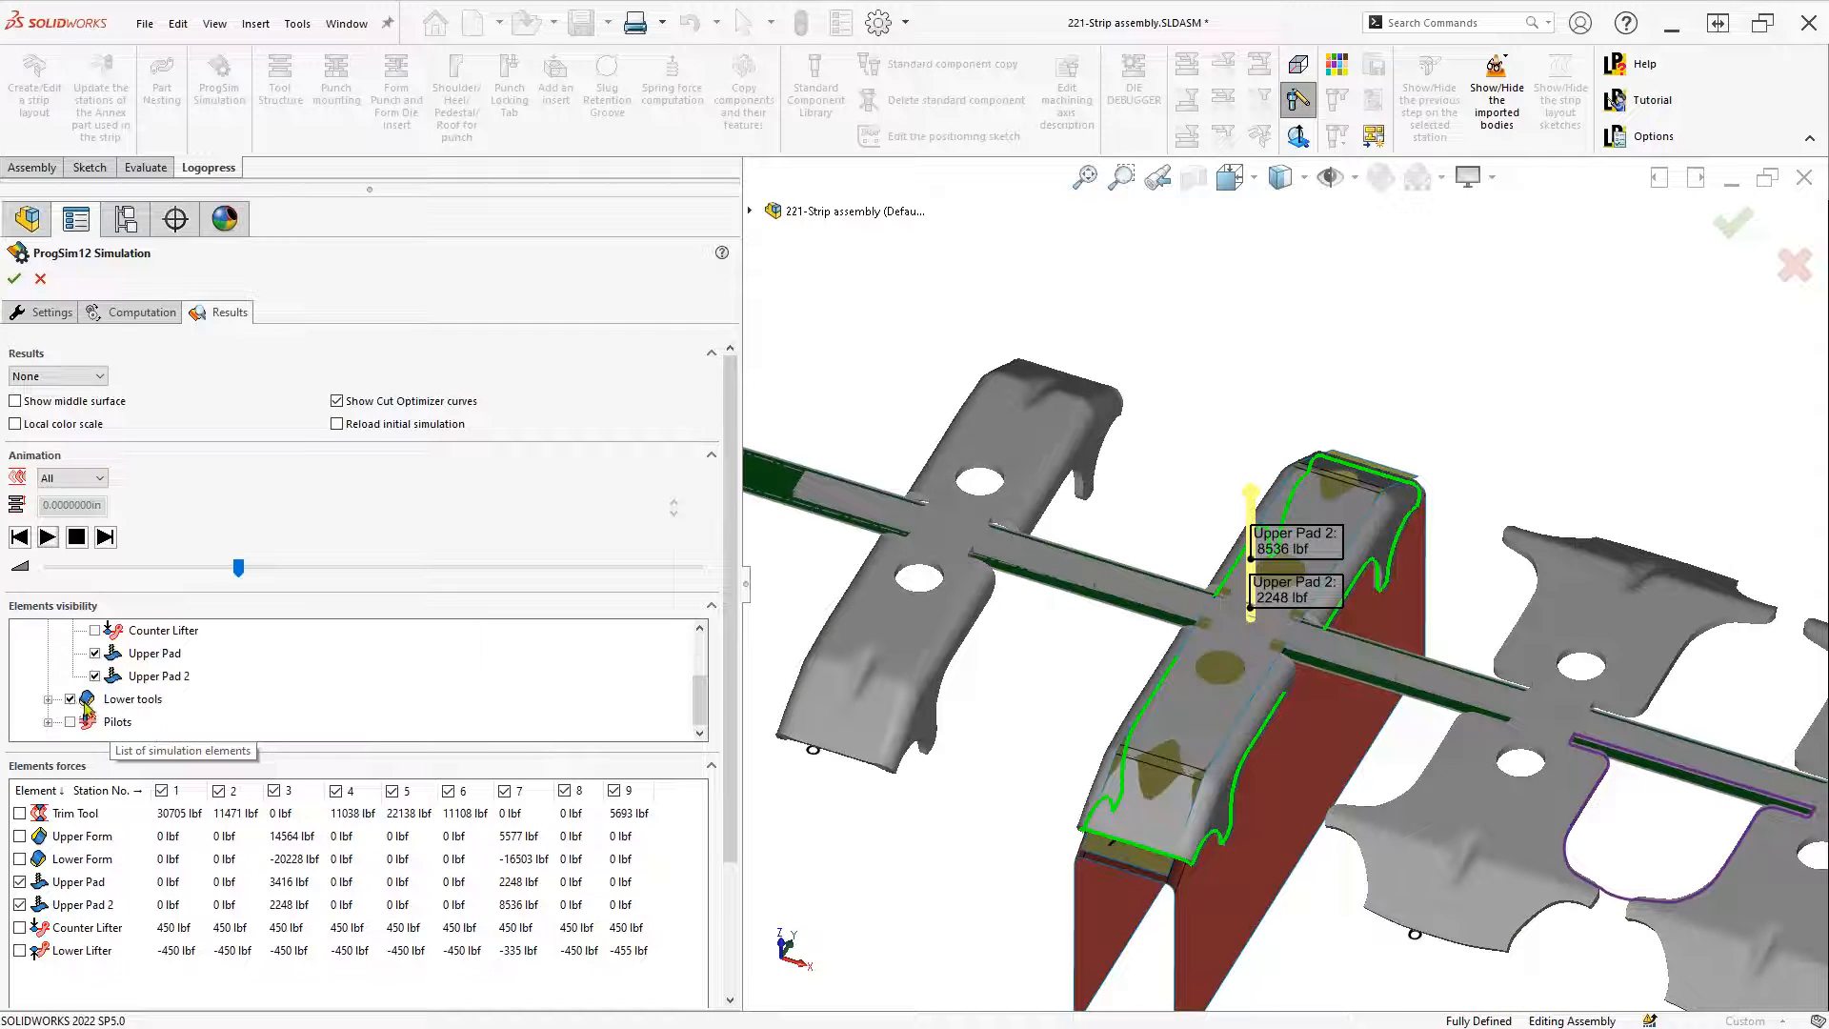
# Hide the lower tools and zoom in on the pad force arrows labeled 3416 lbf and 2248 lbf
pyautogui.click(71, 699)
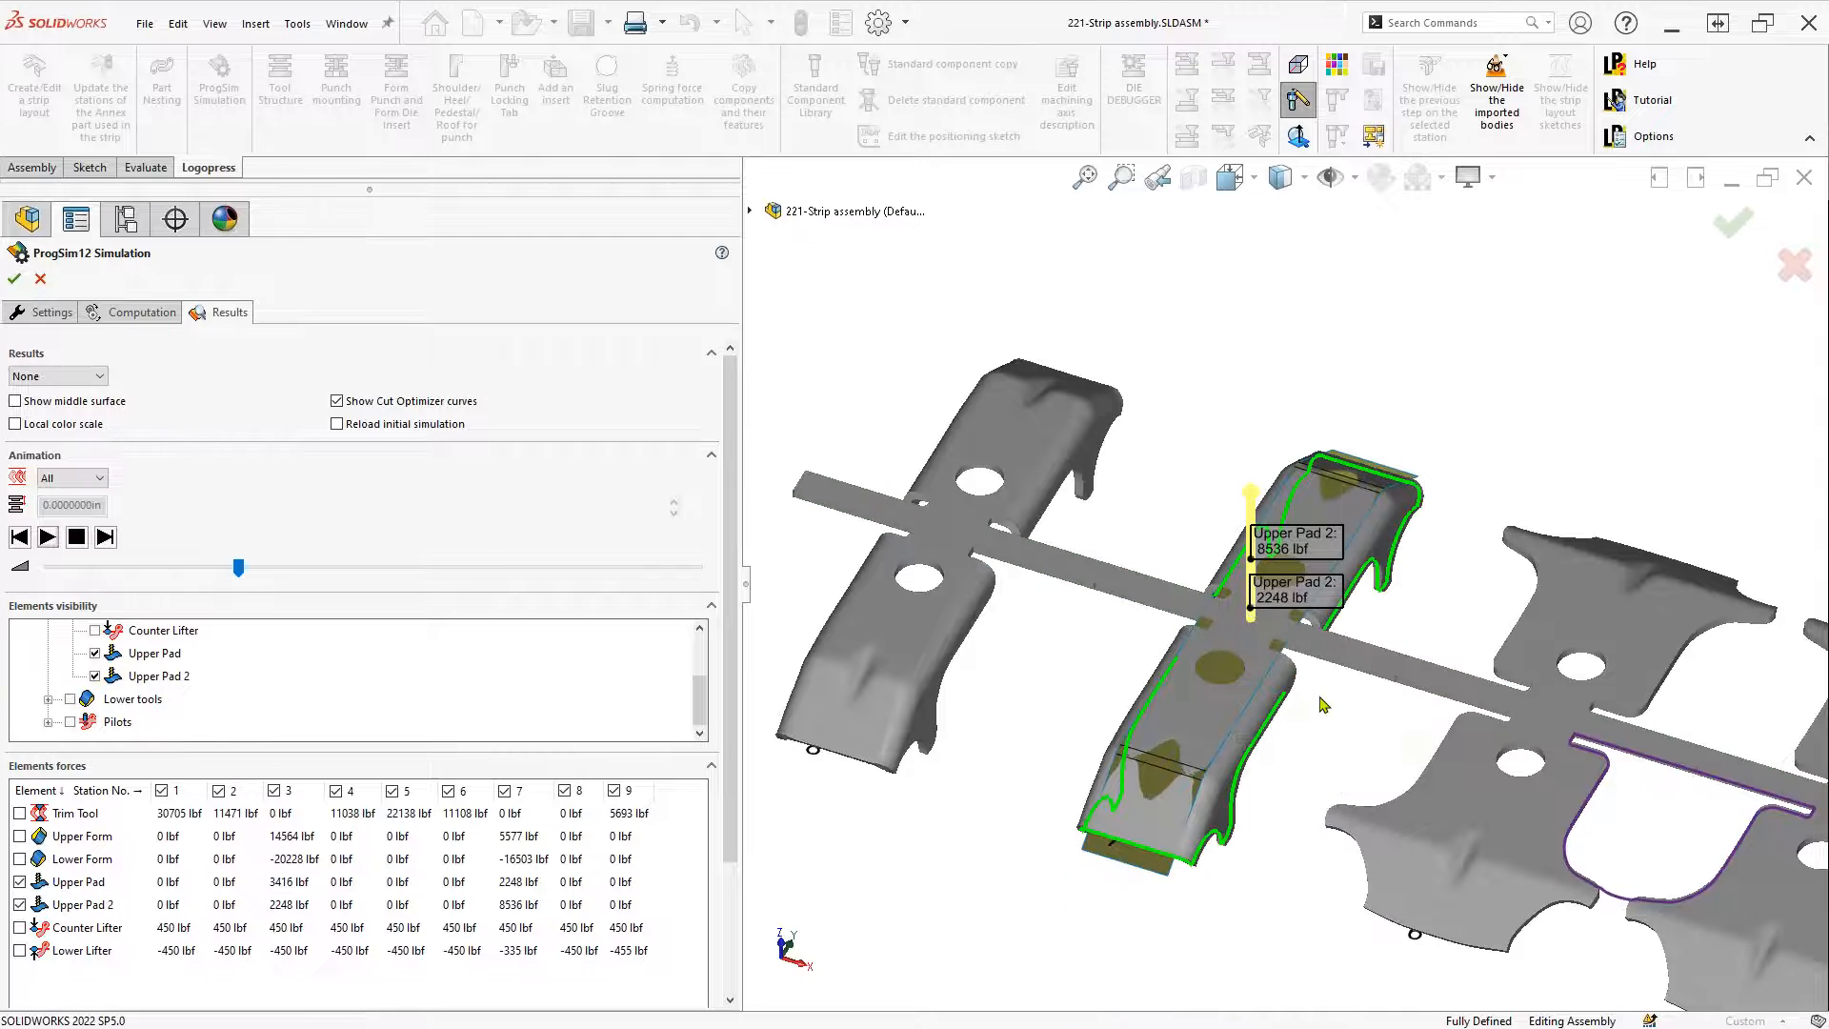
pyautogui.scroll(-4, 1325, 566)
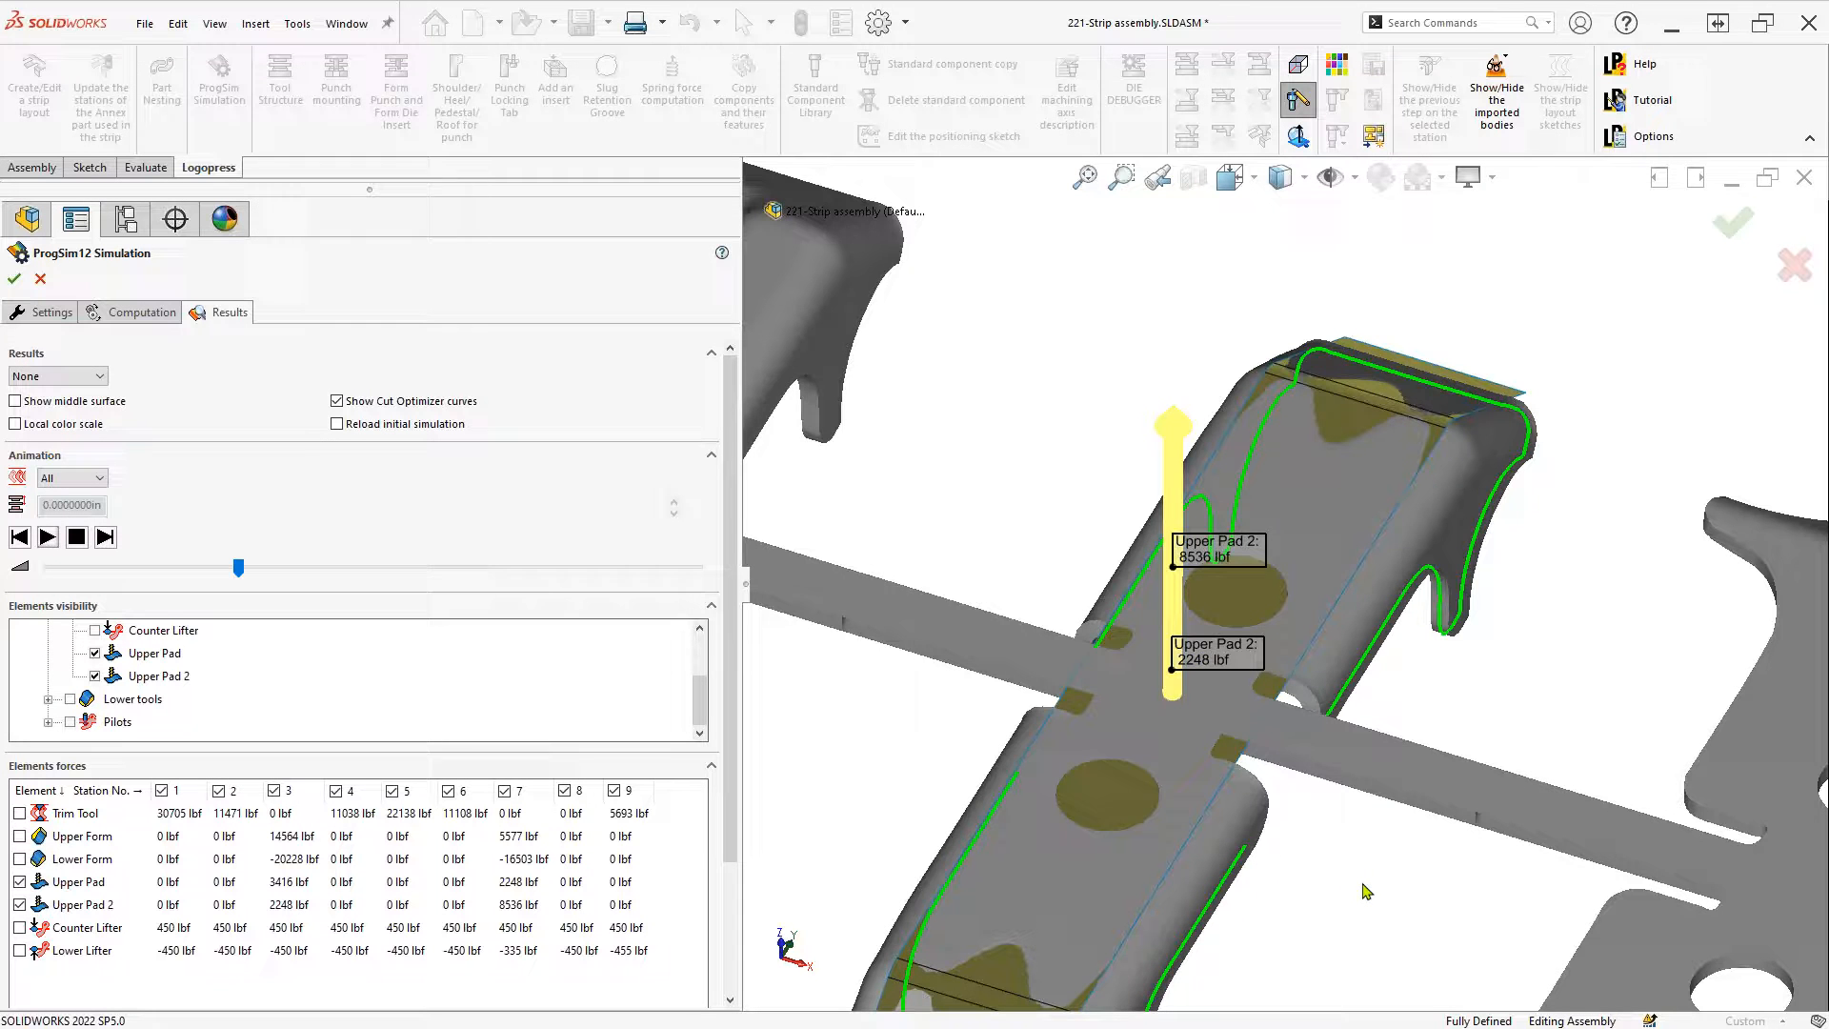
pyautogui.scroll(3, 1361, 888)
pyautogui.scroll(2, 1357, 888)
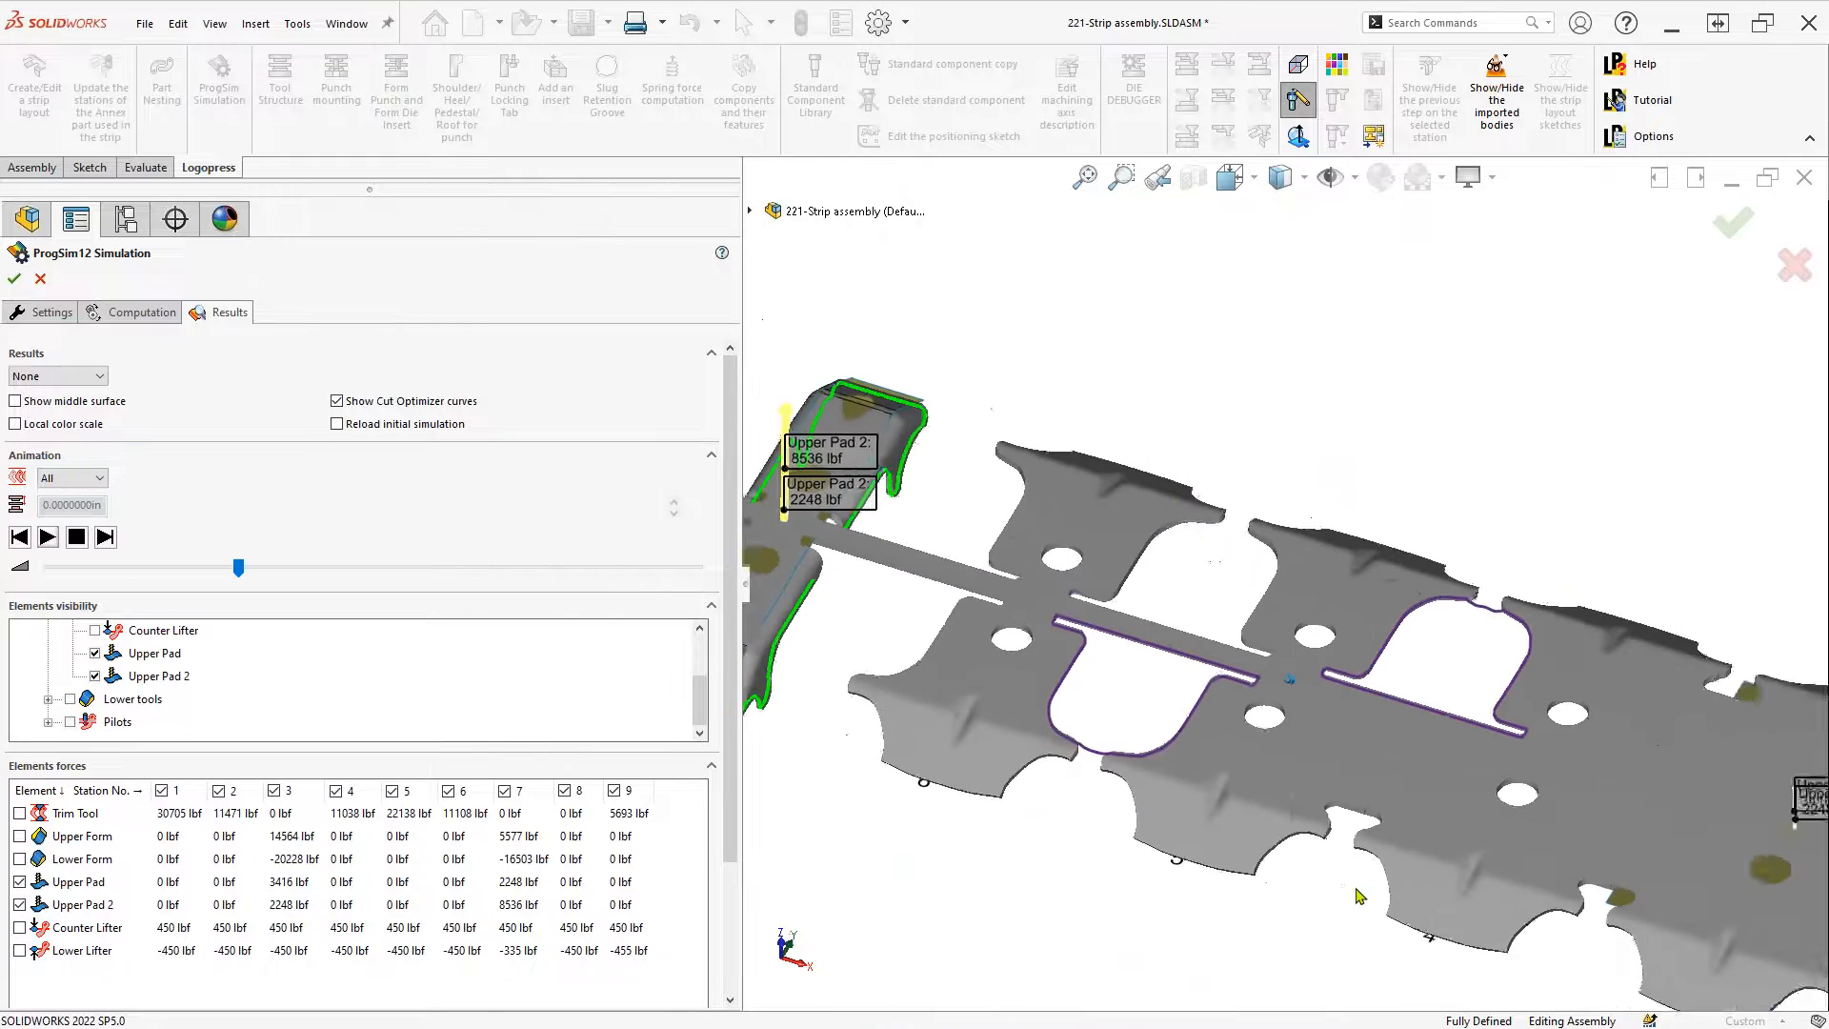
pyautogui.scroll(-10, 1357, 888)
pyautogui.scroll(-5, 1398, 701)
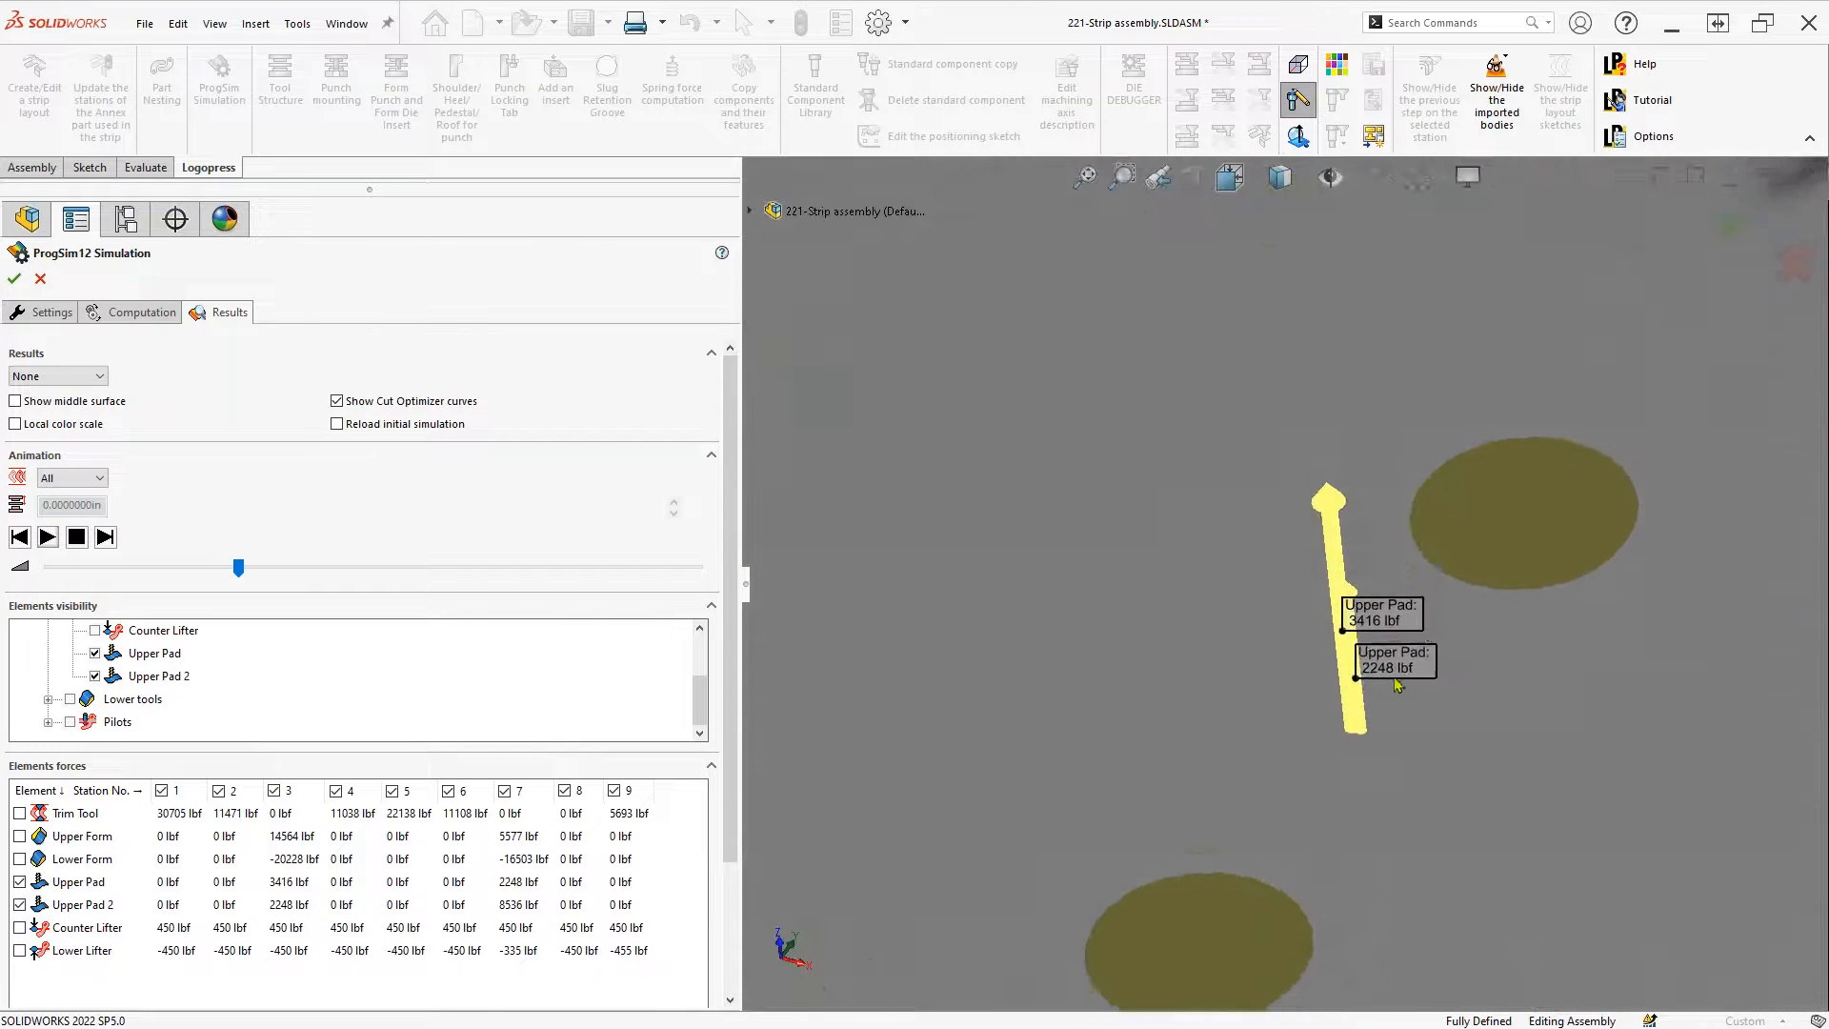
# Zoom out to the full strip with the 8536 lbf and 2248 lbf pad labels still shown
pyautogui.scroll(6, 1397, 727)
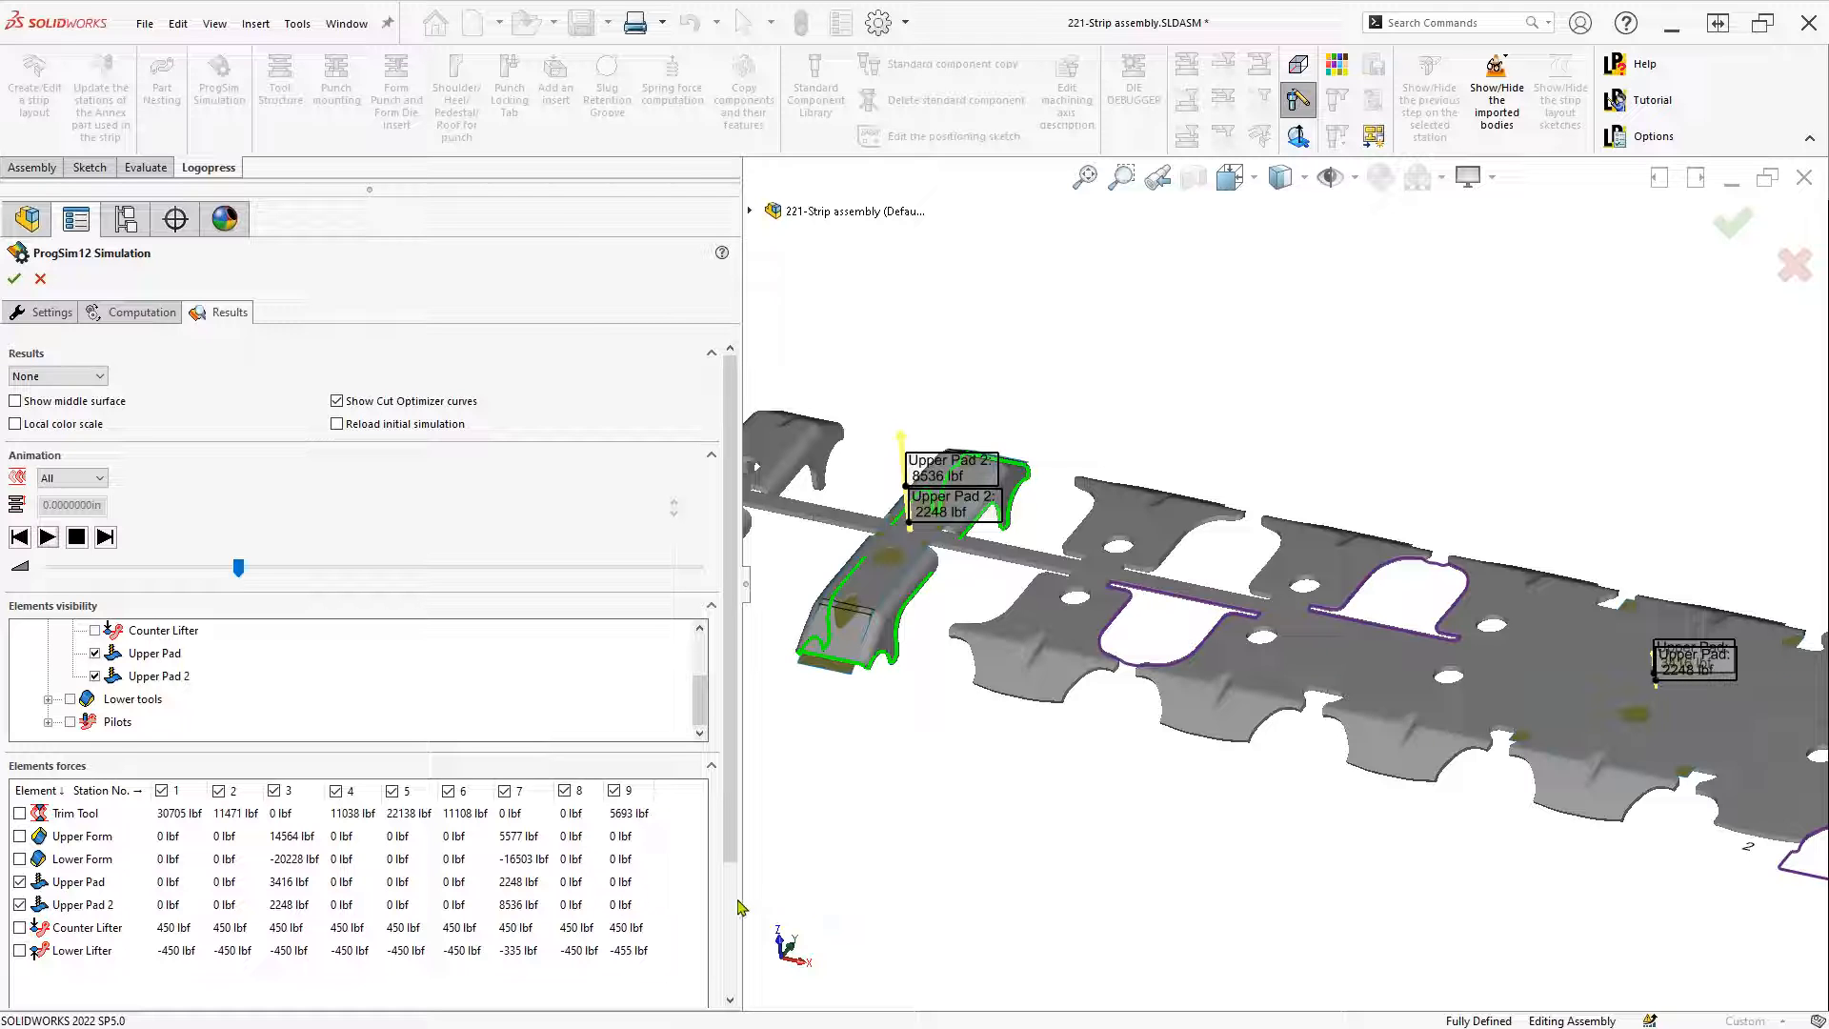
# Hide the Upper Pad and Upper Pad 2 force labels and tool bodies
pyautogui.click(19, 881)
pyautogui.click(19, 904)
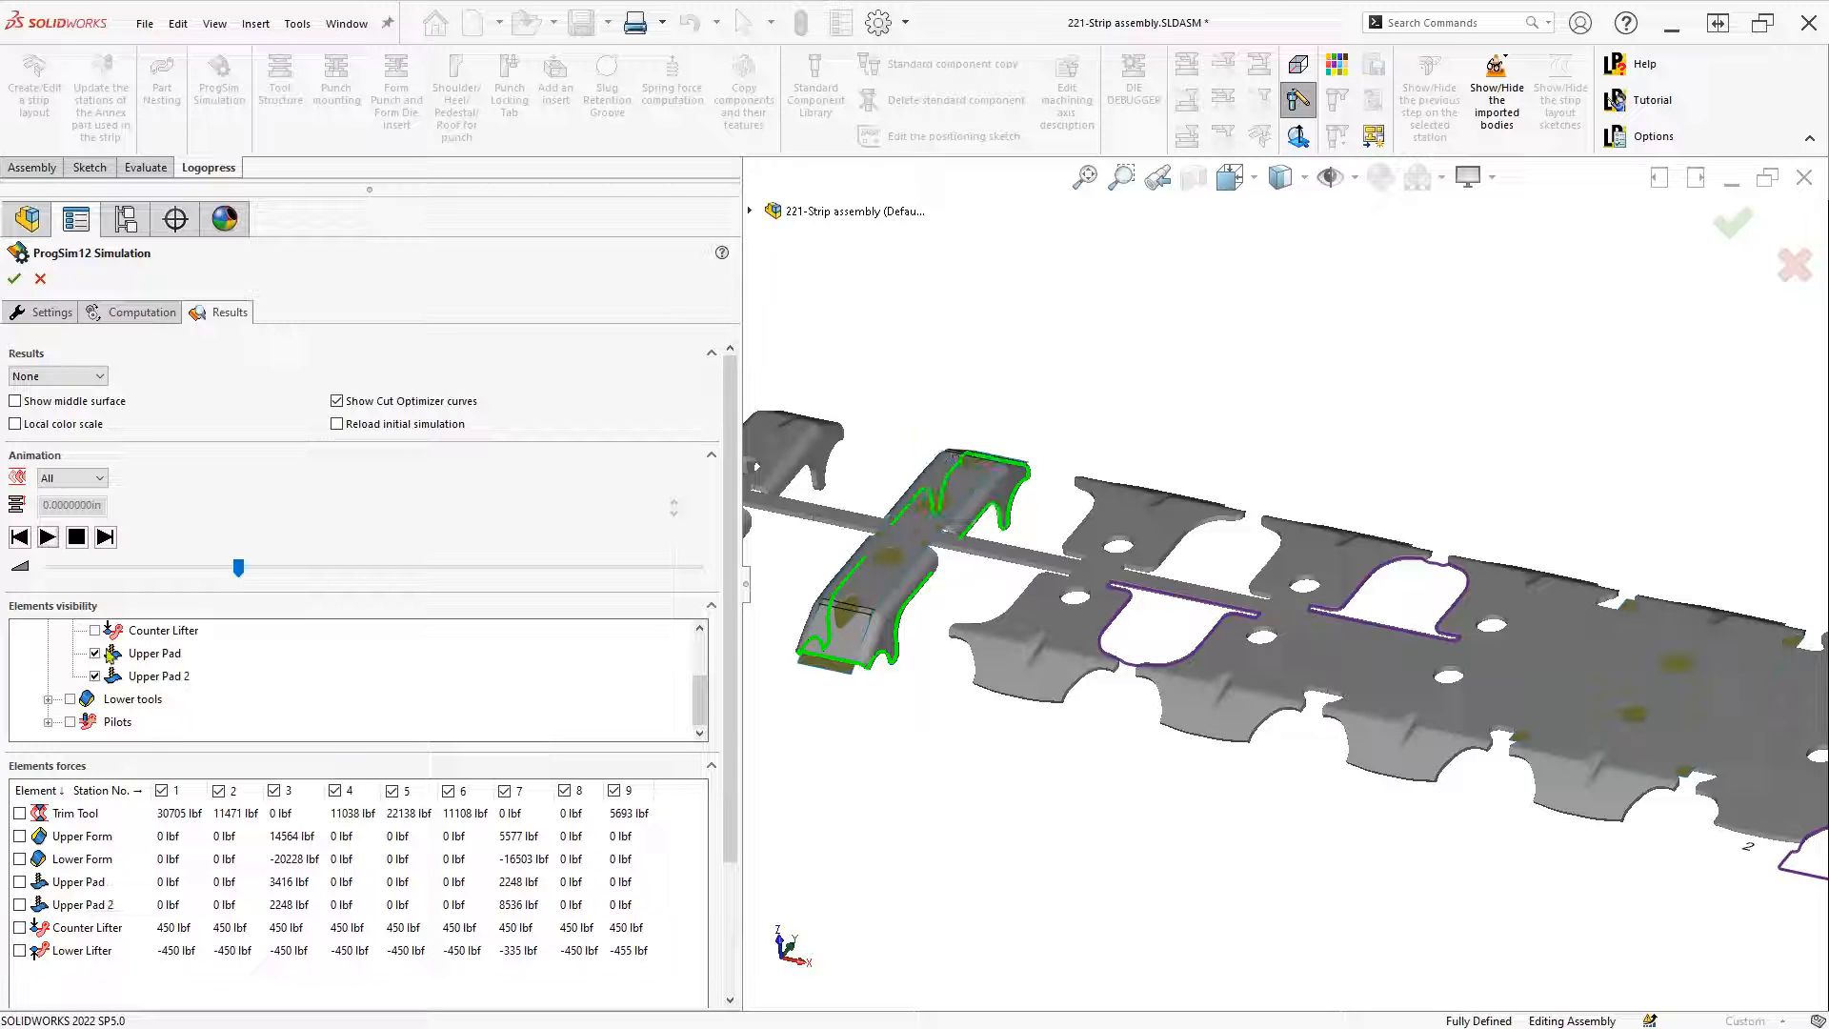
pyautogui.click(95, 653)
pyautogui.click(95, 676)
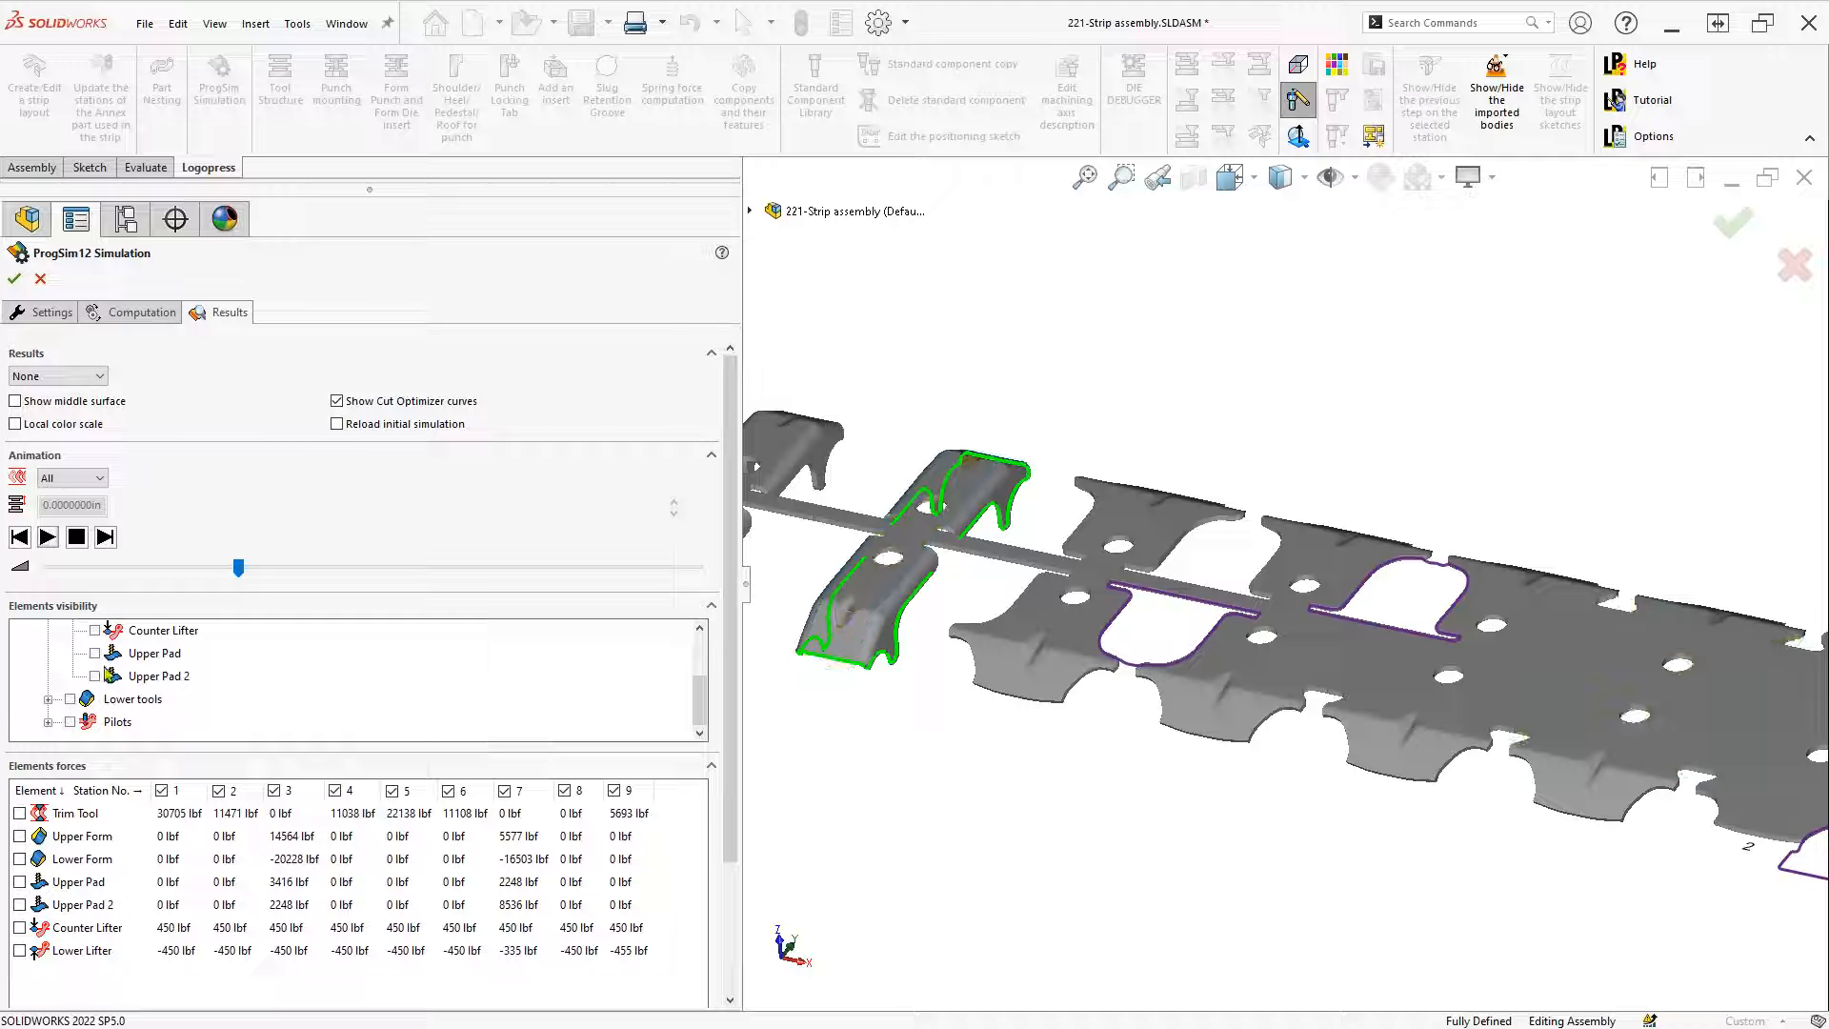
pyautogui.scroll(1, 109, 677)
# Show the Upper Form tool bodies and their force arrows, zooming in on the 5577 lbf label
pyautogui.click(95, 676)
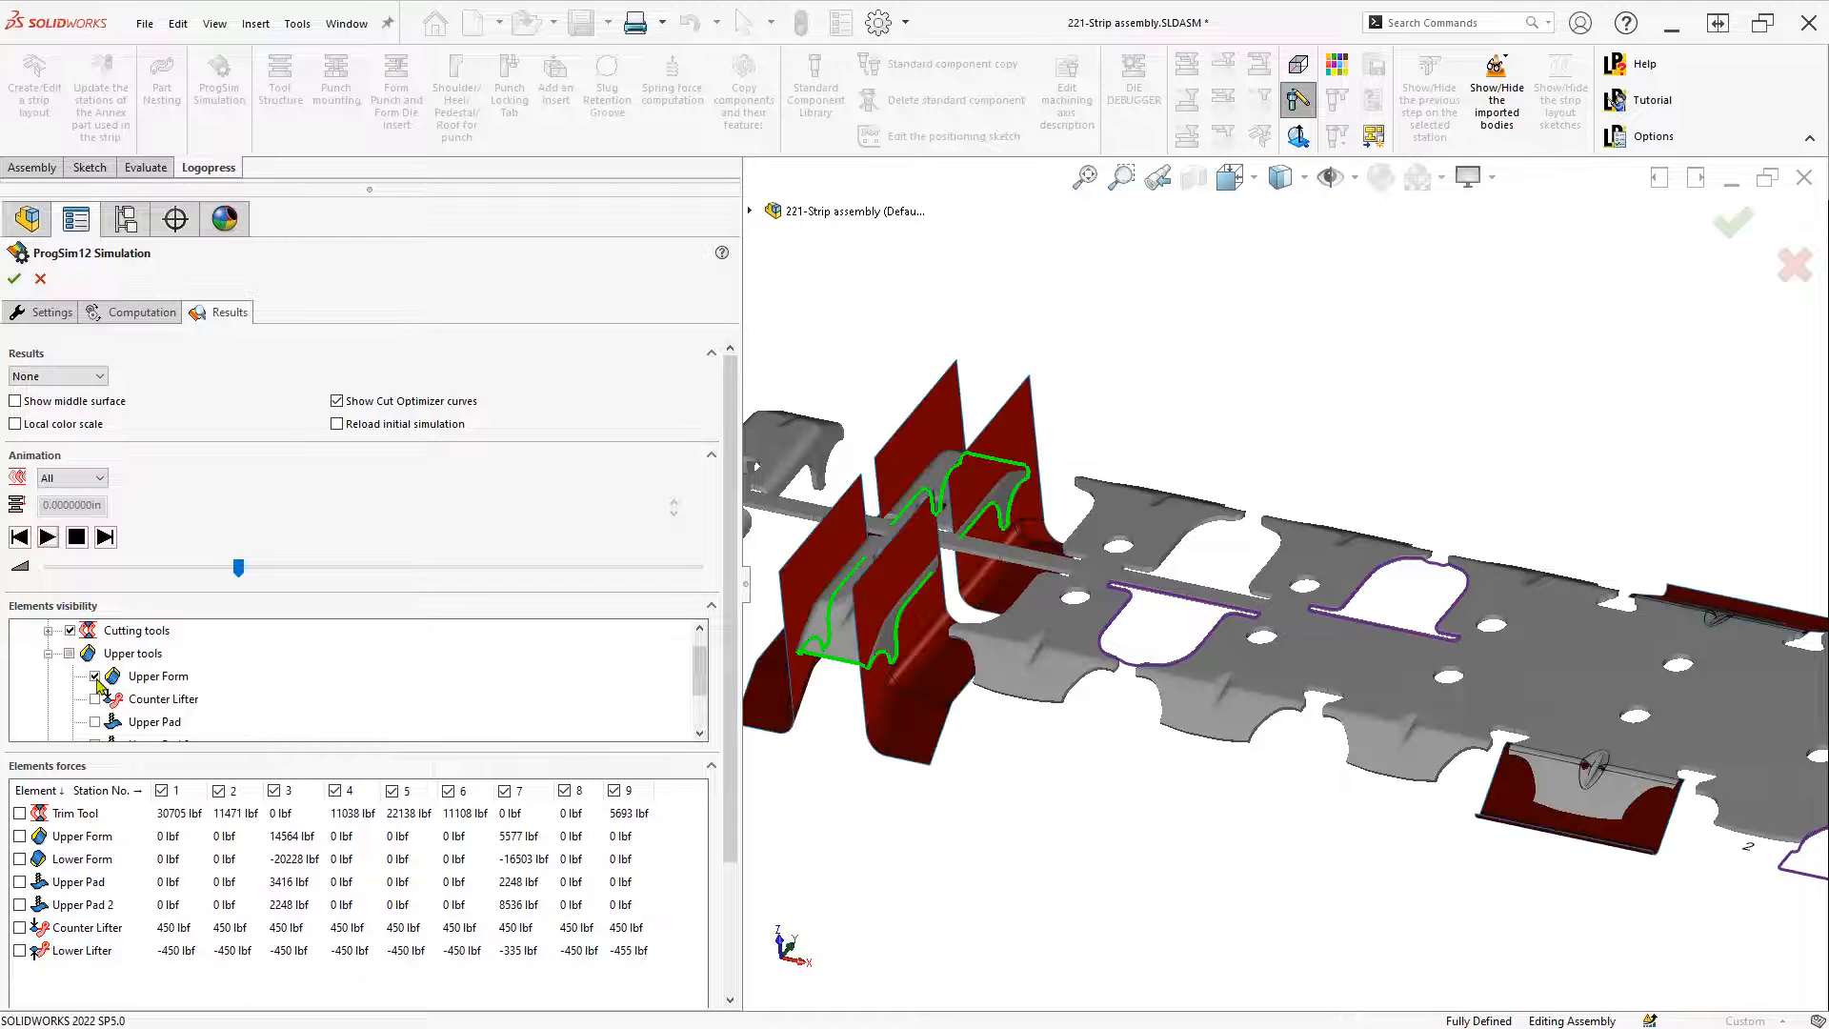
pyautogui.scroll(-1, 124, 717)
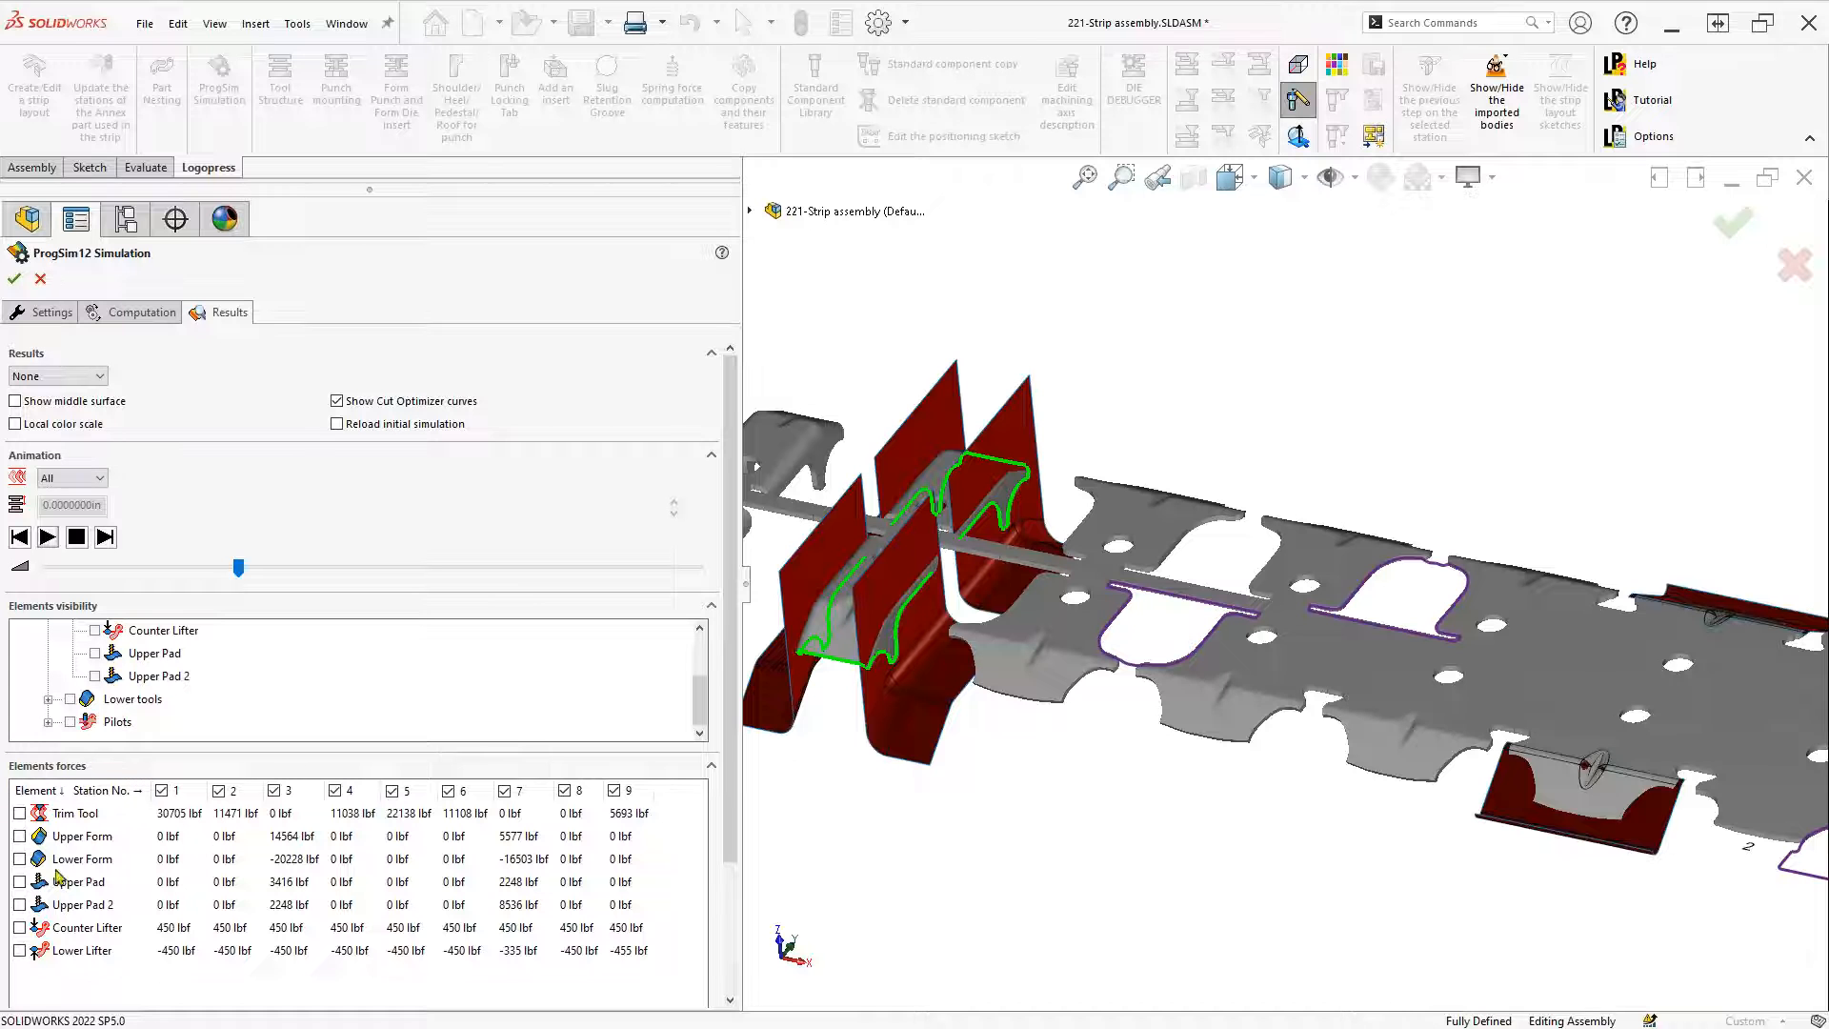
pyautogui.click(20, 836)
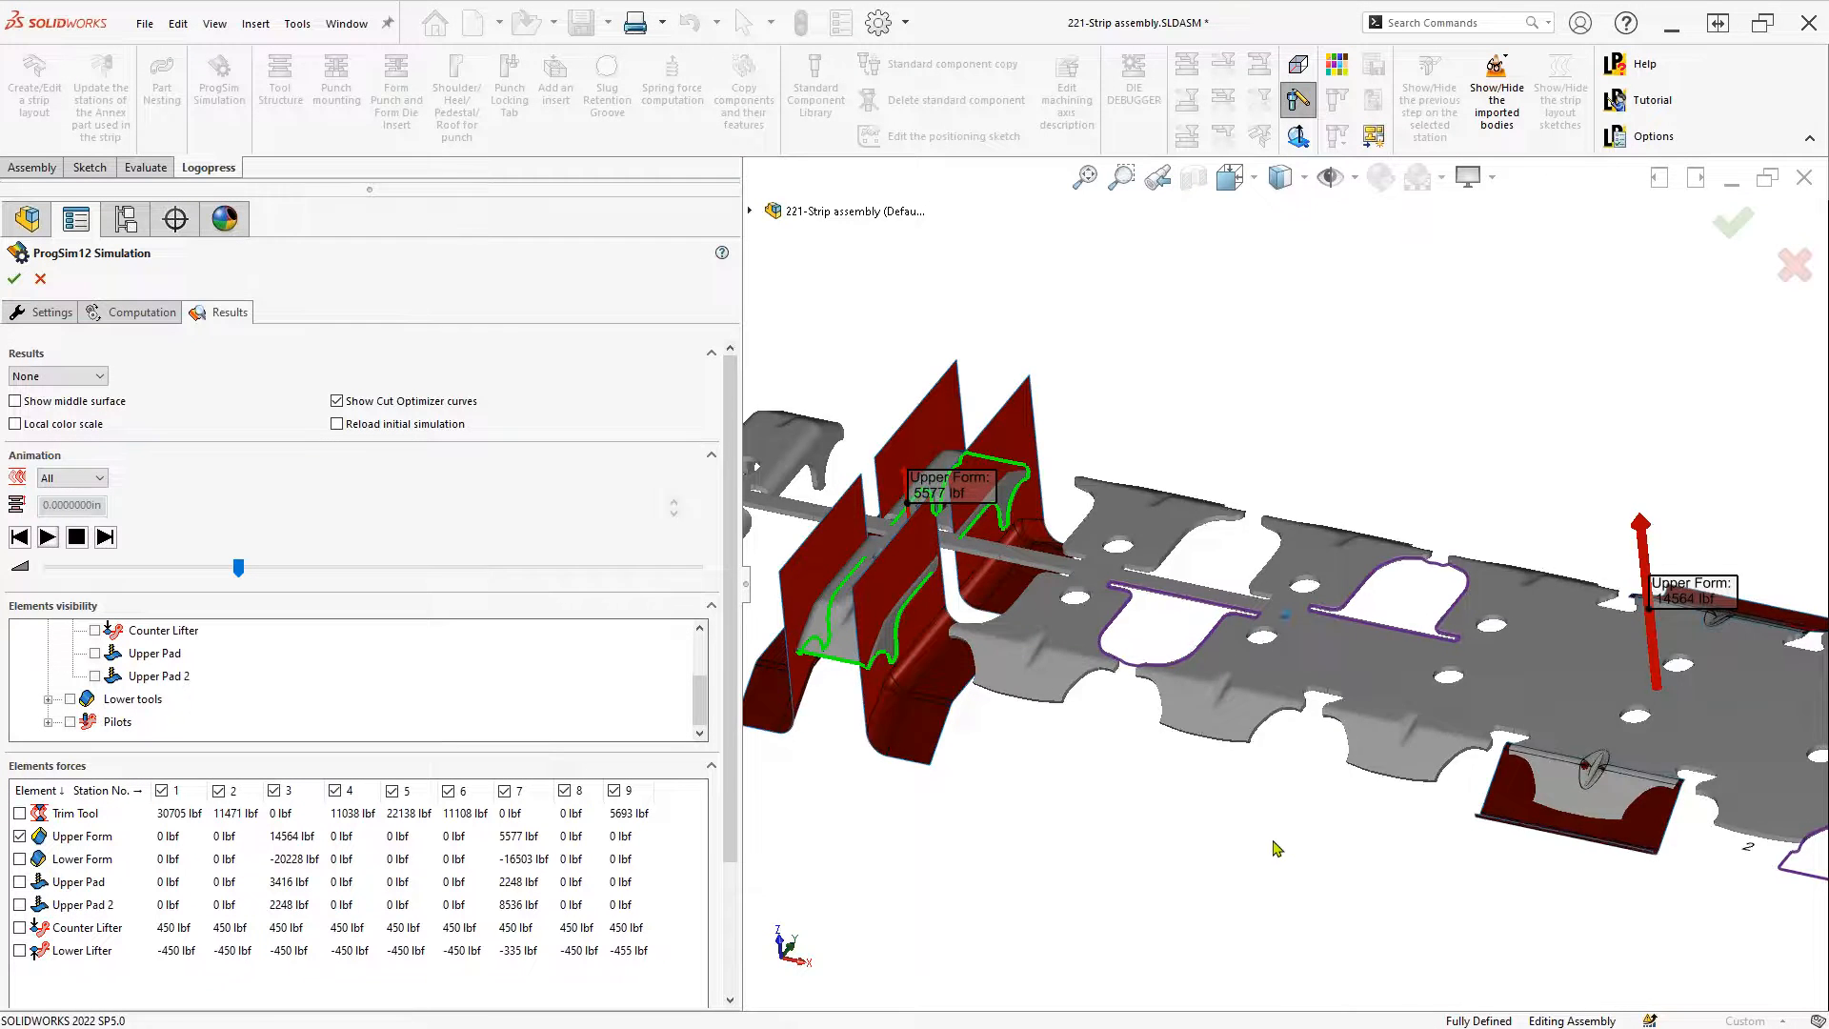
pyautogui.scroll(-2, 1277, 847)
pyautogui.scroll(-5, 1276, 847)
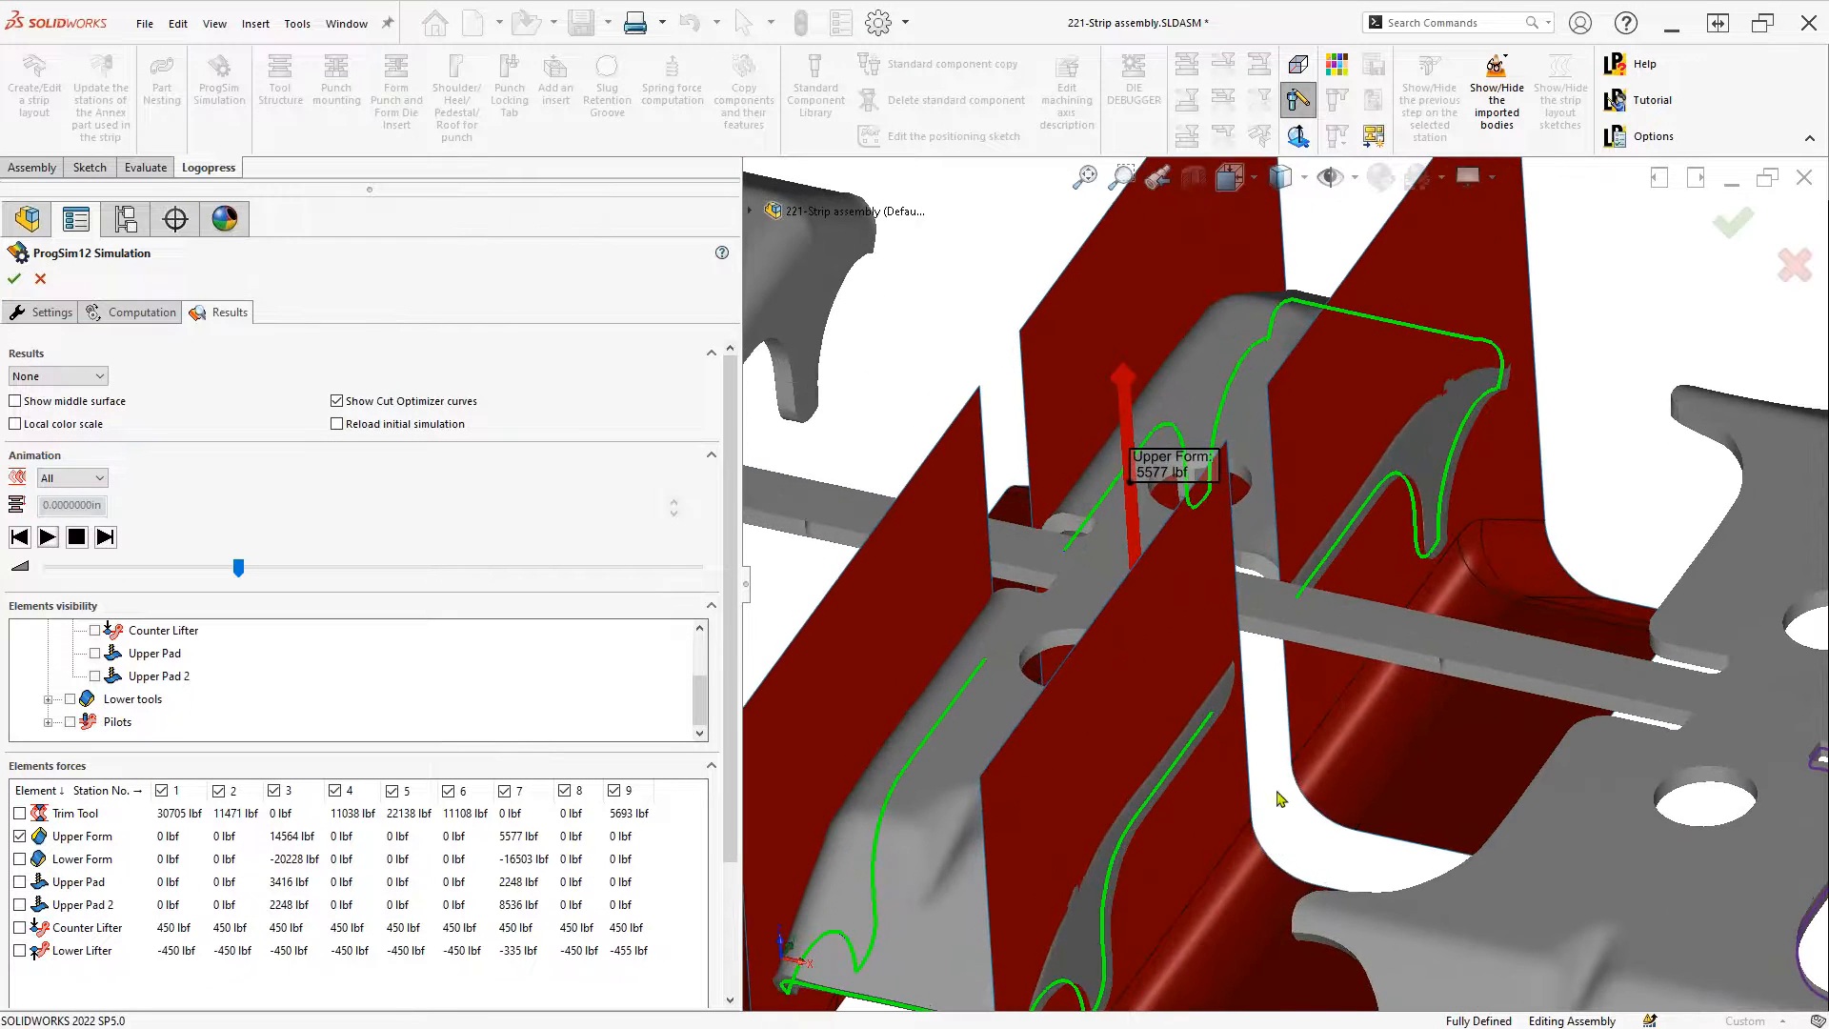
pyautogui.scroll(-4, 1253, 539)
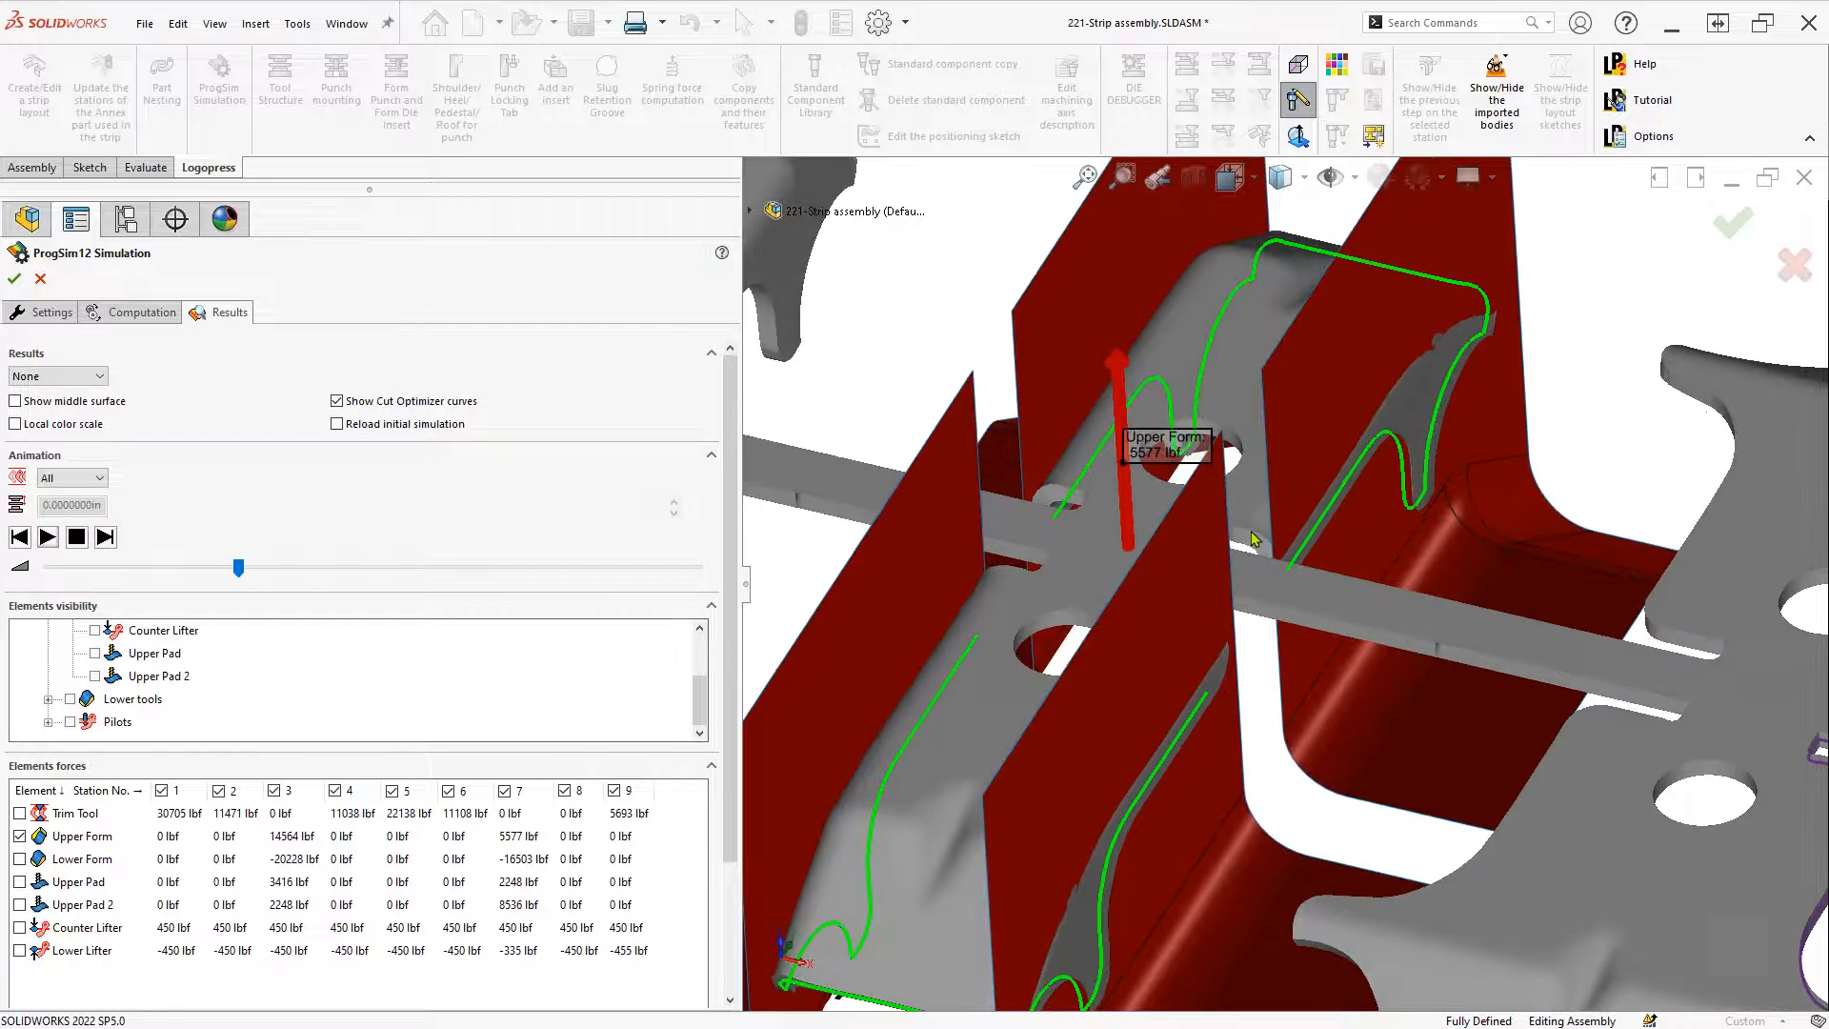
pyautogui.scroll(-1, 1253, 539)
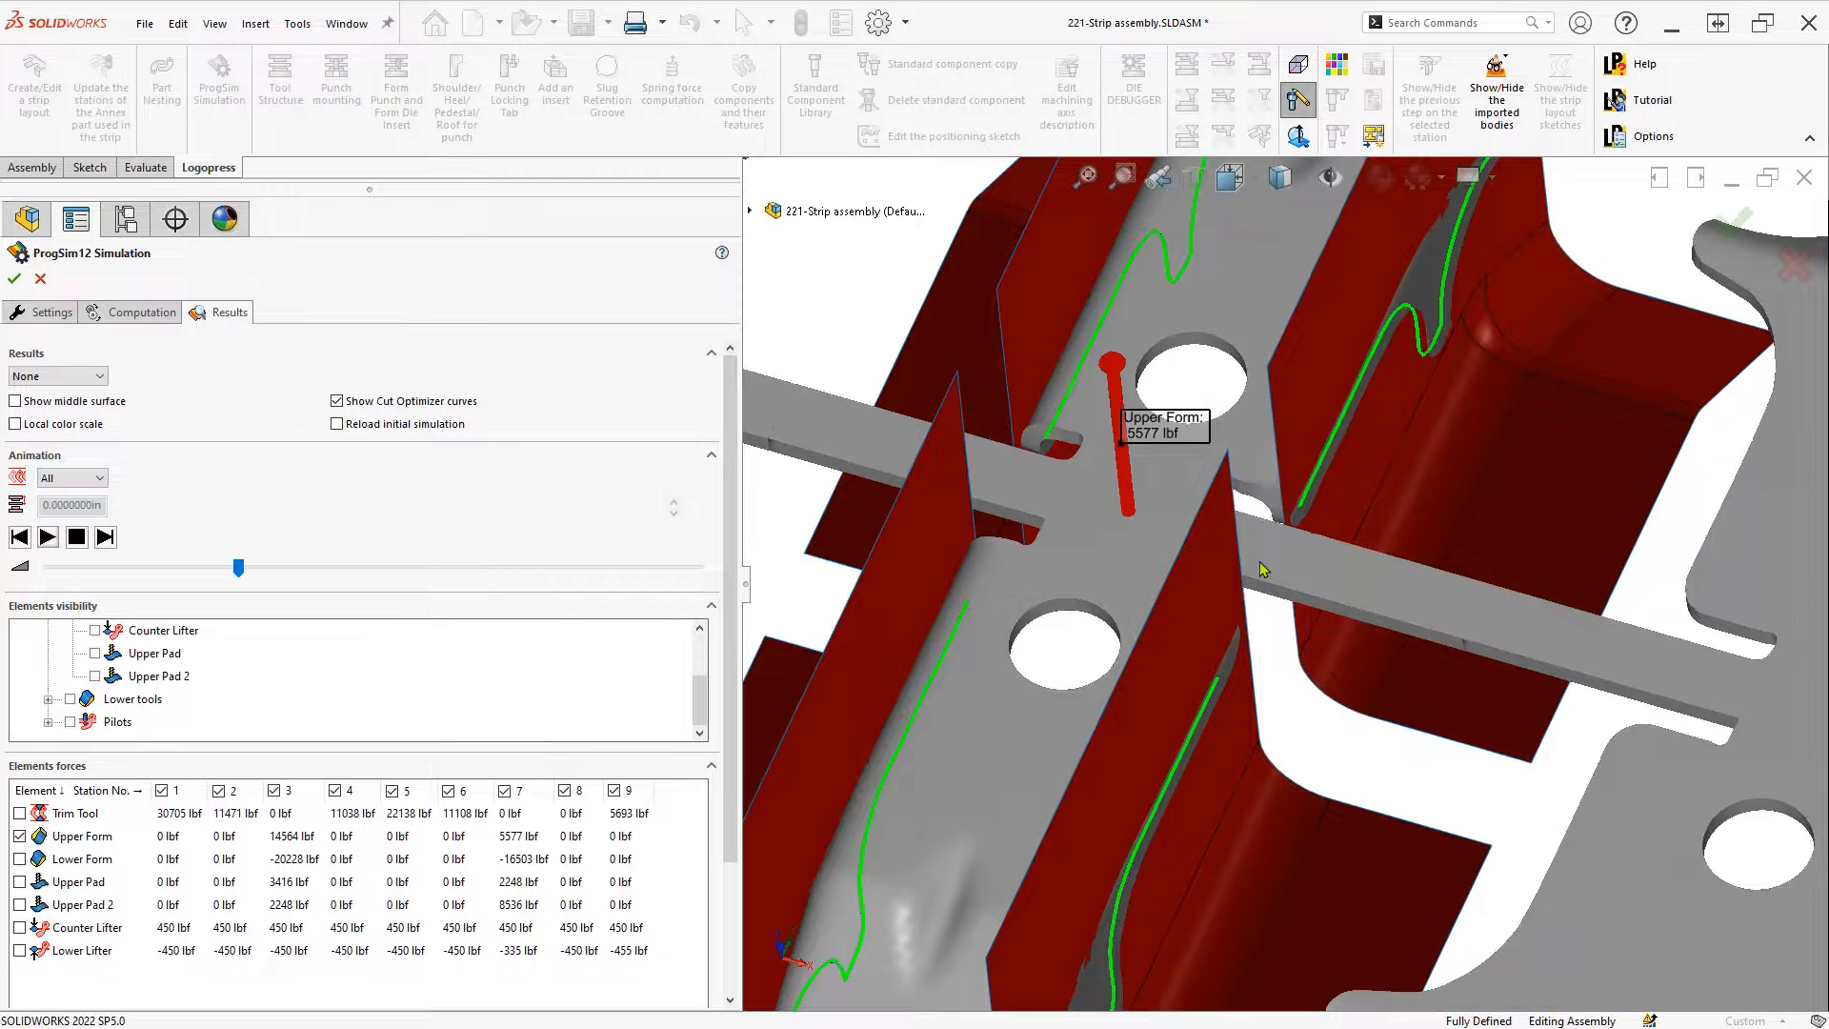
pyautogui.scroll(4, 1263, 570)
# Pan and zoom along the strip to inspect the 14564 lbf Upper Form force arrow
pyautogui.keyDown('ctrl'); pyautogui.moveTo(1736, 645); pyautogui.dragTo(810, 467, button='middle'); pyautogui.keyUp('ctrl')
pyautogui.scroll(-3, 1505, 588)
pyautogui.scroll(-1, 1513, 576)
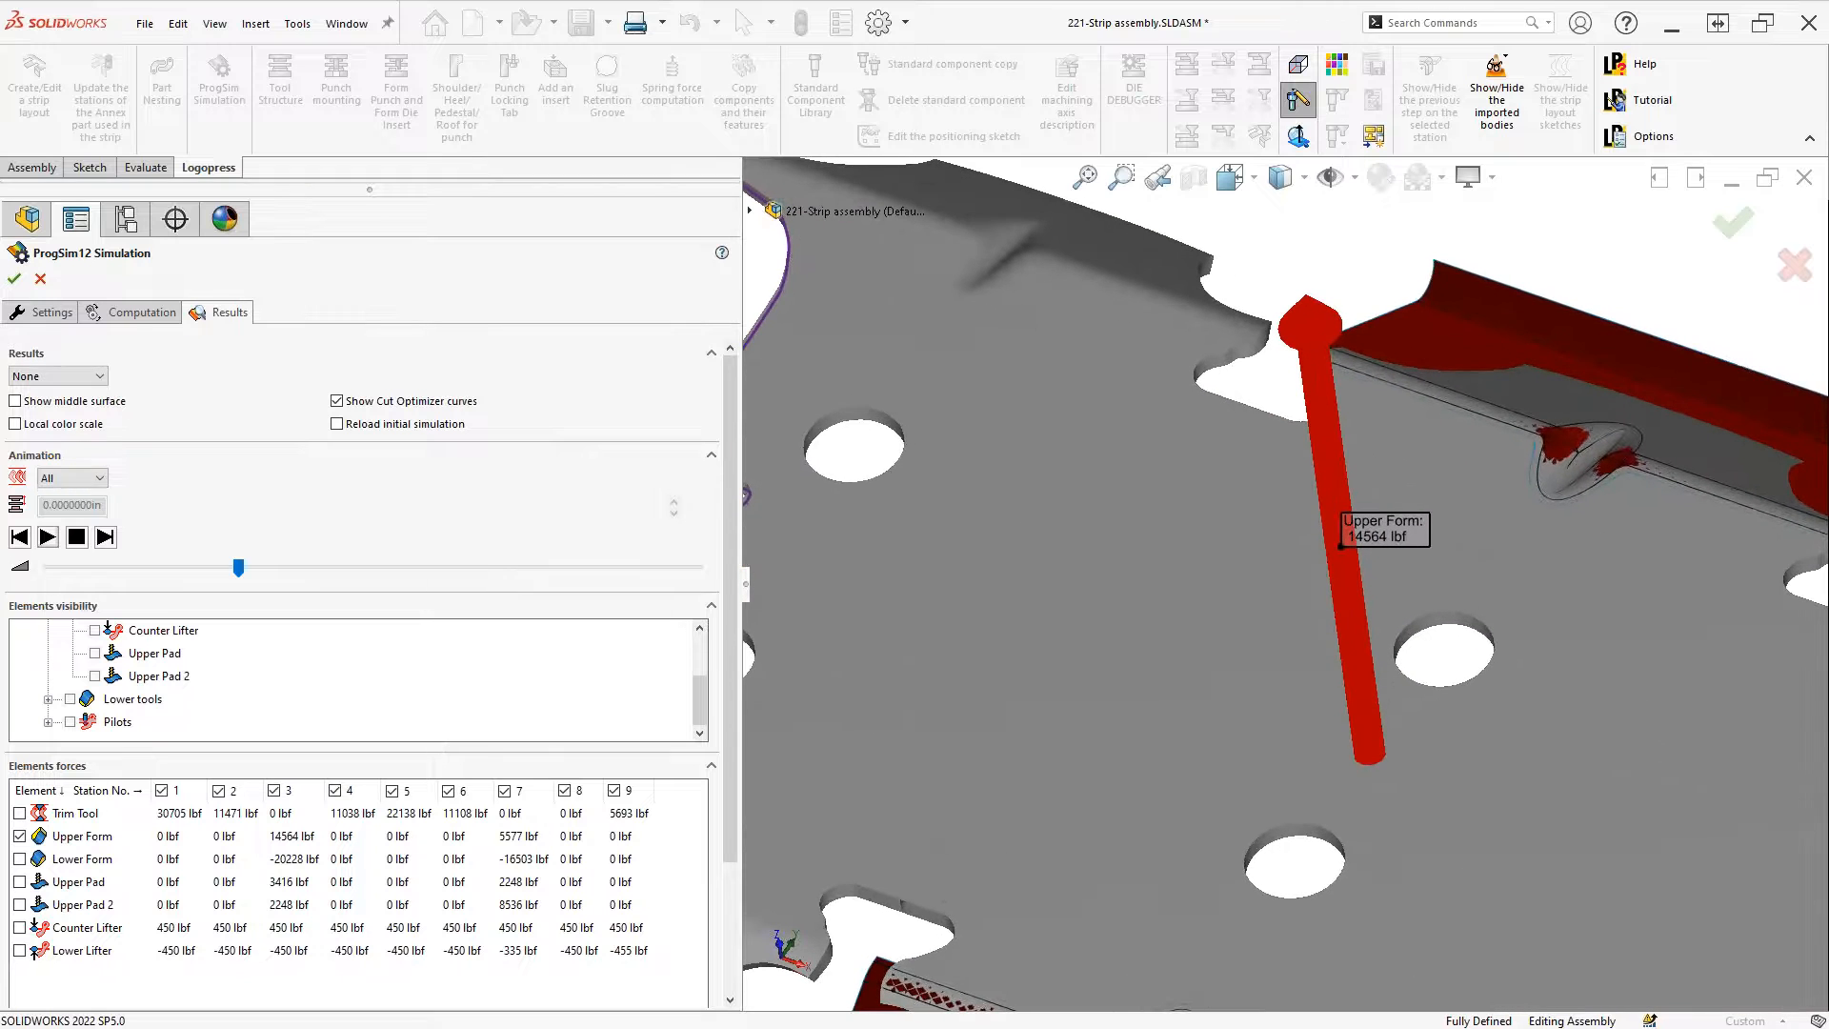
pyautogui.scroll(6, 1262, 569)
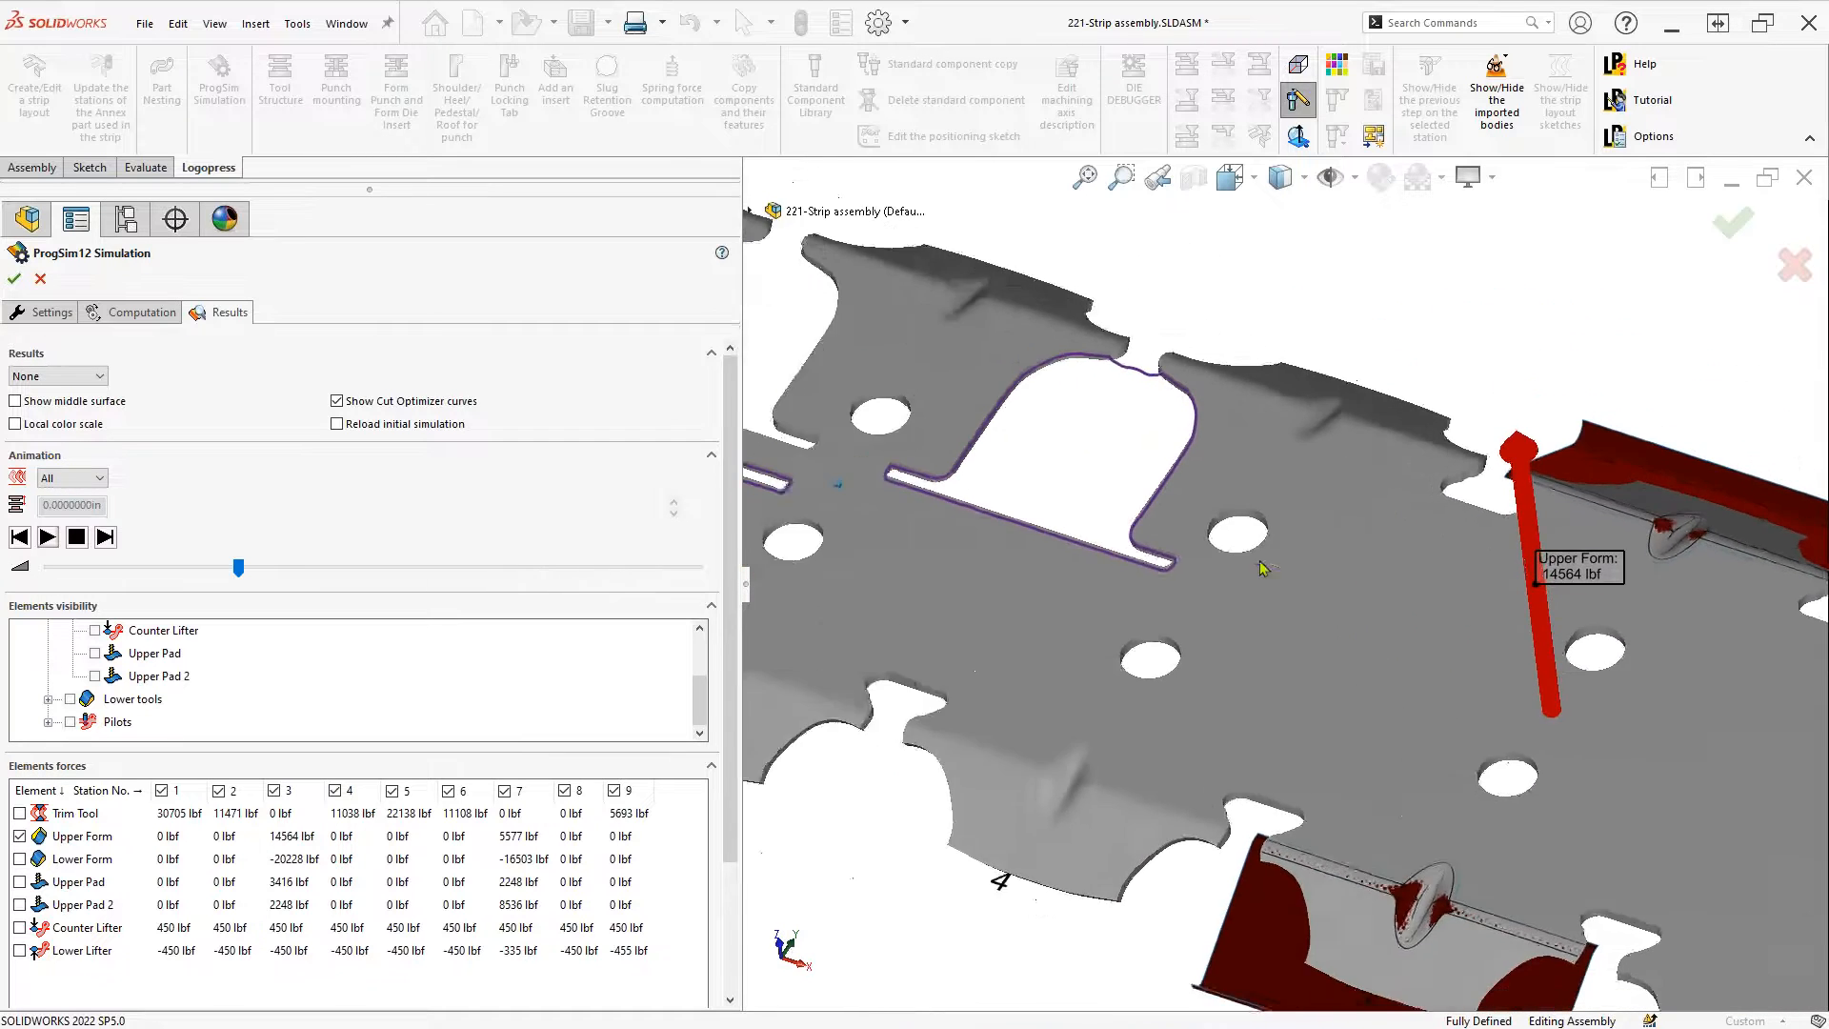
pyautogui.scroll(3, 1262, 569)
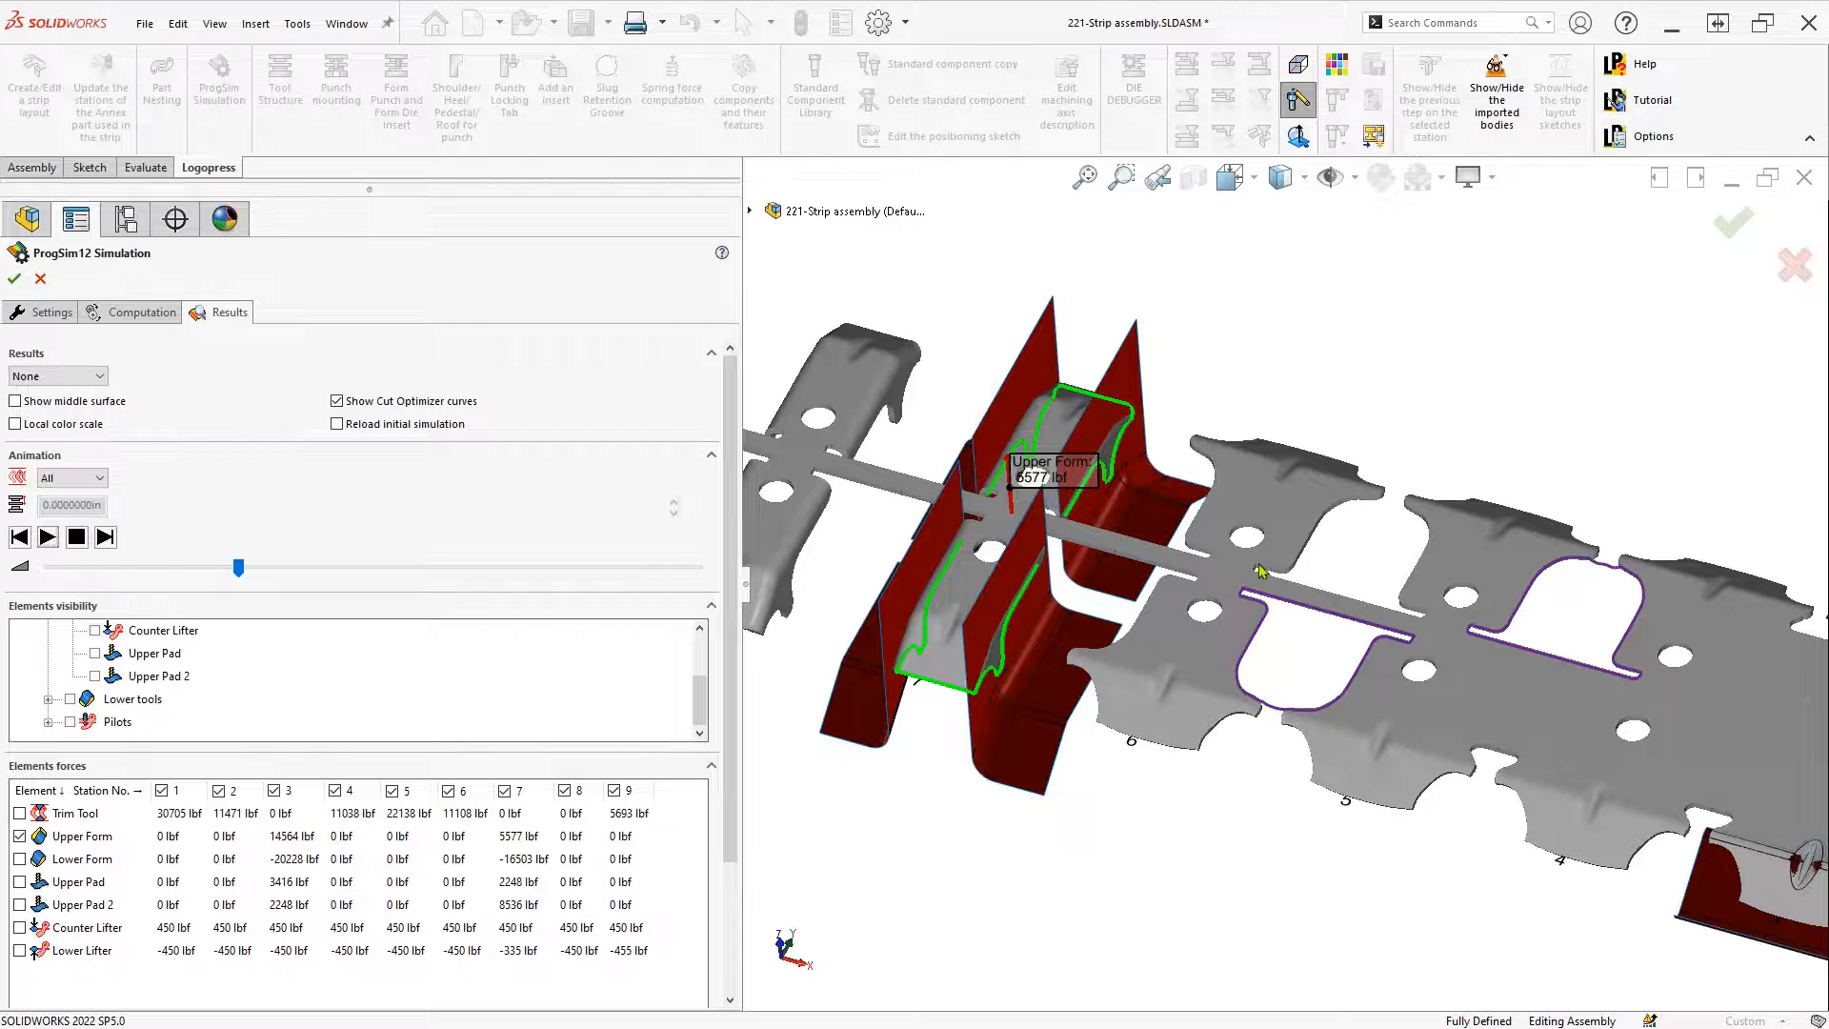
pyautogui.scroll(-5, 1098, 838)
pyautogui.scroll(-4, 1105, 851)
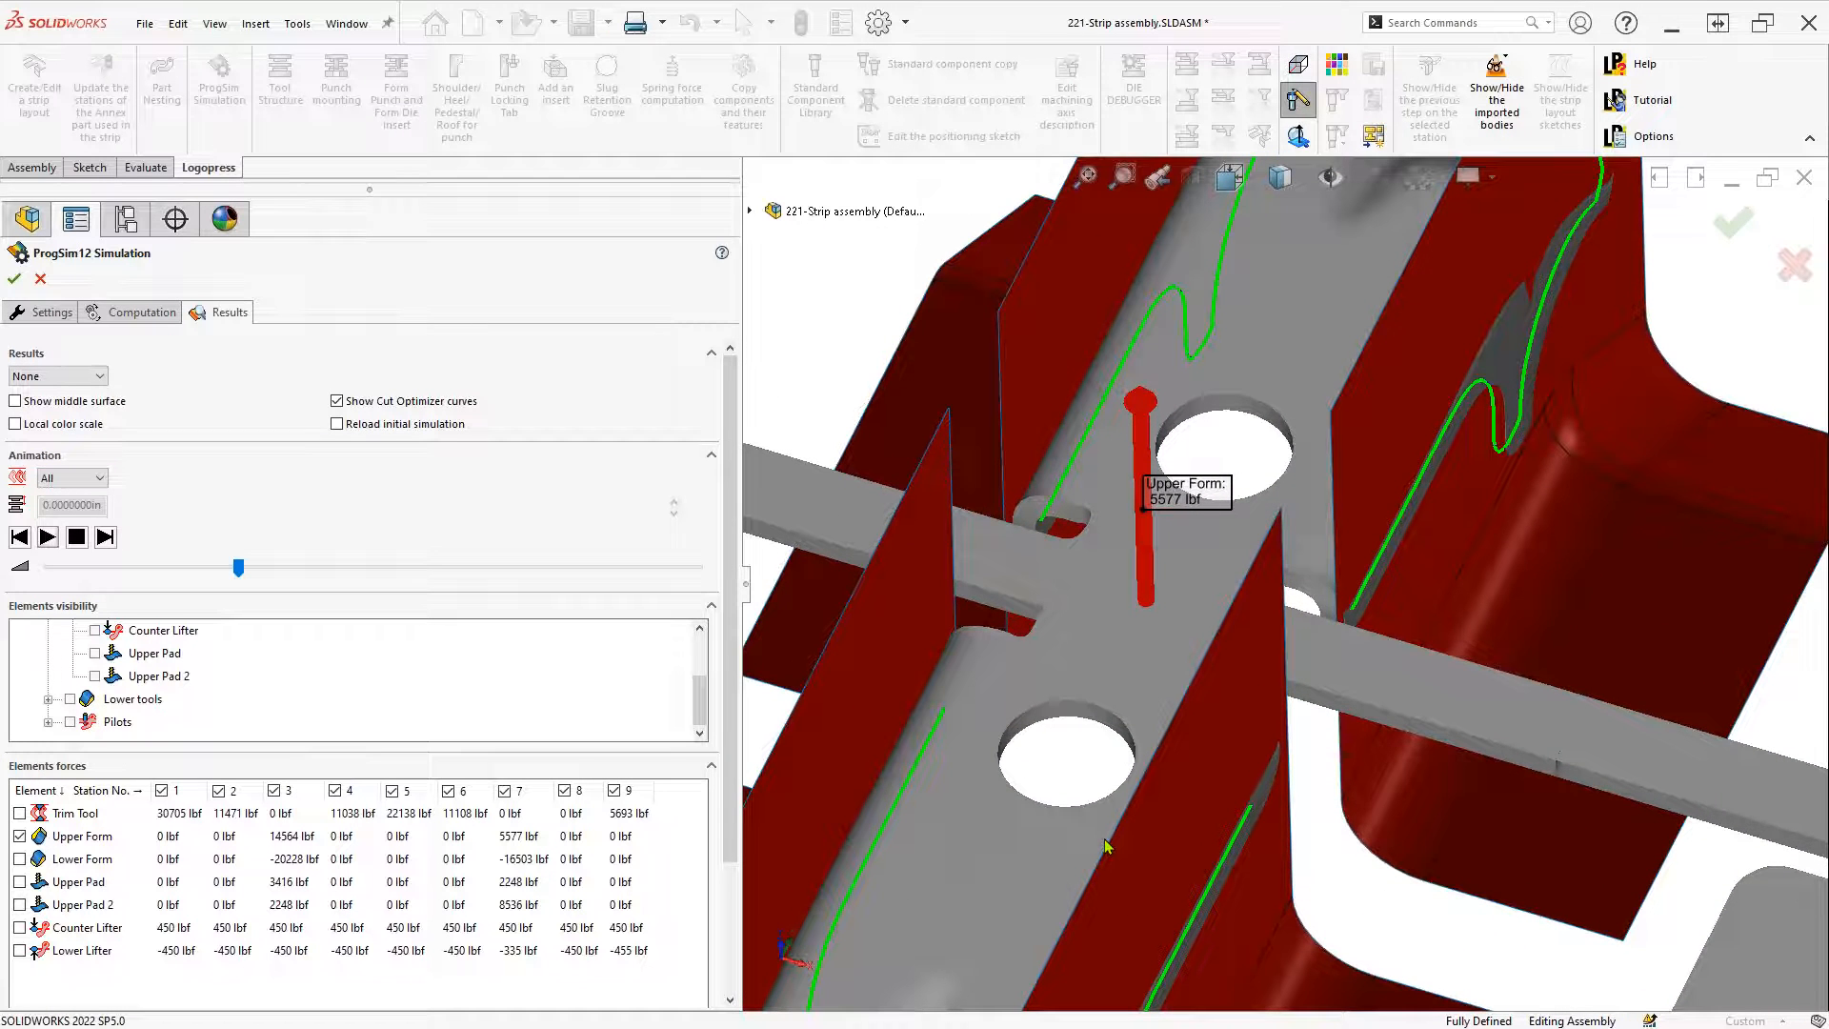
pyautogui.scroll(5, 1107, 845)
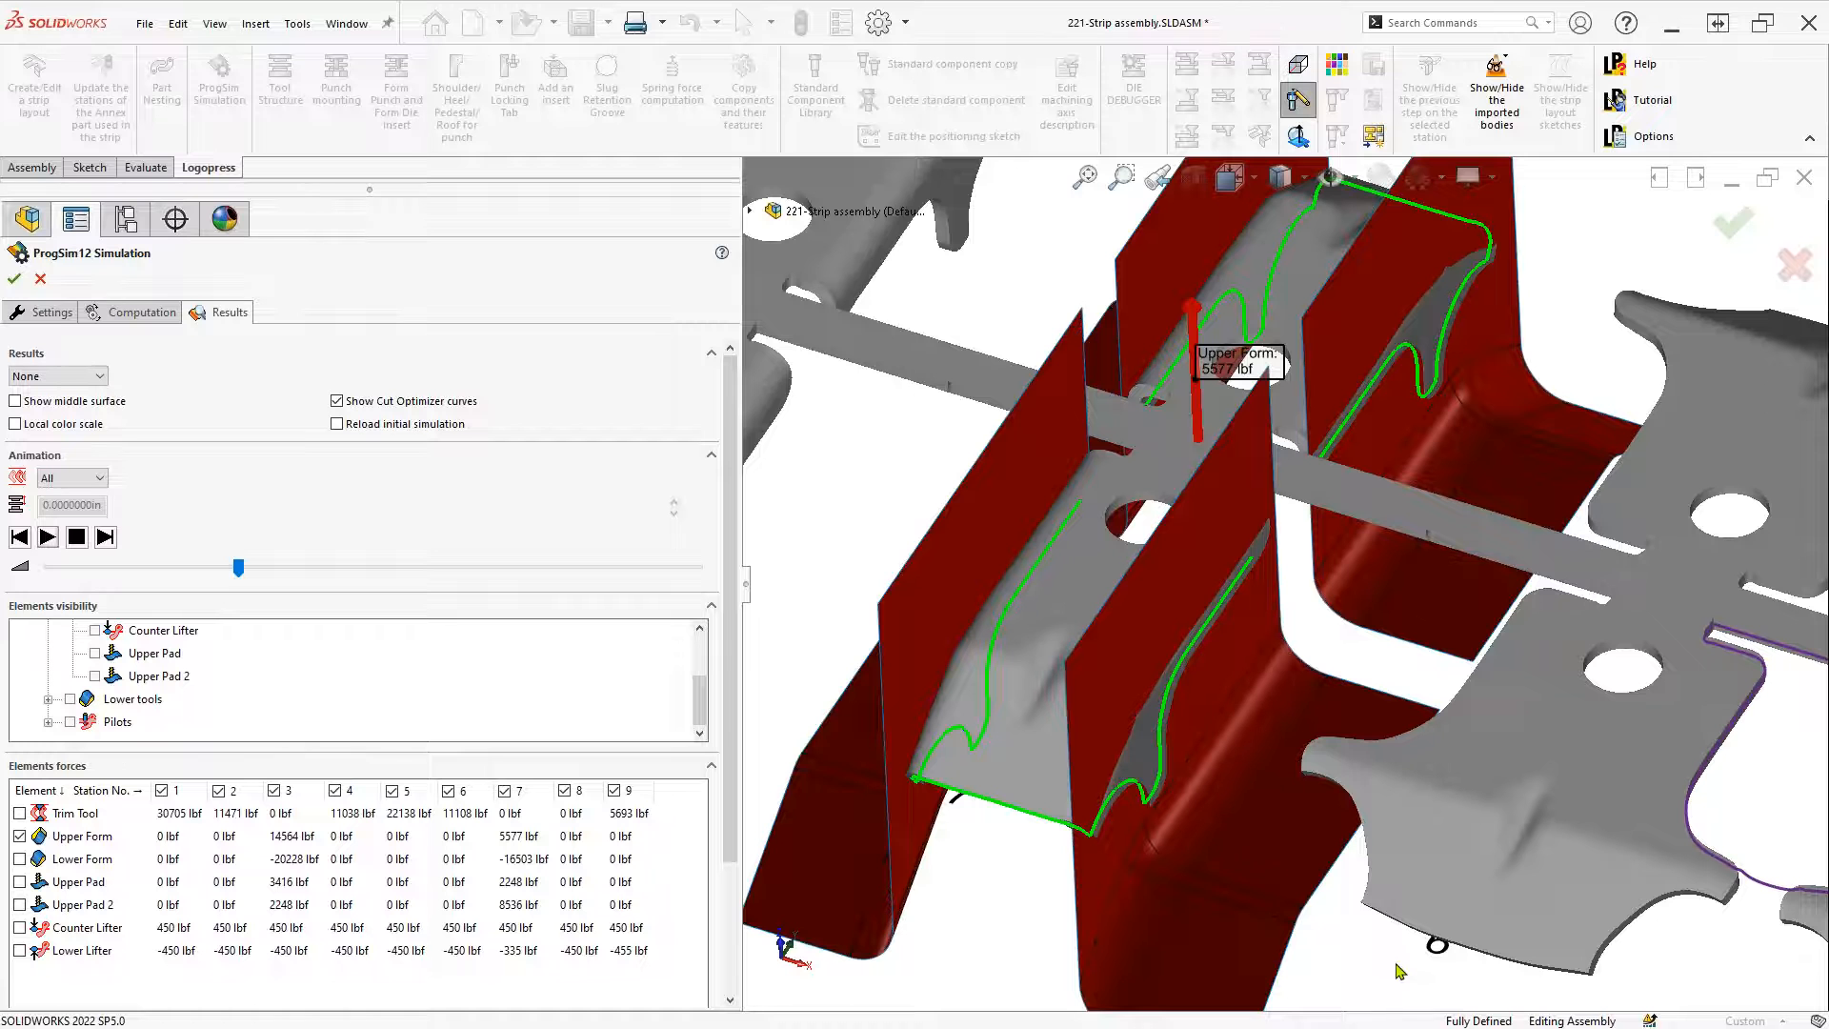
# Zoom out over the strip until the 5577 lbf and 14564 lbf Upper Form labels show together
pyautogui.scroll(4, 1398, 970)
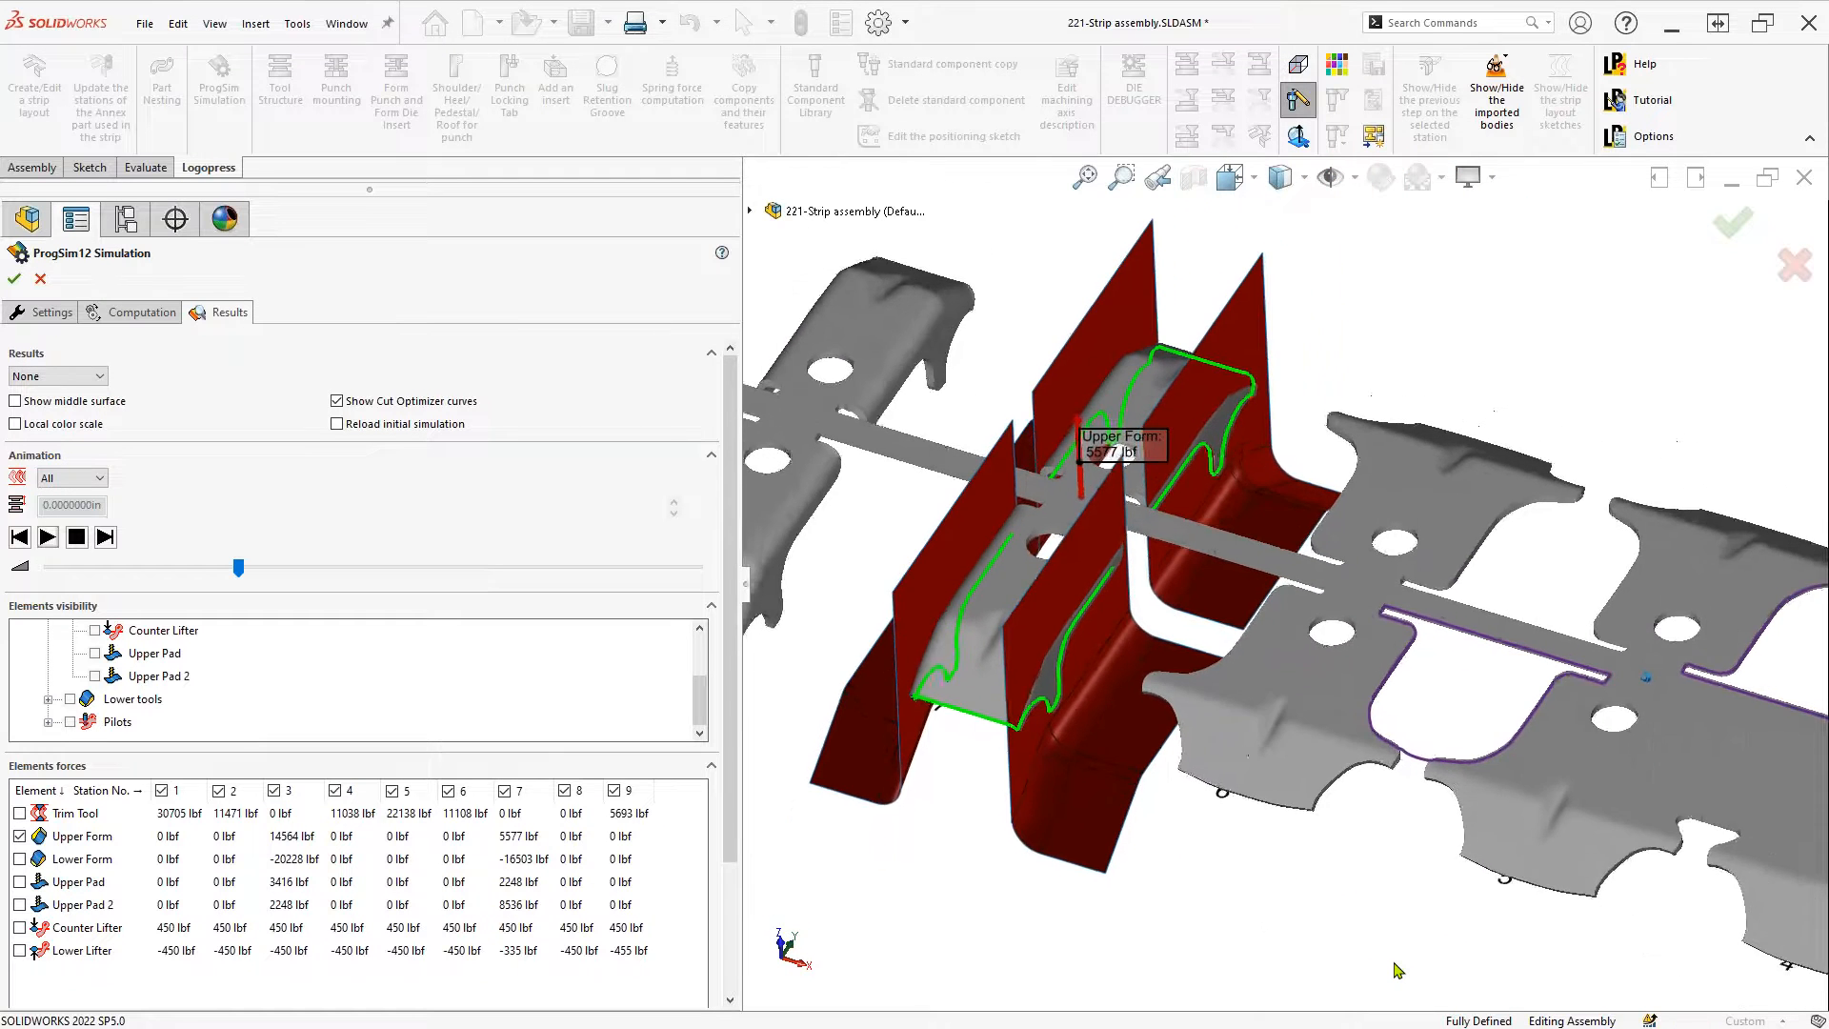
pyautogui.scroll(4, 1398, 970)
pyautogui.scroll(2, 1398, 970)
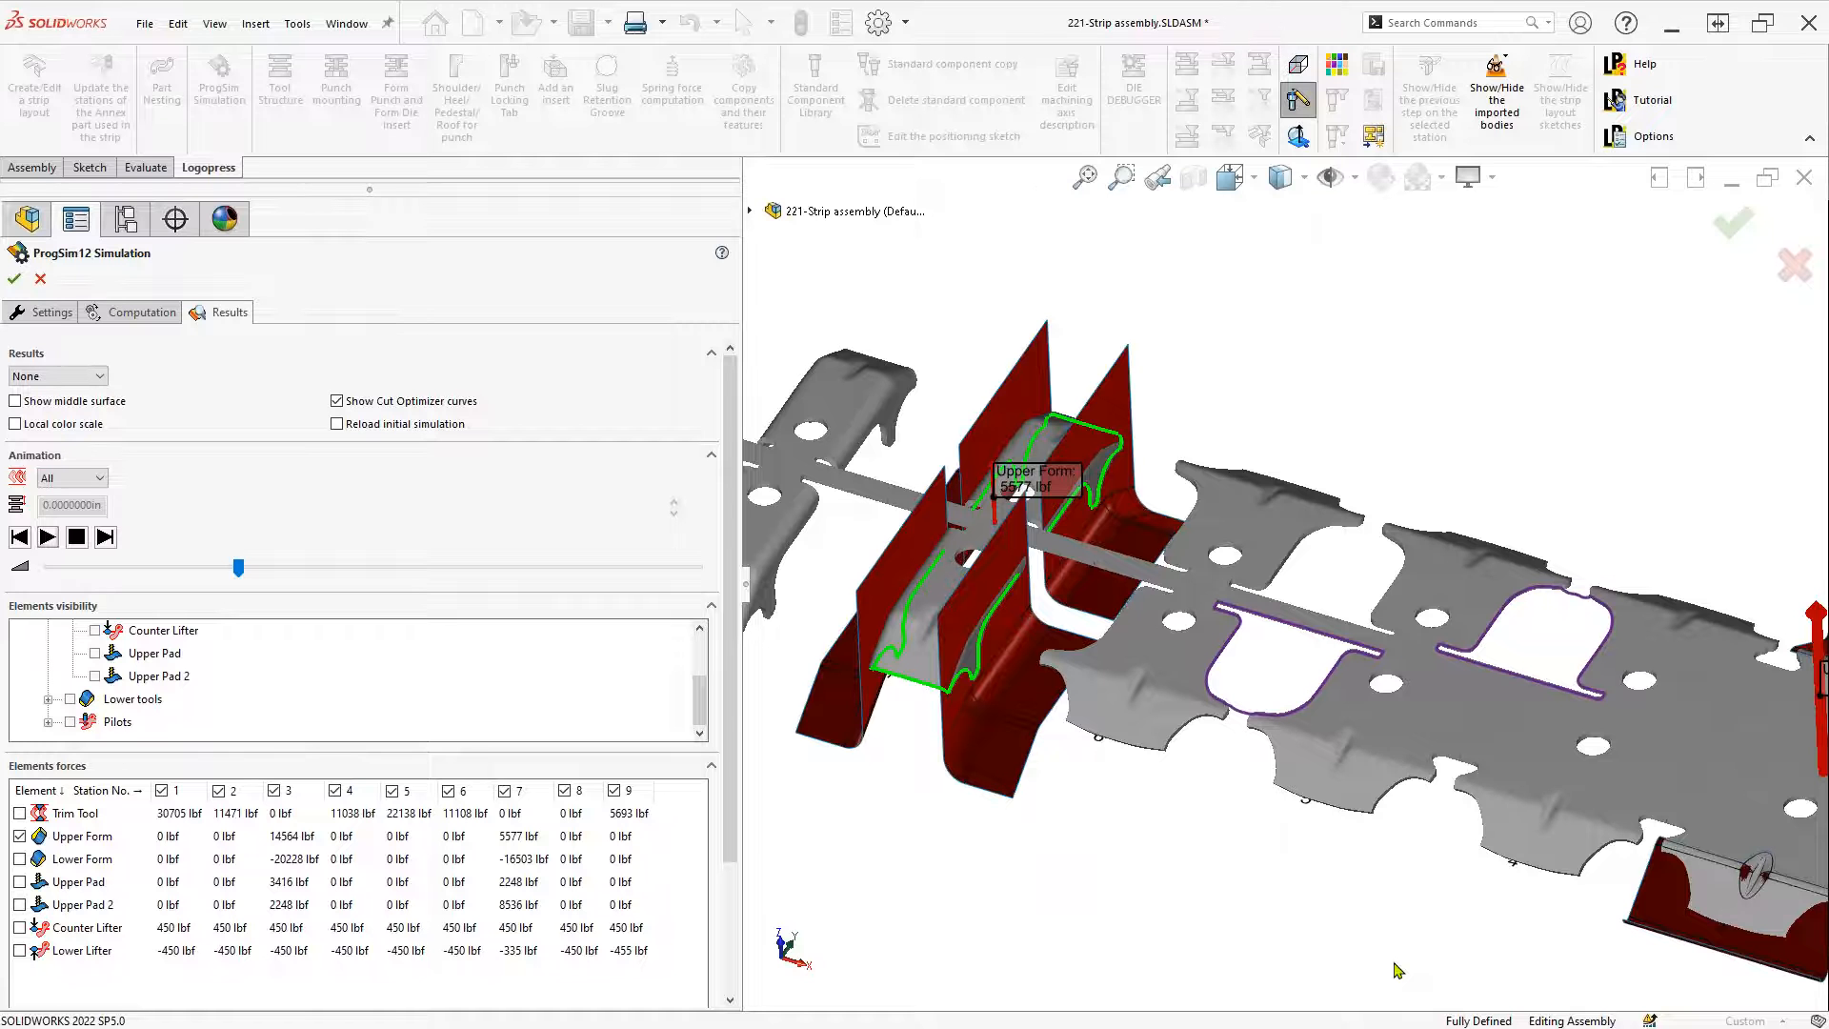
pyautogui.scroll(1, 1398, 970)
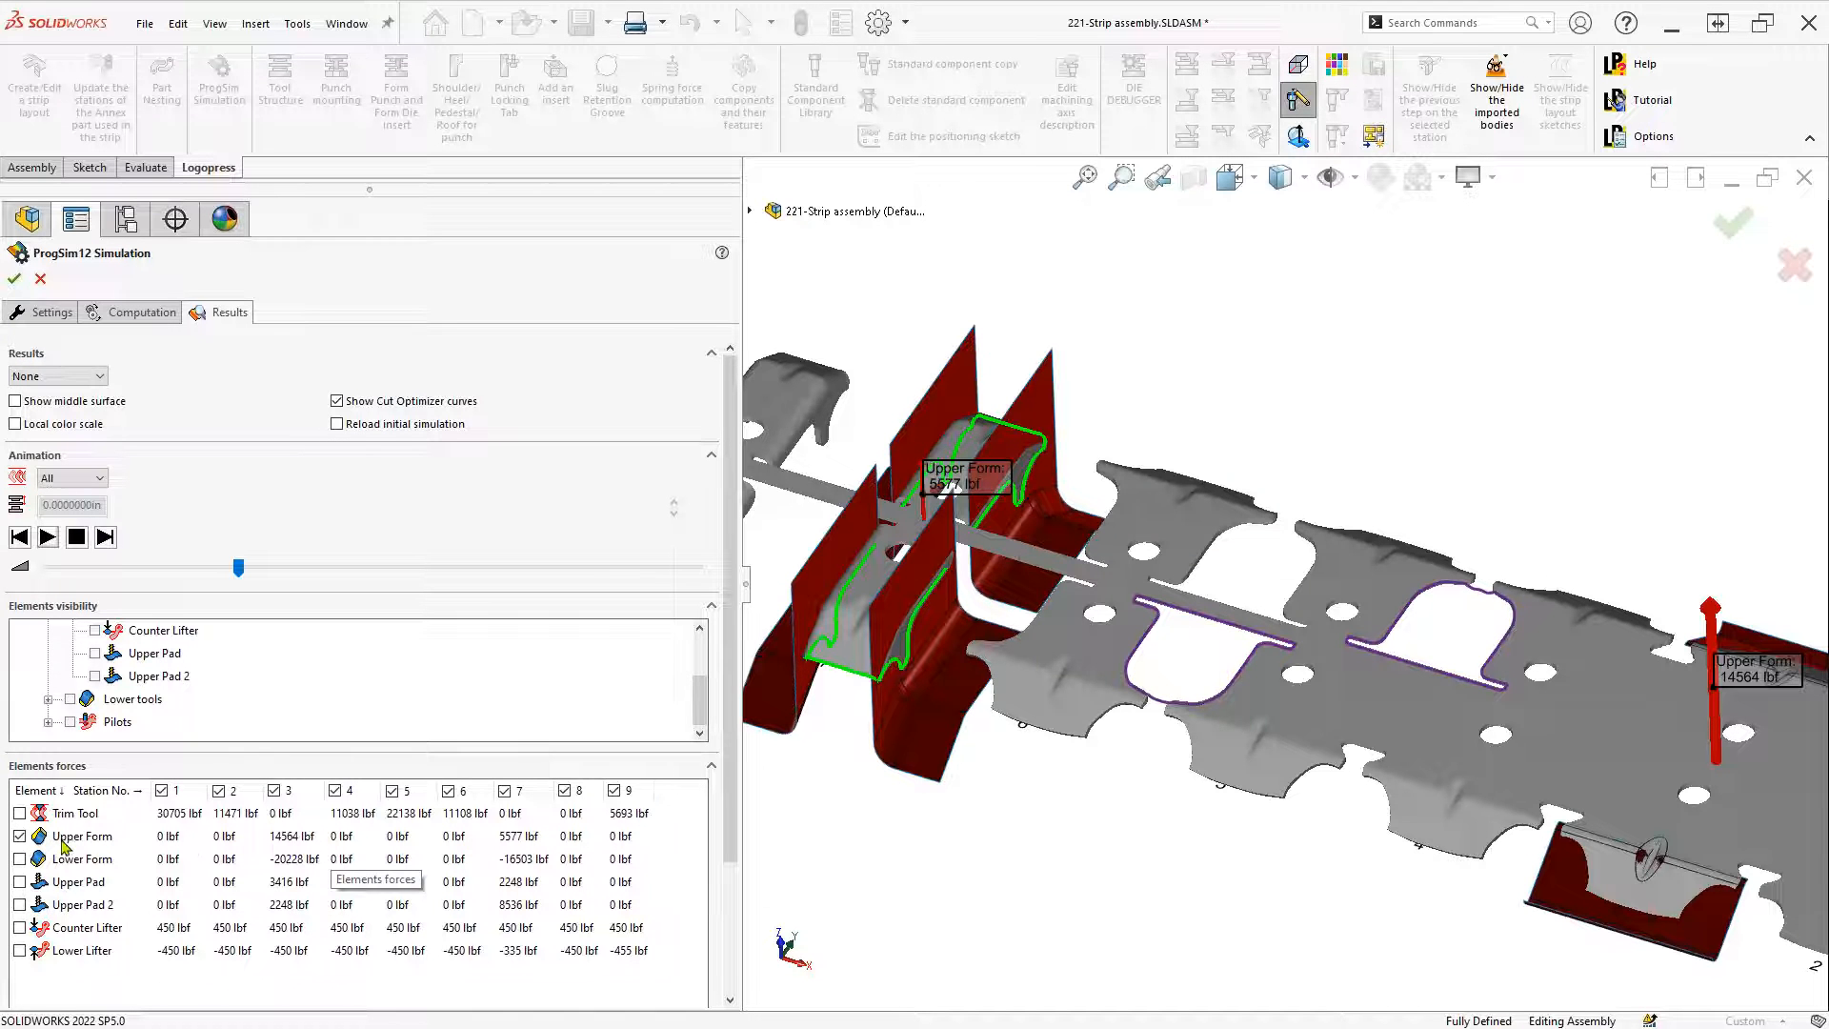
# Turn off the Upper Form force arrows and tool bodies, and collapse the Upper tools group
pyautogui.click(20, 836)
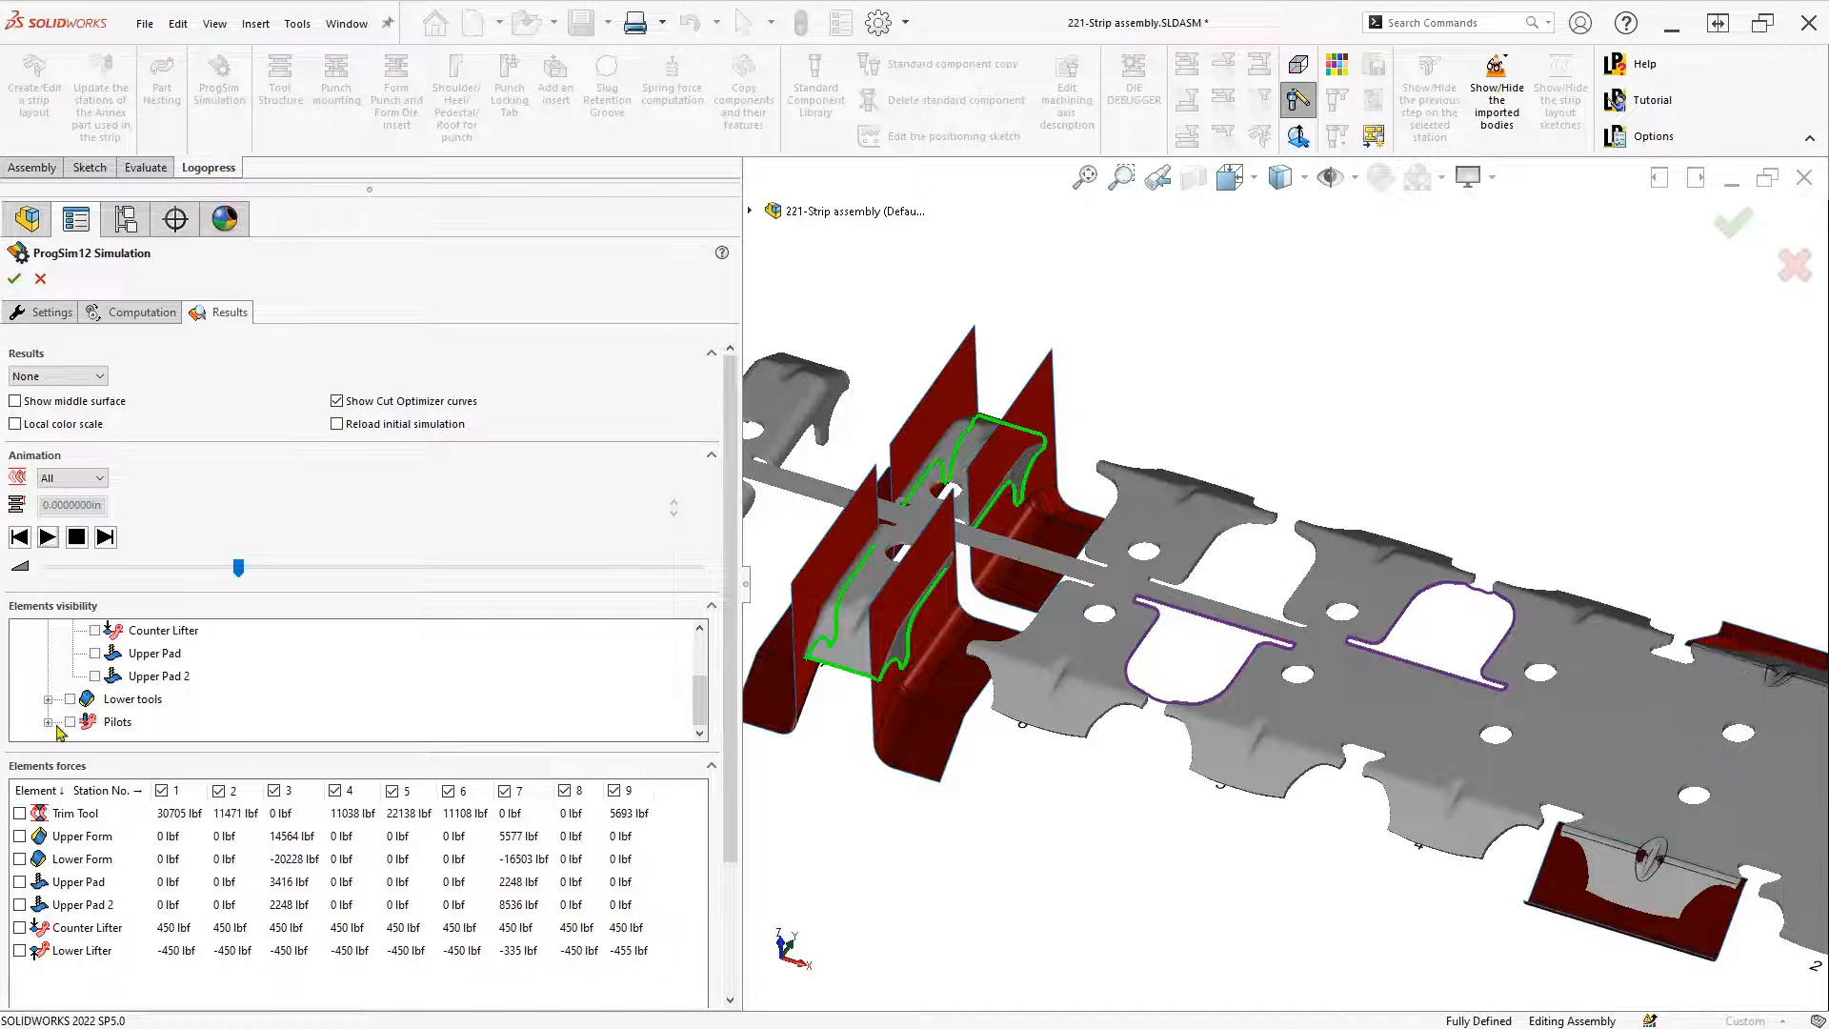
pyautogui.scroll(2, 75, 690)
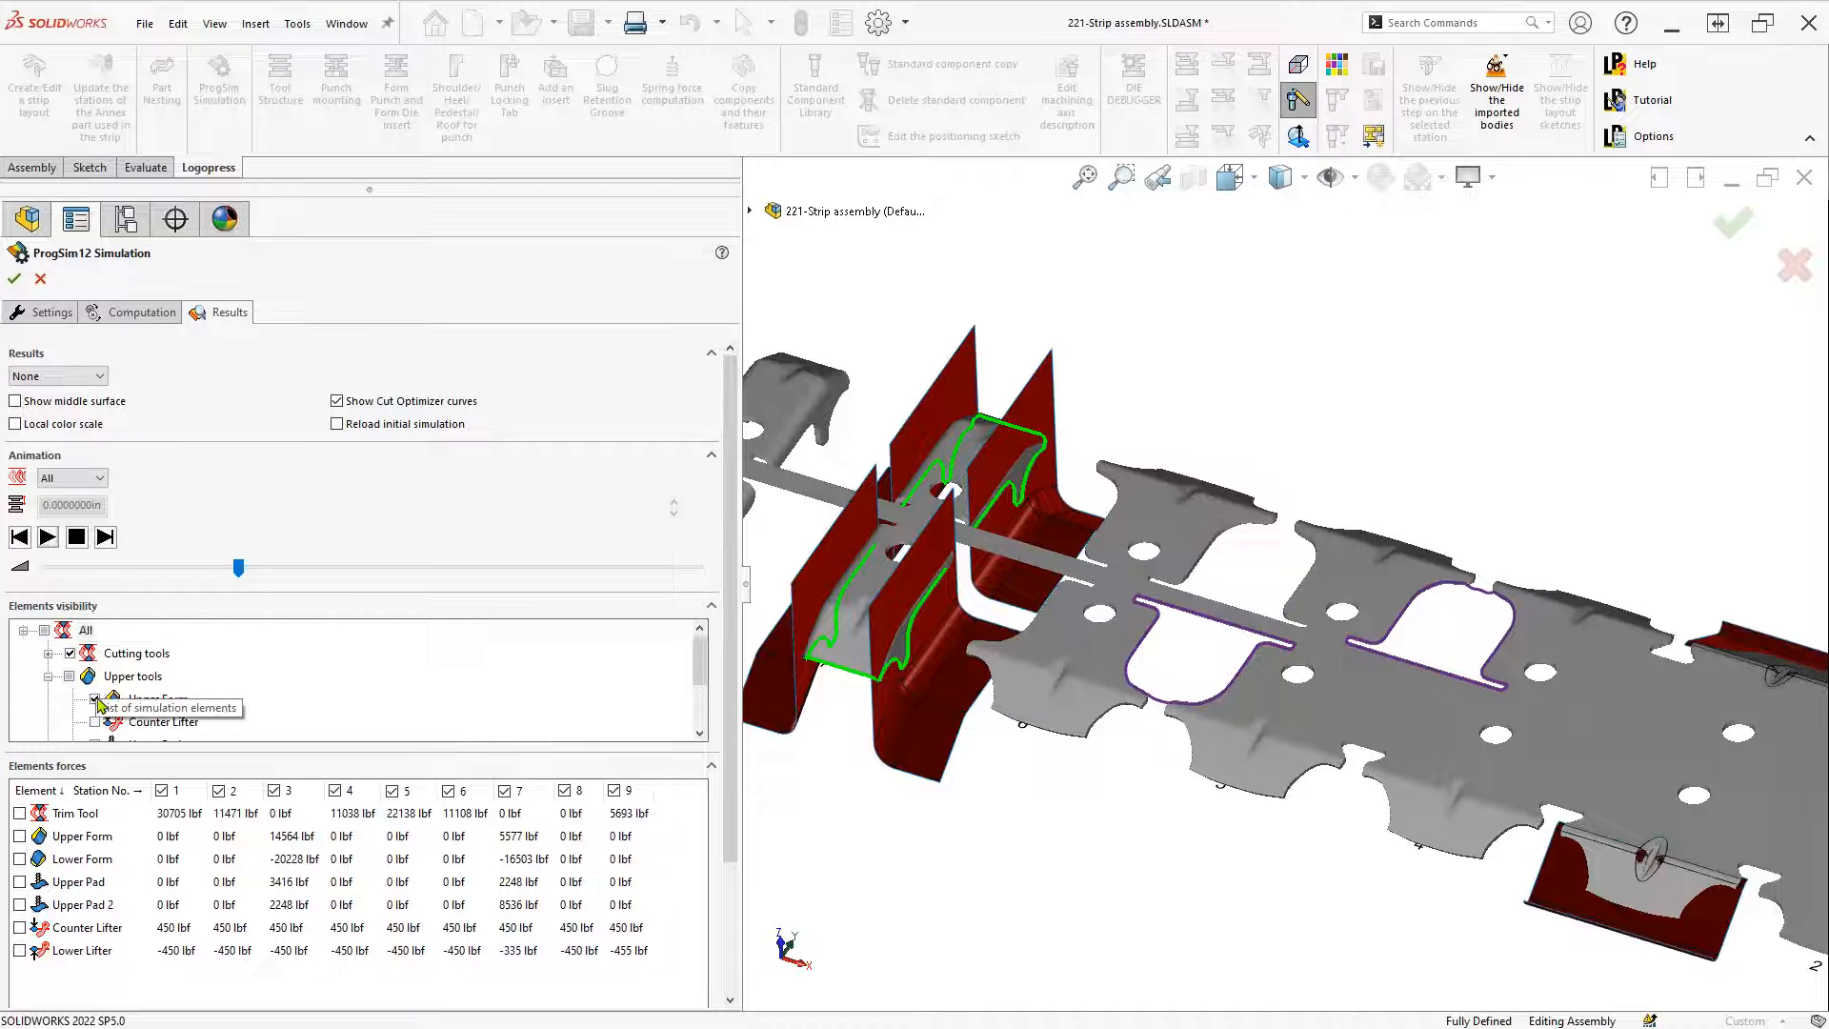
pyautogui.click(95, 699)
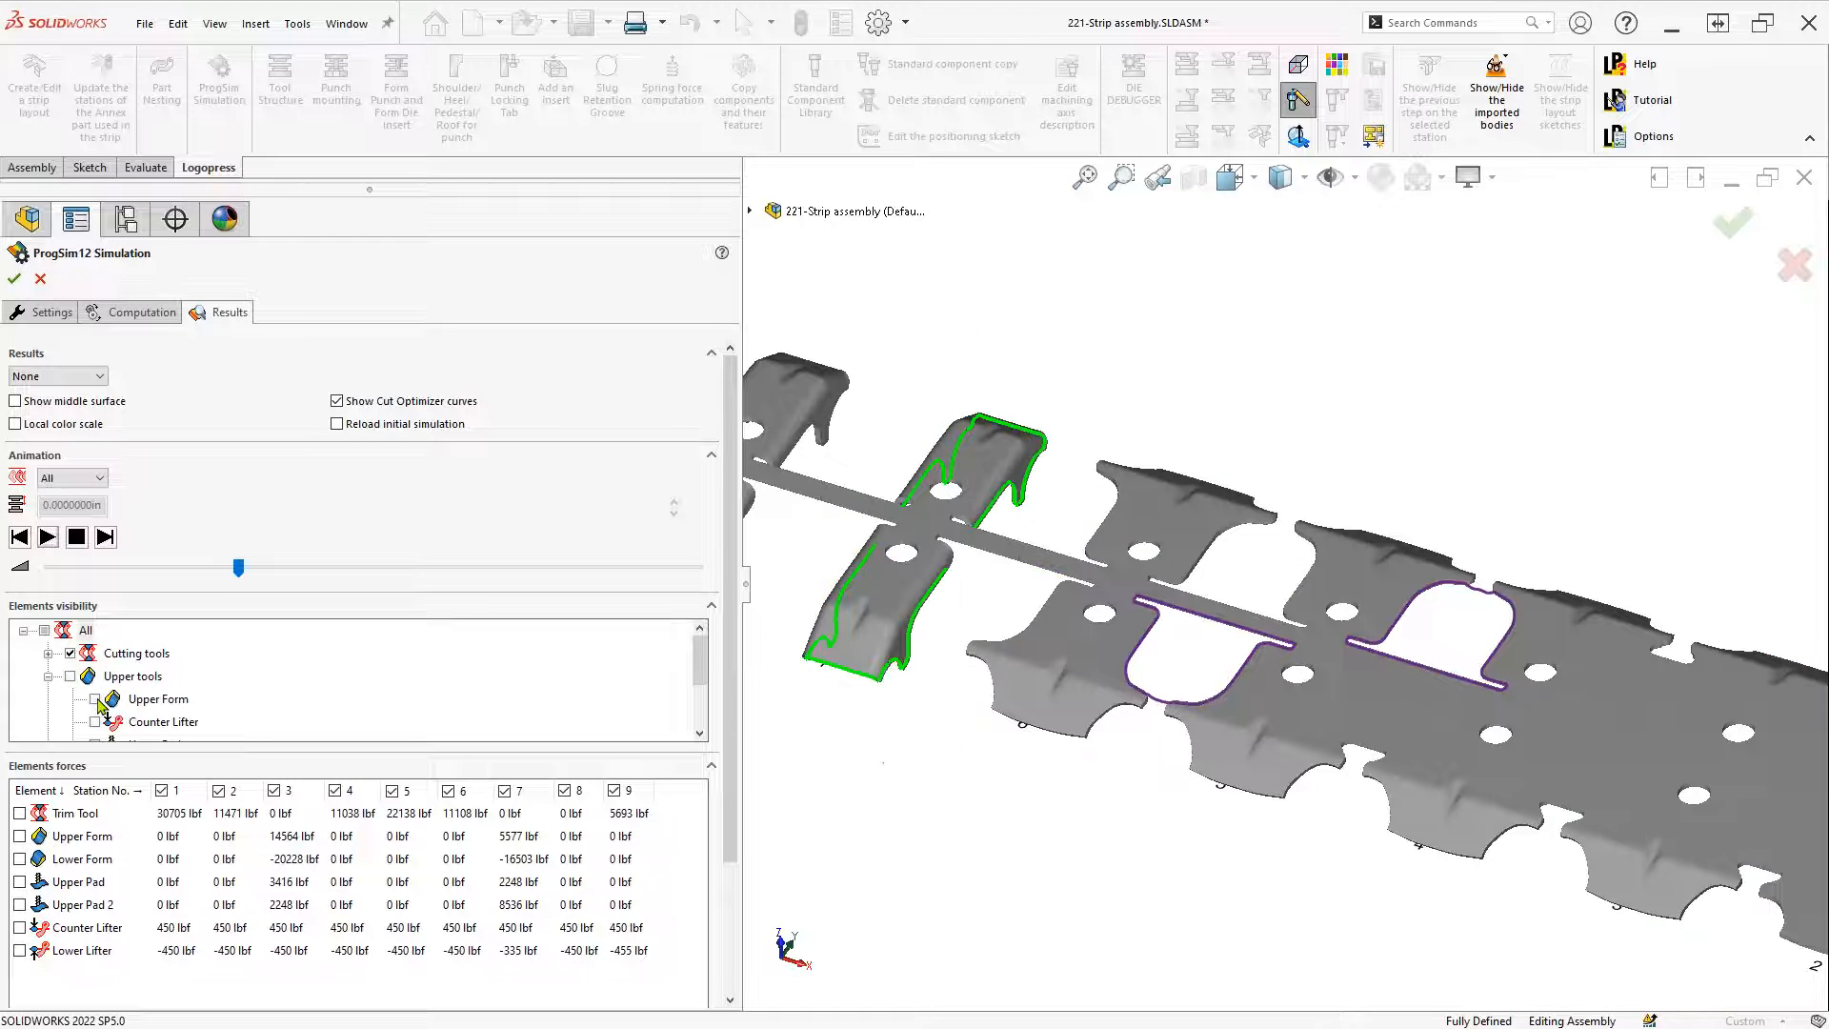
pyautogui.click(48, 677)
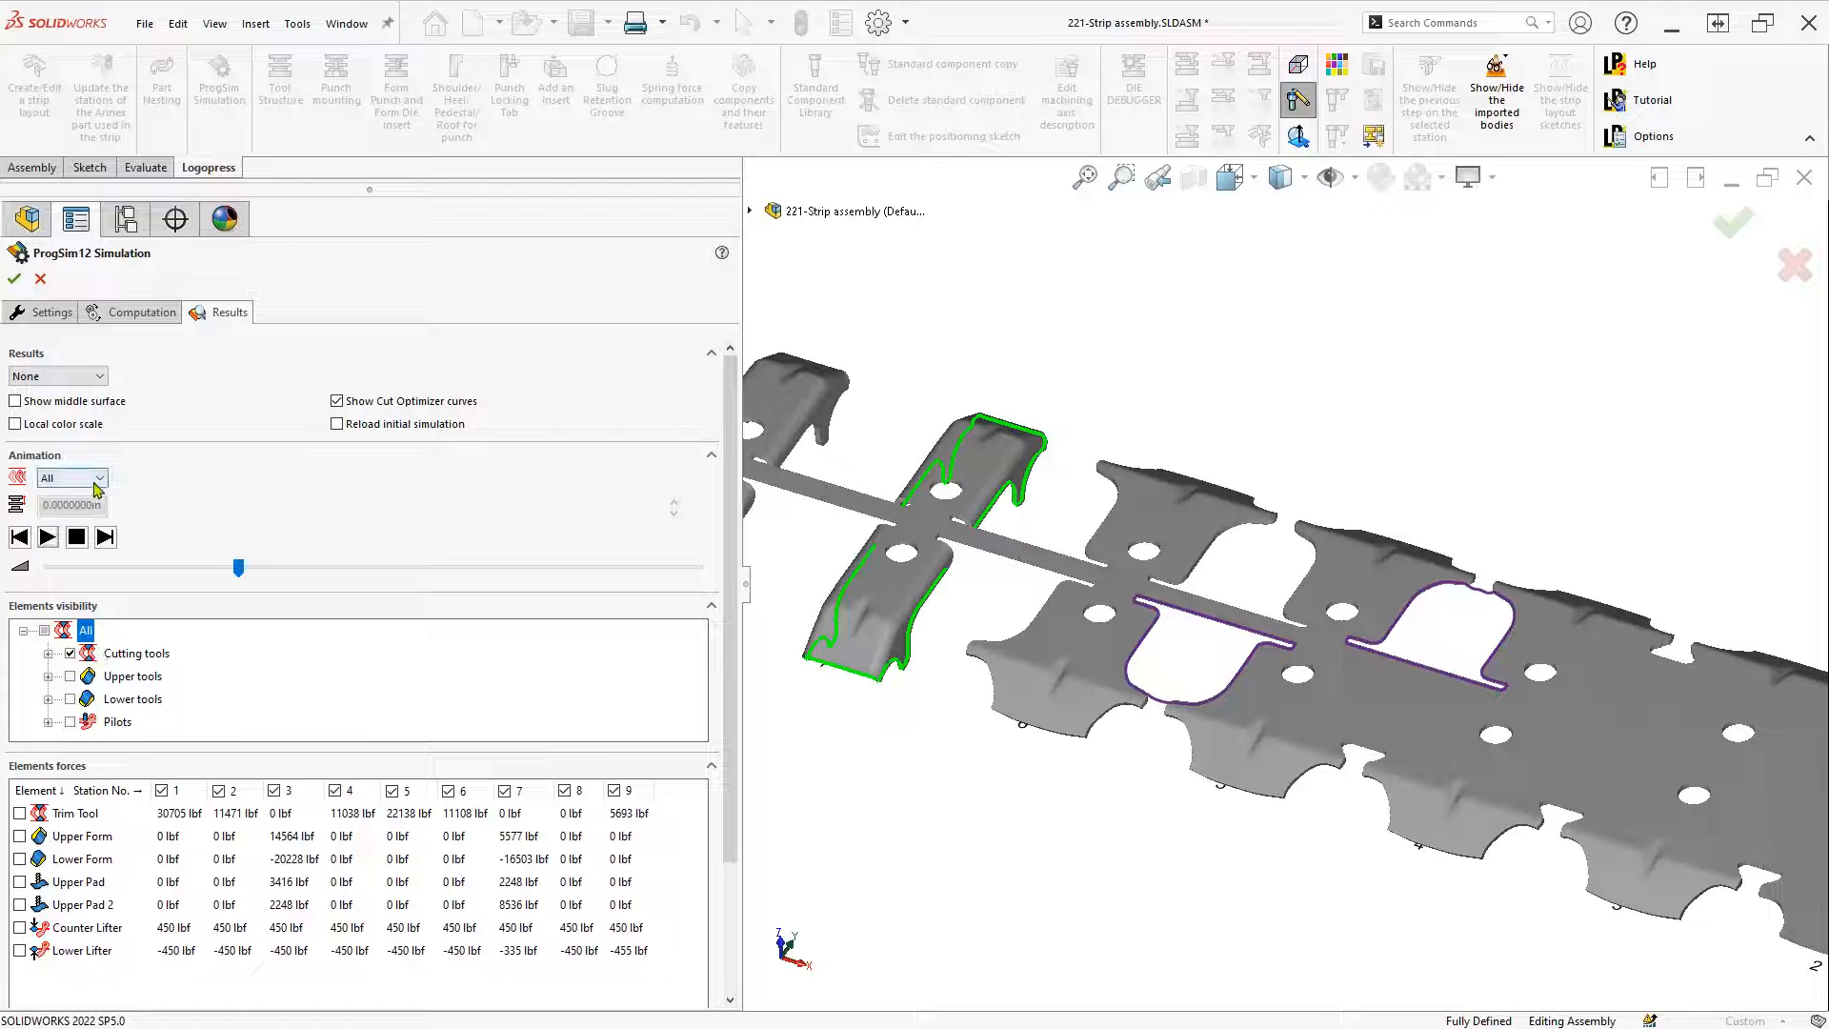
pyautogui.click(56, 379)
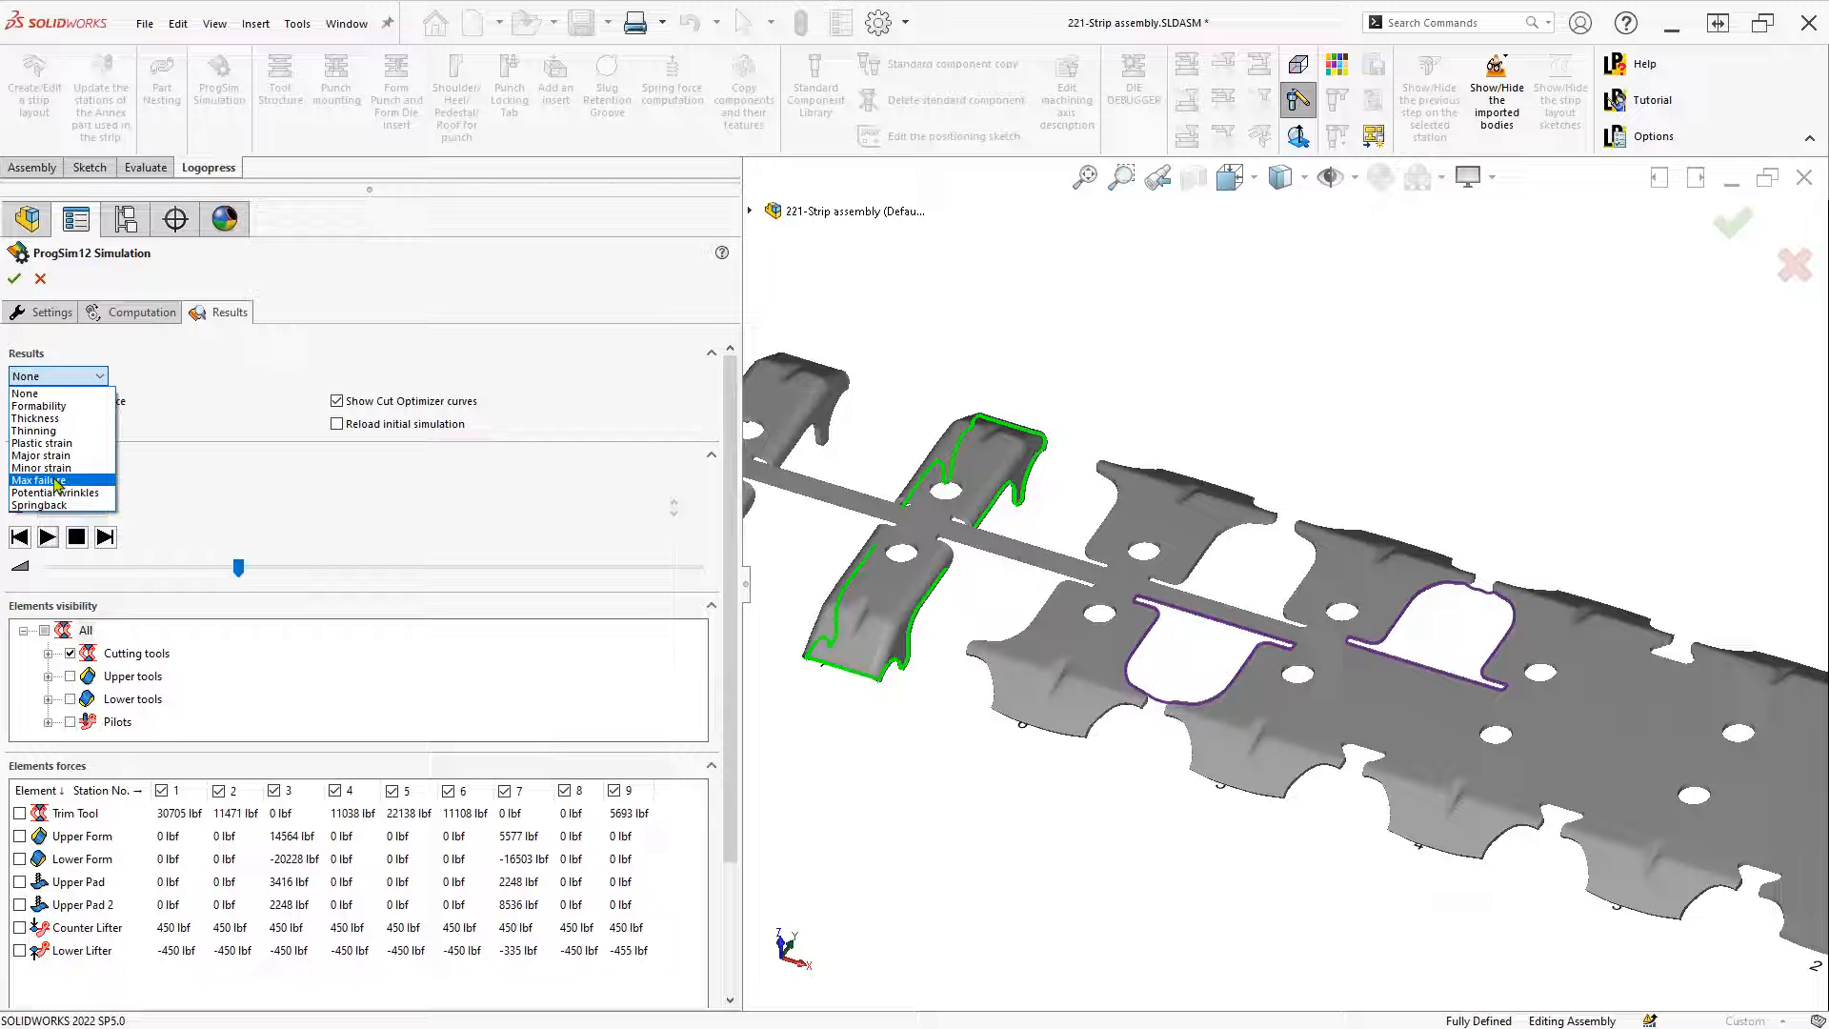
# Plot the Thickness result on the strip (0.058–0.082 in) and orbit to inspect it
pyautogui.click(49, 420)
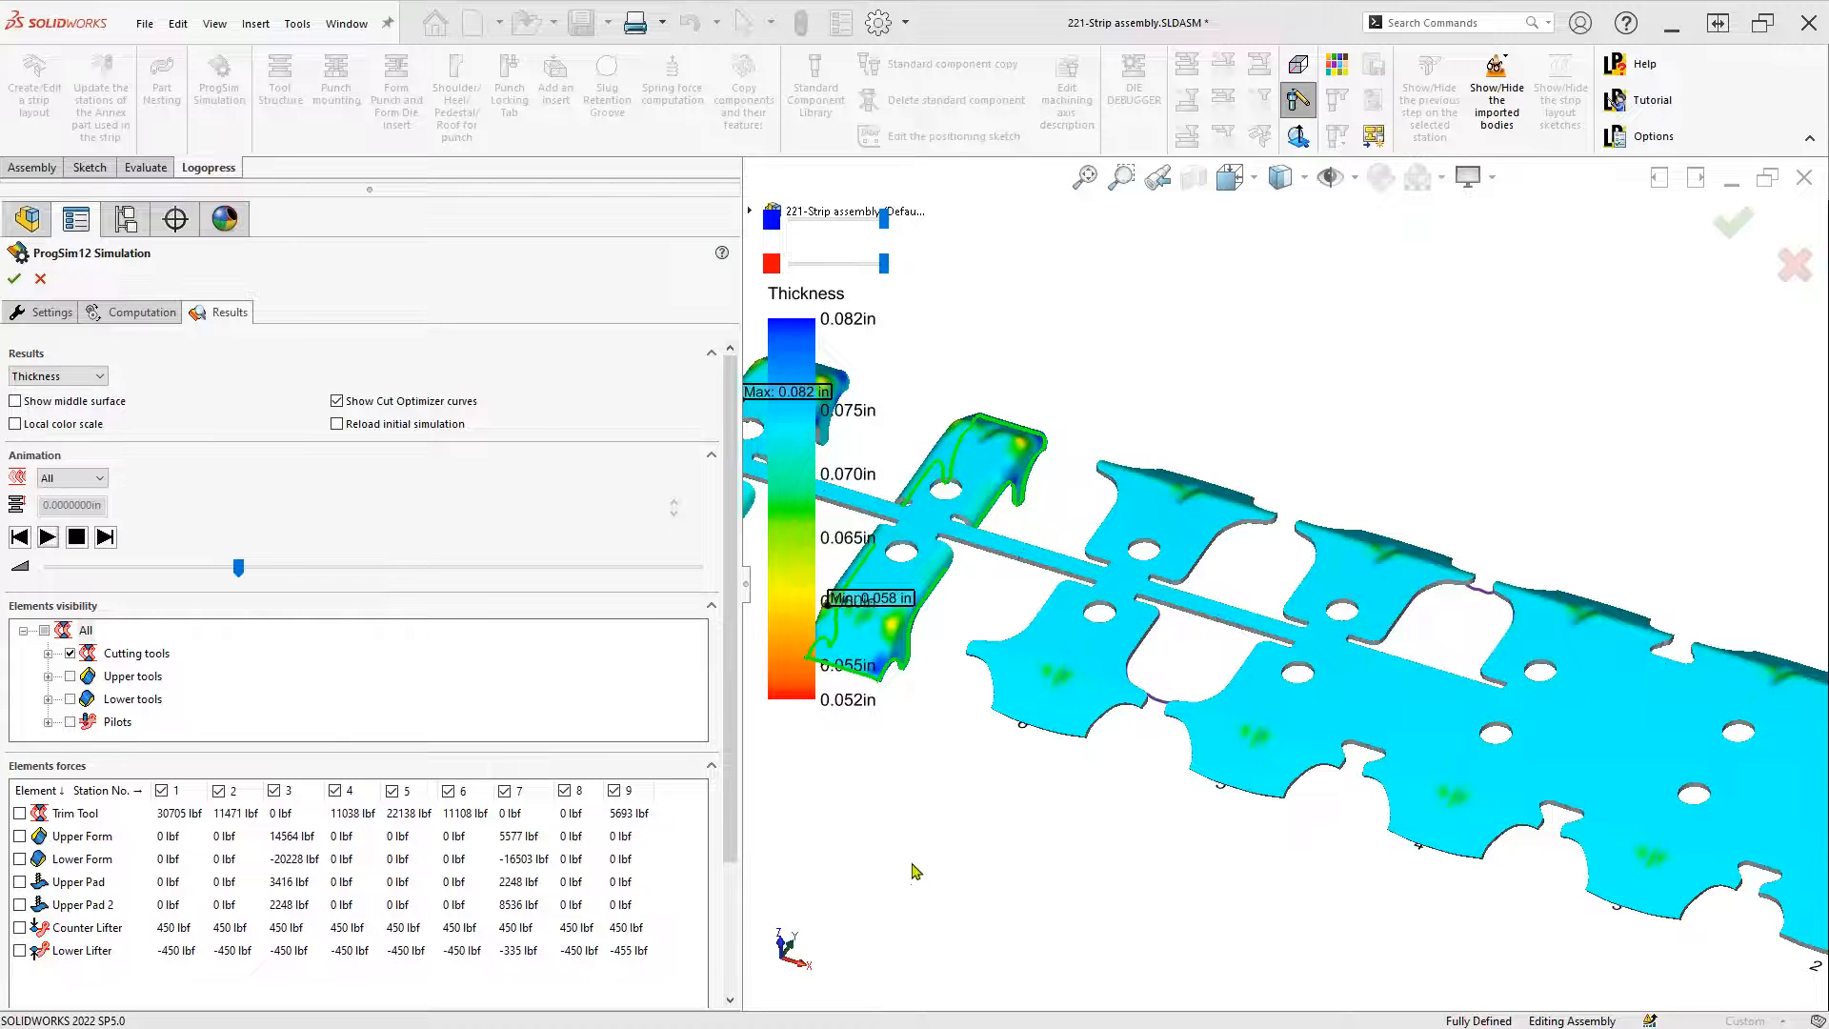
pyautogui.moveTo(744, 657); pyautogui.dragTo(391, 527)
pyautogui.moveTo(747, 751); pyautogui.dragTo(757, 765, button='middle')
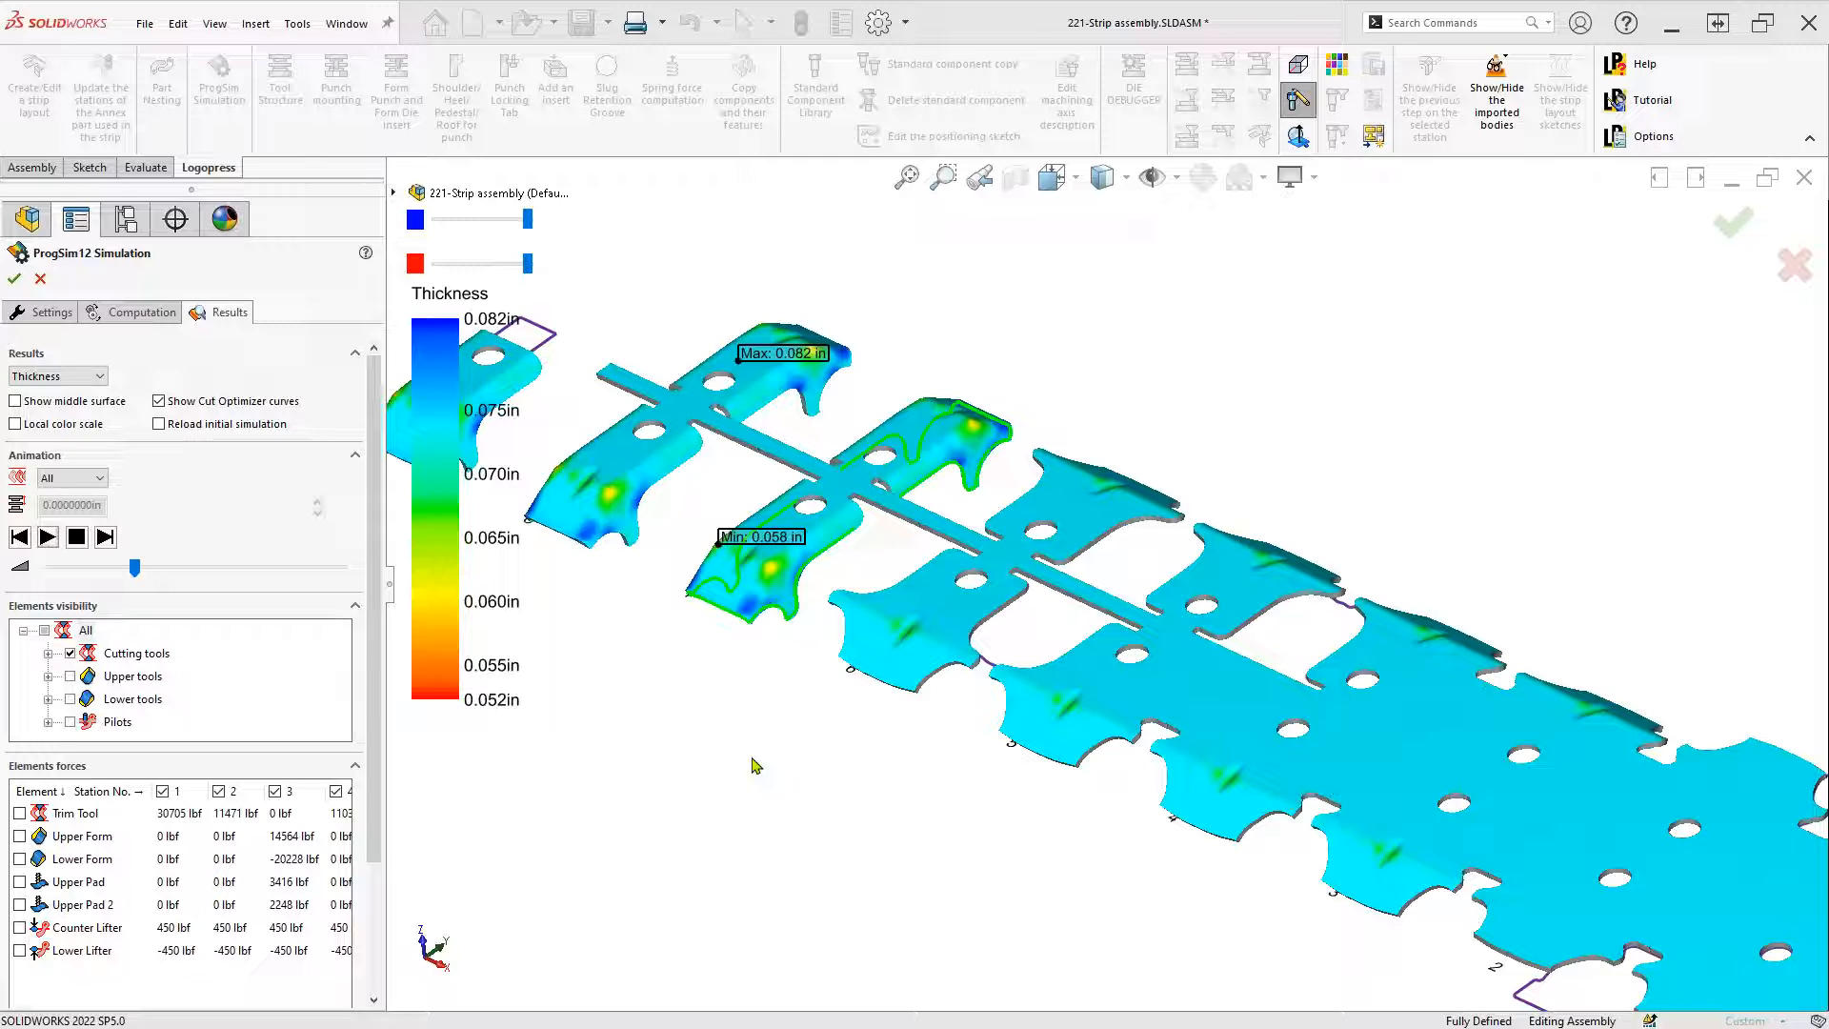
# Hide the cutting-tool outlines, then switch to the 'LogoPress ProgSim Example Projects' PDF
pyautogui.click(71, 654)
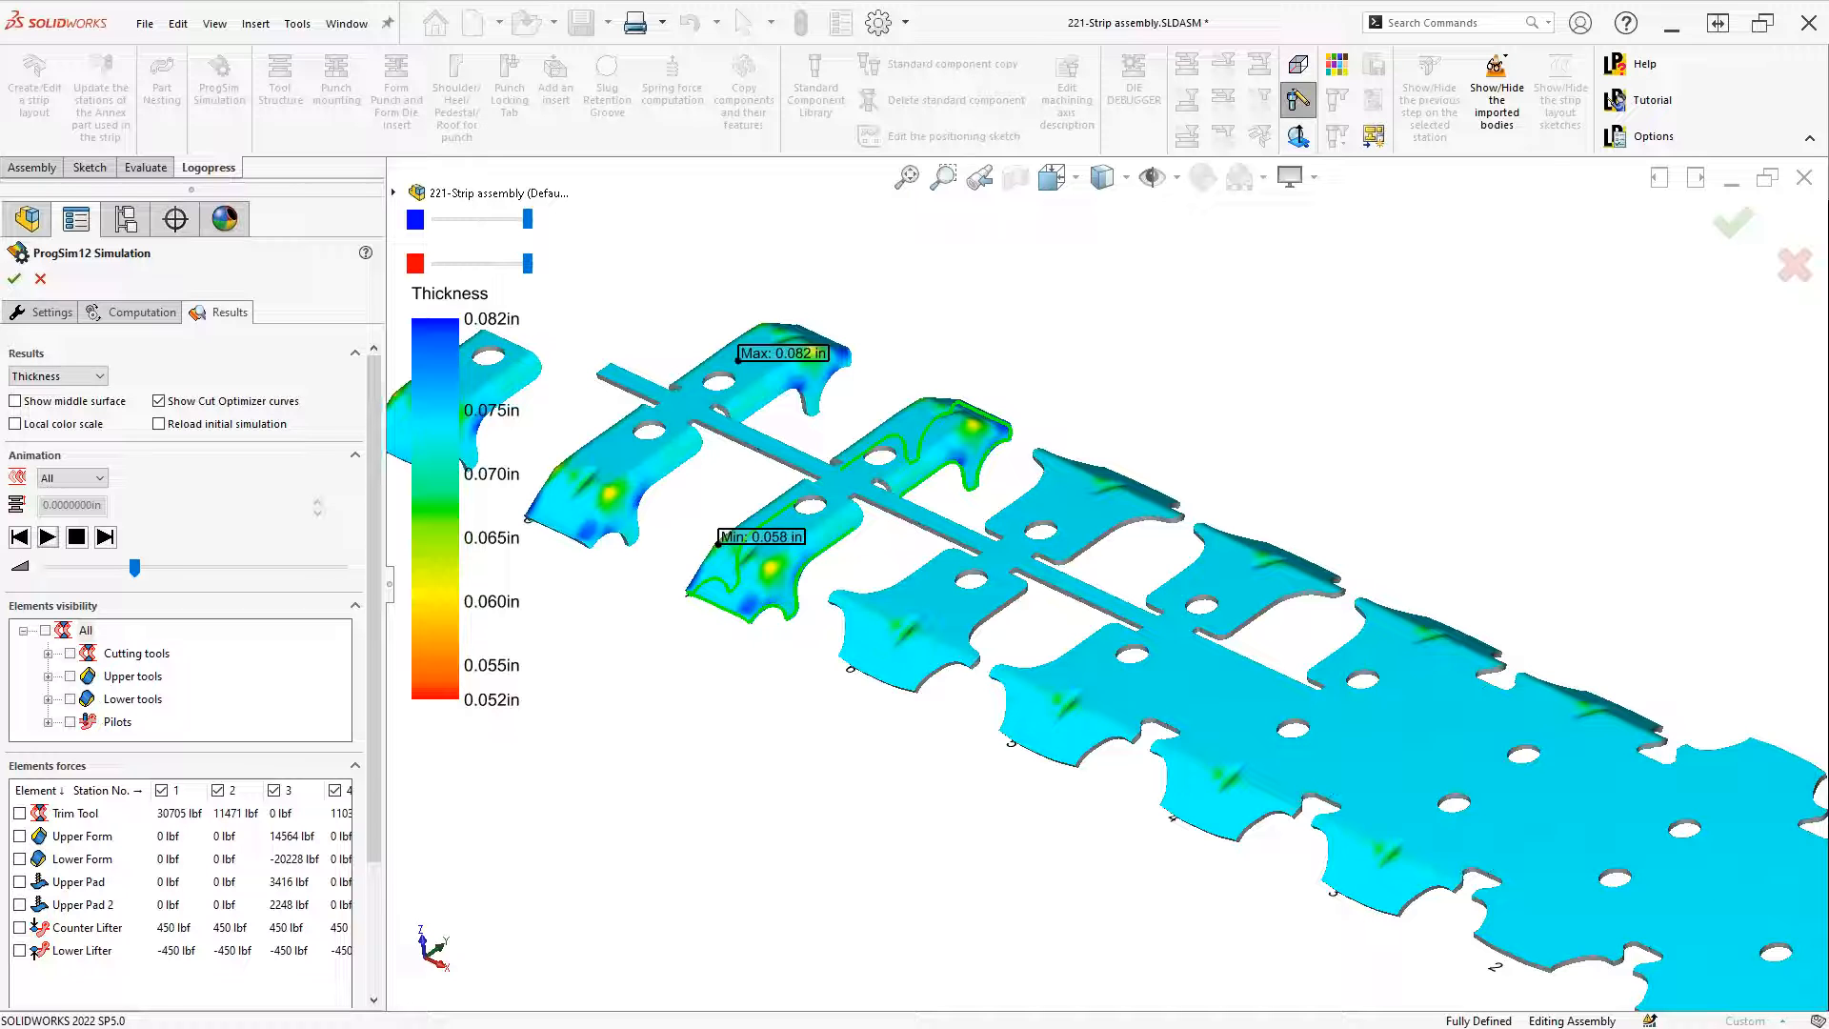
pyautogui.hotkey('alt', 'Tab')
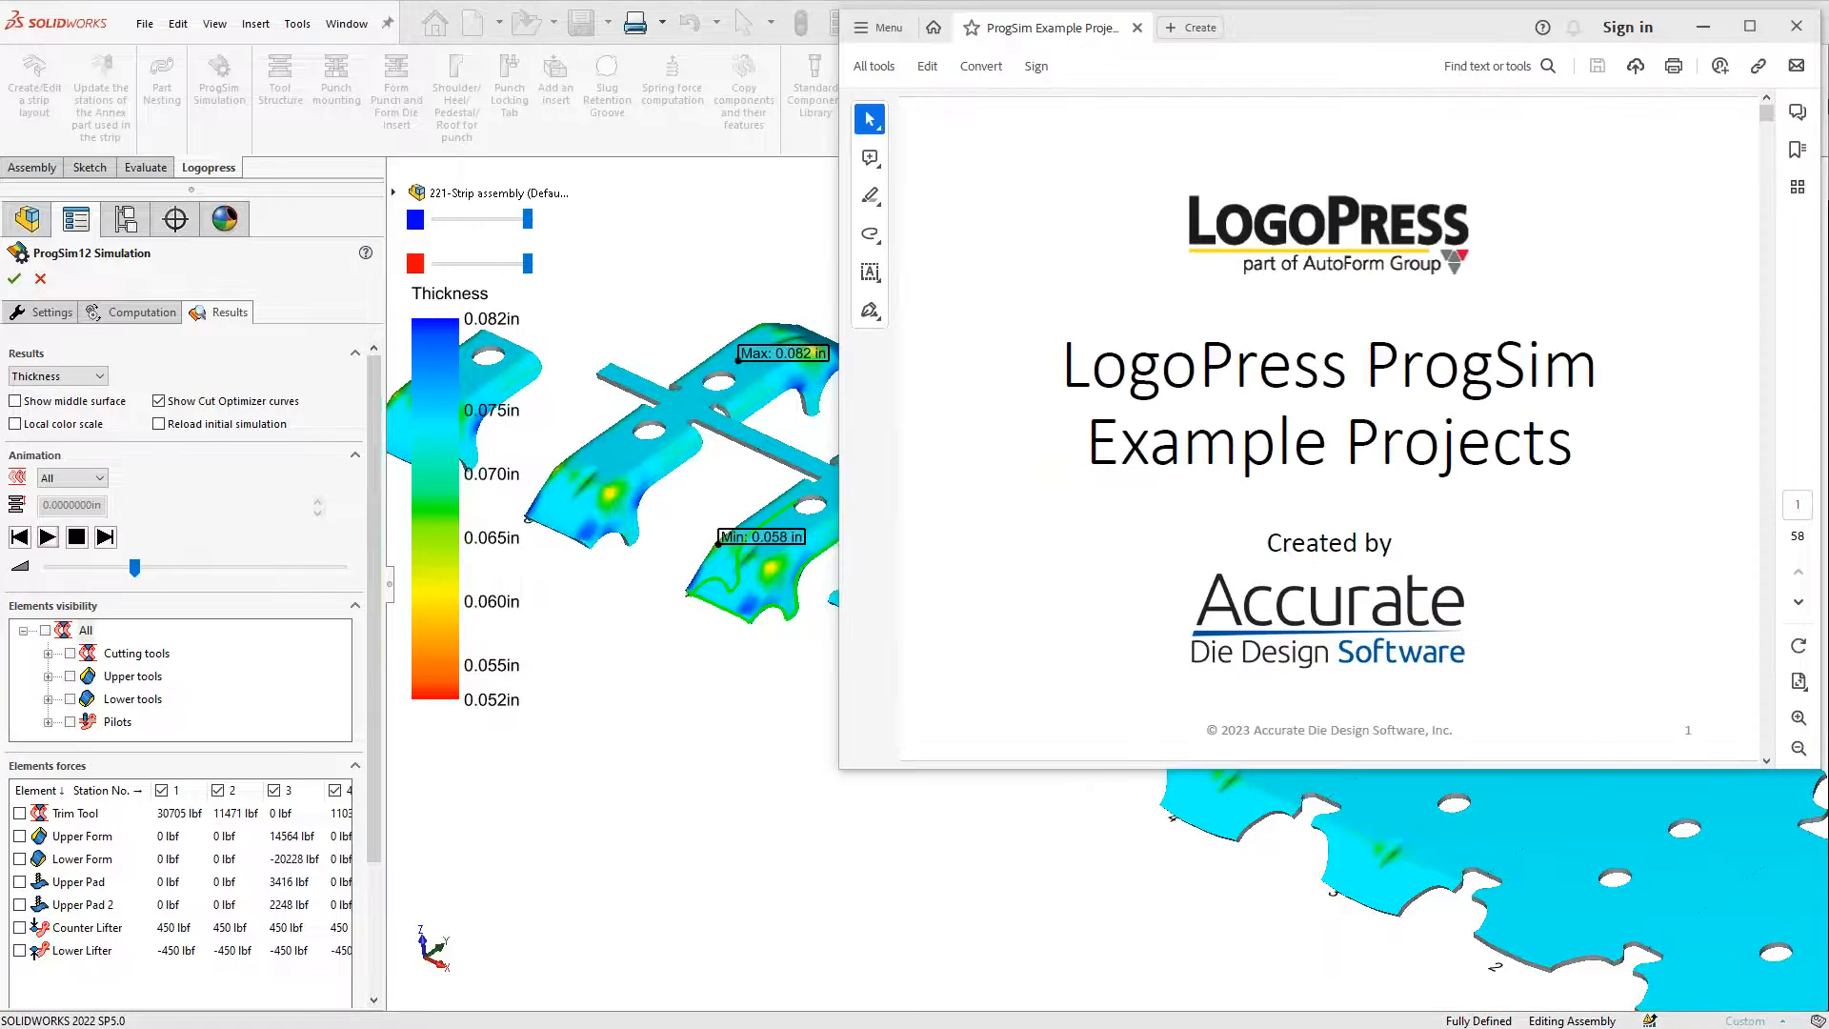
# Maximize the Acrobat window and page forward to page 4, 'Wri Formability Results'
pyautogui.click(1749, 27)
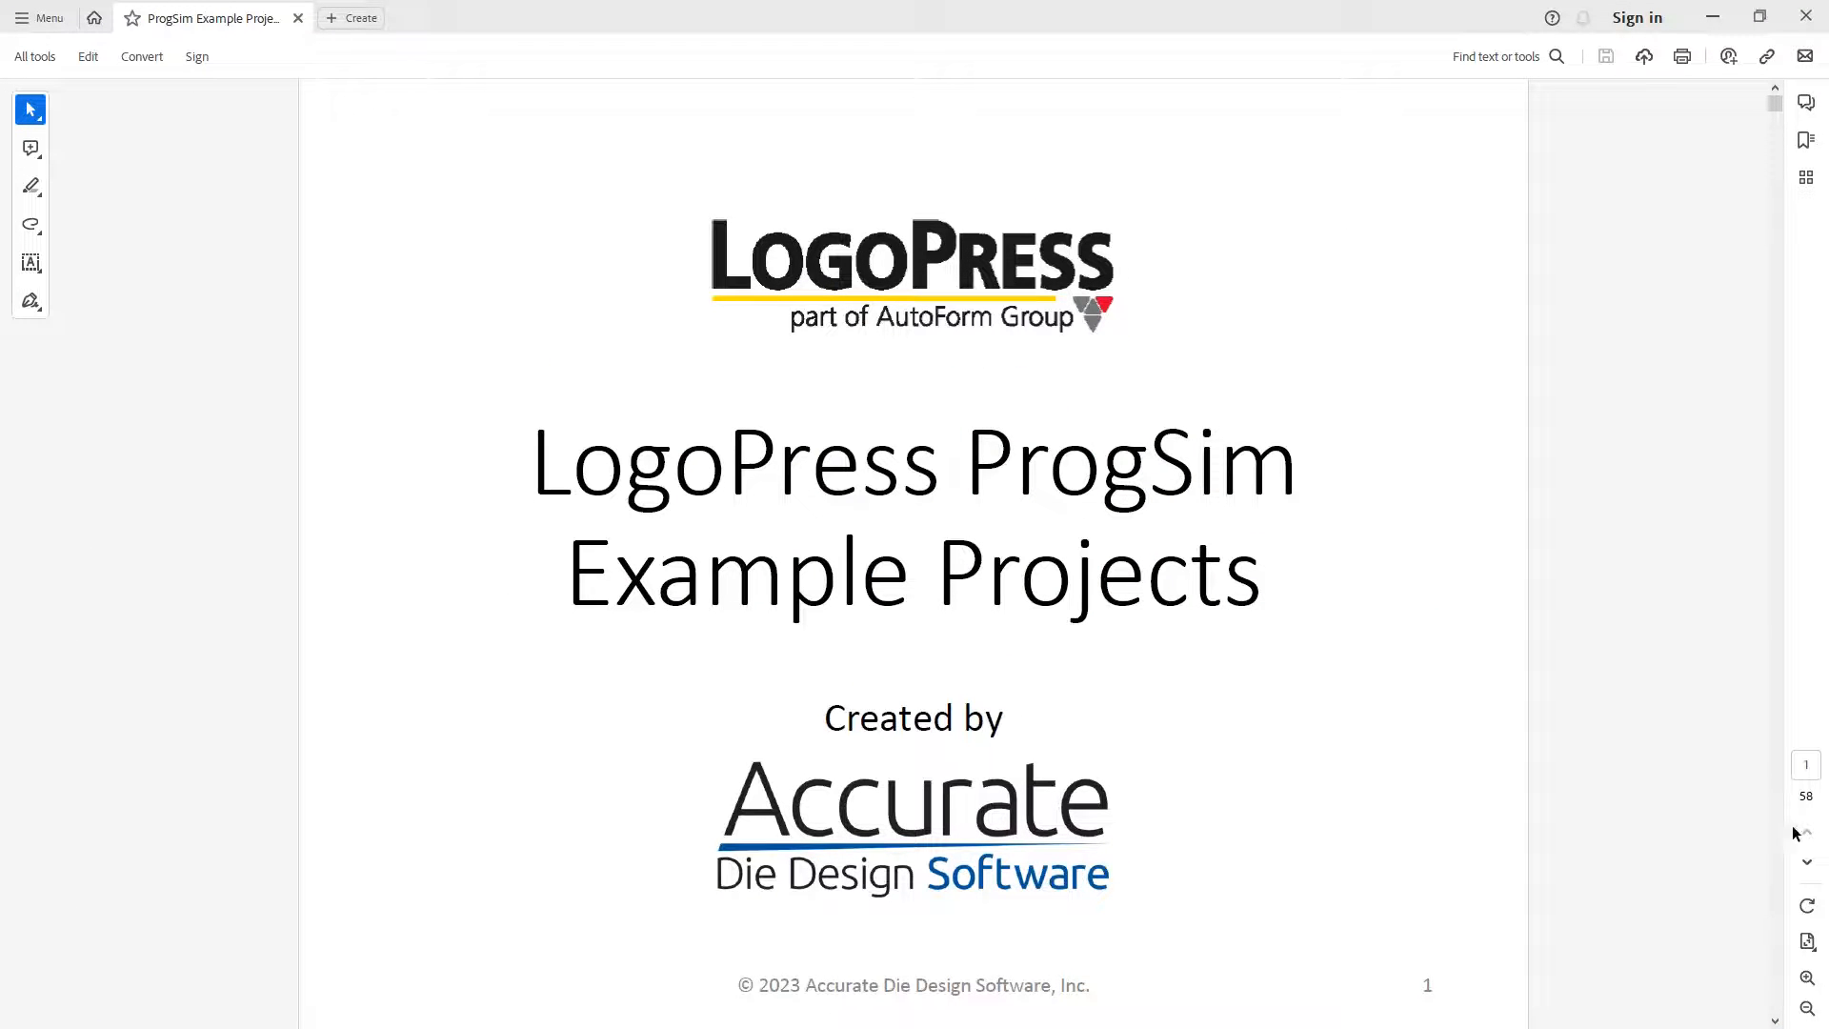
pyautogui.click(1807, 863)
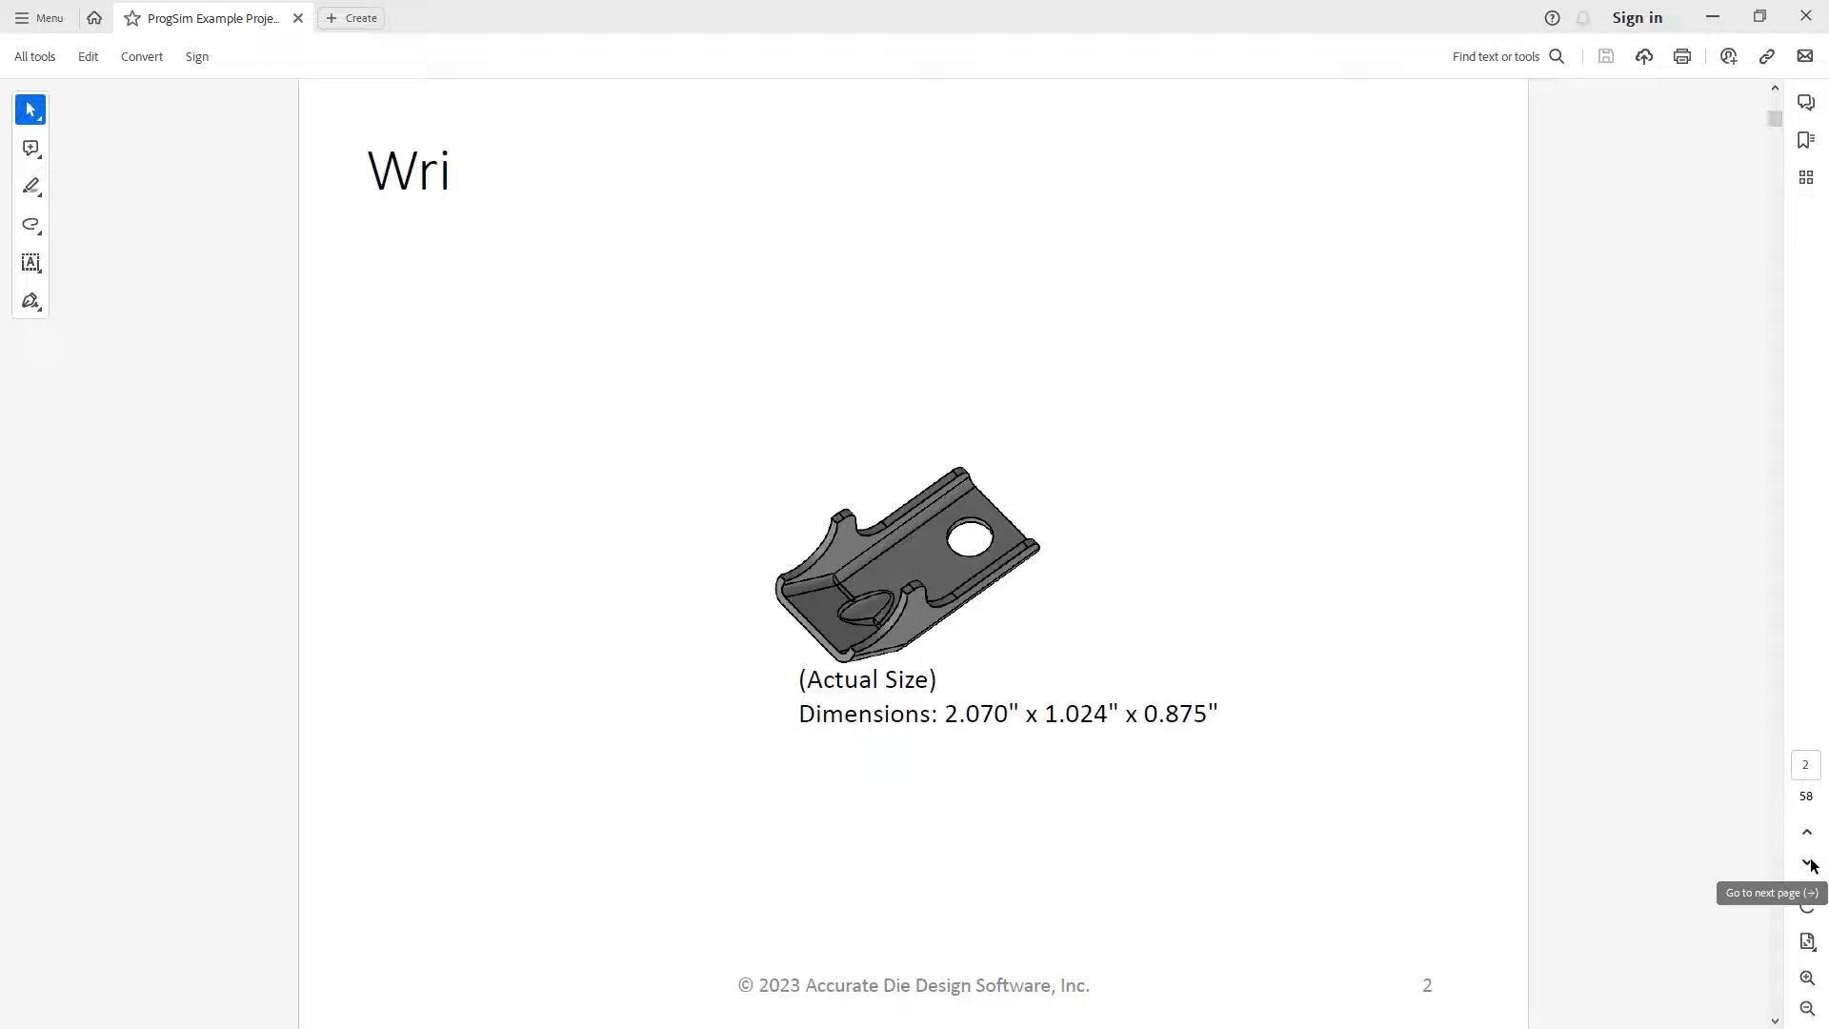
pyautogui.click(1810, 864)
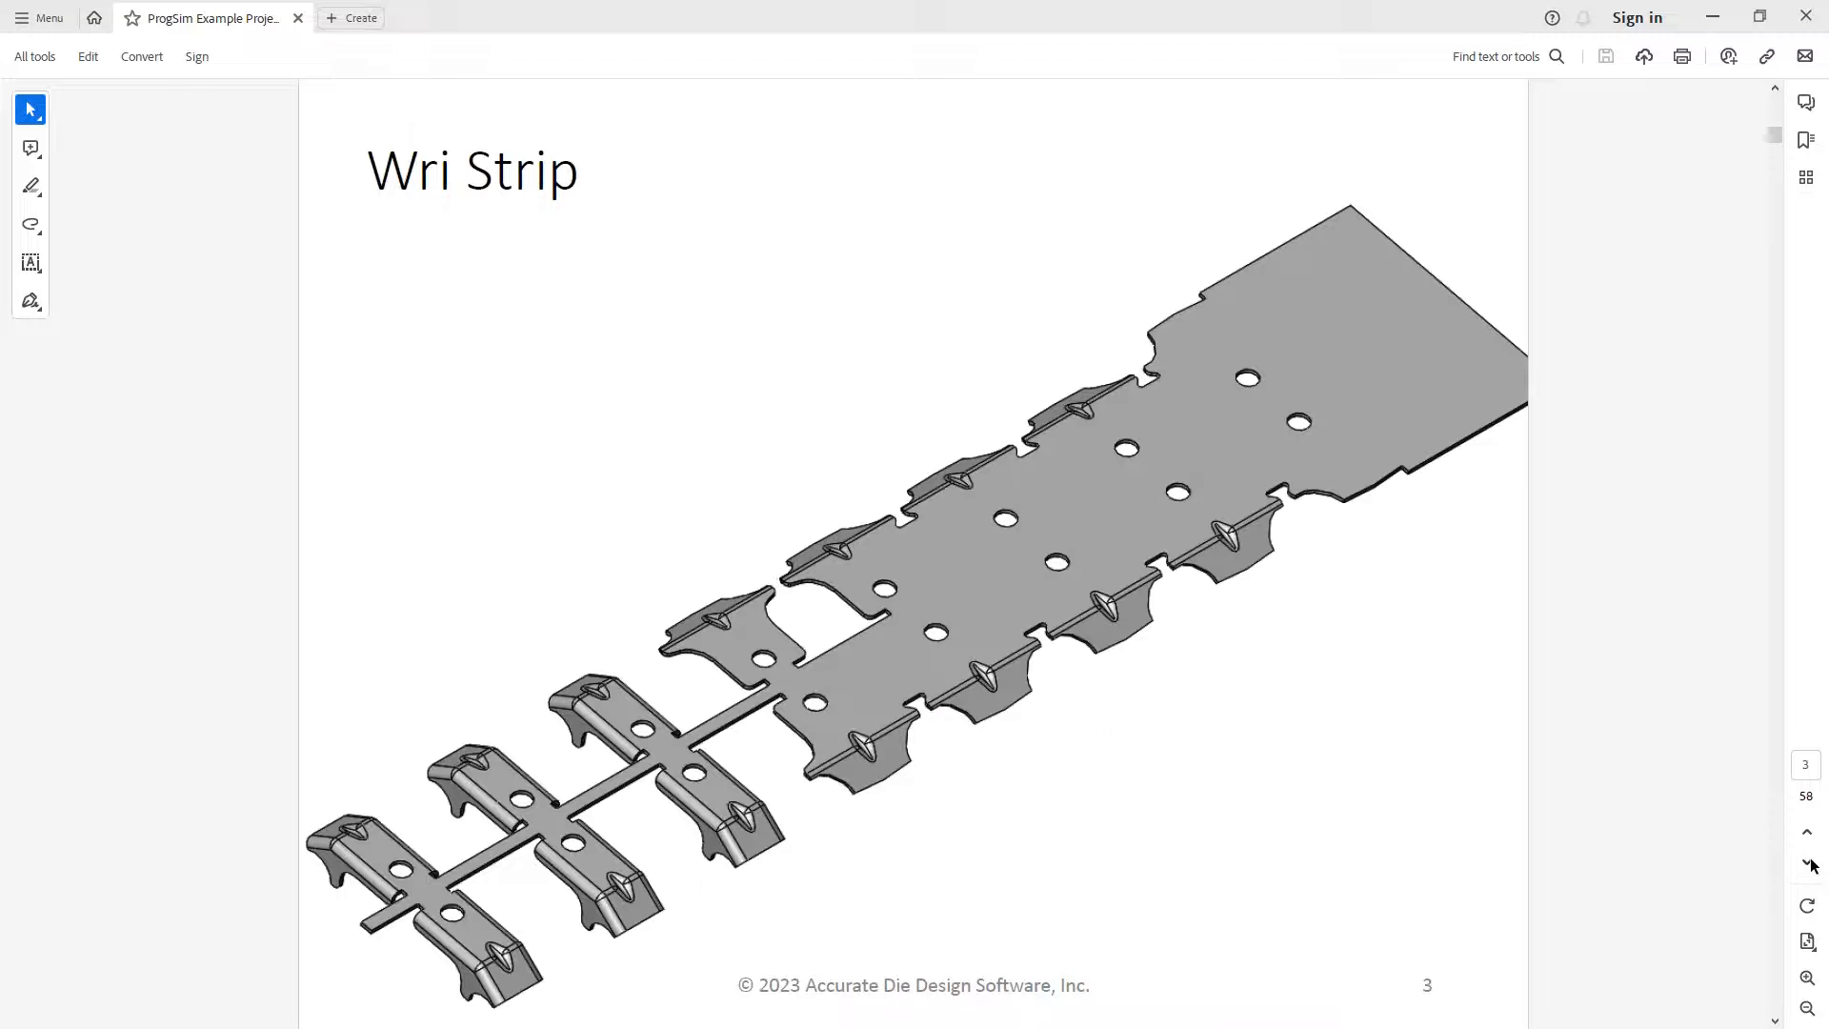
pyautogui.click(1809, 863)
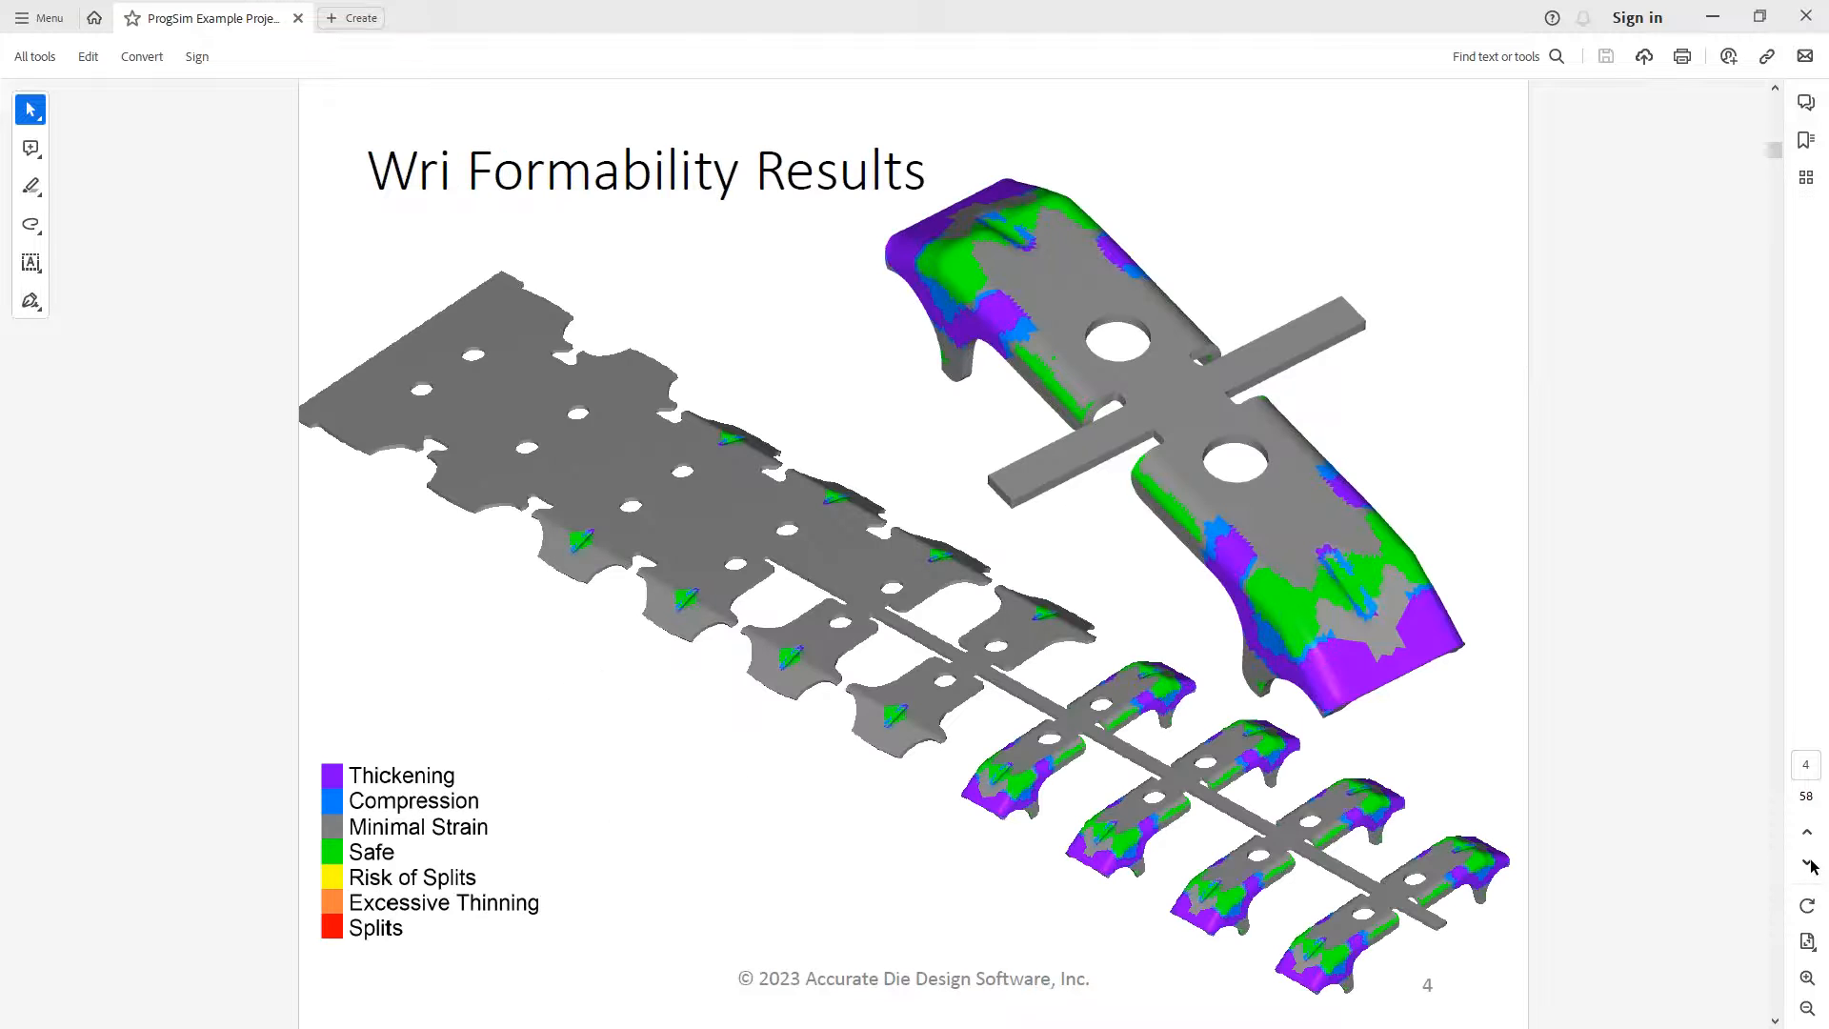
# Page past the Wri Original Design Results to page 6's formed-part photo
pyautogui.click(1809, 863)
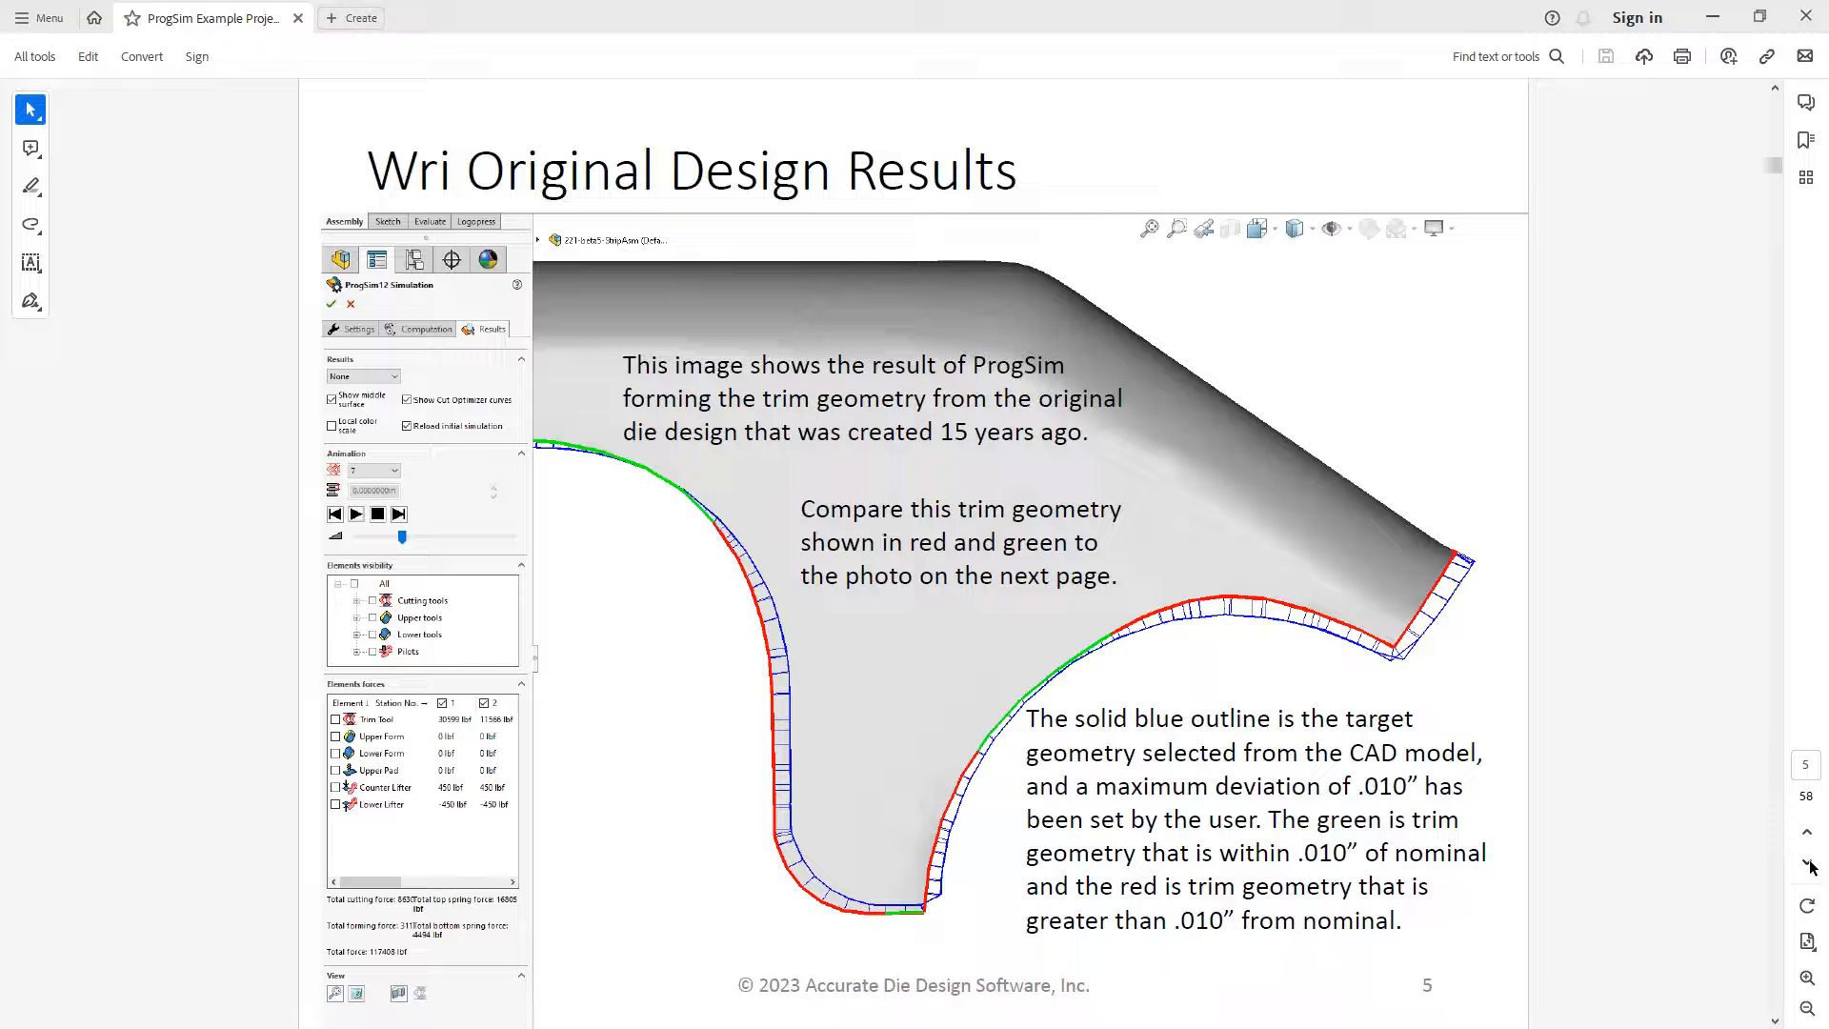
pyautogui.click(1807, 864)
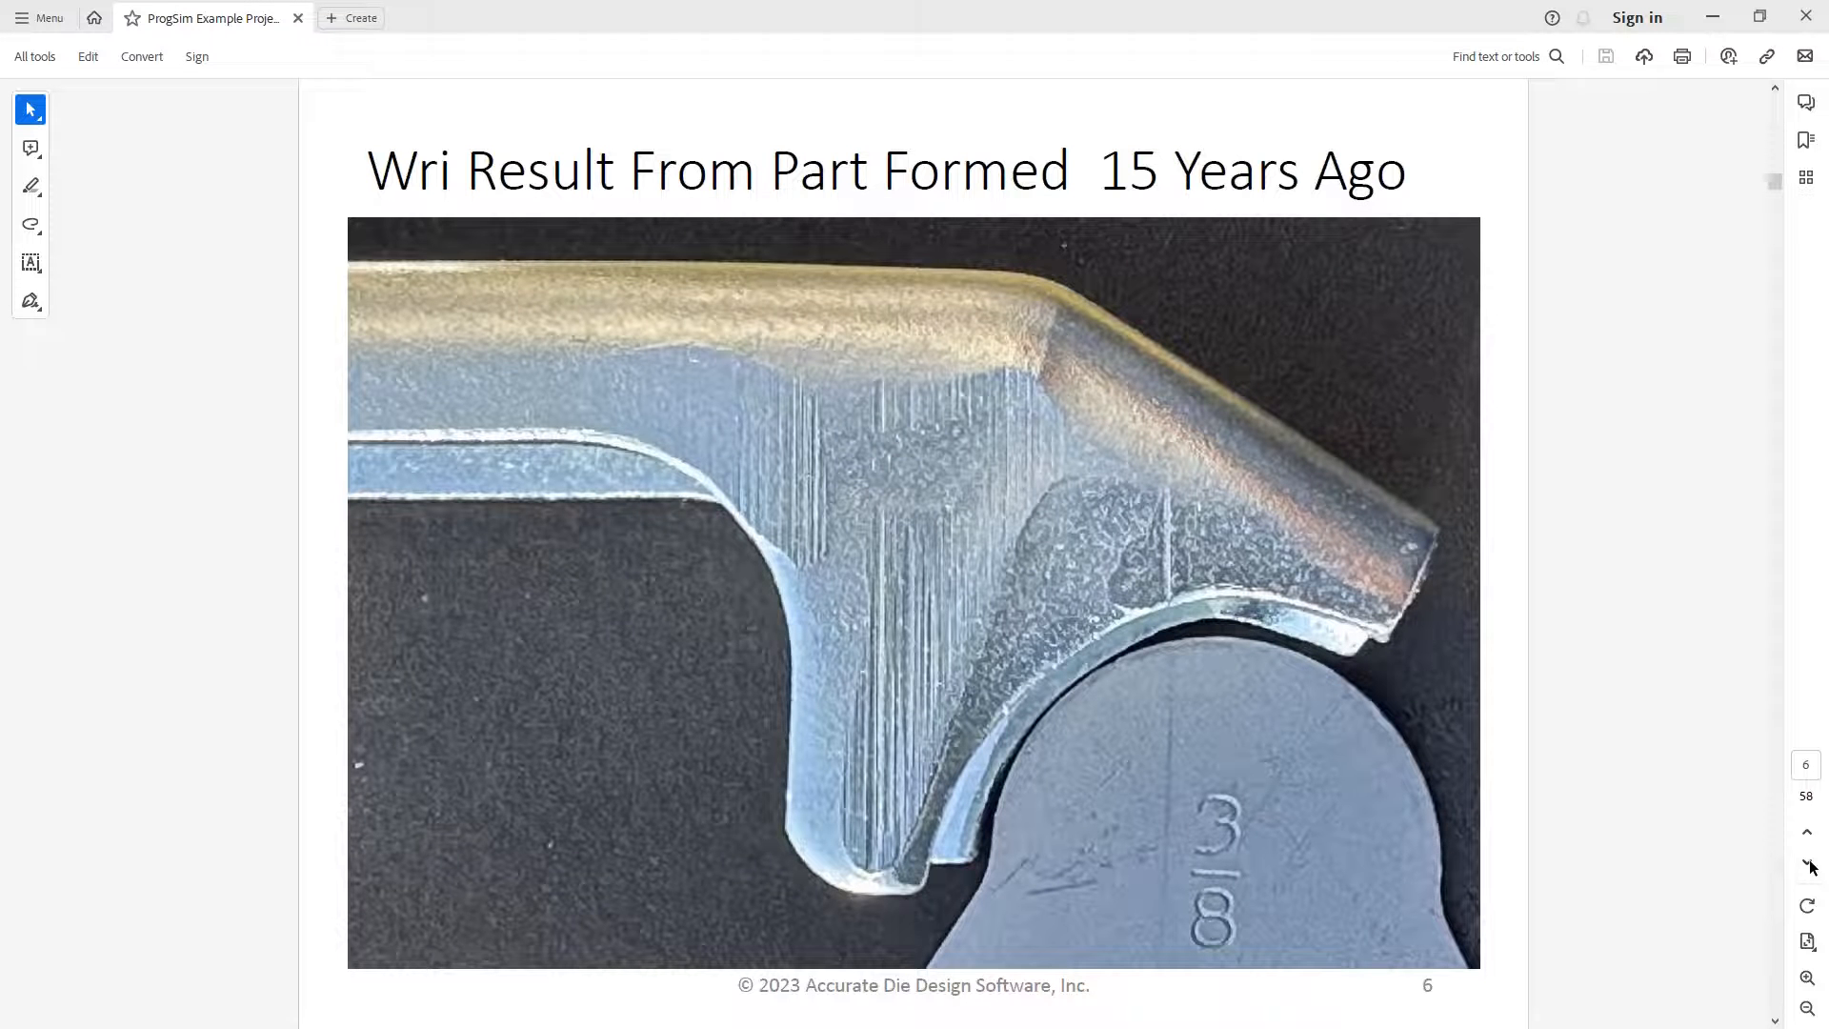
# Page through blank development, 93336 part, strip and wrinkle prediction toward Main Form Station
pyautogui.click(1807, 865)
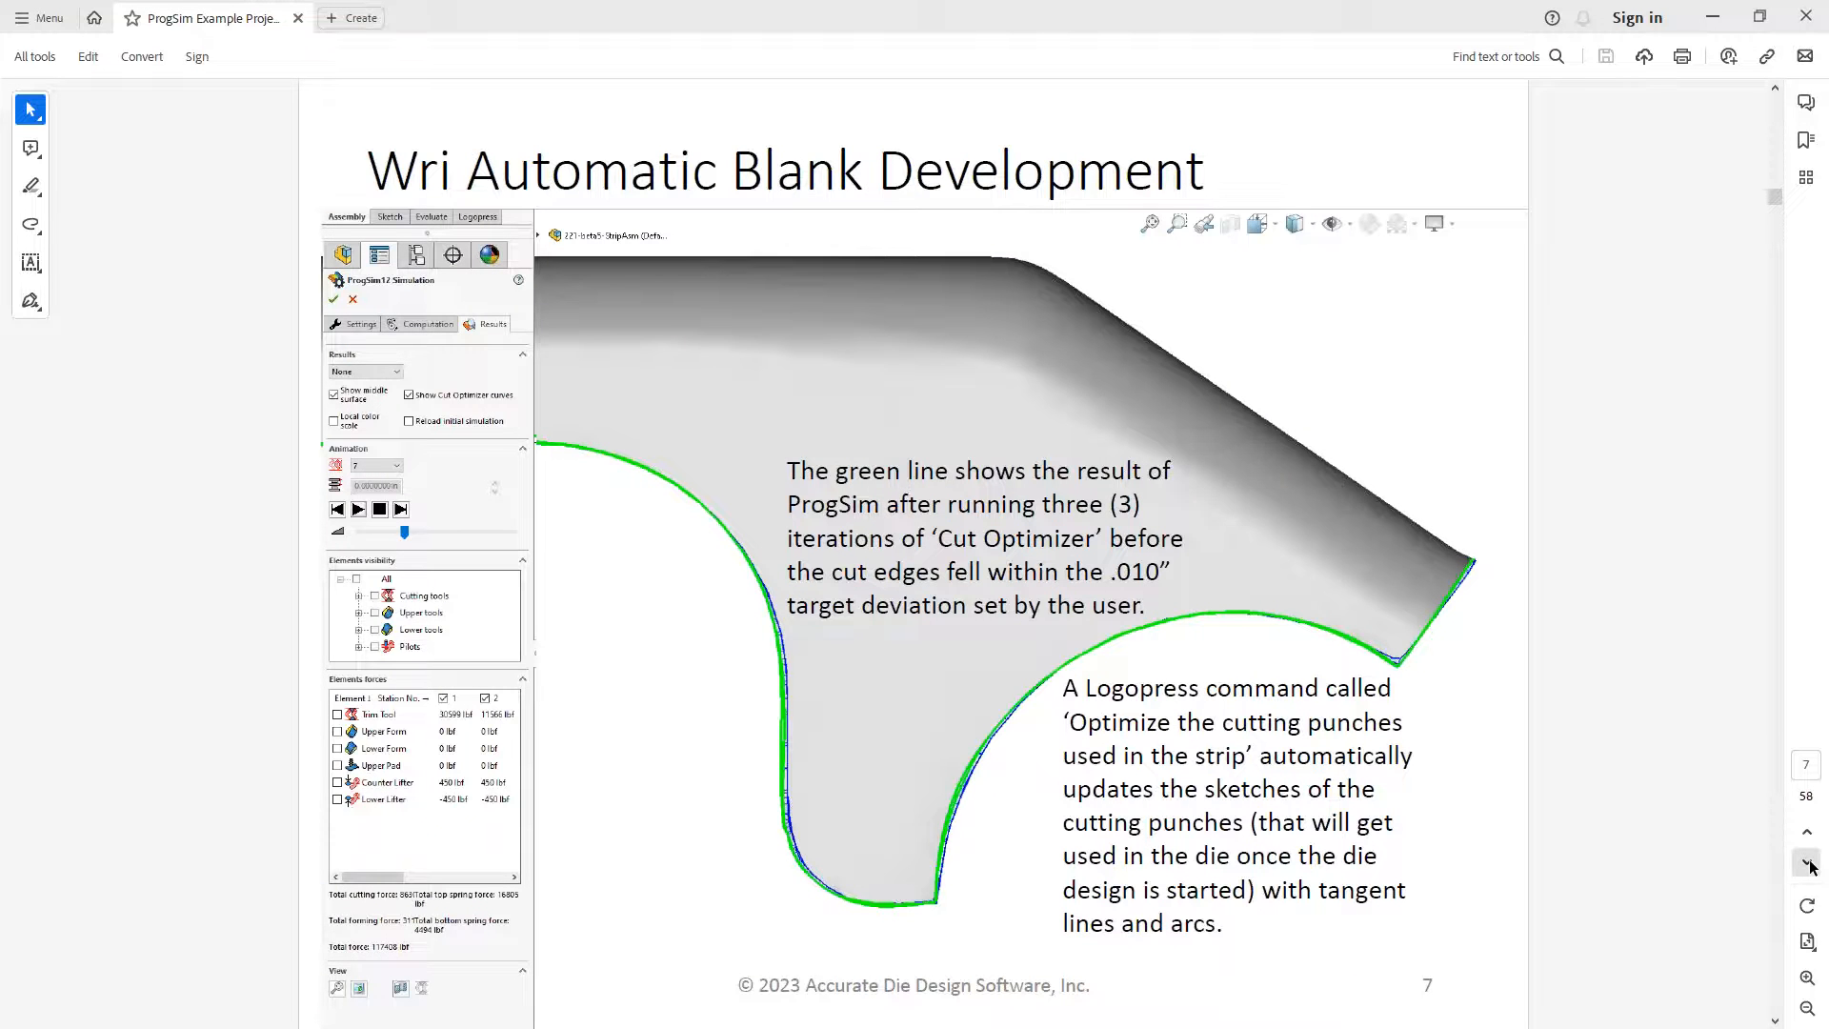
pyautogui.click(1807, 864)
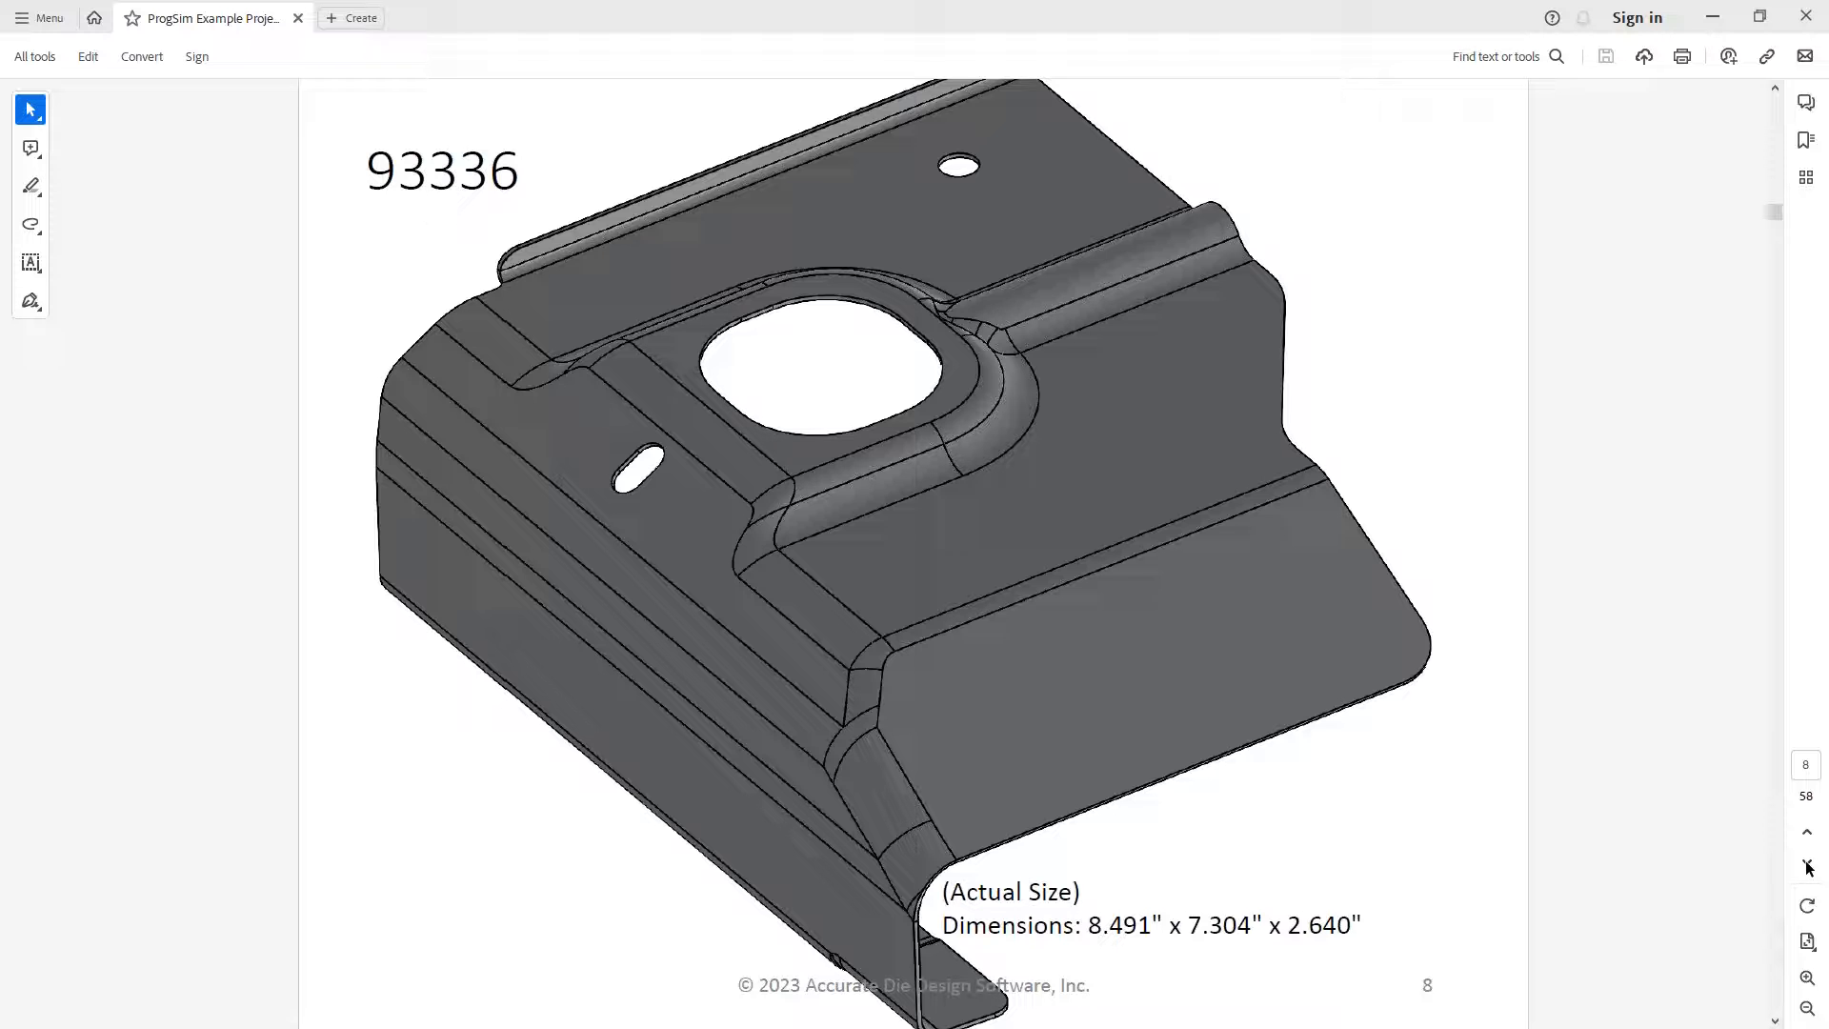
pyautogui.click(1808, 867)
pyautogui.click(1808, 867)
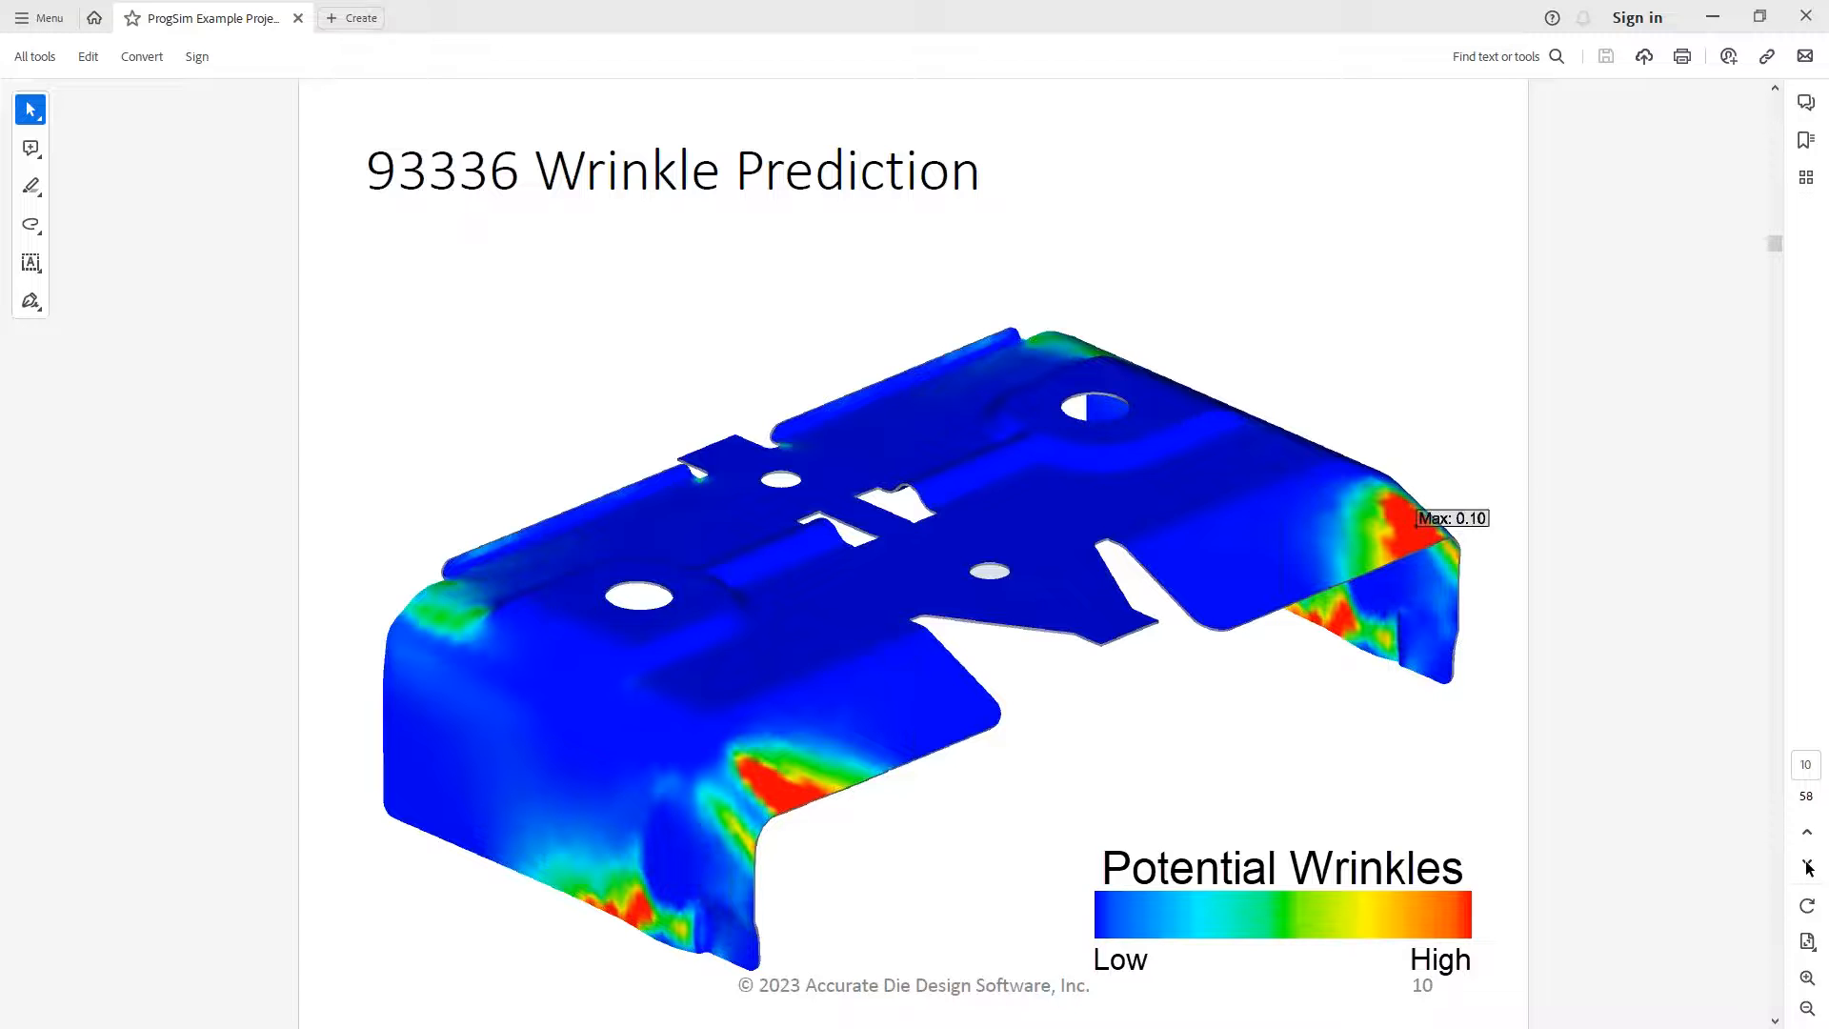
pyautogui.click(1808, 867)
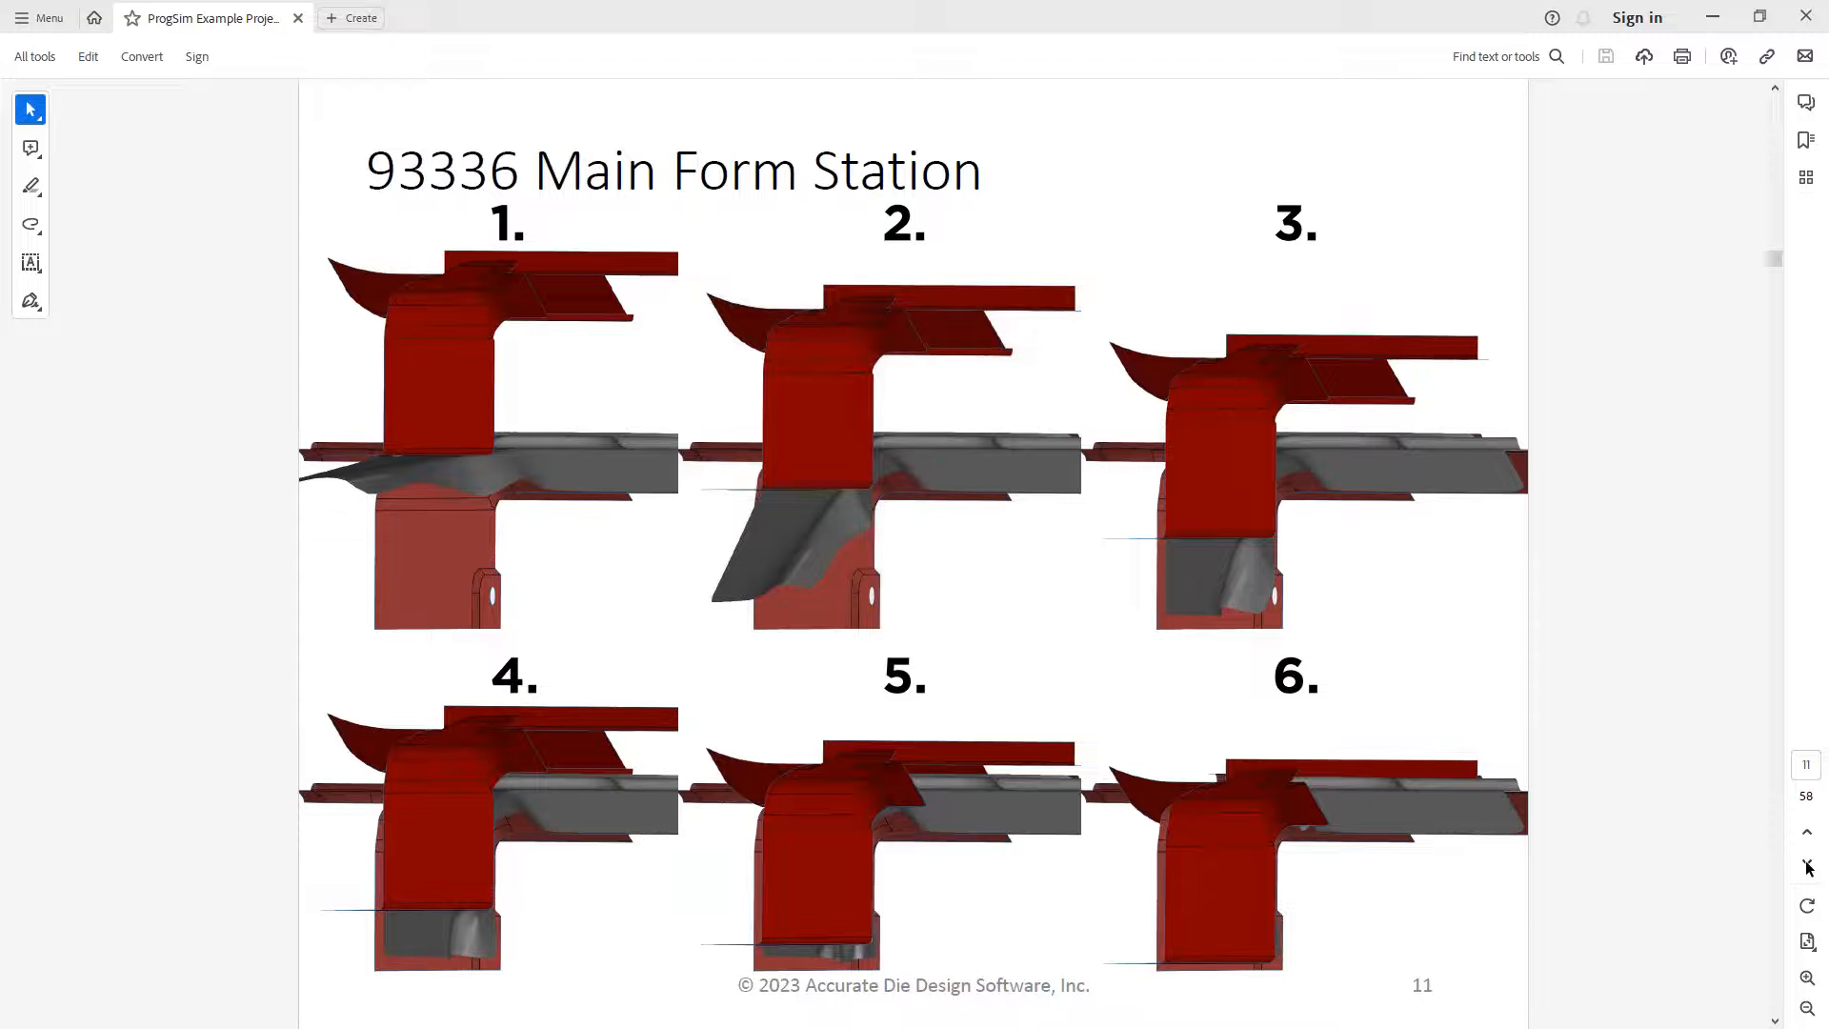